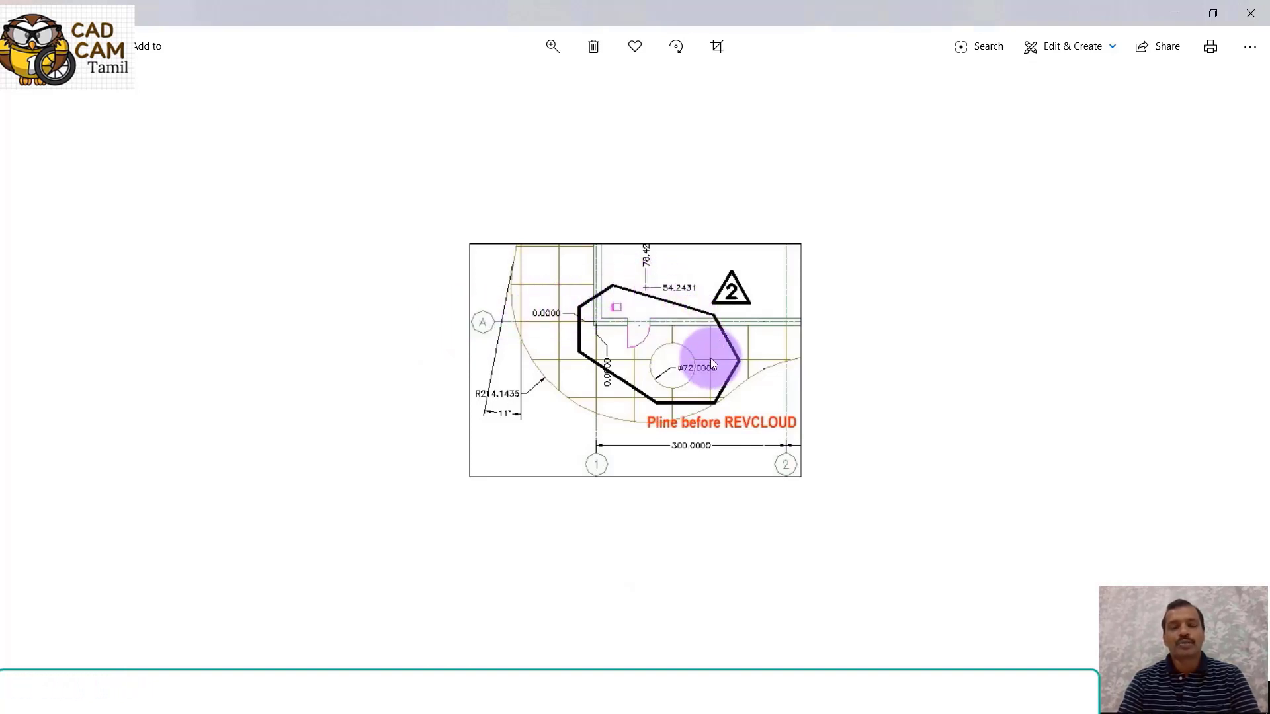
Step back through the earlier revision-cloud example images, then return to the blank AutoCAD drawing
{"action": "left_click", "coordinate": [39, 364]}
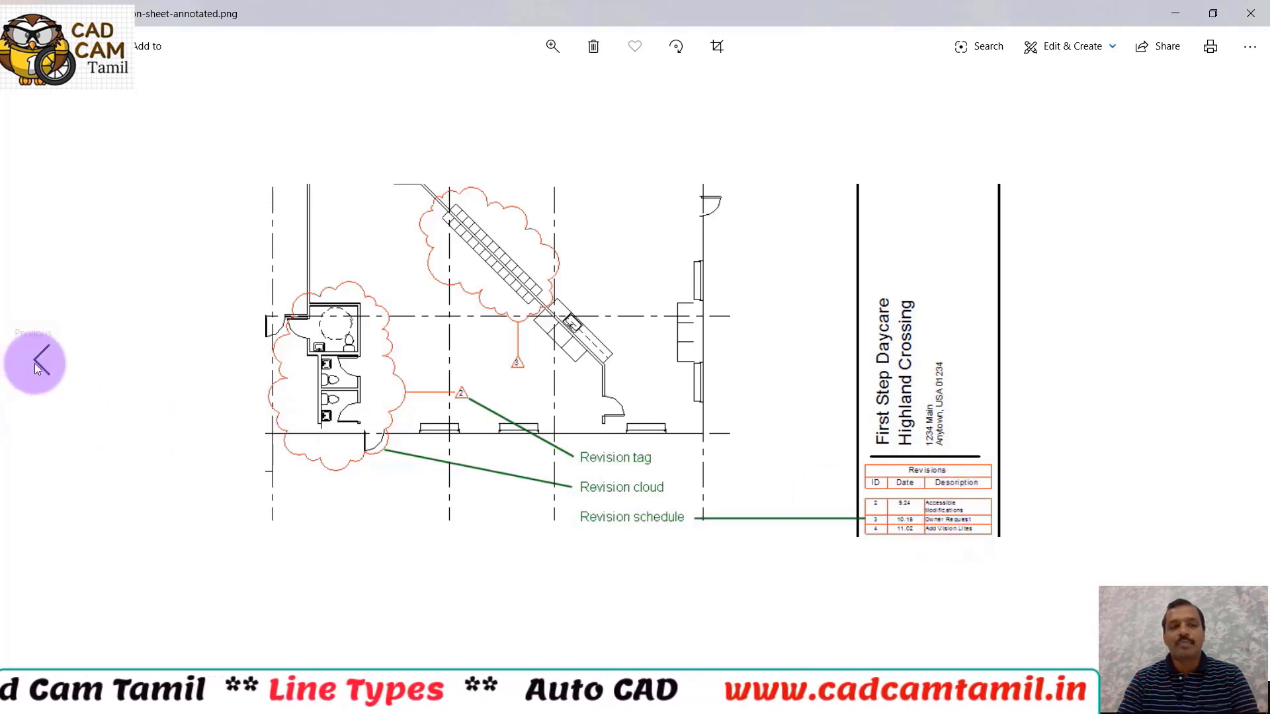
{"action": "left_click", "coordinate": [37, 366]}
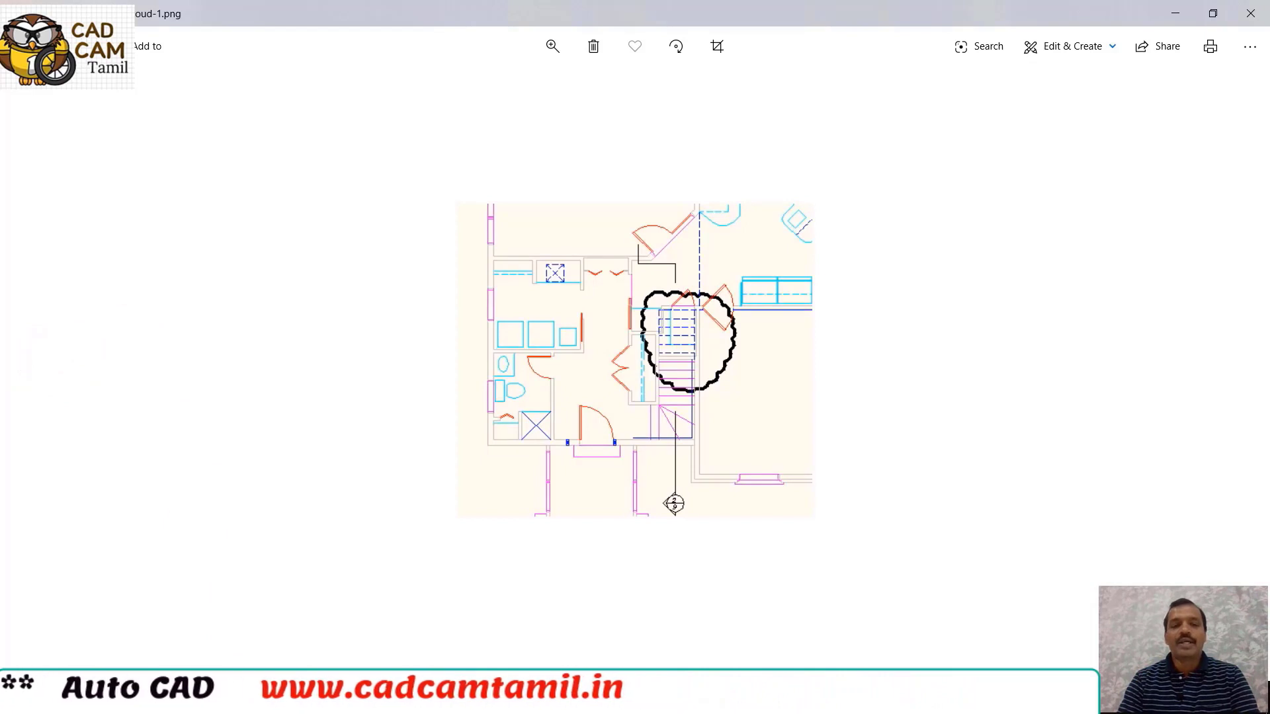
{"action": "left_click", "coordinate": [425, 648]}
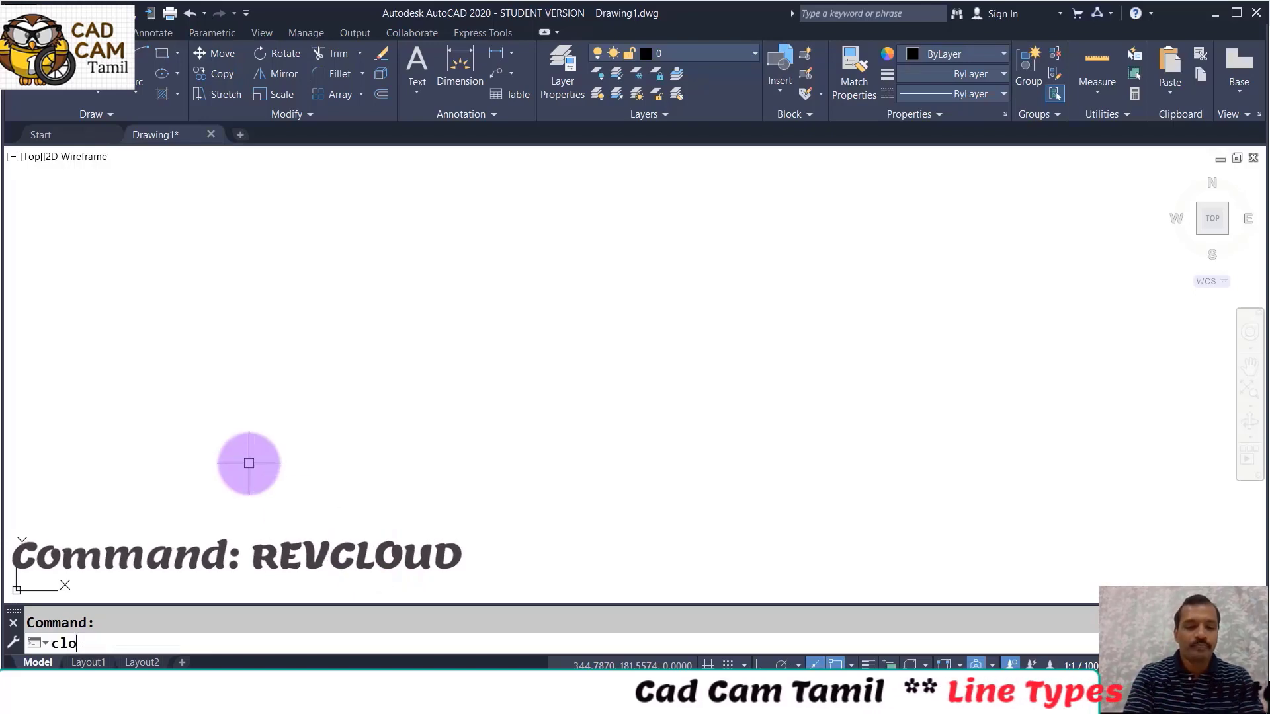
Draw a closed four-sided revision cloud on the empty drawing, then restart REVCLOUD
{"action": "key", "text": "Return"}
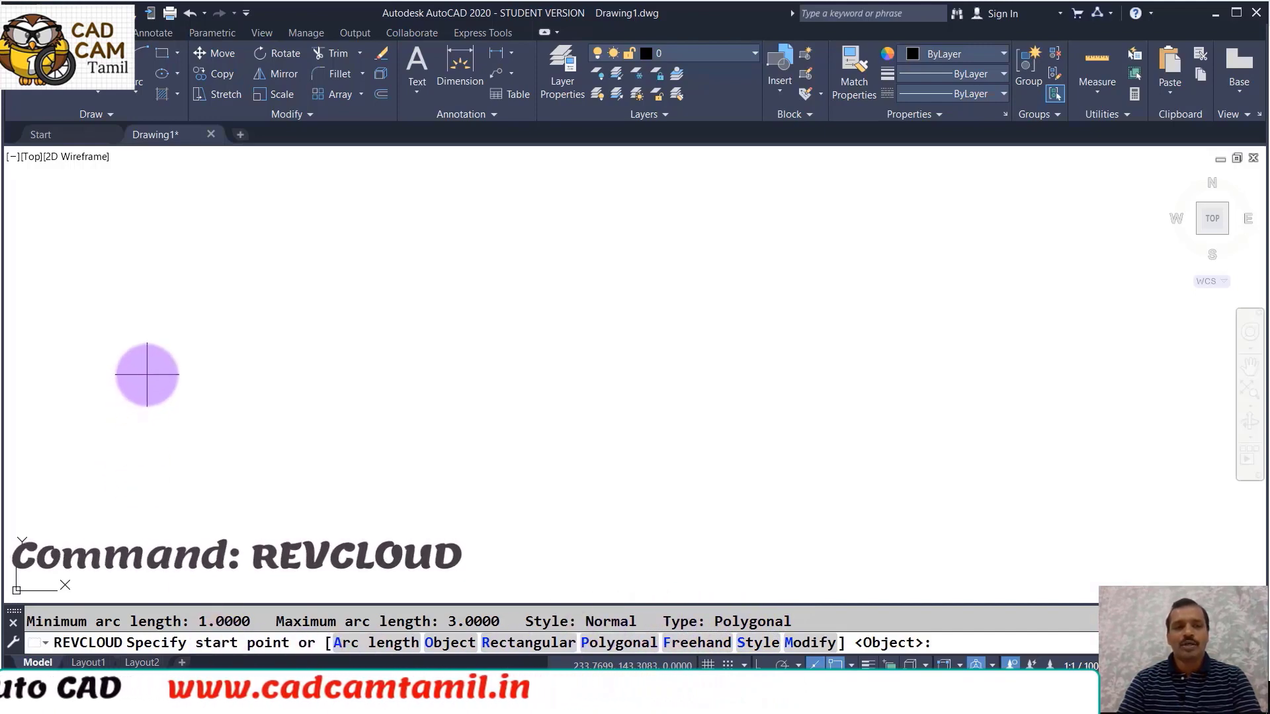
{"action": "left_click", "coordinate": [146, 374]}
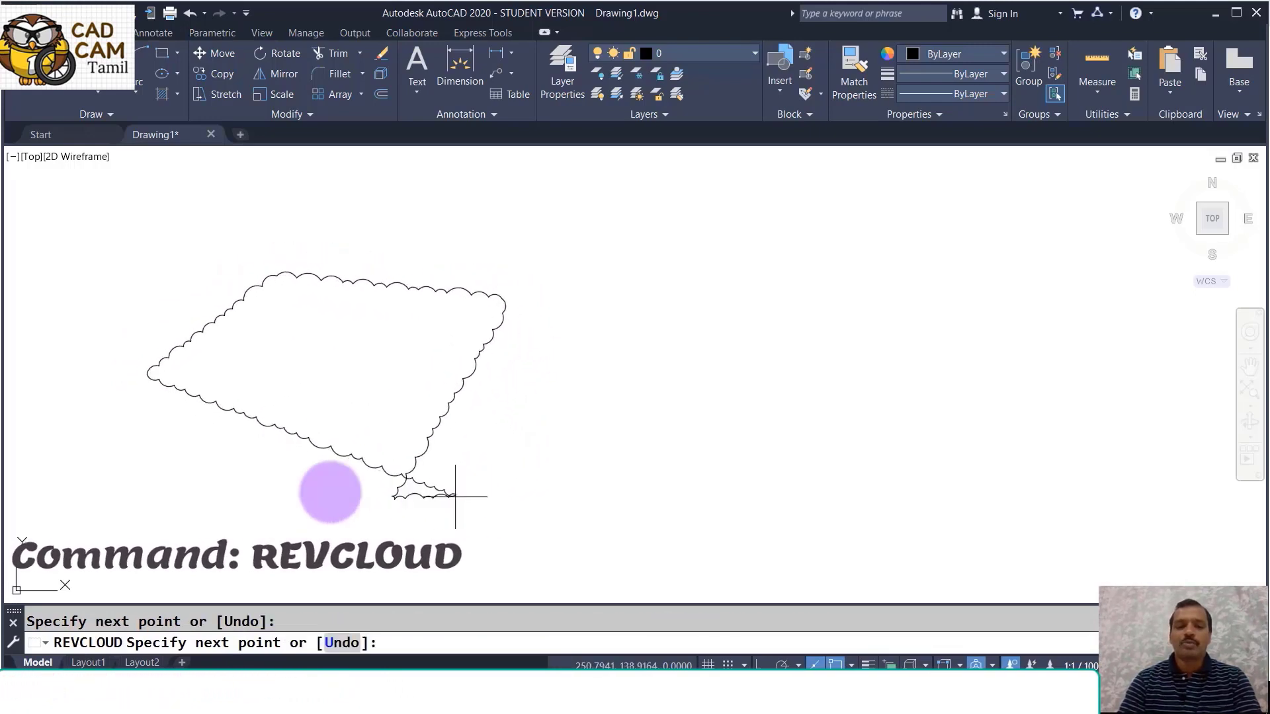
{"action": "left_click", "coordinate": [286, 490]}
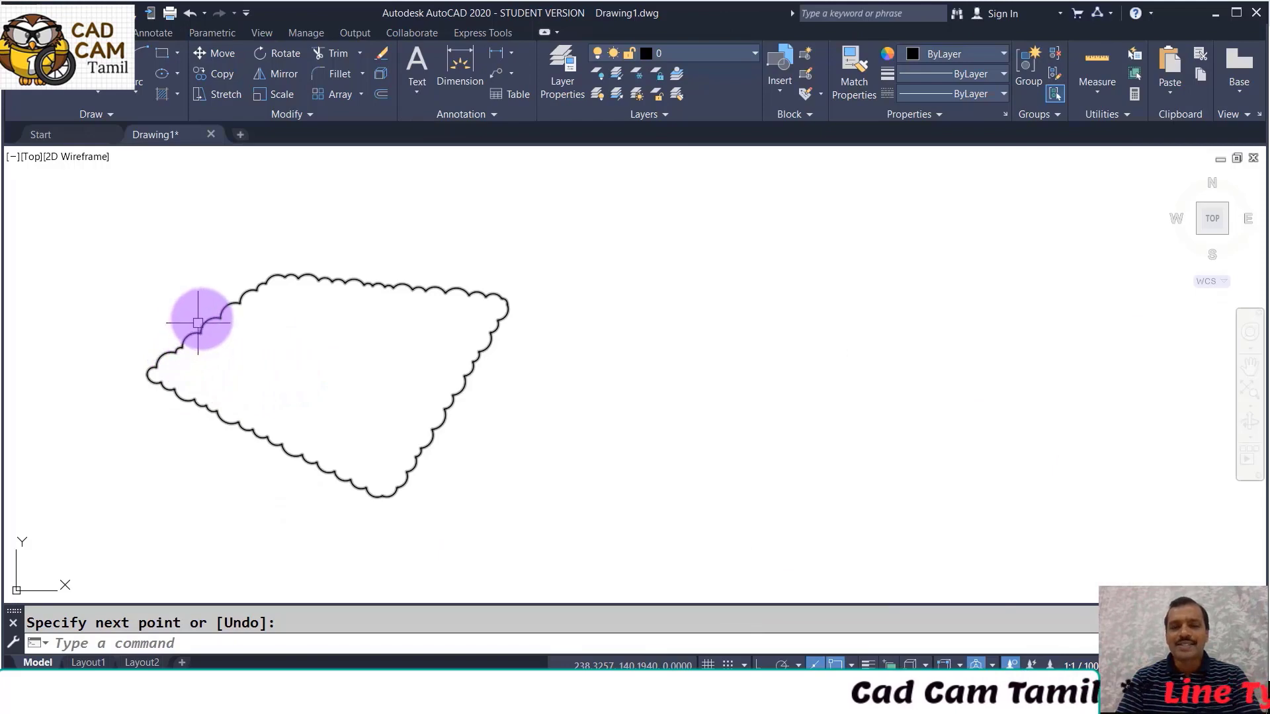
{"action": "key", "text": "Return"}
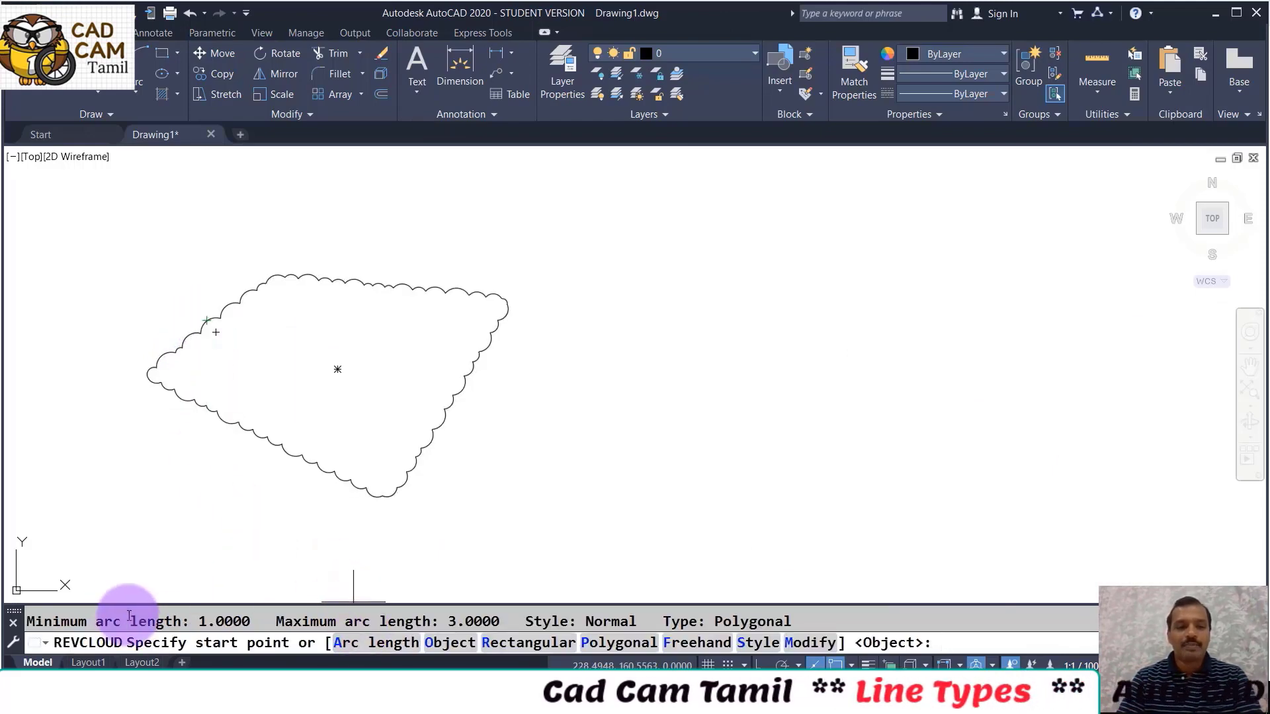
Set the revision cloud arc lengths to a minimum of 2 and a maximum of 6
{"action": "left_click", "coordinate": [375, 645]}
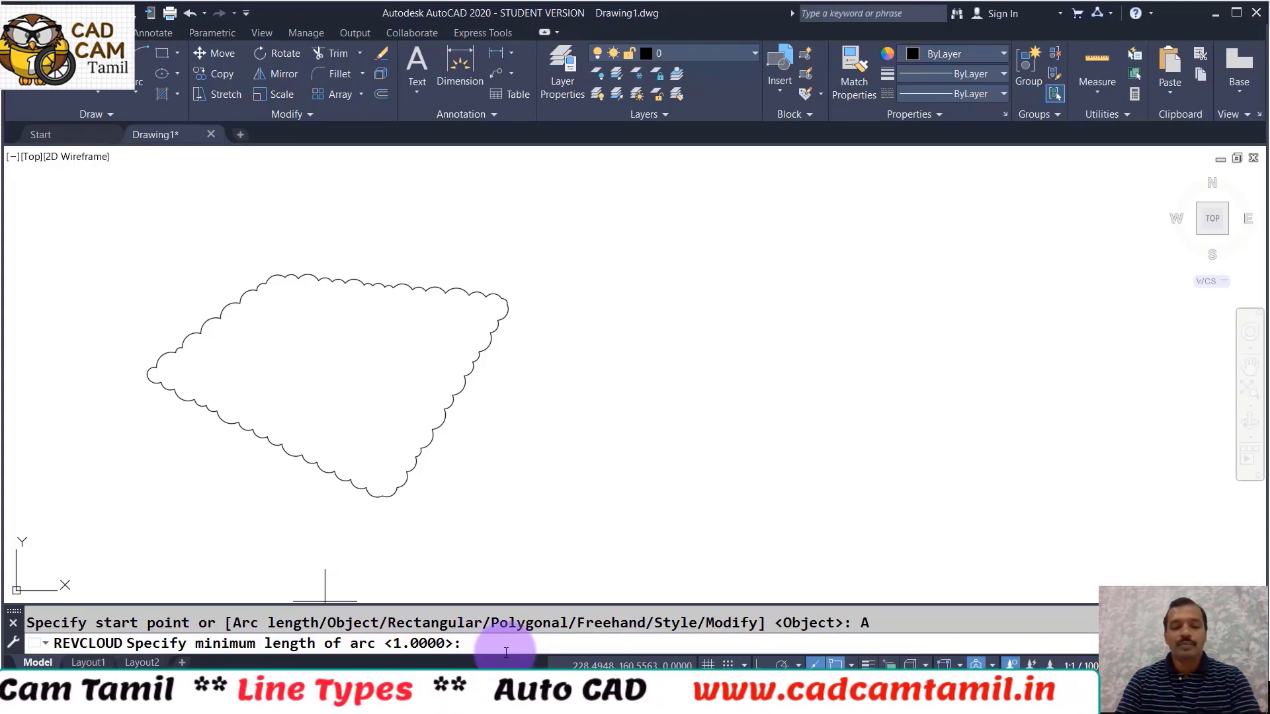
{"action": "type", "text": "2"}
{"action": "key", "text": "Return"}
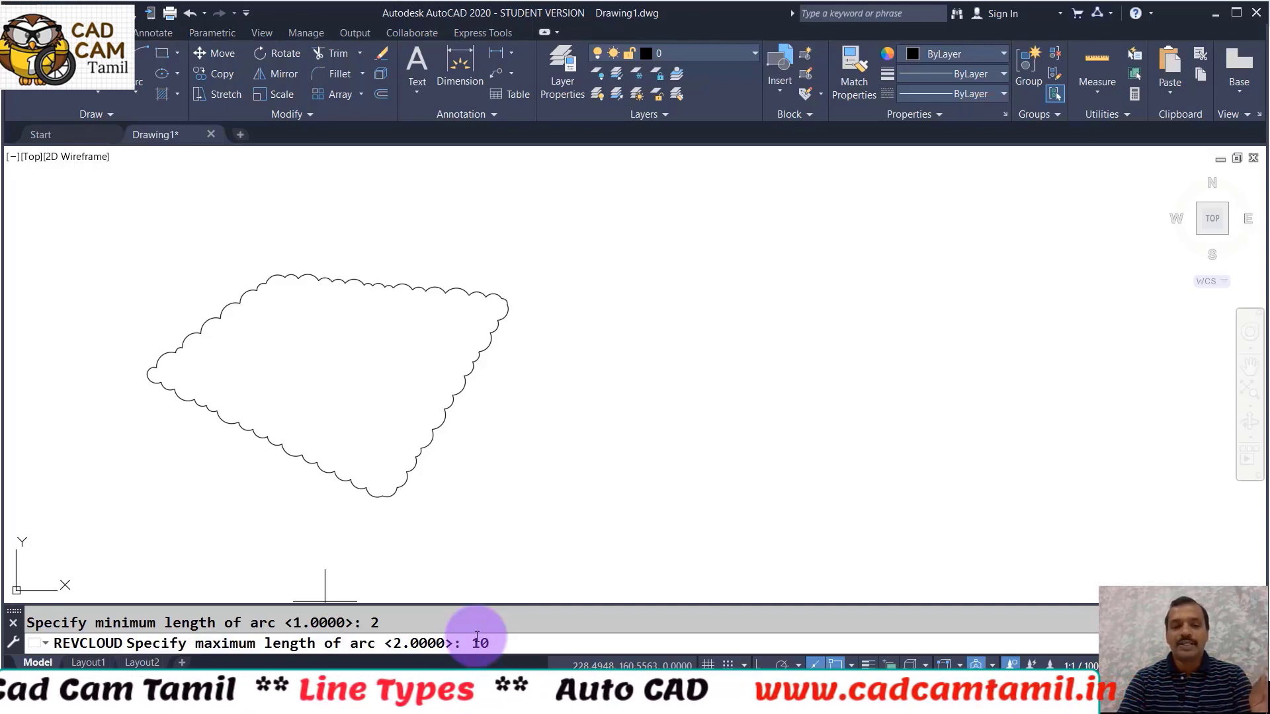
{"action": "key", "text": "Return"}
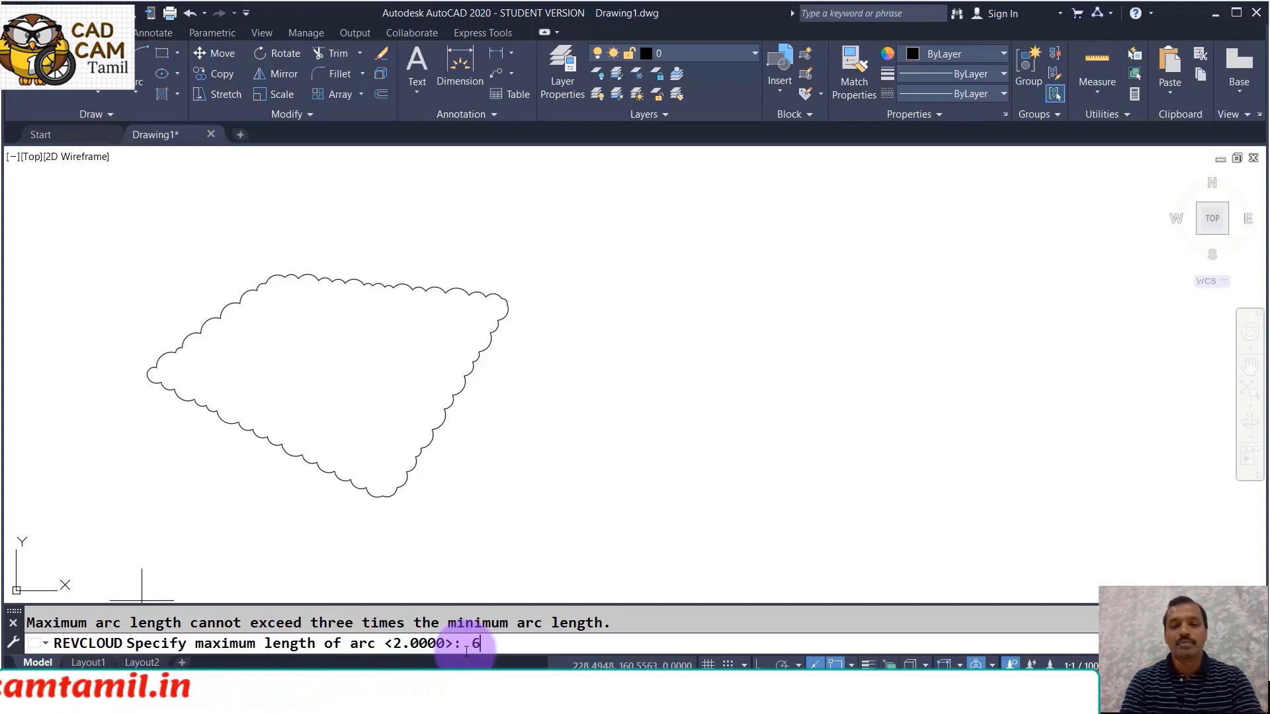
{"action": "key", "text": "Return"}
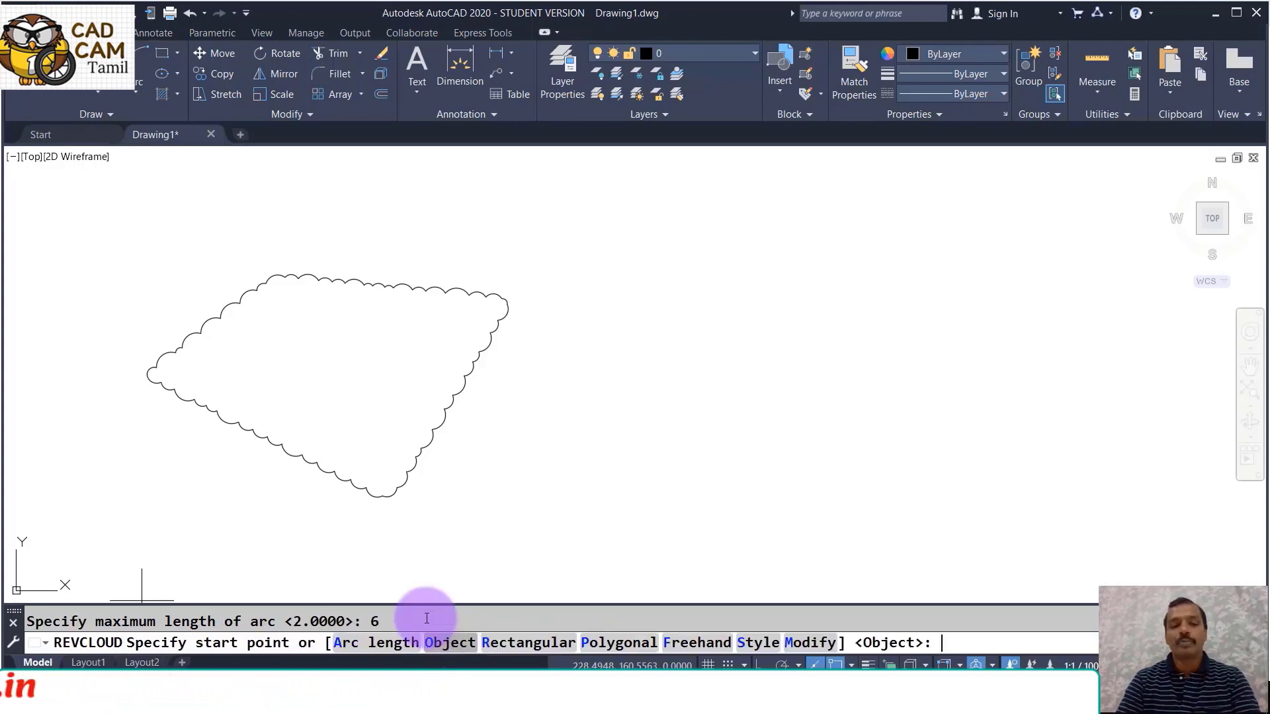
Start a trial cloud right of the first one and cancel it unfinished
{"action": "key", "text": "Return"}
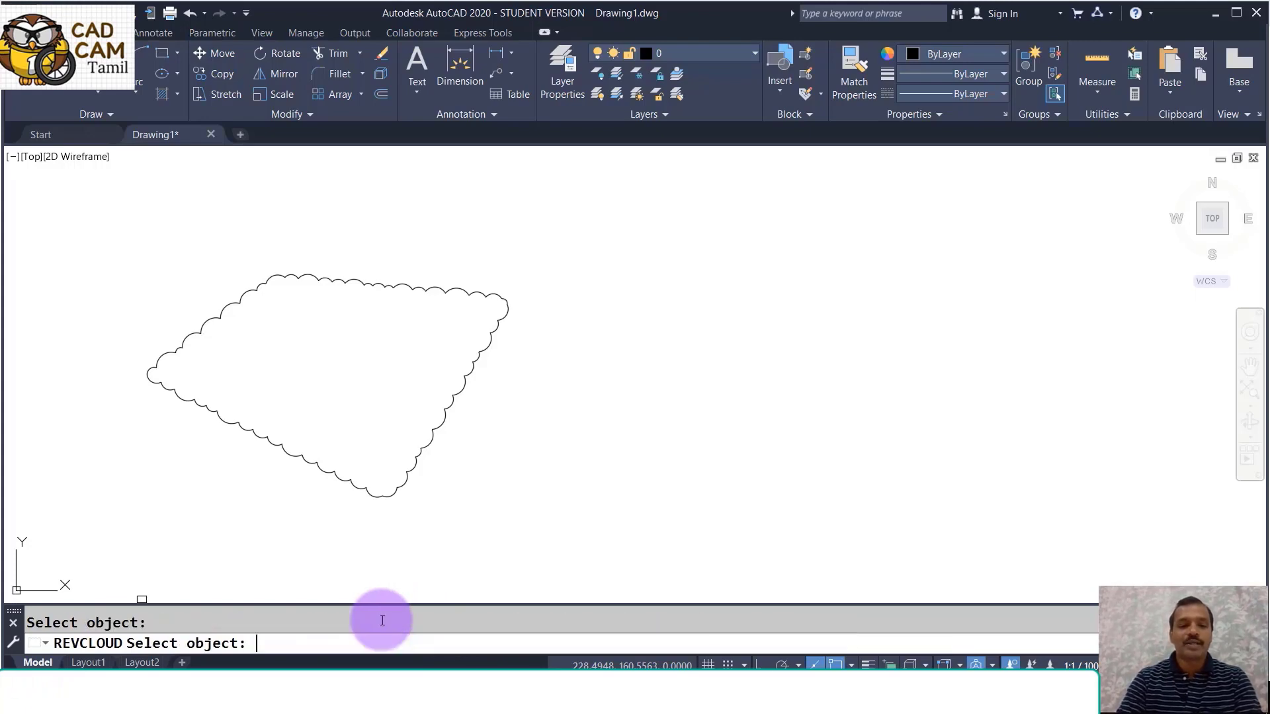
{"action": "key", "text": "Escape"}
{"action": "key", "text": "Return"}
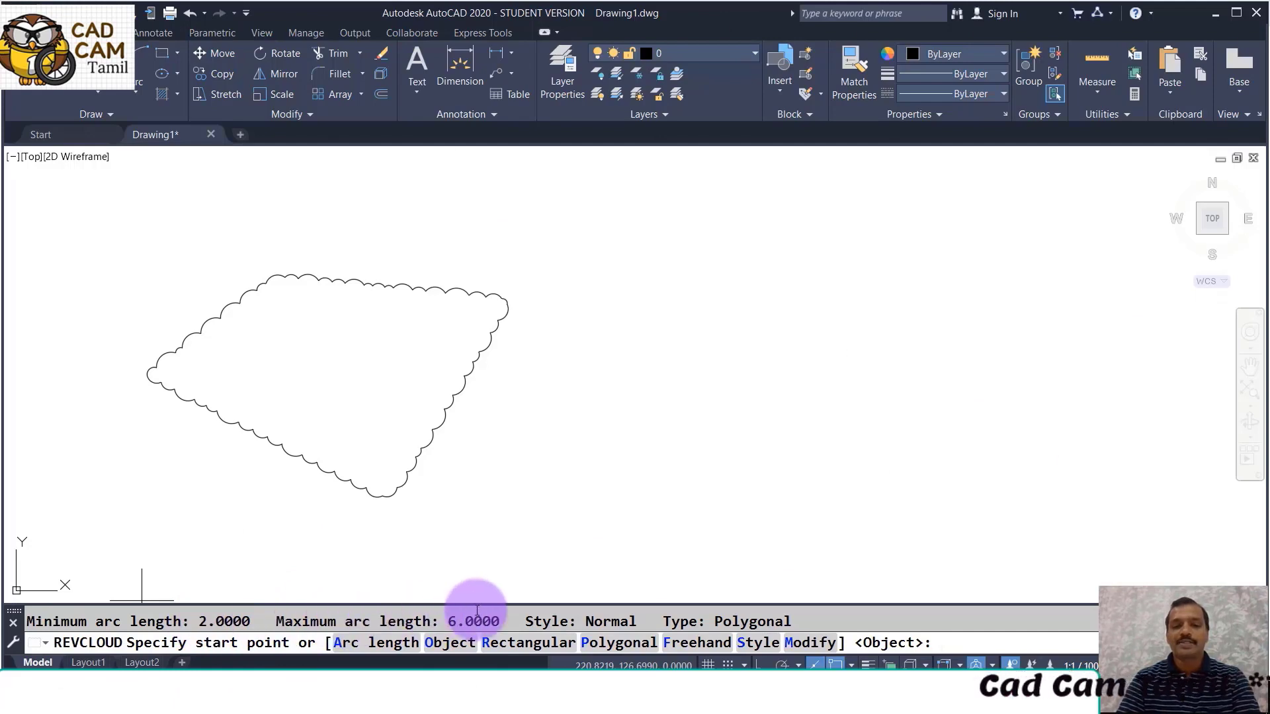
{"action": "left_click", "coordinate": [549, 455]}
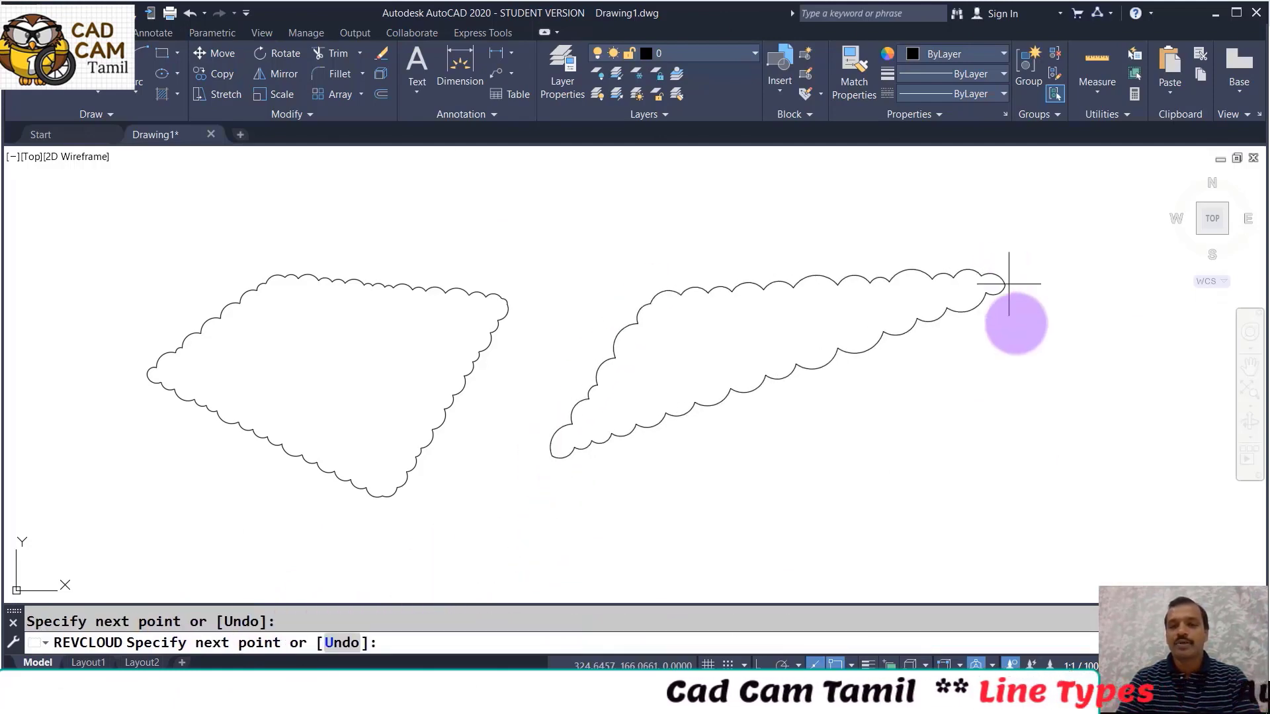
{"action": "key", "text": "Escape"}
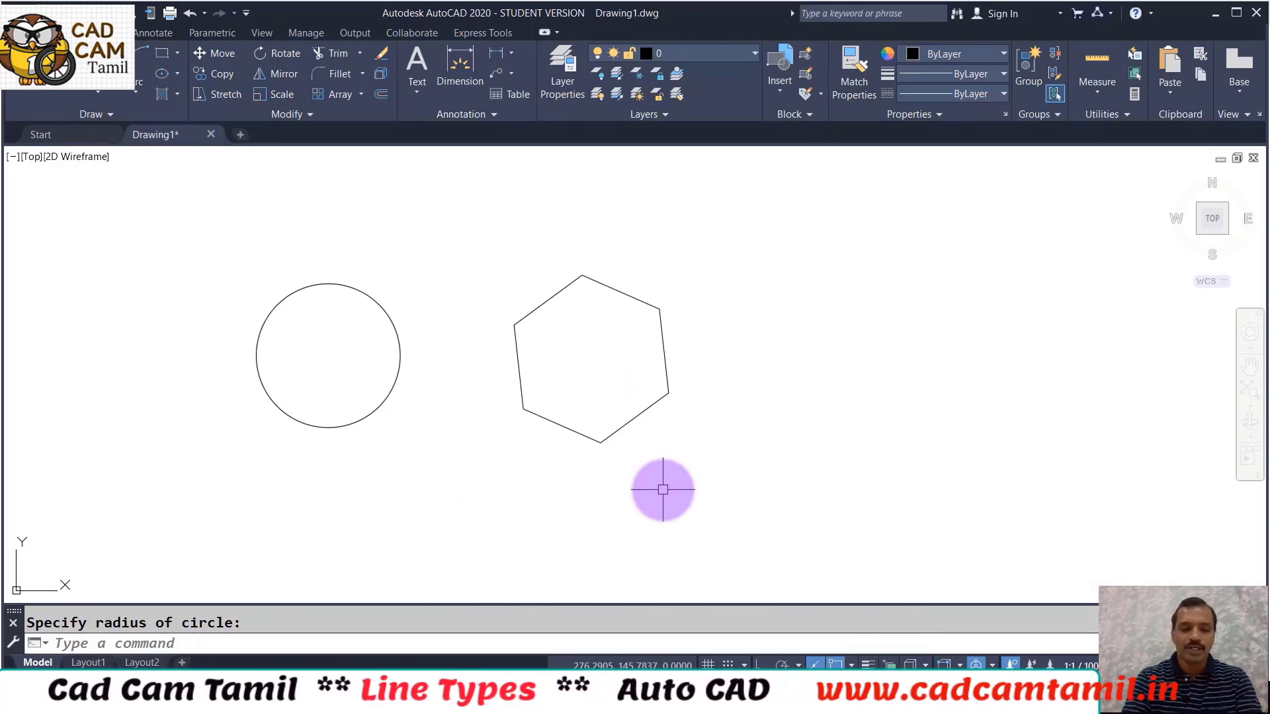
Convert the circle into a revision cloud with its arc direction reversed
{"action": "type", "text": "cloud"}
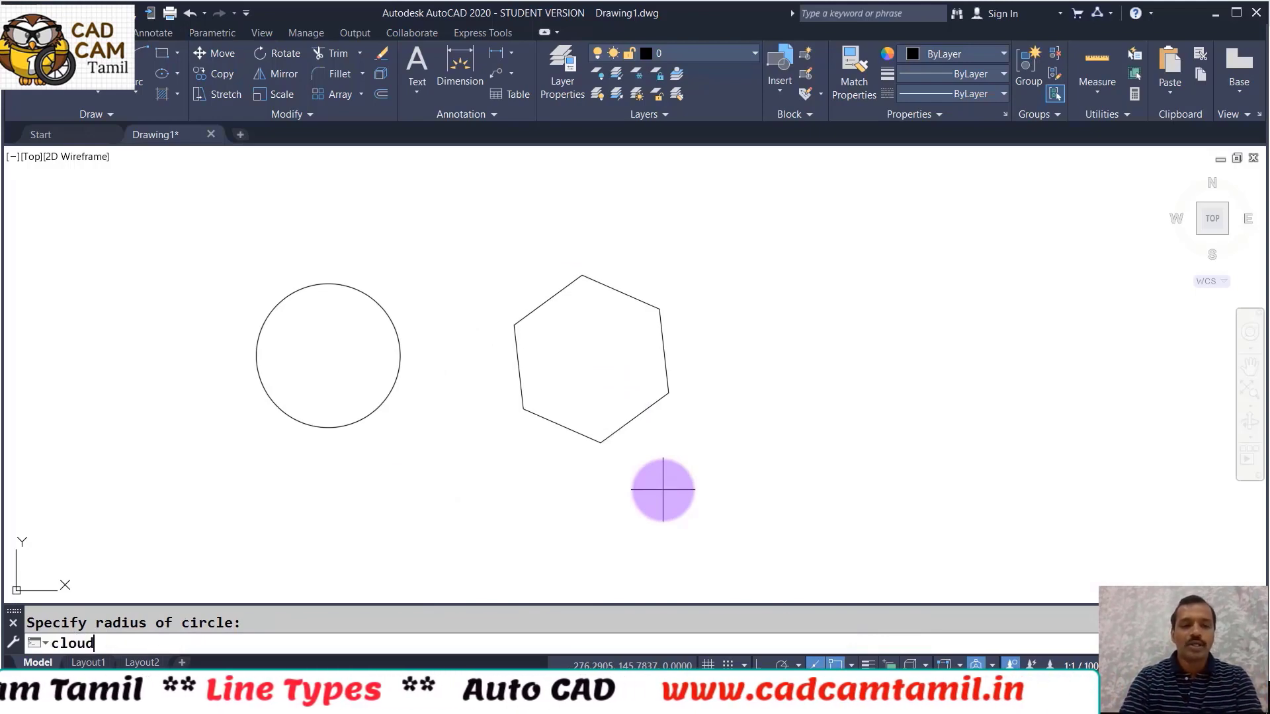
{"action": "key", "text": "Return"}
{"action": "left_click", "coordinate": [449, 643]}
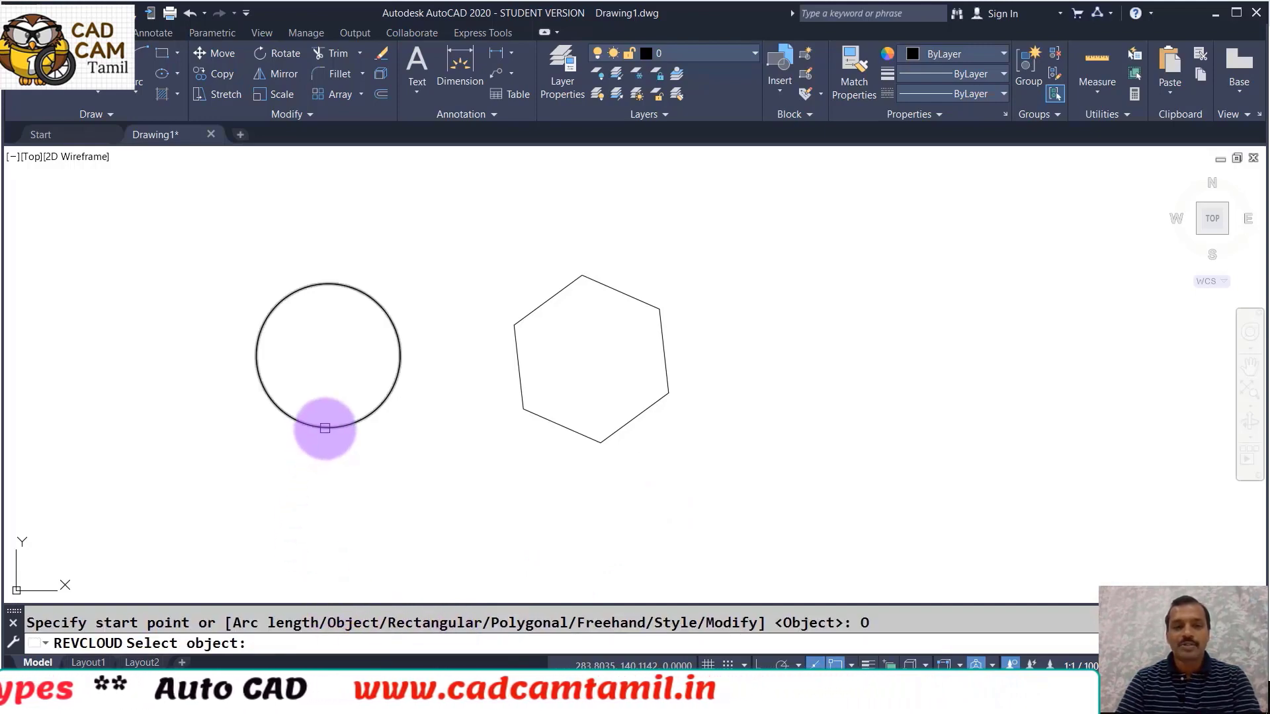
{"action": "left_click", "coordinate": [327, 428]}
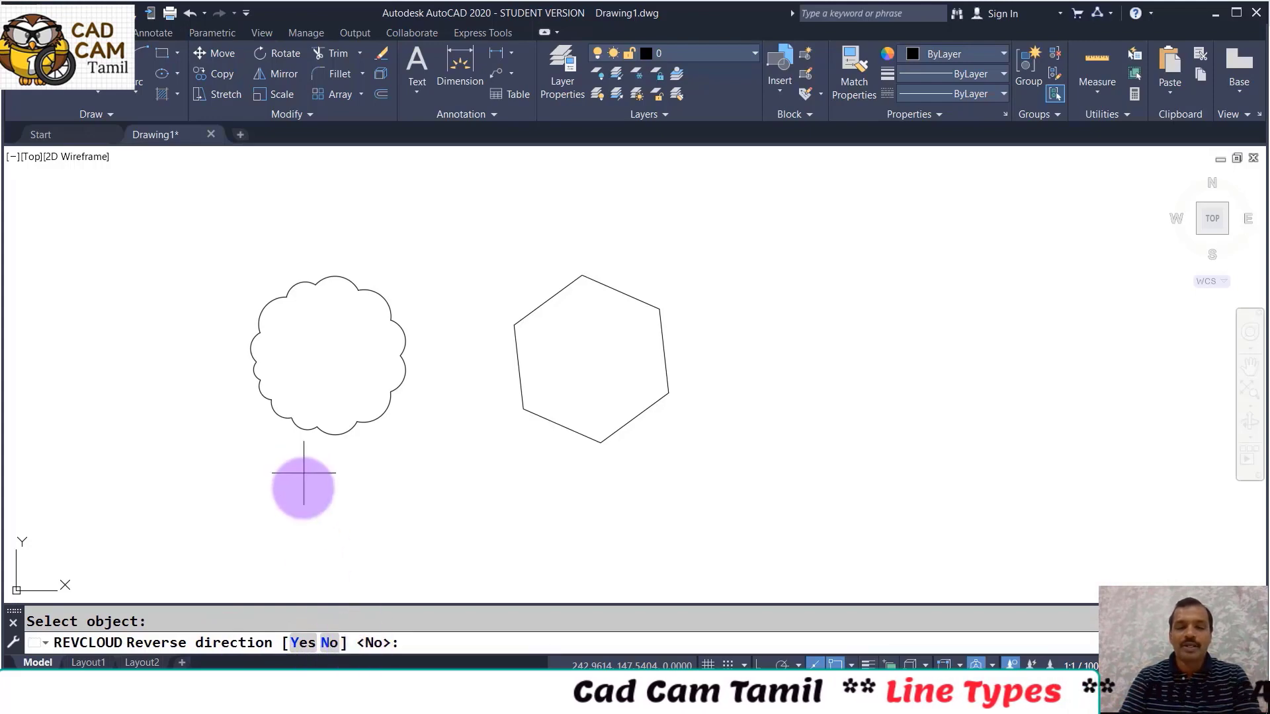
{"action": "left_click", "coordinate": [303, 645]}
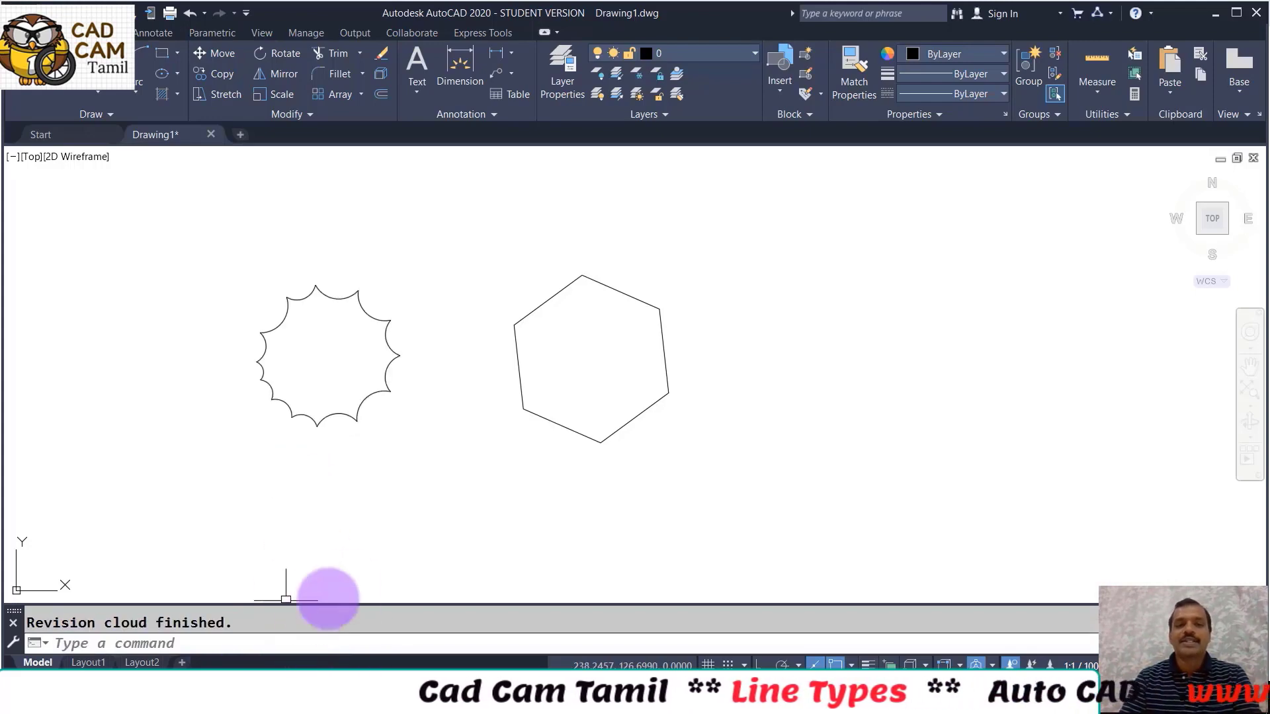
{"action": "key", "text": "Return"}
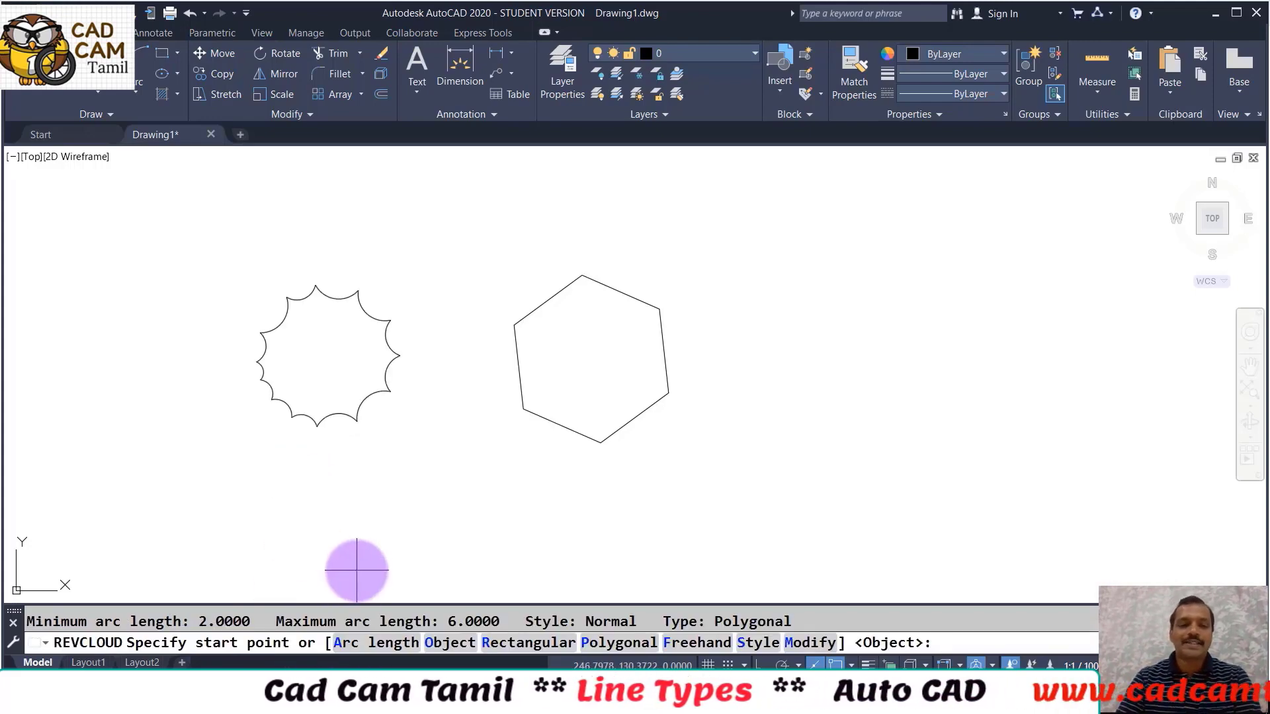
Window-select the circle cloud and hexagon and delete them
{"action": "key", "text": "Escape"}
{"action": "left_click", "coordinate": [746, 486]}
{"action": "left_click", "coordinate": [272, 266]}
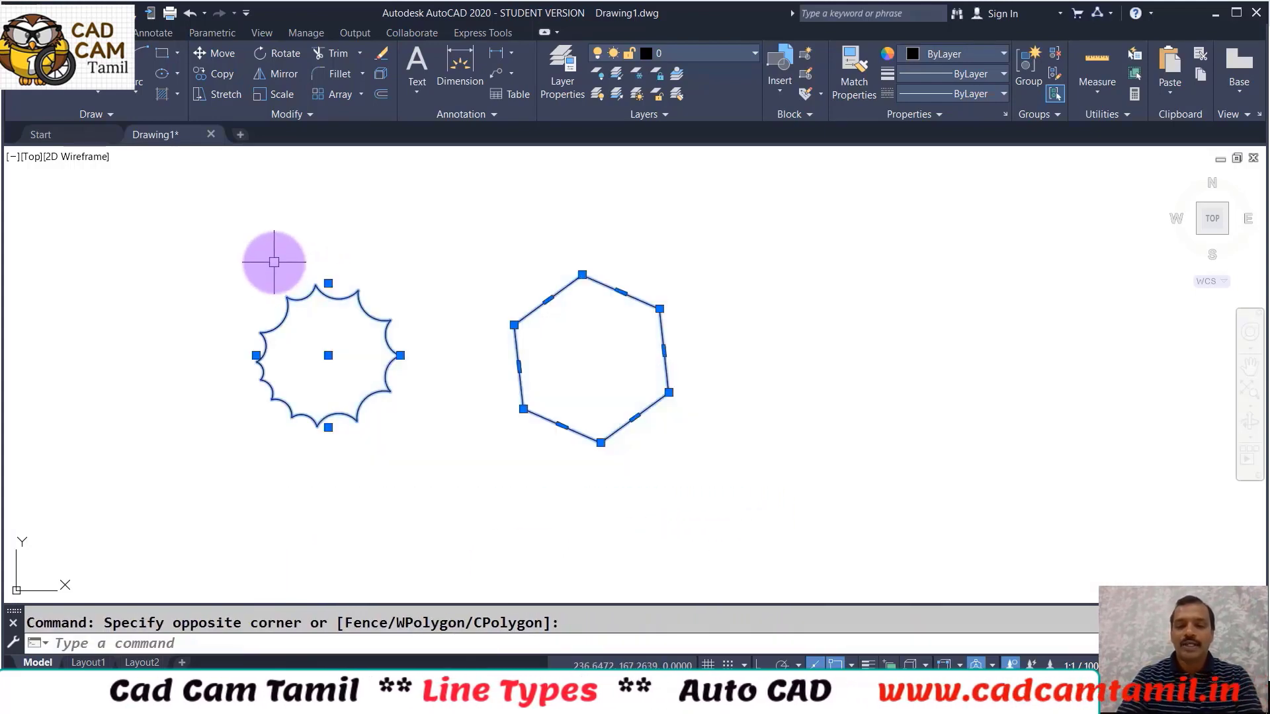
{"action": "key", "text": "Delete"}
Draw a rectangular revision cloud from two opposite corners, then restart REVCLOUD in Polygonal mode
{"action": "type", "text": "cloud"}
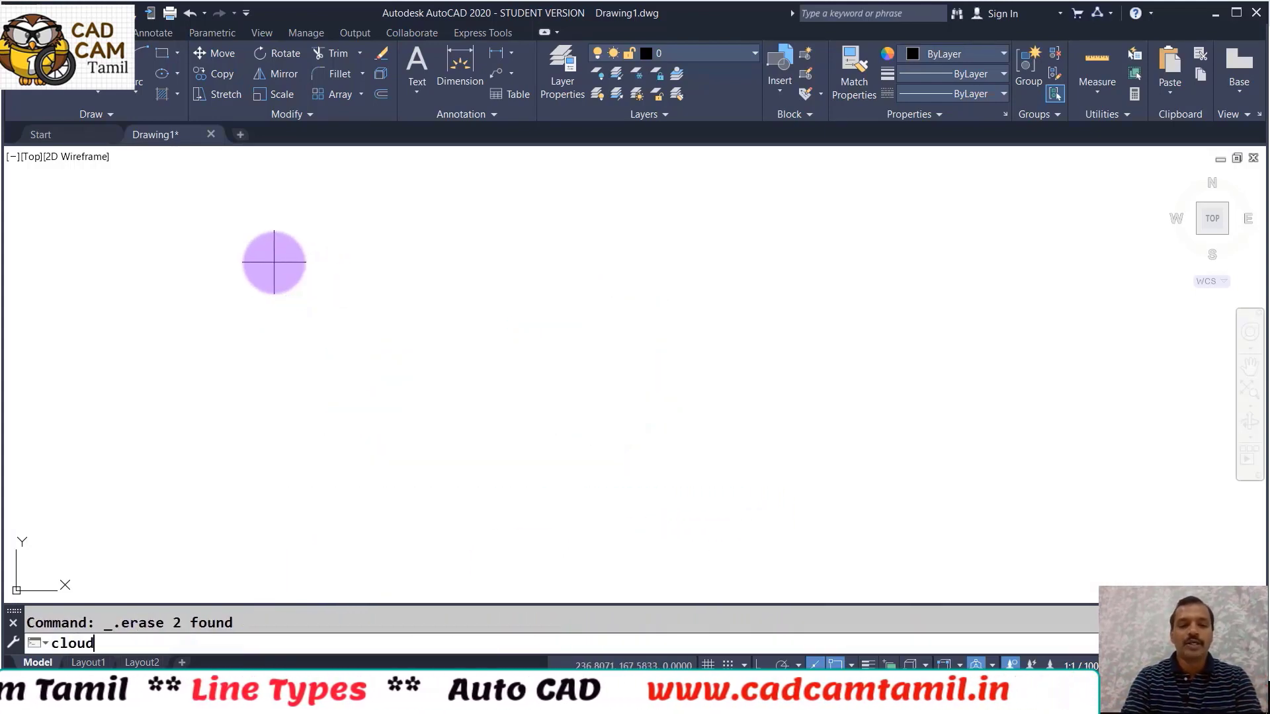
{"action": "key", "text": "Return"}
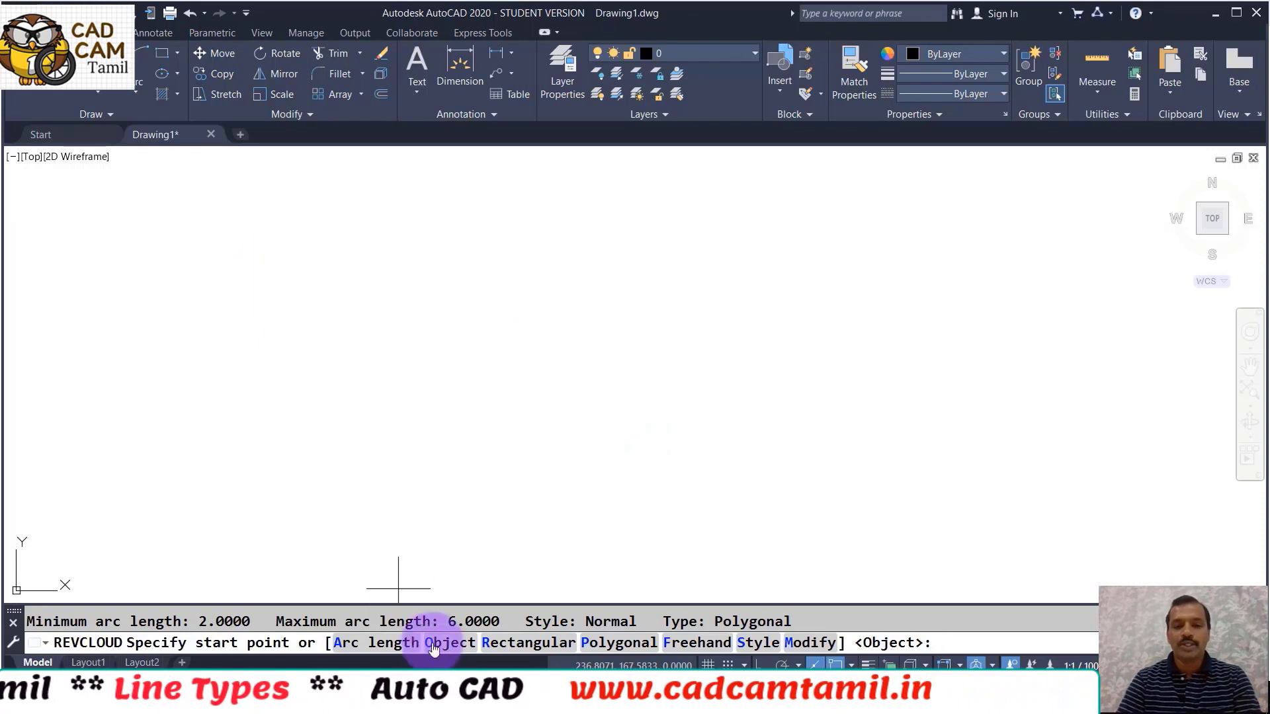
{"action": "left_click", "coordinate": [532, 642]}
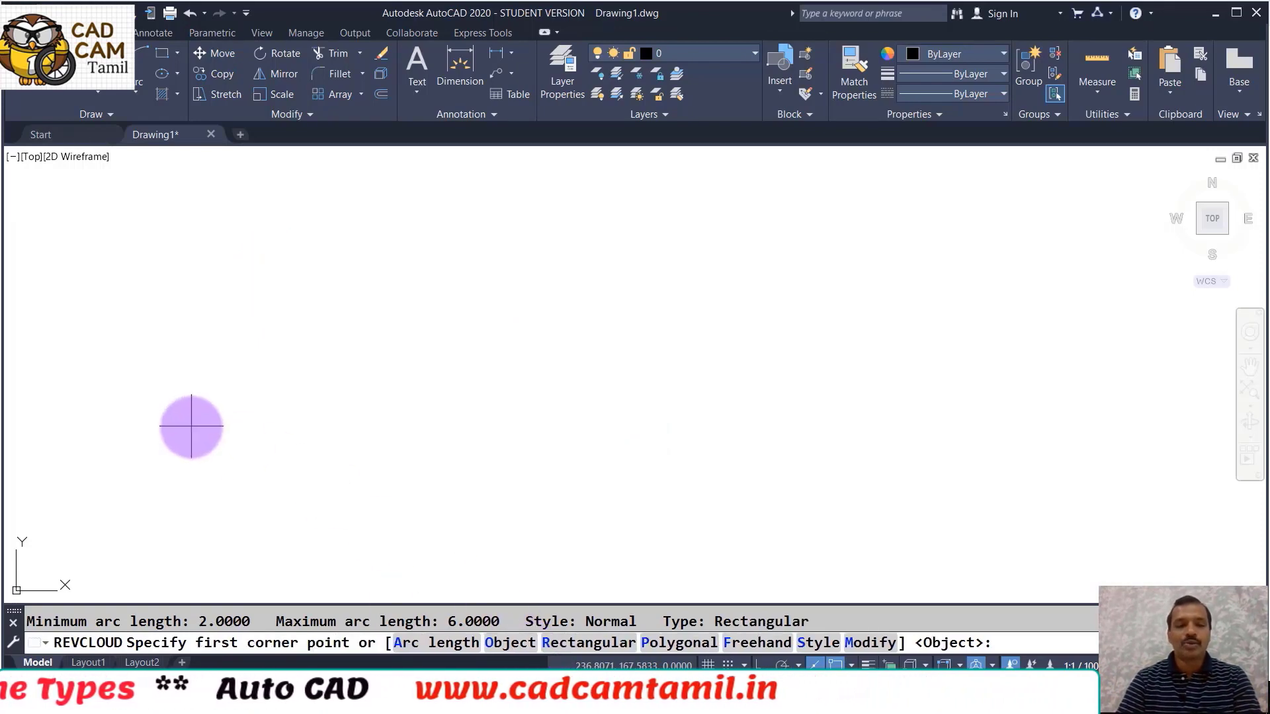
{"action": "left_click", "coordinate": [191, 427]}
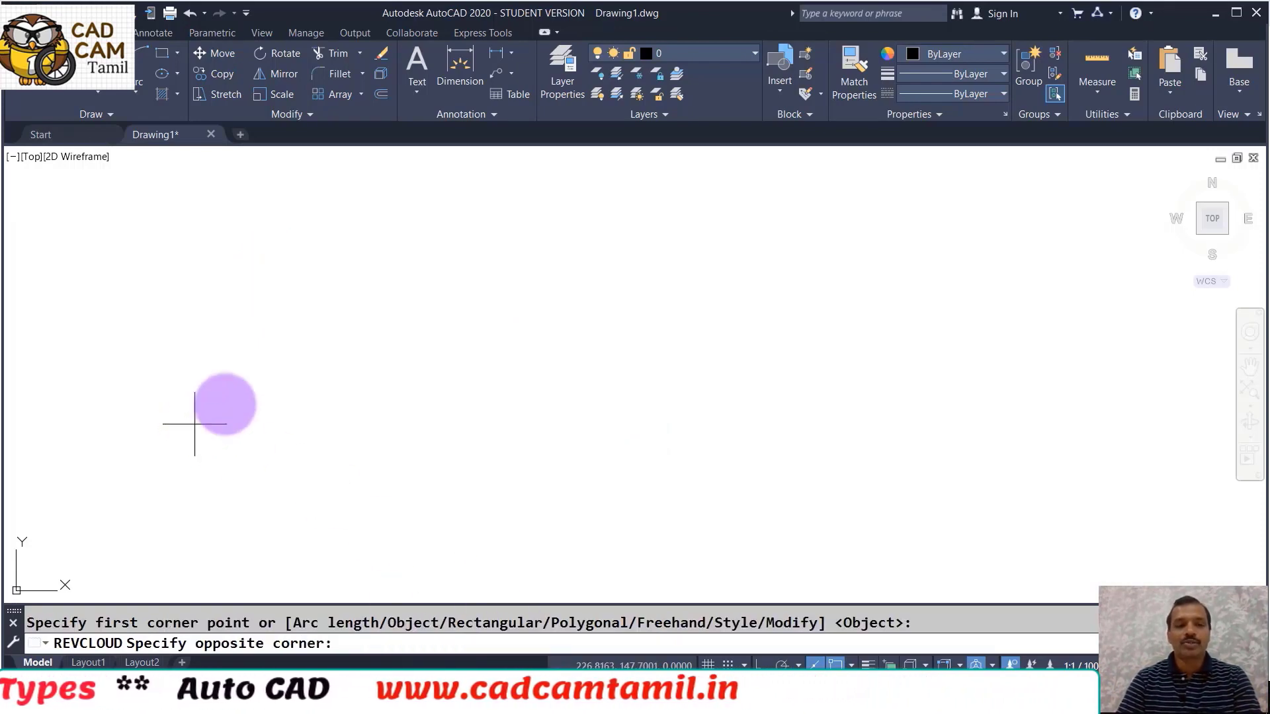
{"action": "left_click", "coordinate": [581, 258]}
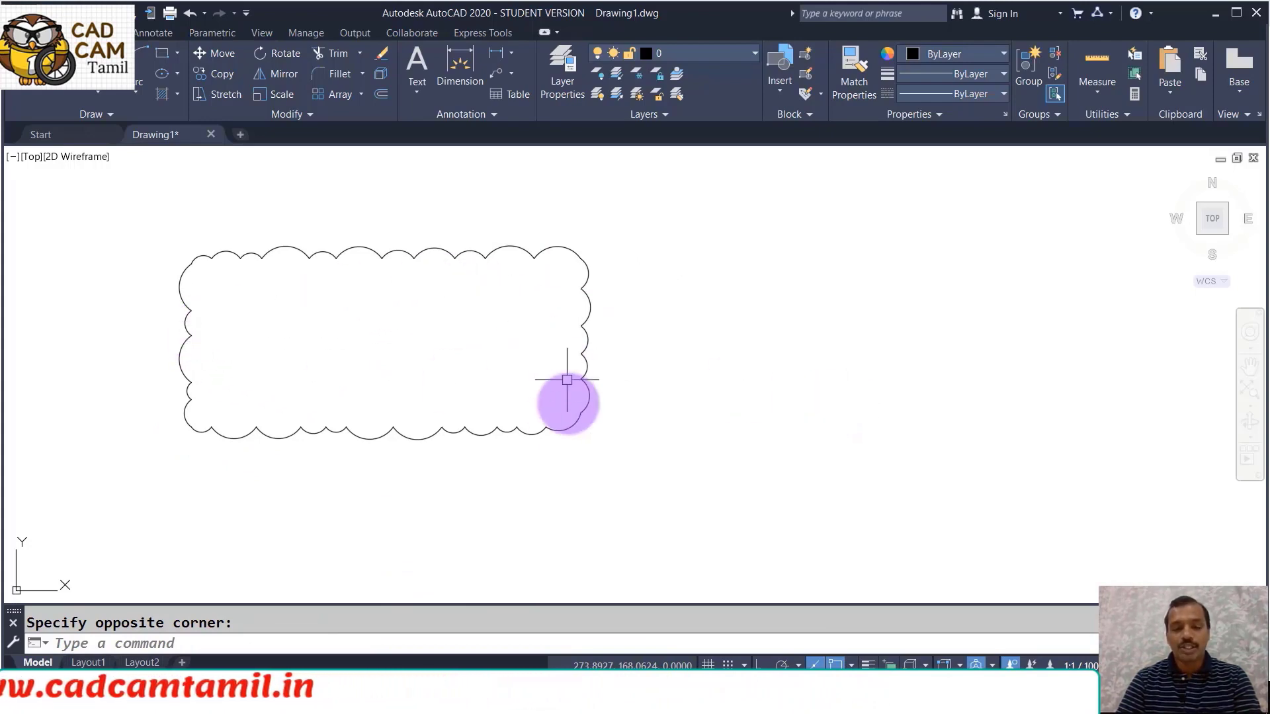
{"action": "right_click", "coordinate": [514, 418]}
{"action": "type", "text": "p"}
{"action": "right_click", "coordinate": [818, 304]}
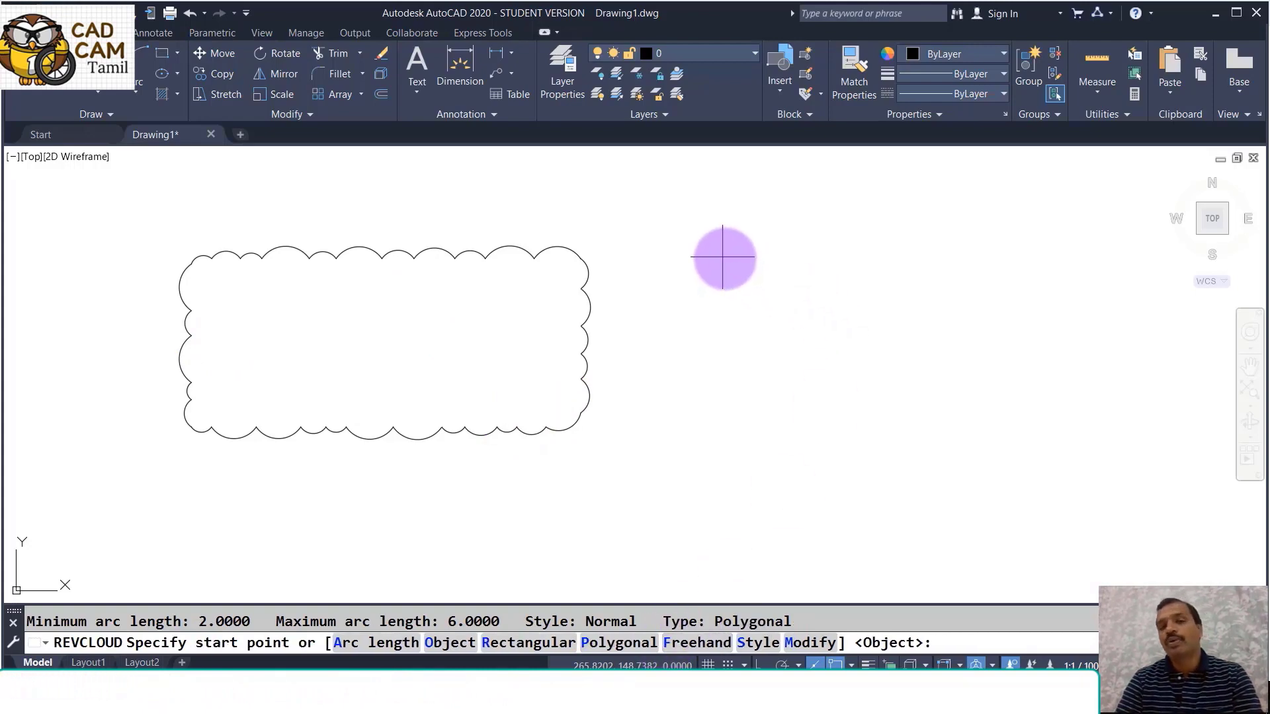
Draw an irregular six-vertex polygonal revision cloud right of the rectangular cloud
{"action": "left_click", "coordinate": [724, 256]}
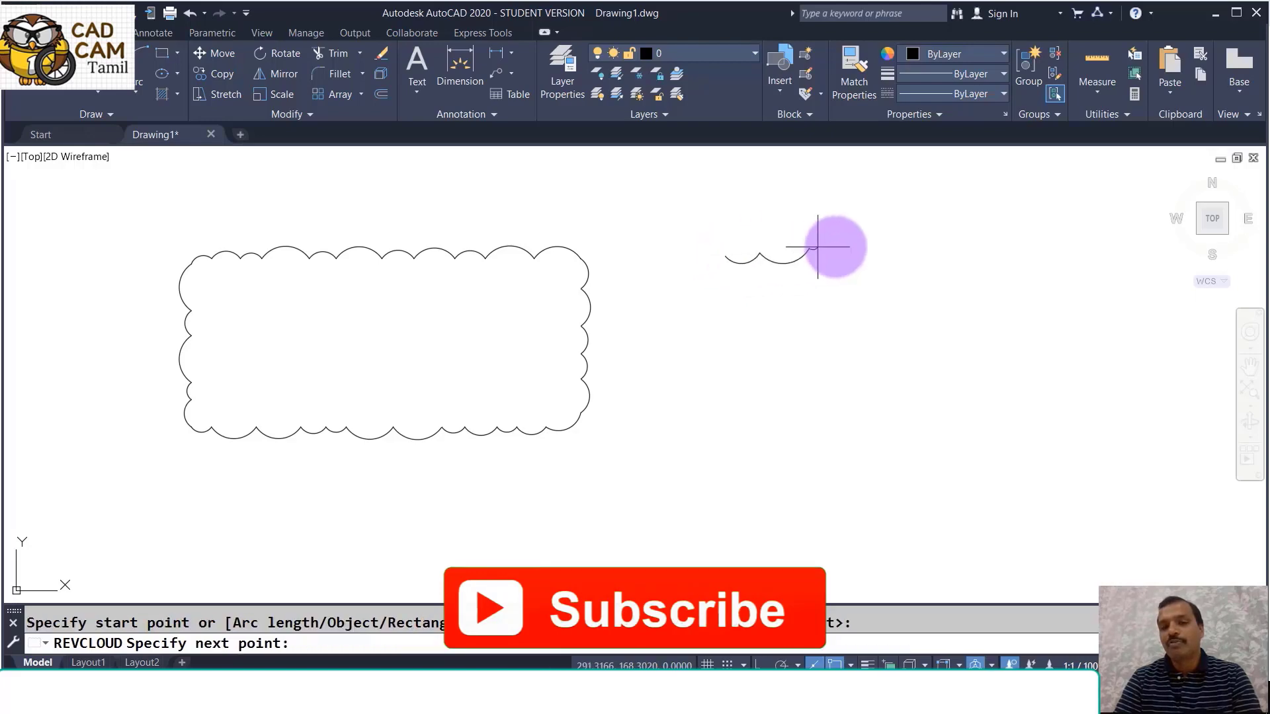
{"action": "left_click", "coordinate": [1015, 382]}
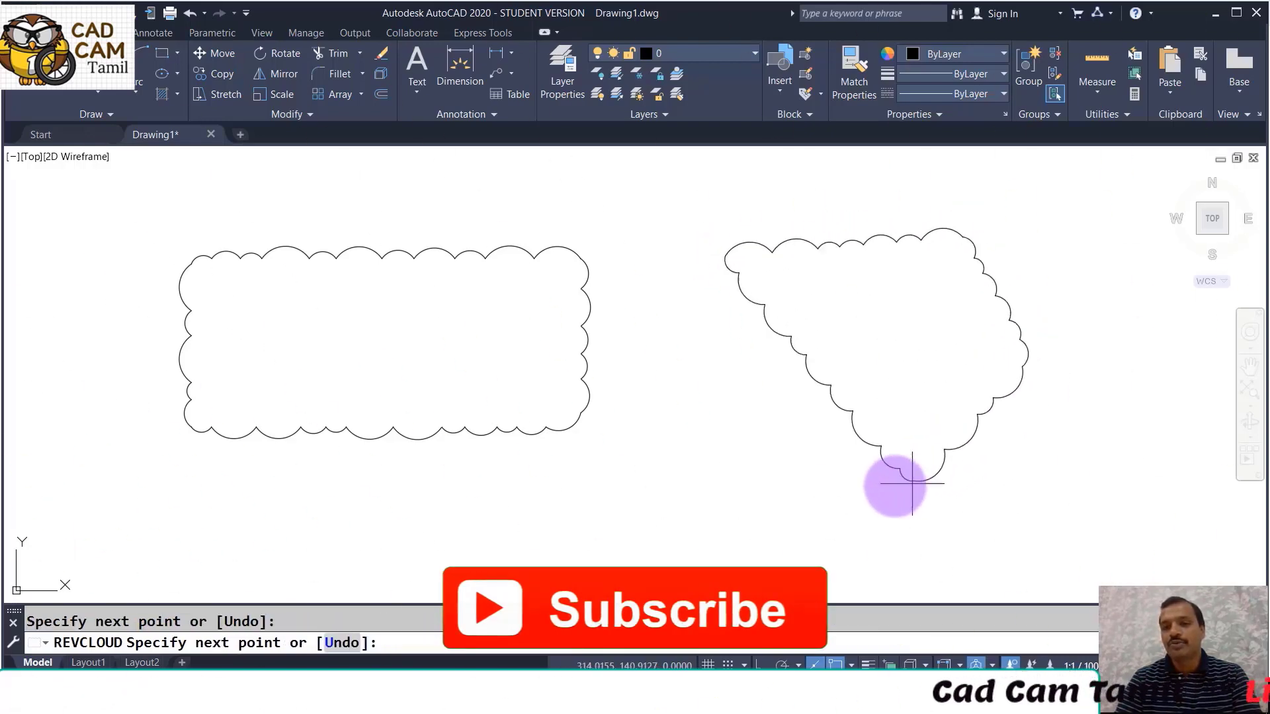
{"action": "left_click", "coordinate": [896, 488]}
{"action": "left_click", "coordinate": [615, 510]}
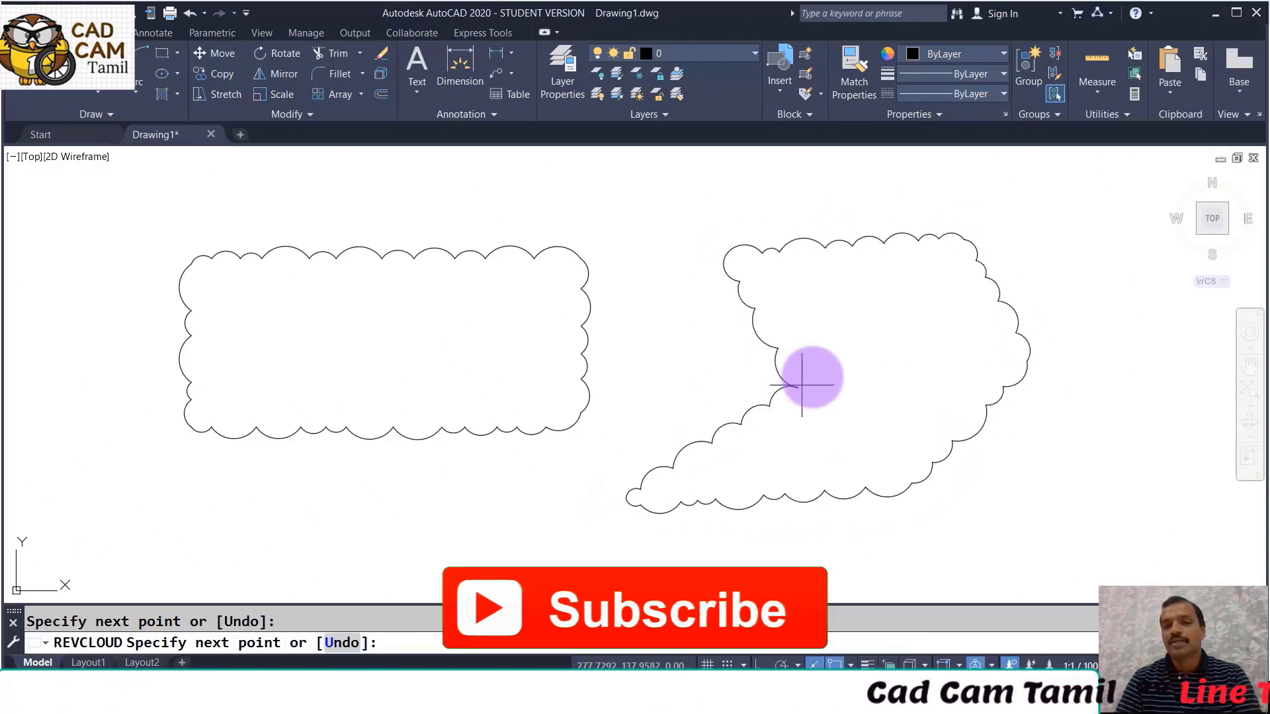
{"action": "left_click", "coordinate": [826, 355]}
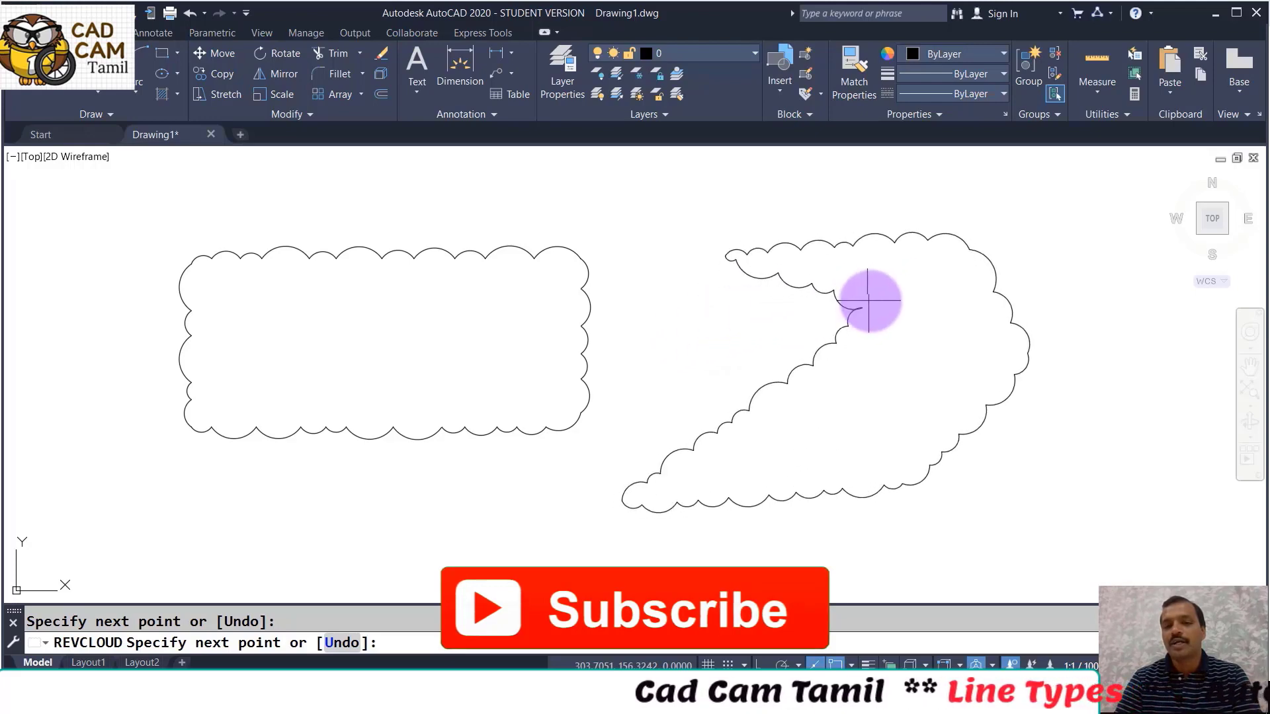
{"action": "left_click", "coordinate": [629, 322]}
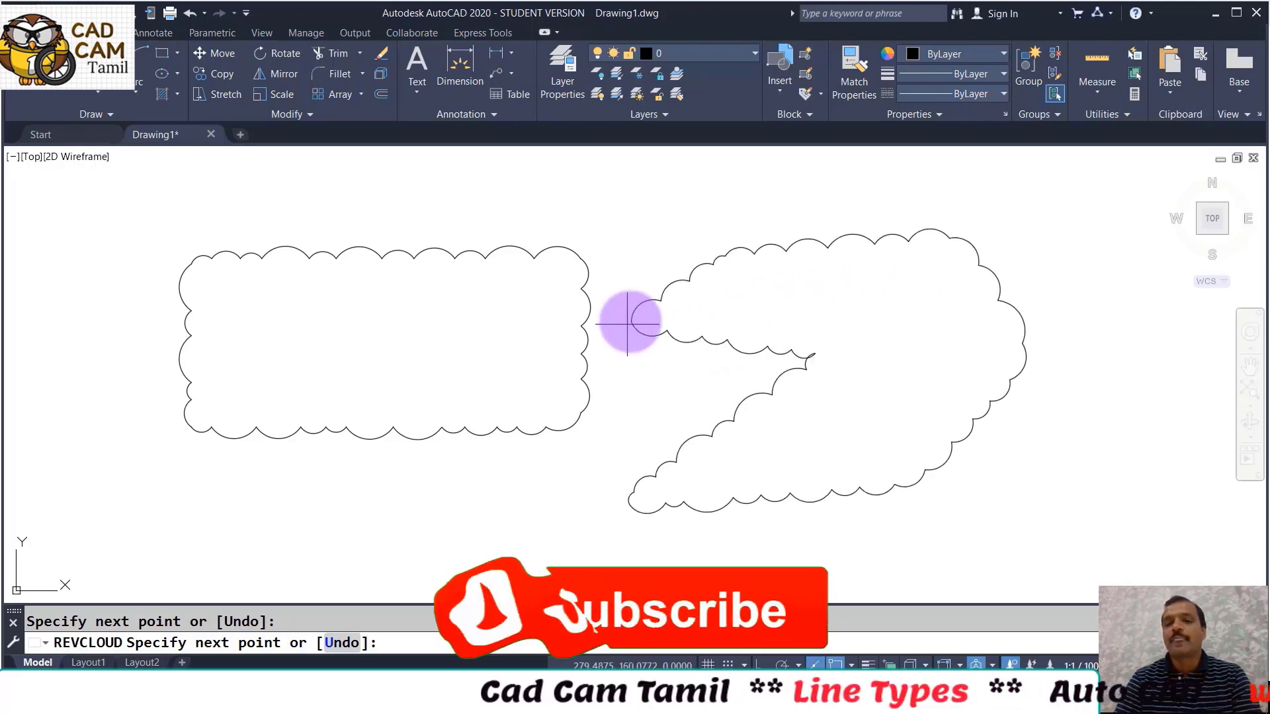
{"action": "key", "text": "Return"}
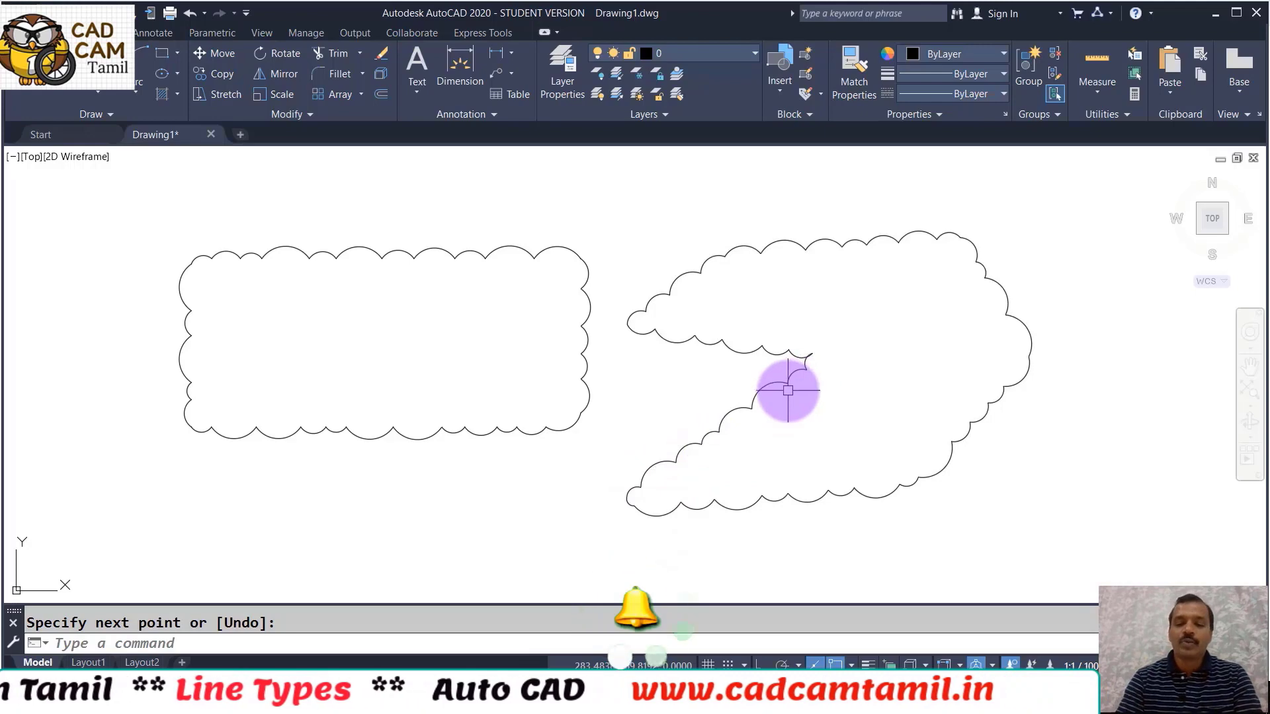
{"action": "key", "text": "Return"}
{"action": "key", "text": "Return"}
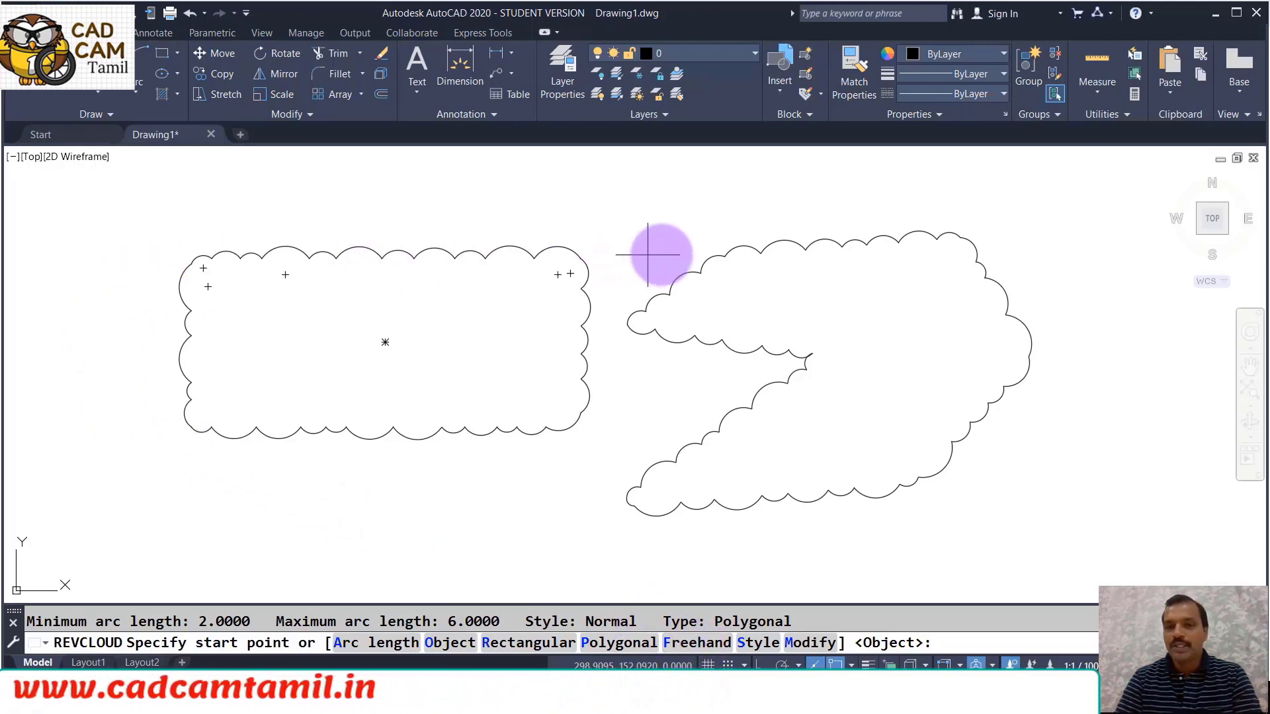
Trace a freehand revision cloud along an irregular path
{"action": "left_click", "coordinate": [704, 653]}
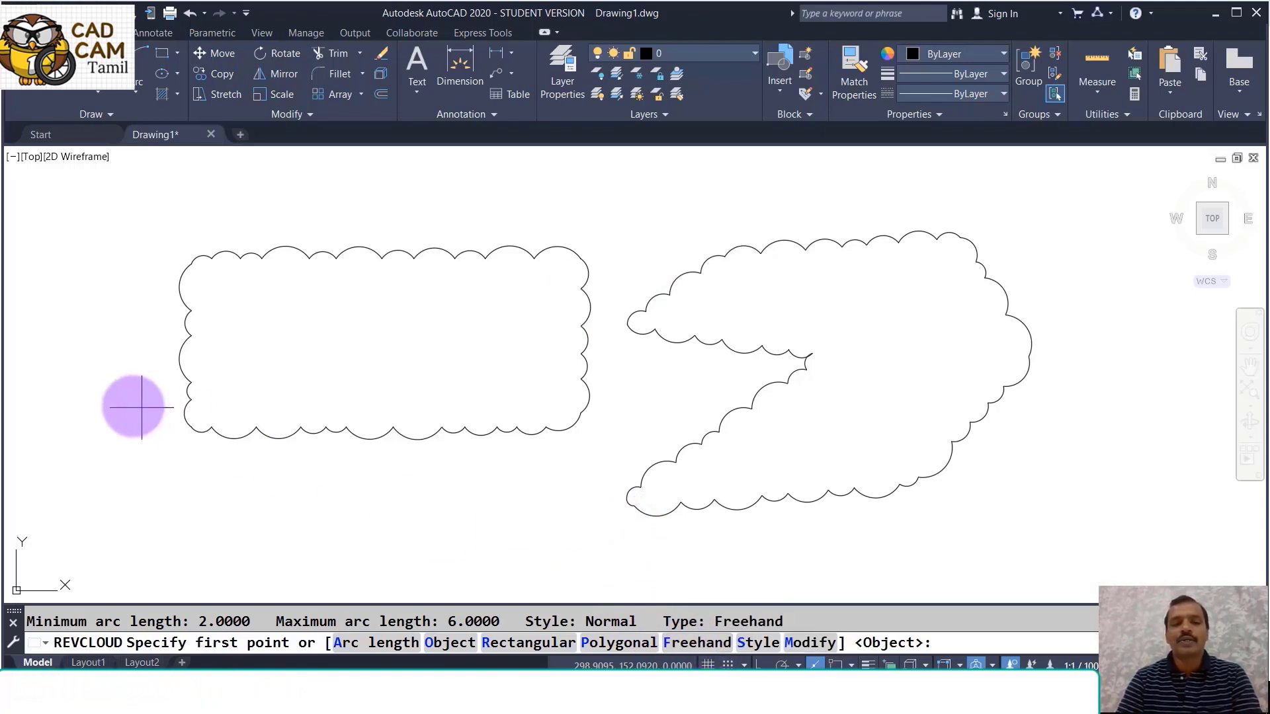
{"action": "scroll", "coordinate": [141, 407], "scroll_direction": "down", "scroll_amount": 4}
{"action": "left_click", "coordinate": [508, 422]}
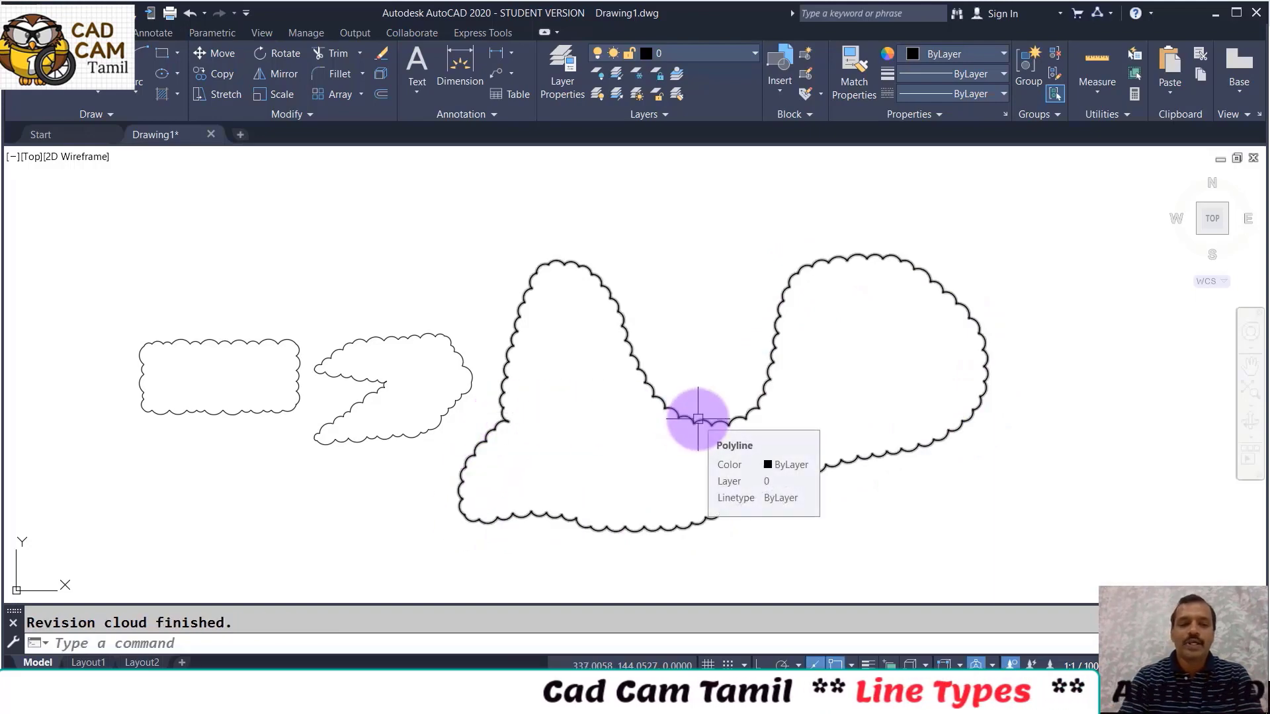
Trace a second freehand revision cloud with its arcs reversed
{"action": "key", "text": "Return"}
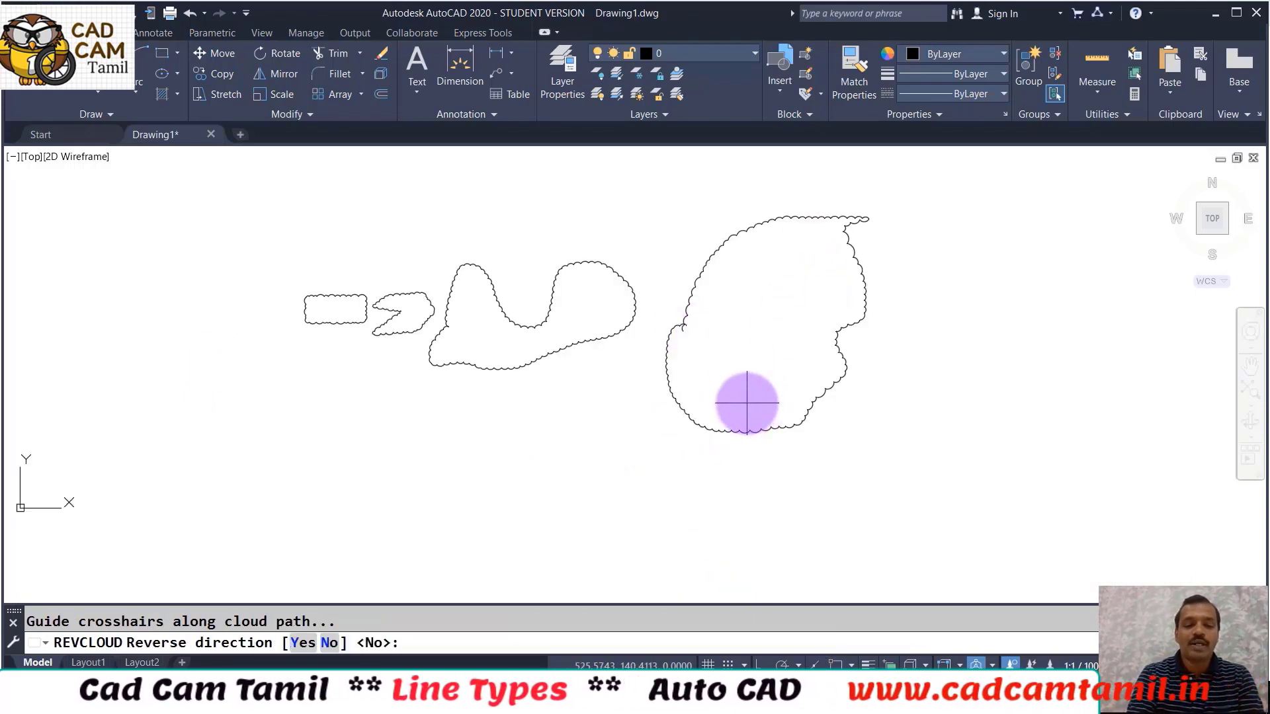
{"action": "type", "text": "y"}
{"action": "key", "text": "Return"}
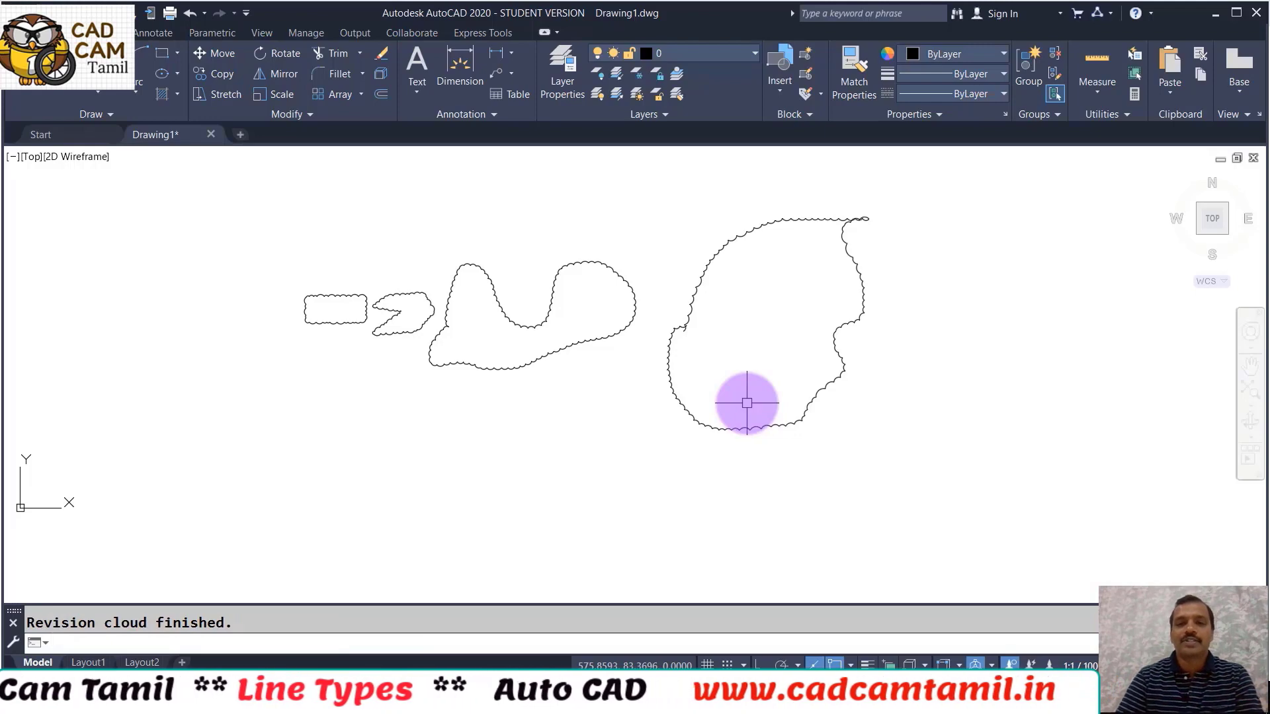
{"action": "scroll", "coordinate": [661, 324], "scroll_direction": "up", "scroll_amount": 6}
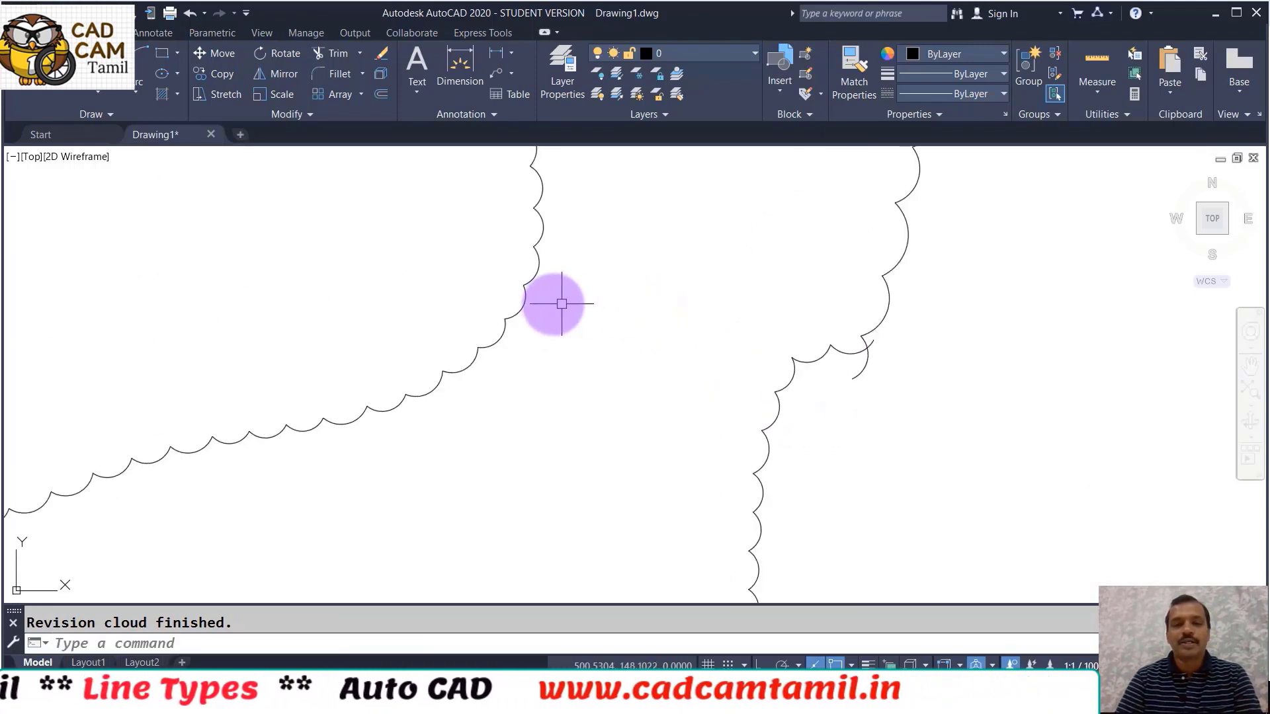
{"action": "mouse_move", "coordinate": [520, 295]}
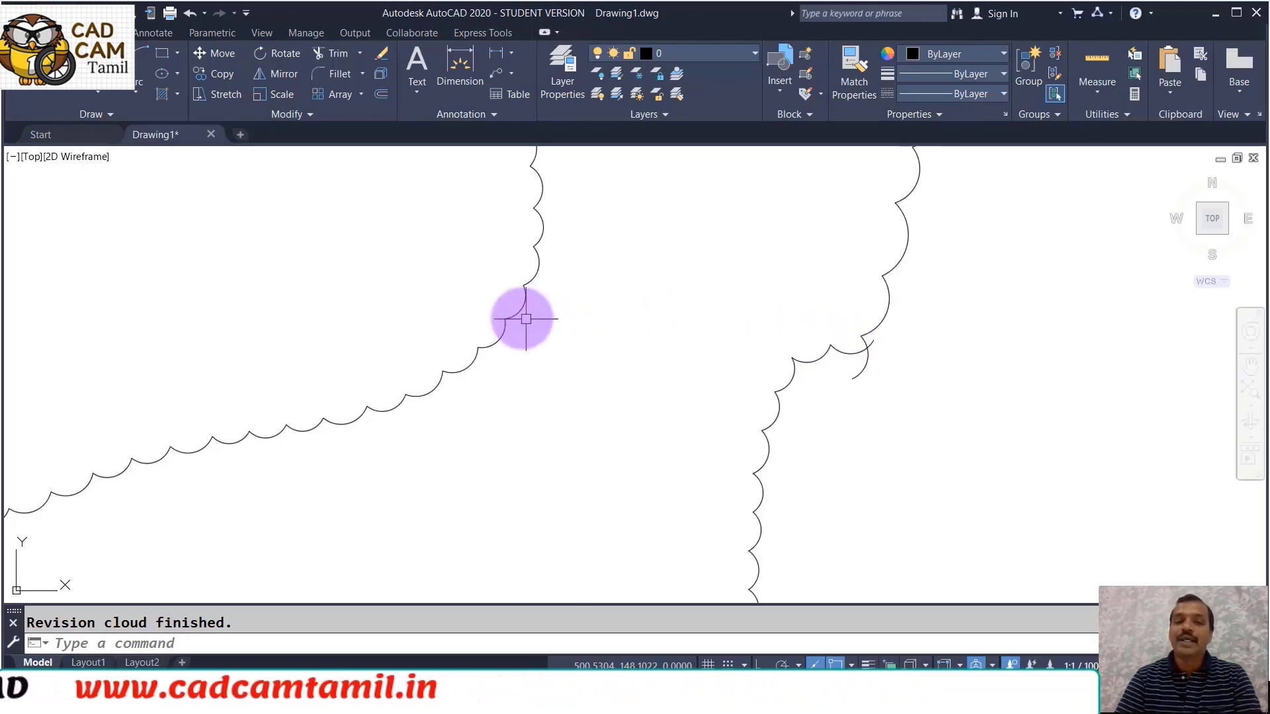
{"action": "scroll", "coordinate": [504, 311], "scroll_direction": "down", "scroll_amount": 3}
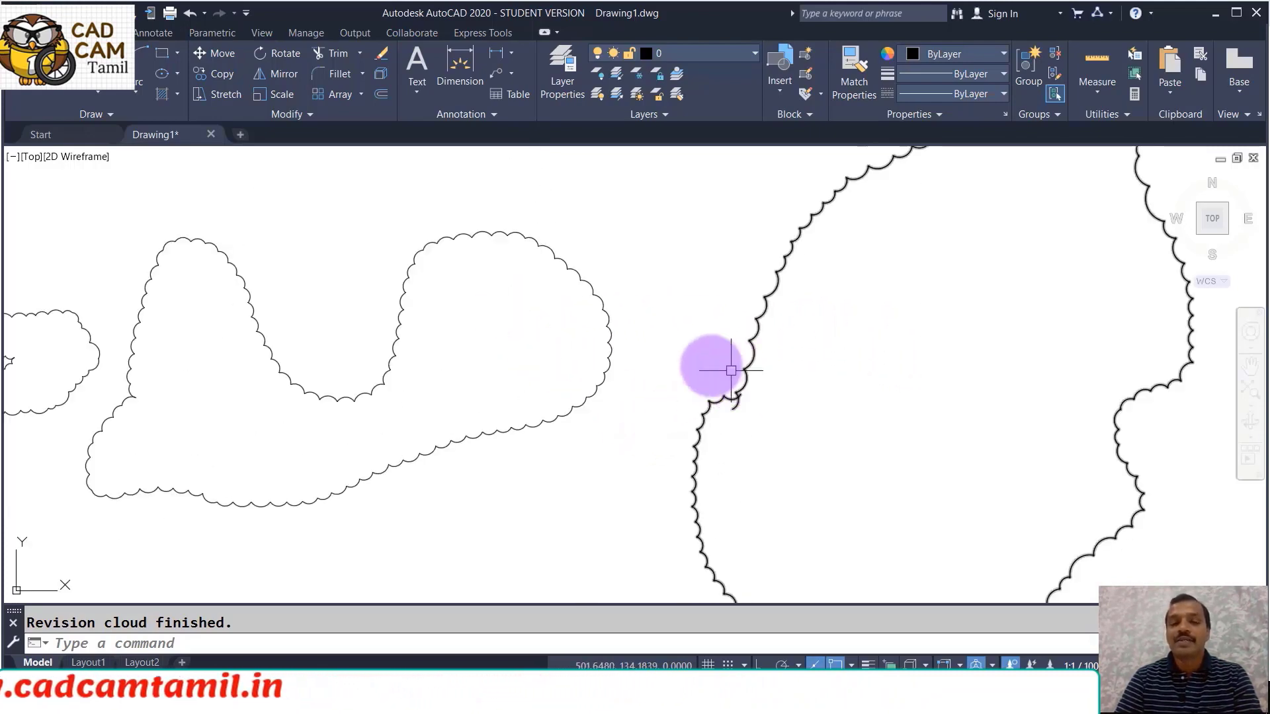
Zoom to extents so every revision cloud is in view
{"action": "type", "text": "z"}
{"action": "key", "text": "Return"}
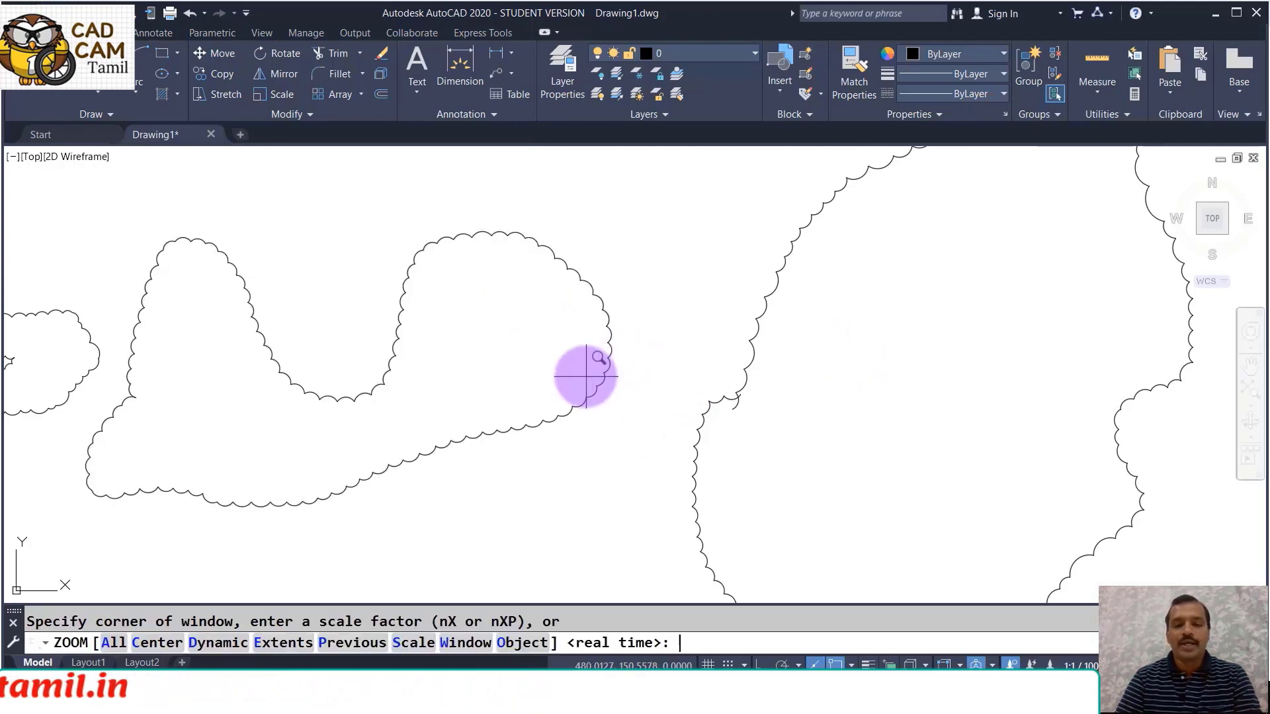
{"action": "type", "text": "e"}
{"action": "key", "text": "Return"}
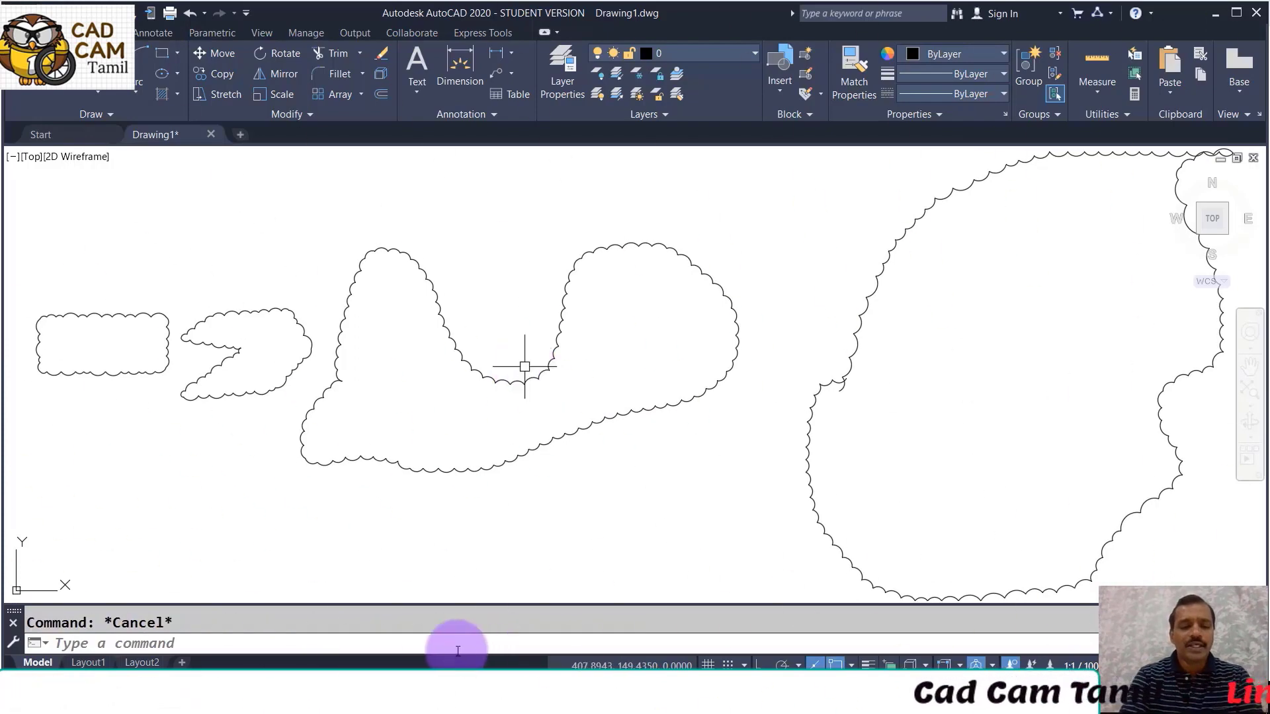
Draw a freehand revision cloud in Calligraphy style across the middle of the drawing
{"action": "key", "text": "Return"}
{"action": "type", "text": "s"}
{"action": "key", "text": "Return"}
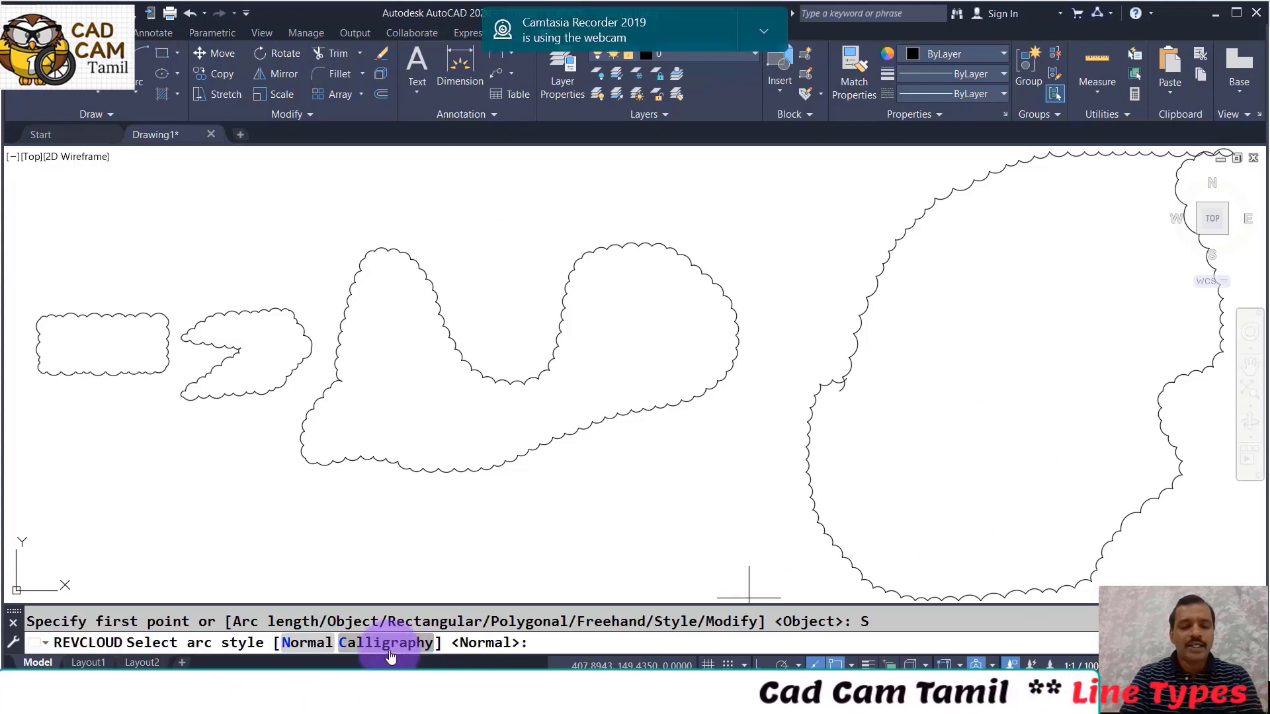
{"action": "key", "text": "Escape"}
{"action": "type", "text": "cloud"}
{"action": "key", "text": "Return"}
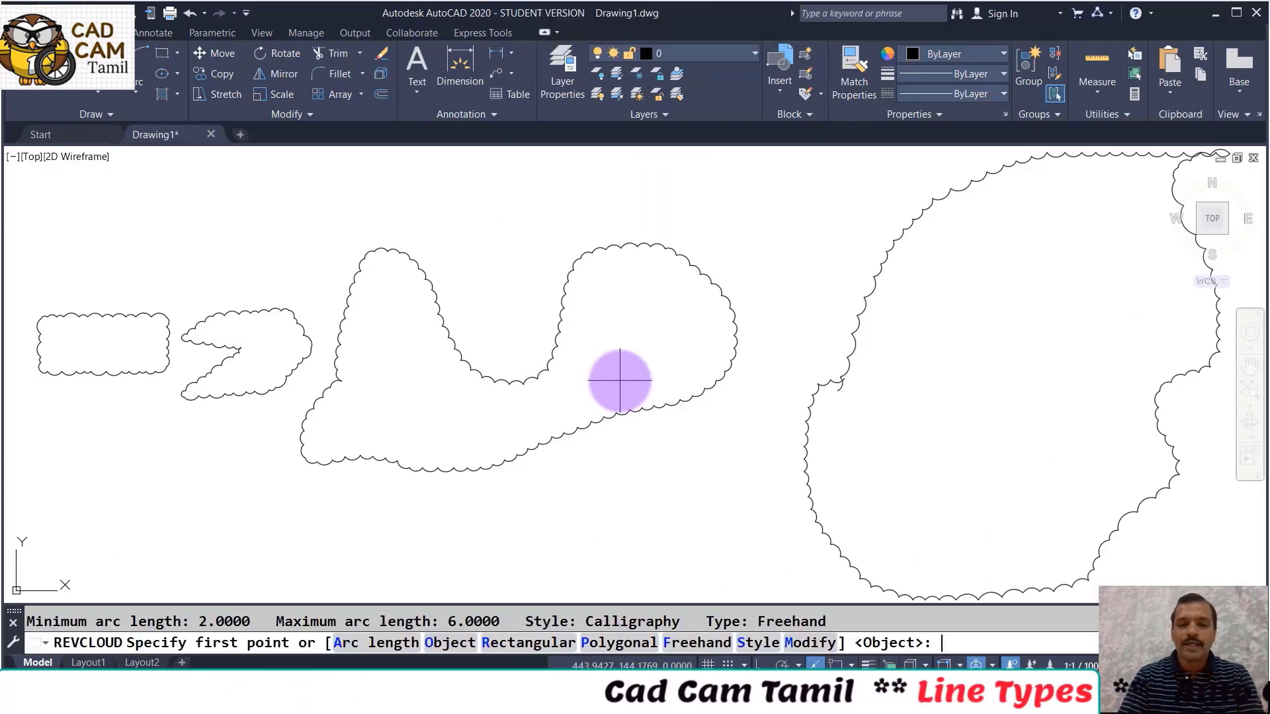
{"action": "left_click", "coordinate": [741, 651]}
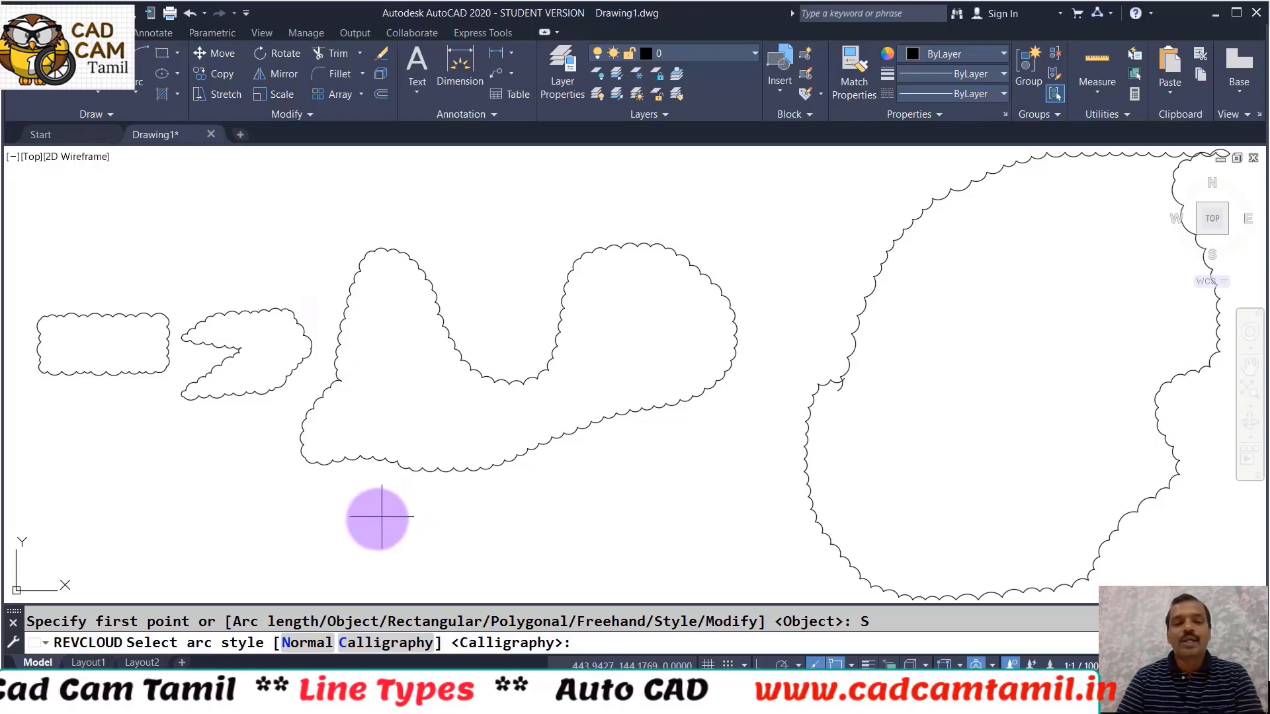
{"action": "left_click", "coordinate": [379, 645]}
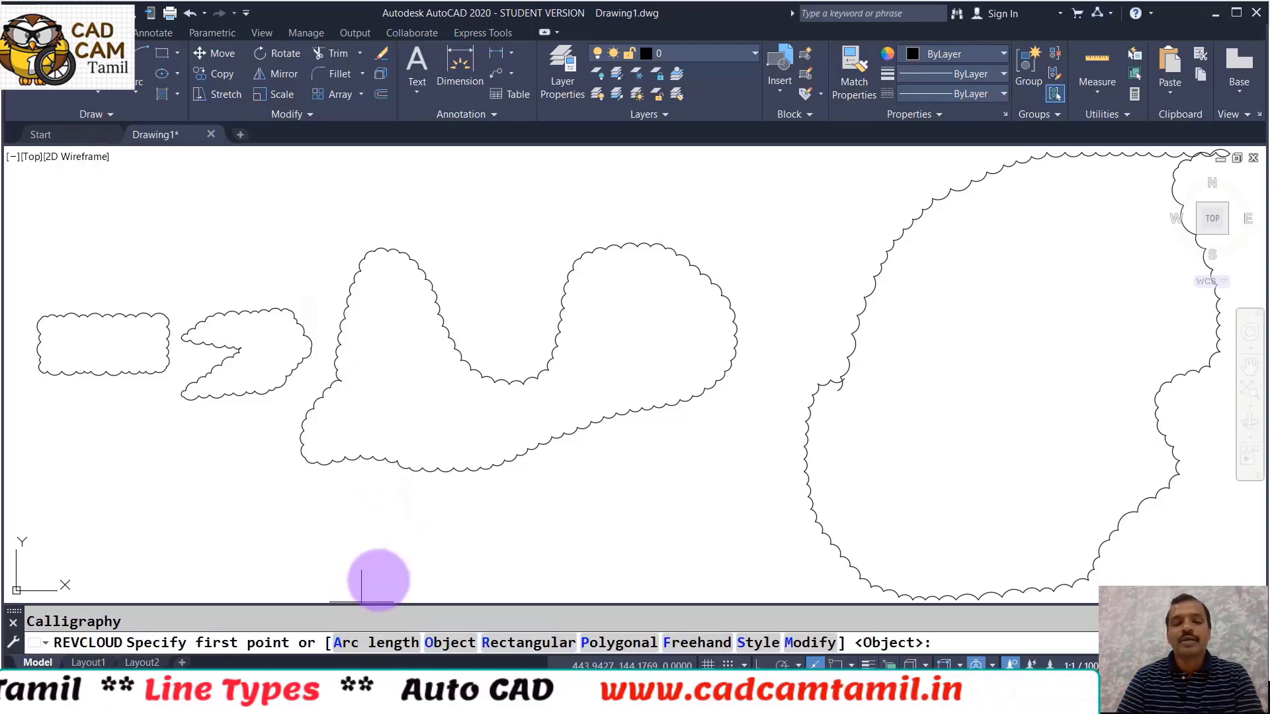
{"action": "left_click", "coordinate": [378, 526]}
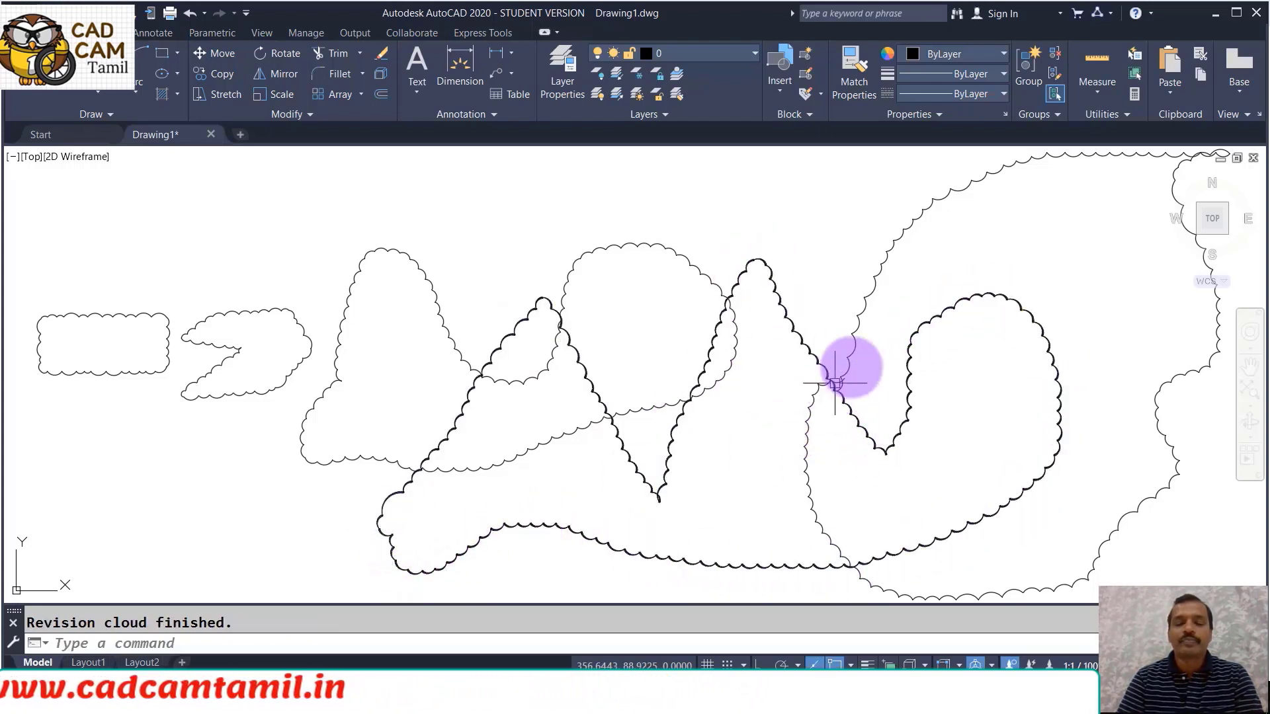
Draw a straight cutting line across the meeting point of the right and middle clouds
{"action": "key", "text": "Return"}
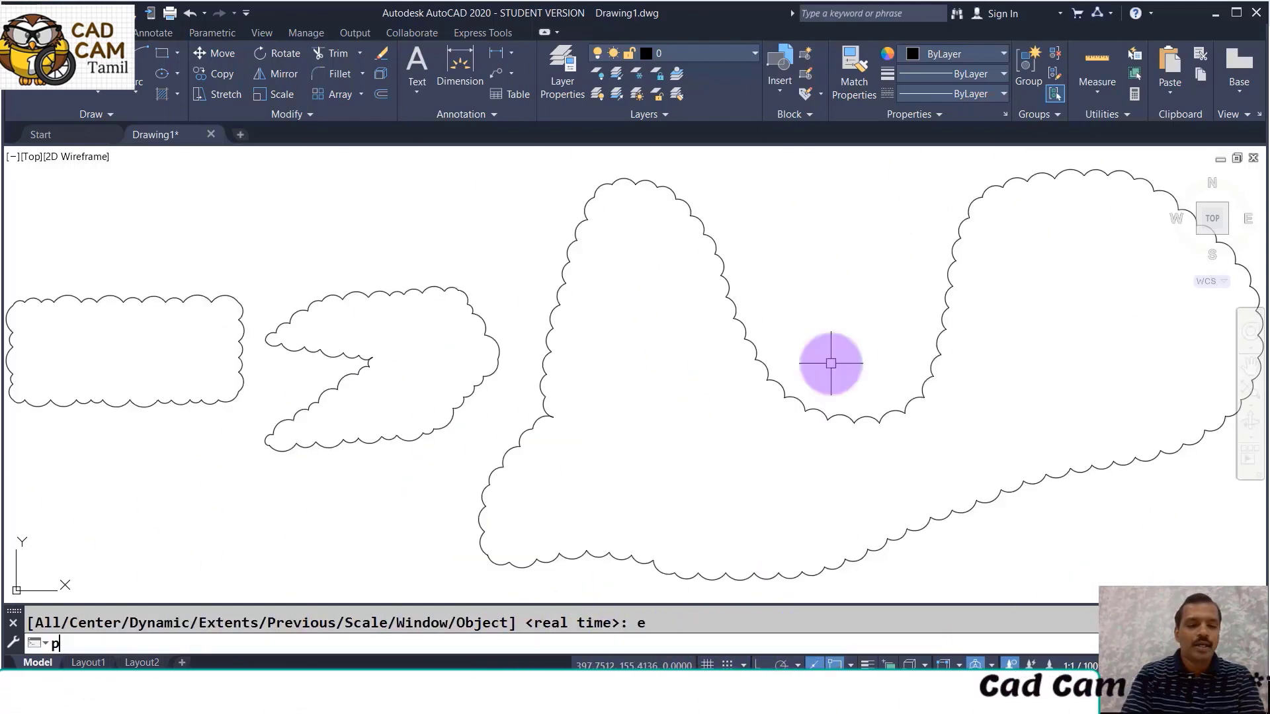
{"action": "key", "text": "Return"}
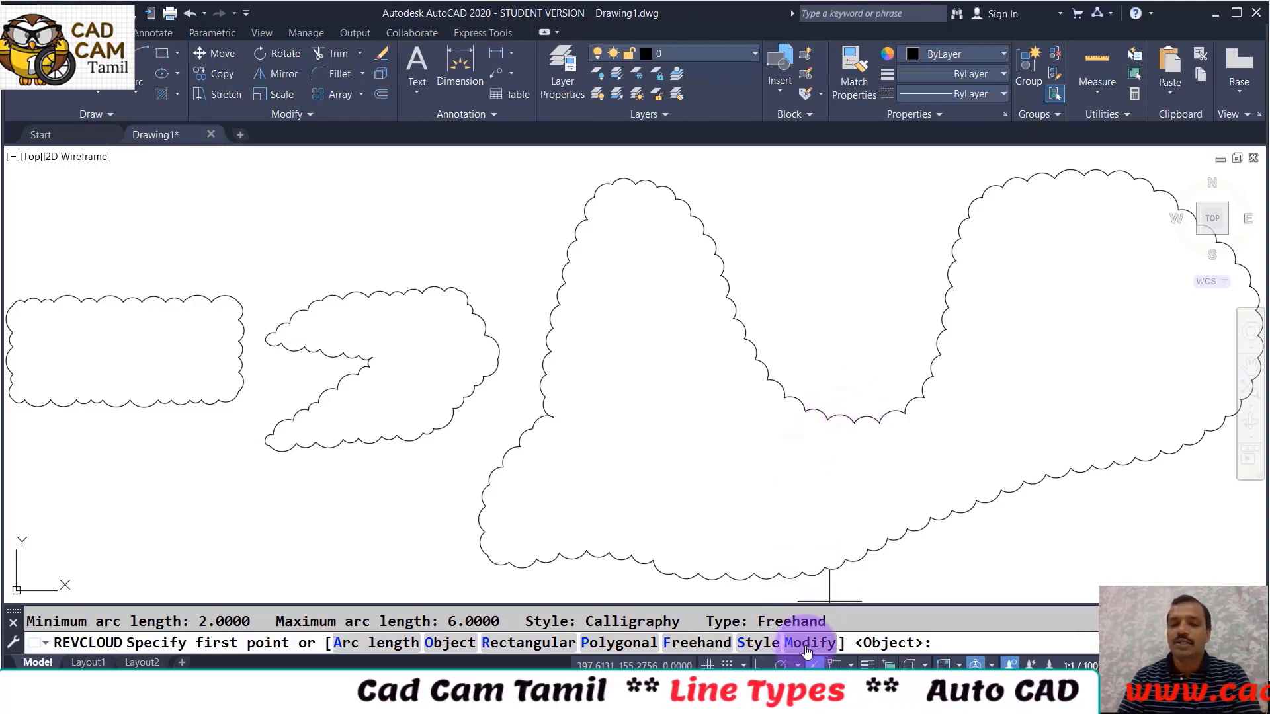
{"action": "key", "text": "Escape"}
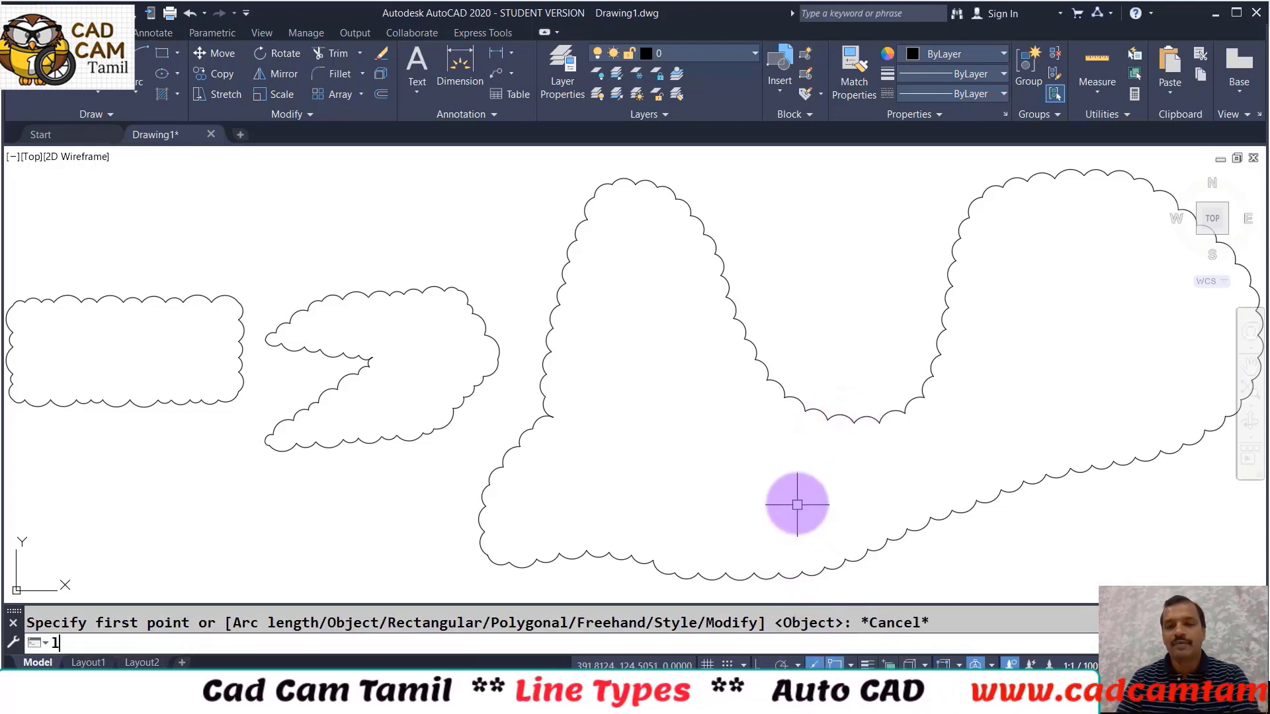
{"action": "type", "text": "l"}
{"action": "key", "text": "Return"}
{"action": "left_click", "coordinate": [868, 328]}
{"action": "left_click", "coordinate": [920, 556]}
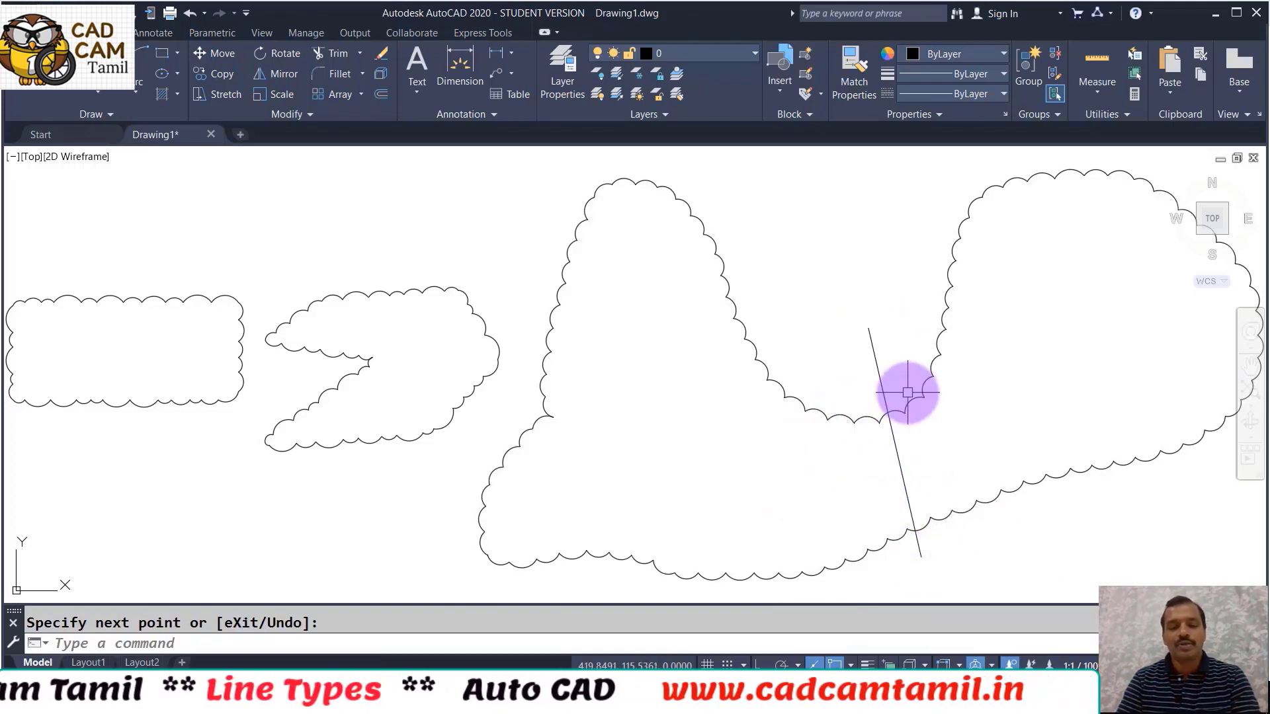
{"action": "key", "text": "Escape"}
Trim the cloud arcs right of the cutting line, then erase the line
{"action": "type", "text": "tr"}
{"action": "key", "text": "Return"}
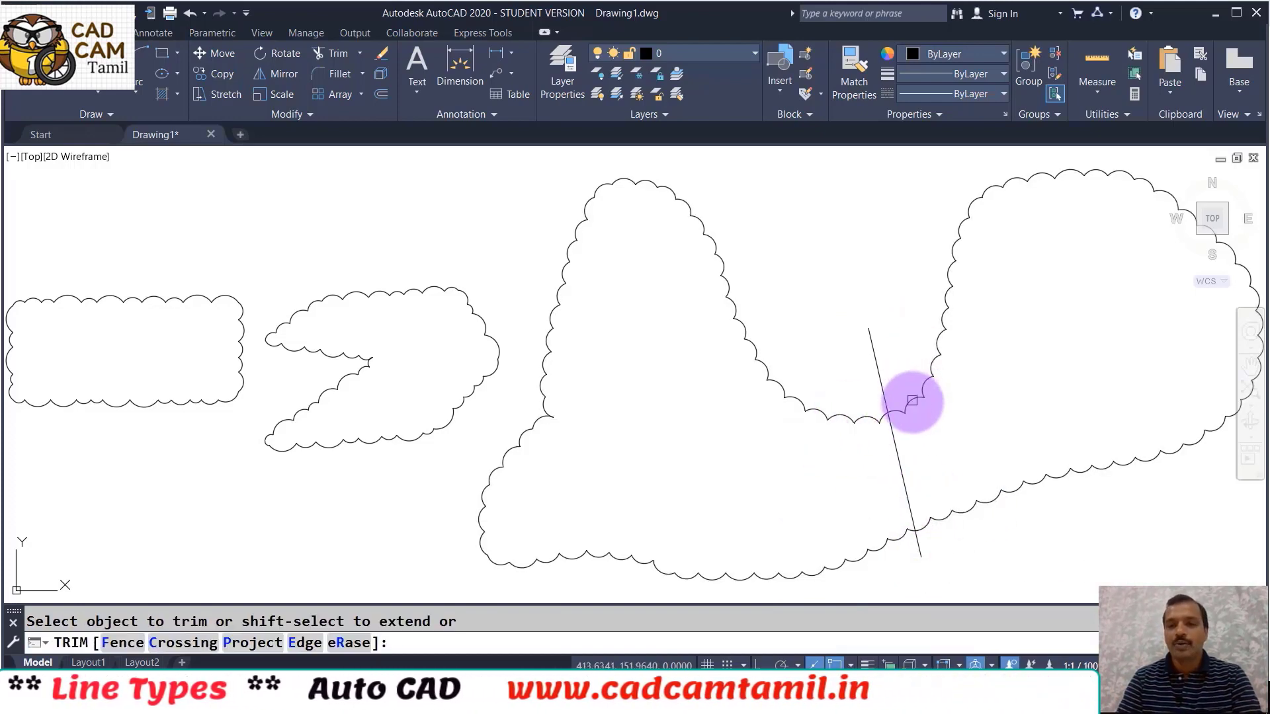
{"action": "left_click", "coordinate": [922, 510]}
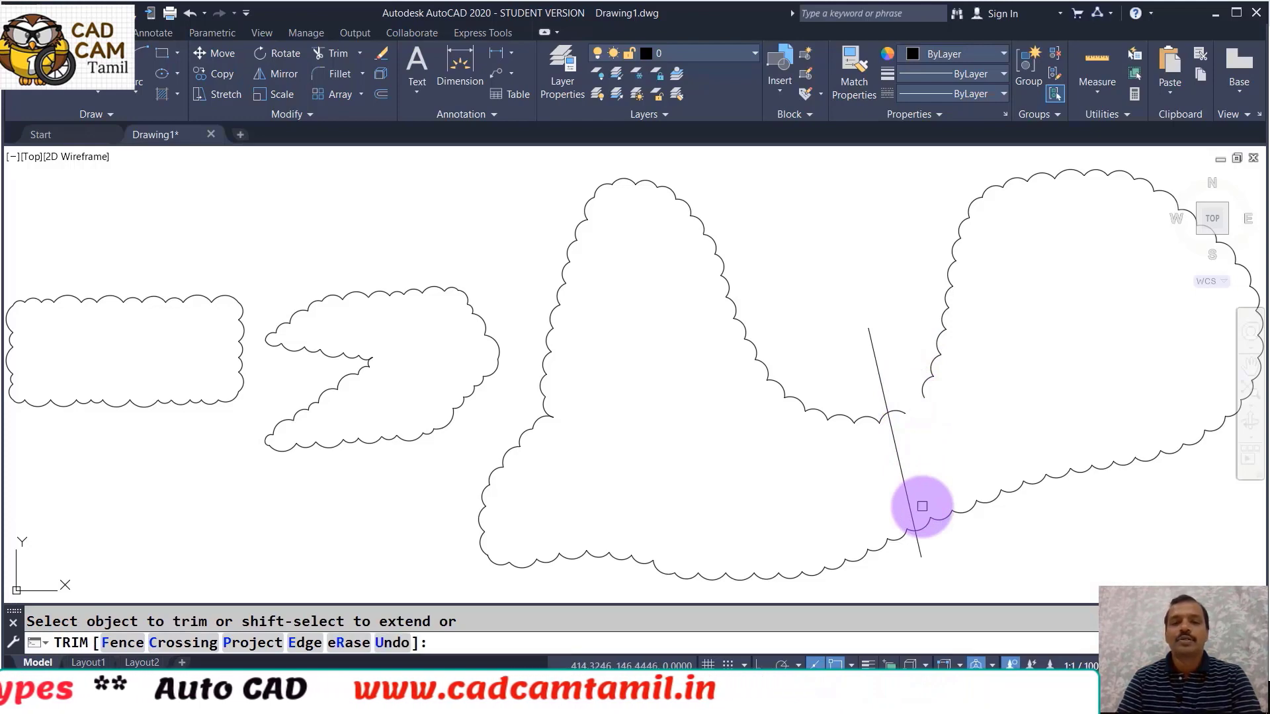
{"action": "left_click", "coordinate": [922, 510]}
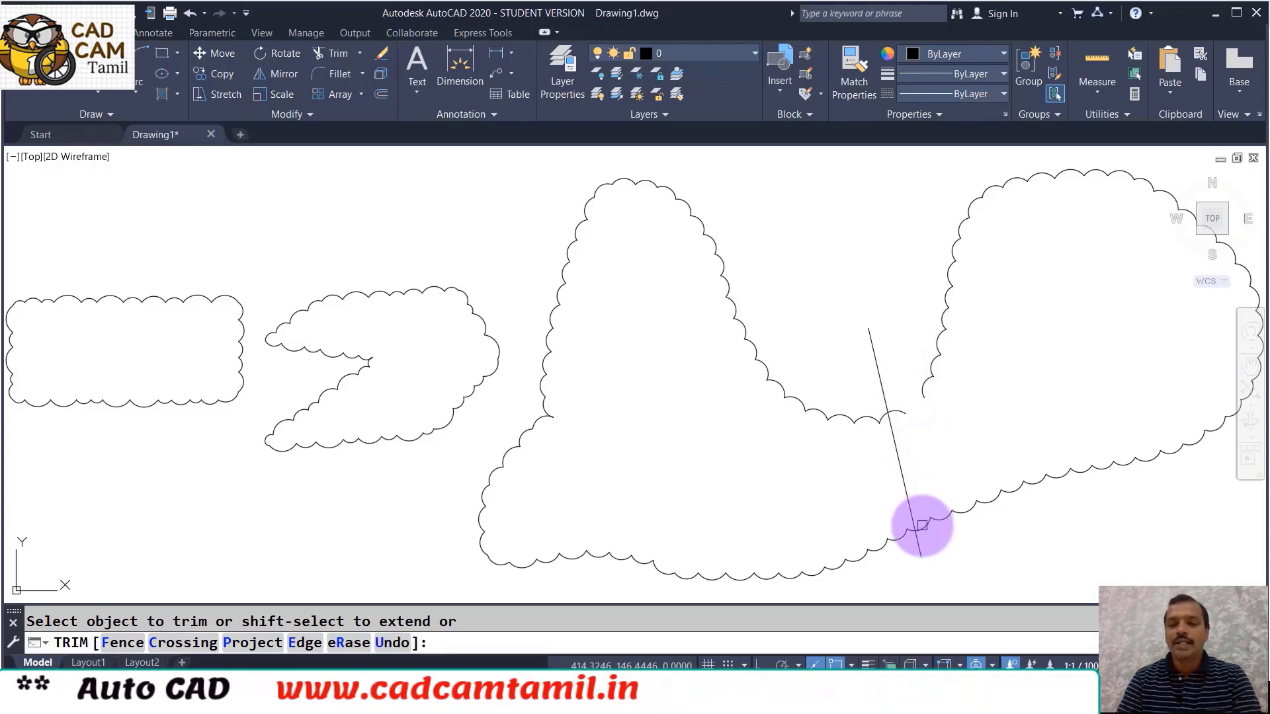
{"action": "left_click", "coordinate": [897, 416]}
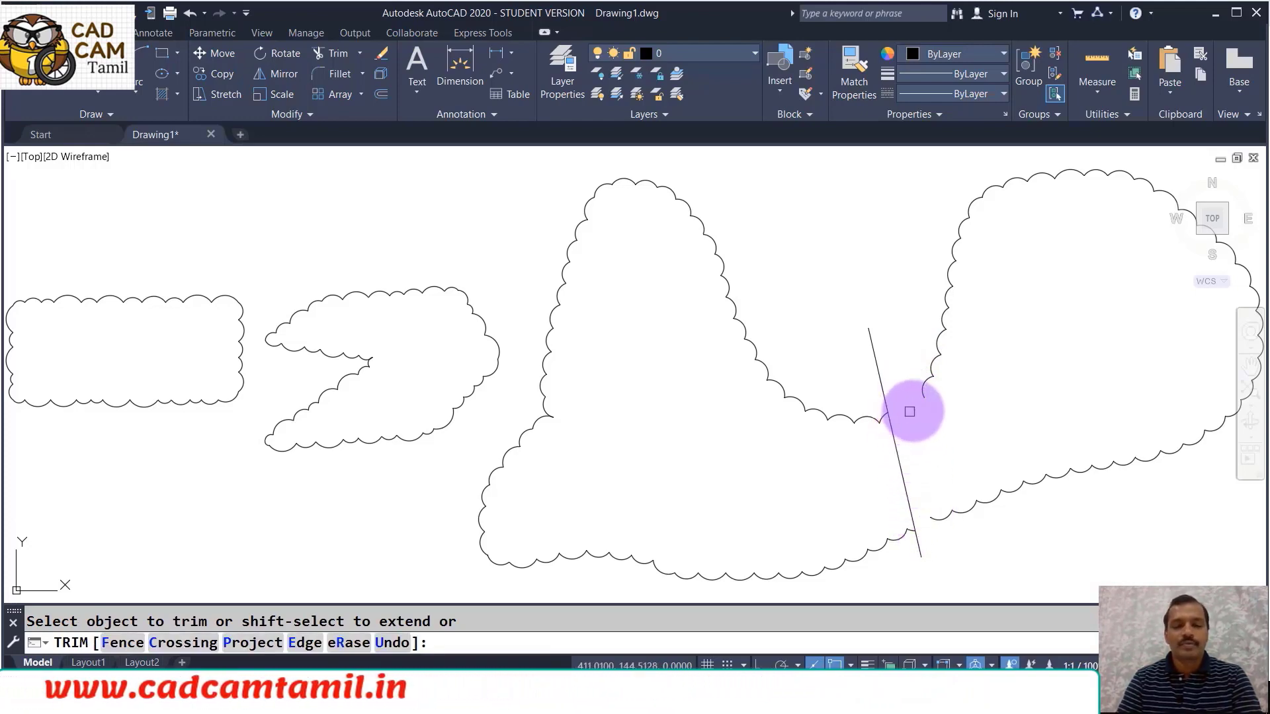
{"action": "key", "text": "Escape"}
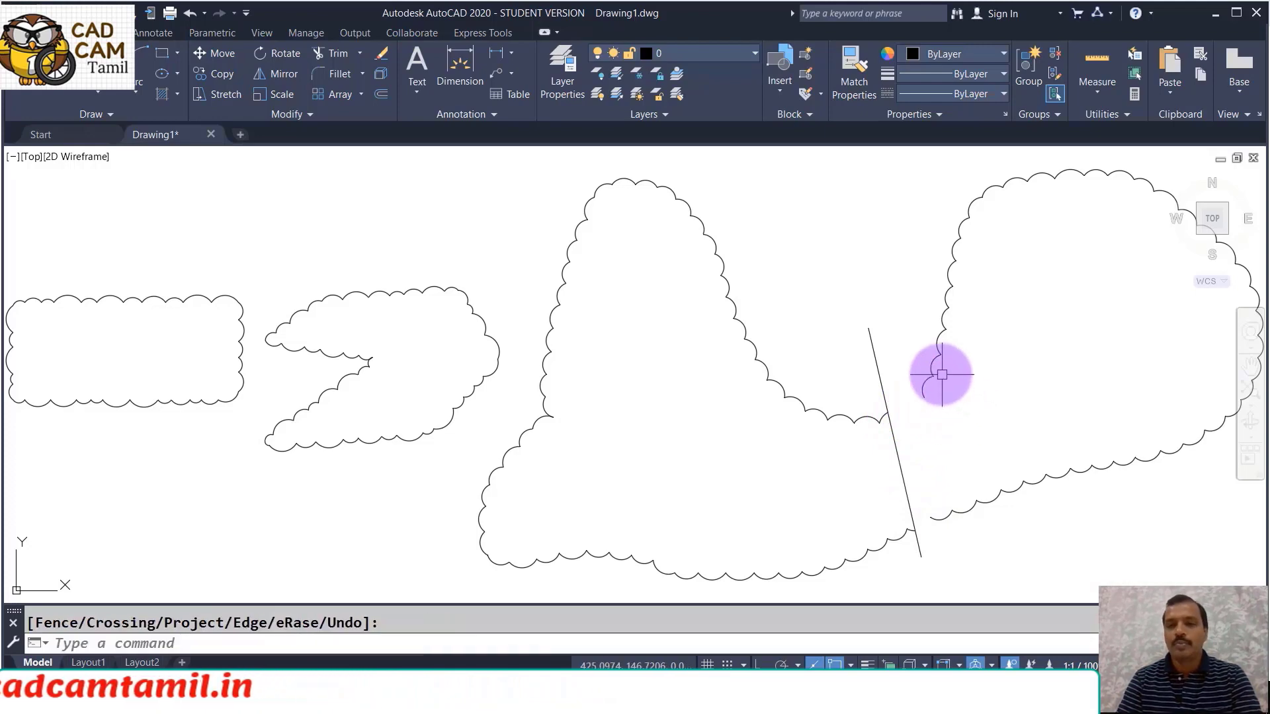
{"action": "left_click", "coordinate": [932, 364]}
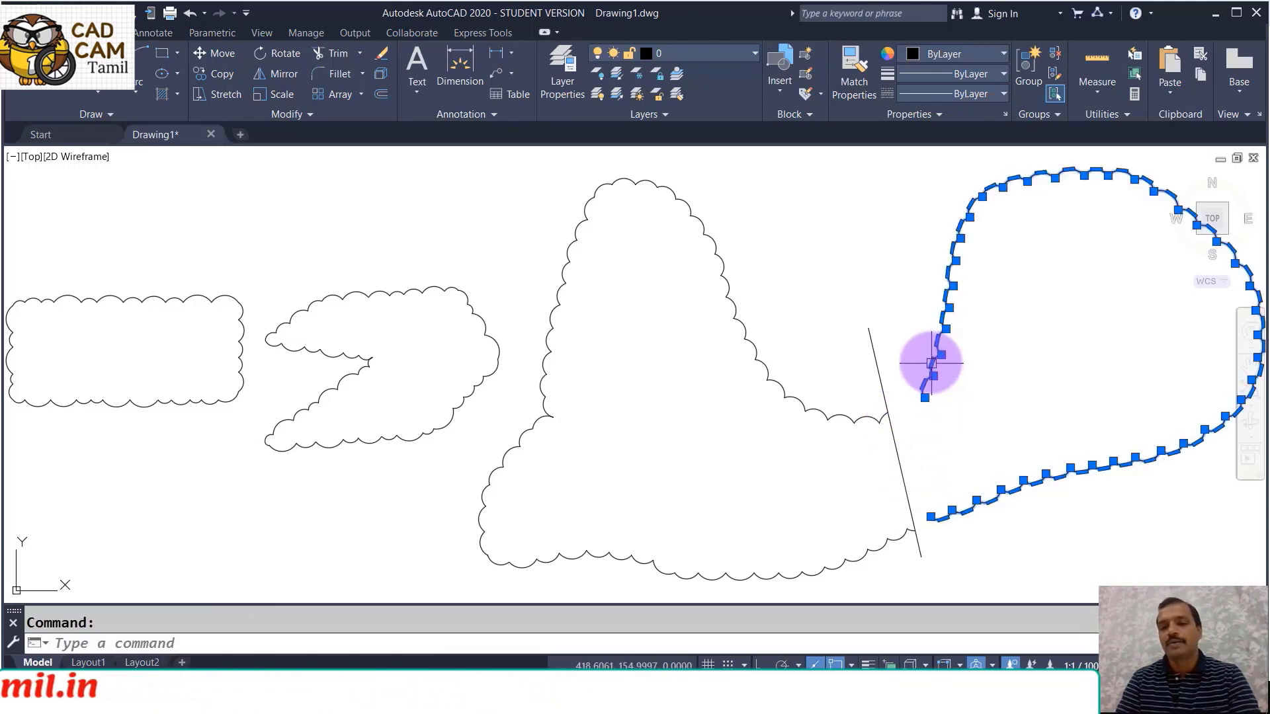
{"action": "key", "text": "Delete"}
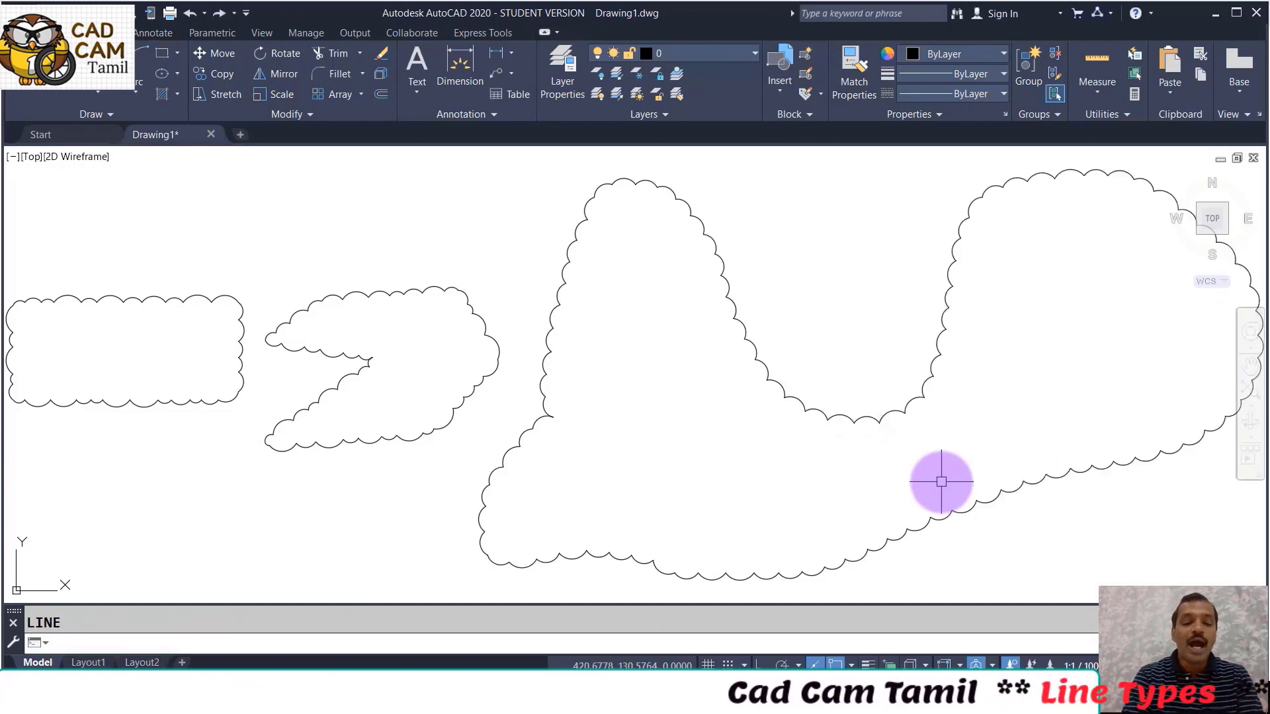
Modify the merged cloud, discarding its middle portion and reversing the arc direction
{"action": "key", "text": "Return"}
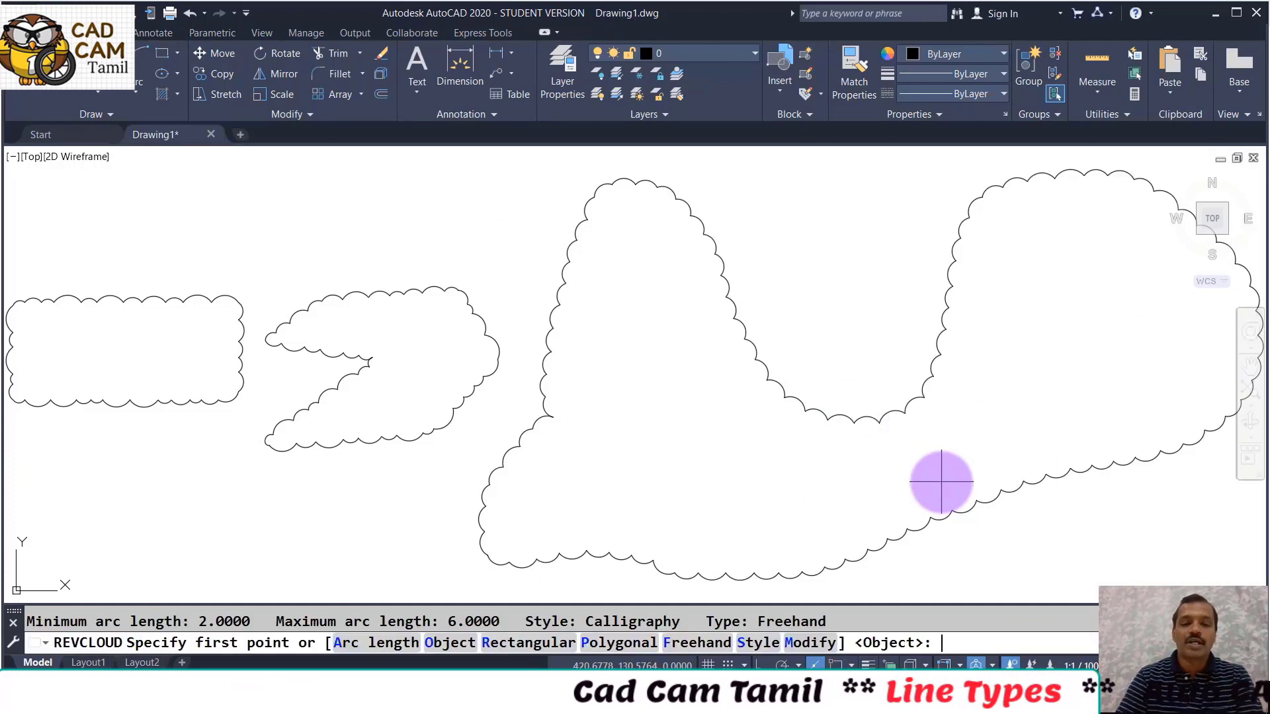
{"action": "left_click", "coordinate": [801, 650]}
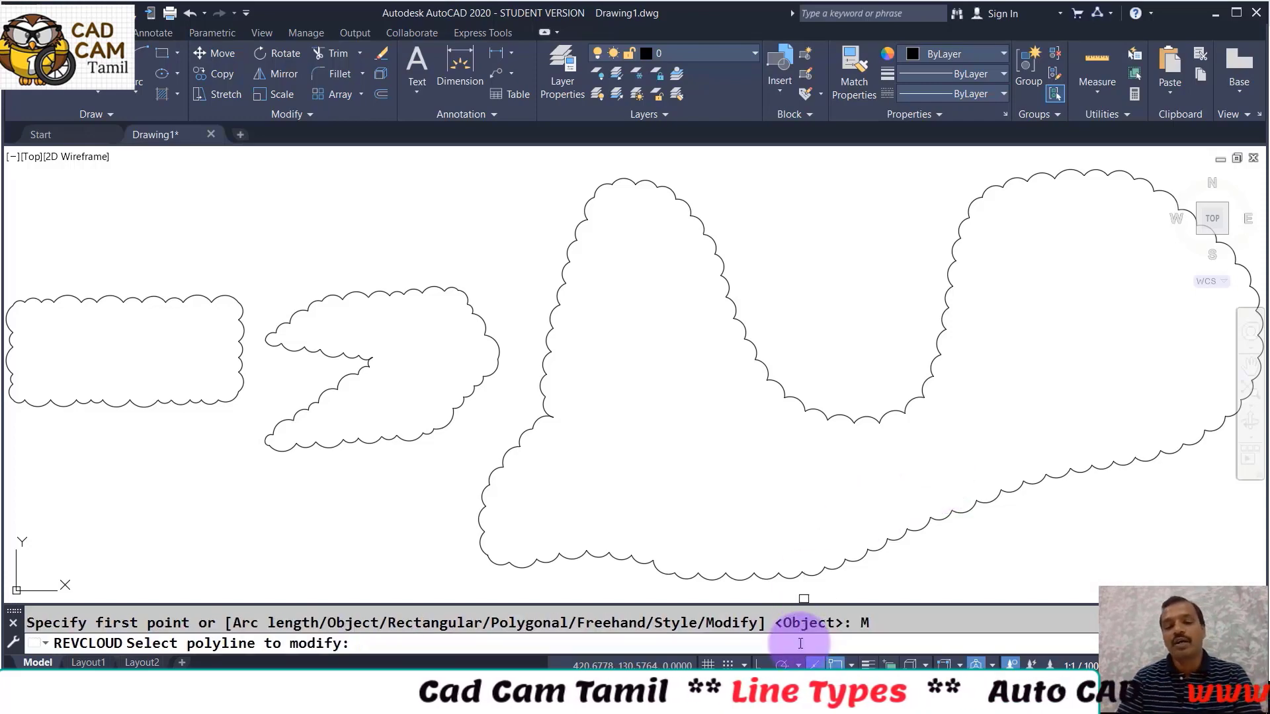
{"action": "left_click", "coordinate": [868, 552]}
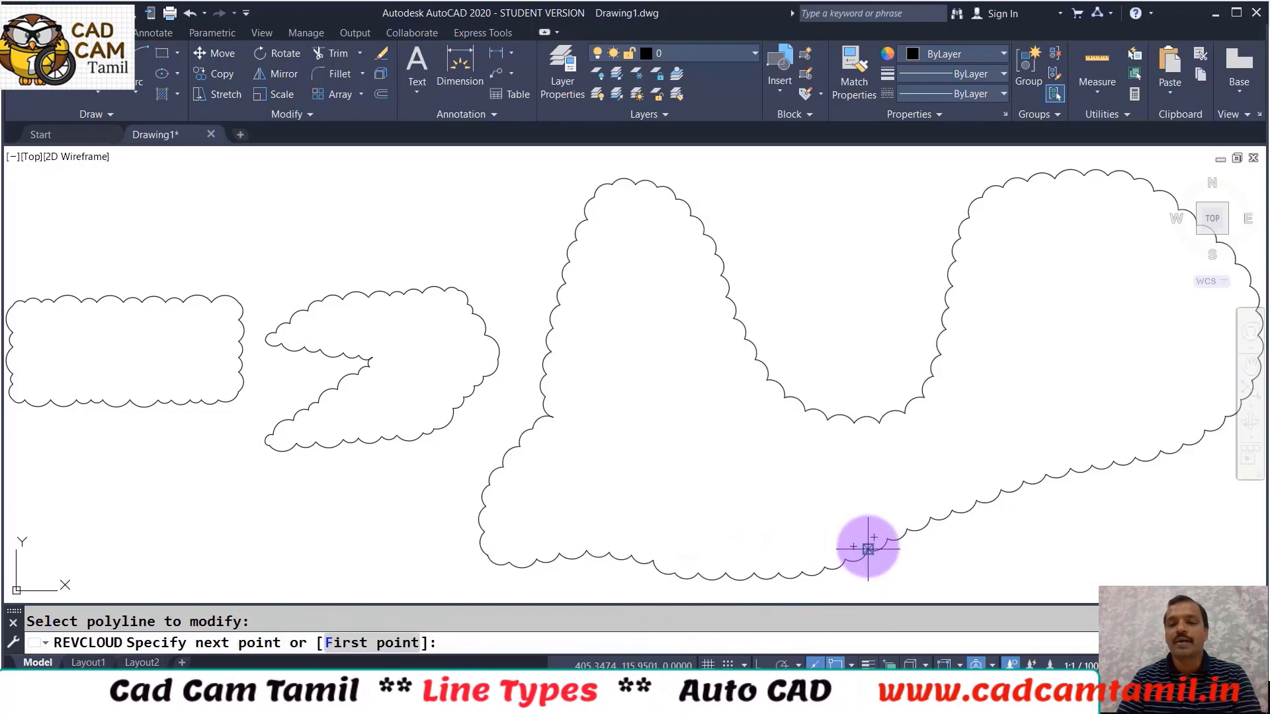
{"action": "left_click", "coordinate": [879, 424]}
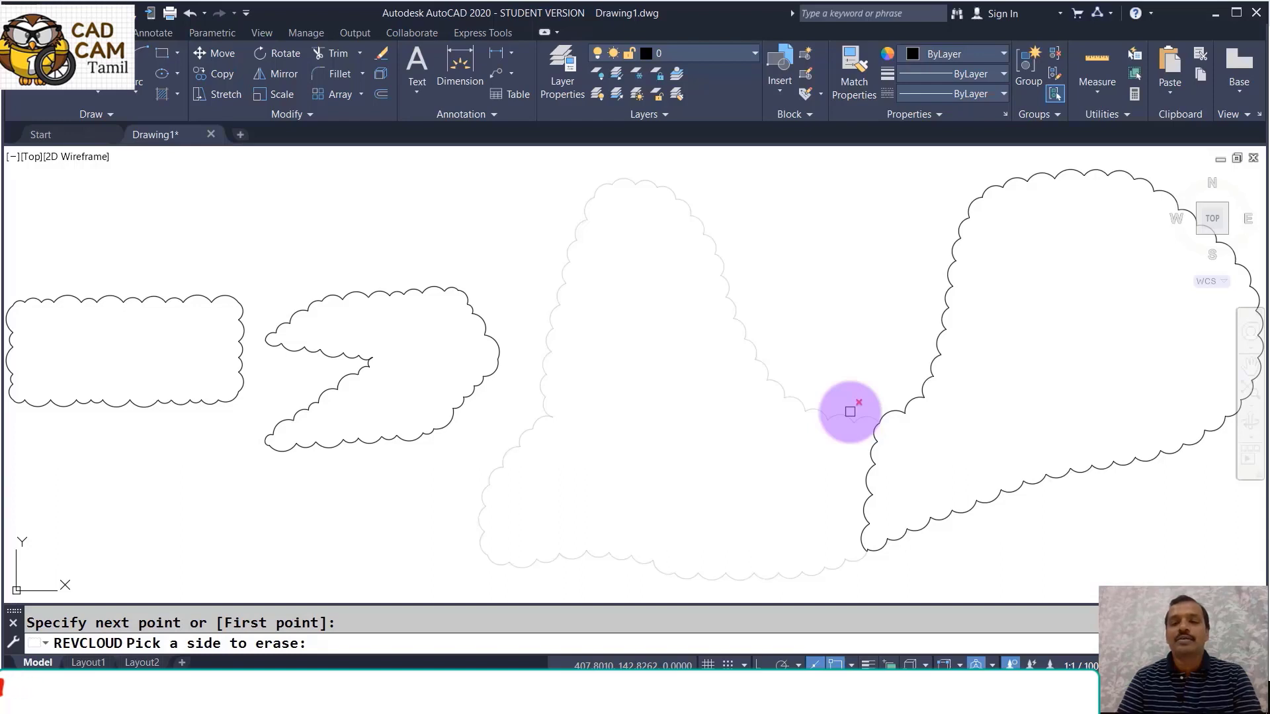
{"action": "left_click", "coordinate": [850, 411]}
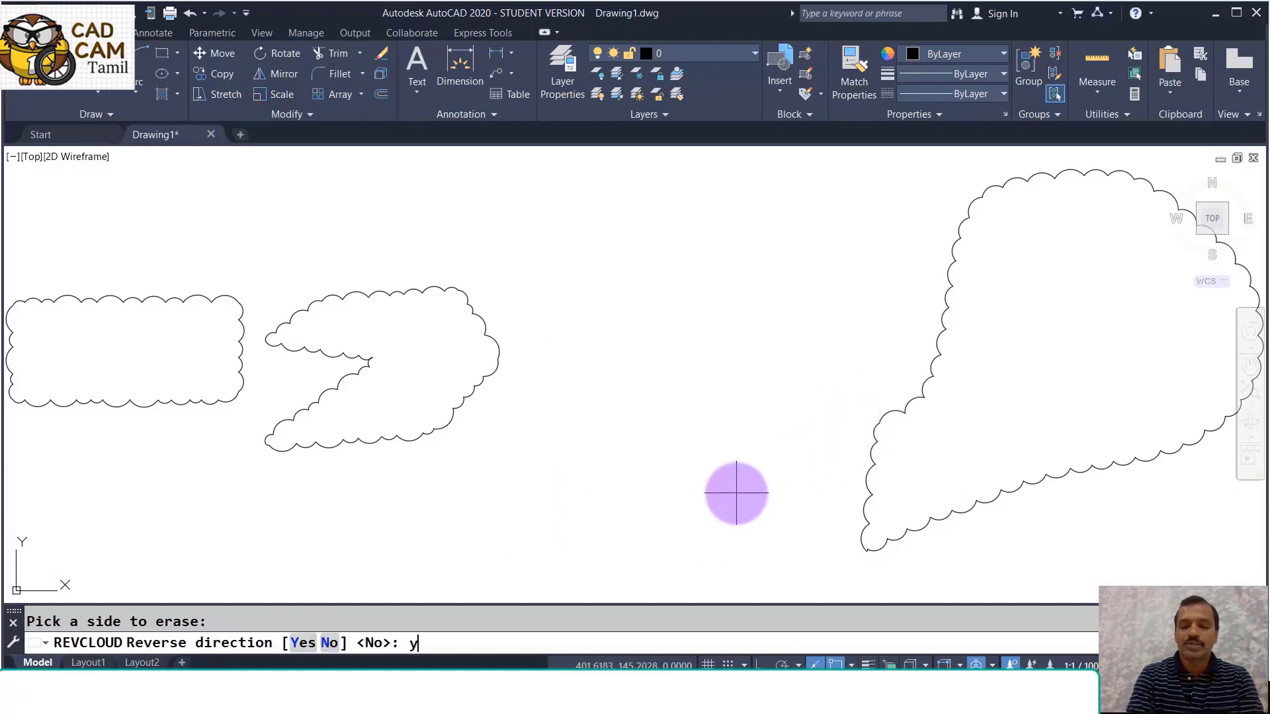
{"action": "key", "text": "Return"}
{"action": "key", "text": "Return"}
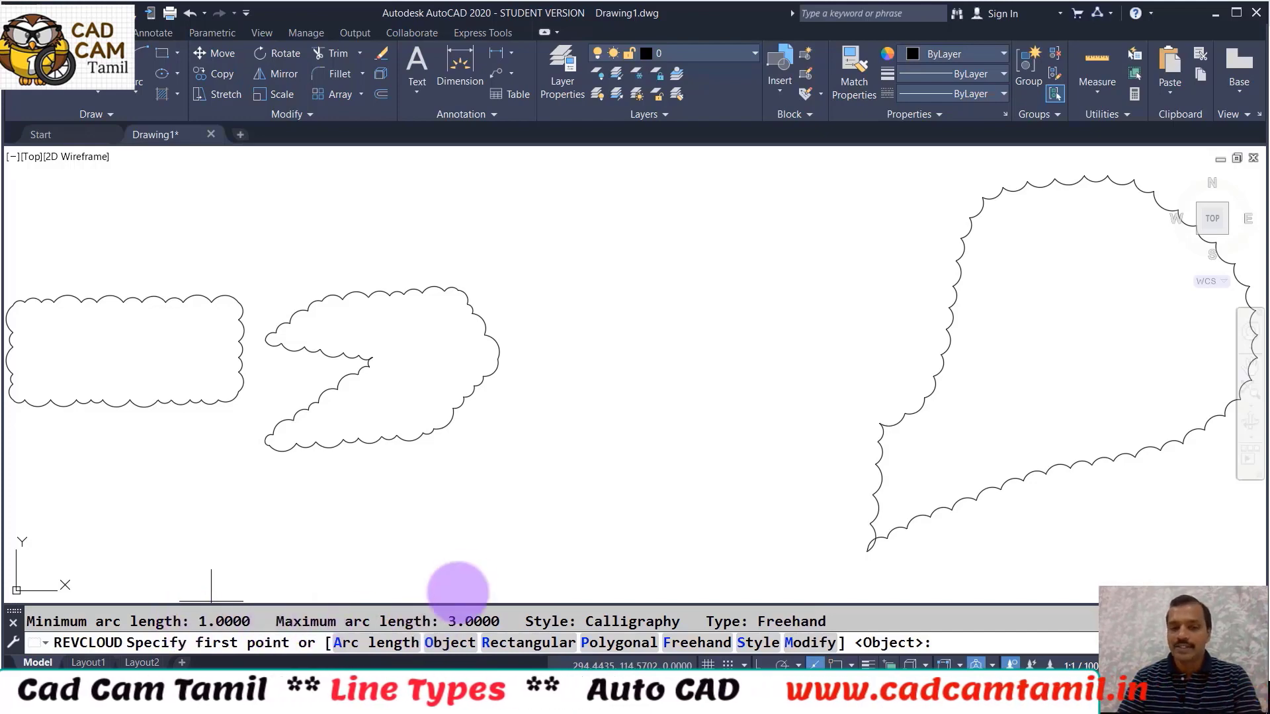
Draw a small freehand revision cloud over the peak in the middle
{"action": "left_click", "coordinate": [496, 519]}
{"action": "key", "text": "Return"}
{"action": "key", "text": "Return"}
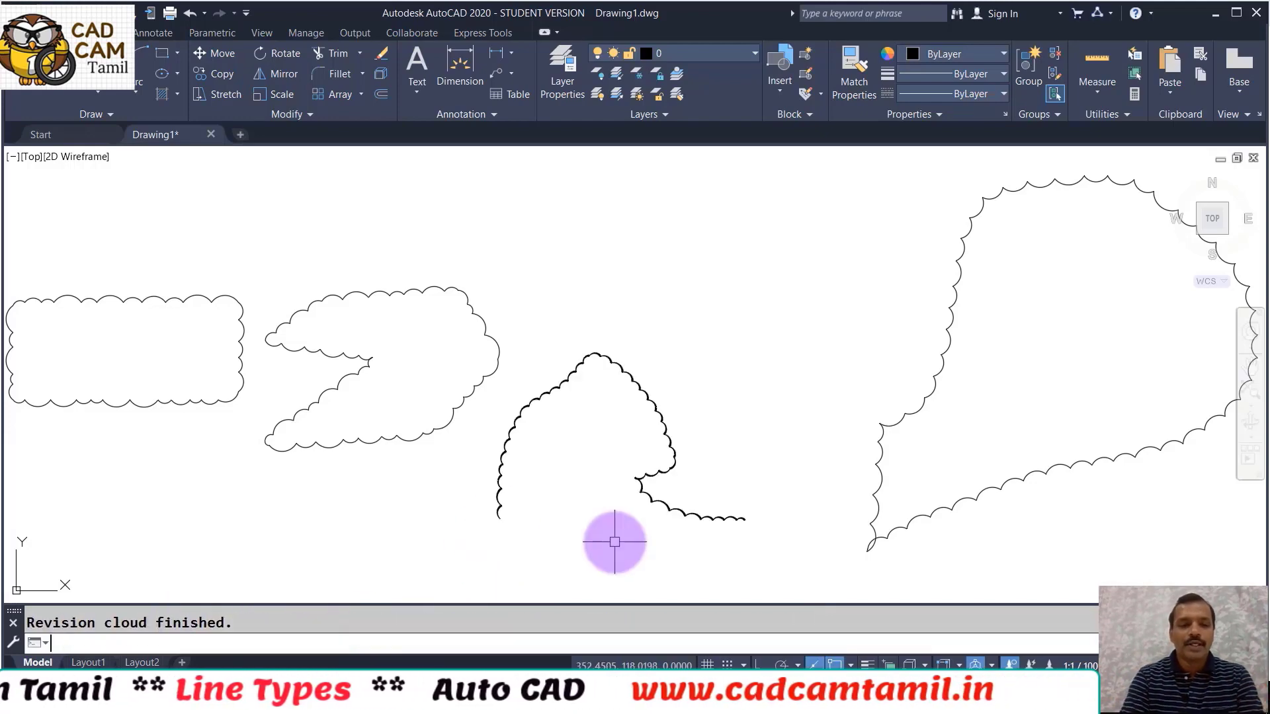
{"action": "key", "text": "Escape"}
Set DIMSCALE to 2 and rerun REVCLOUD, which now shows arc lengths 2 and 6
{"action": "type", "text": "di"}
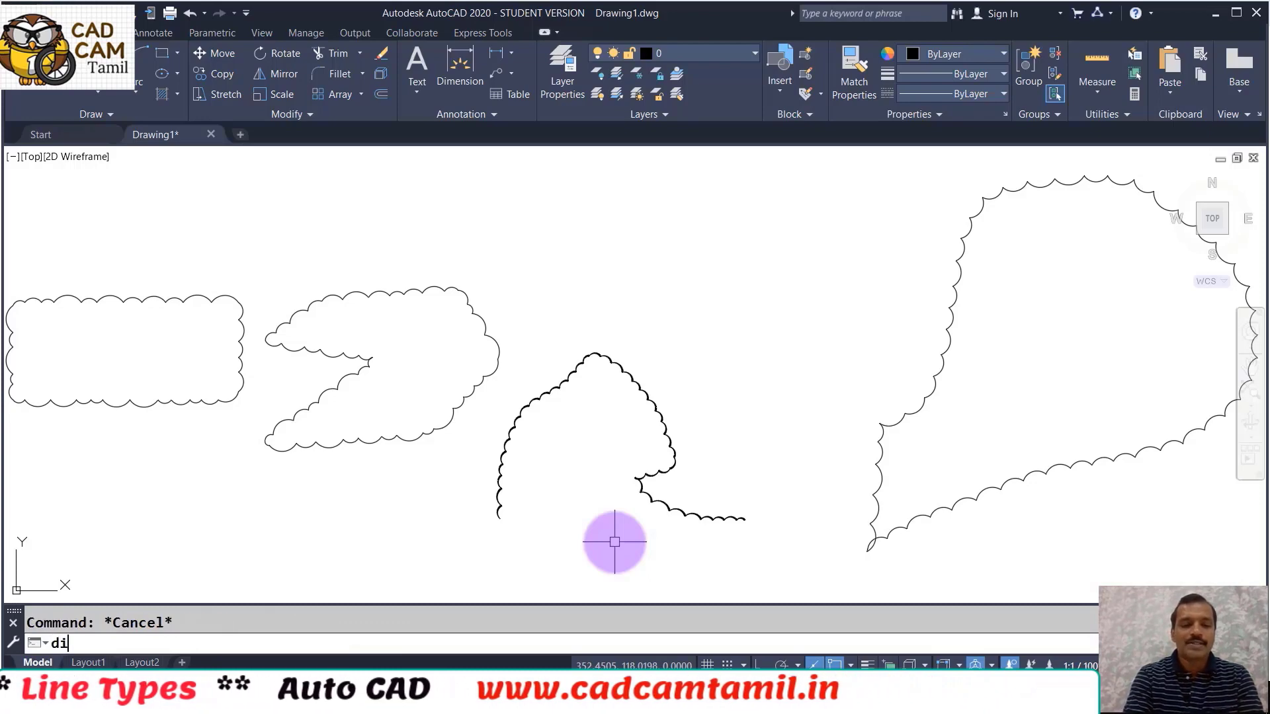
{"action": "type", "text": "mscale"}
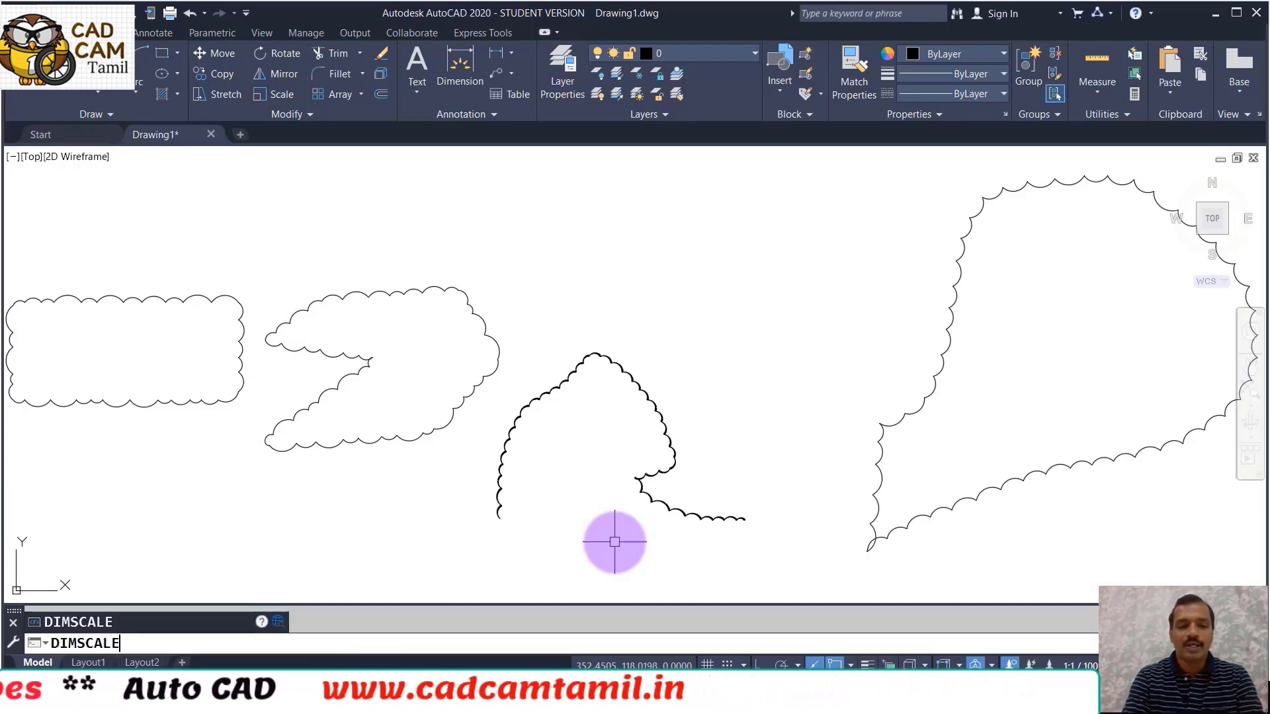
{"action": "key", "text": "Return"}
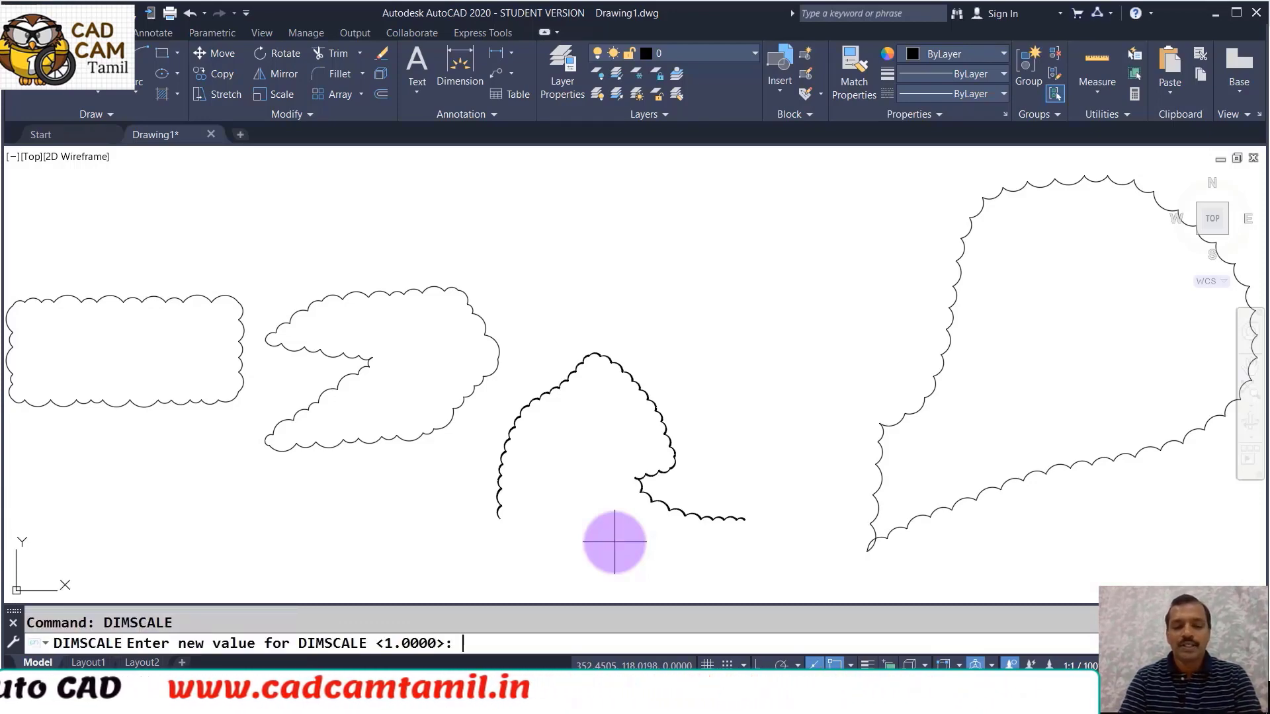
{"action": "type", "text": "2"}
{"action": "key", "text": "Return"}
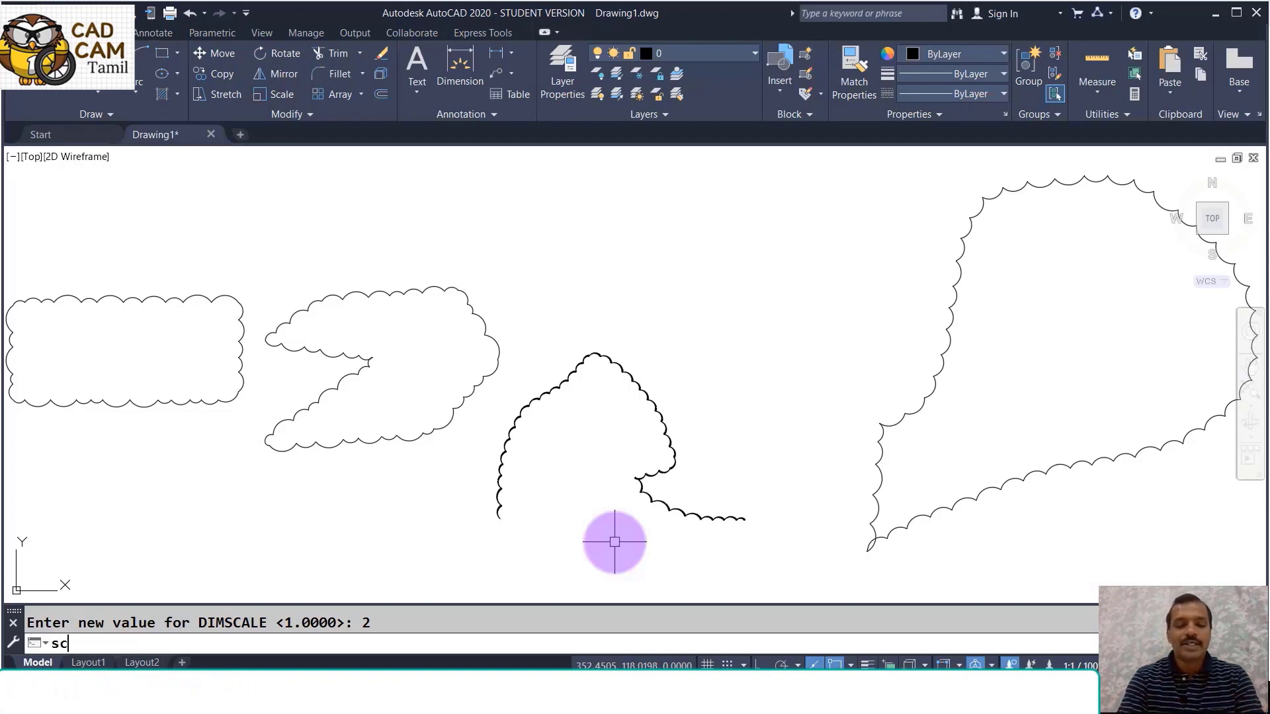
{"action": "key", "text": "BackSpace"}
{"action": "key", "text": "BackSpace"}
{"action": "type", "text": "c"}
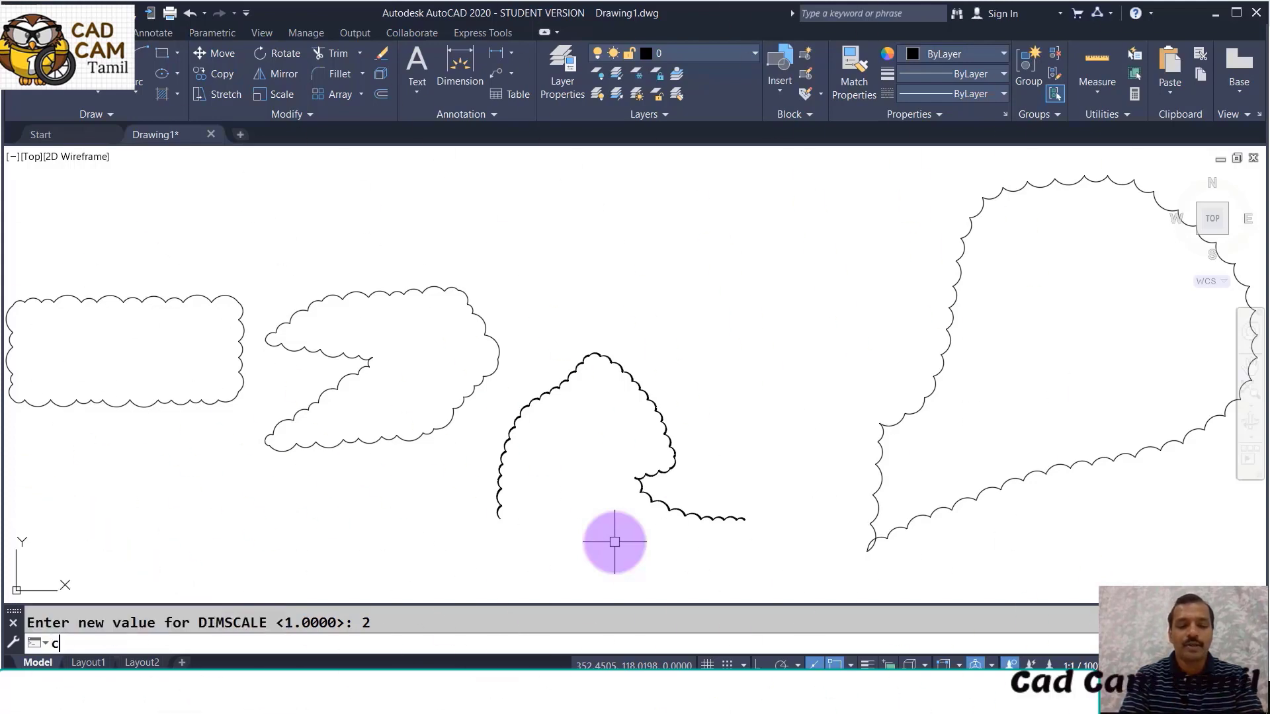
{"action": "key", "text": "Return"}
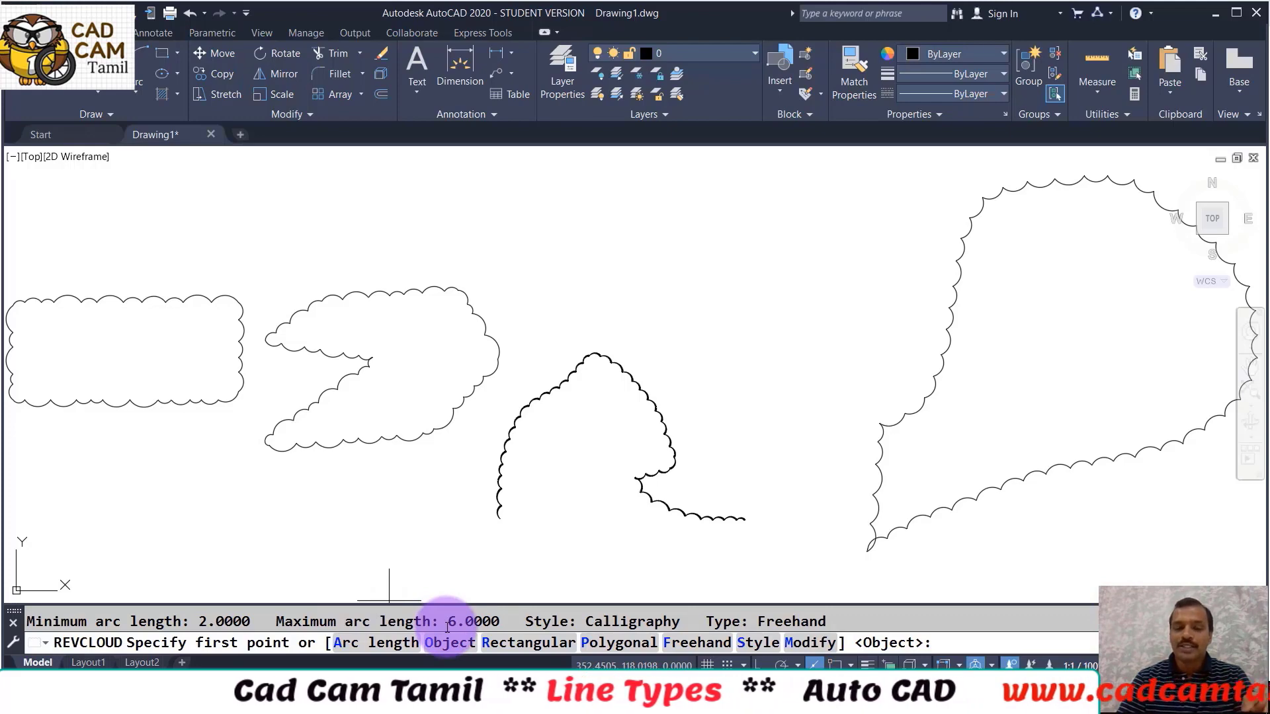
Highlight the 2.0000 minimum and 6.0000 maximum arc lengths in the command line
{"action": "double_click", "coordinate": [209, 620]}
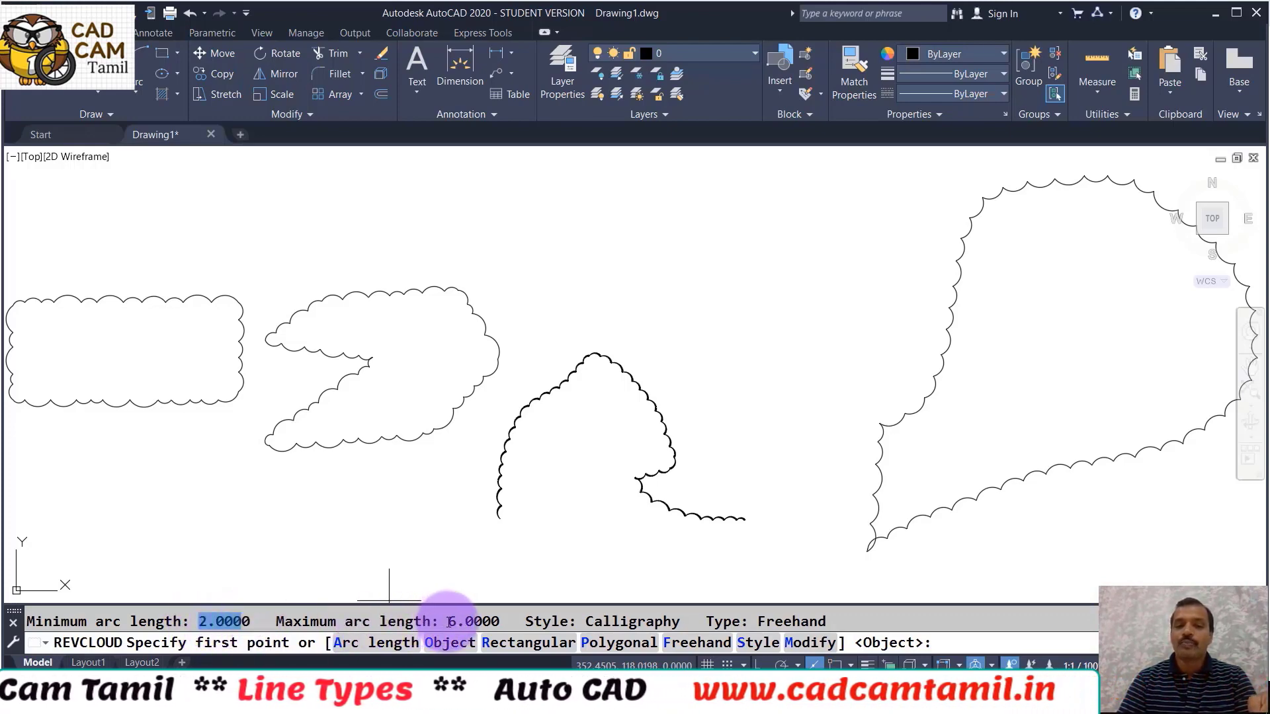
{"action": "double_click", "coordinate": [474, 621]}
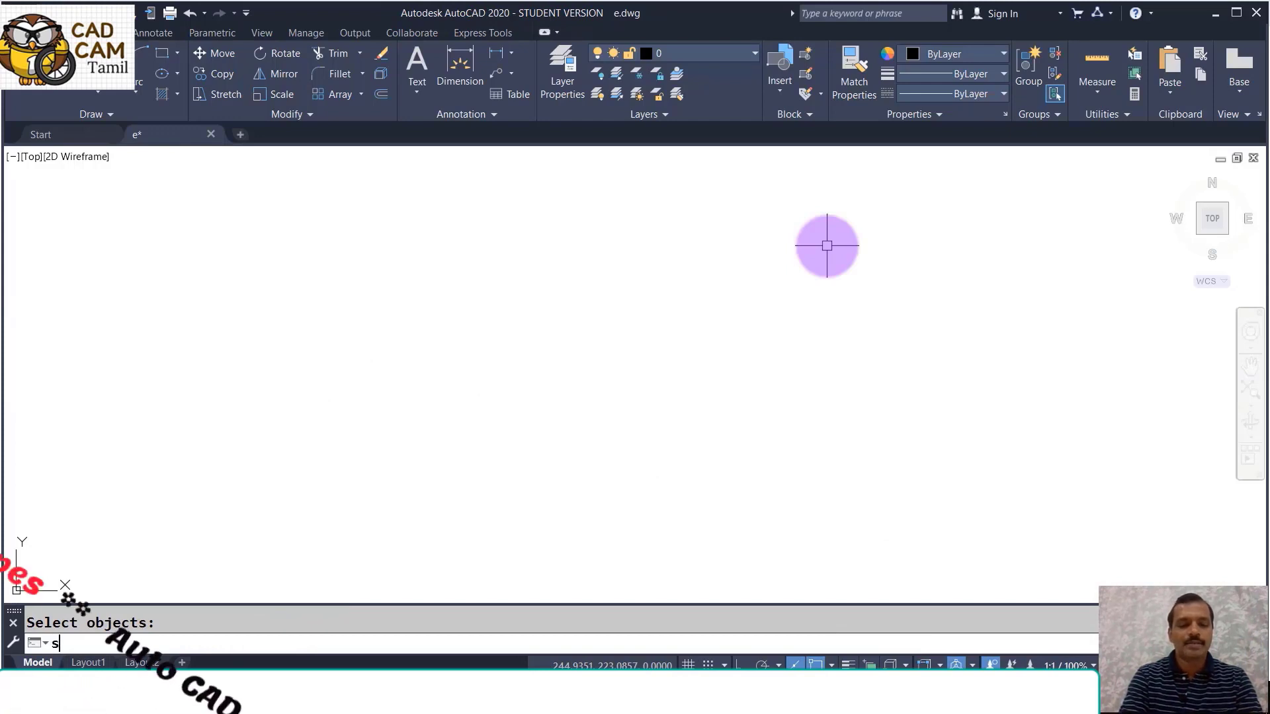
Trace freehand contour-like curves with SKETCH, recording seven splines in e.dwg
{"action": "type", "text": "ketch"}
{"action": "key", "text": "Return"}
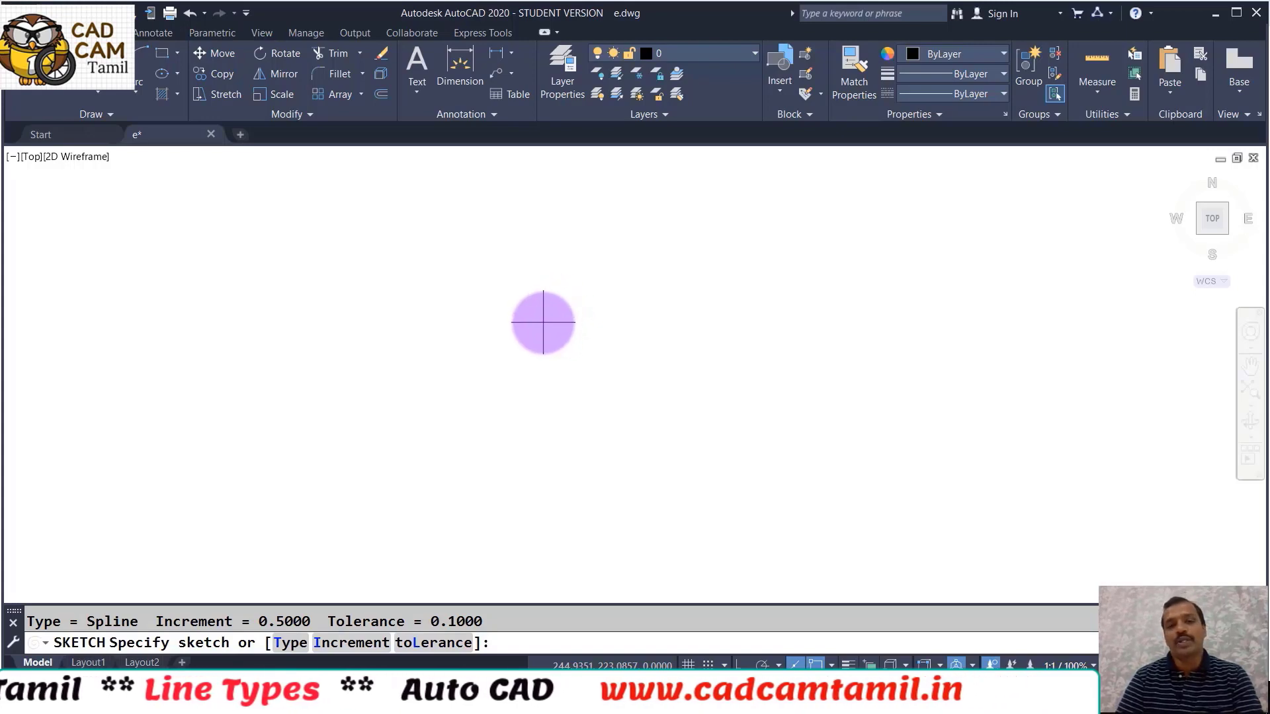
{"action": "left_click", "coordinate": [529, 289]}
{"action": "mouse_move", "coordinate": [570, 302]}
{"action": "left_mouse_down"}
{"action": "mouse_move", "coordinate": [563, 382]}
{"action": "mouse_move", "coordinate": [521, 391]}
{"action": "mouse_move", "coordinate": [466, 374]}
{"action": "mouse_move", "coordinate": [491, 300]}
{"action": "mouse_move", "coordinate": [534, 286]}
{"action": "mouse_move", "coordinate": [547, 275]}
{"action": "mouse_move", "coordinate": [539, 263]}
{"action": "mouse_move", "coordinate": [588, 273]}
{"action": "mouse_move", "coordinate": [619, 306]}
{"action": "mouse_move", "coordinate": [624, 362]}
{"action": "mouse_move", "coordinate": [599, 397]}
{"action": "mouse_move", "coordinate": [548, 427]}
{"action": "mouse_move", "coordinate": [443, 406]}
{"action": "mouse_move", "coordinate": [428, 365]}
{"action": "mouse_move", "coordinate": [433, 300]}
{"action": "mouse_move", "coordinate": [488, 274]}
{"action": "mouse_move", "coordinate": [543, 269]}
{"action": "mouse_move", "coordinate": [558, 251]}
{"action": "mouse_move", "coordinate": [547, 236]}
{"action": "mouse_move", "coordinate": [639, 258]}
{"action": "mouse_move", "coordinate": [674, 335]}
{"action": "mouse_move", "coordinate": [630, 427]}
{"action": "left_mouse_up"}
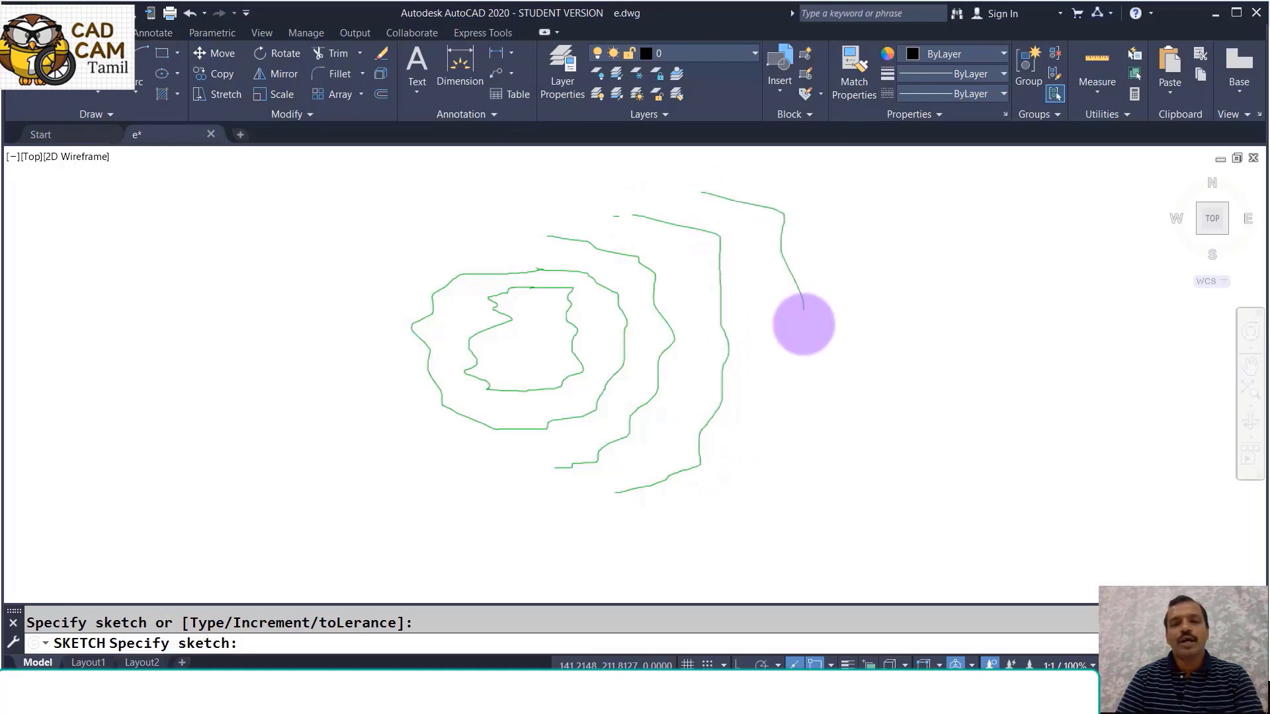
{"action": "left_click_drag", "start_coordinate": [736, 478], "coordinate": [630, 521]}
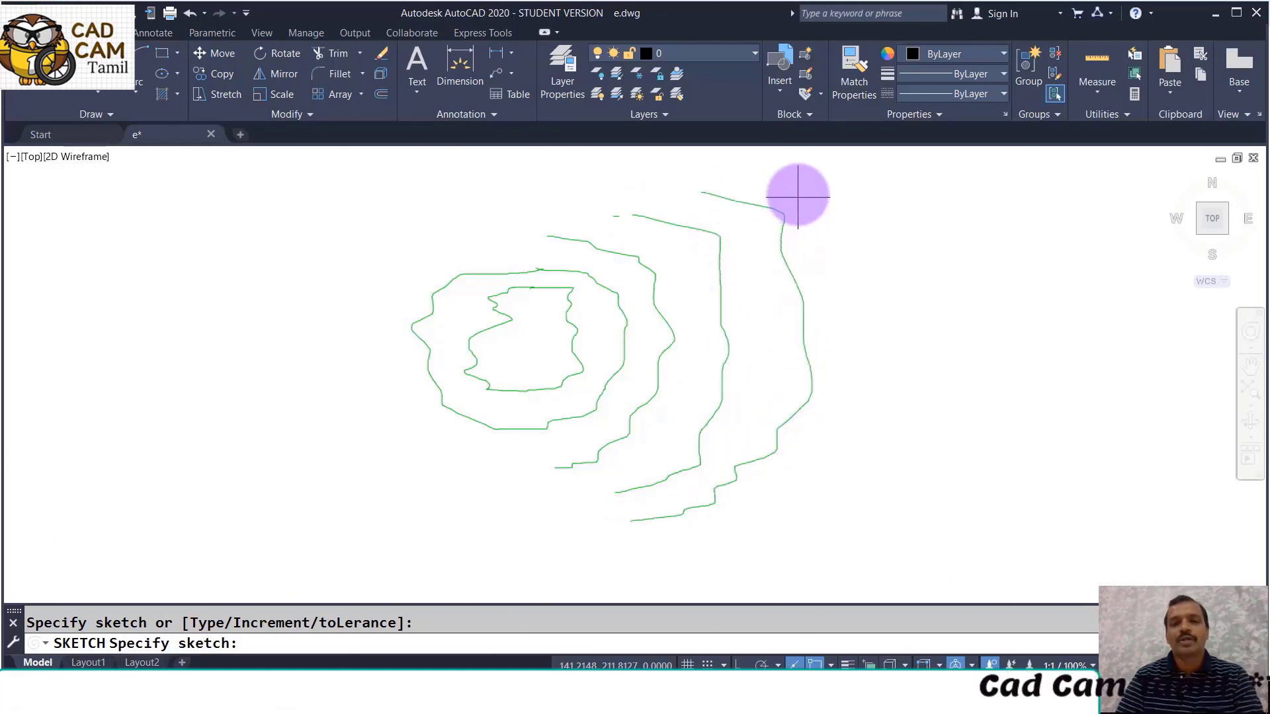
{"action": "left_click_drag", "start_coordinate": [777, 526], "coordinate": [714, 541]}
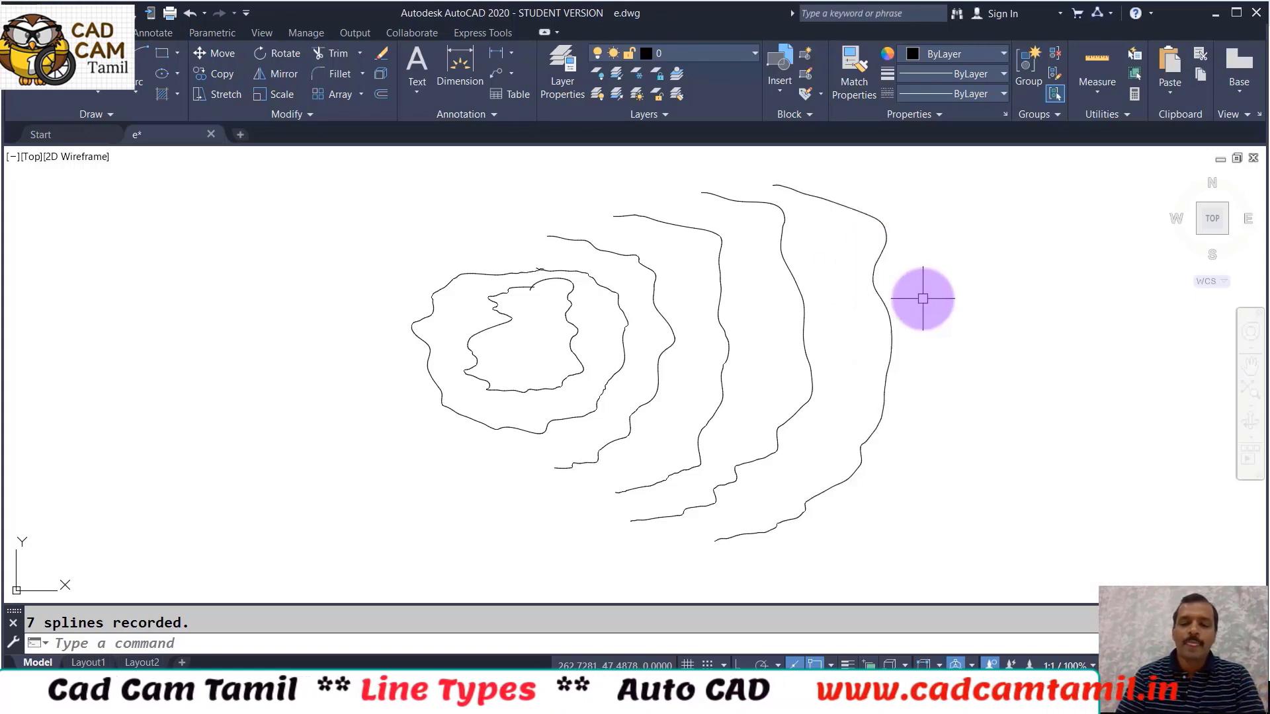
{"action": "key", "text": "space"}
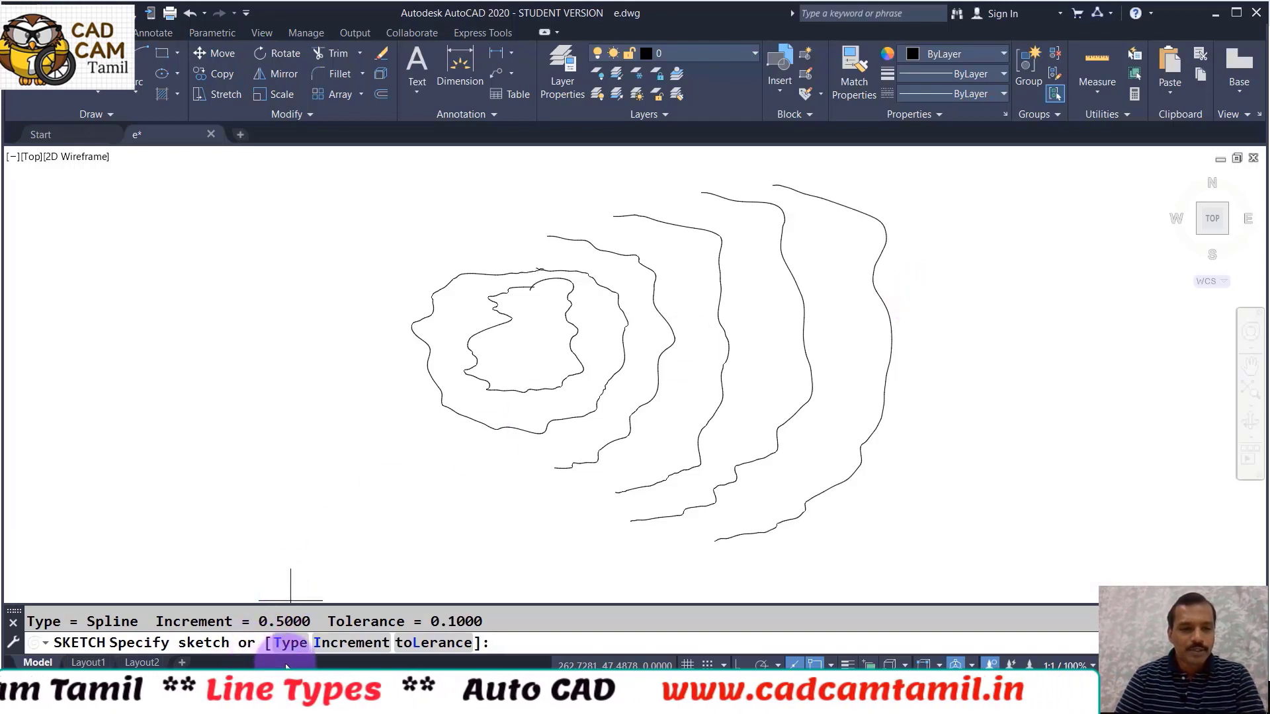
Switch the sketch type to Lines and draw a wavy vertical stroke on the left
{"action": "left_click", "coordinate": [283, 644]}
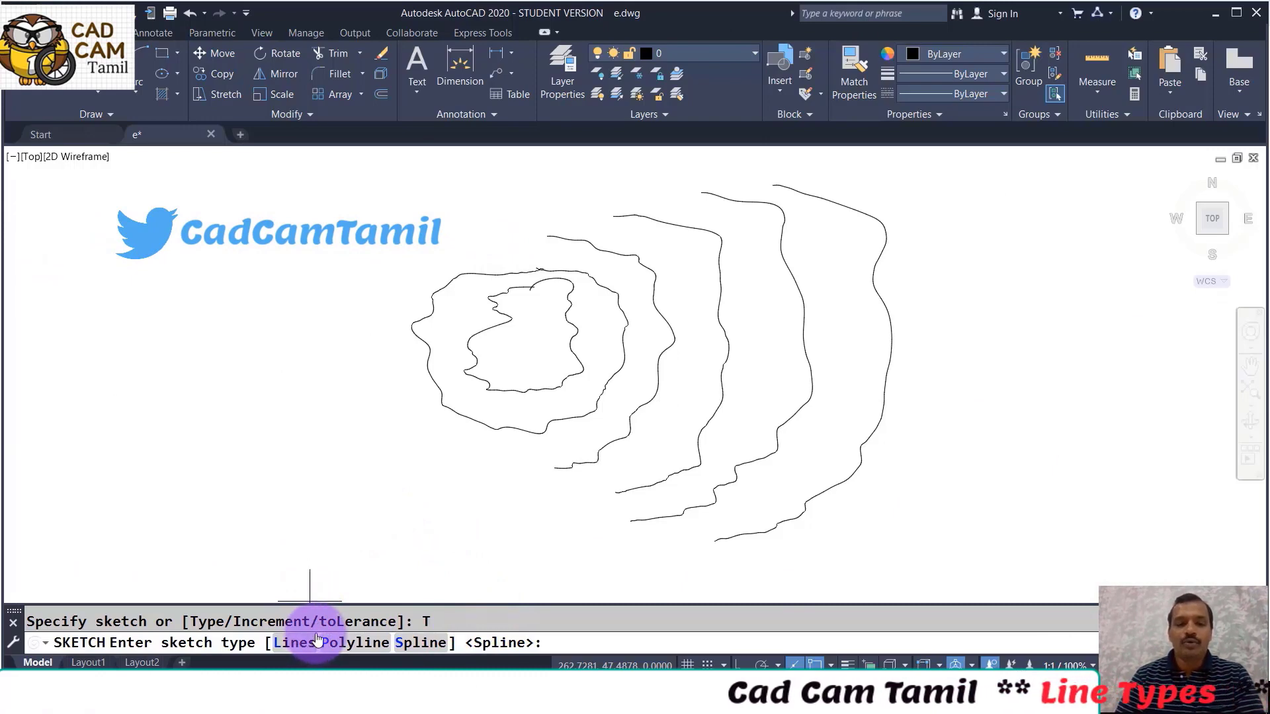
{"action": "left_click", "coordinate": [295, 643]}
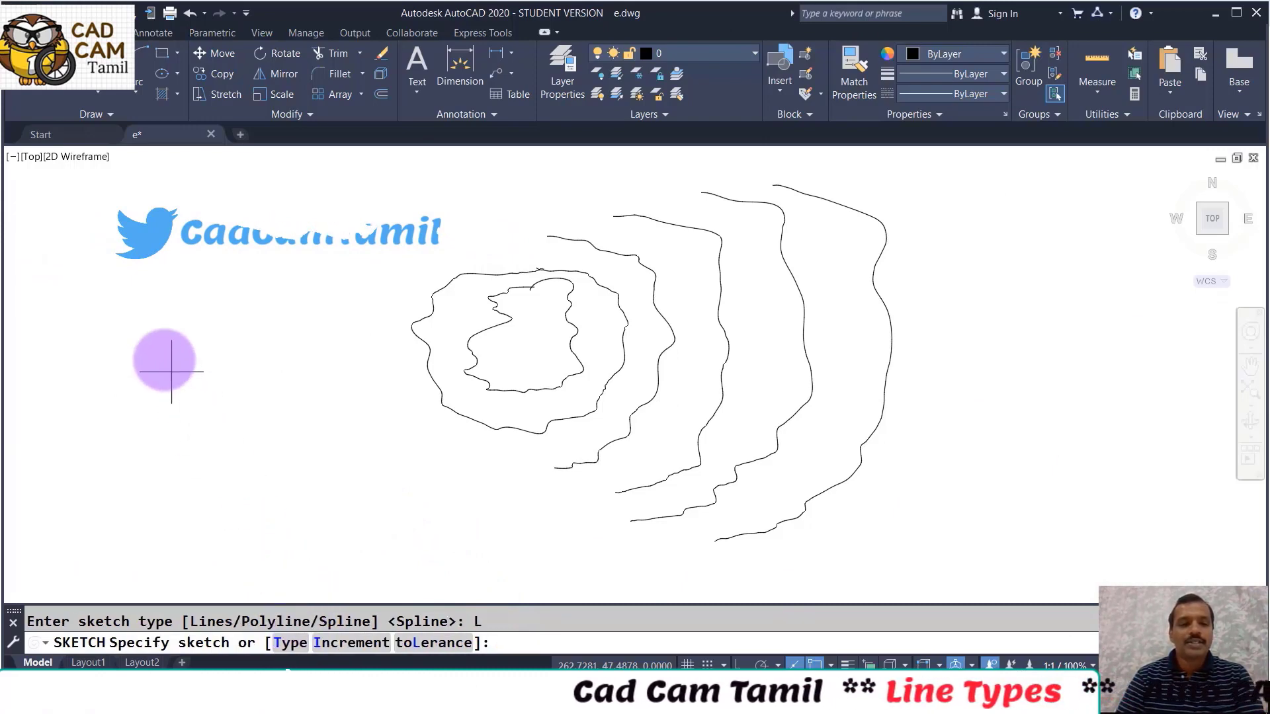
{"action": "left_click", "coordinate": [146, 277]}
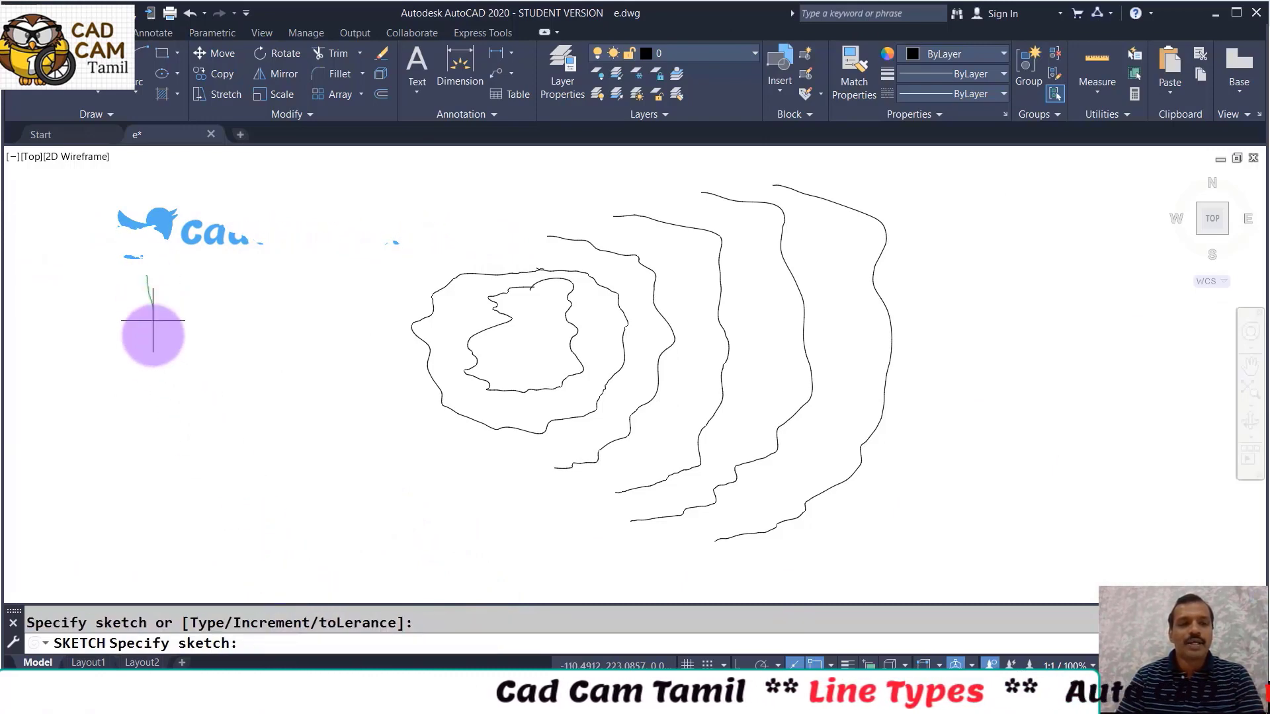
{"action": "left_click", "coordinate": [147, 522]}
{"action": "key", "text": "Return"}
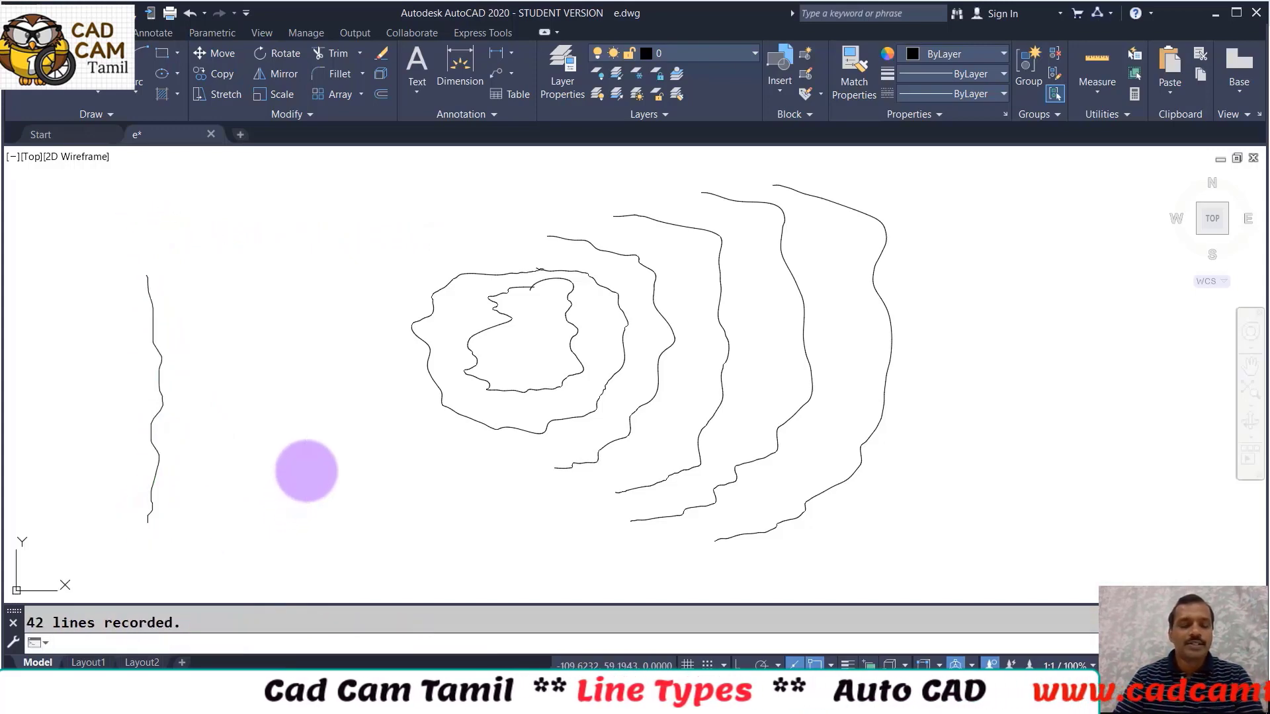
Select a segment and check the history for 42 lines at 0.5000 increment
{"action": "left_click", "coordinate": [158, 375]}
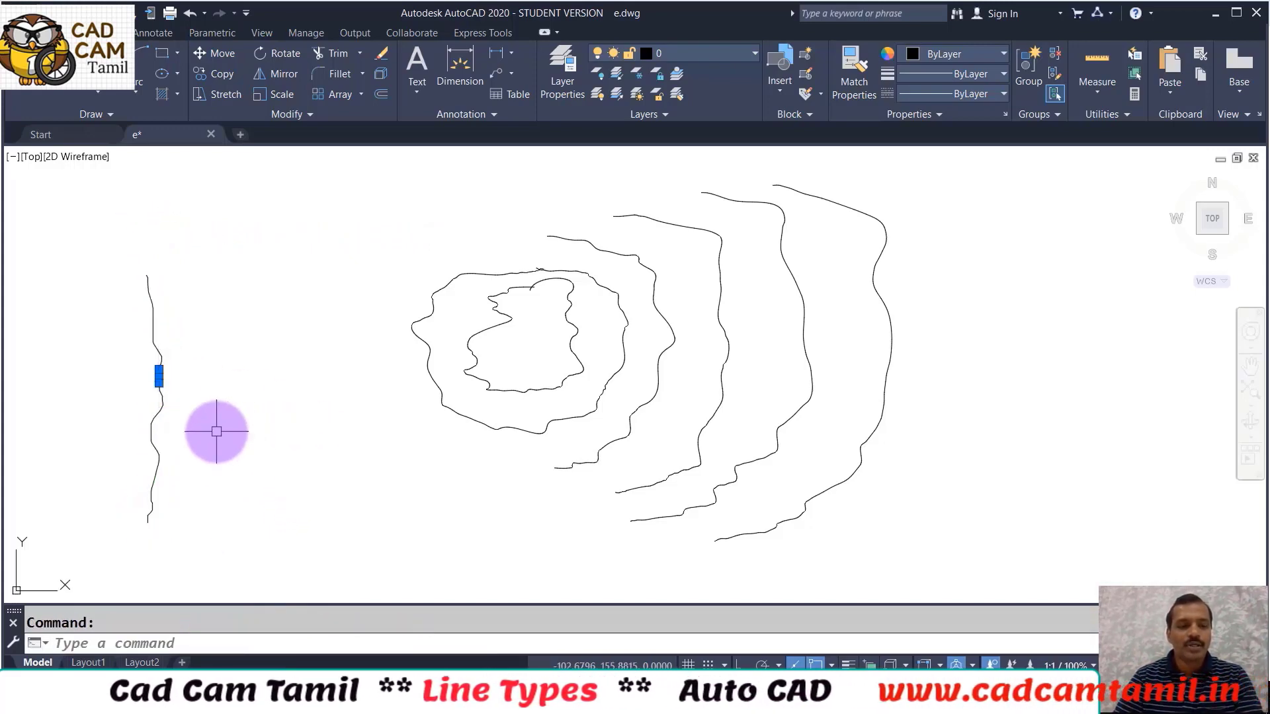
{"action": "key", "text": "F2"}
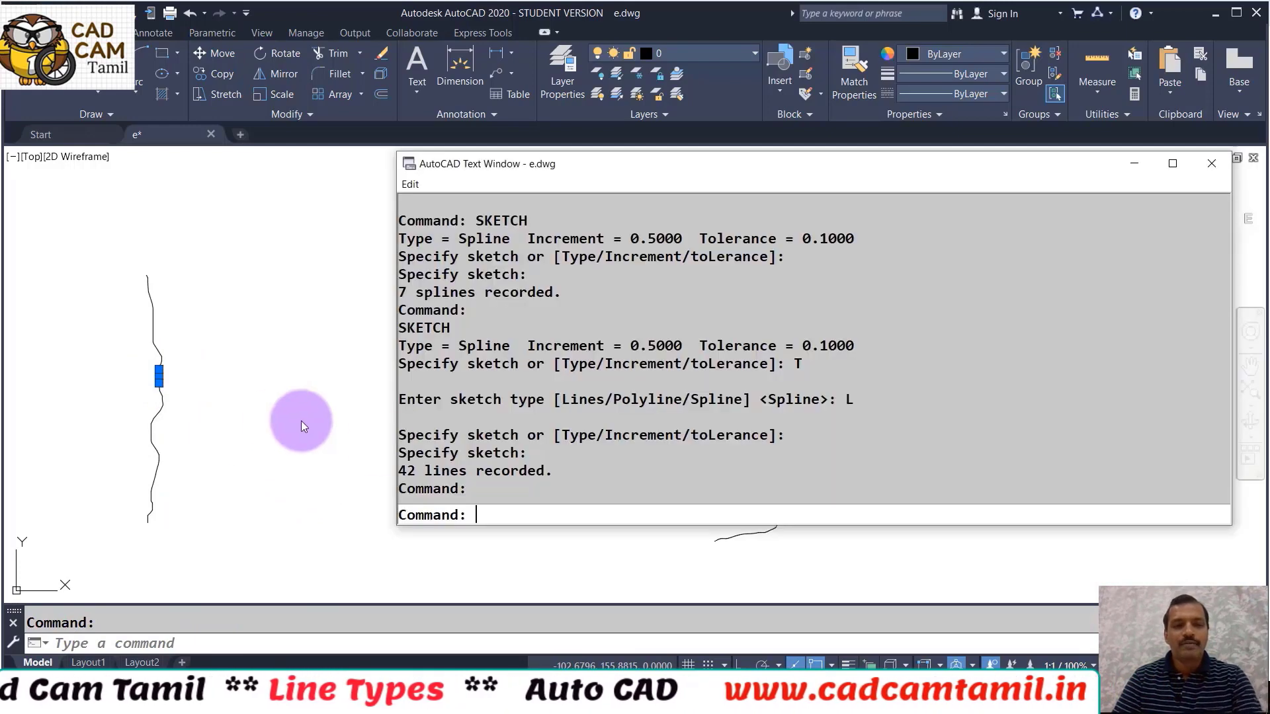
{"action": "left_click_drag", "start_coordinate": [399, 471], "coordinate": [540, 473]}
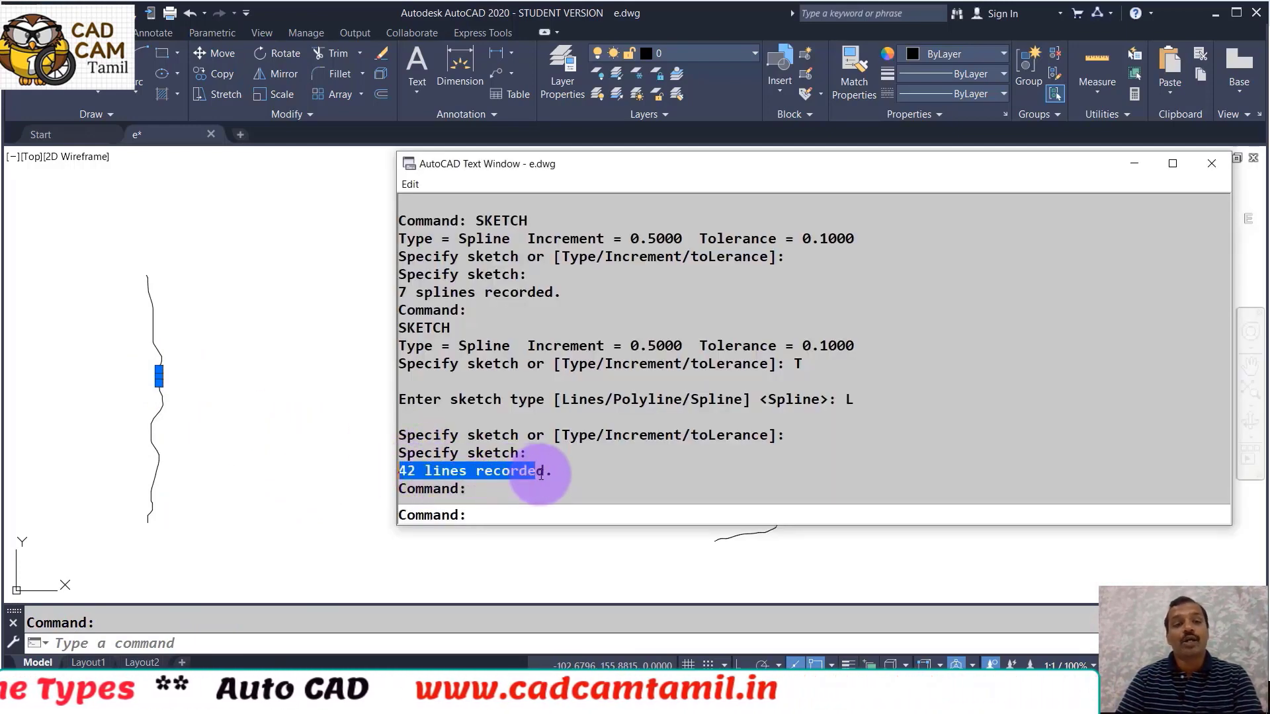
{"action": "left_click_drag", "start_coordinate": [528, 346], "coordinate": [681, 351]}
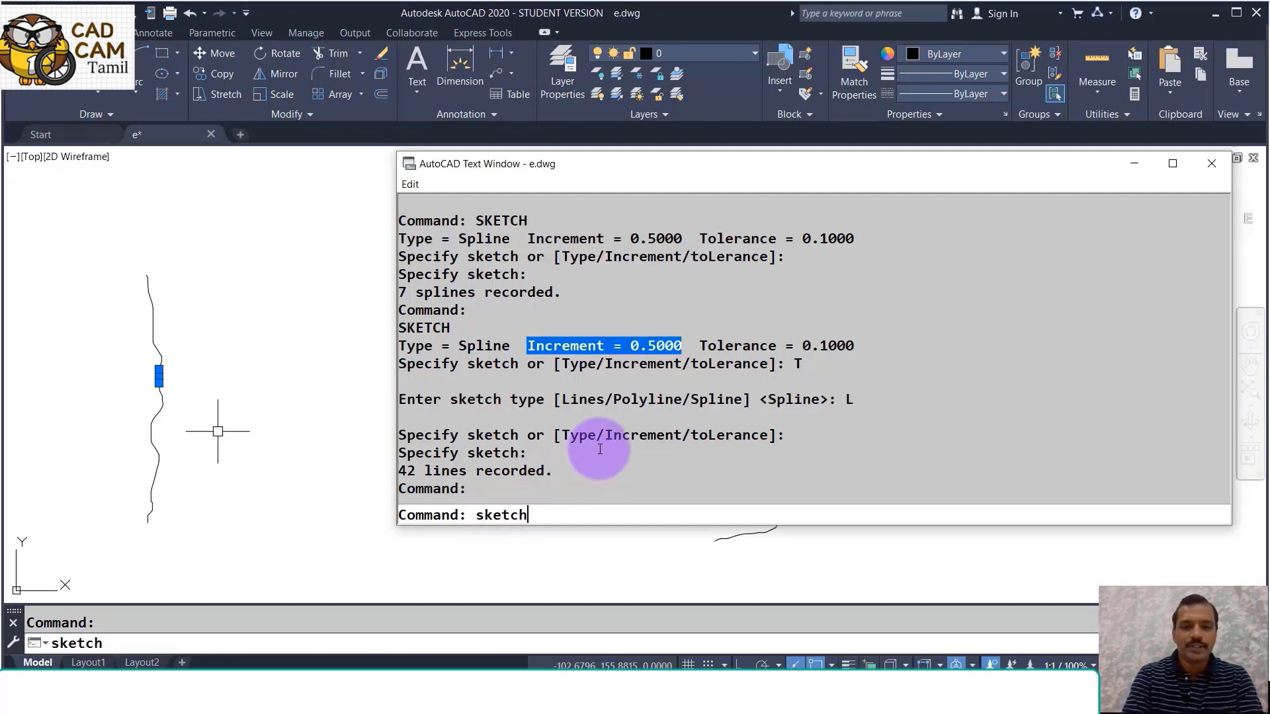
Sketch a second wavy vertical line right of the first with increment 2
{"action": "key", "text": "Return"}
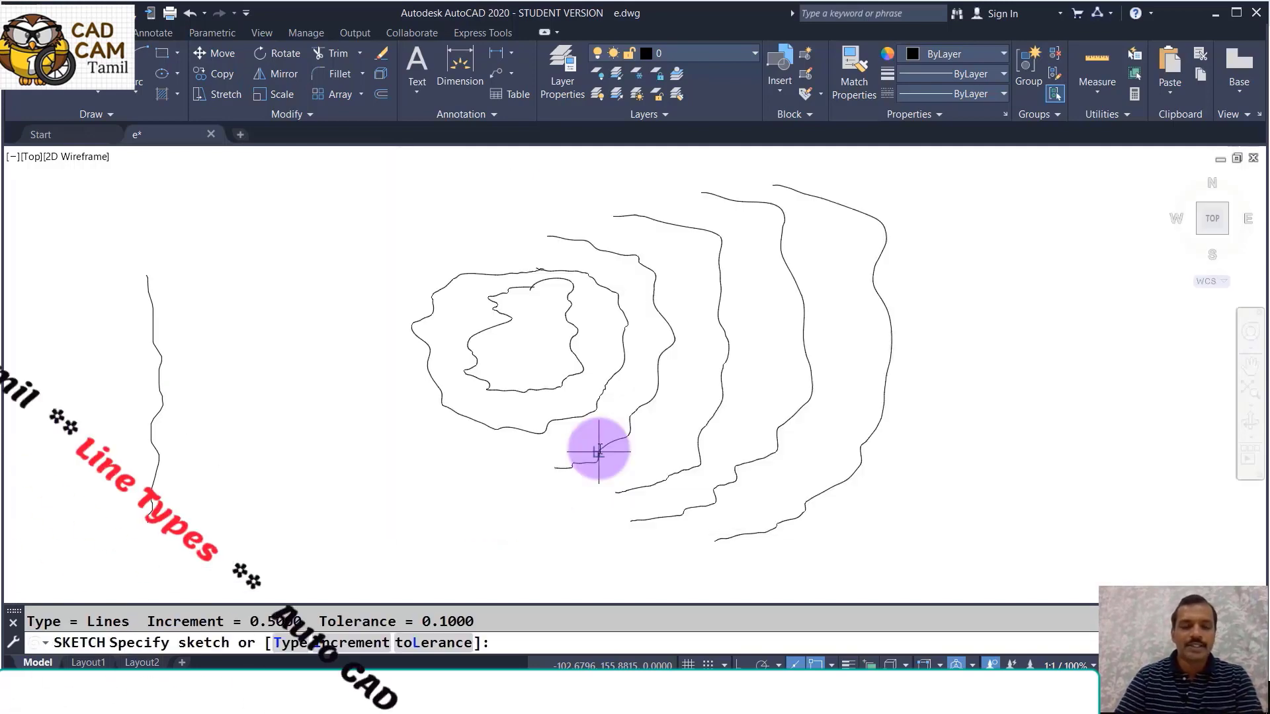
{"action": "left_click", "coordinate": [355, 643]}
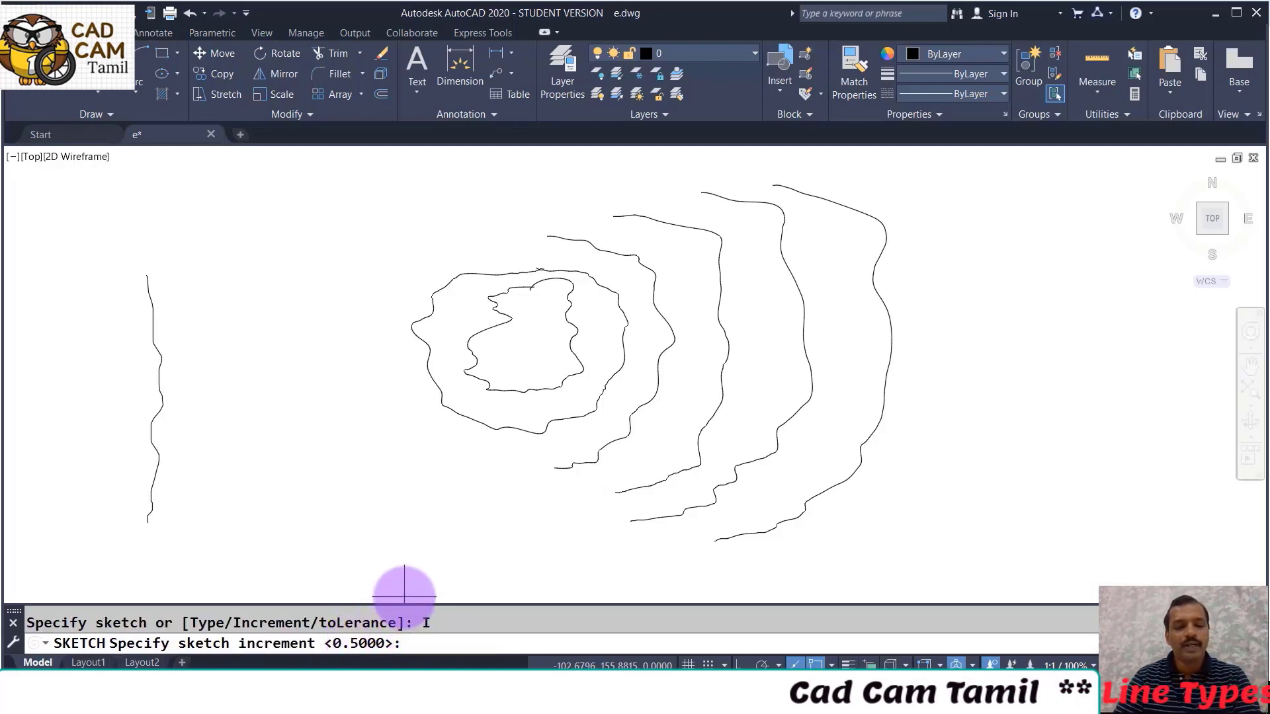
{"action": "key", "text": "Return"}
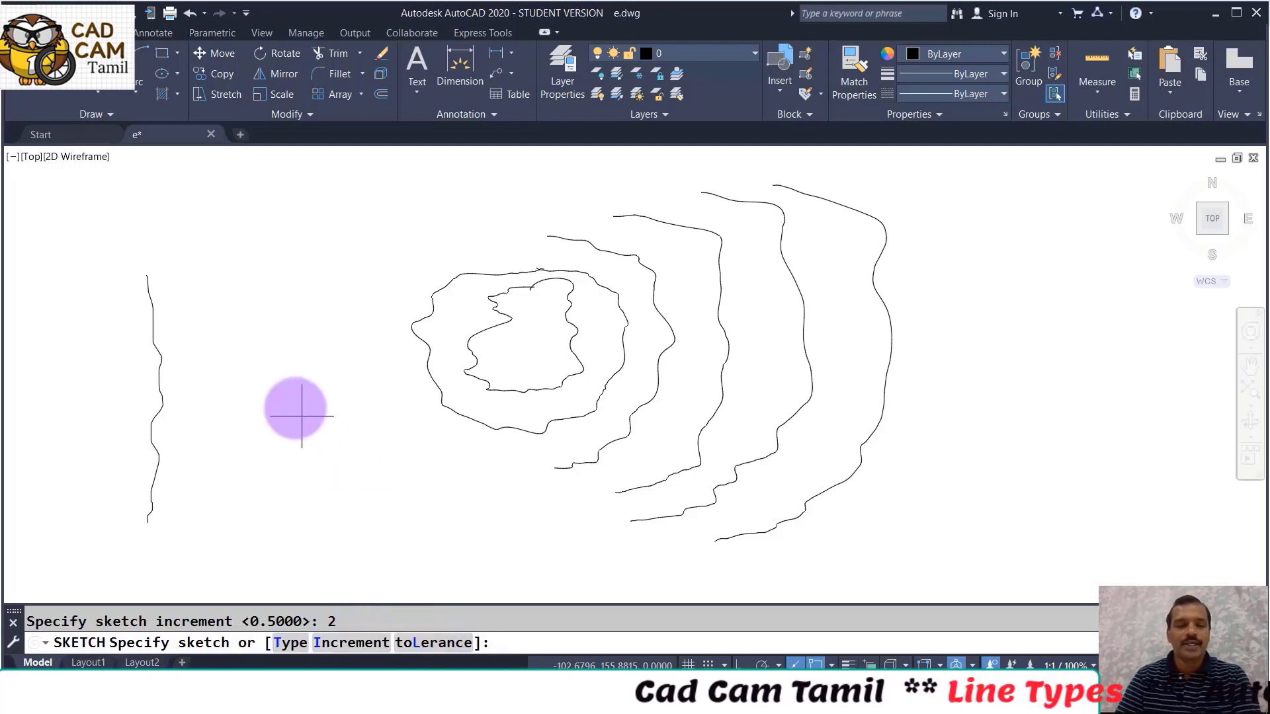
{"action": "left_click", "coordinate": [197, 267]}
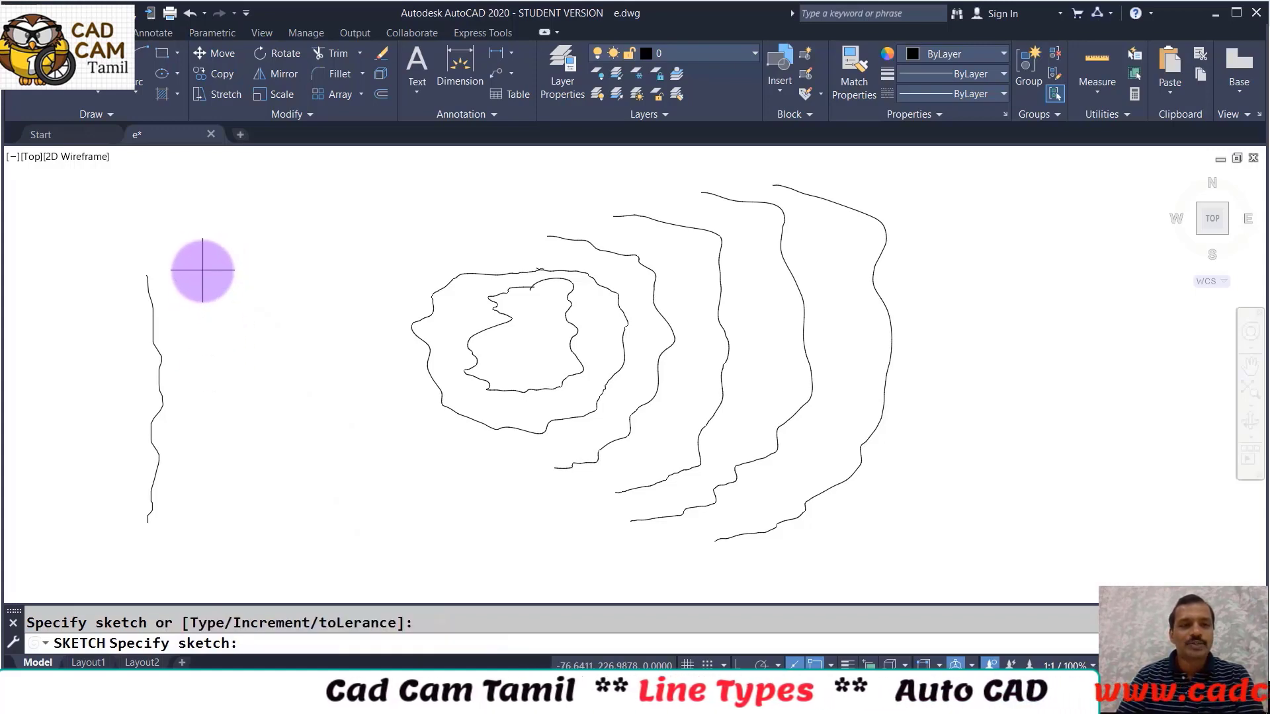
{"action": "mouse_move", "coordinate": [202, 271]}
{"action": "left_mouse_down"}
{"action": "mouse_move", "coordinate": [220, 377]}
{"action": "mouse_move", "coordinate": [195, 523]}
{"action": "left_mouse_up"}
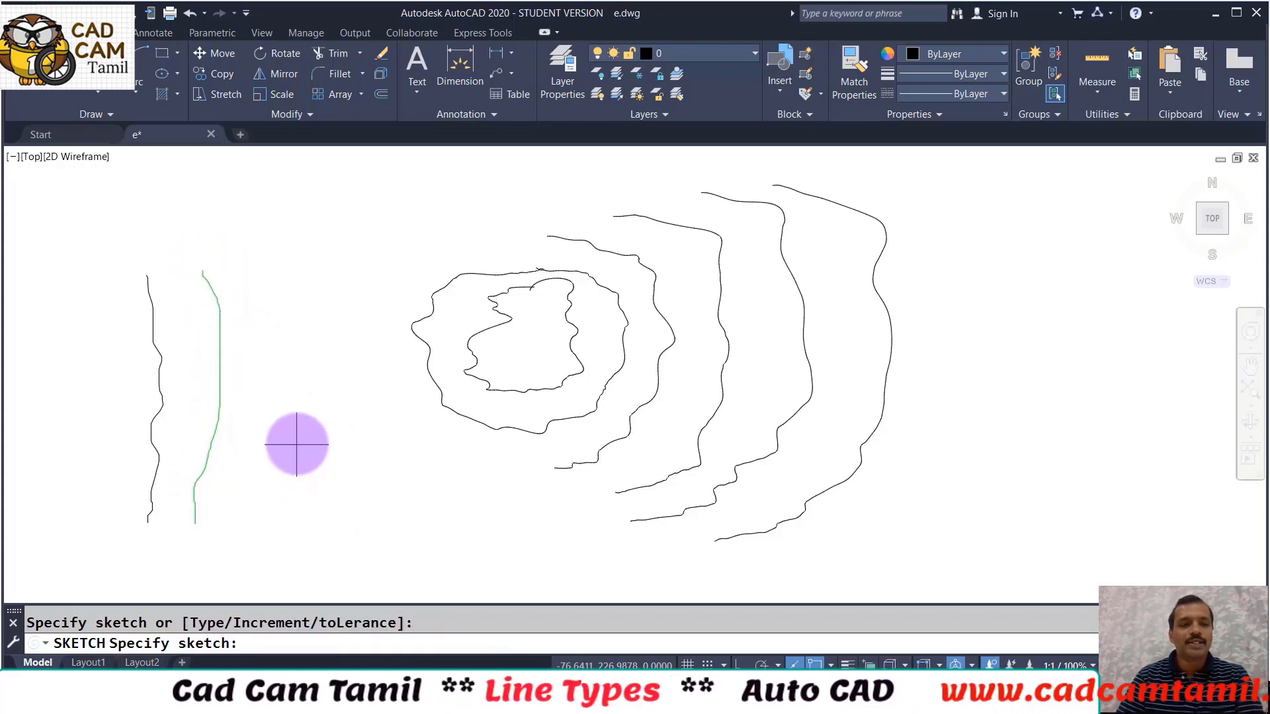
{"action": "key", "text": "Return"}
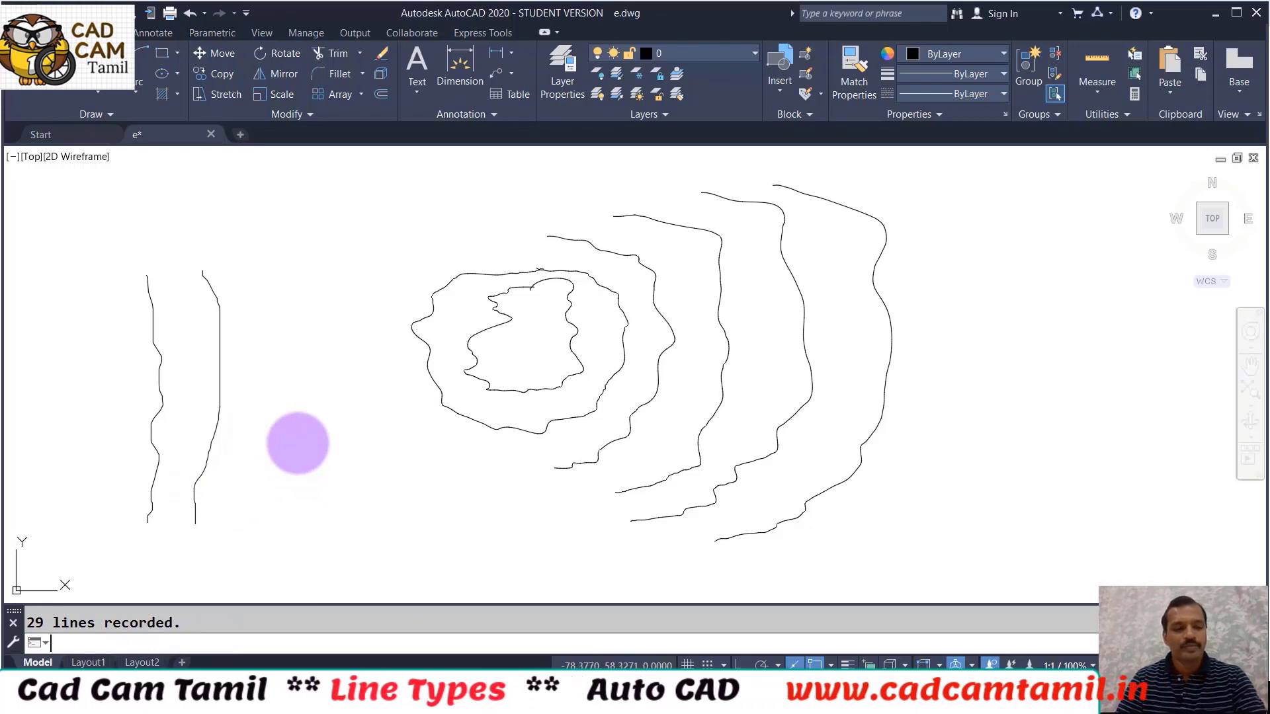
Compare the 42 and 29 line counts in the command history
{"action": "key", "text": "F2"}
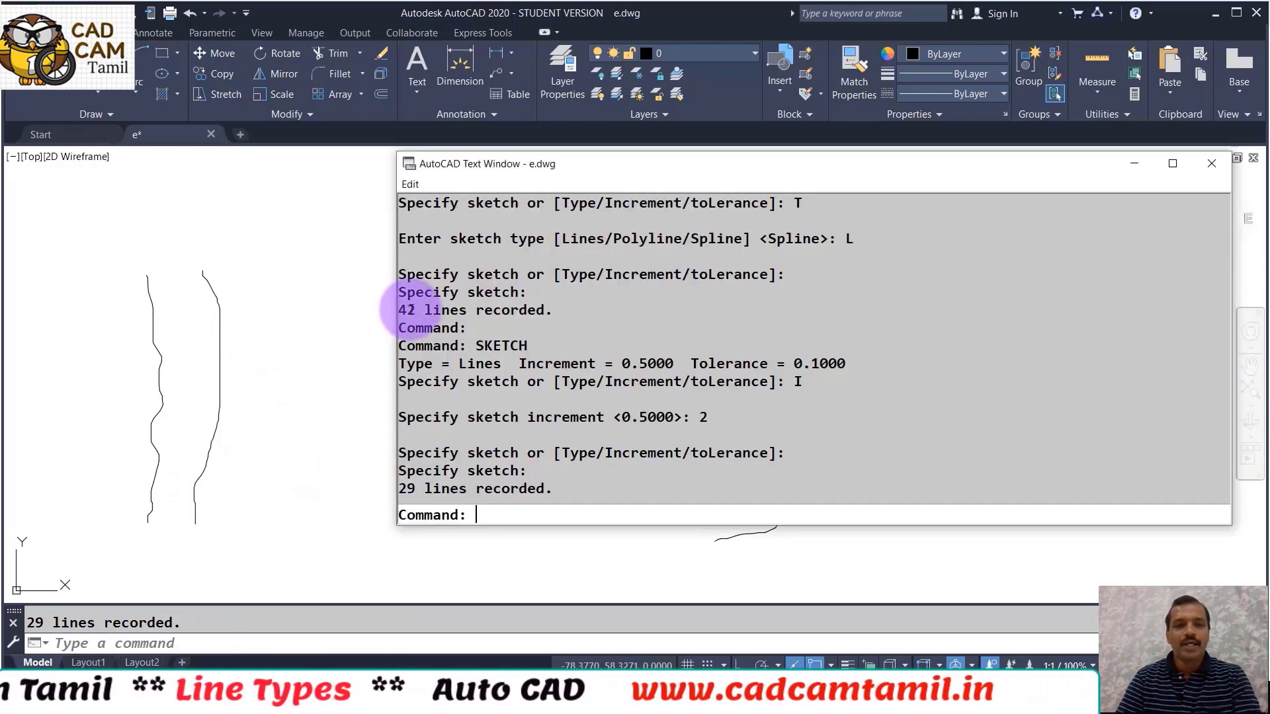
{"action": "double_click", "coordinate": [406, 309]}
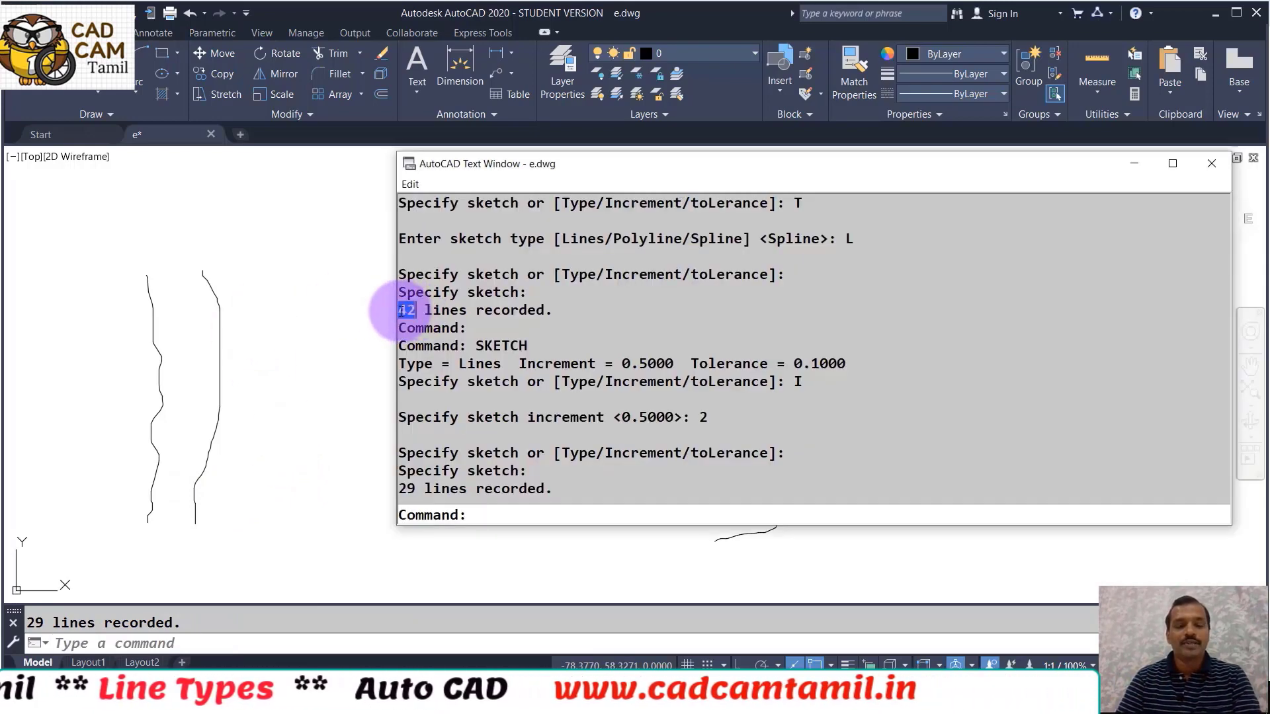
{"action": "double_click", "coordinate": [407, 488]}
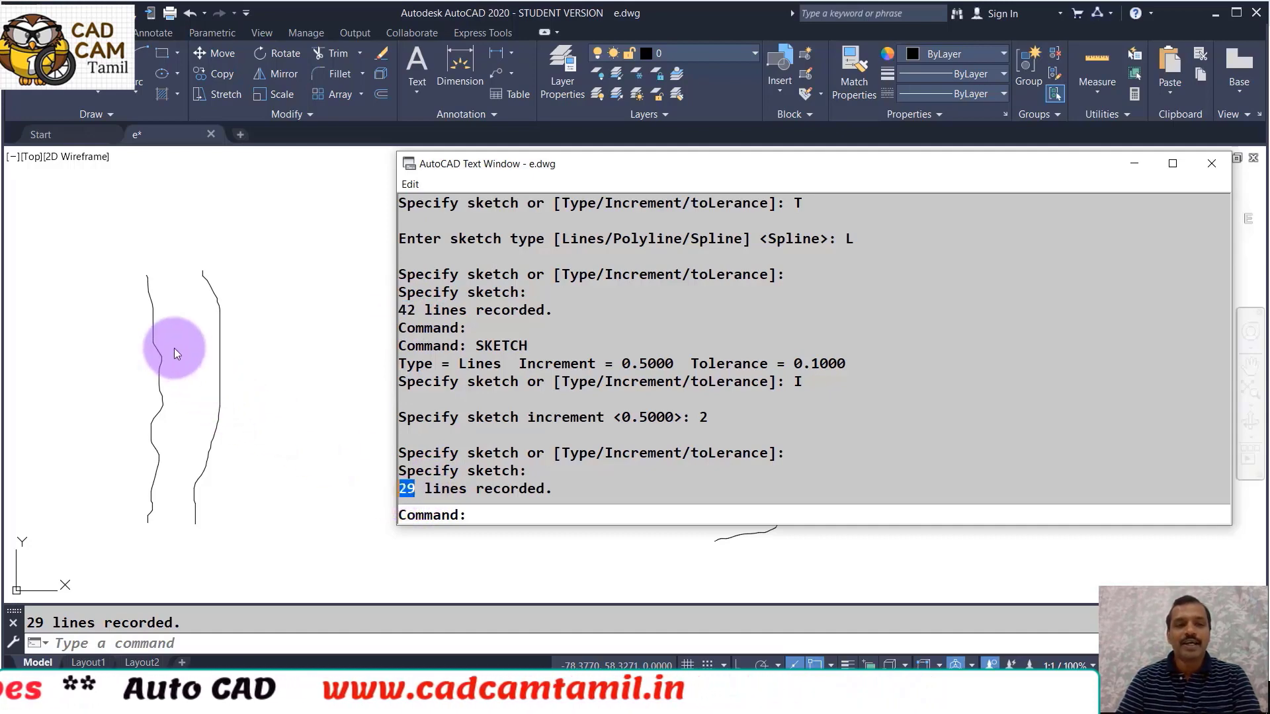
{"action": "left_click", "coordinate": [187, 233]}
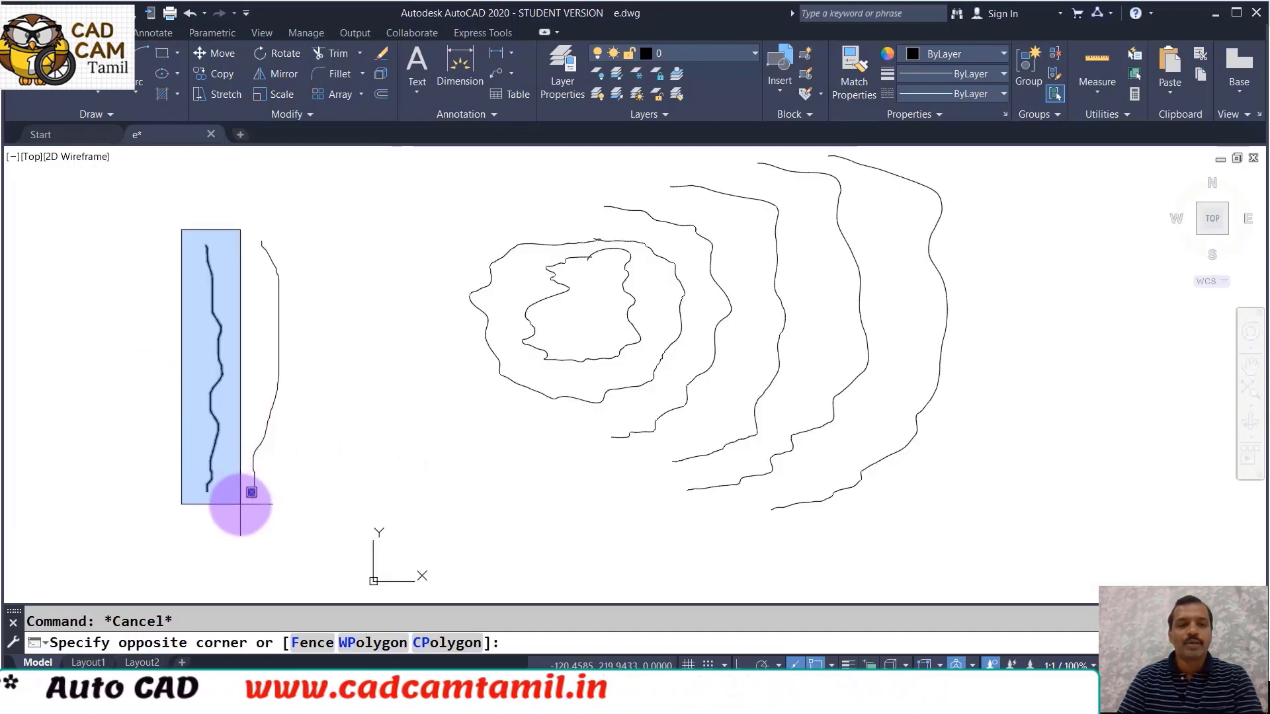
Window-select both sketched lines to reveal their segment grips
{"action": "left_click", "coordinate": [255, 501]}
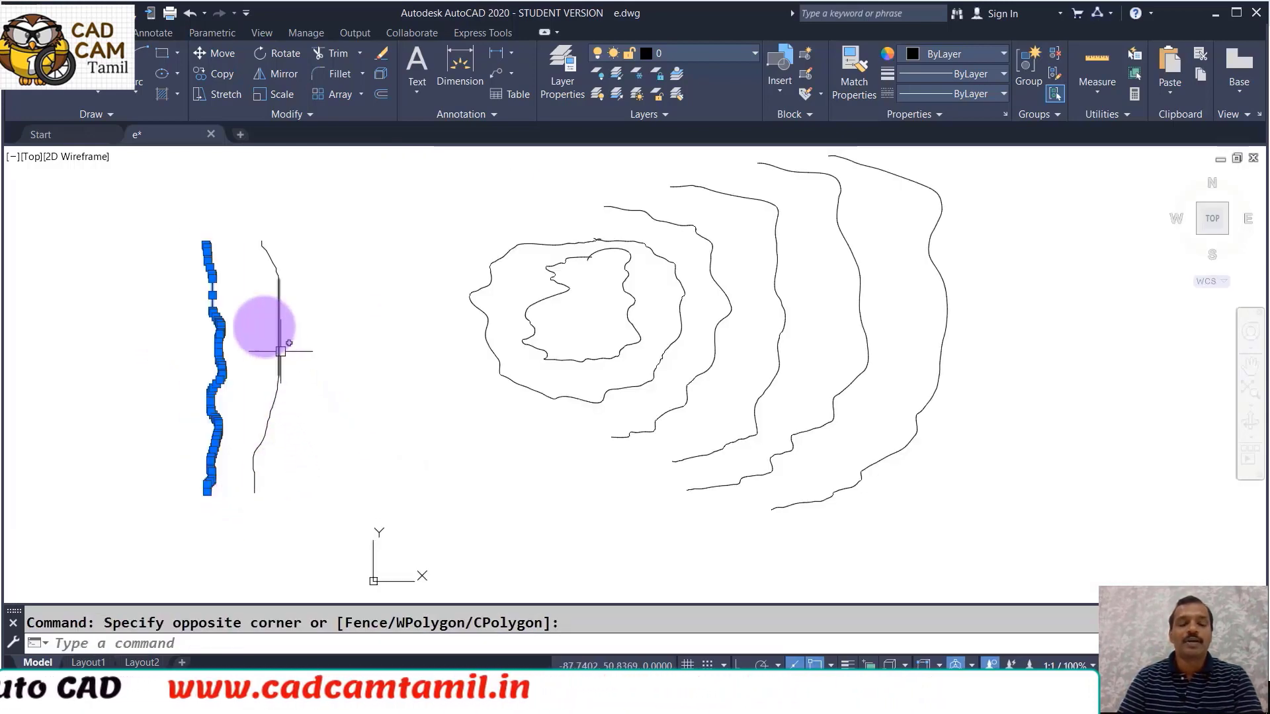
{"action": "left_click", "coordinate": [241, 228]}
{"action": "left_click", "coordinate": [317, 531]}
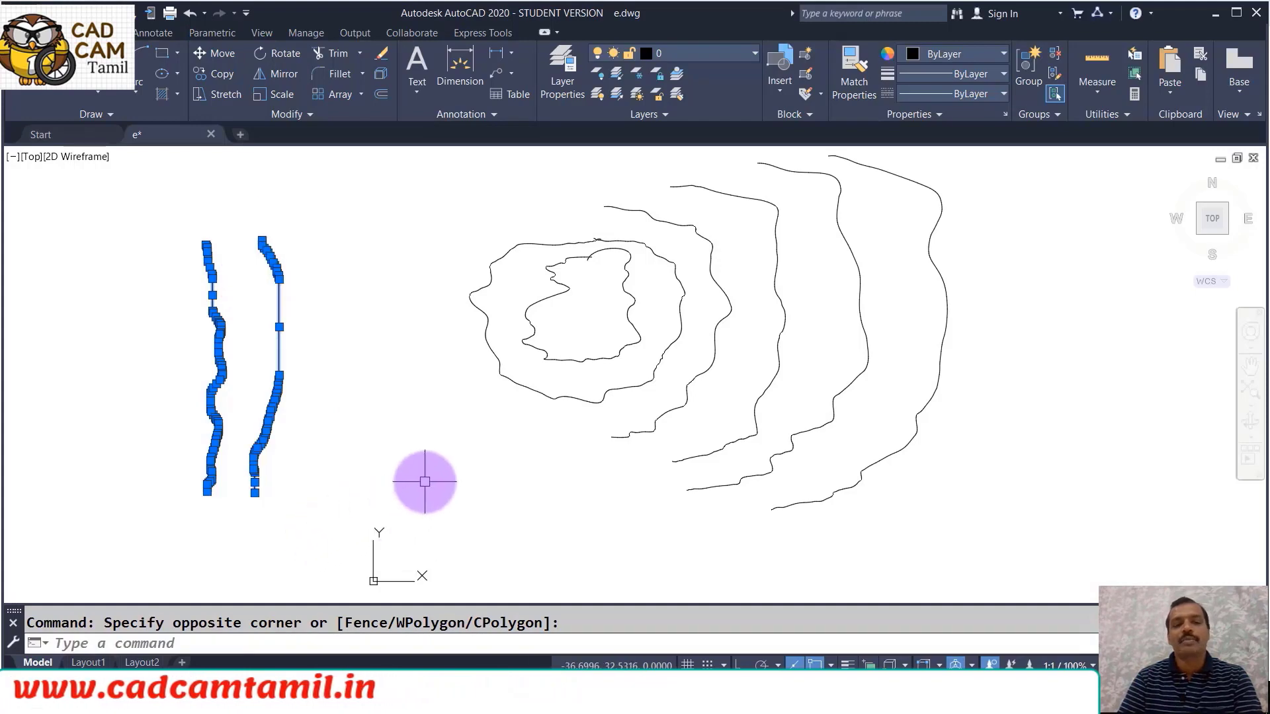
{"action": "key", "text": "Escape"}
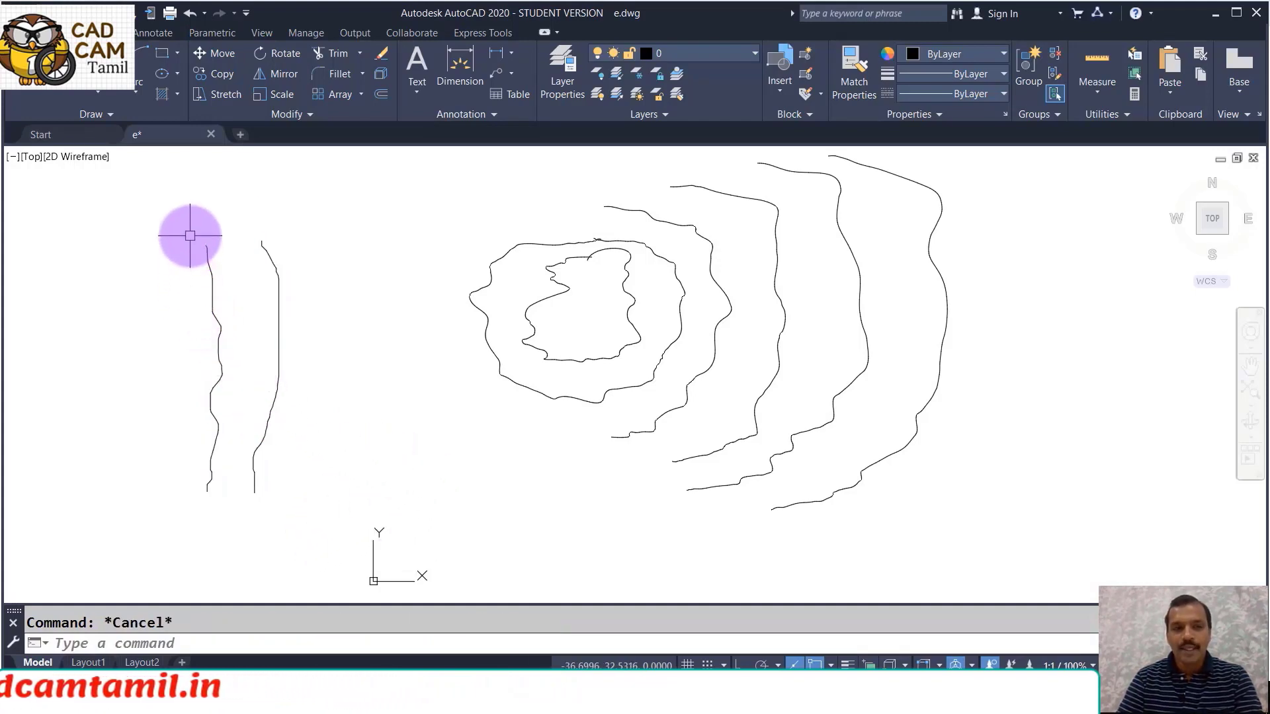
Select the left line, then the right line, to show each one's segments
{"action": "left_click", "coordinate": [190, 236]}
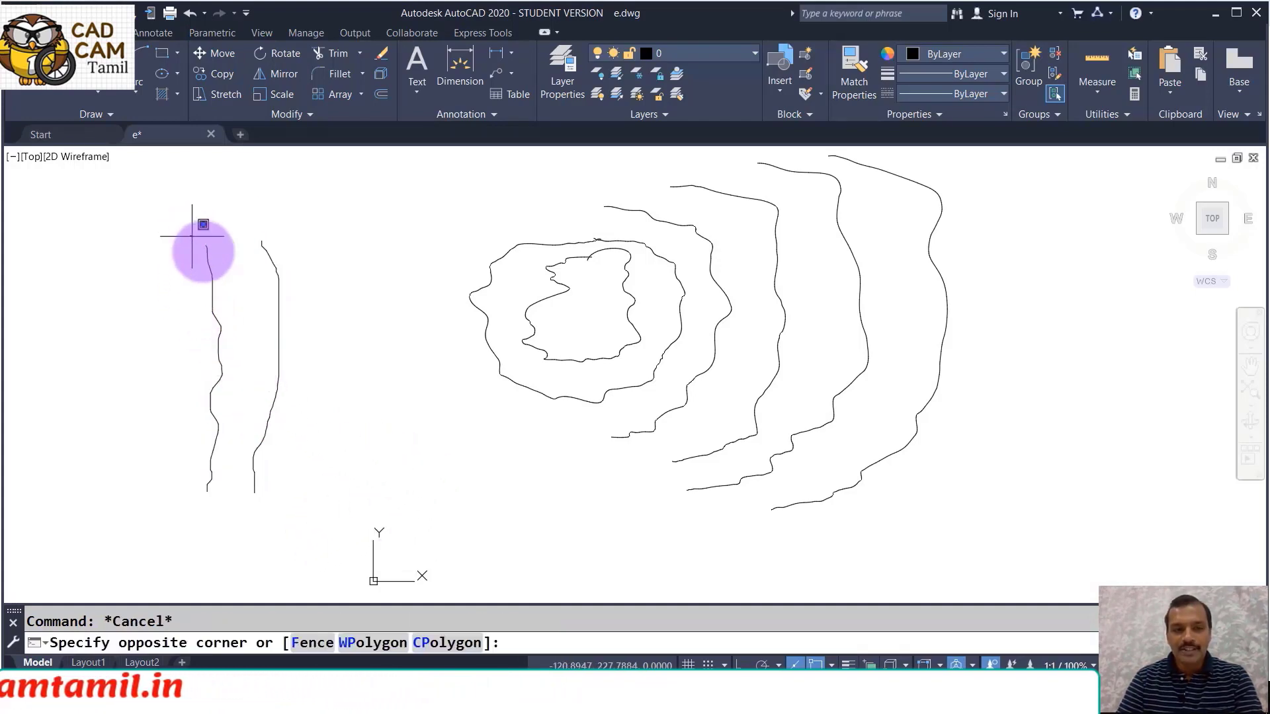
{"action": "left_click", "coordinate": [235, 501]}
{"action": "key", "text": "Escape"}
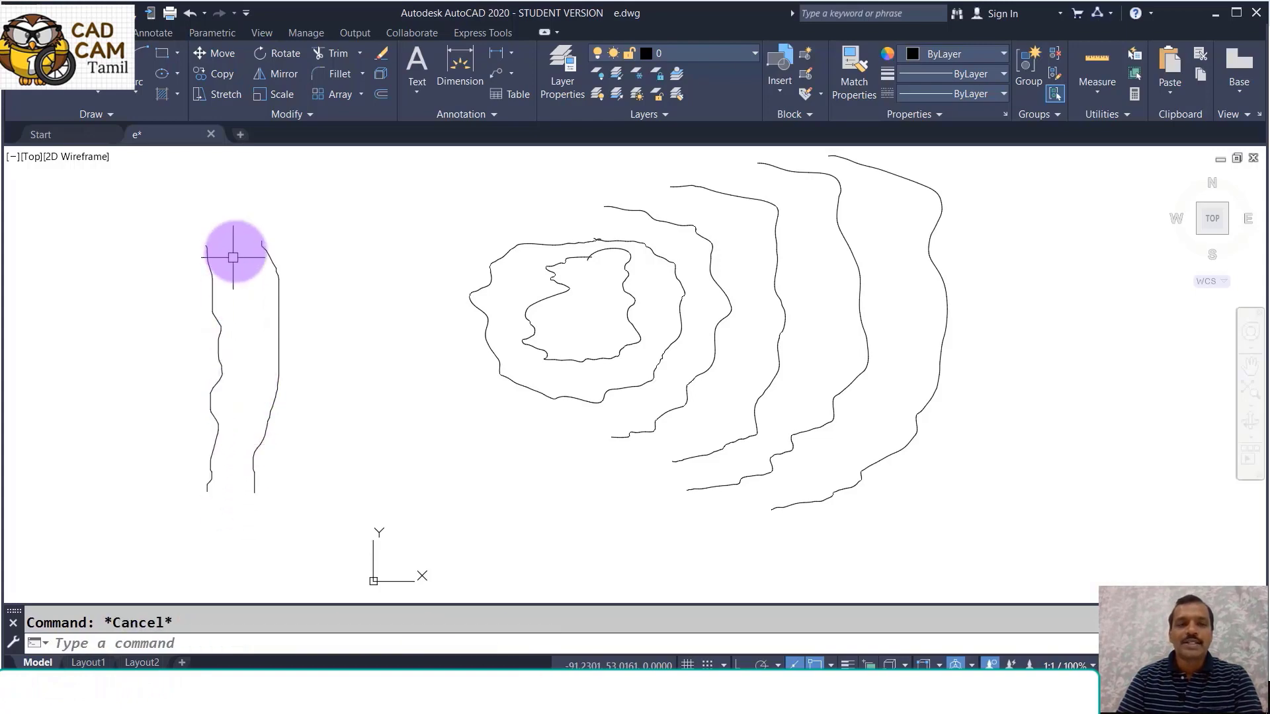
{"action": "left_click", "coordinate": [242, 231]}
{"action": "left_click", "coordinate": [309, 509]}
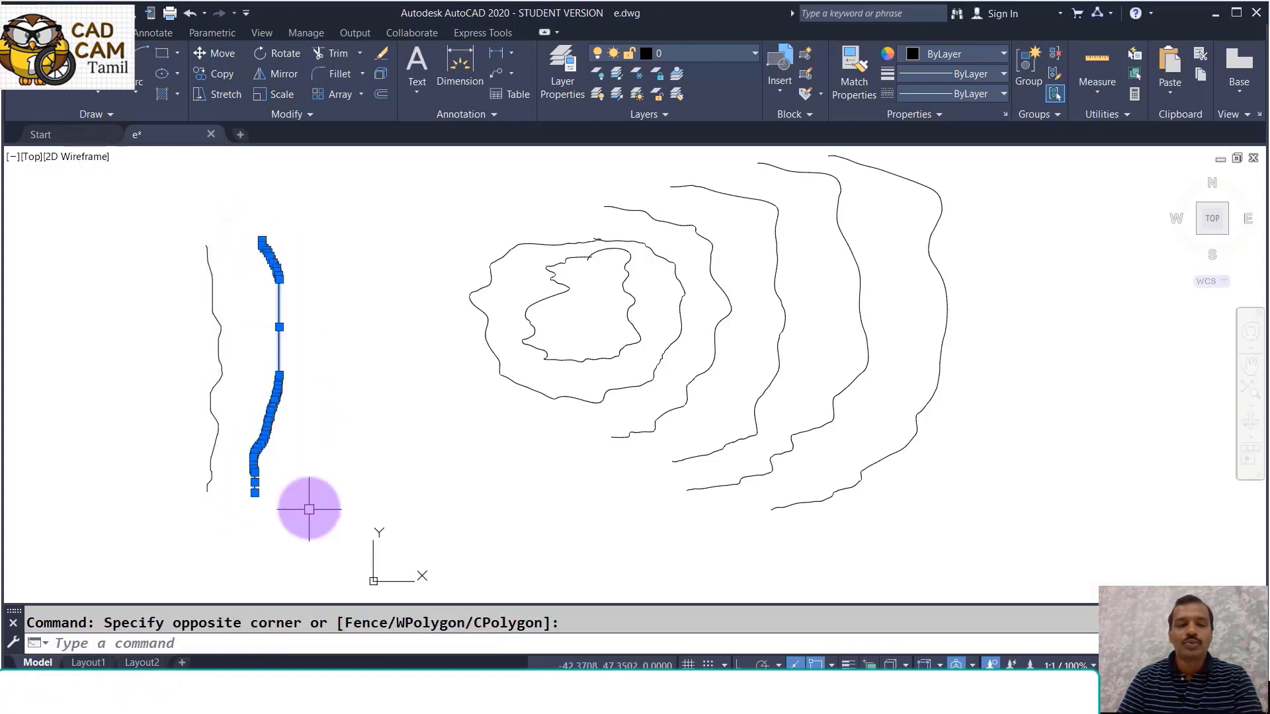
{"action": "scroll", "coordinate": [273, 262], "scroll_direction": "up", "scroll_amount": 5}
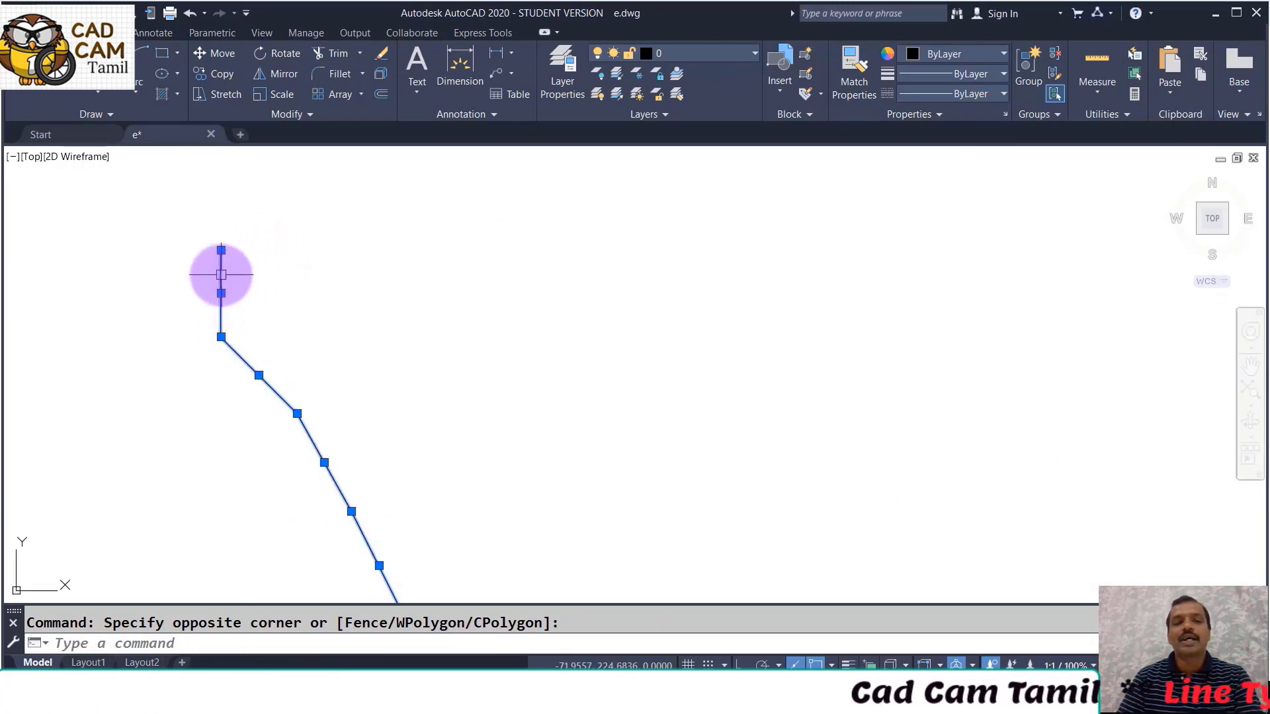
{"action": "scroll", "coordinate": [227, 309], "scroll_direction": "down", "scroll_amount": 5}
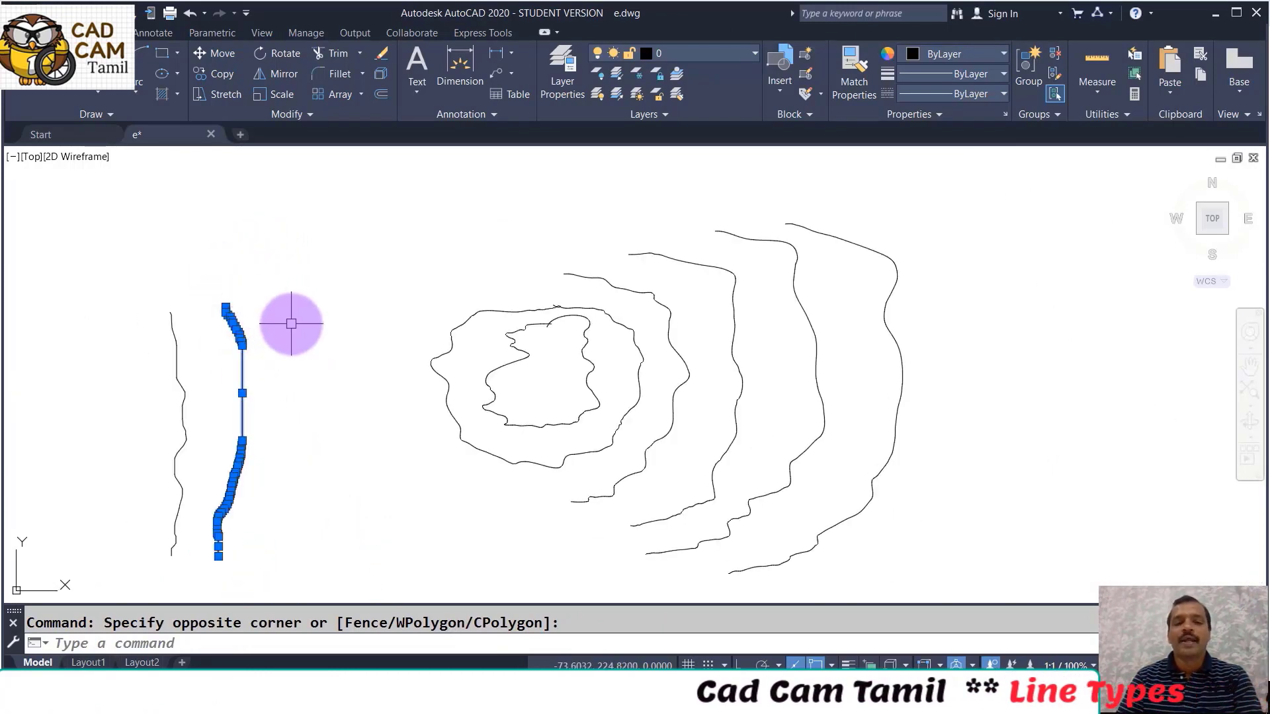
{"action": "key", "text": "Escape"}
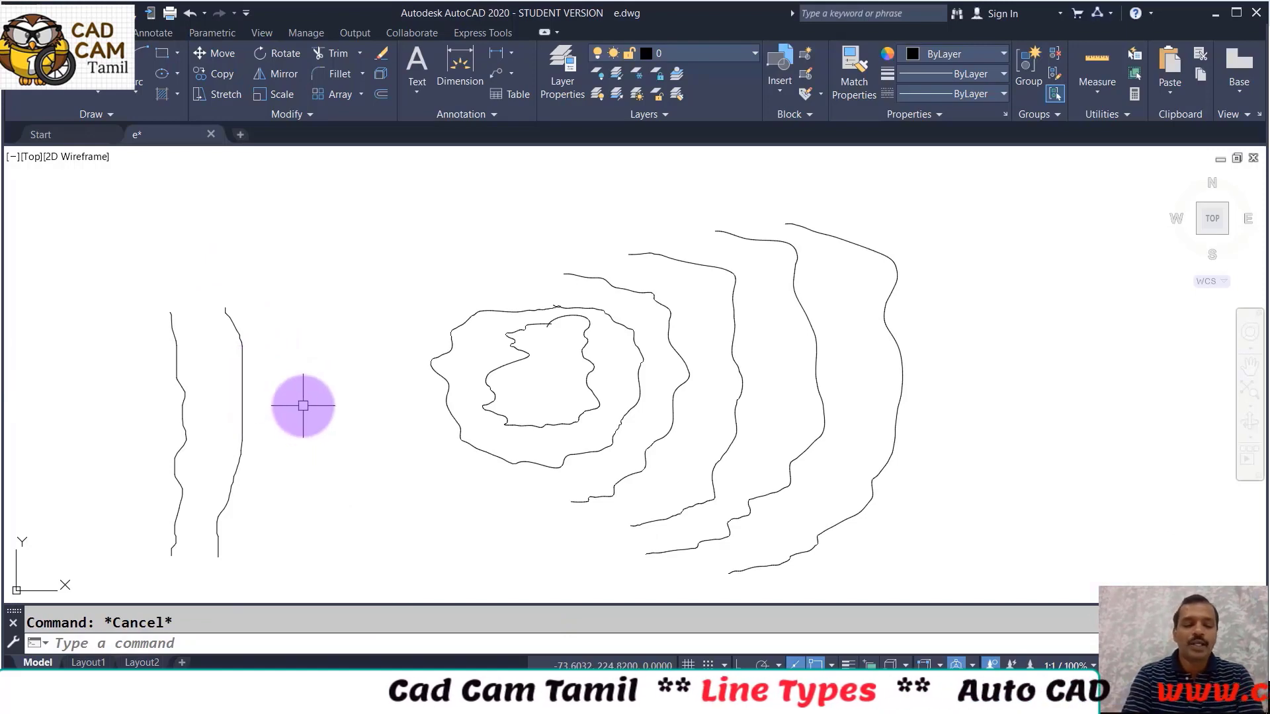
Set the SKETCH type to Polyline and restart the command
{"action": "type", "text": "sketch"}
{"action": "key", "text": "Return"}
{"action": "left_click", "coordinate": [291, 643]}
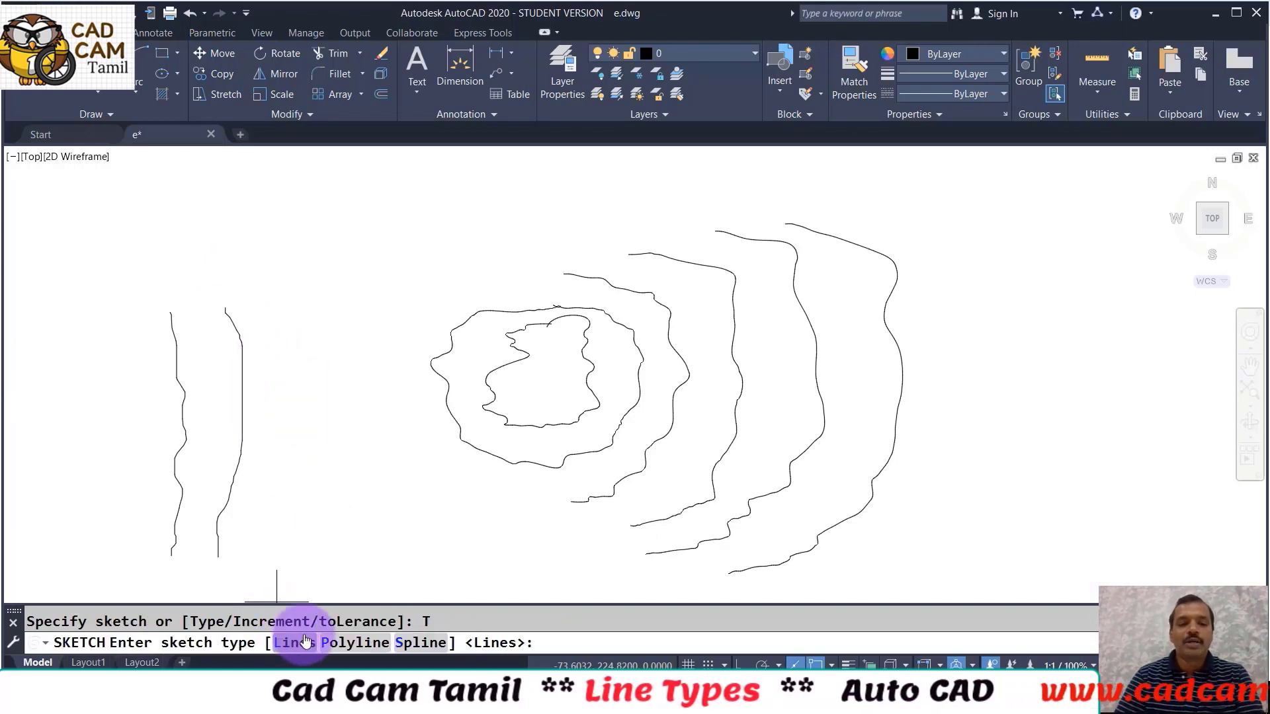
{"action": "left_click", "coordinate": [344, 649]}
{"action": "left_click", "coordinate": [393, 618]}
{"action": "key", "text": "Return"}
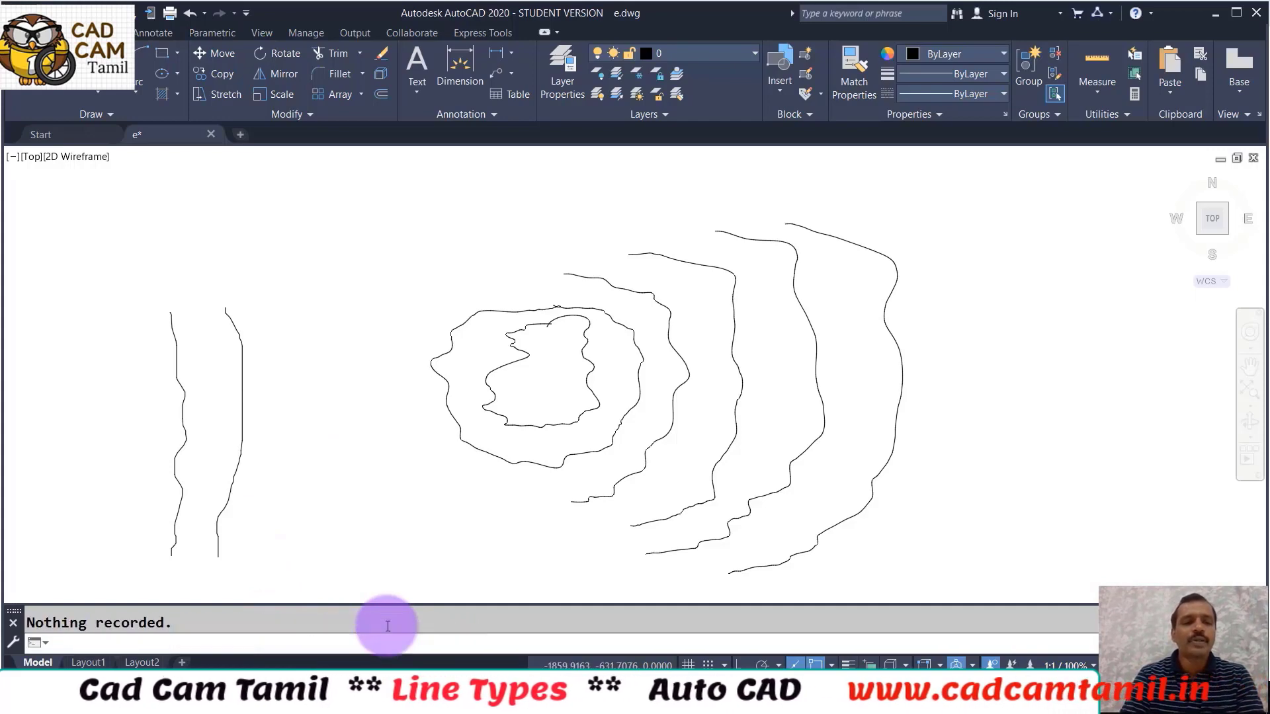
{"action": "key", "text": "Return"}
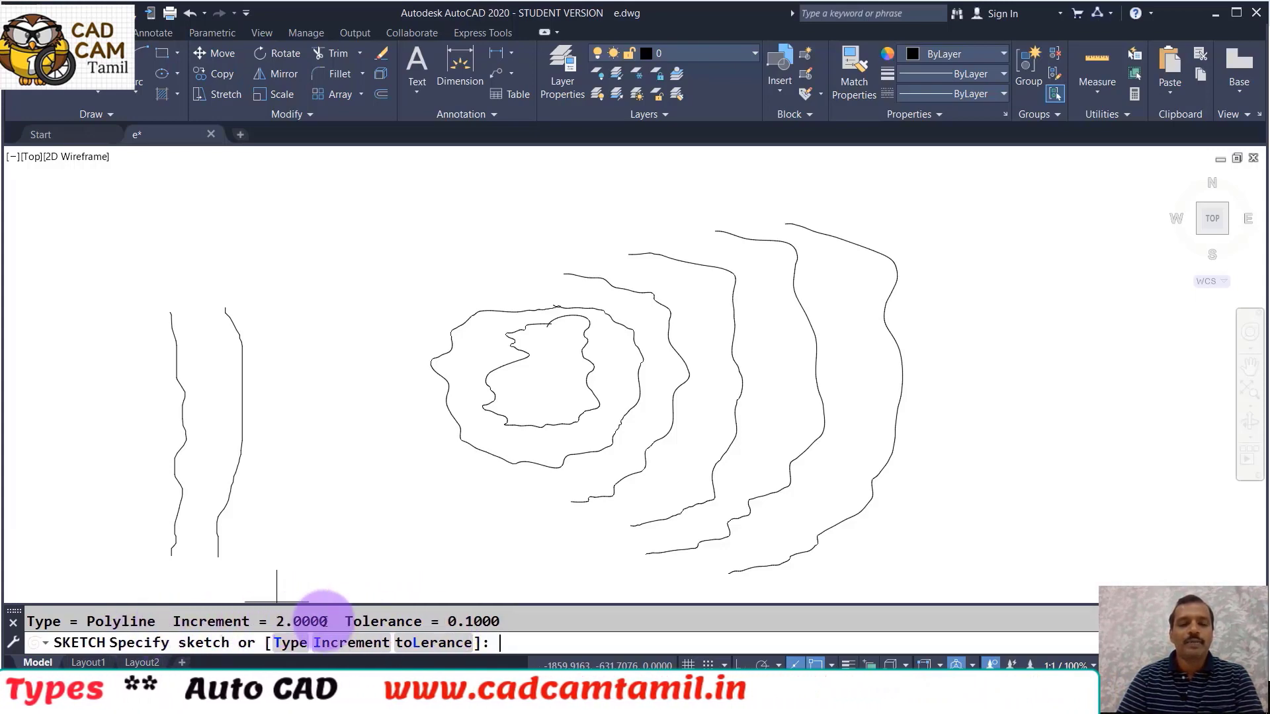
Set the increment to 3 and draw a third wavy vertical line
{"action": "left_click", "coordinate": [343, 642]}
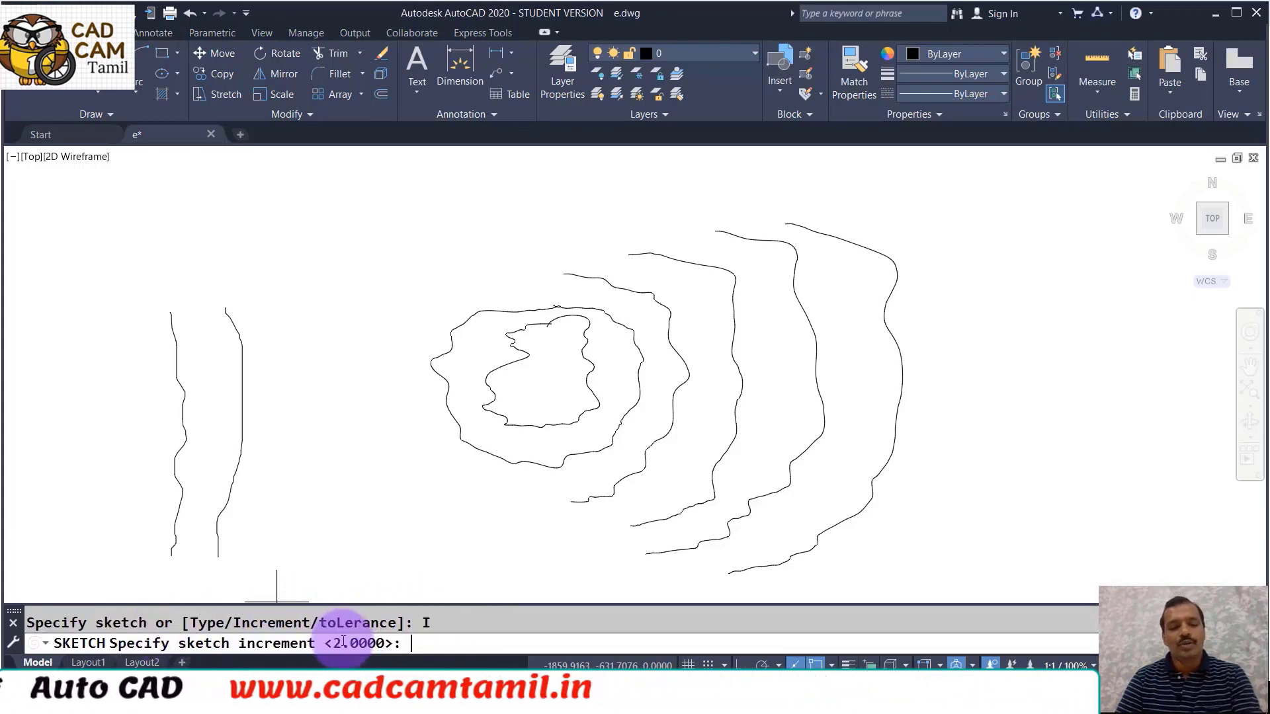
{"action": "type", "text": "3"}
{"action": "key", "text": "Return"}
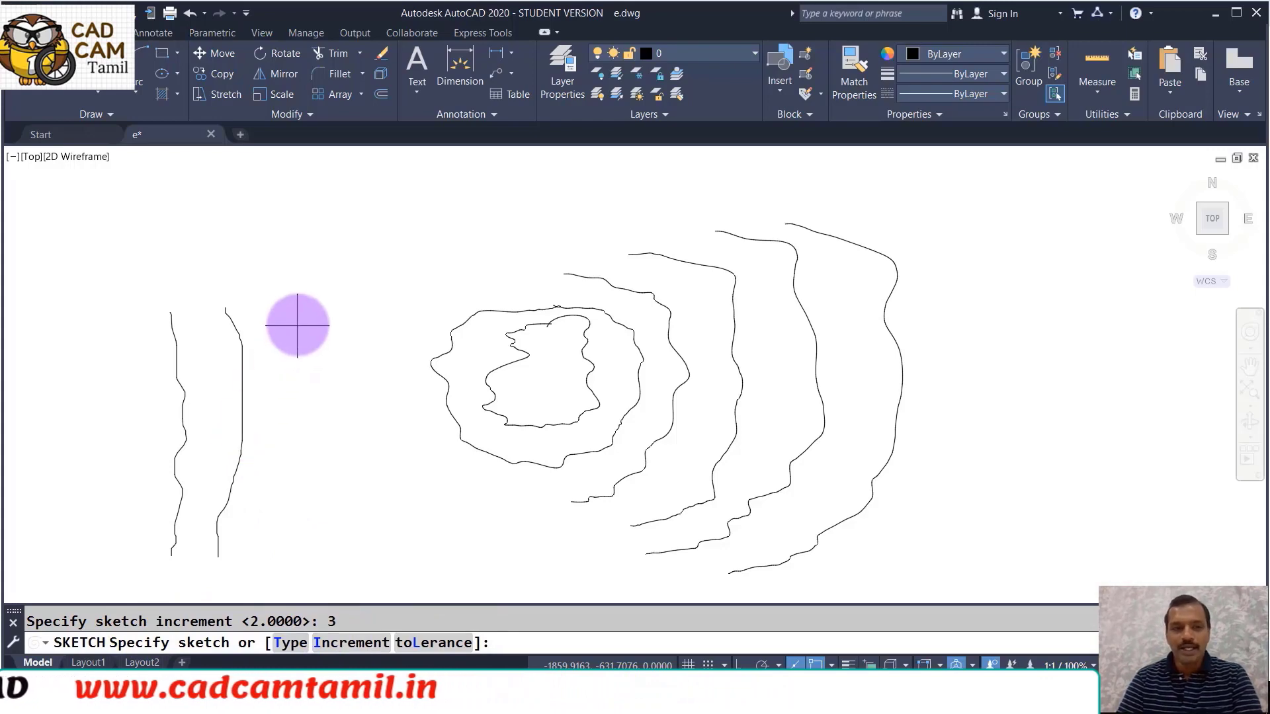
{"action": "left_click", "coordinate": [289, 302]}
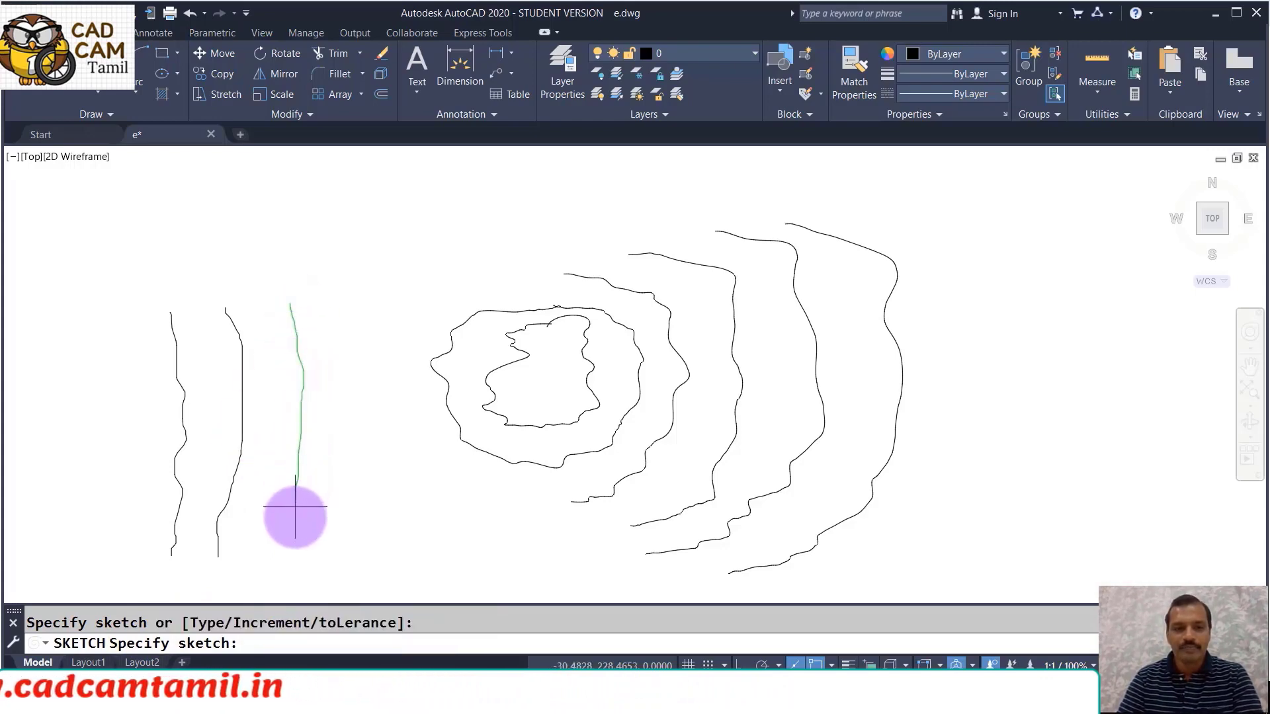
{"action": "left_click", "coordinate": [296, 546]}
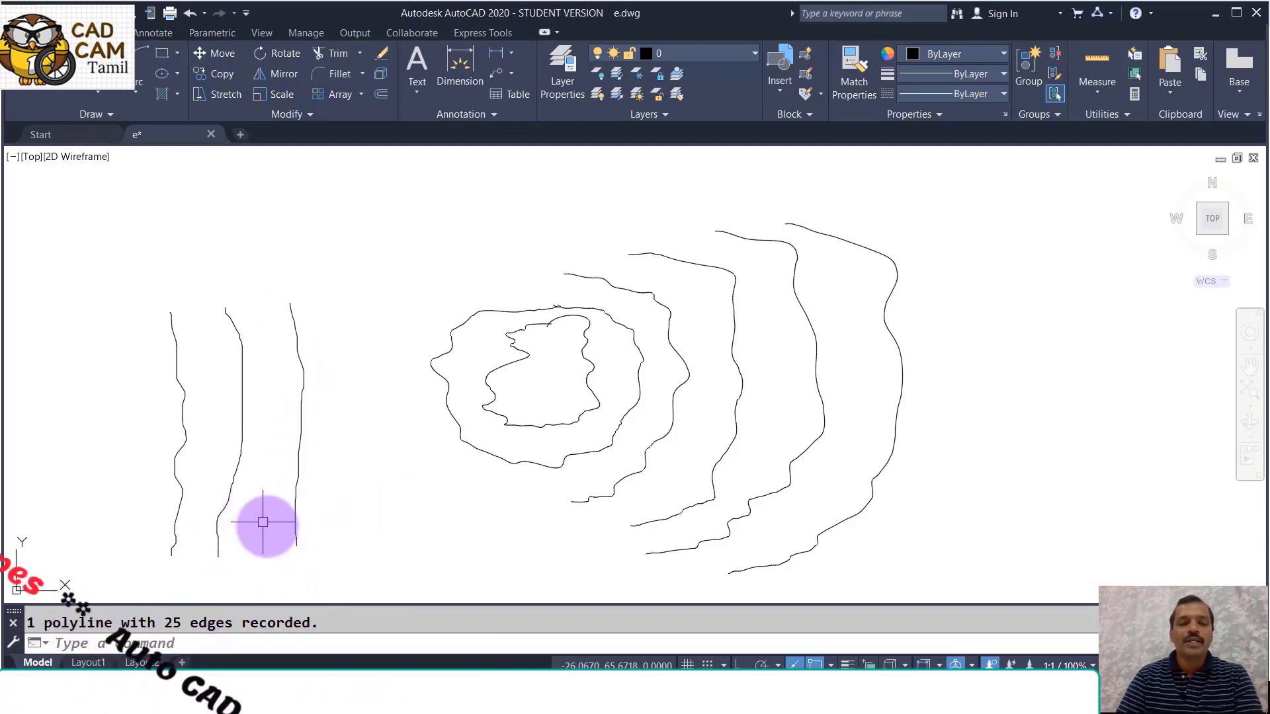
{"action": "left_click", "coordinate": [295, 527]}
{"action": "mouse_move", "coordinate": [296, 487]}
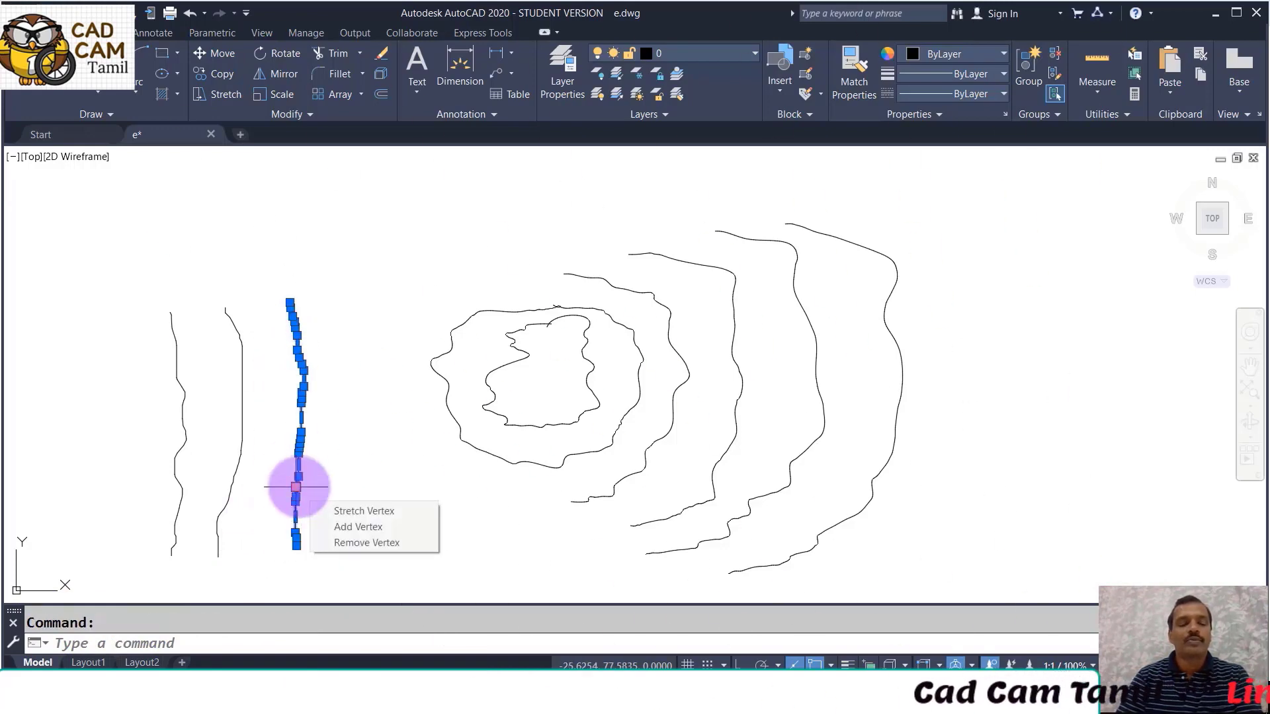
{"action": "key", "text": "Escape"}
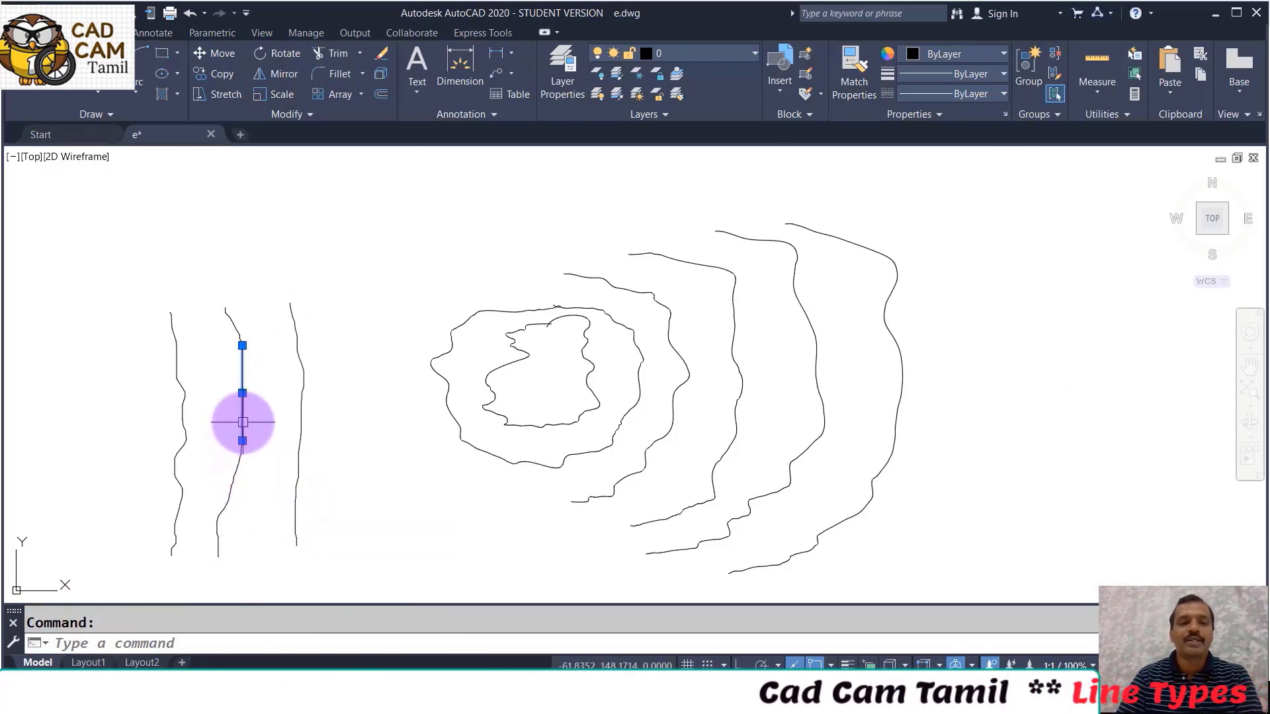
{"action": "left_click", "coordinate": [241, 450]}
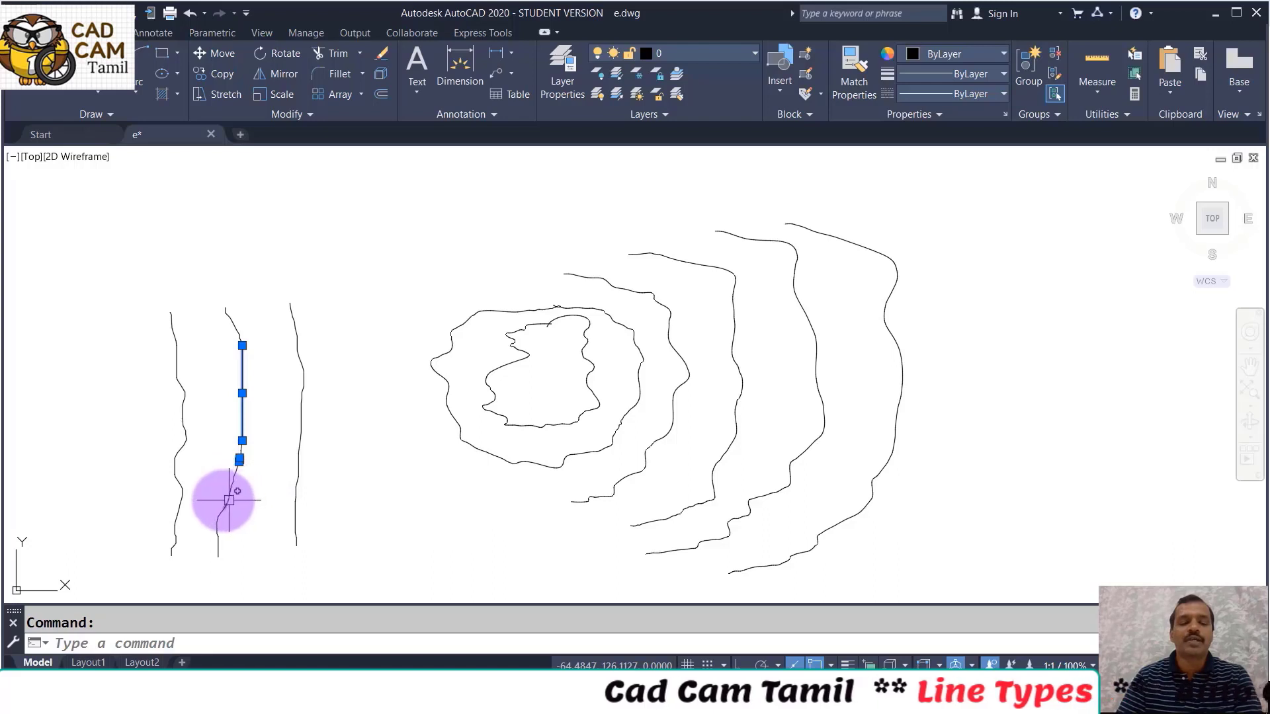
{"action": "left_click", "coordinate": [228, 501]}
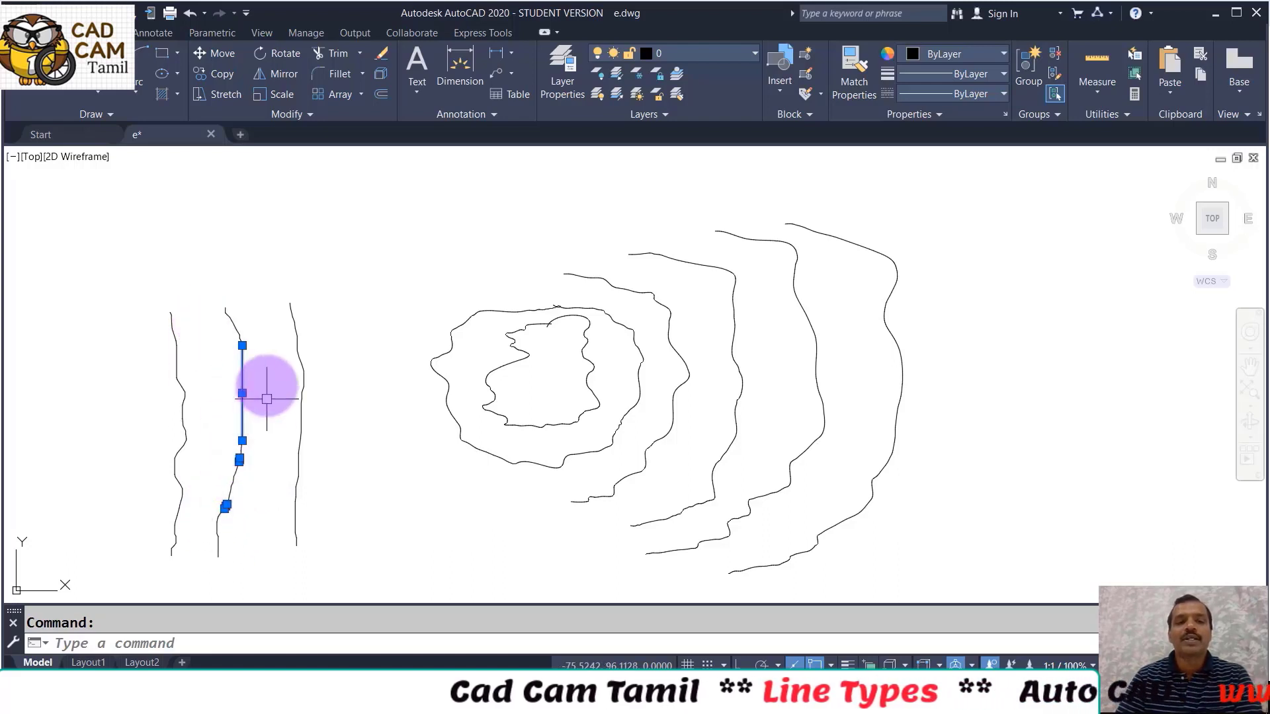
{"action": "key", "text": "Escape"}
{"action": "left_click_drag", "start_coordinate": [272, 286], "coordinate": [295, 434]}
Start SKETCH with the type set to Spline
{"action": "key", "text": "Escape"}
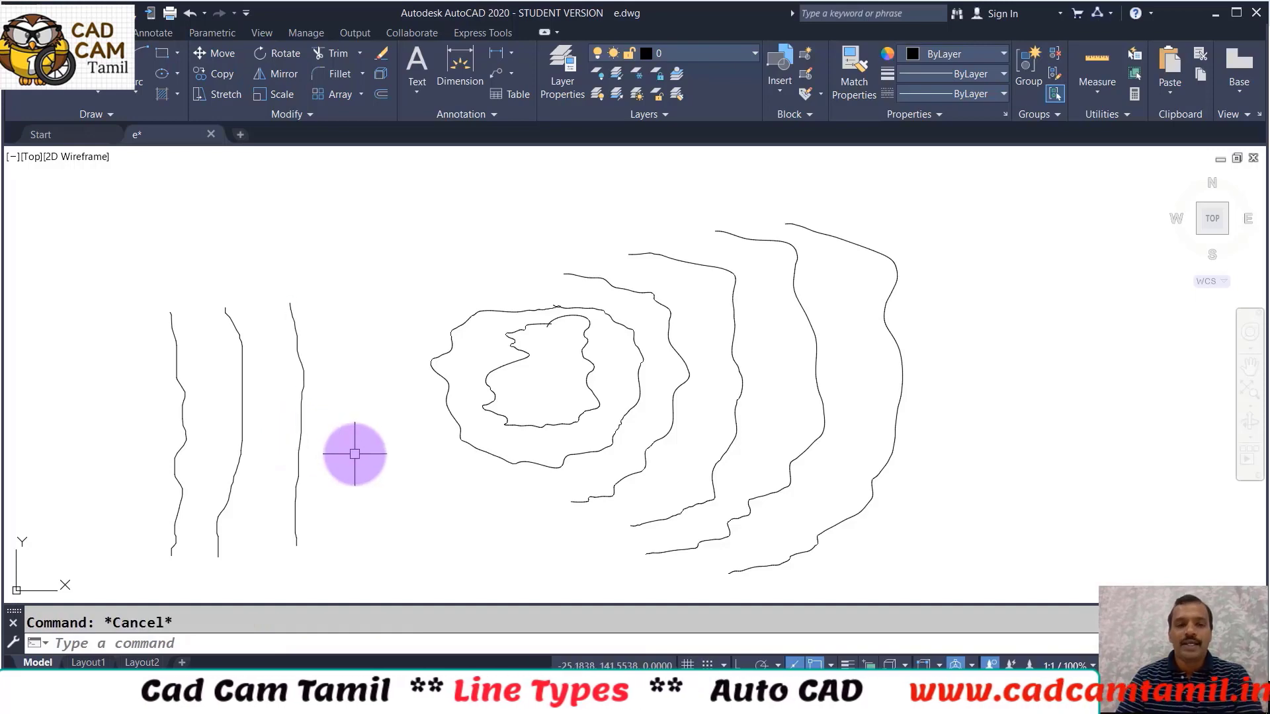
{"action": "type", "text": "sketch"}
{"action": "key", "text": "Return"}
{"action": "left_click", "coordinate": [297, 643]}
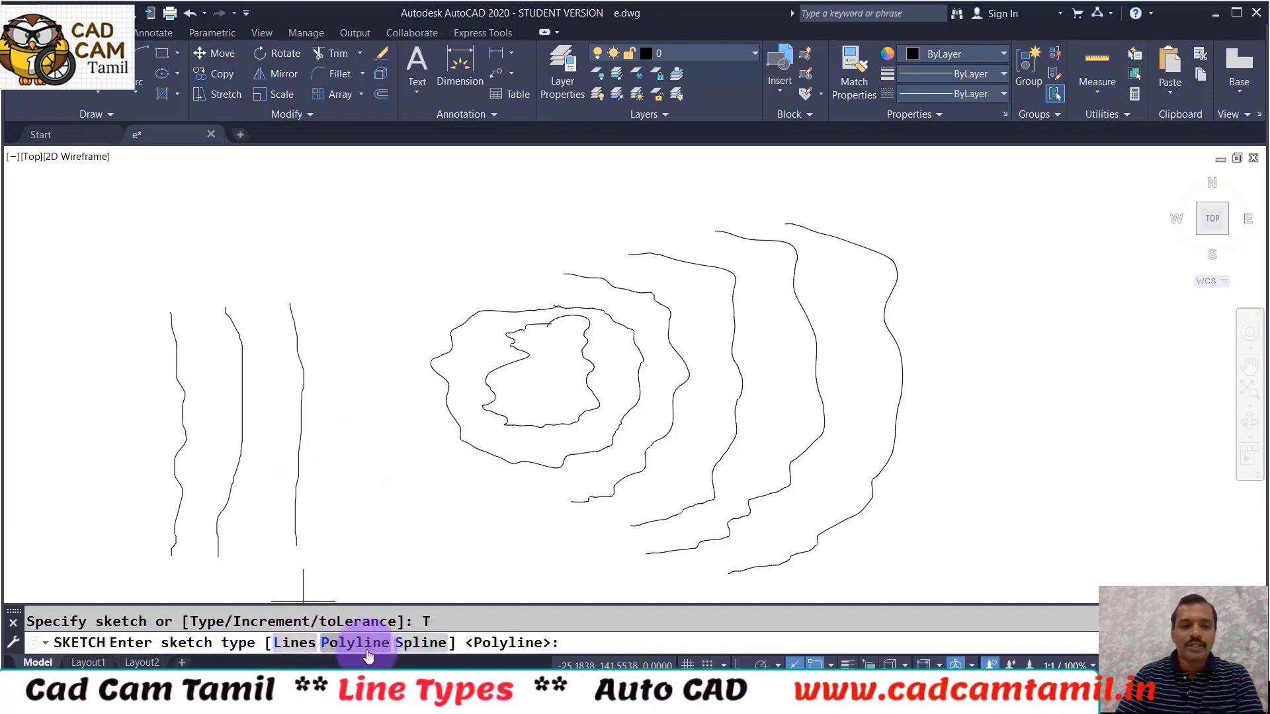
{"action": "left_click", "coordinate": [404, 652]}
{"action": "middle_click_drag", "start_coordinate": [338, 299], "coordinate": [369, 275]}
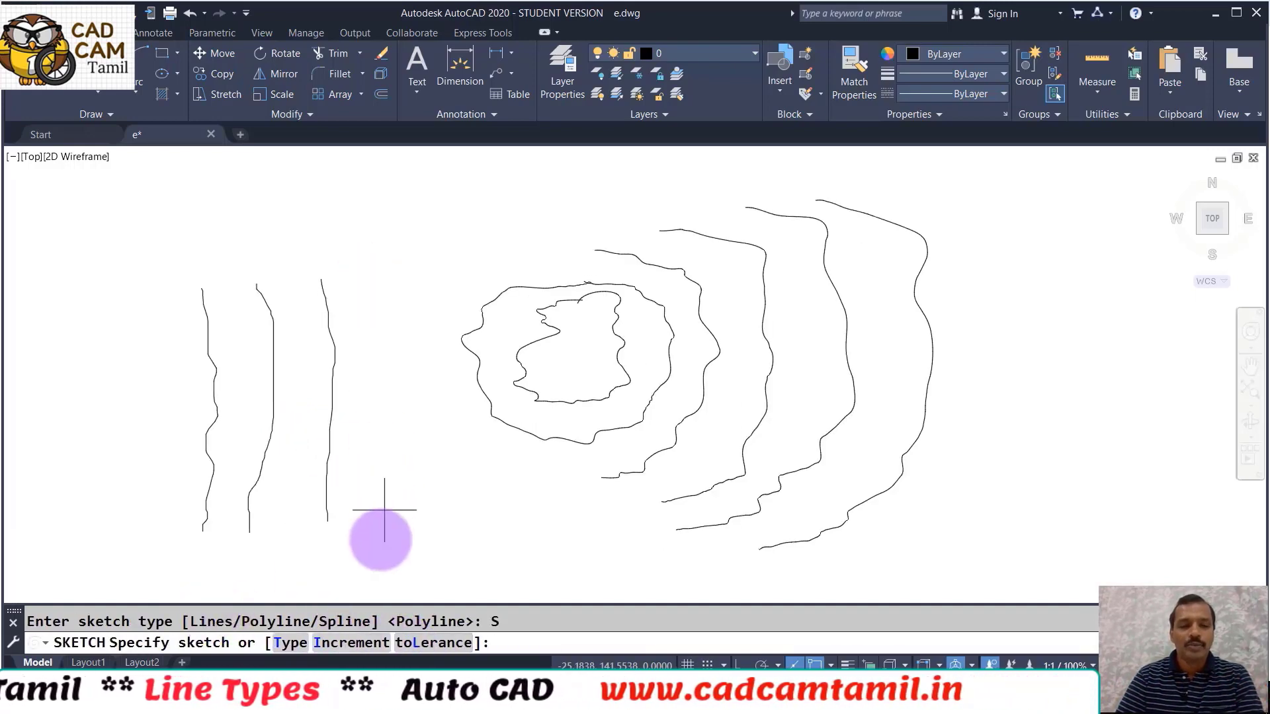
Set the increment to 5 and draw a wavy line beside the vertical lines
{"action": "left_click", "coordinate": [351, 643]}
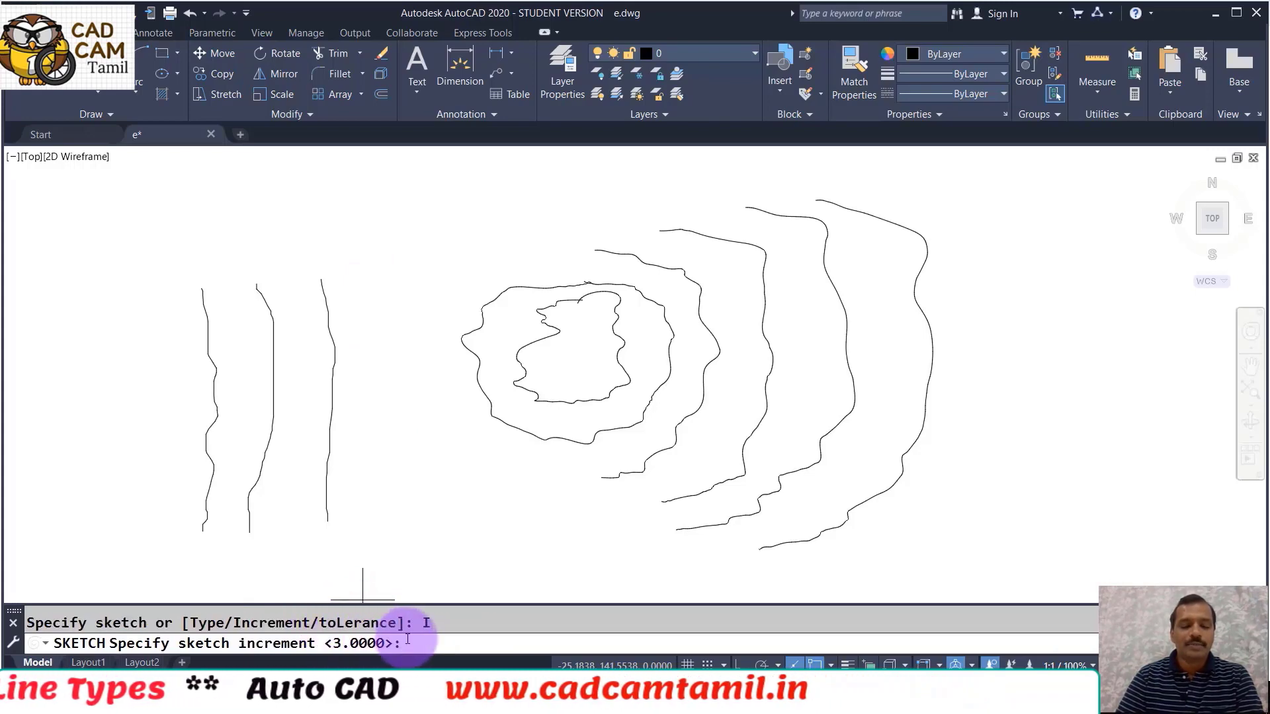
{"action": "type", "text": "5"}
{"action": "key", "text": "Return"}
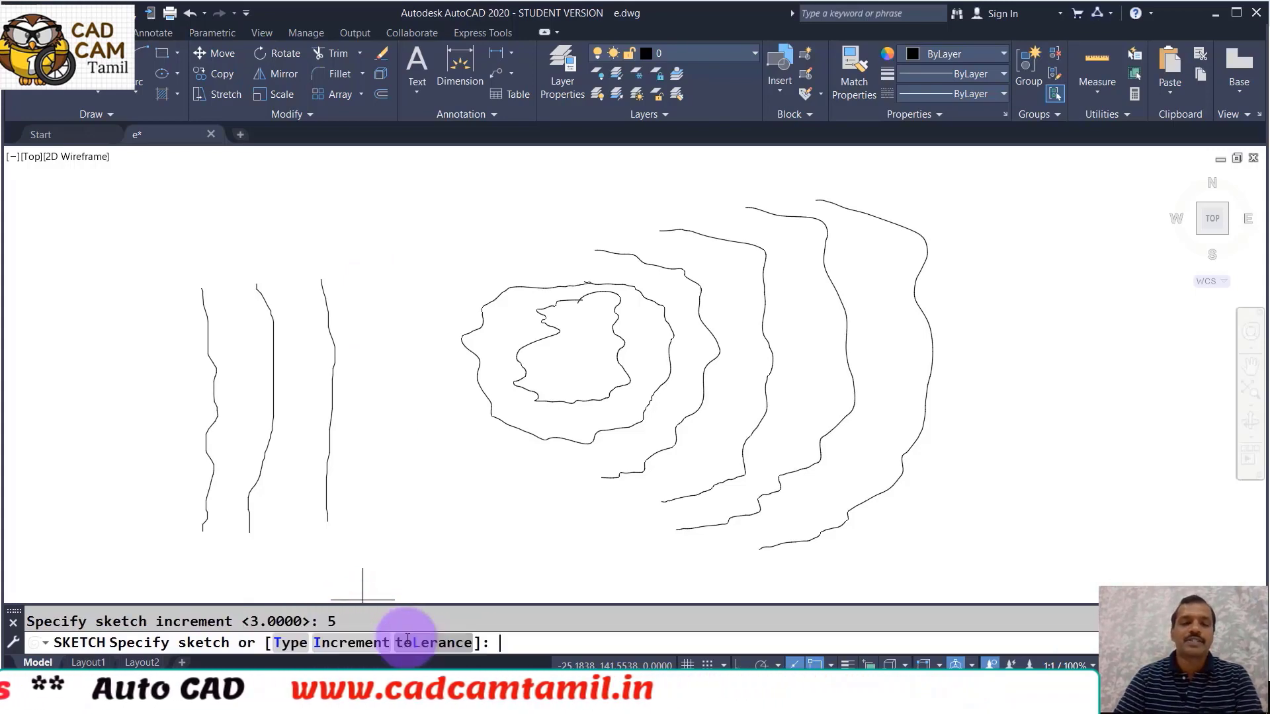
{"action": "left_click", "coordinate": [376, 280]}
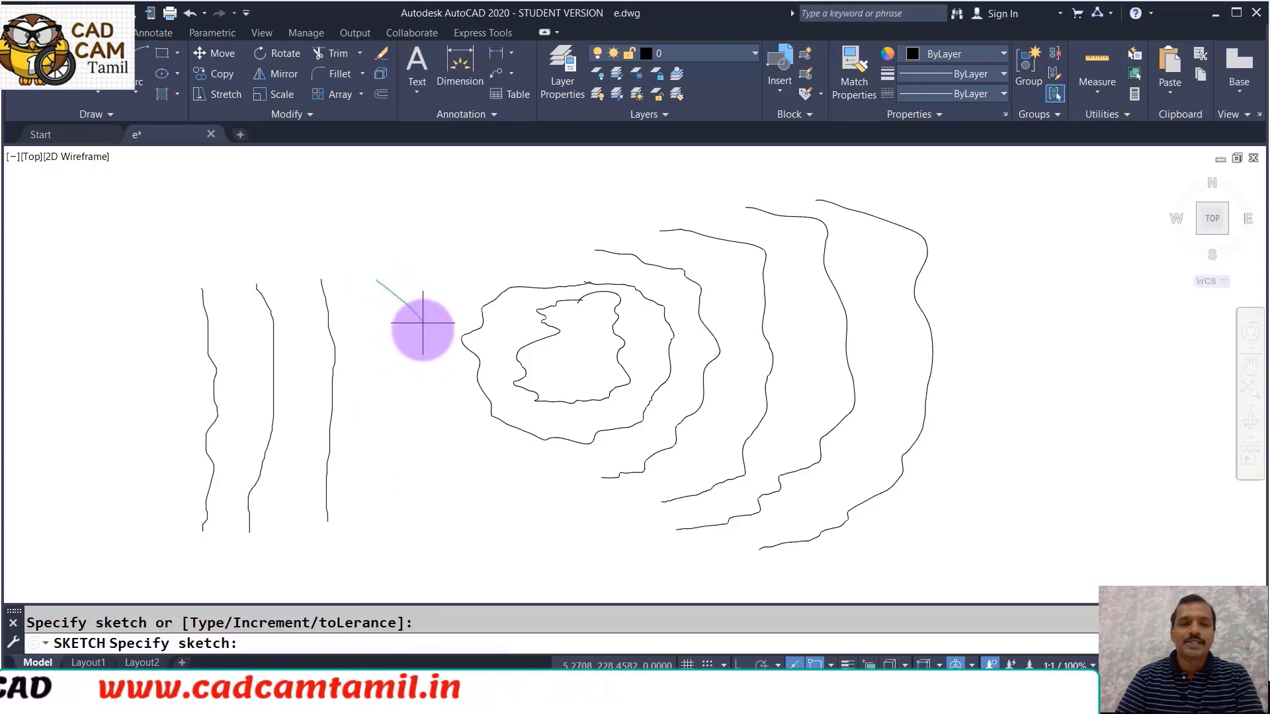
{"action": "left_click", "coordinate": [390, 527]}
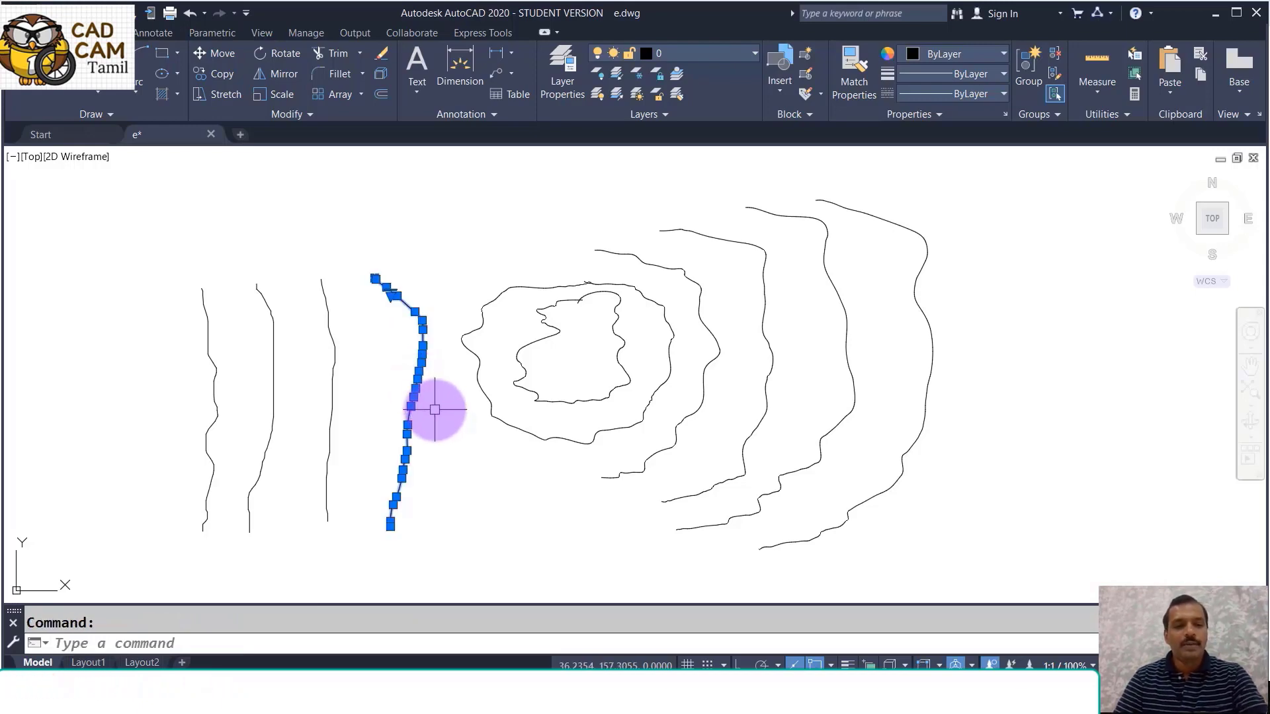
Confirm in the command history that the new line was recorded as a spline
{"action": "key", "text": "F2"}
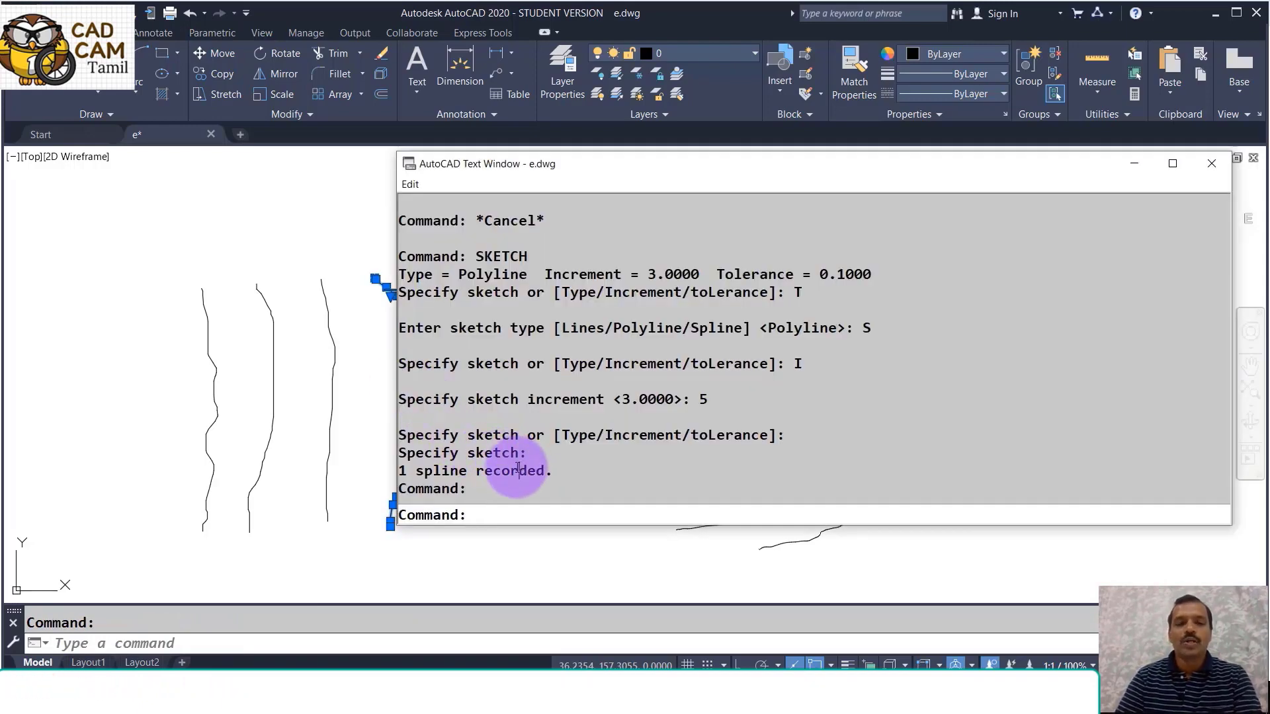
{"action": "left_click_drag", "start_coordinate": [430, 471], "coordinate": [407, 471]}
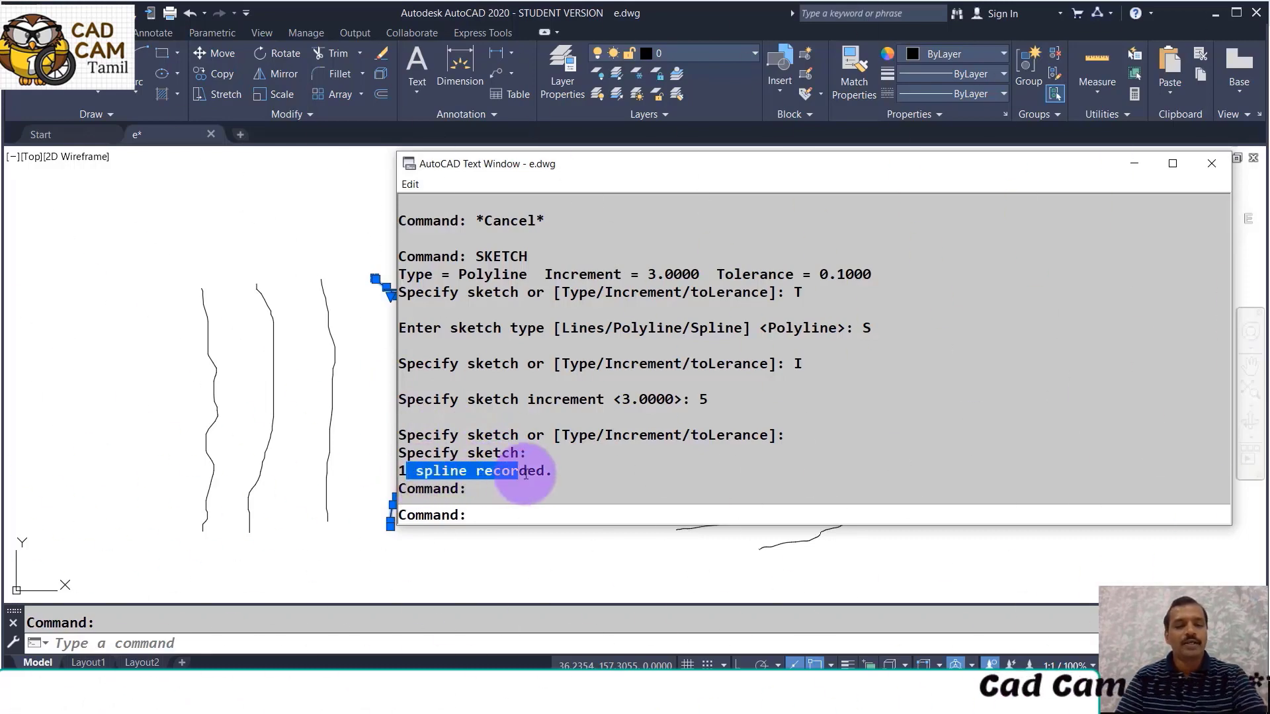
{"action": "key", "text": "F2"}
{"action": "scroll", "coordinate": [388, 295], "scroll_direction": "up", "scroll_amount": 4}
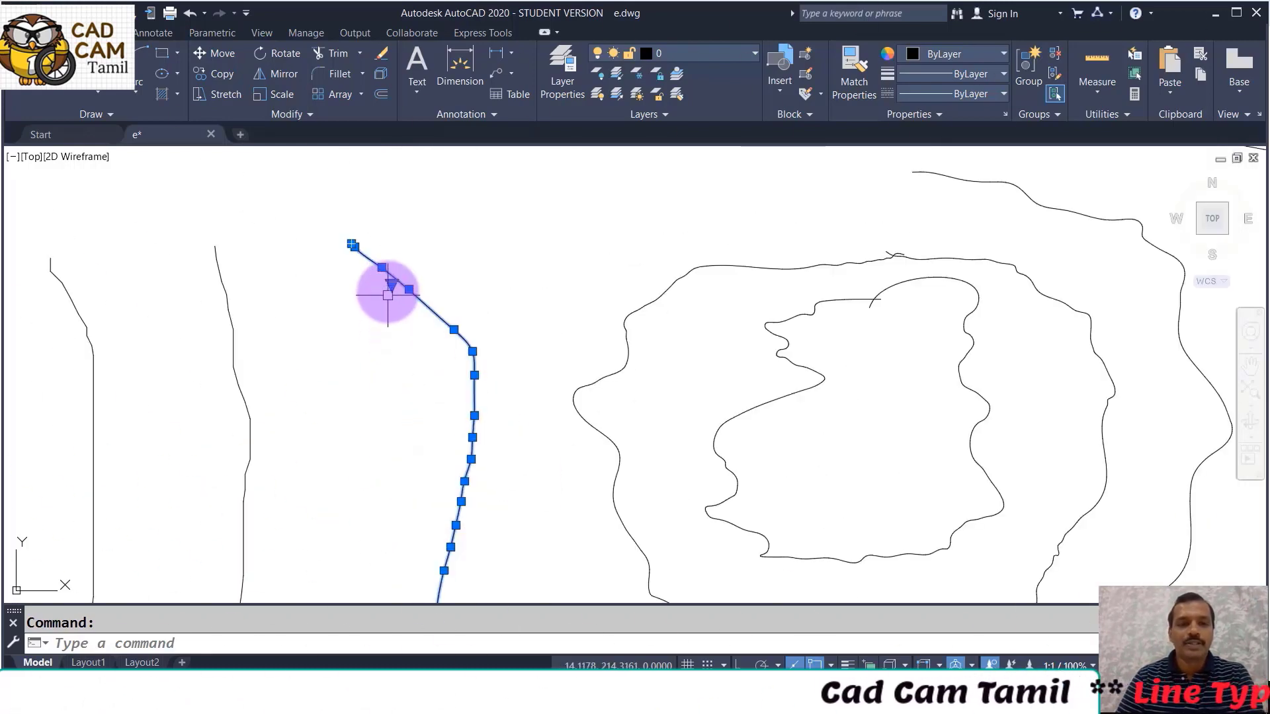
{"action": "scroll", "coordinate": [381, 273], "scroll_direction": "up", "scroll_amount": 3}
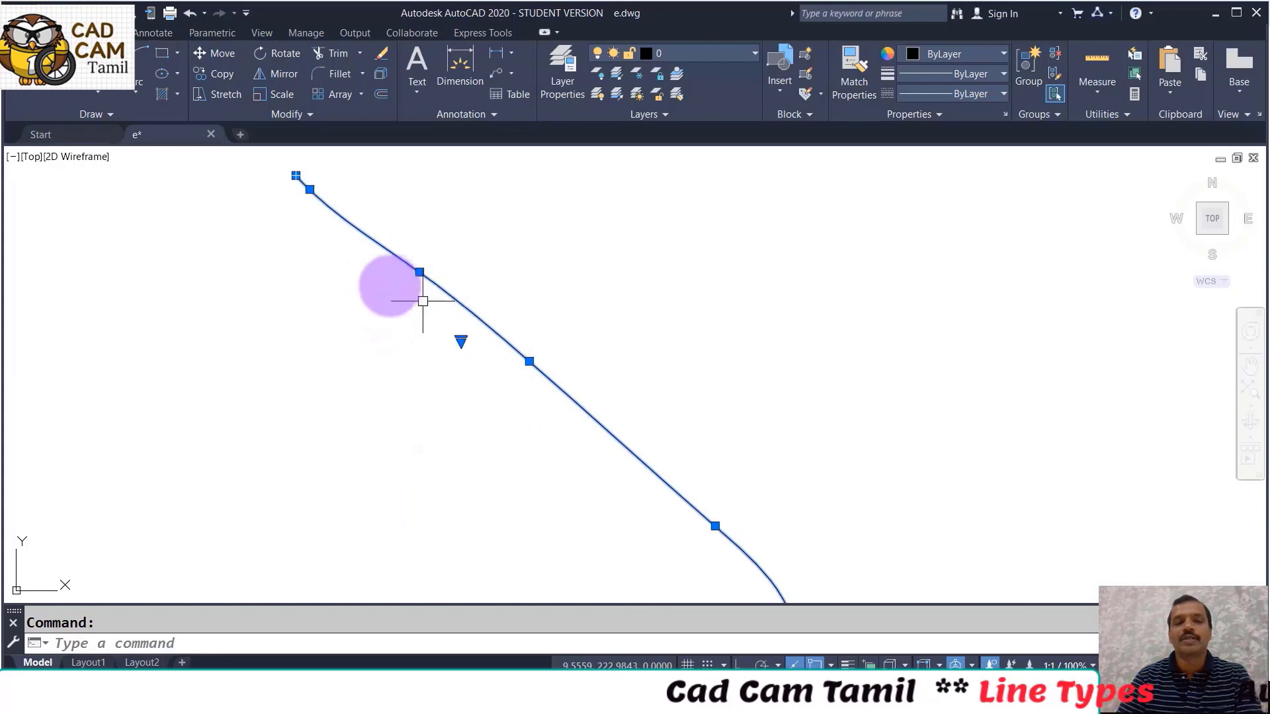
{"action": "scroll", "coordinate": [358, 282], "scroll_direction": "down", "scroll_amount": 4}
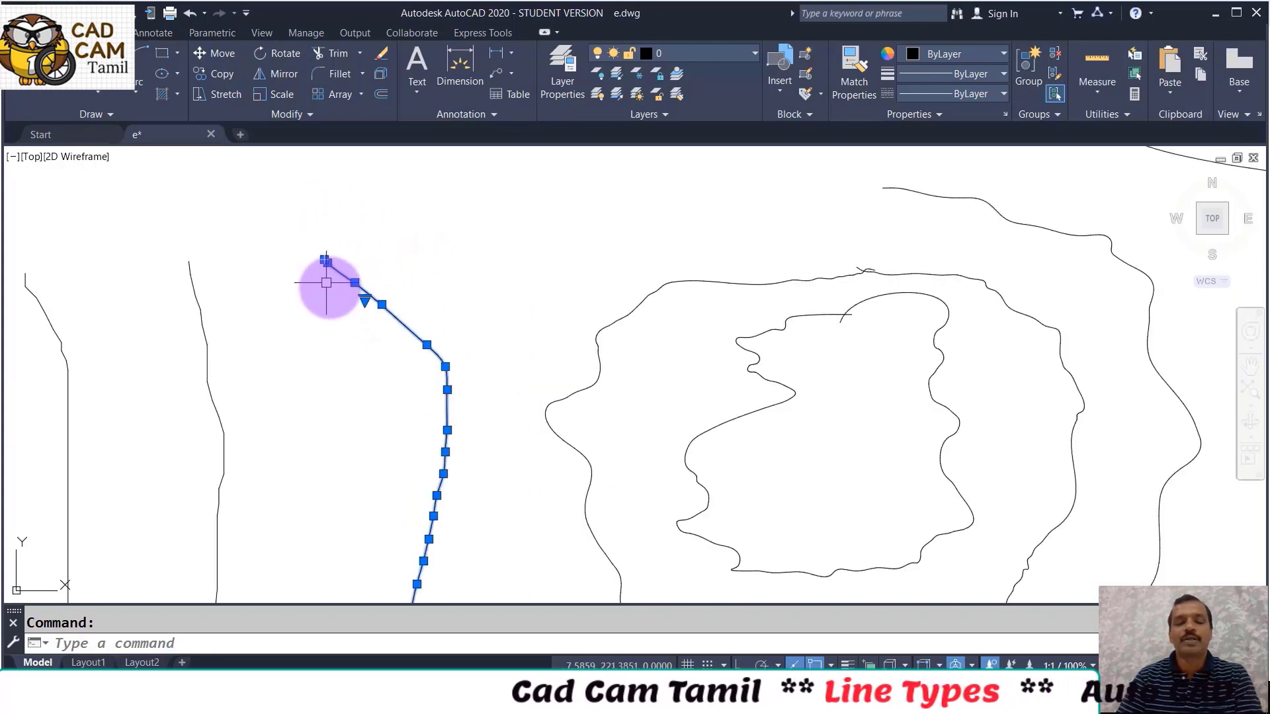
{"action": "scroll", "coordinate": [341, 290], "scroll_direction": "down", "scroll_amount": 3}
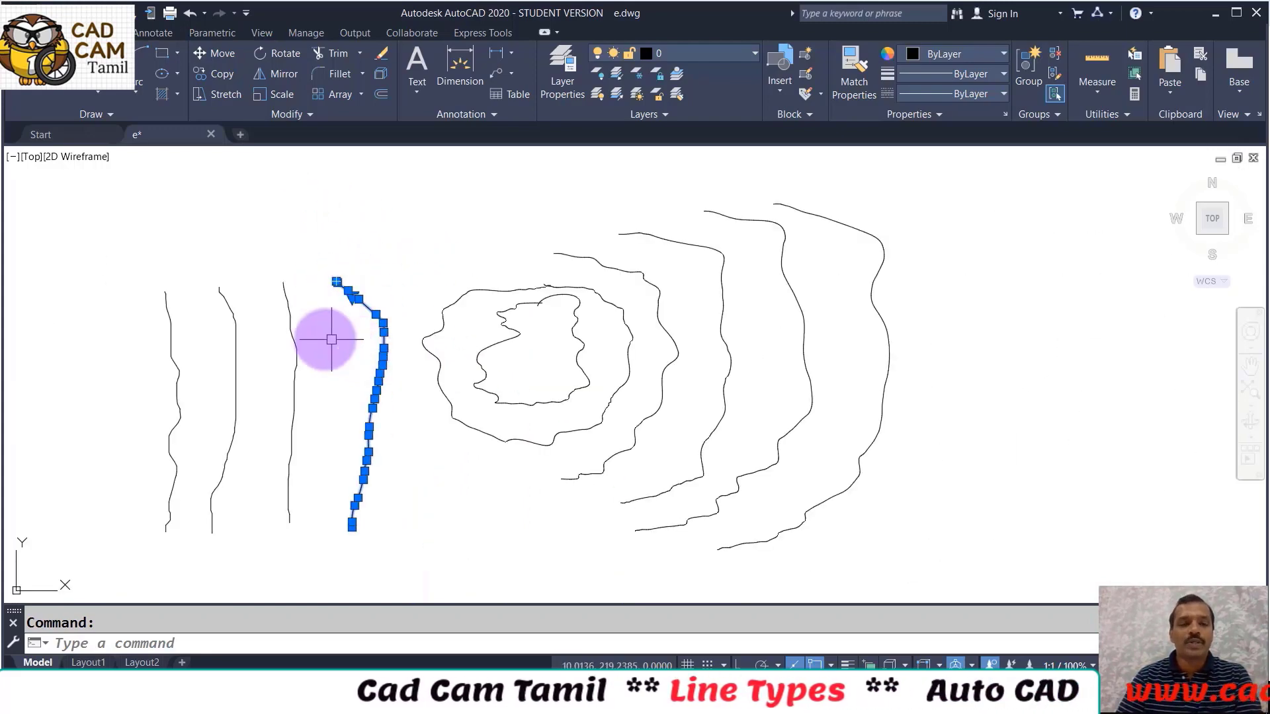
Delete the short straight segment in the second vertical line
{"action": "key", "text": "Escape"}
{"action": "left_click", "coordinate": [293, 340]}
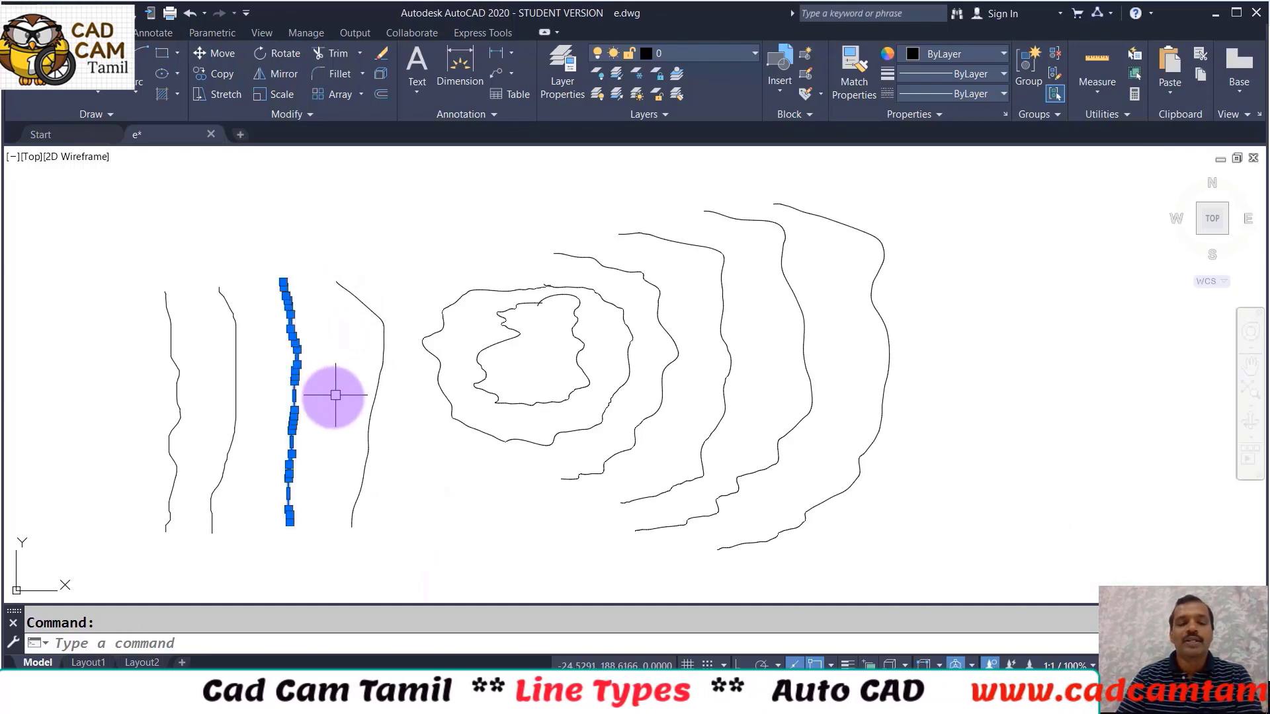
{"action": "key", "text": "Escape"}
{"action": "key", "text": "Escape"}
{"action": "left_click", "coordinate": [236, 368]}
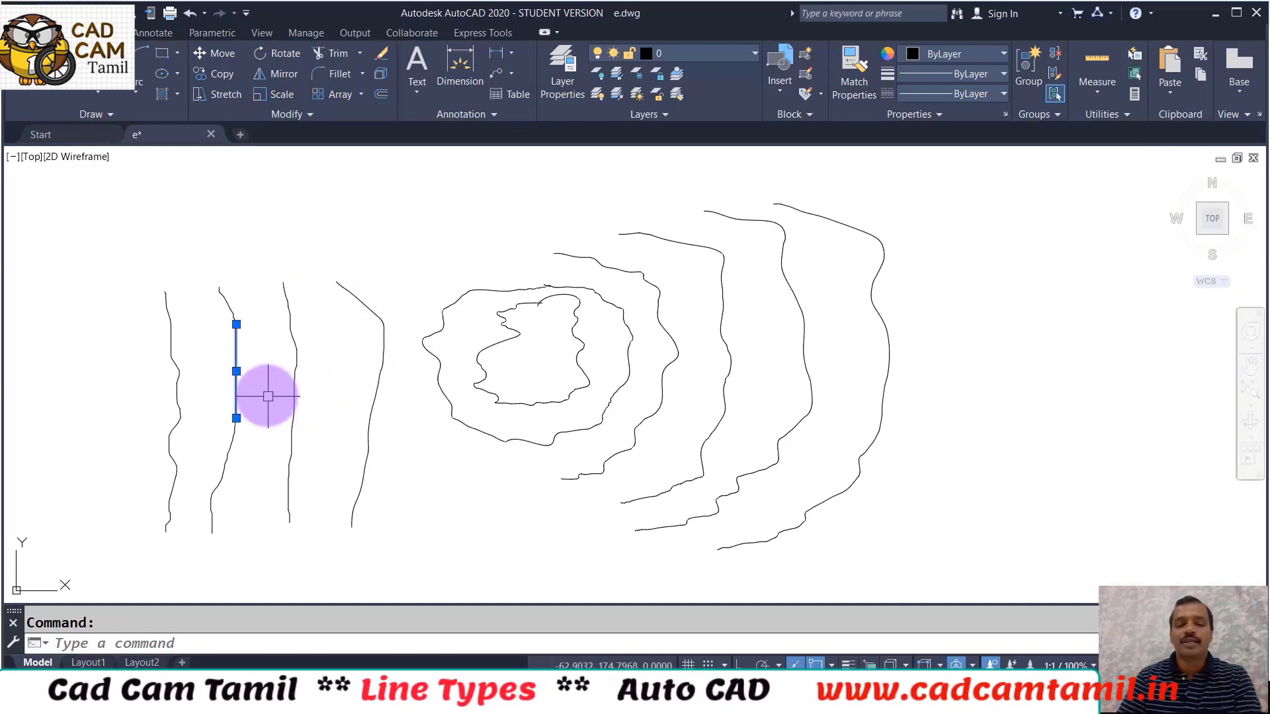
{"action": "key", "text": "Delete"}
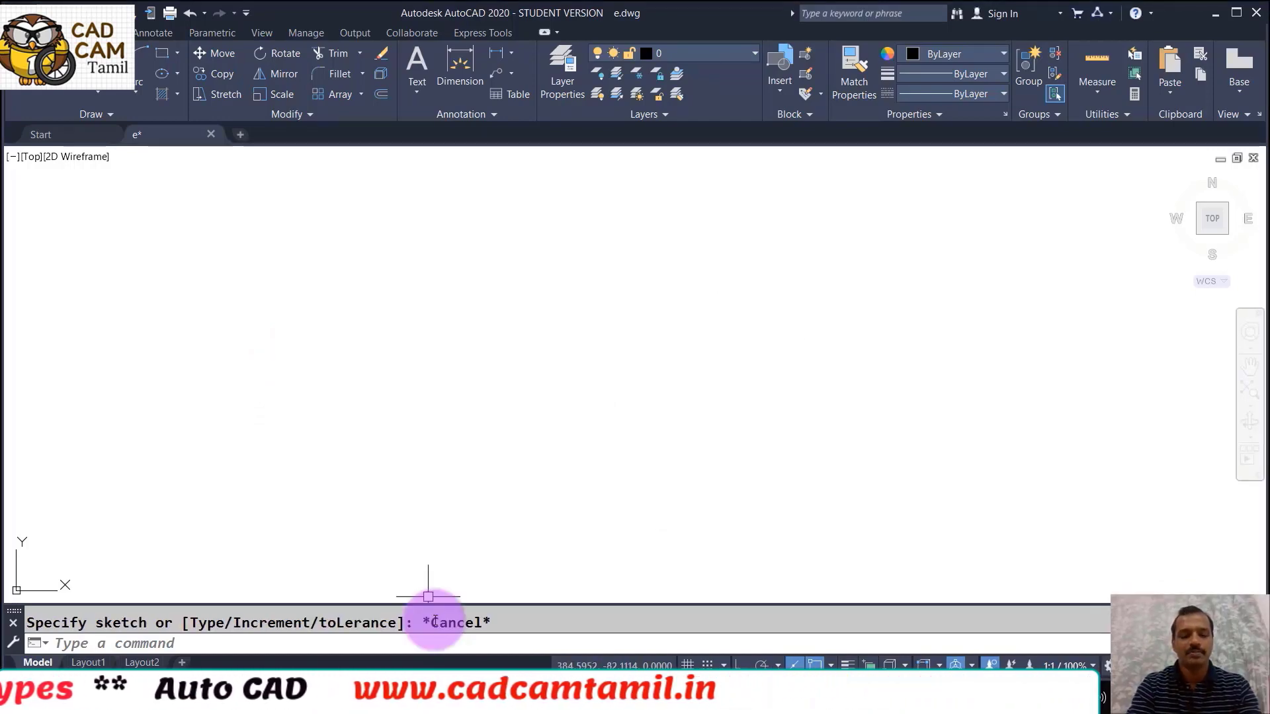
Set the SKETCH fit tolerance to 0.1, then start a new freehand spline stroke
{"action": "type", "text": "sketch"}
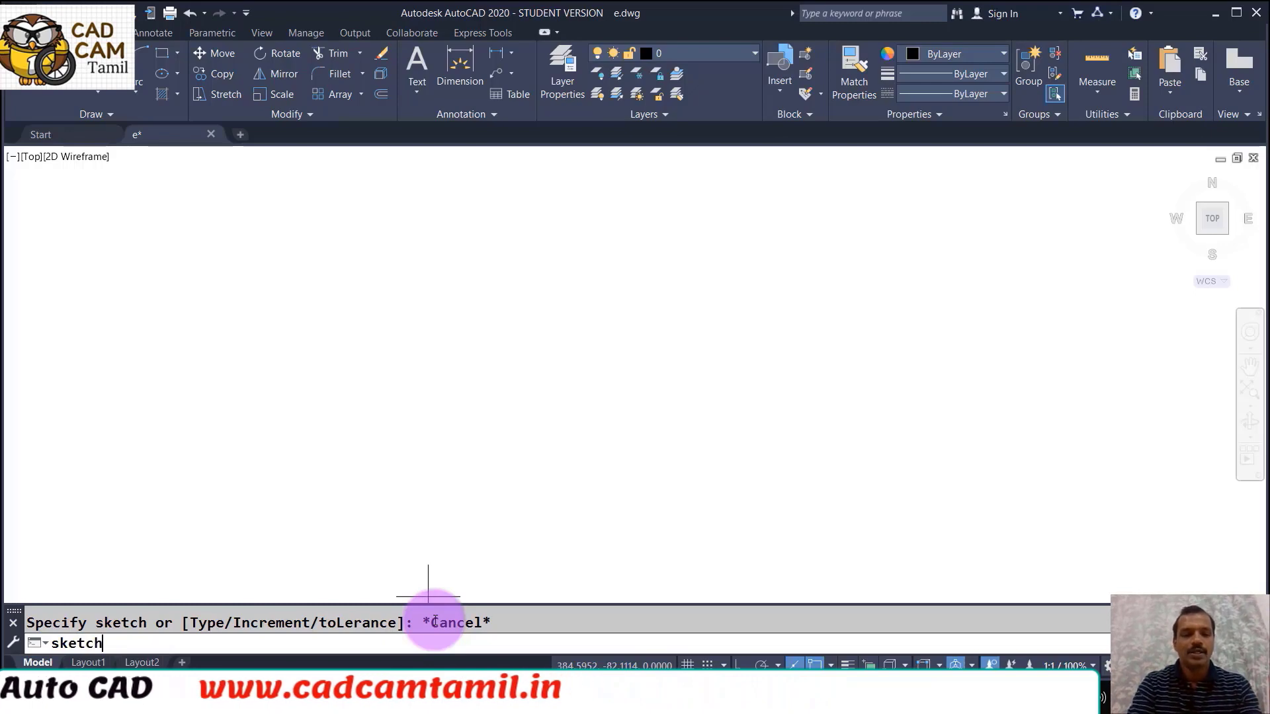
{"action": "key", "text": "Return"}
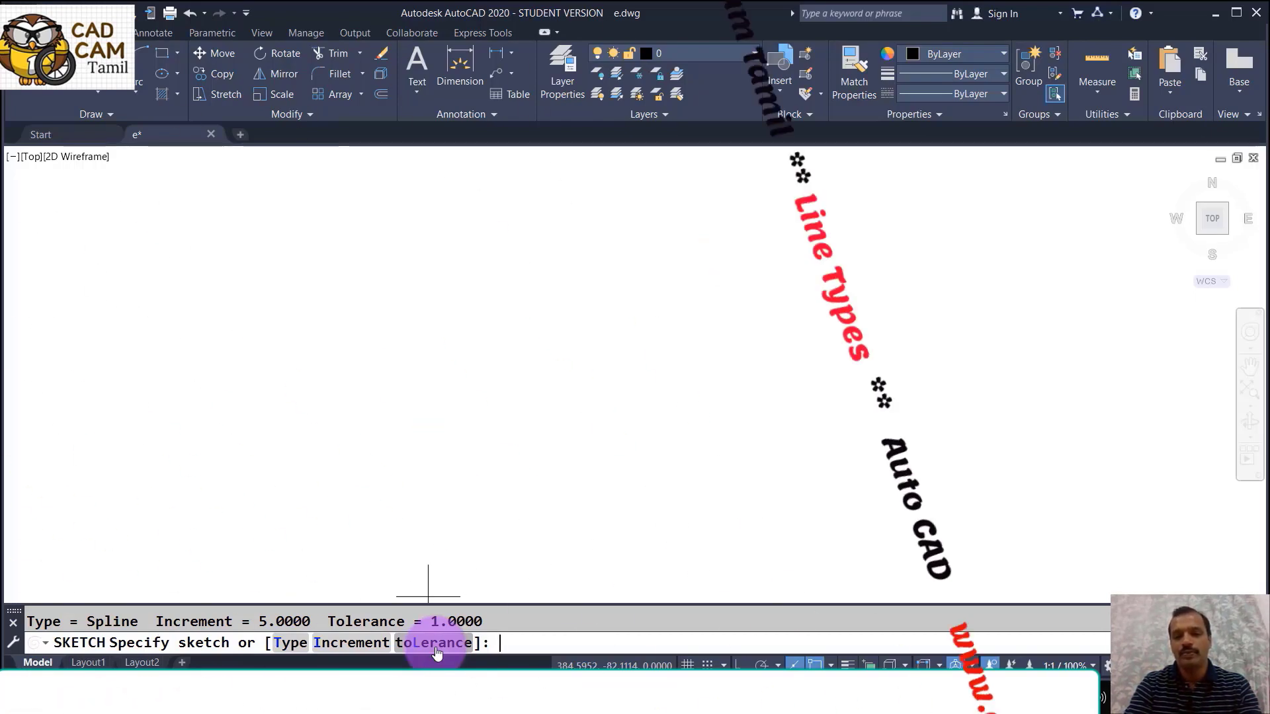
{"action": "left_click", "coordinate": [435, 647]}
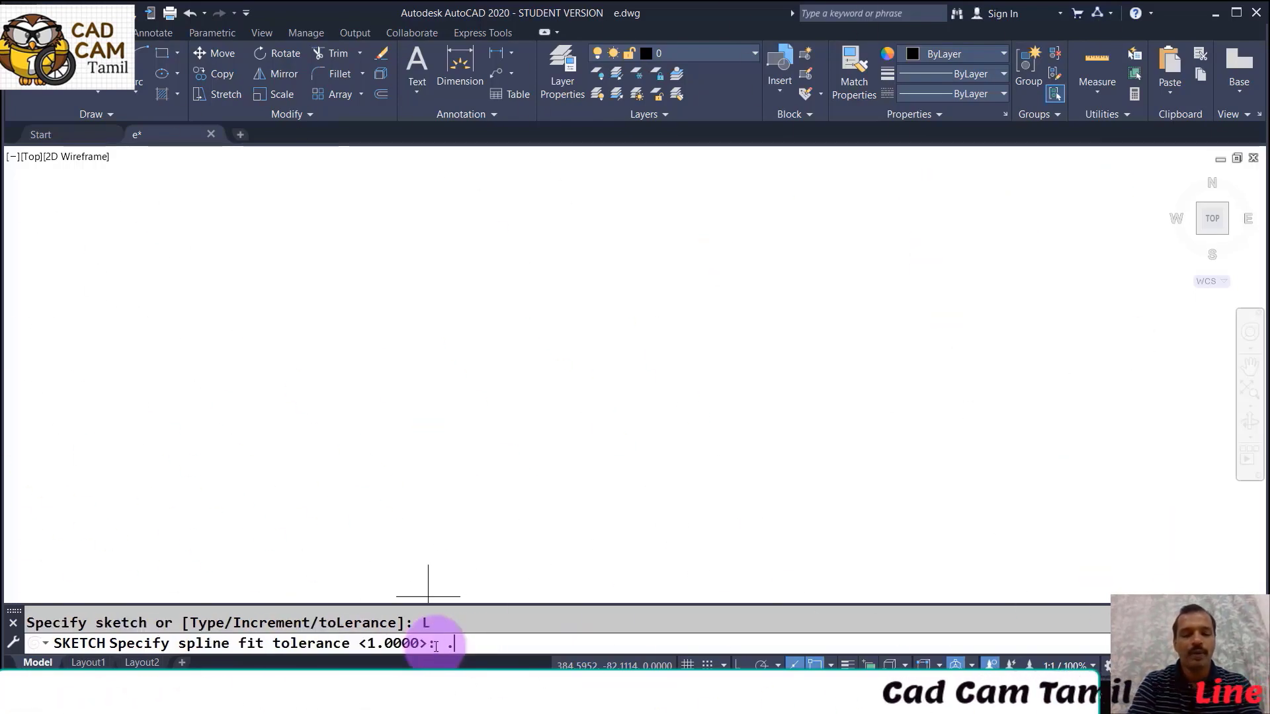
{"action": "type", "text": ".1"}
{"action": "key", "text": "Return"}
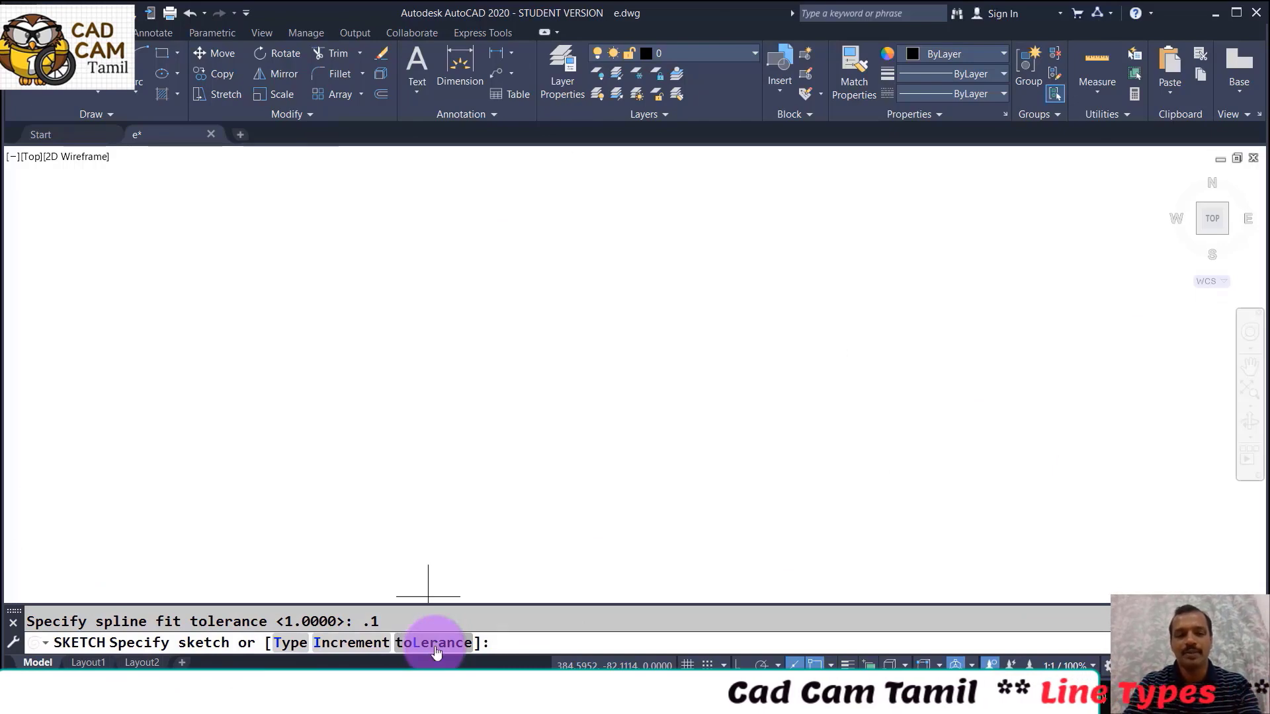
{"action": "left_click", "coordinate": [436, 626]}
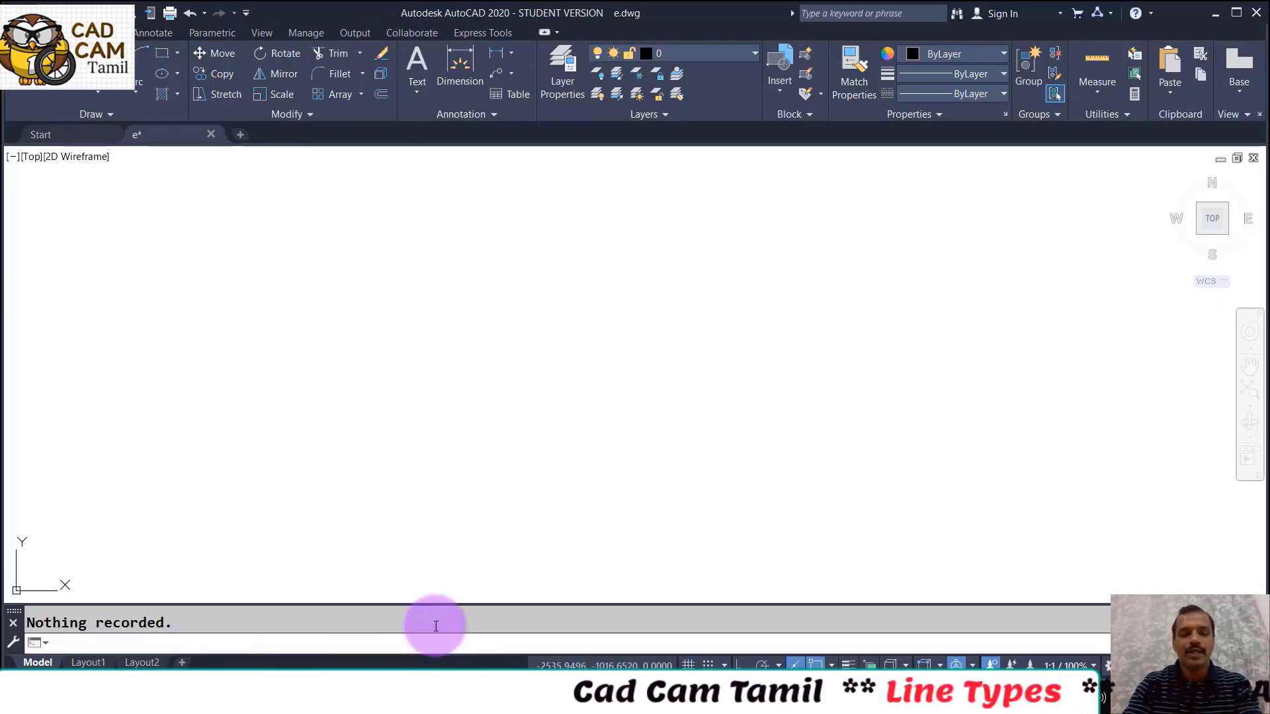
{"action": "key", "text": "Return"}
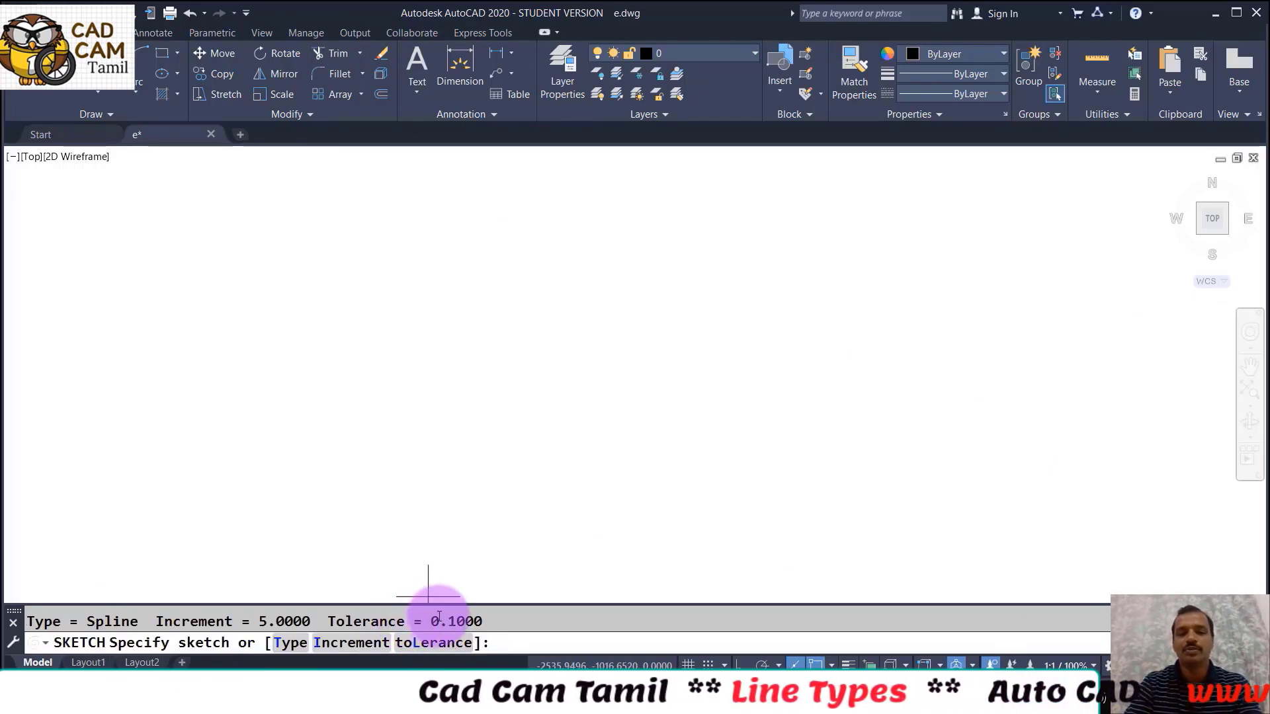
{"action": "left_click", "coordinate": [355, 346]}
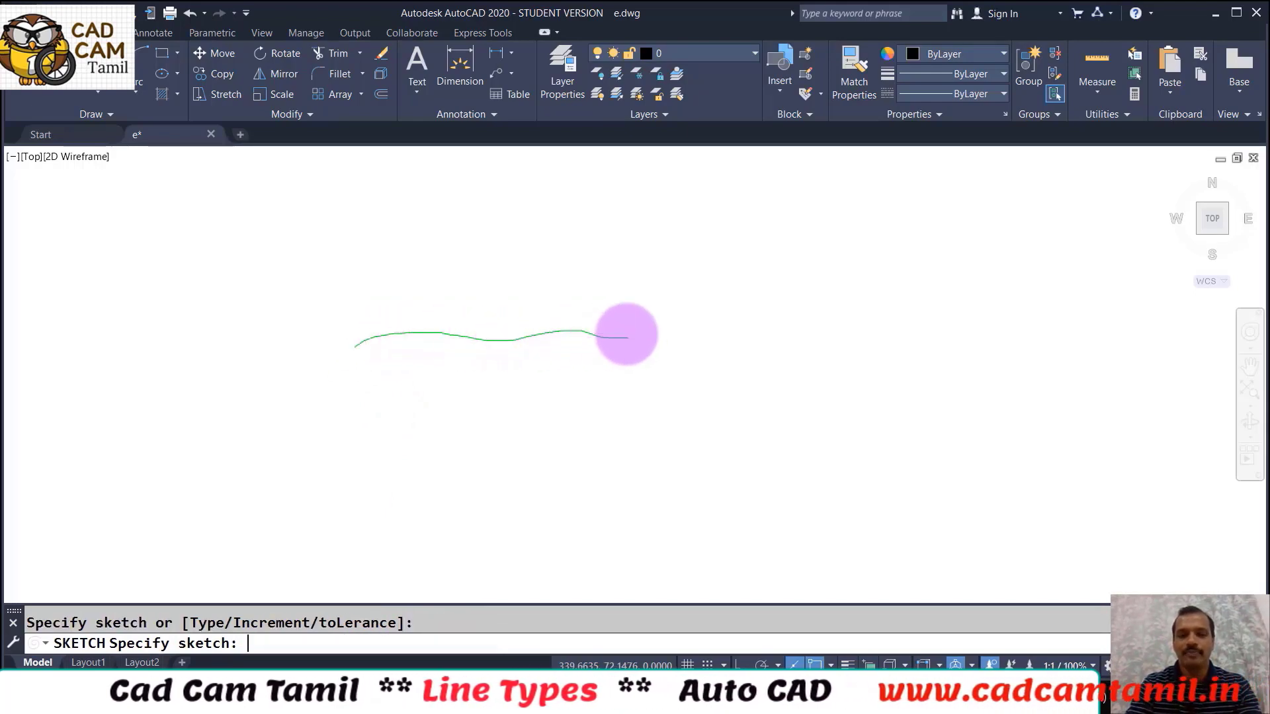
Record the first sketch and restart SKETCH with the fit tolerance set to 1
{"action": "key", "text": "Return"}
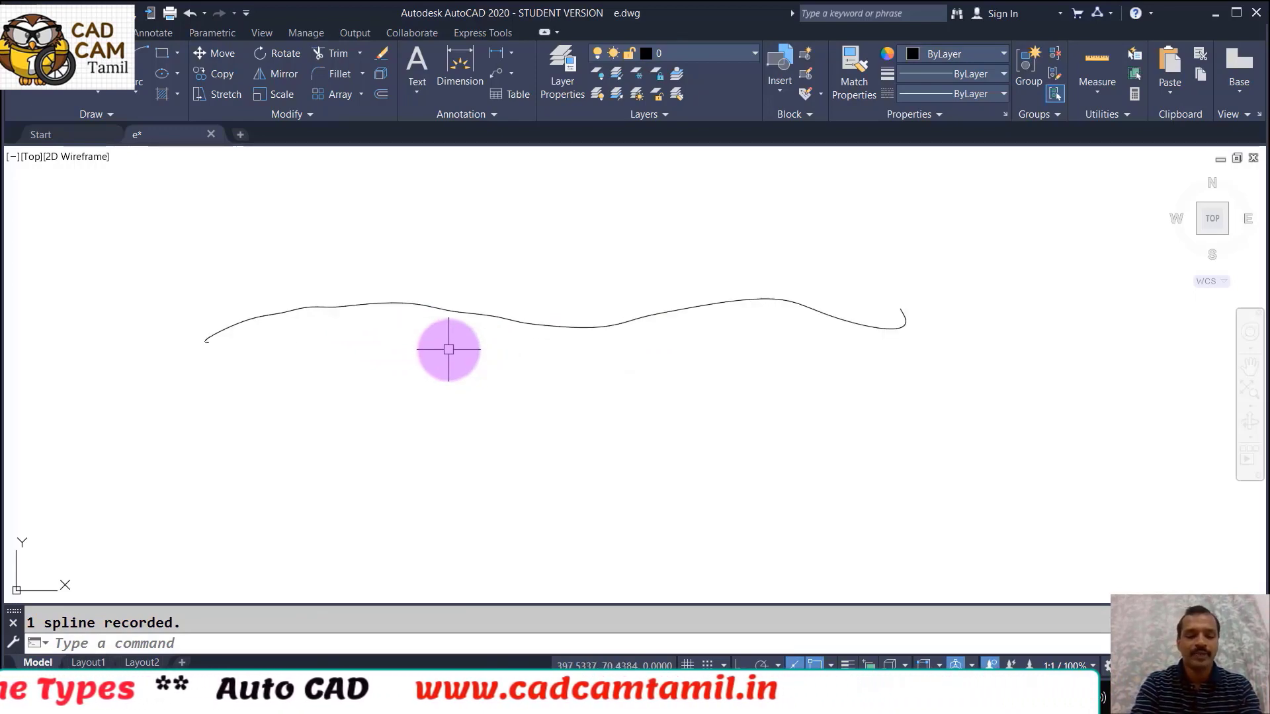
{"action": "key", "text": "Return"}
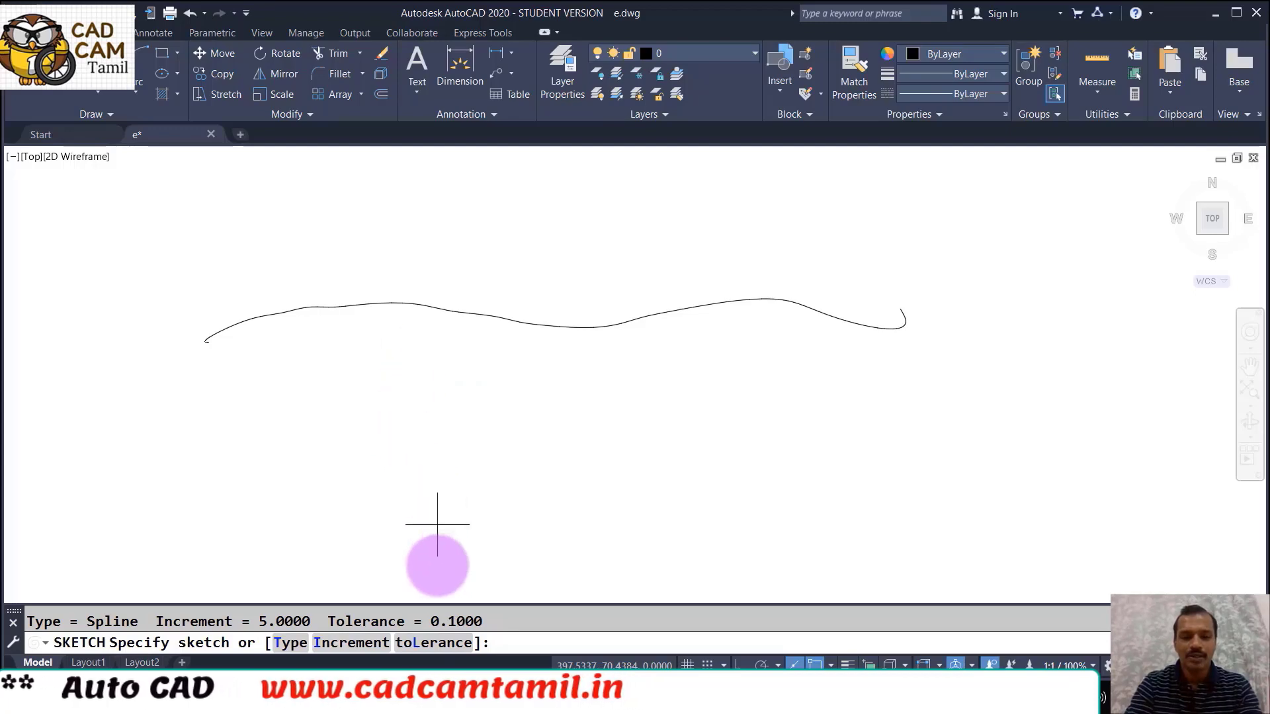
{"action": "type", "text": "L"}
{"action": "key", "text": "Return"}
{"action": "type", "text": "1"}
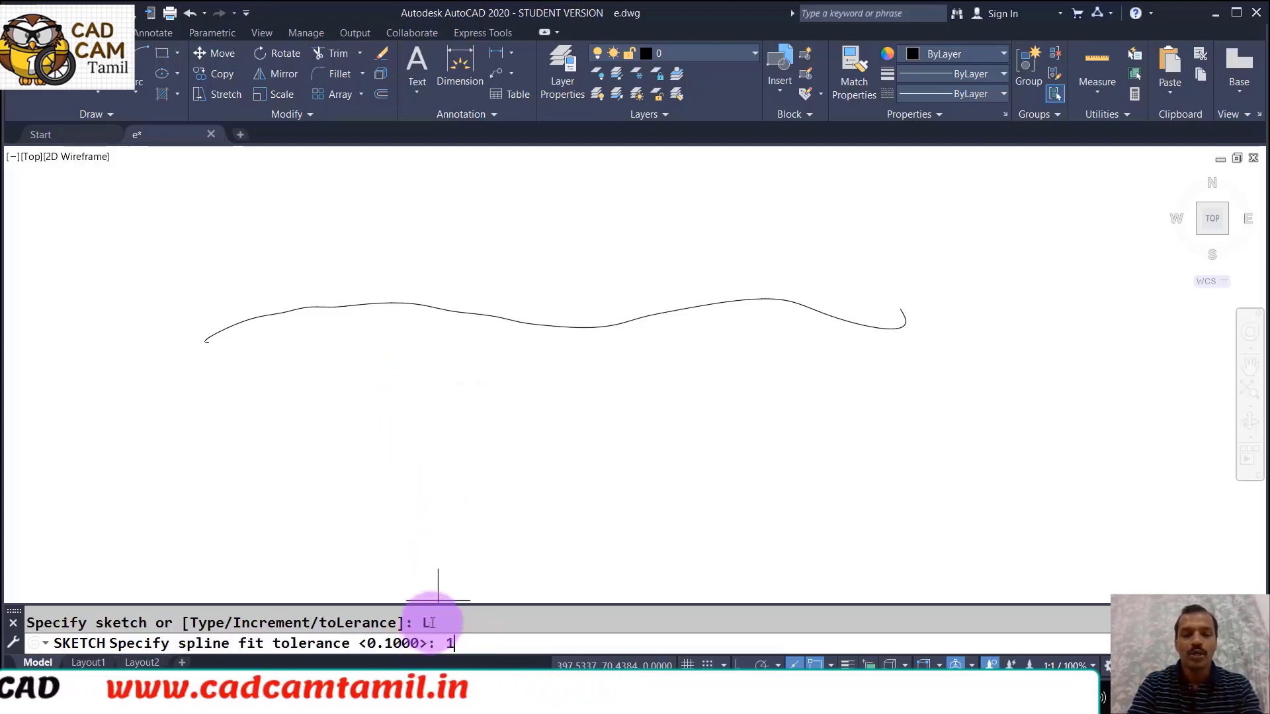
{"action": "key", "text": "Return"}
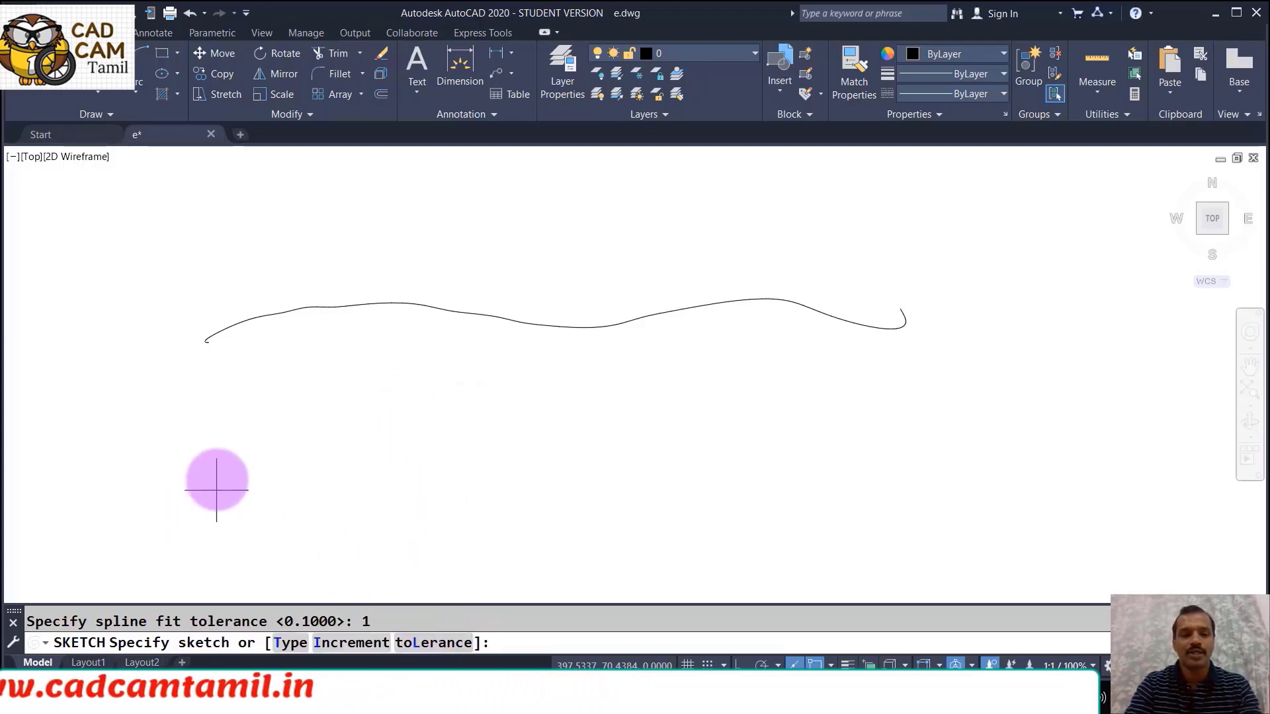
Sketch a second wavy stroke below the first and record it as a spline
{"action": "left_click", "coordinate": [214, 395]}
{"action": "mouse_move", "coordinate": [214, 396]}
{"action": "left_mouse_down"}
{"action": "mouse_move", "coordinate": [365, 384]}
{"action": "mouse_move", "coordinate": [581, 416]}
{"action": "mouse_move", "coordinate": [762, 385]}
{"action": "mouse_move", "coordinate": [884, 400]}
{"action": "left_mouse_up"}
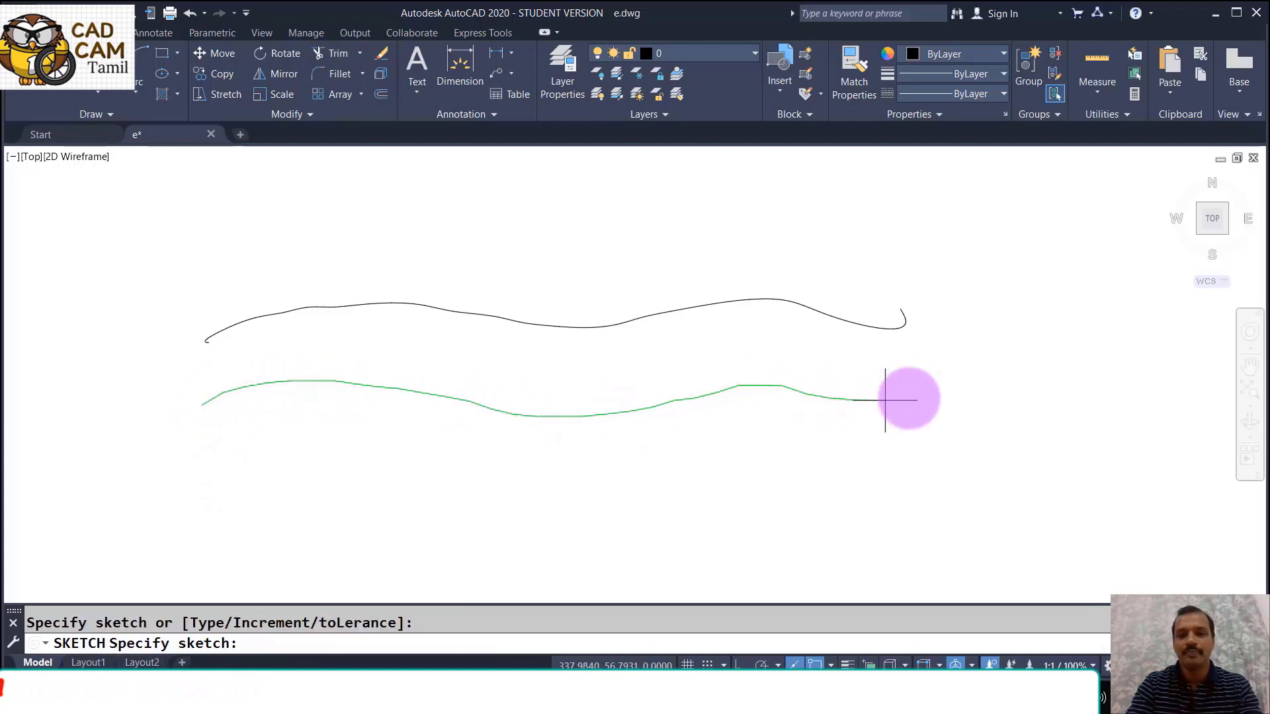
{"action": "key", "text": "Return"}
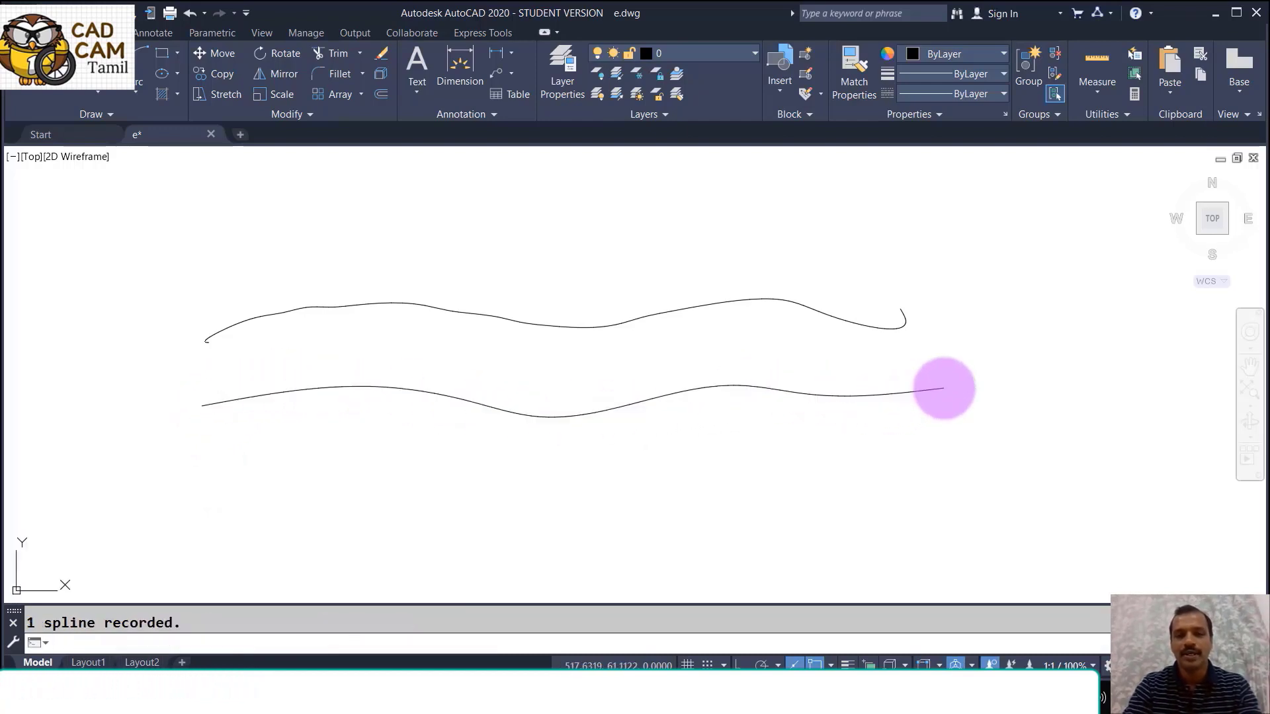
{"action": "type", "text": "z"}
{"action": "key", "text": "Return"}
{"action": "type", "text": "e"}
{"action": "key", "text": "Return"}
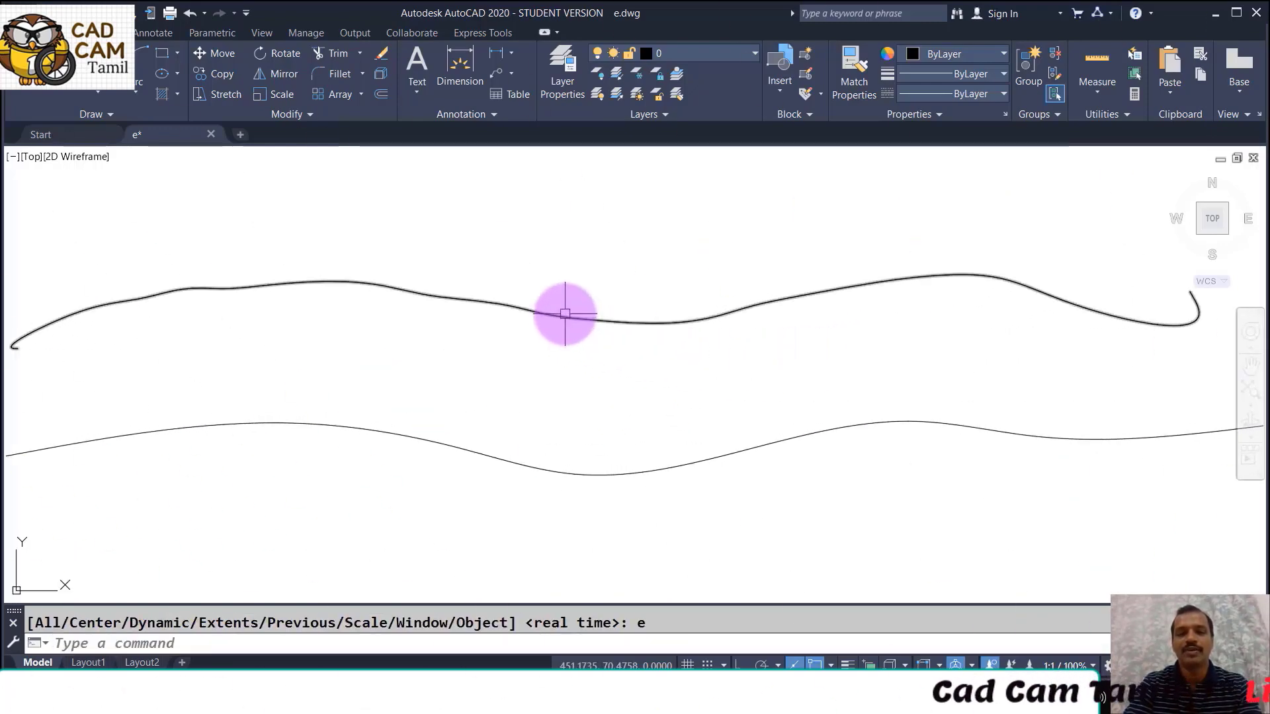
{"action": "left_click", "coordinate": [565, 313]}
{"action": "left_click", "coordinate": [557, 475]}
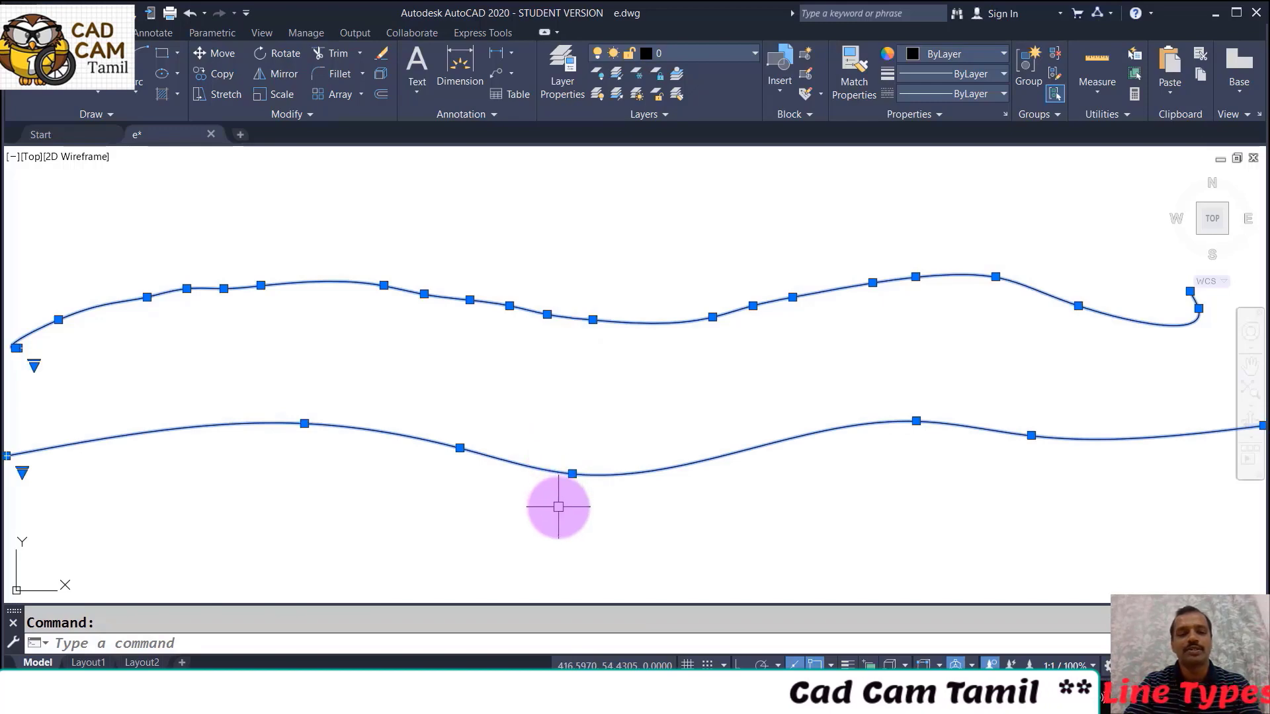
{"action": "key", "text": "Escape"}
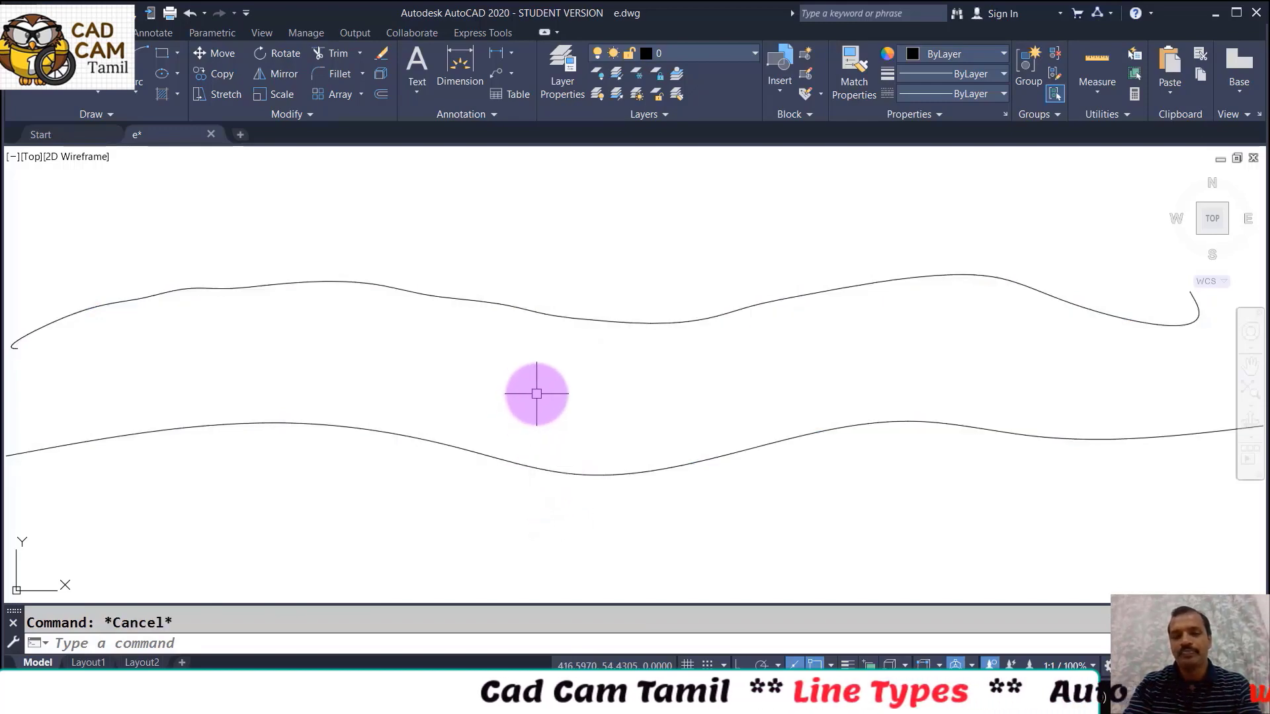
{"action": "scroll", "coordinate": [498, 354], "scroll_direction": "down", "scroll_amount": 2}
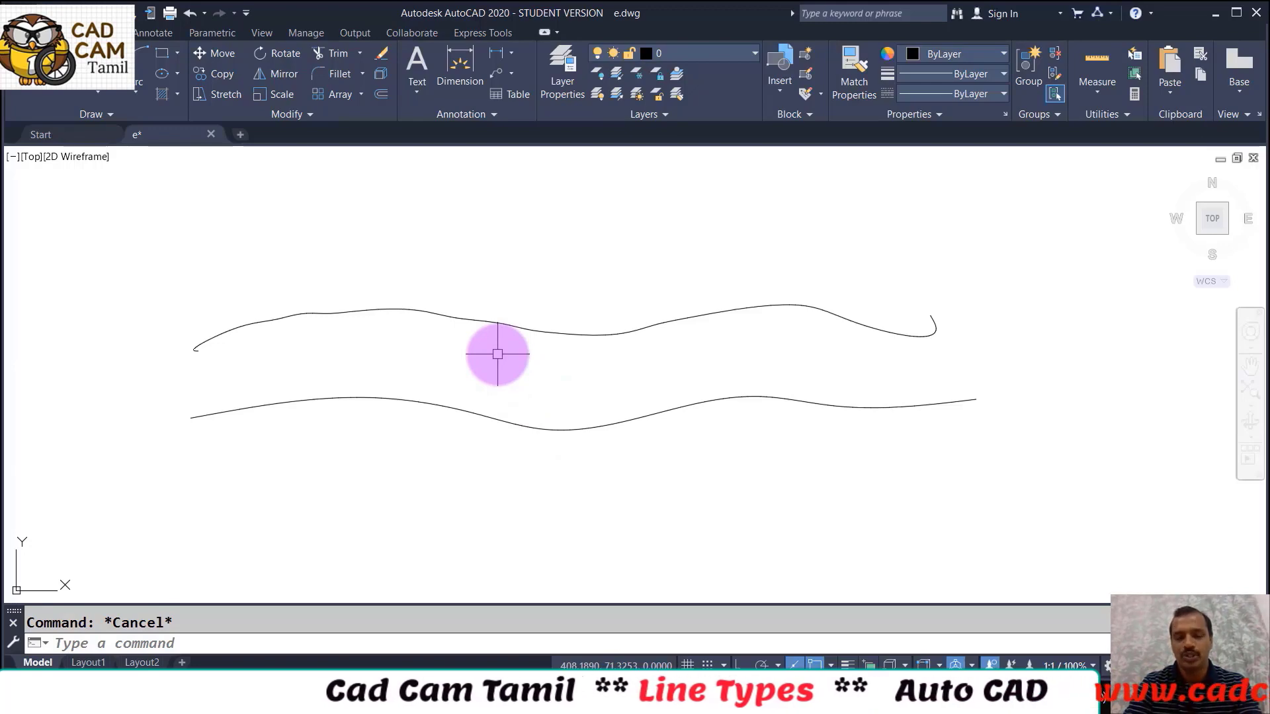
Crossing-select both wavy splines and delete them
{"action": "left_click", "coordinate": [1013, 420]}
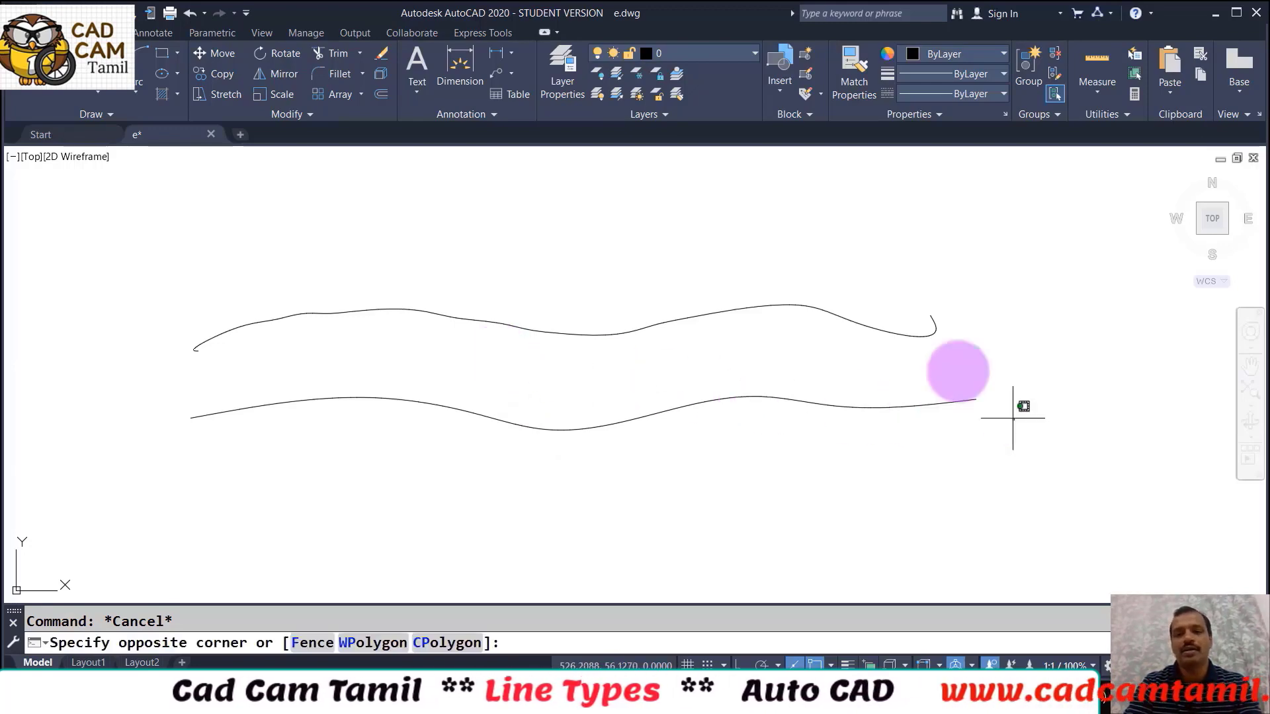
{"action": "left_click", "coordinate": [183, 242]}
{"action": "key", "text": "Delete"}
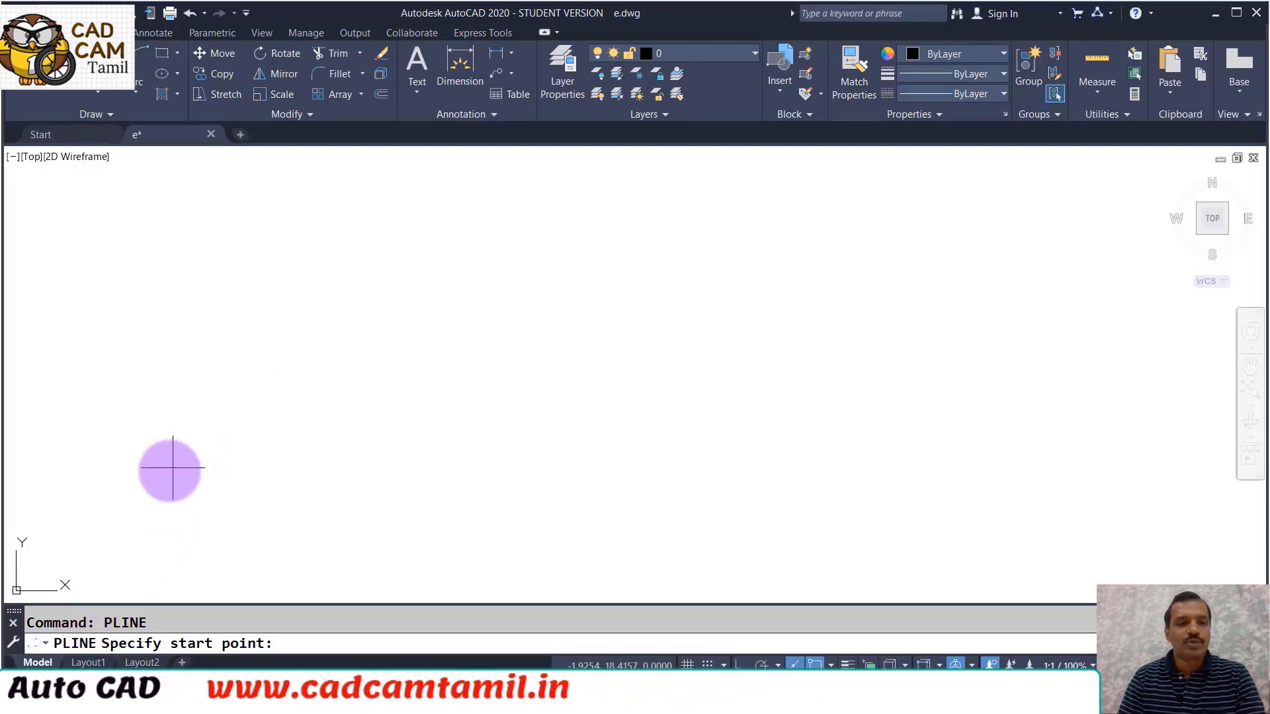
Draw a zigzag polyline with three peaks from the lower left
{"action": "left_click", "coordinate": [155, 478]}
{"action": "left_click", "coordinate": [201, 336]}
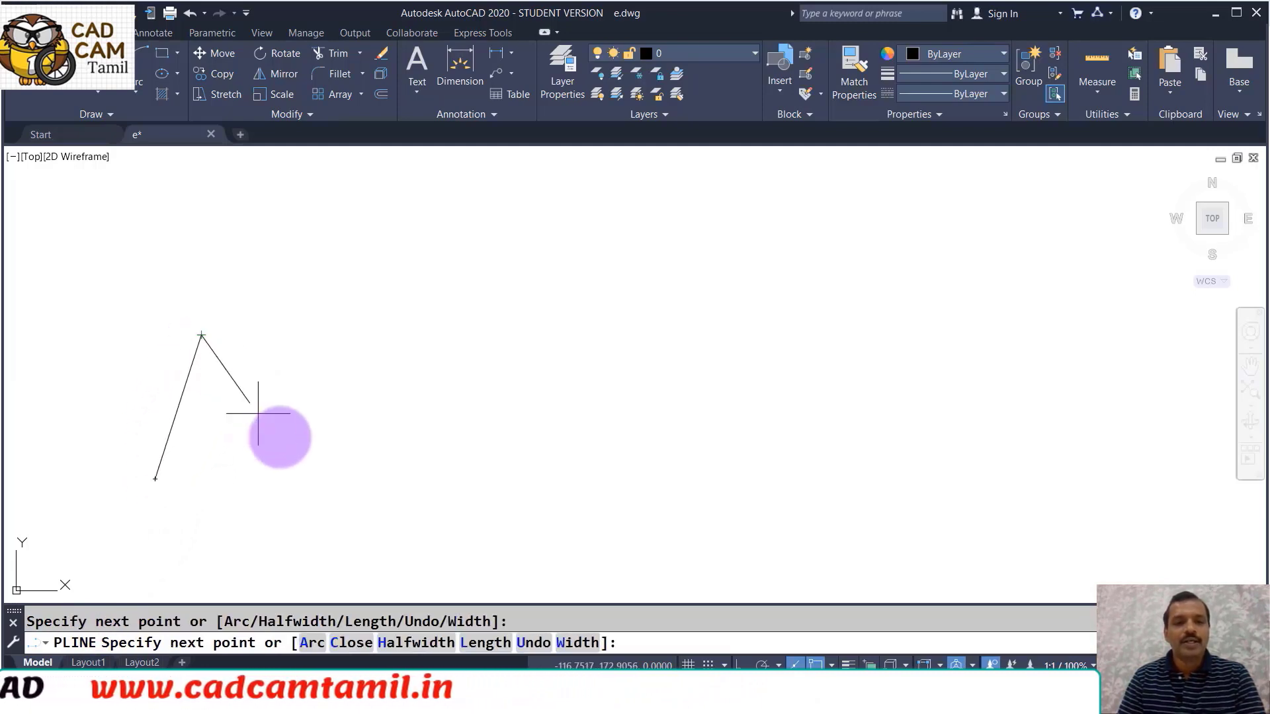
{"action": "left_click", "coordinate": [323, 478]}
{"action": "left_click", "coordinate": [404, 323]}
{"action": "left_click", "coordinate": [497, 432]}
{"action": "left_click", "coordinate": [539, 291]}
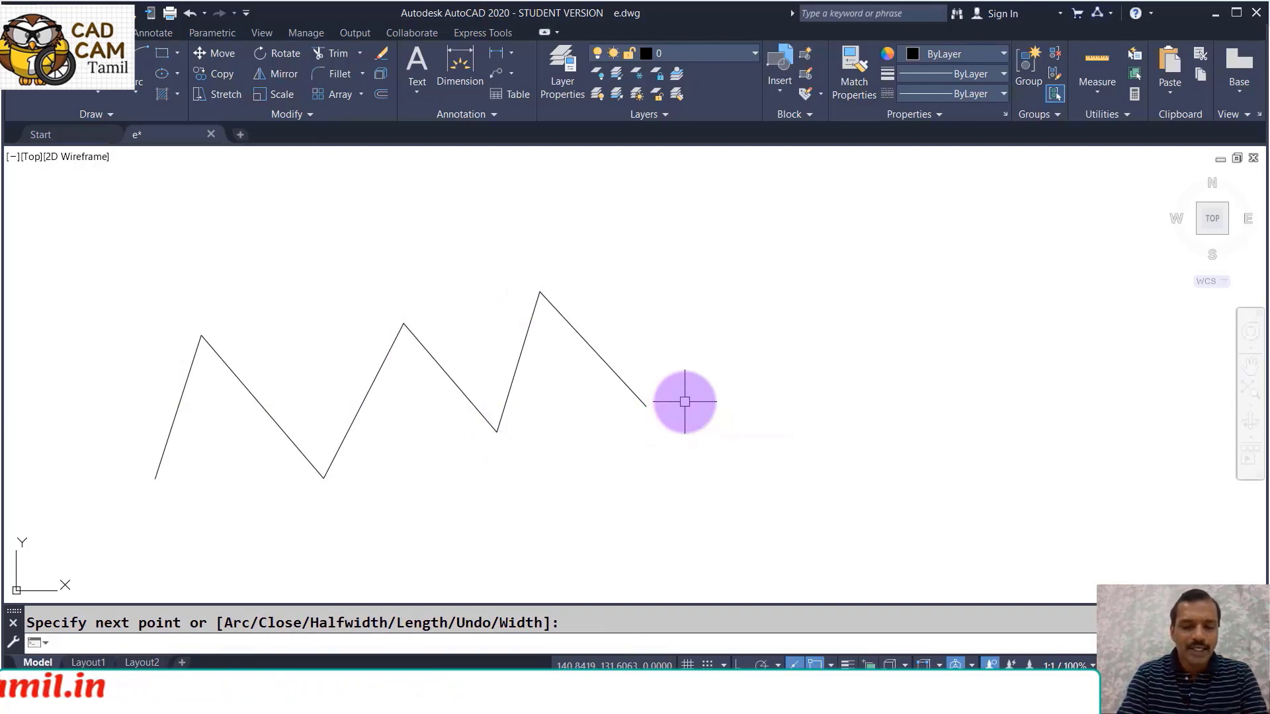
Draw a matching zigzag of separate LINE segments just above the polyline
{"action": "type", "text": "lin"}
{"action": "key", "text": "Return"}
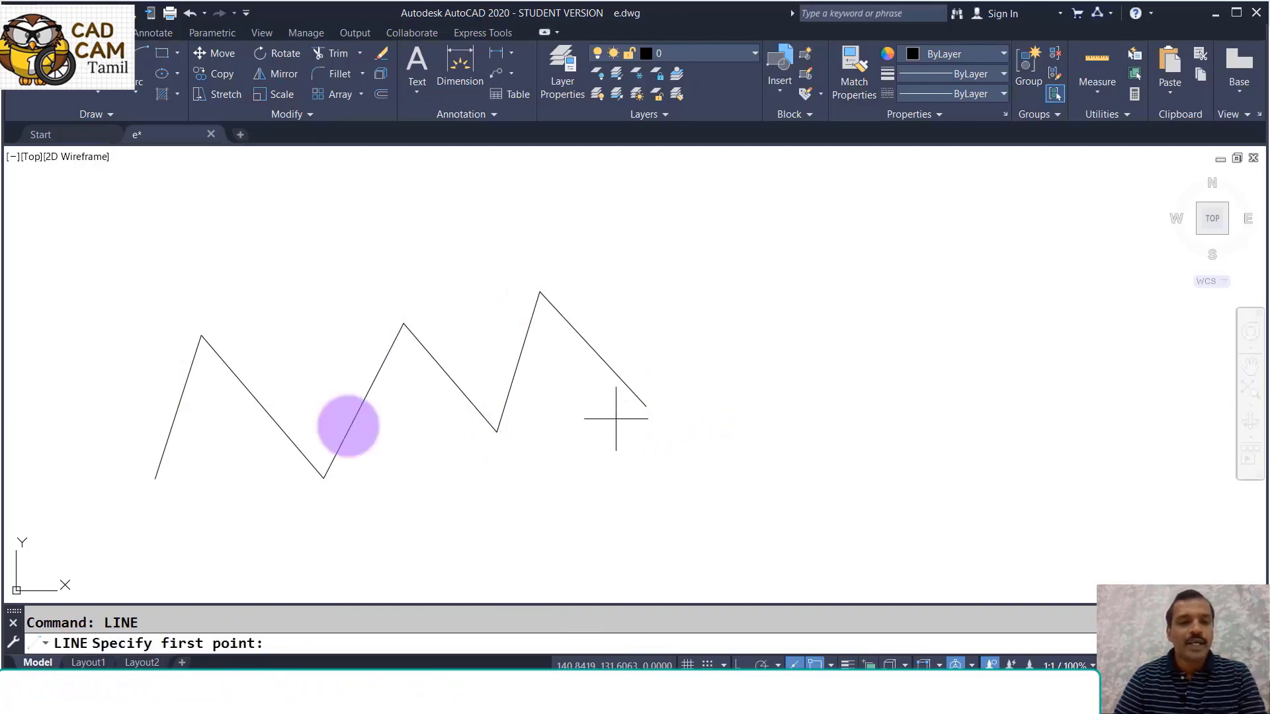
{"action": "left_click", "coordinate": [109, 444]}
{"action": "left_click", "coordinate": [215, 269]}
{"action": "left_click", "coordinate": [296, 369]}
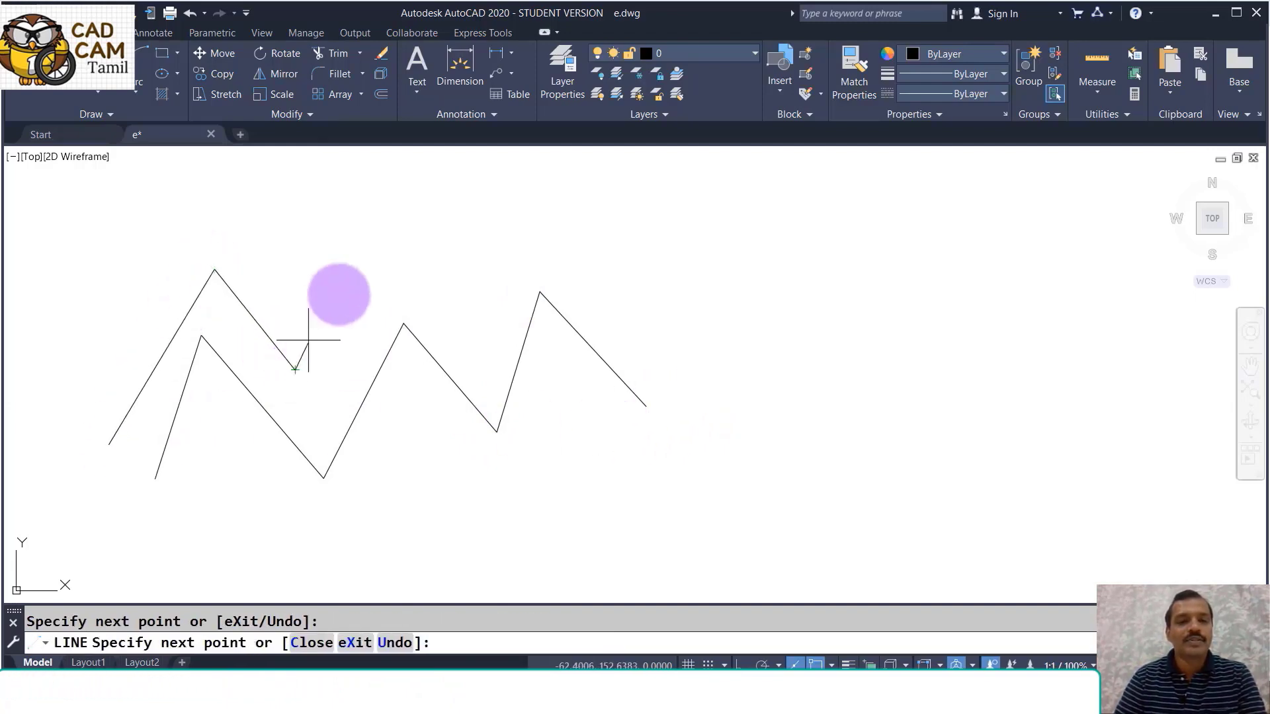
{"action": "left_click", "coordinate": [405, 227]}
{"action": "left_click", "coordinate": [478, 324]}
{"action": "left_click", "coordinate": [518, 230]}
{"action": "left_click", "coordinate": [639, 306]}
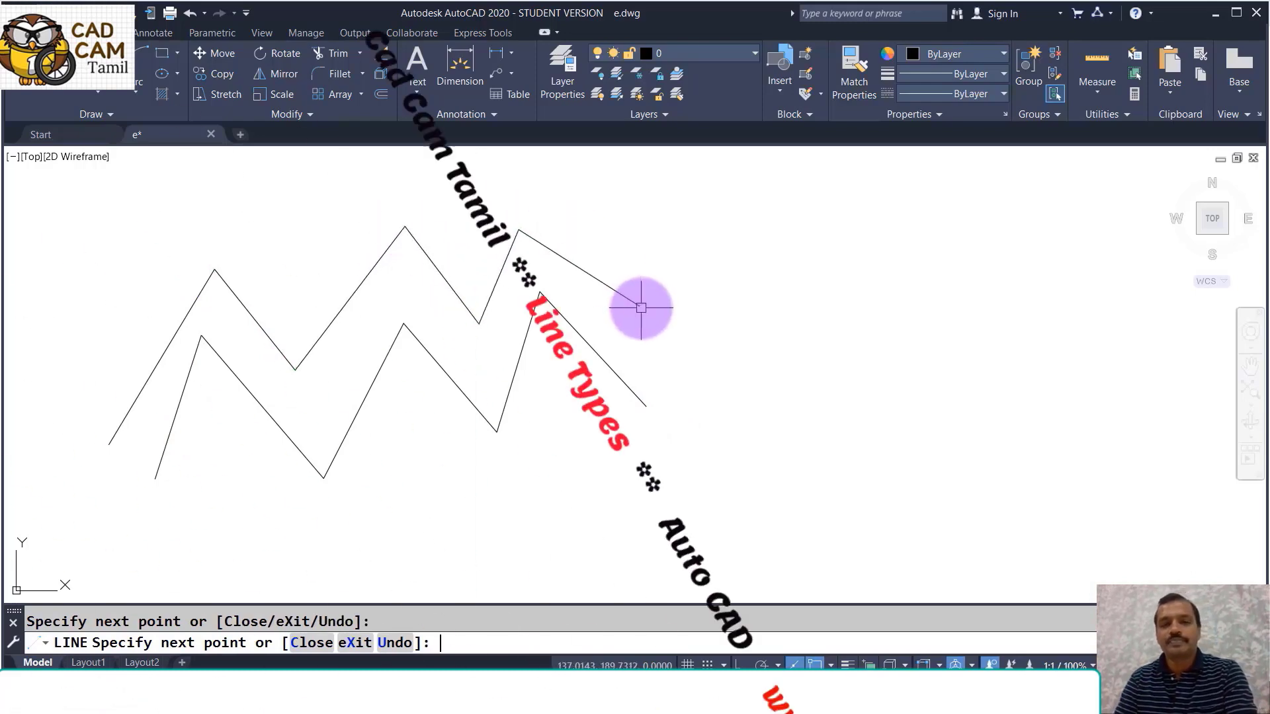
{"action": "key", "text": "Return"}
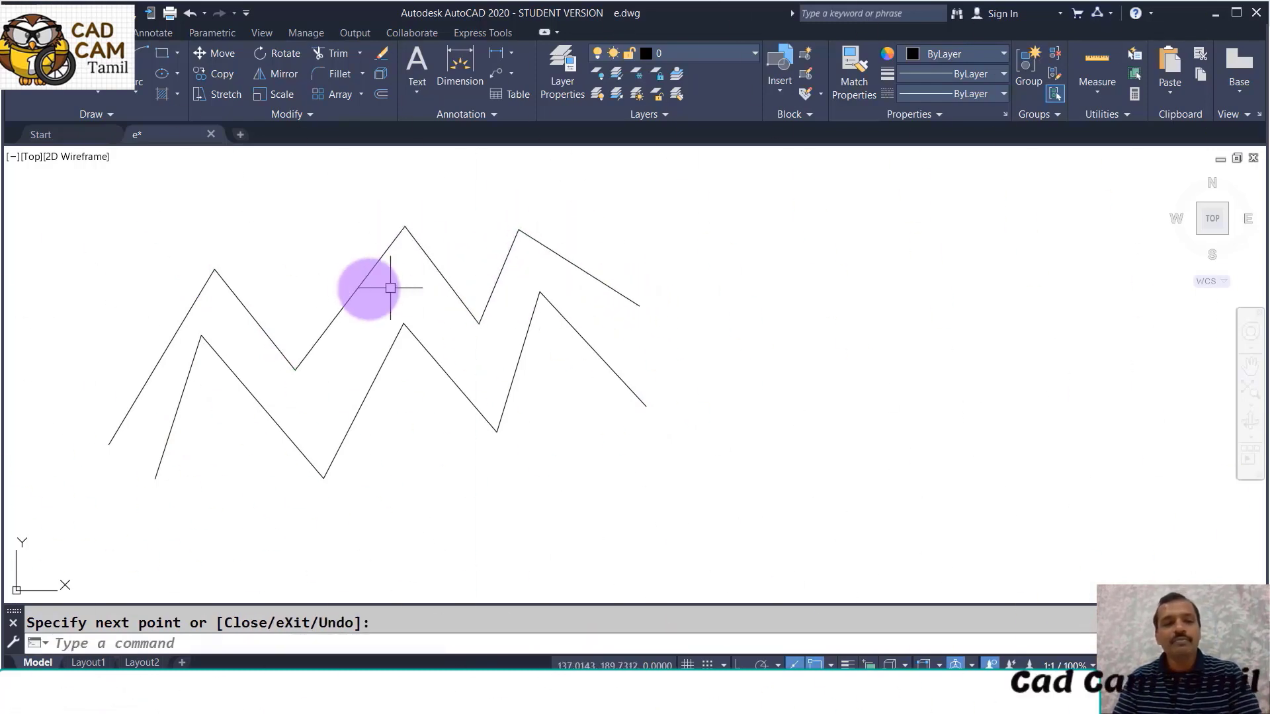
{"action": "left_click", "coordinate": [180, 319]}
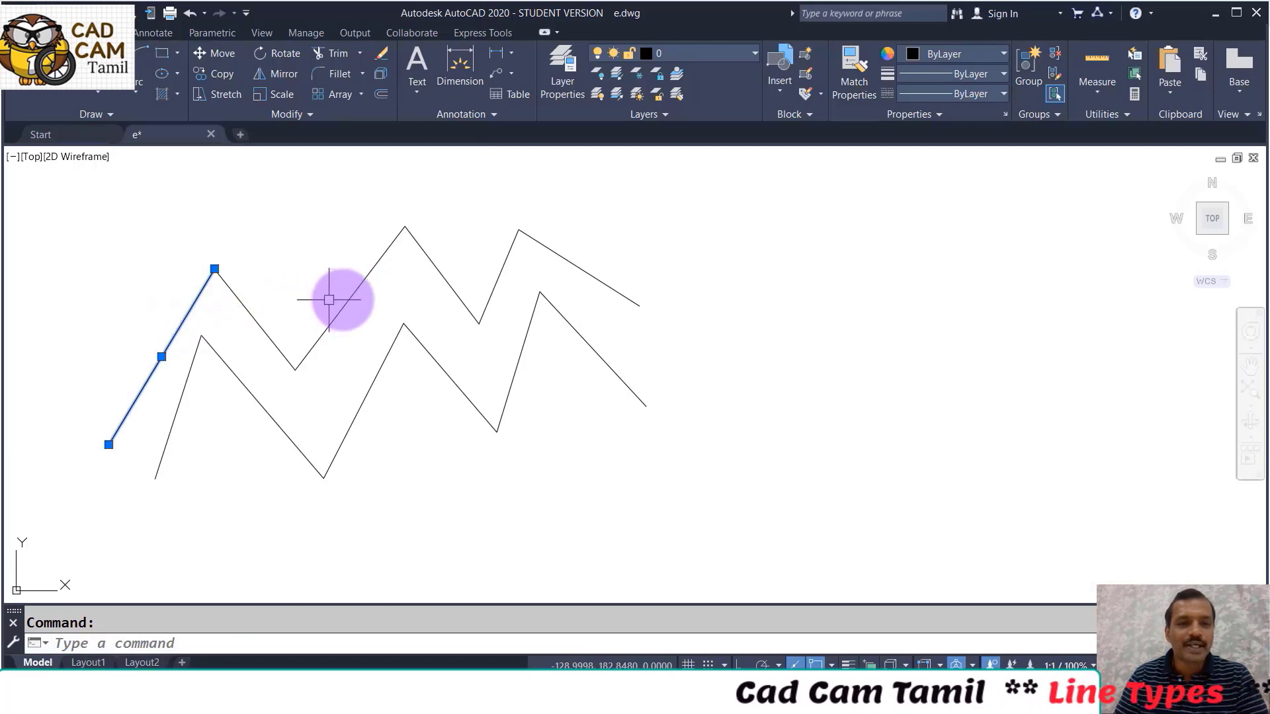
{"action": "left_click", "coordinate": [499, 266]}
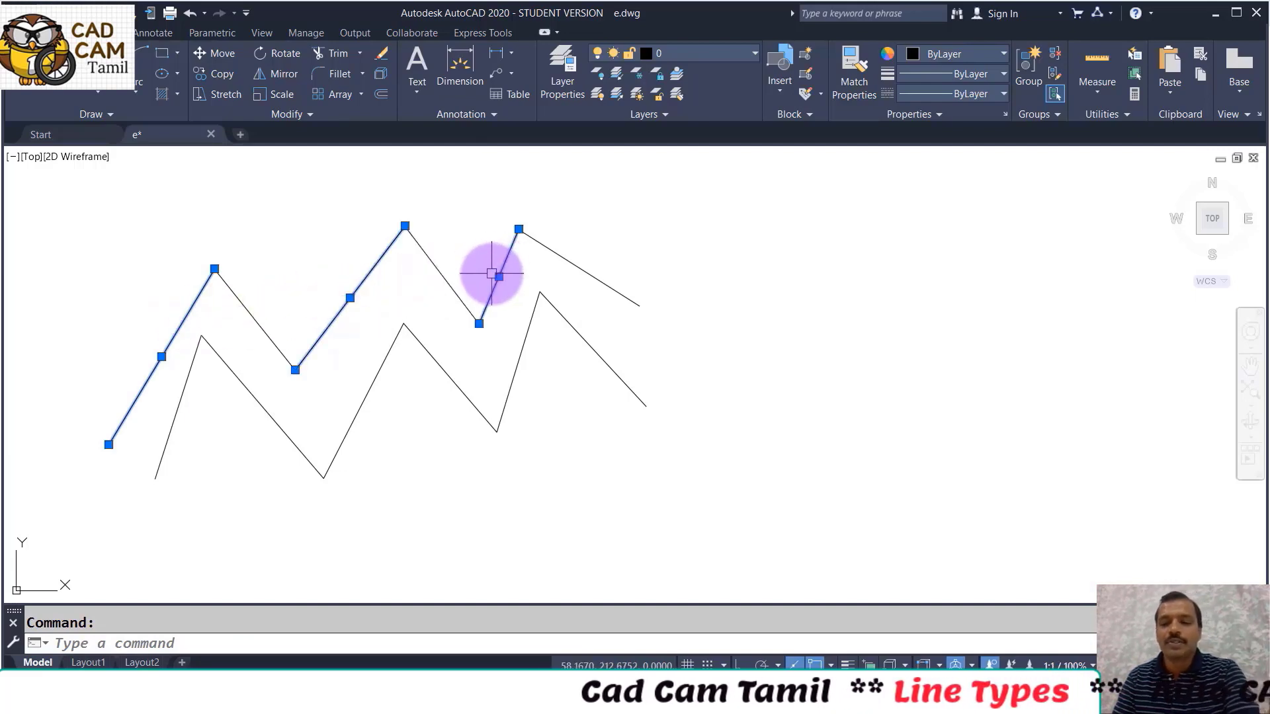
{"action": "key", "text": "Delete"}
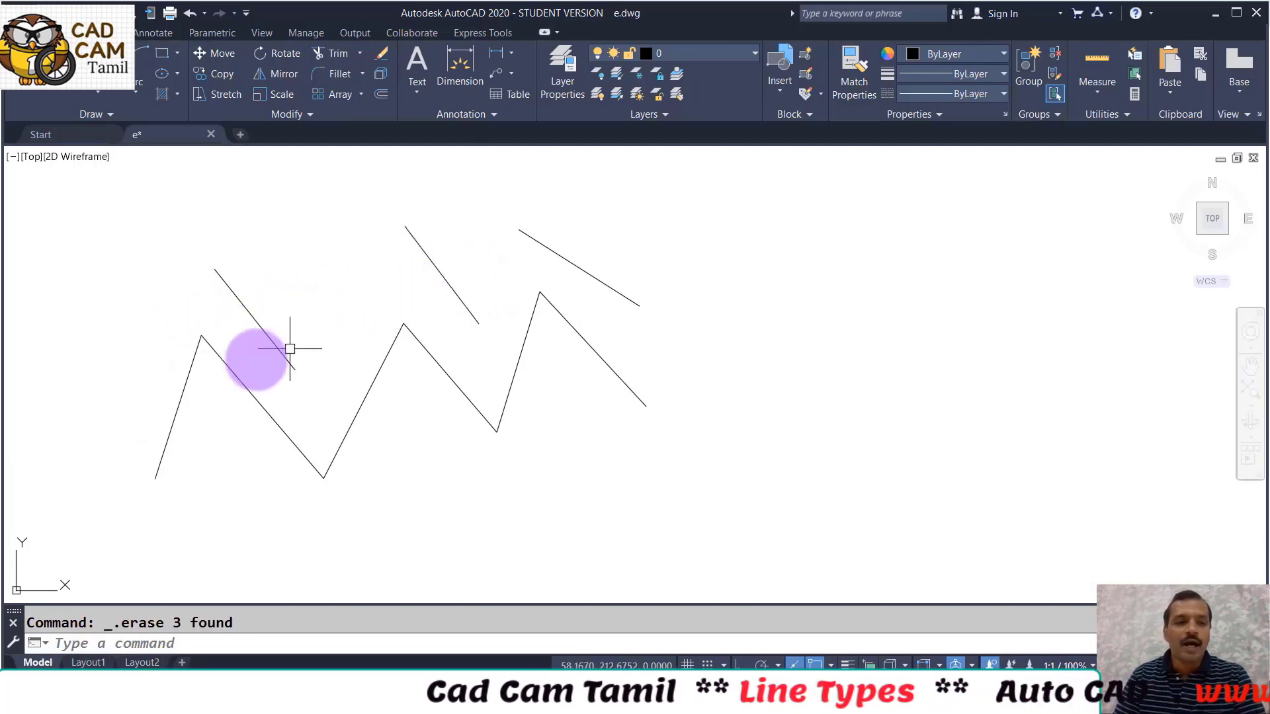
{"action": "left_click", "coordinate": [179, 397]}
{"action": "mouse_move", "coordinate": [594, 348]}
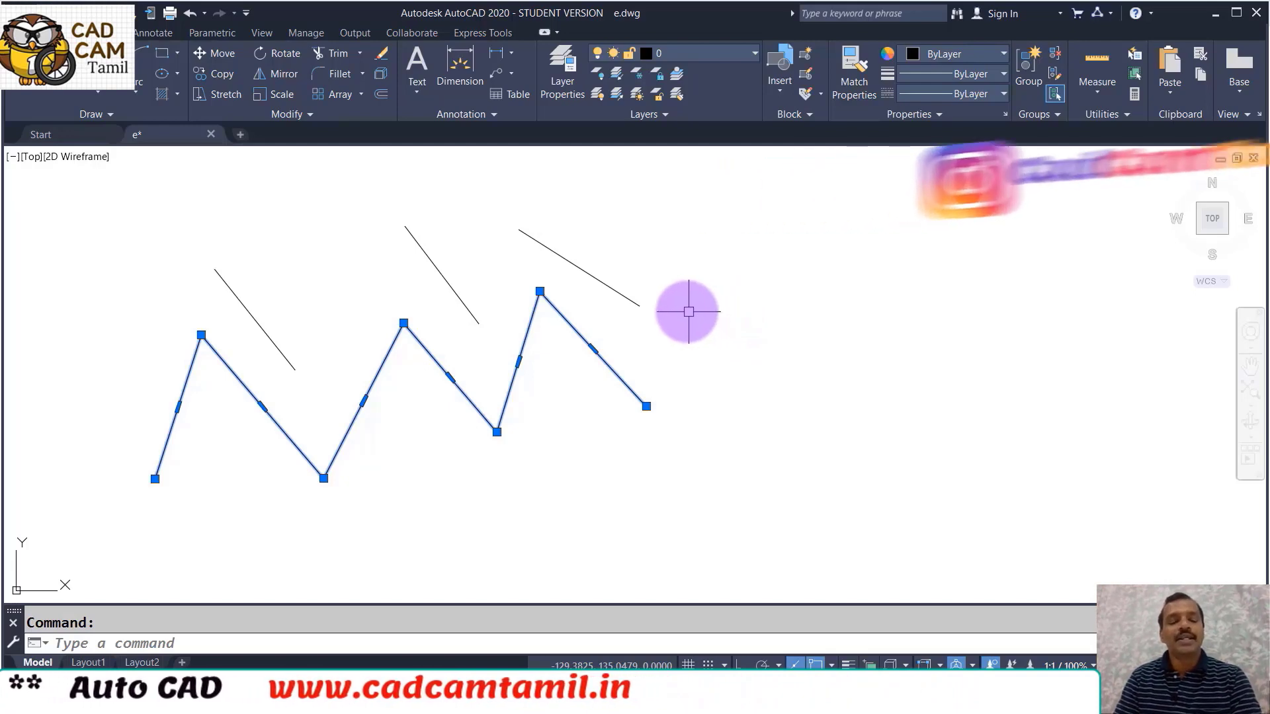
{"action": "key", "text": "Escape"}
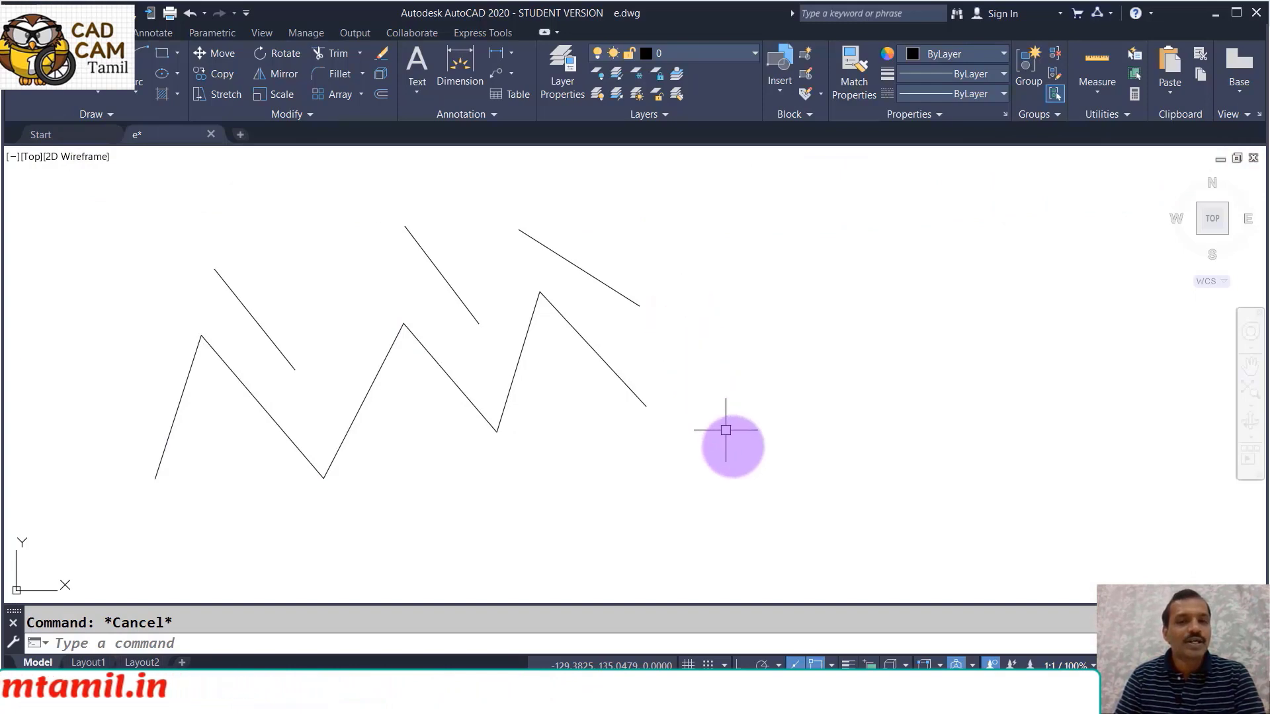
{"action": "left_click", "coordinate": [737, 448]}
{"action": "left_click", "coordinate": [158, 221]}
Erase the old lines and draw an N-shaped four-vertex polyline
{"action": "key", "text": "Delete"}
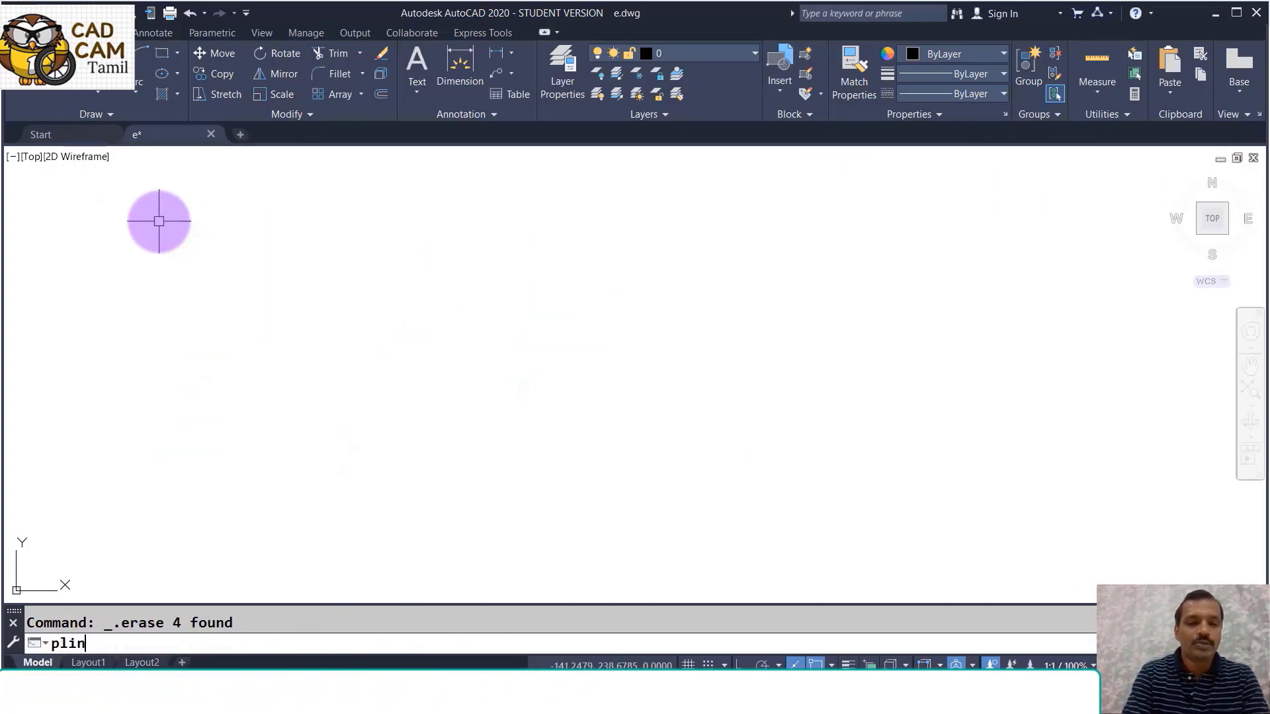
{"action": "left_click", "coordinate": [178, 464]}
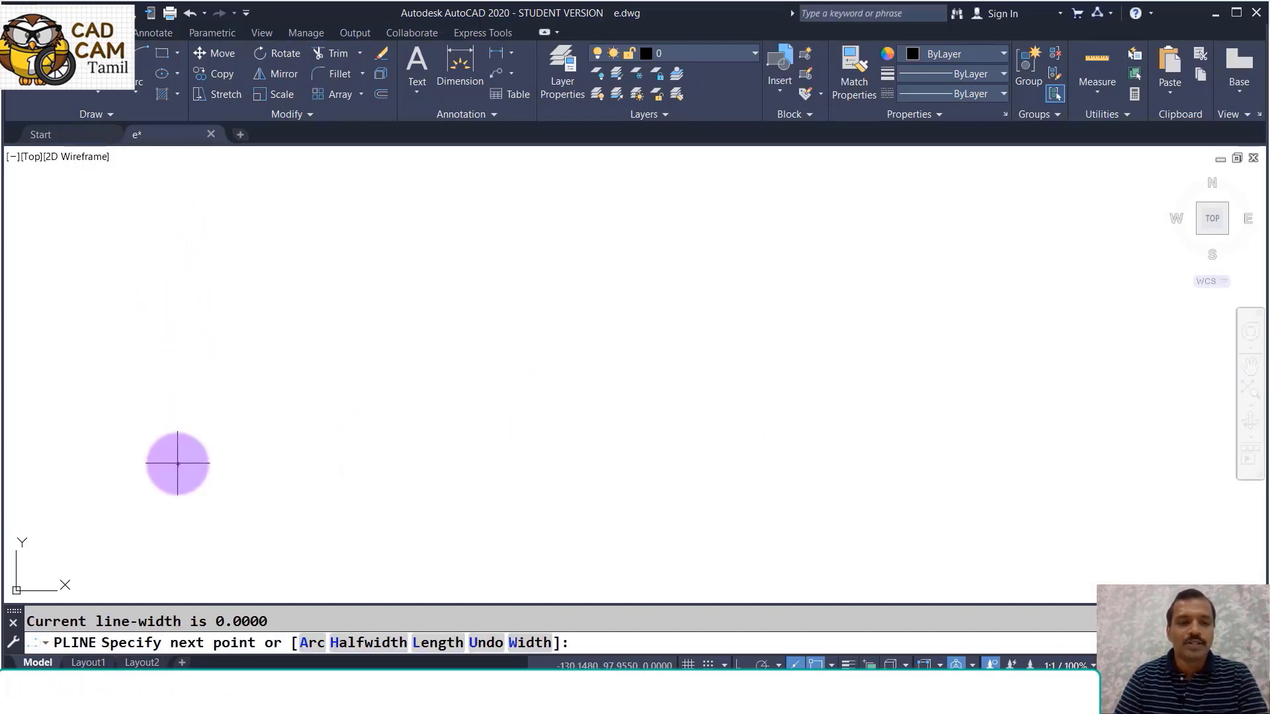
{"action": "left_click", "coordinate": [204, 250]}
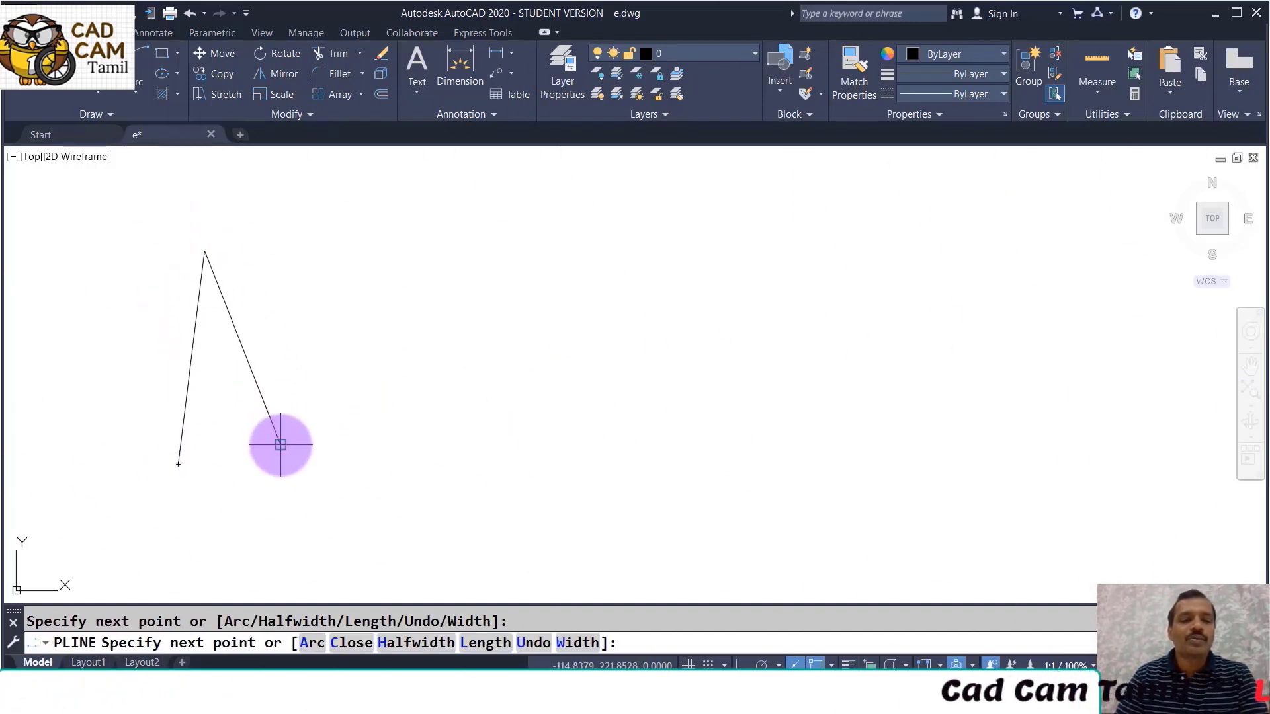
{"action": "left_click", "coordinate": [281, 445]}
{"action": "left_click", "coordinate": [296, 260]}
{"action": "key", "text": "Return"}
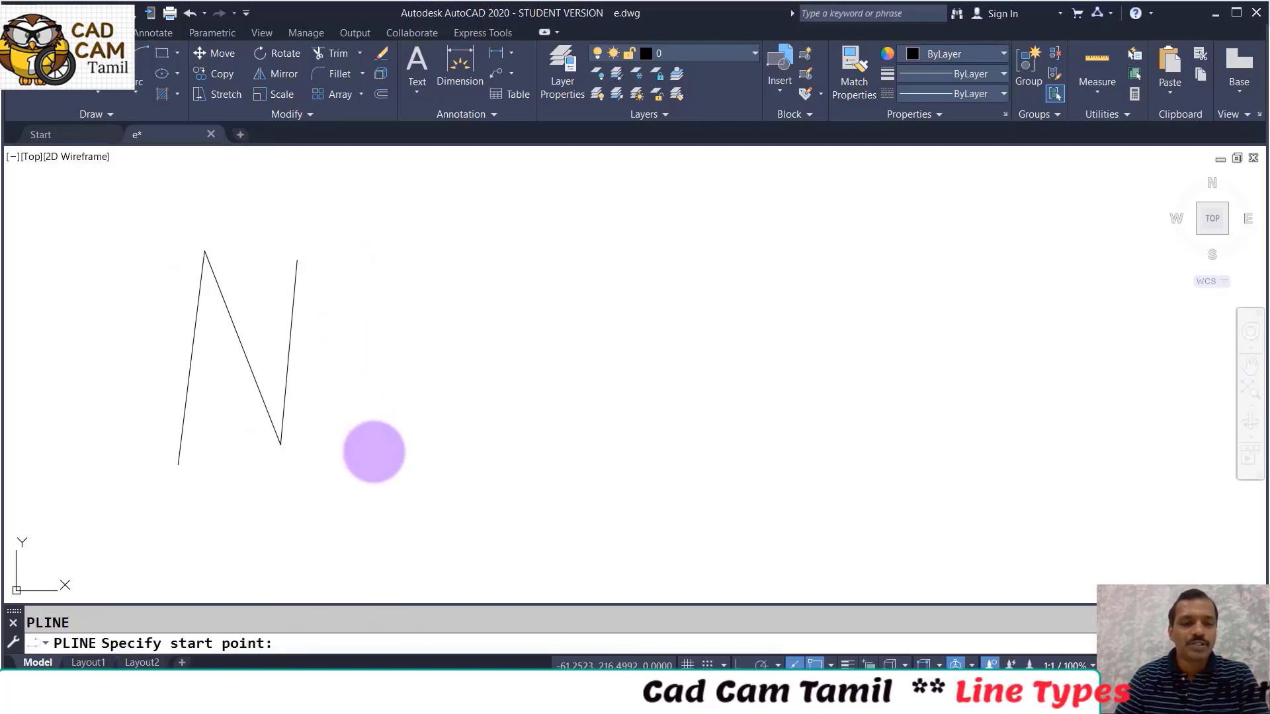
Start a second polyline: one straight segment, then arcs forming a bowl and top loop
{"action": "left_click", "coordinate": [373, 452]}
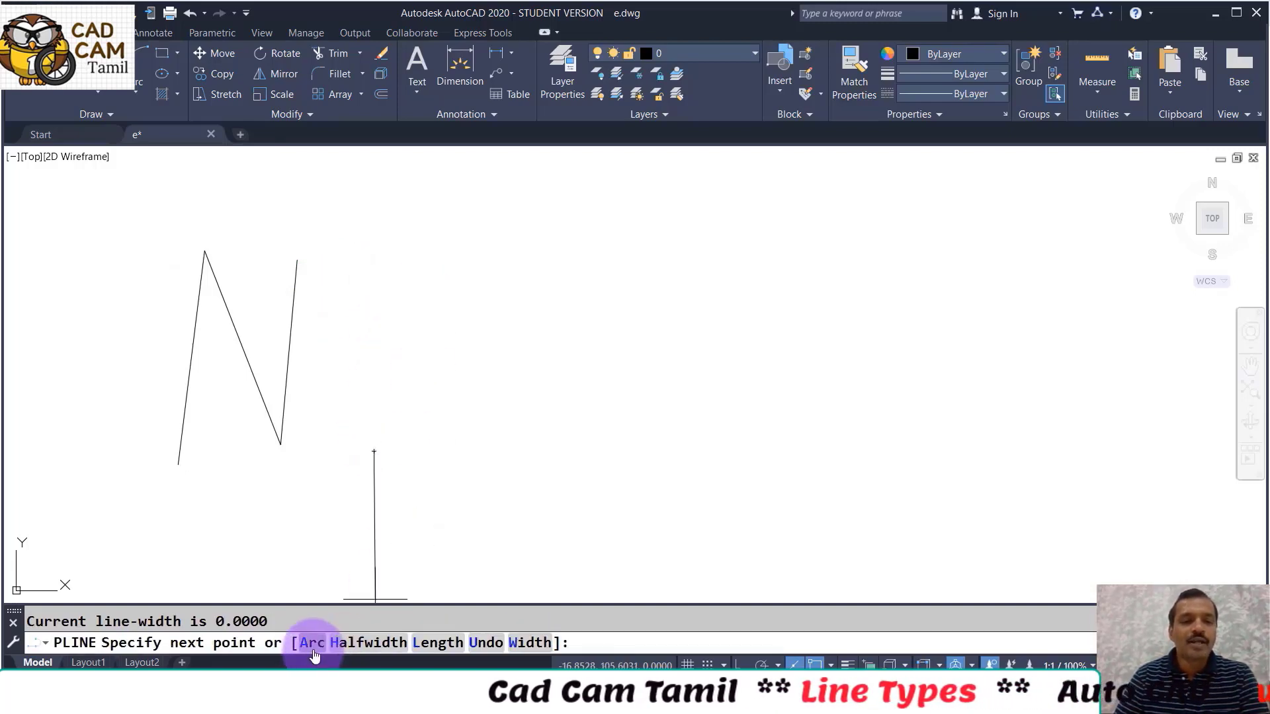
{"action": "left_click", "coordinate": [427, 281]}
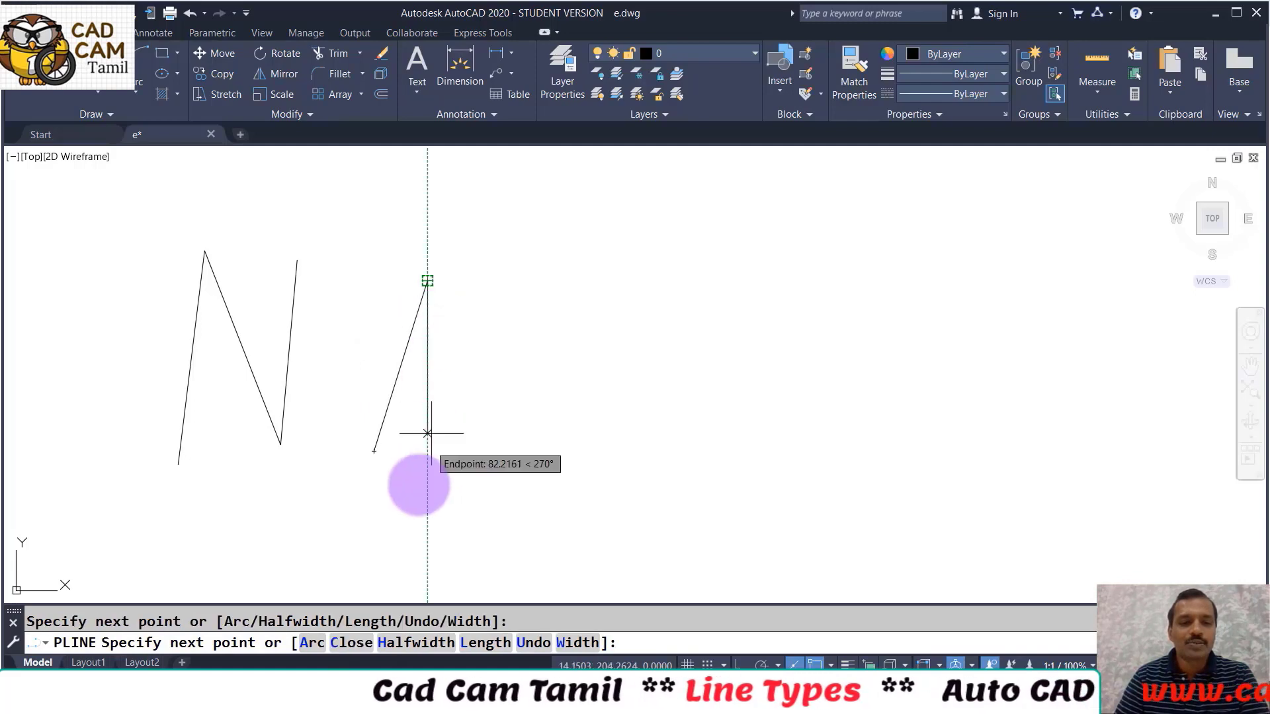
{"action": "left_click", "coordinate": [308, 645]}
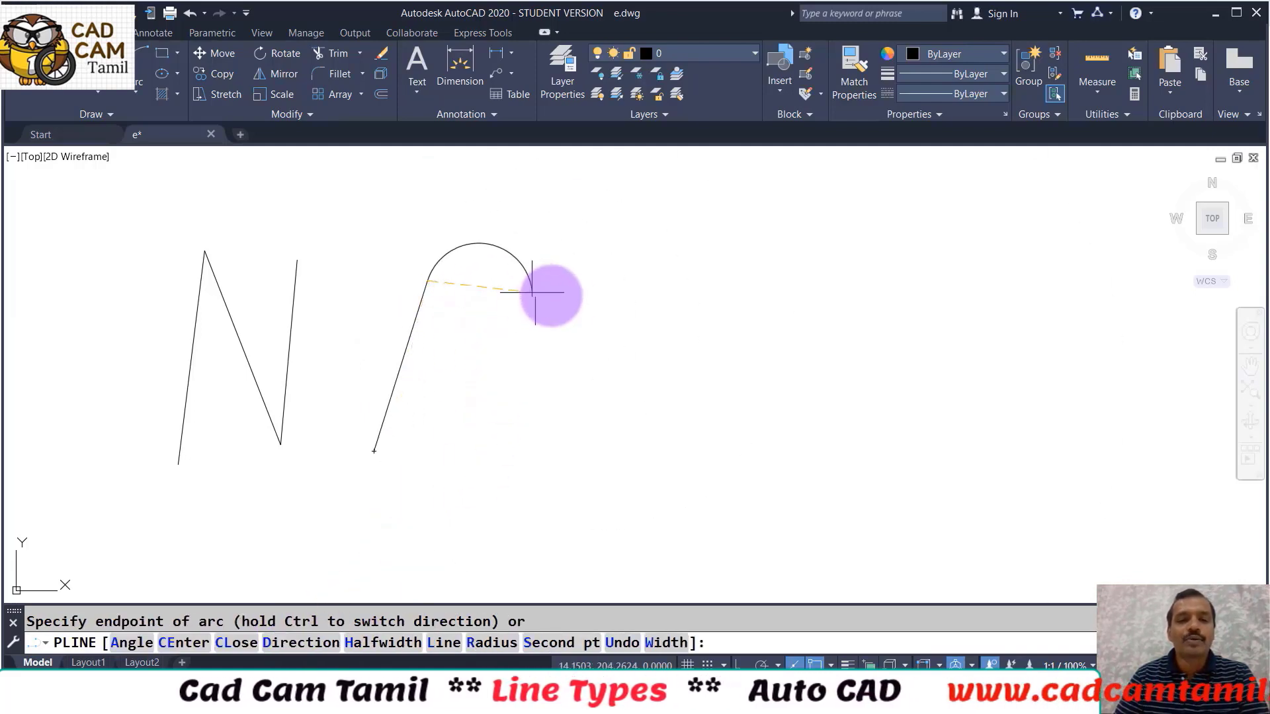
{"action": "left_click", "coordinate": [568, 301]}
{"action": "left_click", "coordinate": [665, 431]}
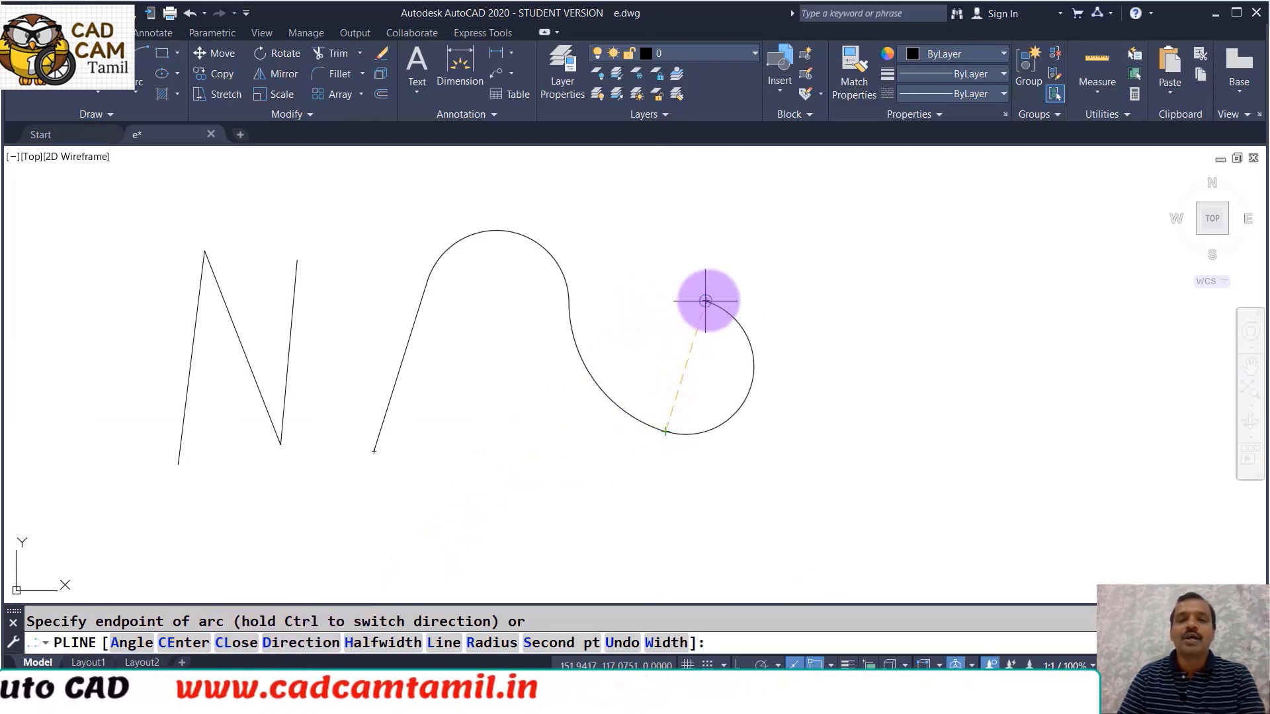
{"action": "left_click", "coordinate": [706, 301]}
{"action": "left_click", "coordinate": [783, 259]}
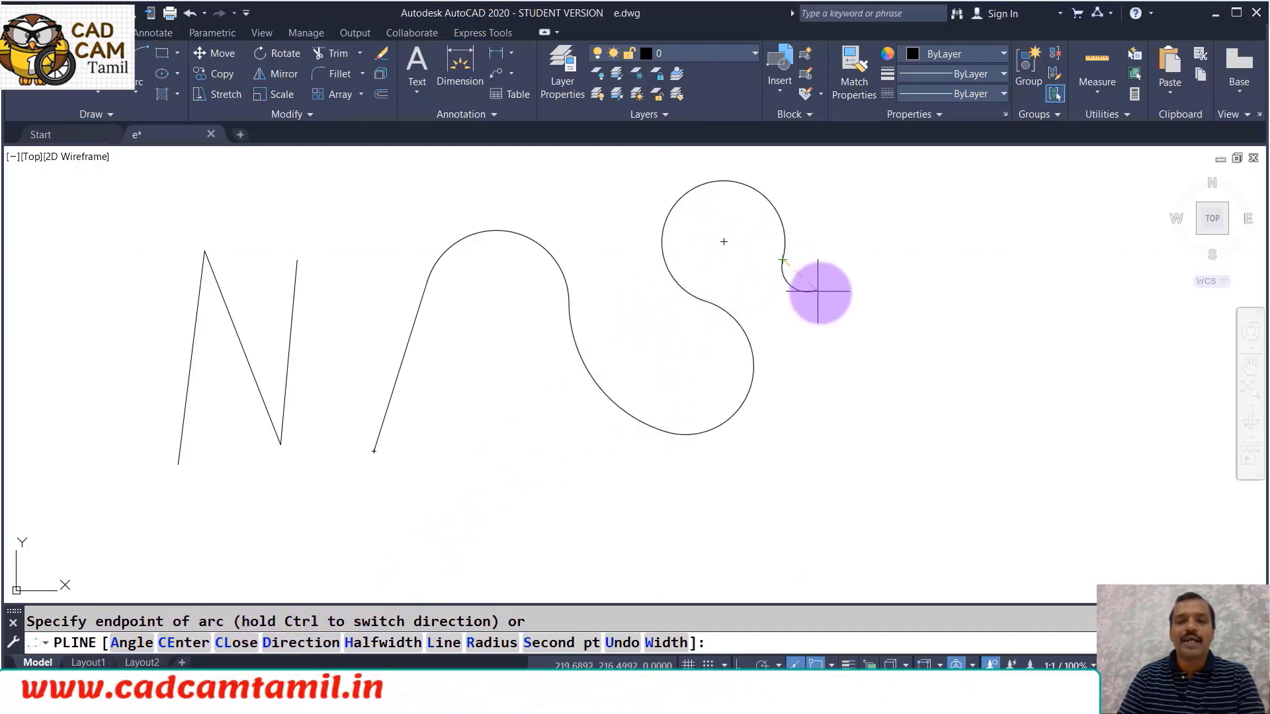
{"action": "left_click", "coordinate": [444, 644]}
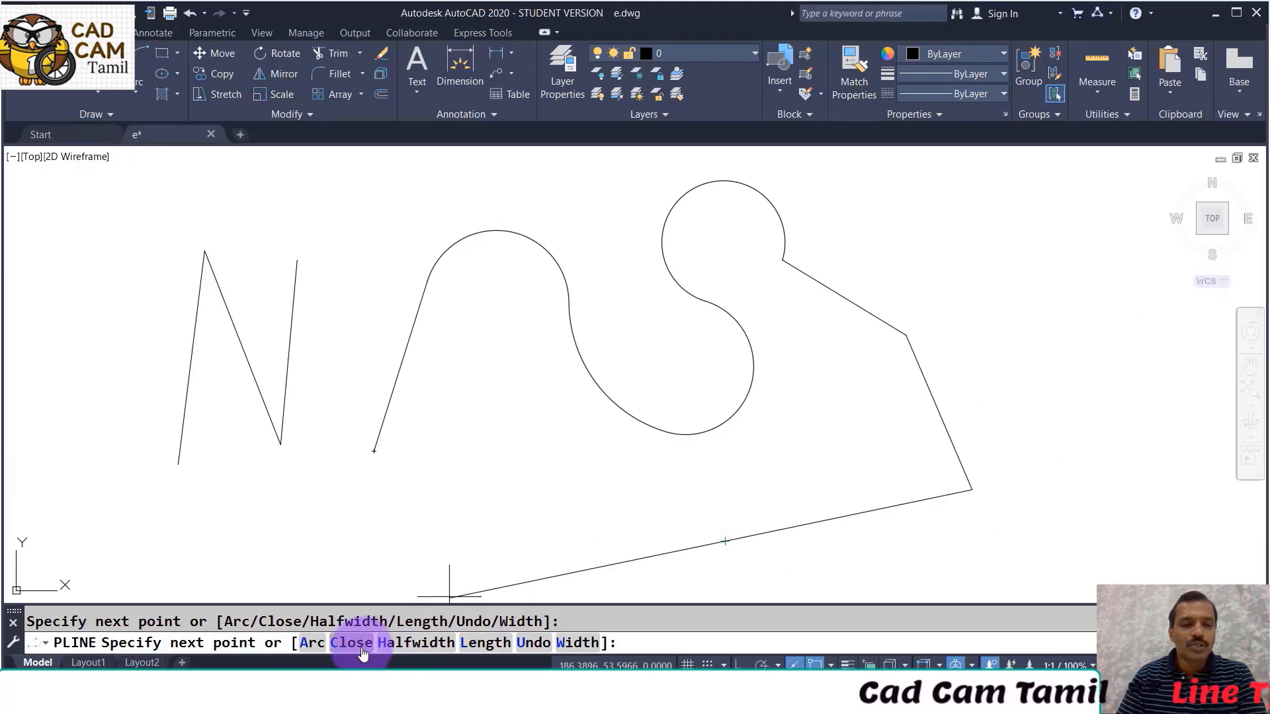
Set the polyline half-width to 1/1 and draw thick segments up and left
{"action": "left_click", "coordinate": [421, 652]}
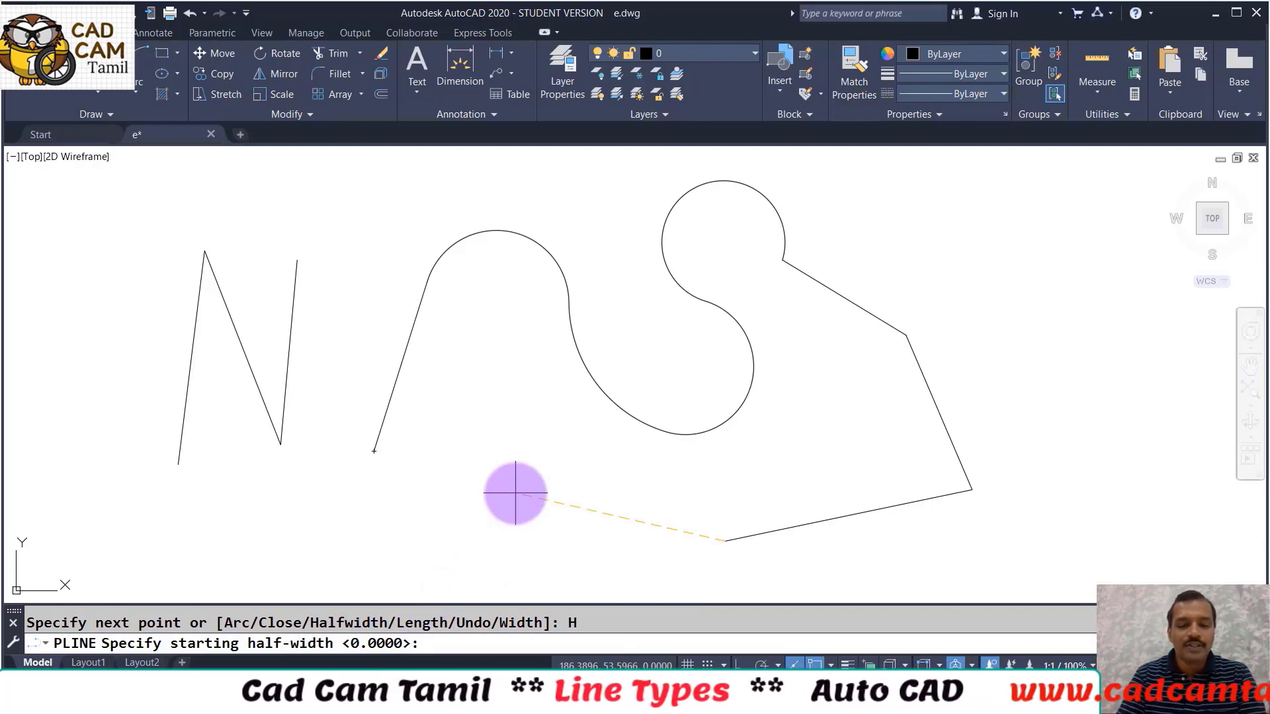
{"action": "type", "text": "1"}
{"action": "key", "text": "Return"}
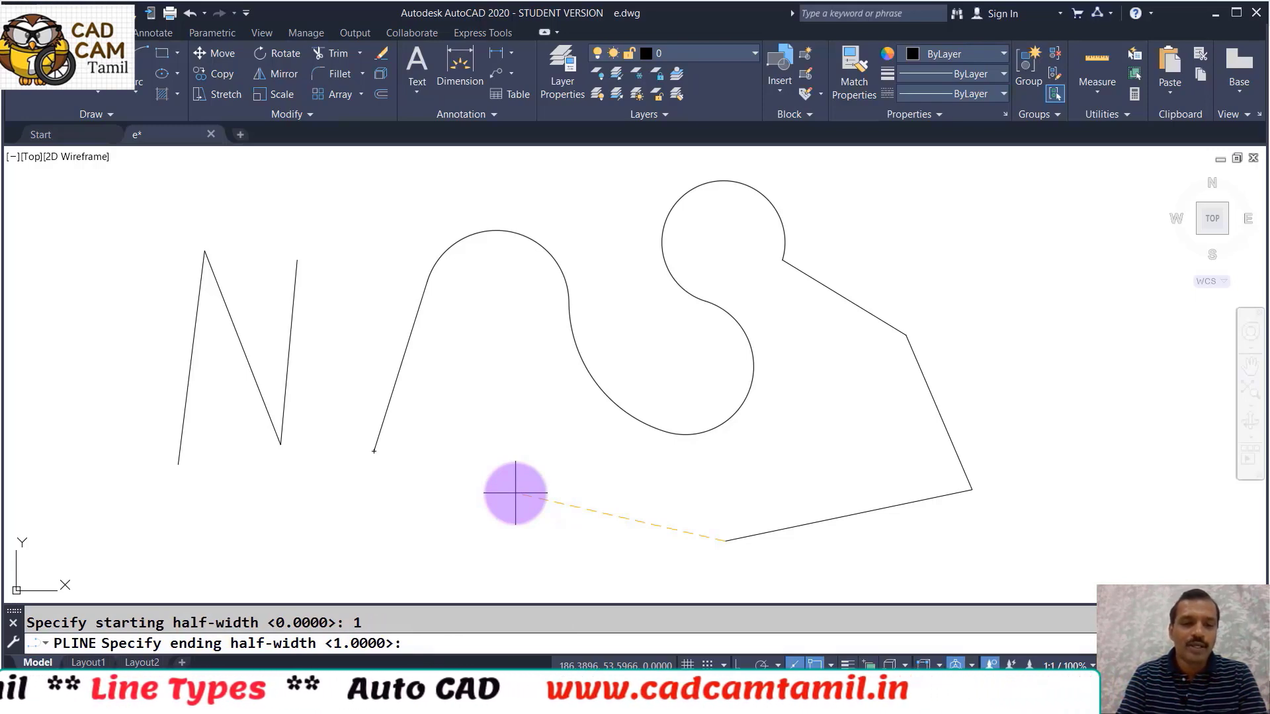
{"action": "type", "text": "1"}
{"action": "key", "text": "Return"}
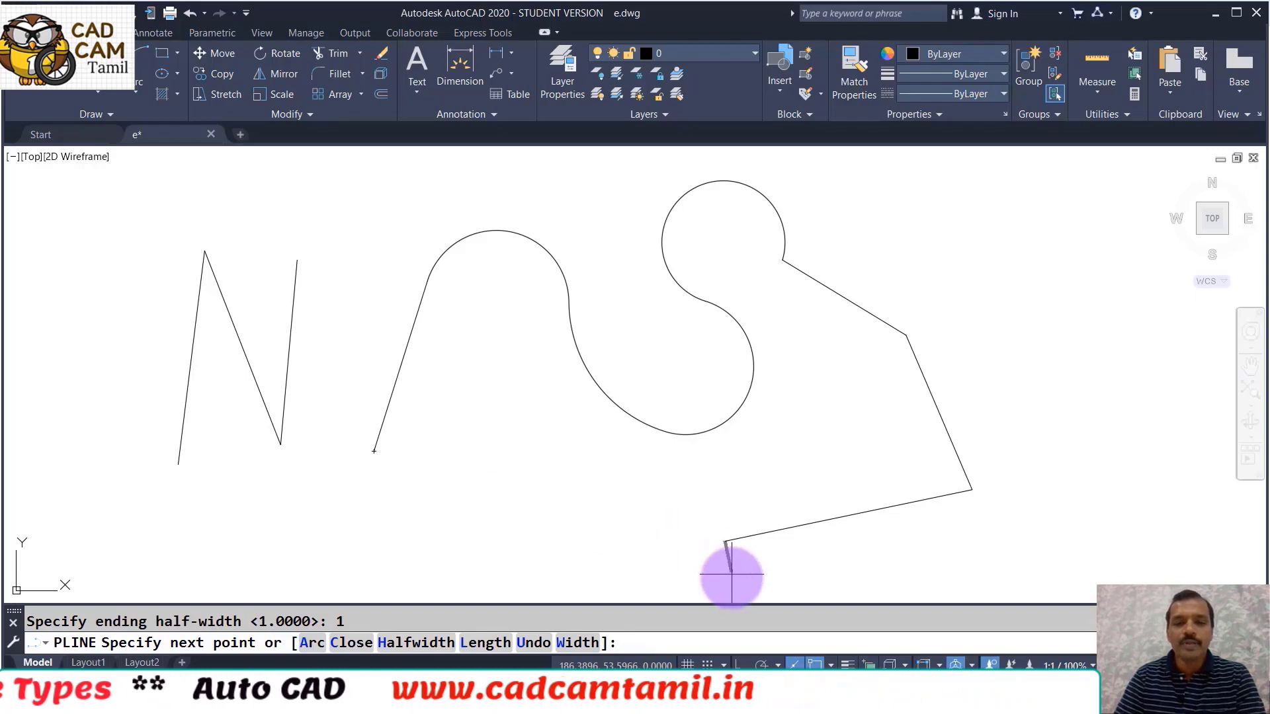
{"action": "scroll", "coordinate": [737, 543], "scroll_direction": "up", "scroll_amount": 5}
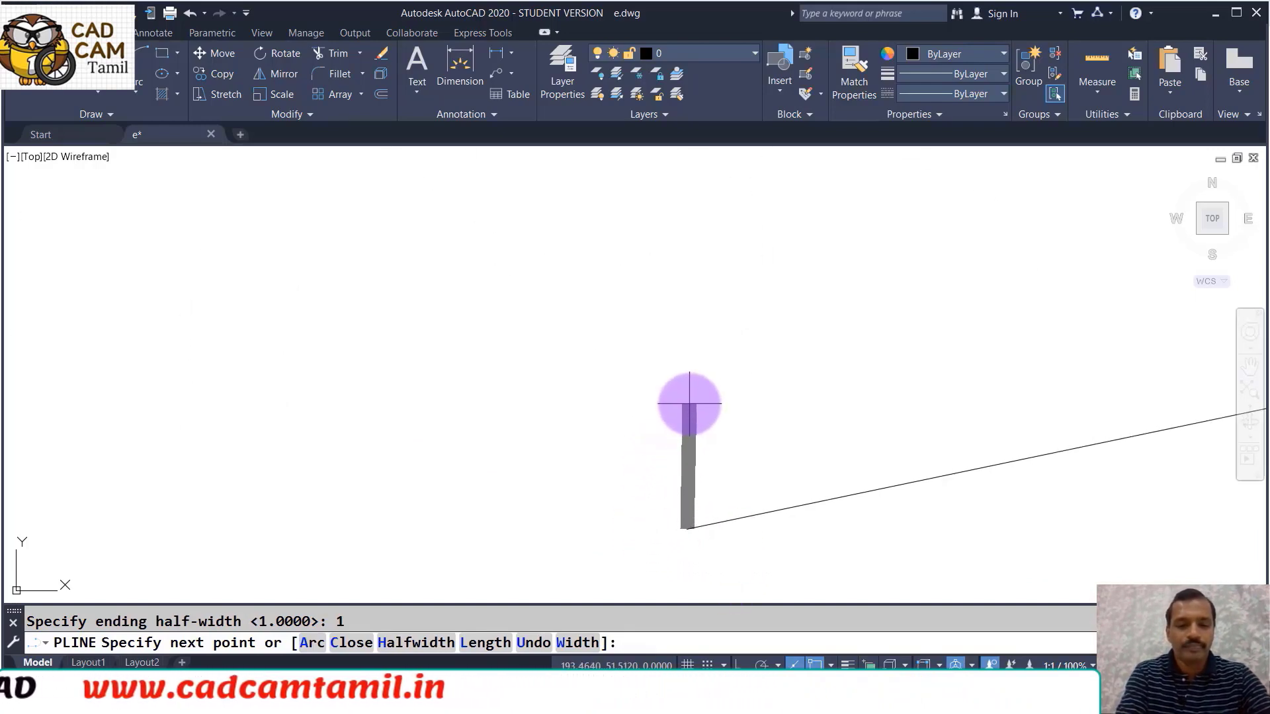
{"action": "left_click", "coordinate": [686, 365]}
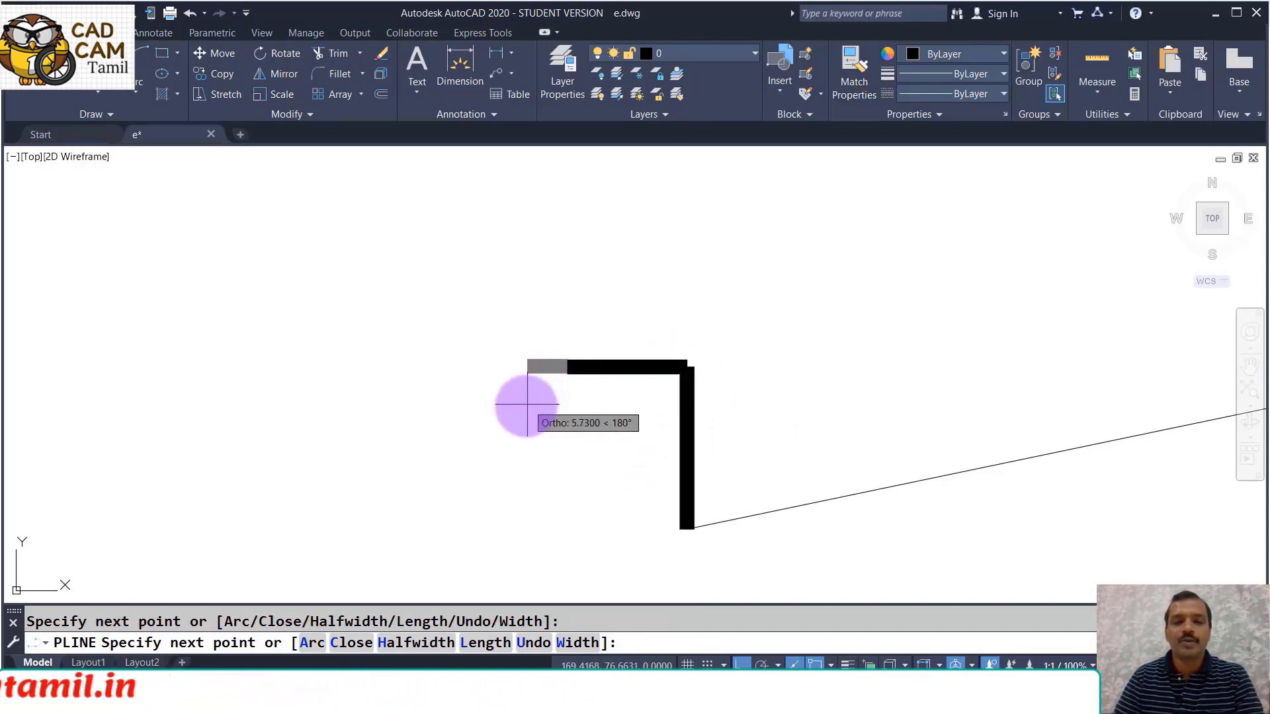
{"action": "left_click", "coordinate": [567, 410]}
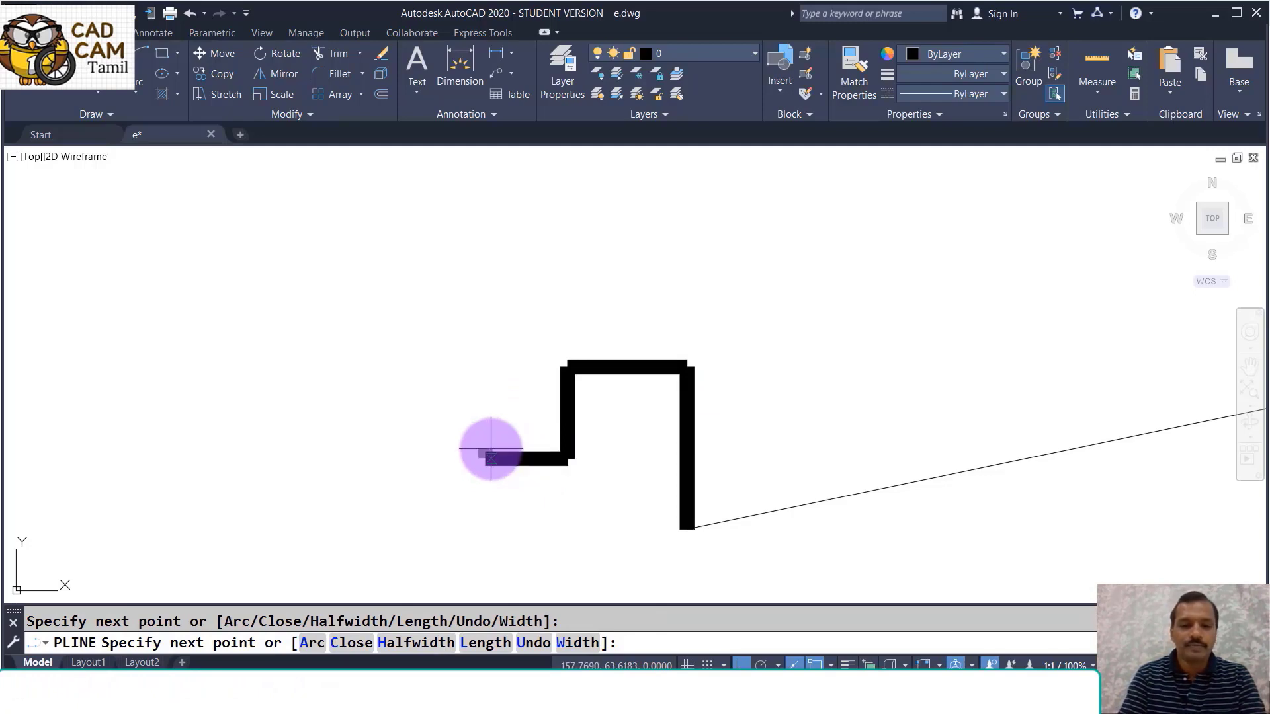
Set the width to 1/1 and draw stepped segments down, up and left
{"action": "type", "text": "w"}
{"action": "key", "text": "Return"}
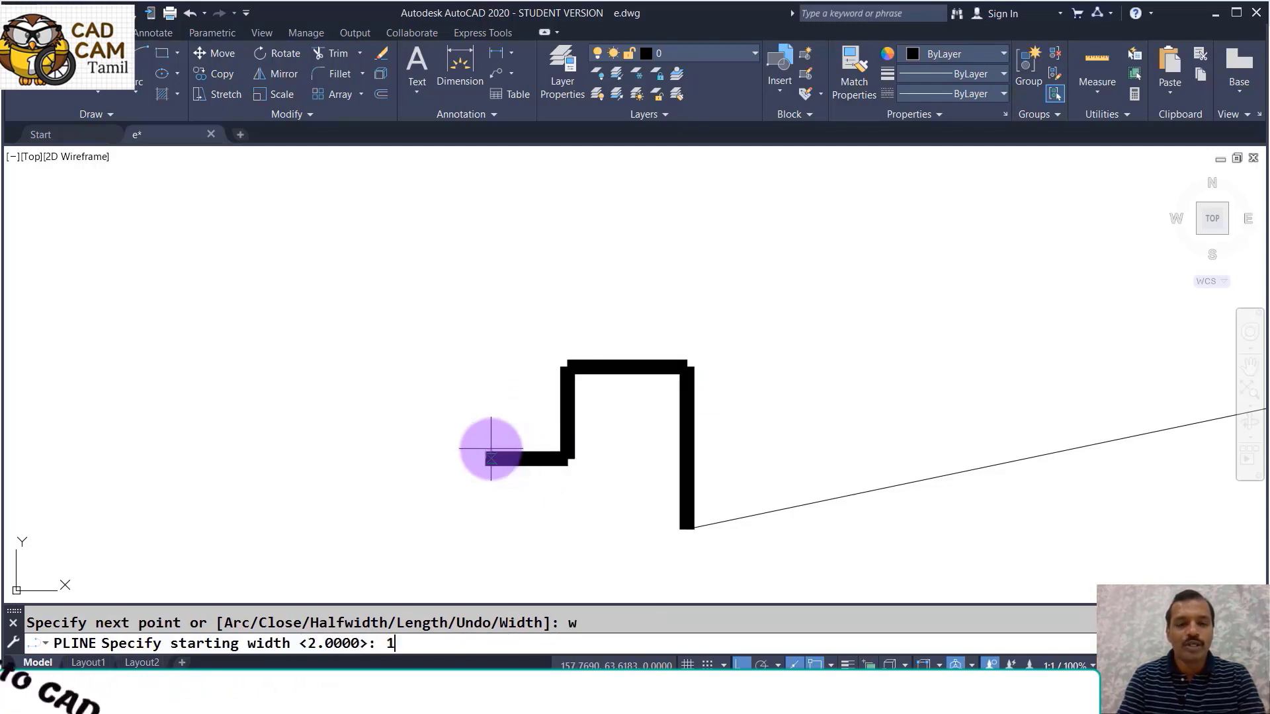
{"action": "type", "text": "1"}
{"action": "key", "text": "Return"}
{"action": "type", "text": "1"}
{"action": "key", "text": "Return"}
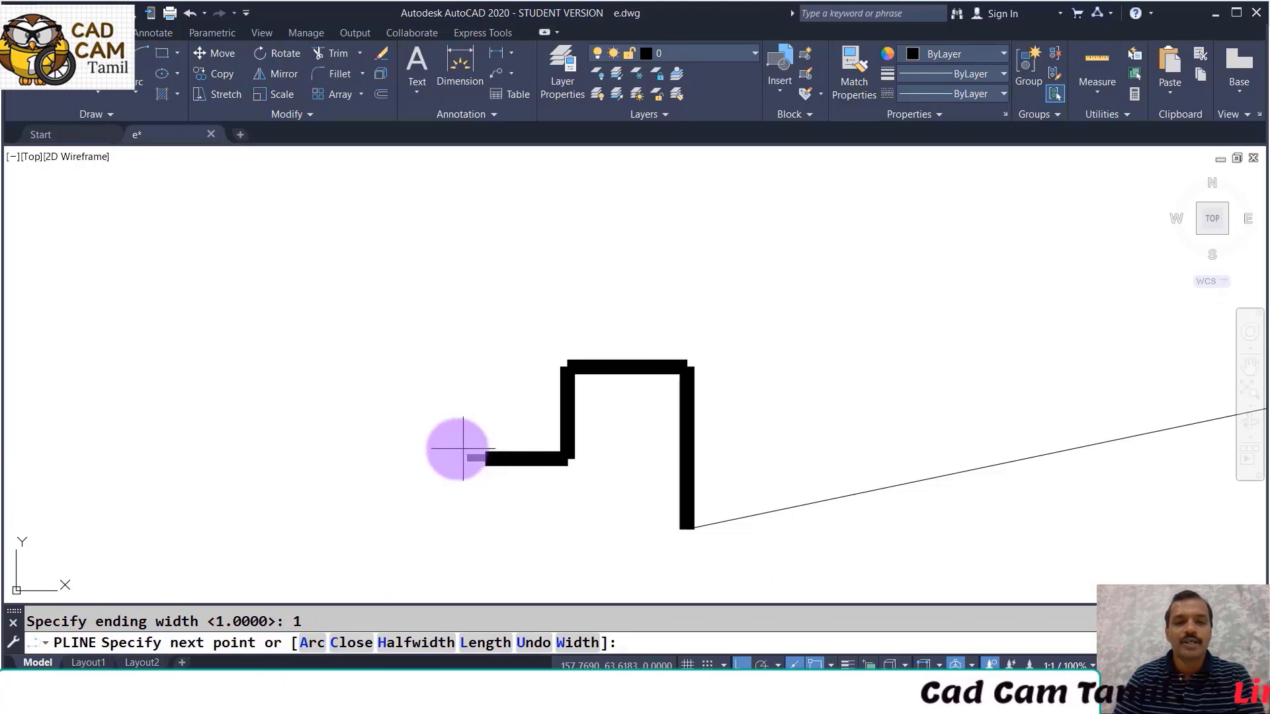
{"action": "left_click", "coordinate": [378, 458]}
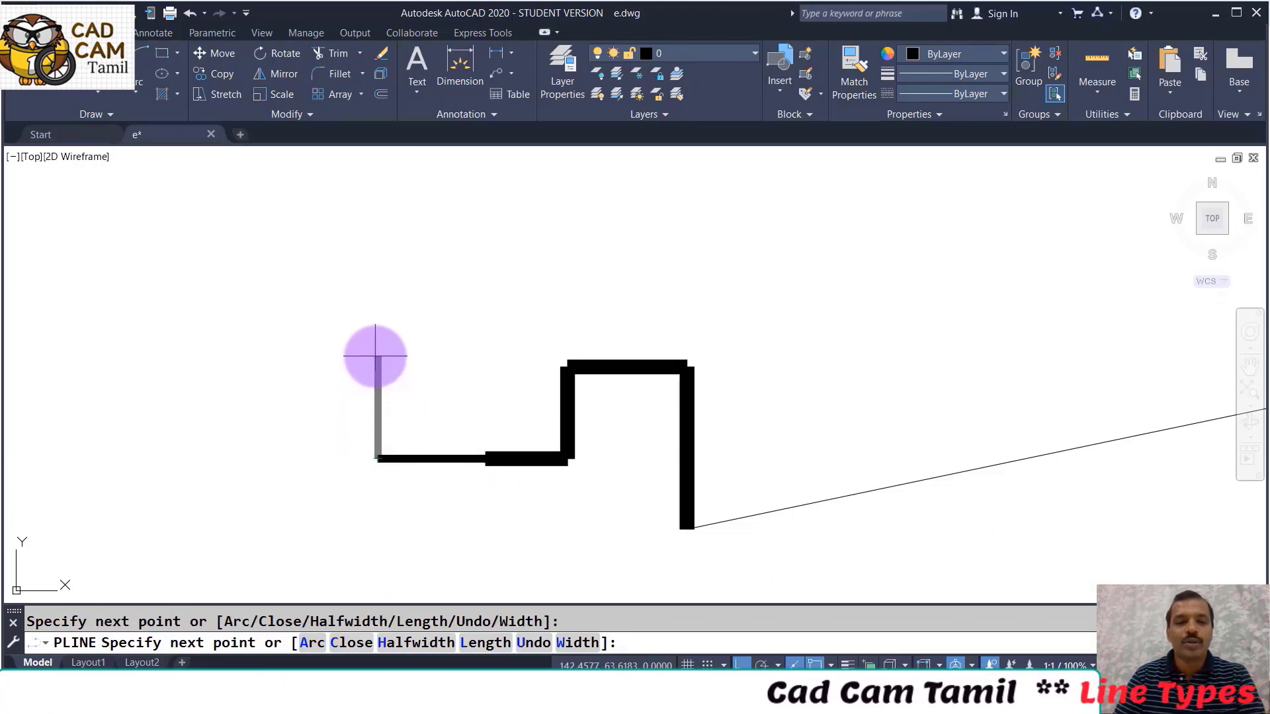
{"action": "left_click", "coordinate": [375, 357]}
{"action": "left_click", "coordinate": [277, 370]}
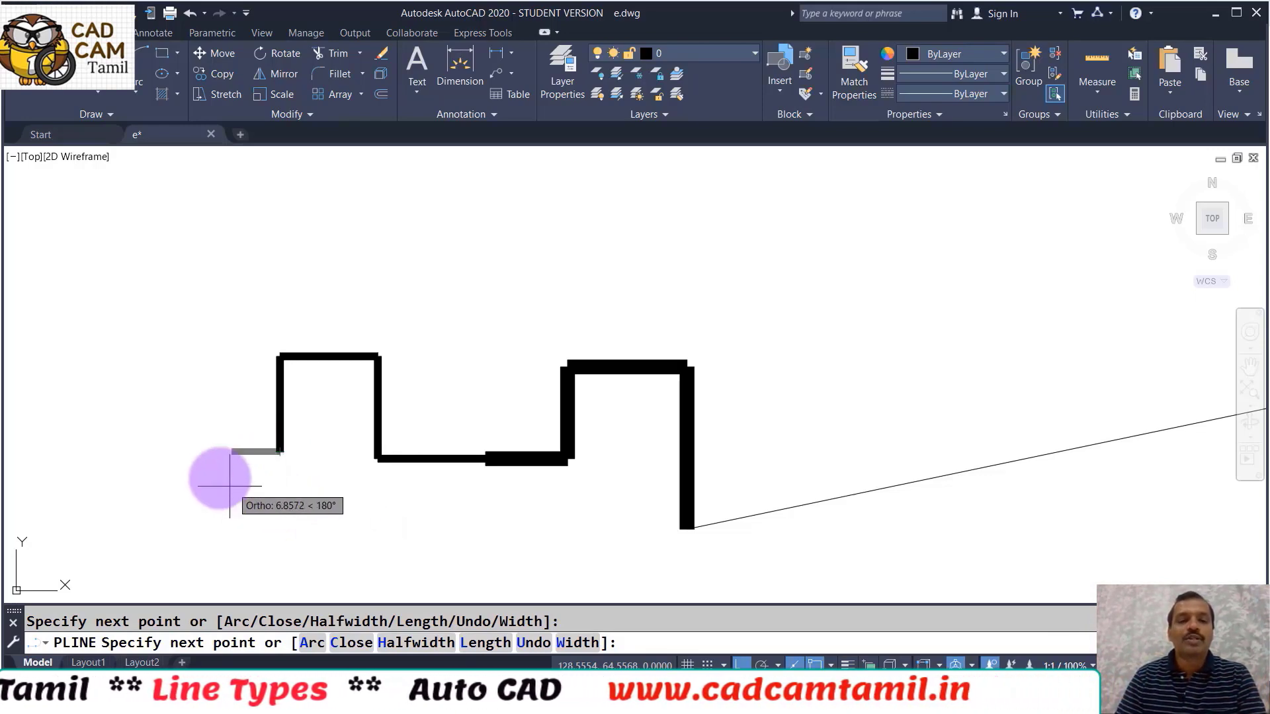
{"action": "left_click", "coordinate": [194, 470]}
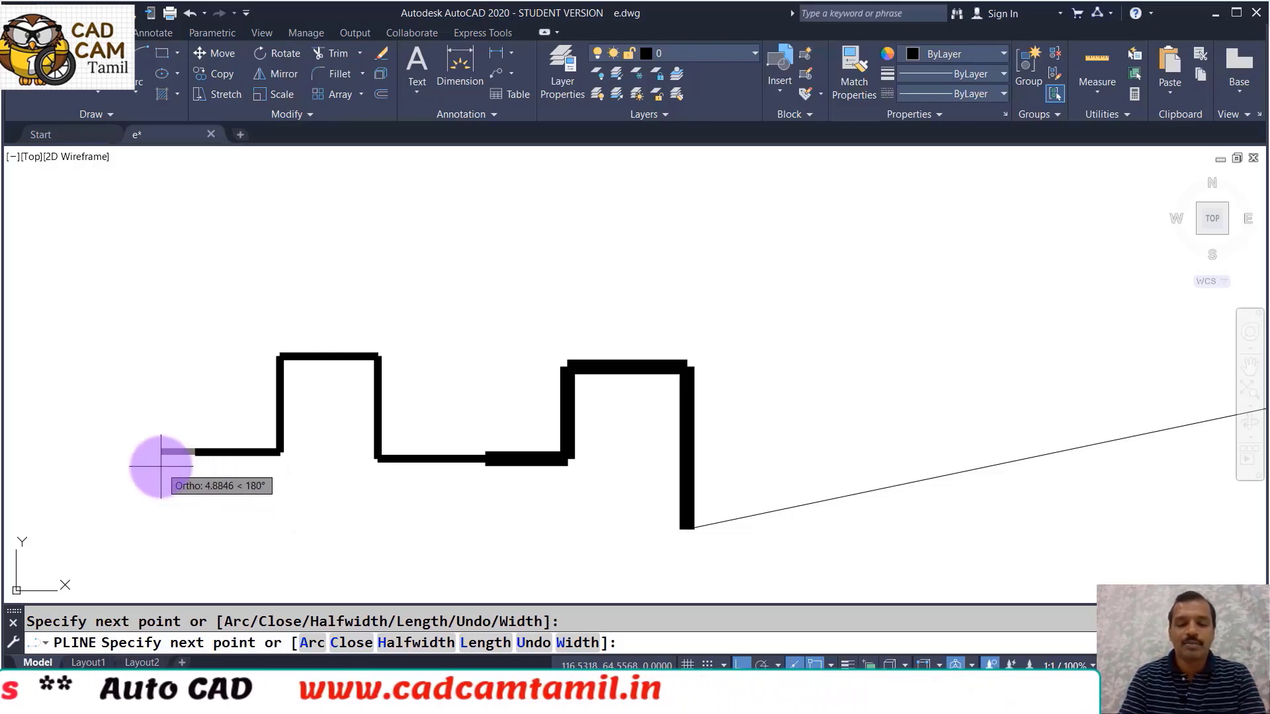
Add a leftward arrowhead tapering from width 4 to 0
{"action": "key", "text": "Return"}
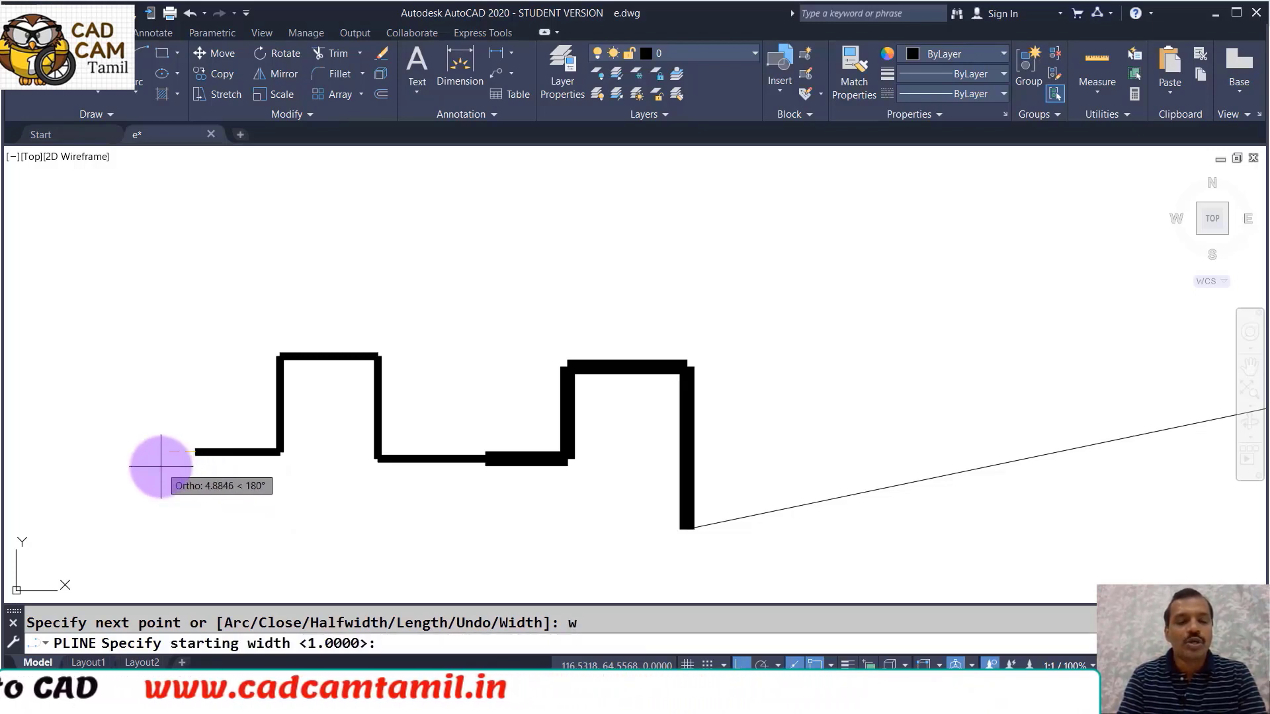
{"action": "type", "text": "4"}
{"action": "key", "text": "Return"}
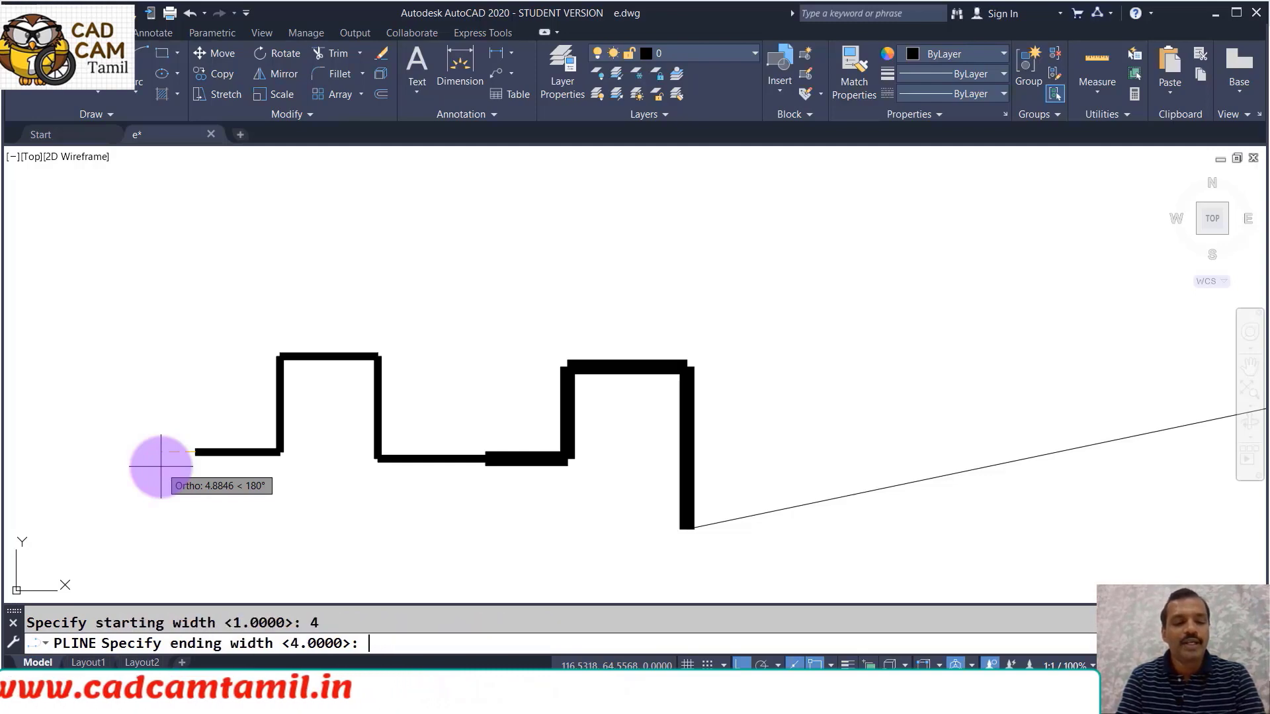
{"action": "type", "text": "0"}
{"action": "key", "text": "Return"}
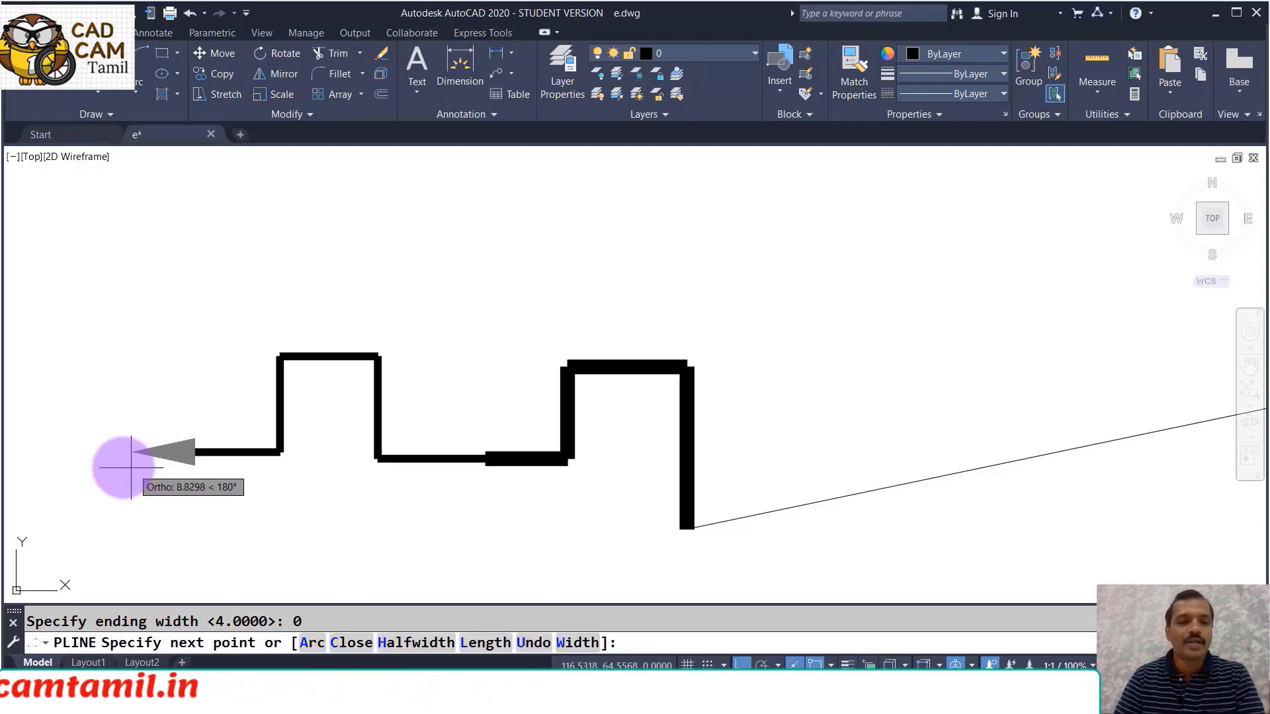
{"action": "left_click", "coordinate": [102, 455]}
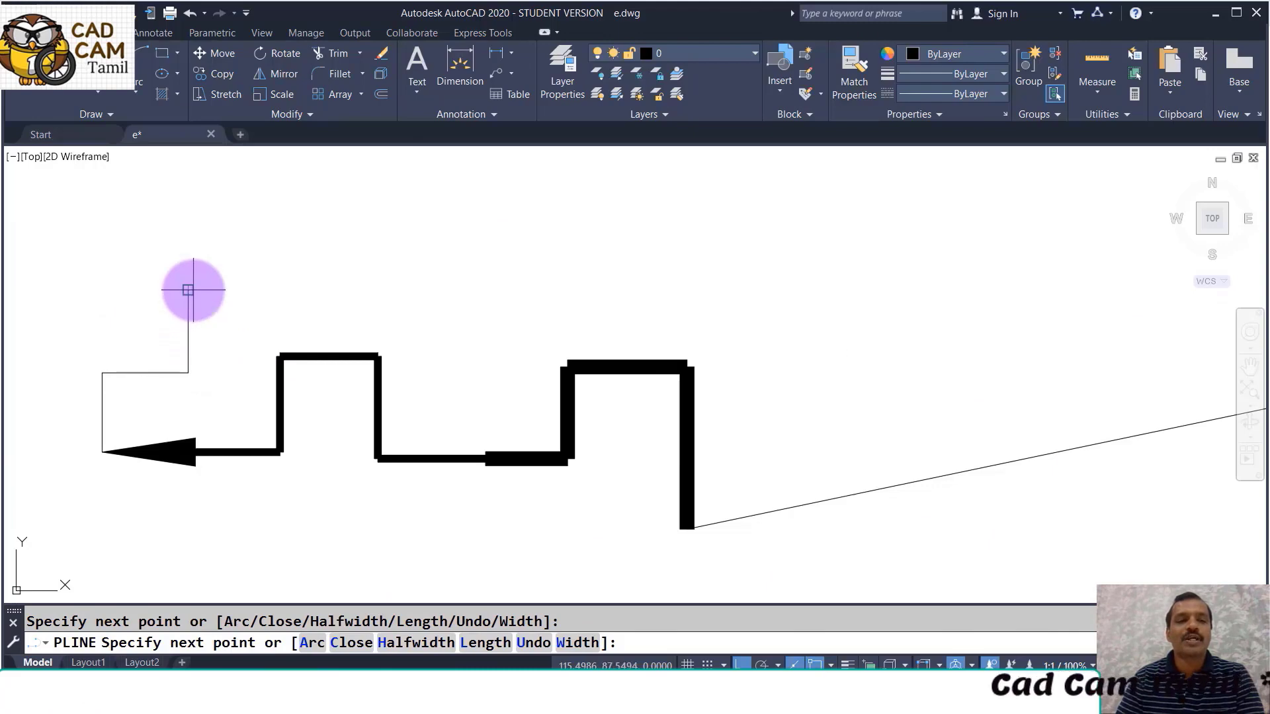
Add a thin rising segment, then set the width to taper from 0 to 3
{"action": "left_click", "coordinate": [188, 290]}
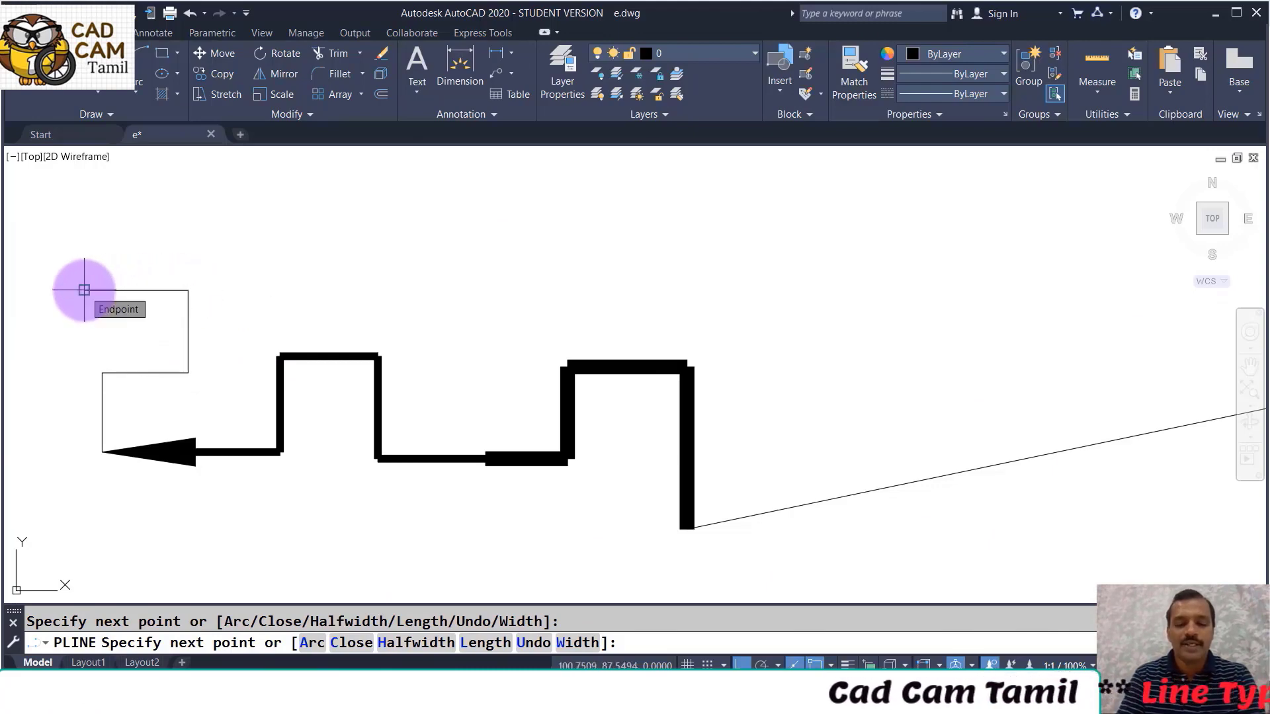
{"action": "type", "text": "w"}
{"action": "key", "text": "Return"}
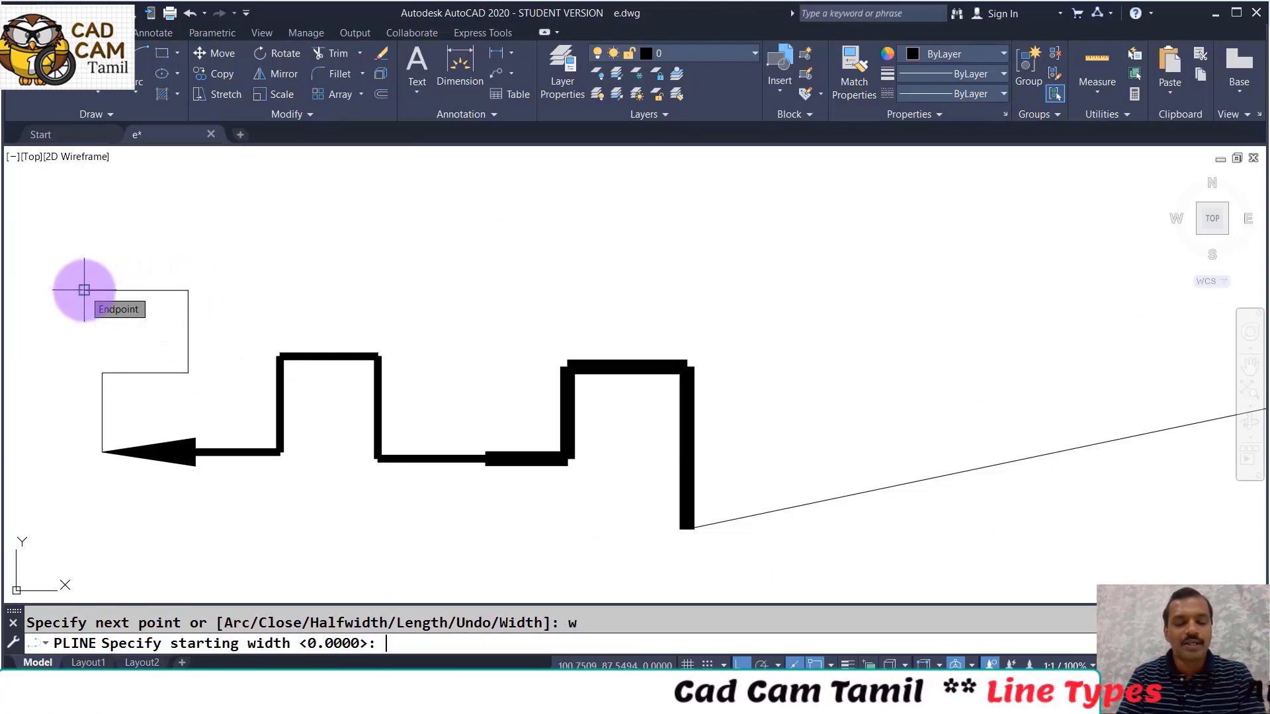
{"action": "type", "text": "0"}
{"action": "key", "text": "Return"}
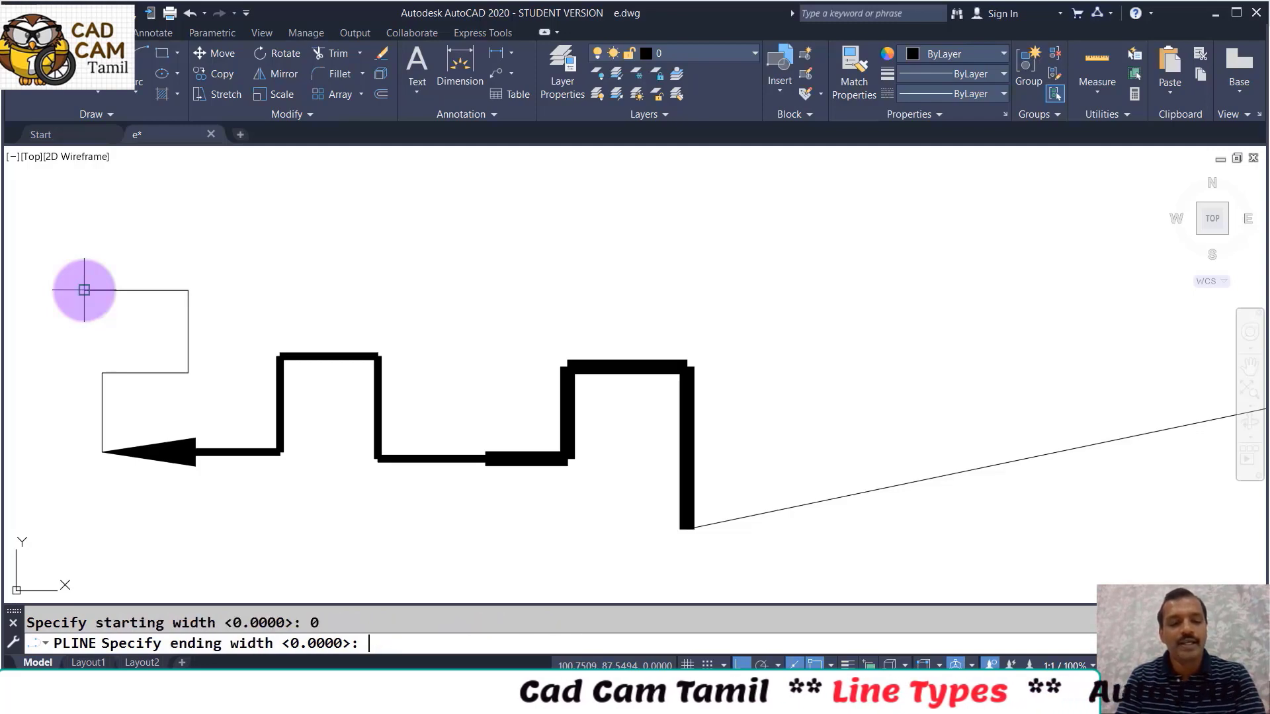
{"action": "type", "text": "3"}
{"action": "key", "text": "Return"}
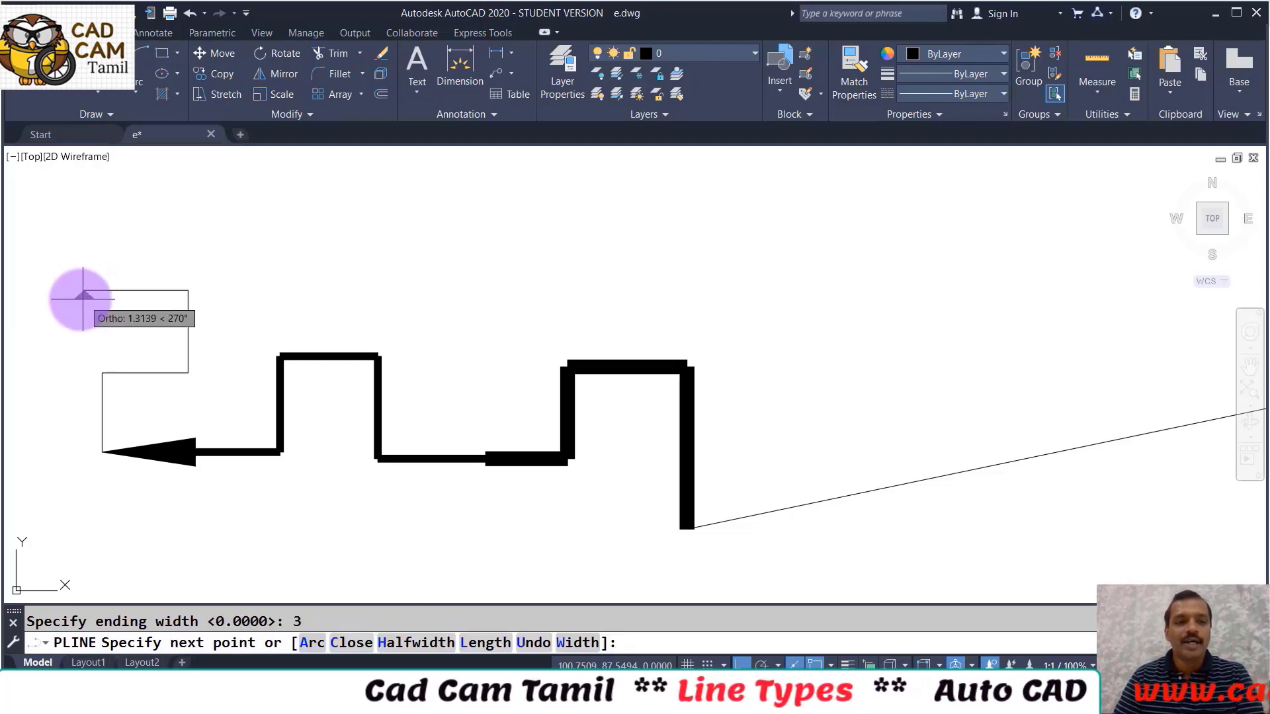
Draw the widening segment left, then width-3 segments up, right, down and right
{"action": "left_click", "coordinate": [31, 290]}
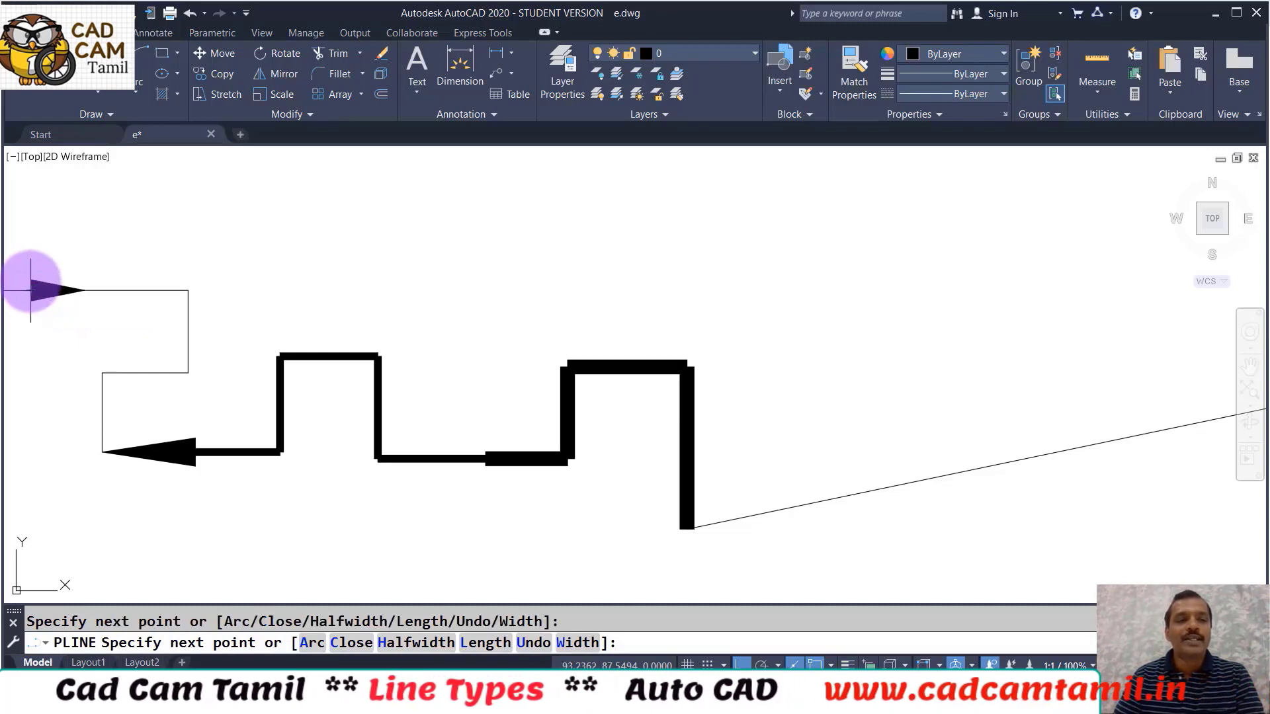
{"action": "left_click", "coordinate": [30, 205]}
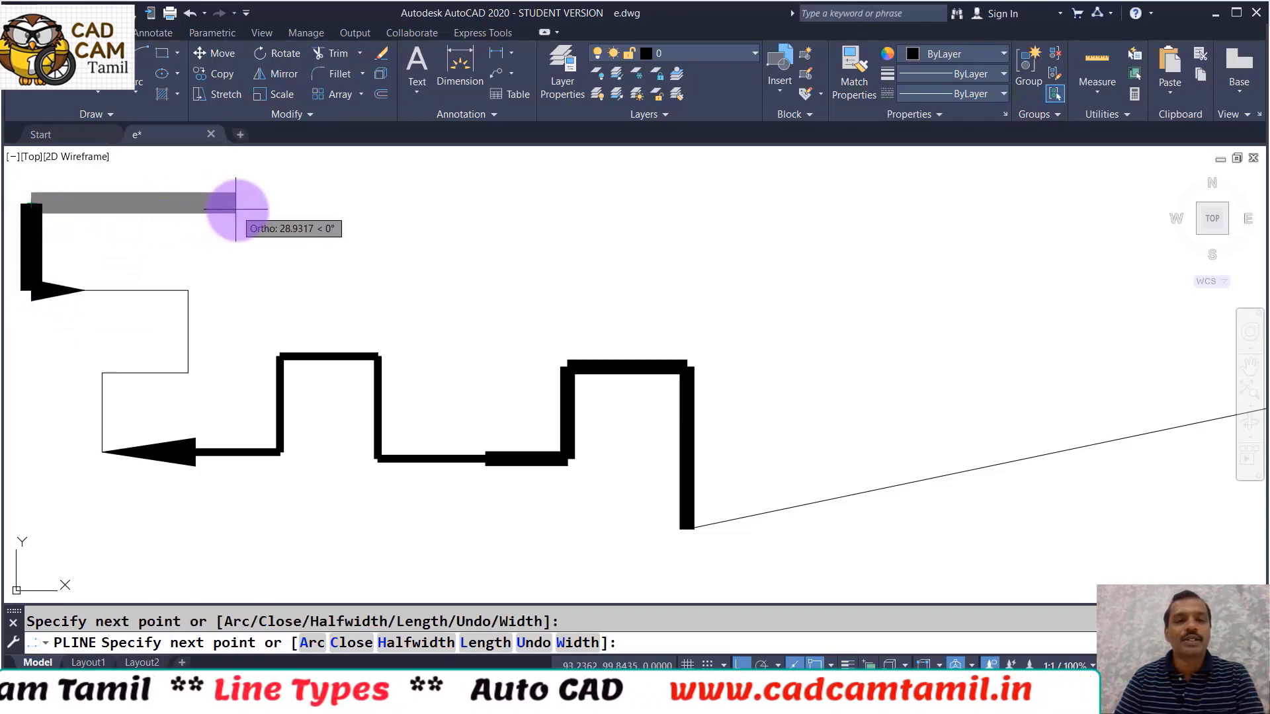
{"action": "left_click", "coordinate": [238, 205]}
{"action": "left_click", "coordinate": [238, 284]}
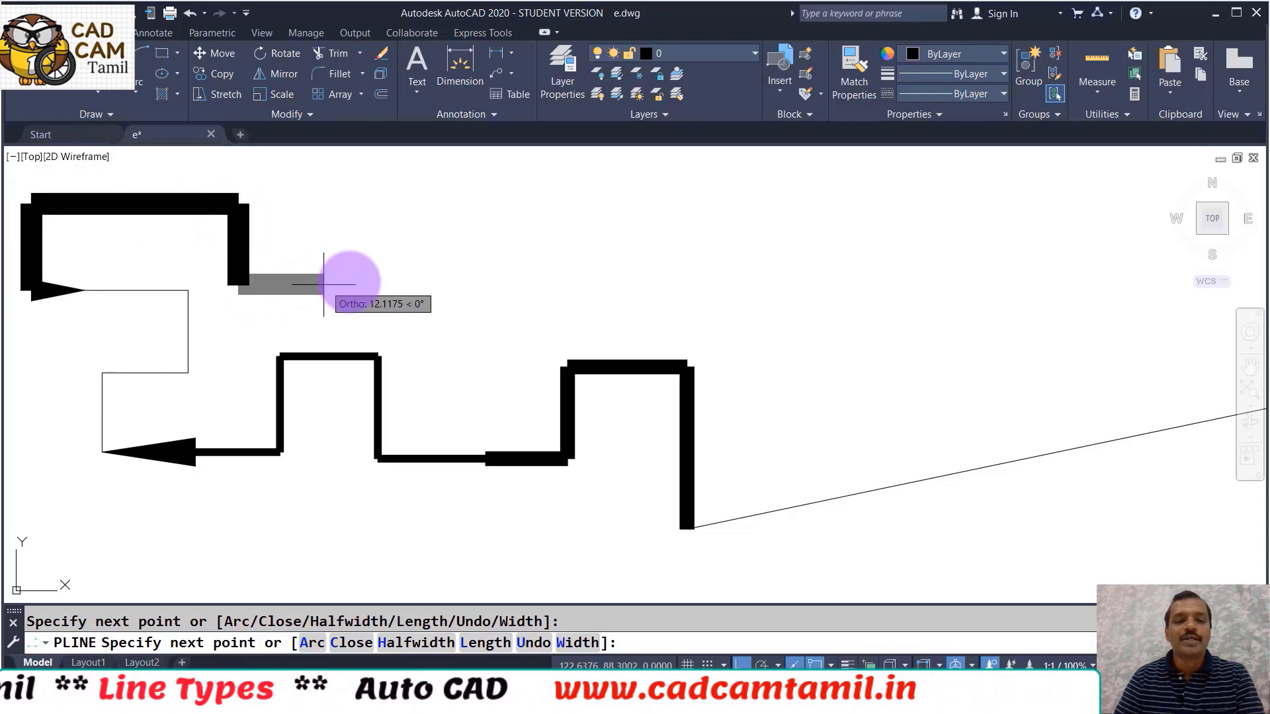
{"action": "left_click", "coordinate": [362, 279]}
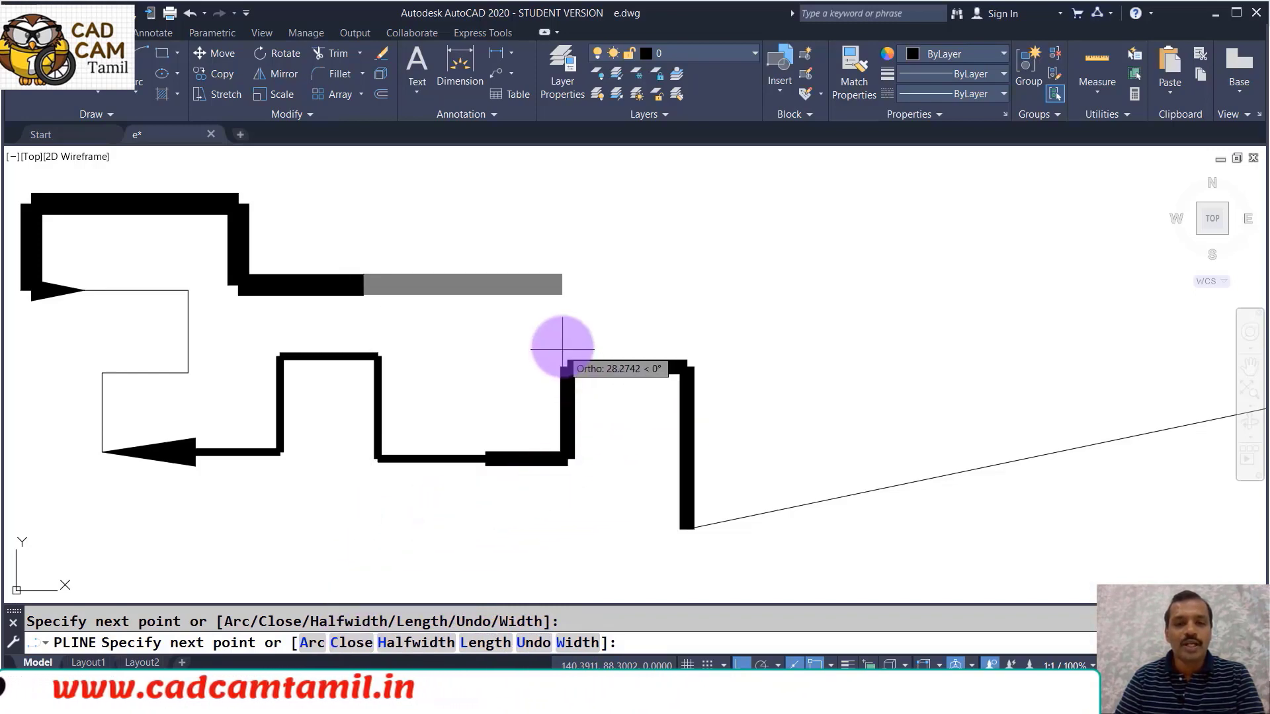
{"action": "scroll", "coordinate": [559, 346], "scroll_direction": "down", "scroll_amount": 4}
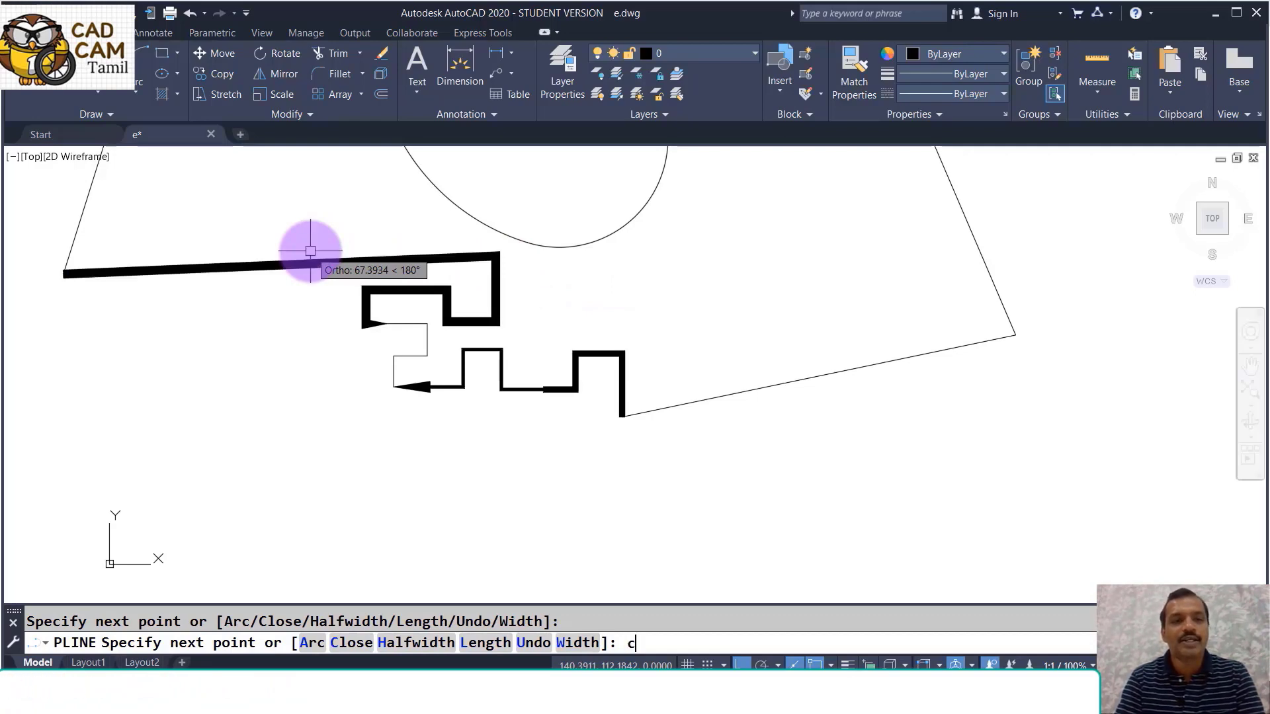
Close the polyline back to its start, then select and deselect it
{"action": "key", "text": "Return"}
{"action": "scroll", "coordinate": [439, 430], "scroll_direction": "down", "scroll_amount": 6}
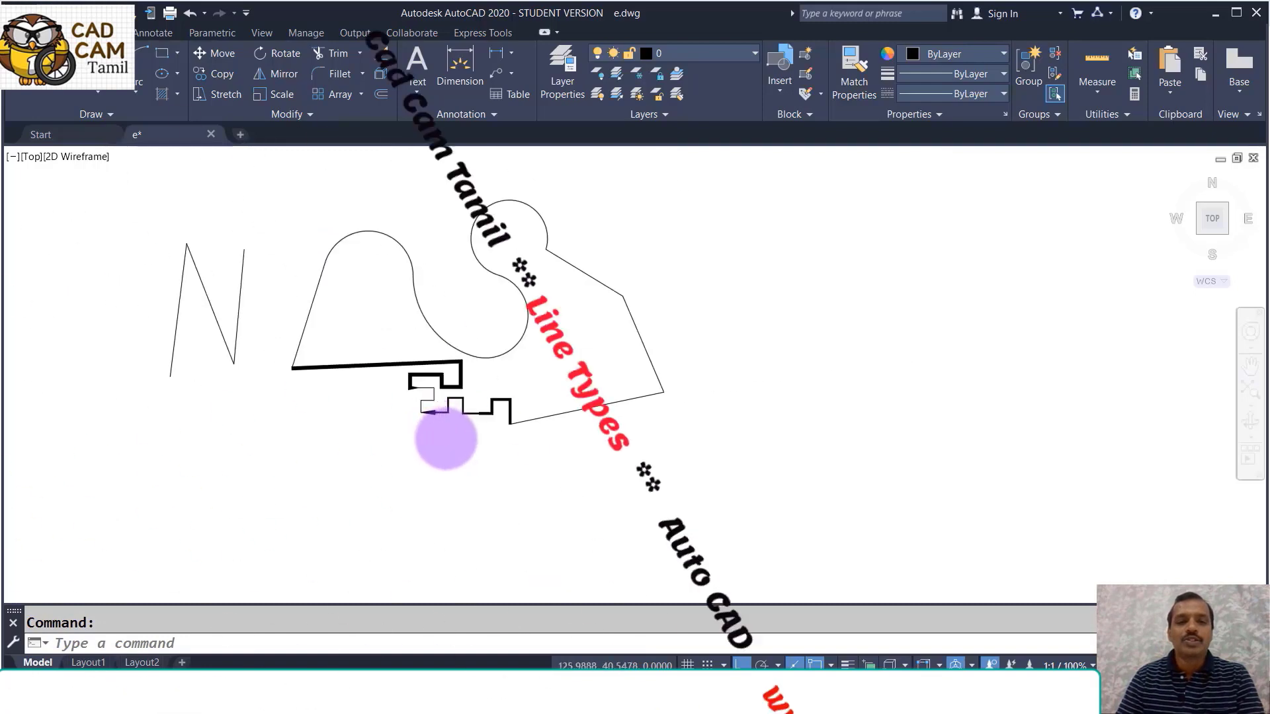
{"action": "scroll", "coordinate": [374, 356], "scroll_direction": "up", "scroll_amount": 5}
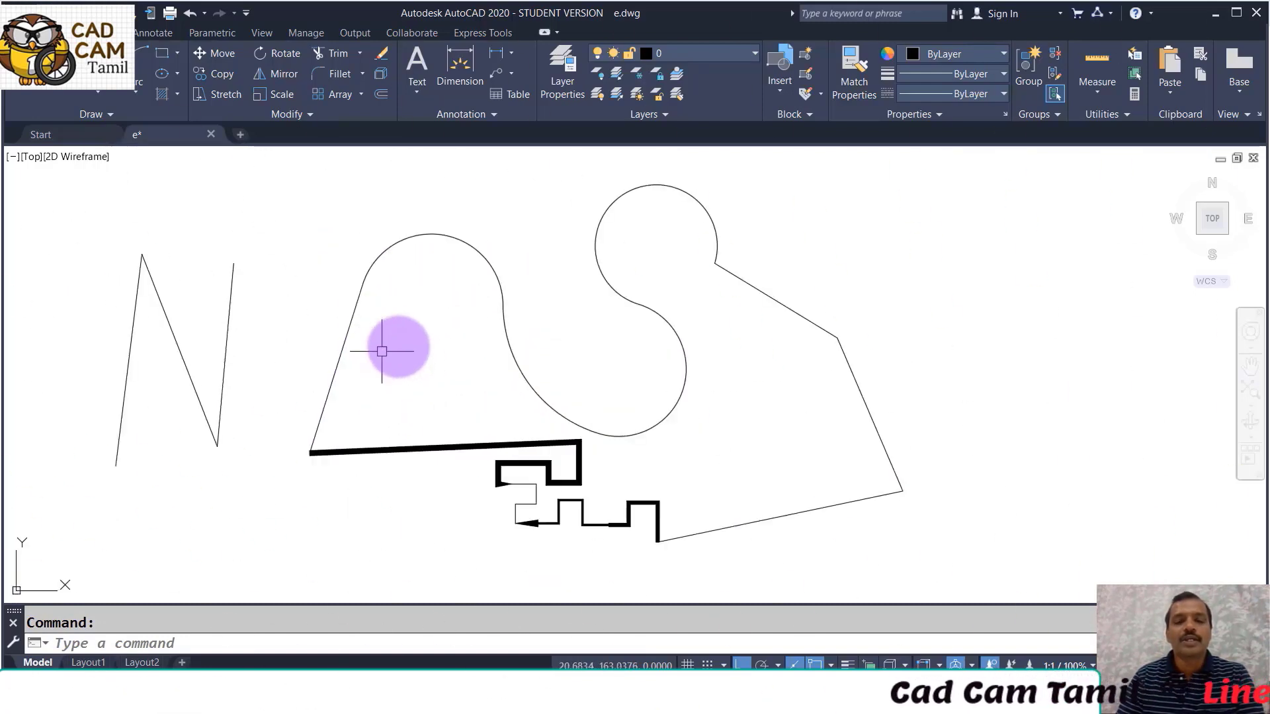
{"action": "left_click", "coordinate": [504, 329]}
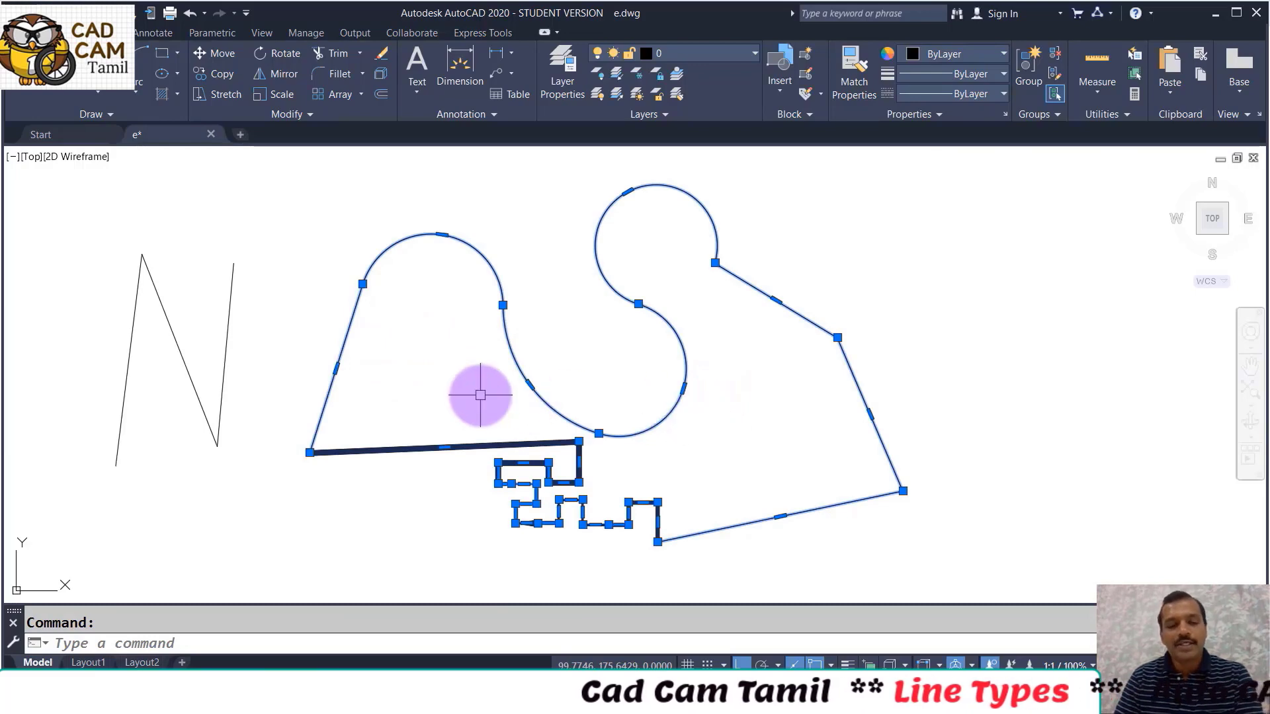
{"action": "key", "text": "Escape"}
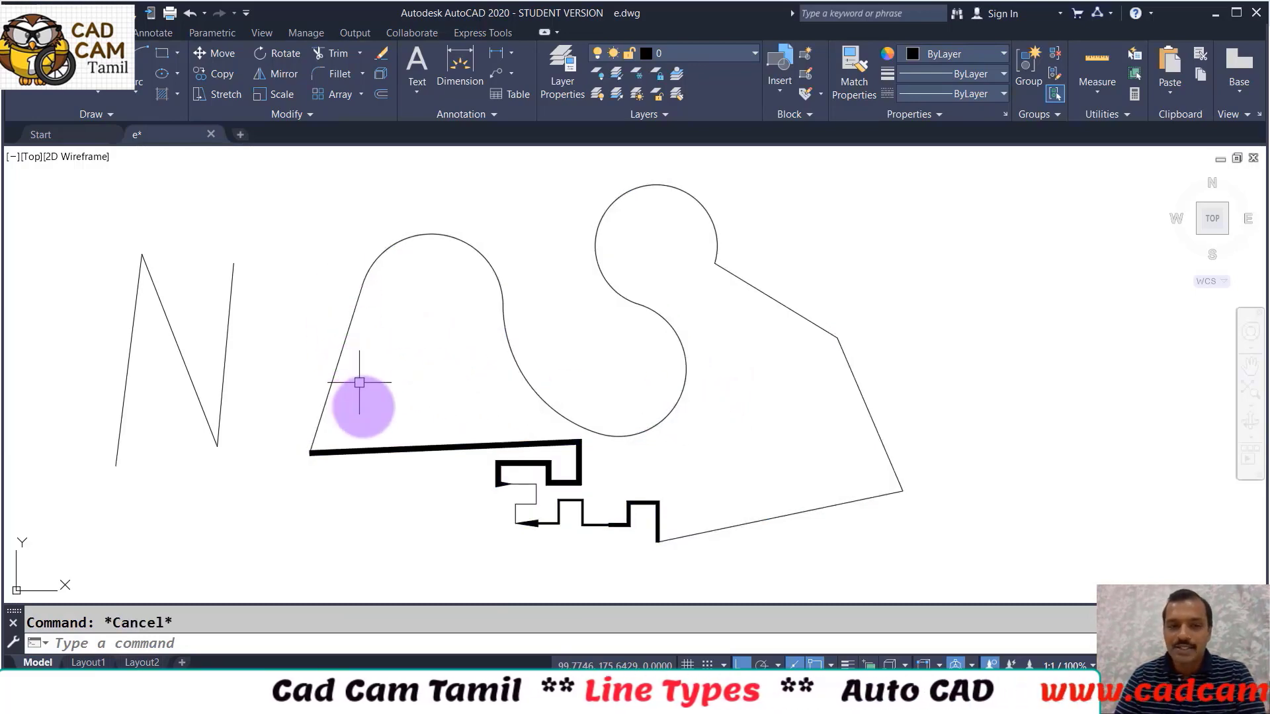
Select all objects, cancel the selection, and start a new PLINE
{"action": "scroll", "coordinate": [473, 499], "scroll_direction": "up", "scroll_amount": 5}
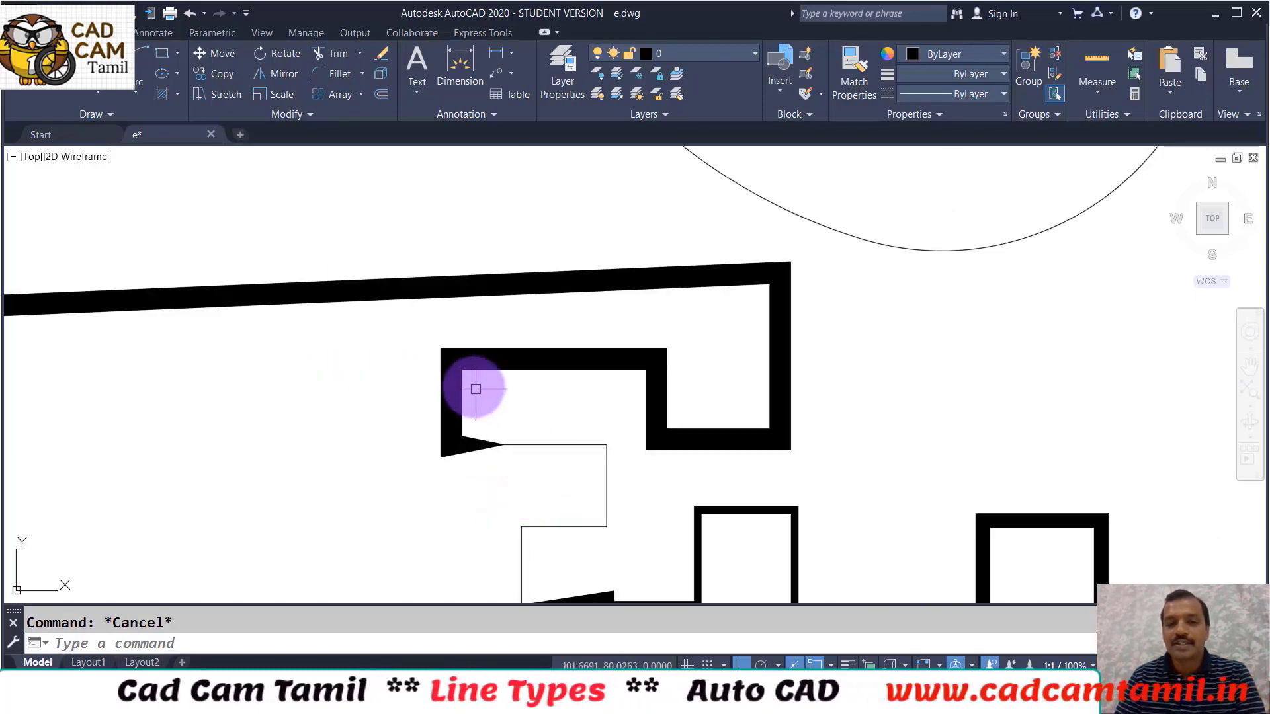
{"action": "scroll", "coordinate": [476, 389], "scroll_direction": "down", "scroll_amount": 3}
{"action": "key", "text": "ctrl+a"}
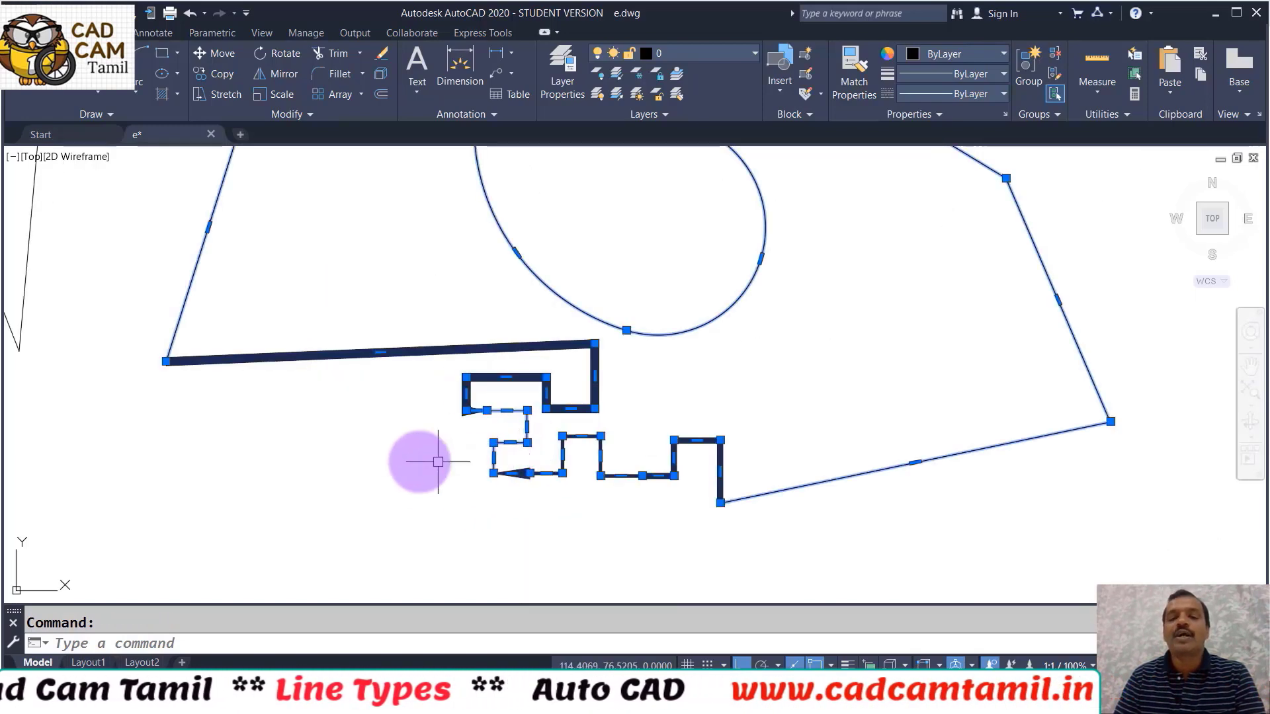
{"action": "scroll", "coordinate": [381, 460], "scroll_direction": "down", "scroll_amount": 4}
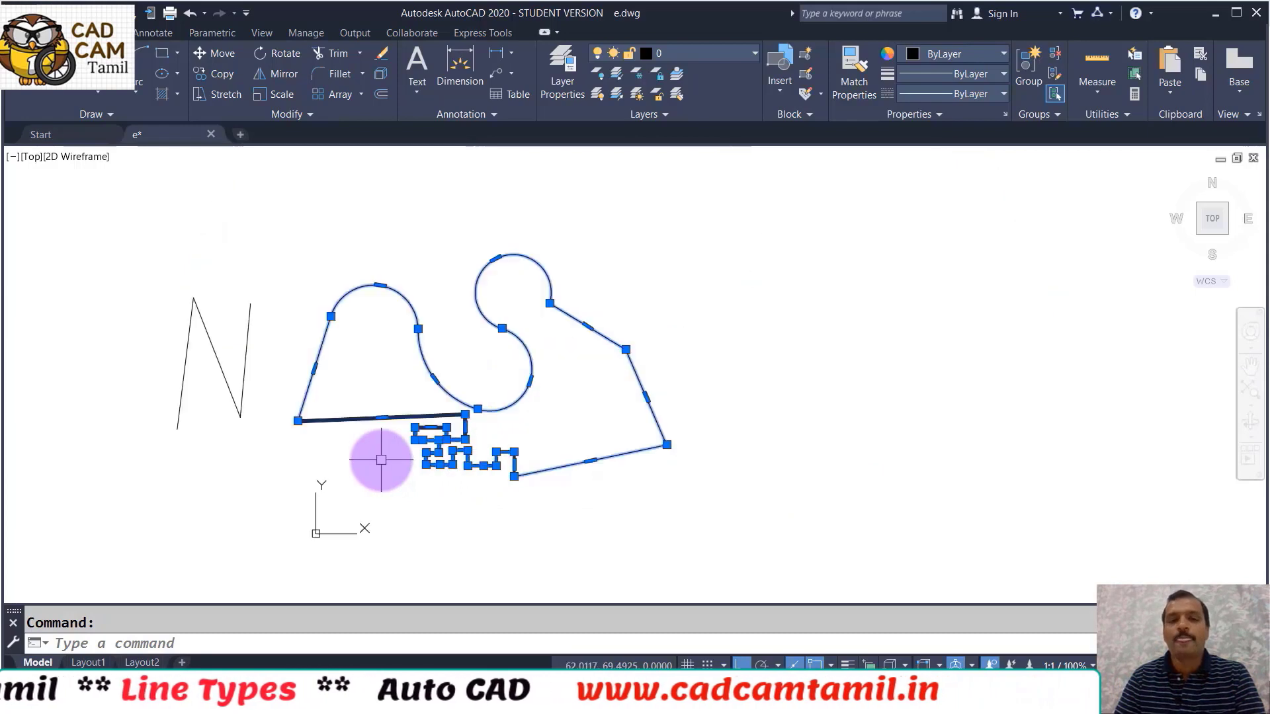
{"action": "scroll", "coordinate": [381, 459], "scroll_direction": "down", "scroll_amount": 2}
{"action": "key", "text": "Escape"}
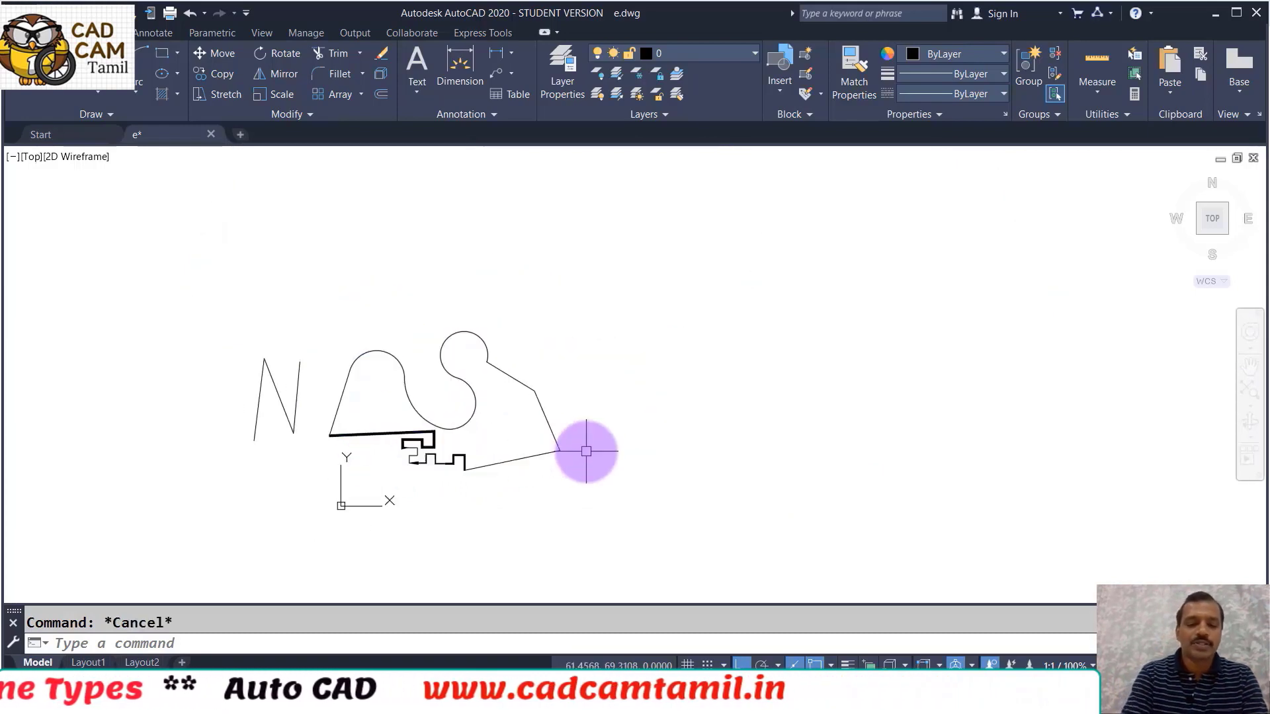
{"action": "type", "text": "pline"}
{"action": "key", "text": "Return"}
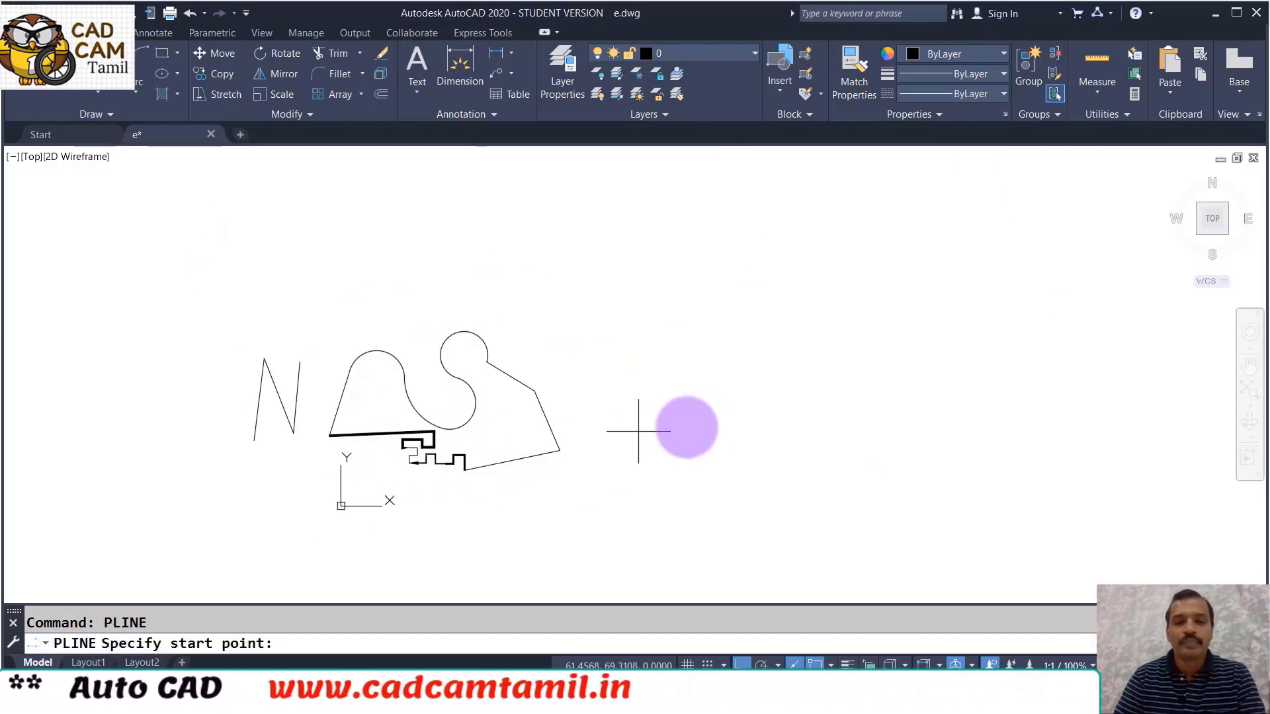
Draw a thick vertical first segment, then set ending width 0 for the next vertex
{"action": "left_click", "coordinate": [629, 429]}
{"action": "left_click", "coordinate": [632, 328]}
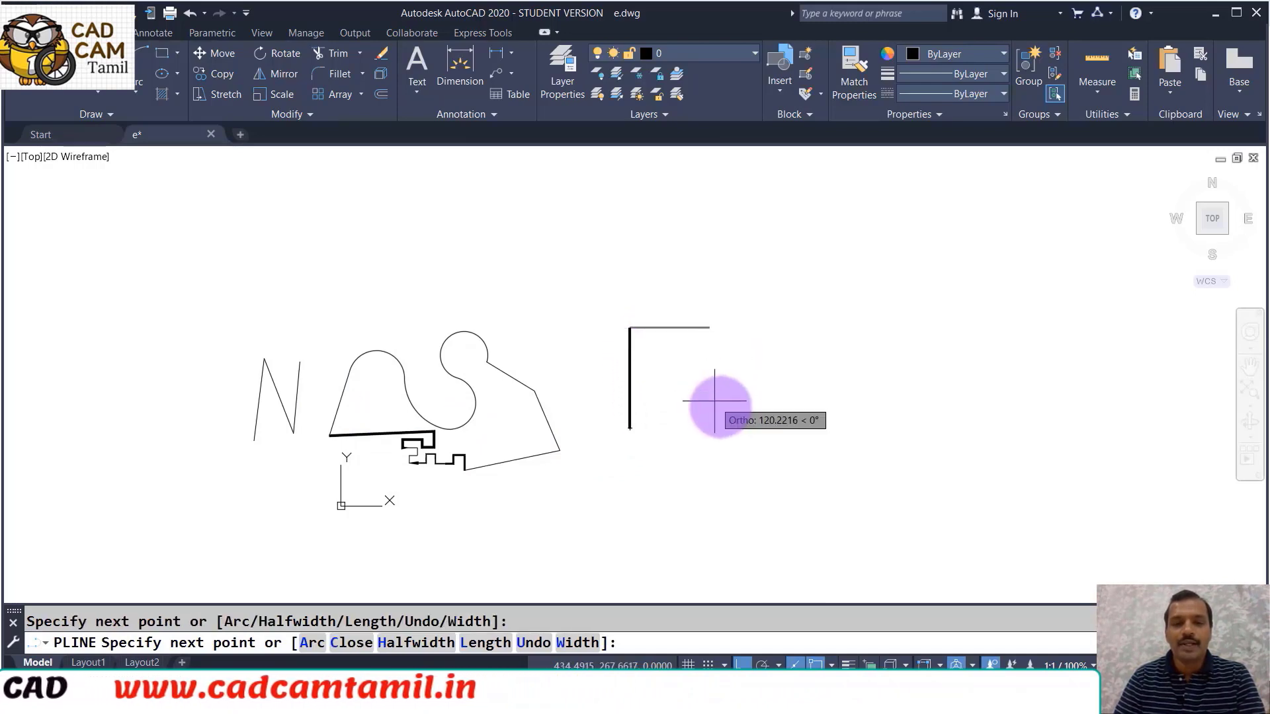
{"action": "left_click", "coordinate": [577, 642]}
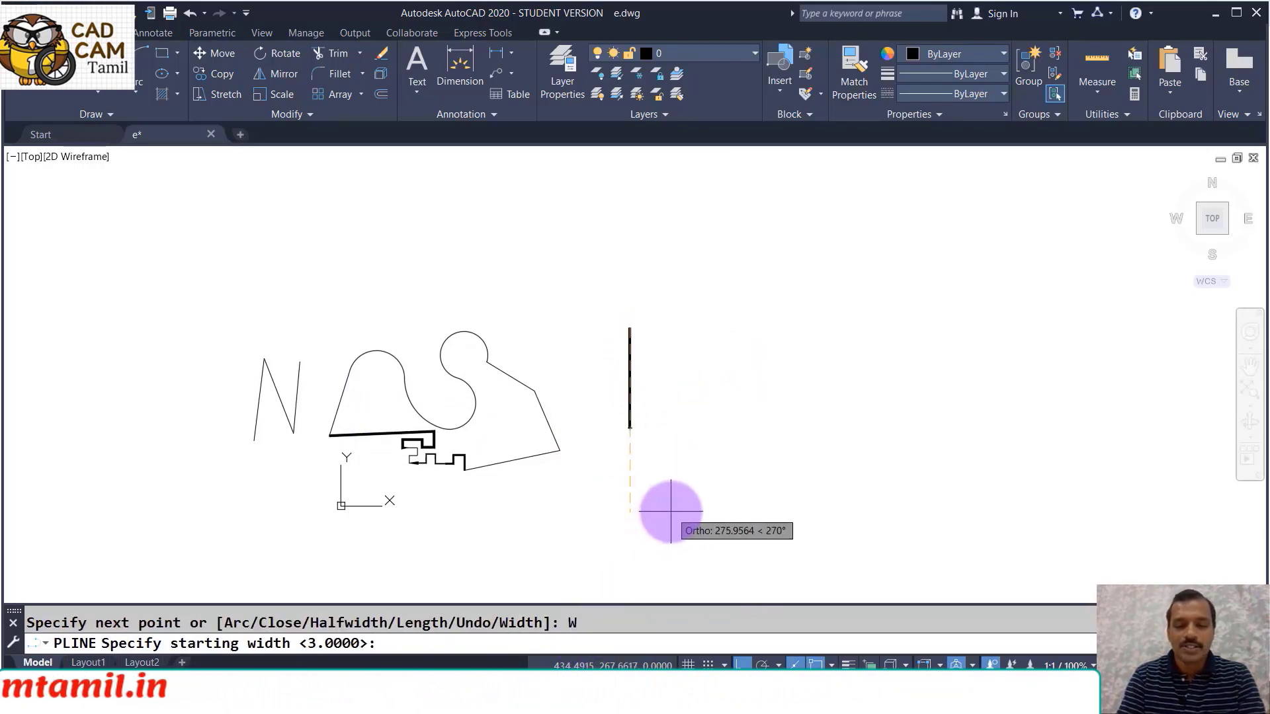
{"action": "type", "text": "0"}
{"action": "key", "text": "Return"}
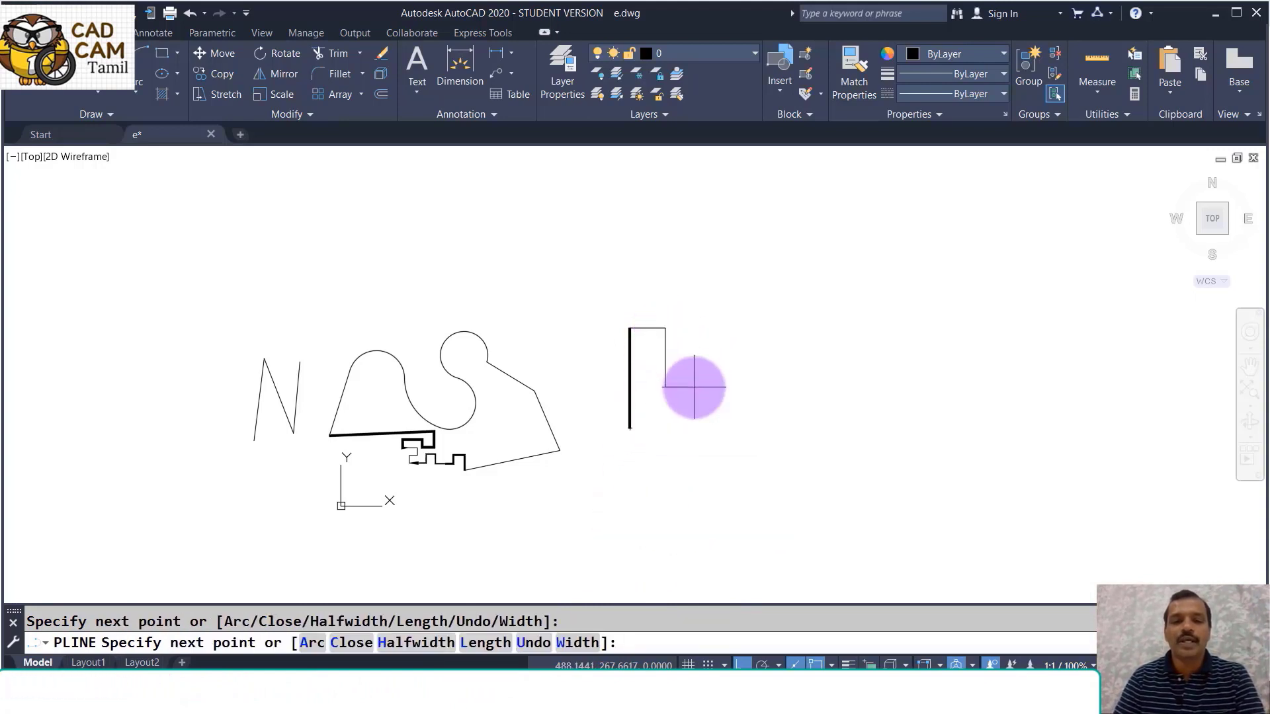
{"action": "scroll", "coordinate": [683, 387], "scroll_direction": "up", "scroll_amount": 4}
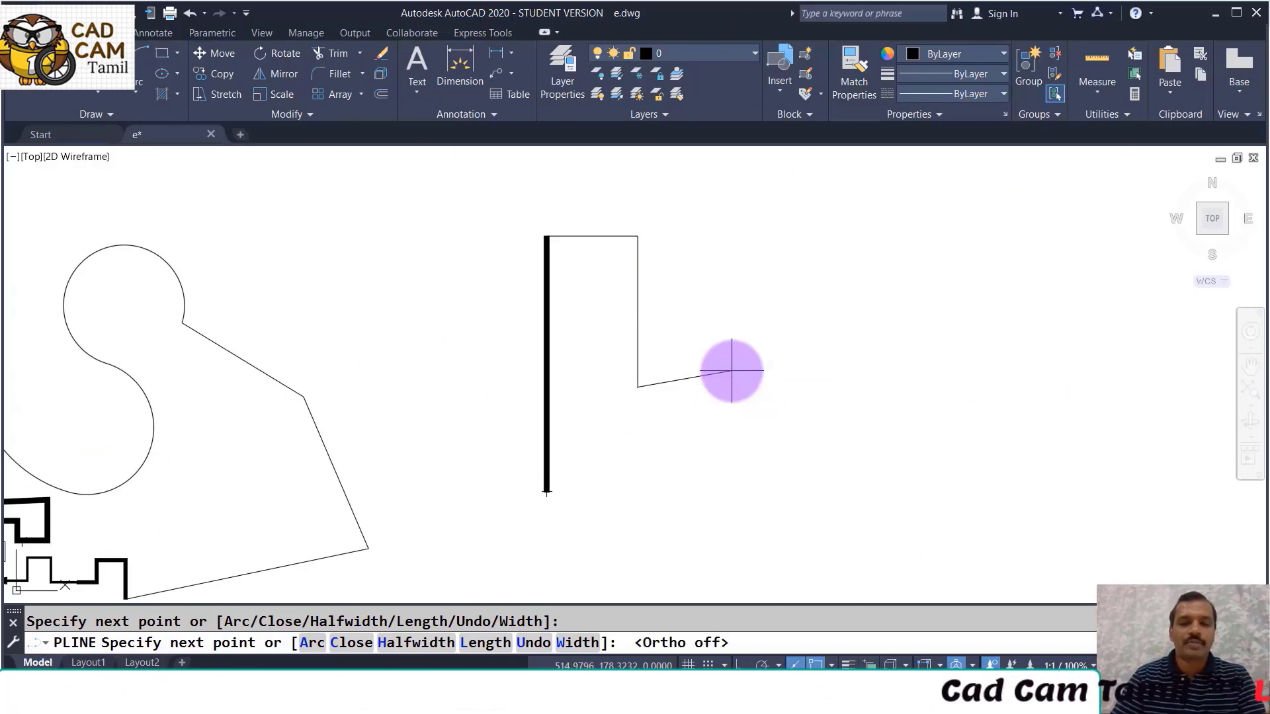
{"action": "left_click", "coordinate": [756, 352]}
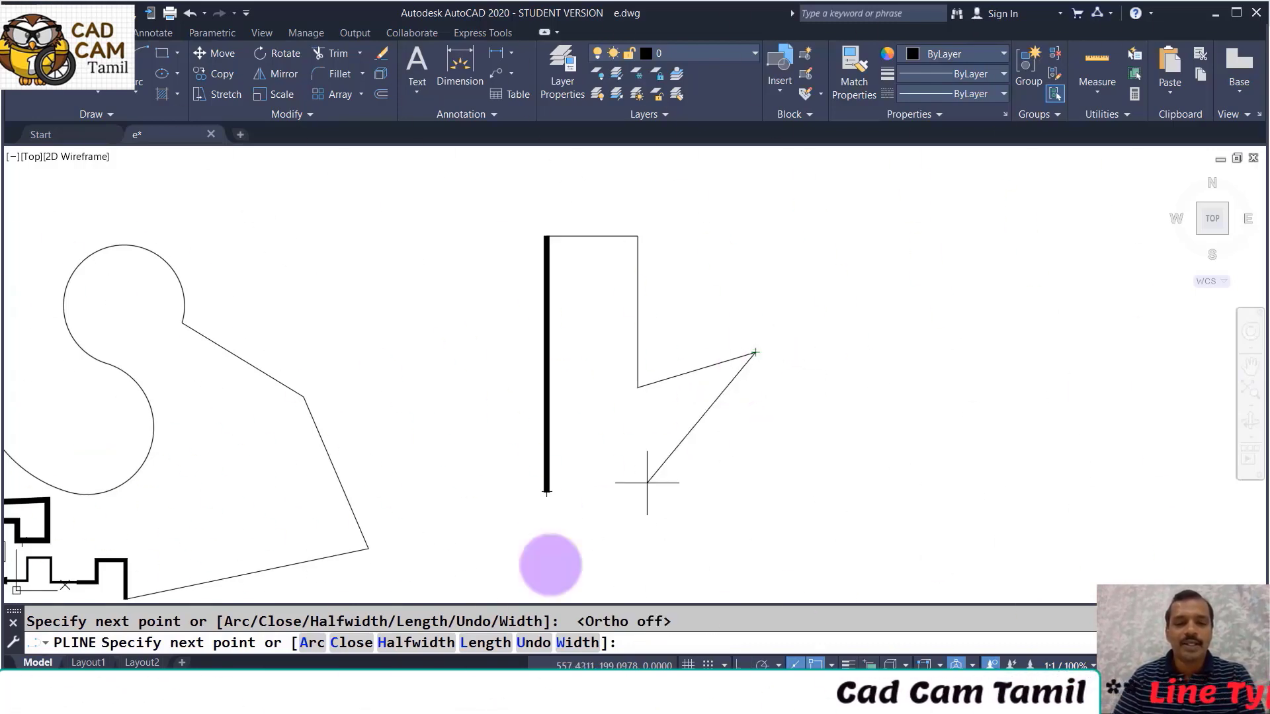
Add a Length-10 segment and a 20-unit segment, close the polyline, show command history
{"action": "left_click", "coordinate": [472, 645]}
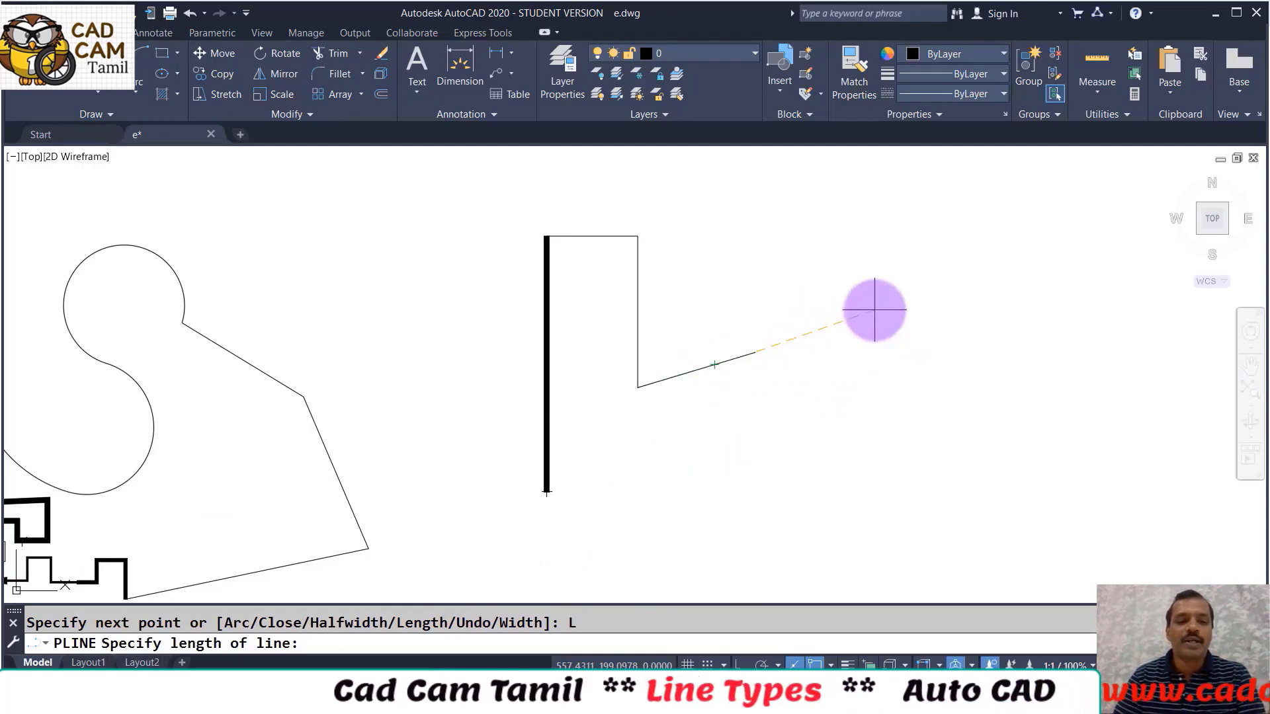
{"action": "type", "text": "1"}
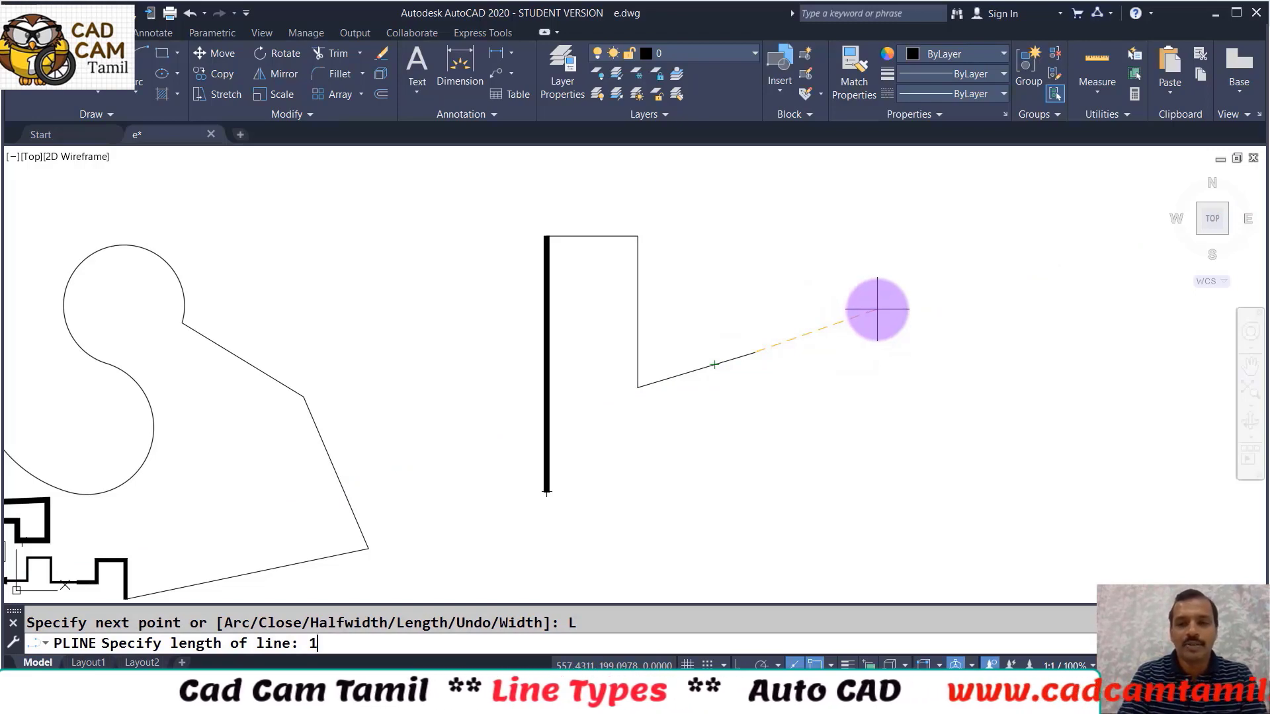
{"action": "type", "text": "0"}
{"action": "key", "text": "Return"}
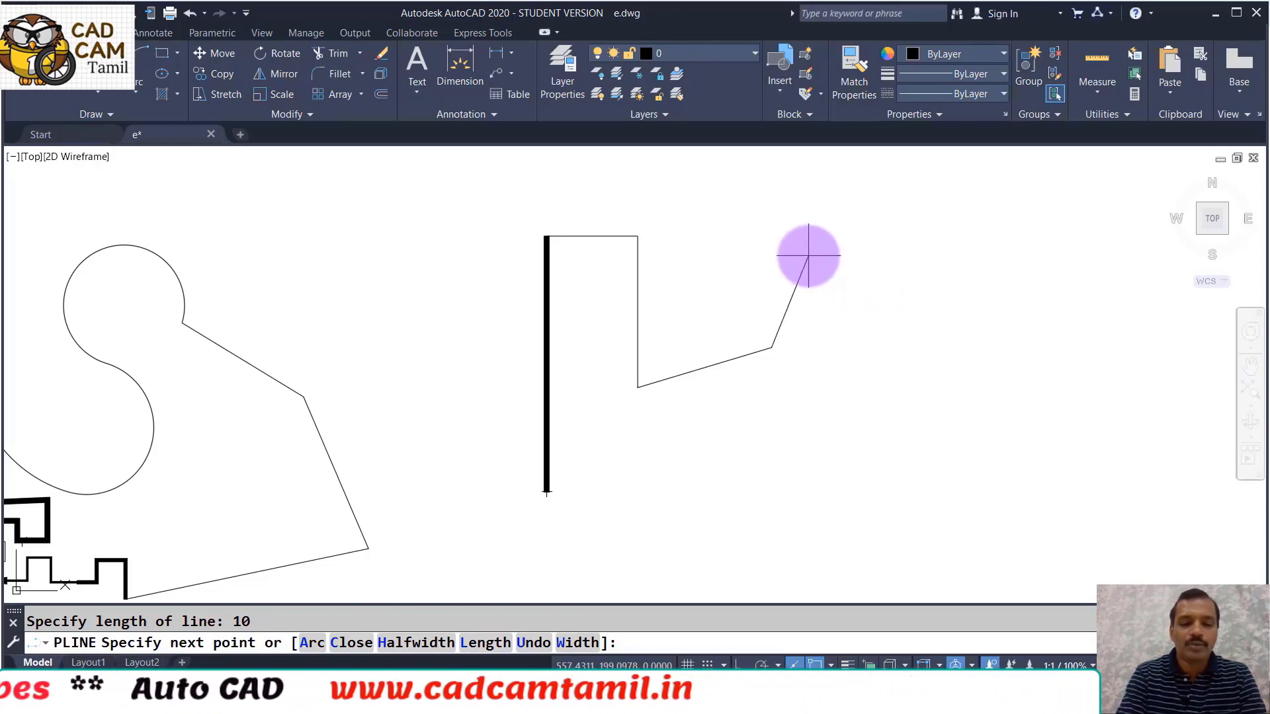
{"action": "type", "text": "20"}
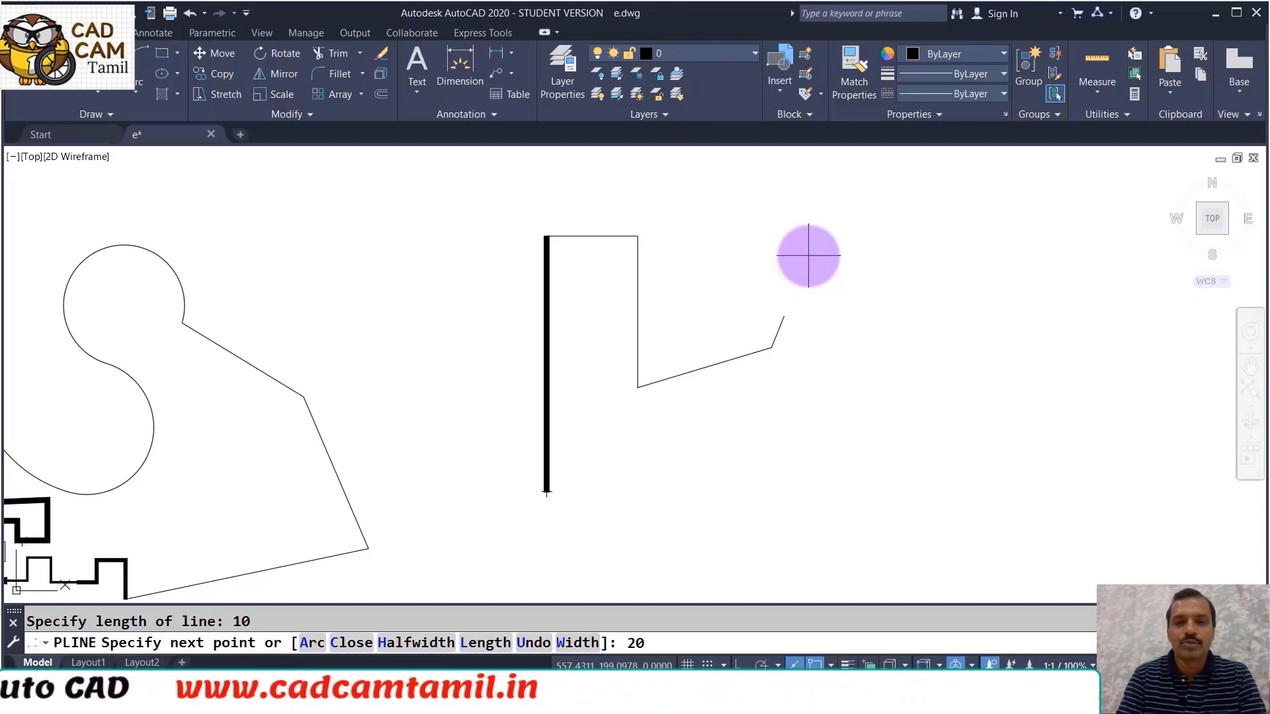
{"action": "key", "text": "Return"}
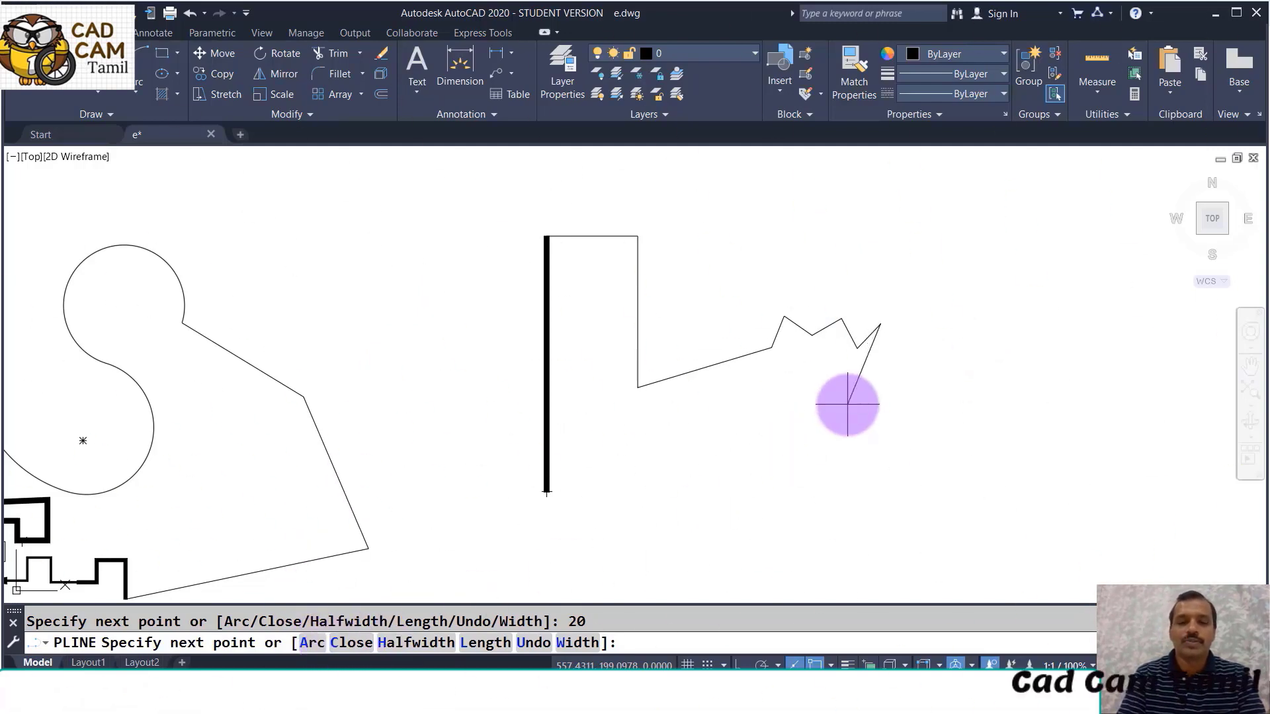
{"action": "key", "text": "Return"}
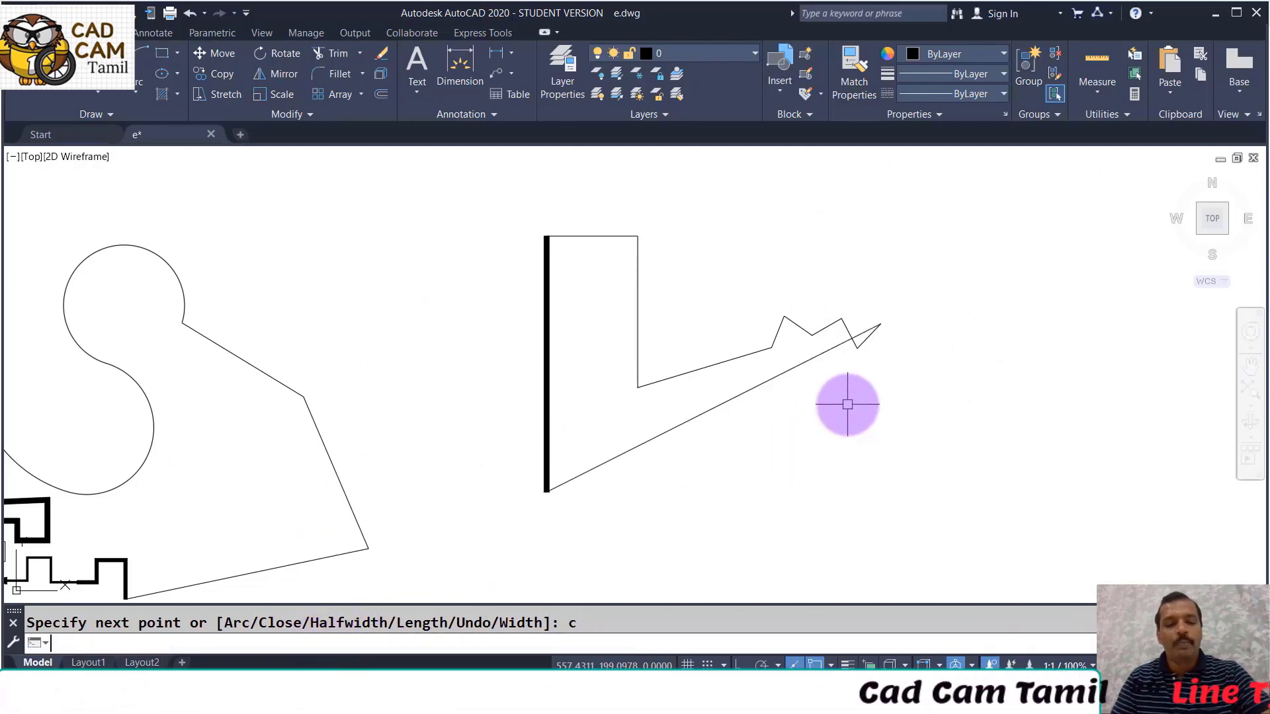
{"action": "key", "text": "F2"}
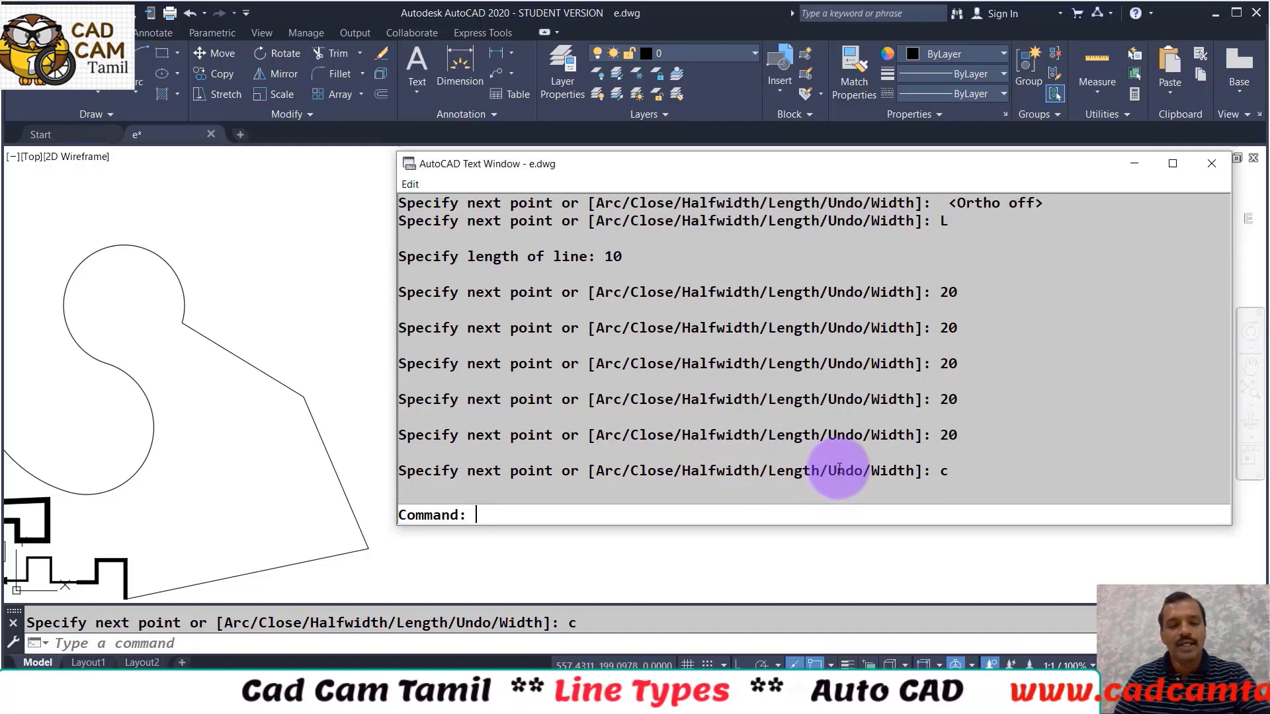
Close the AutoCAD Text Window to return to the drawing
{"action": "key", "text": "F2"}
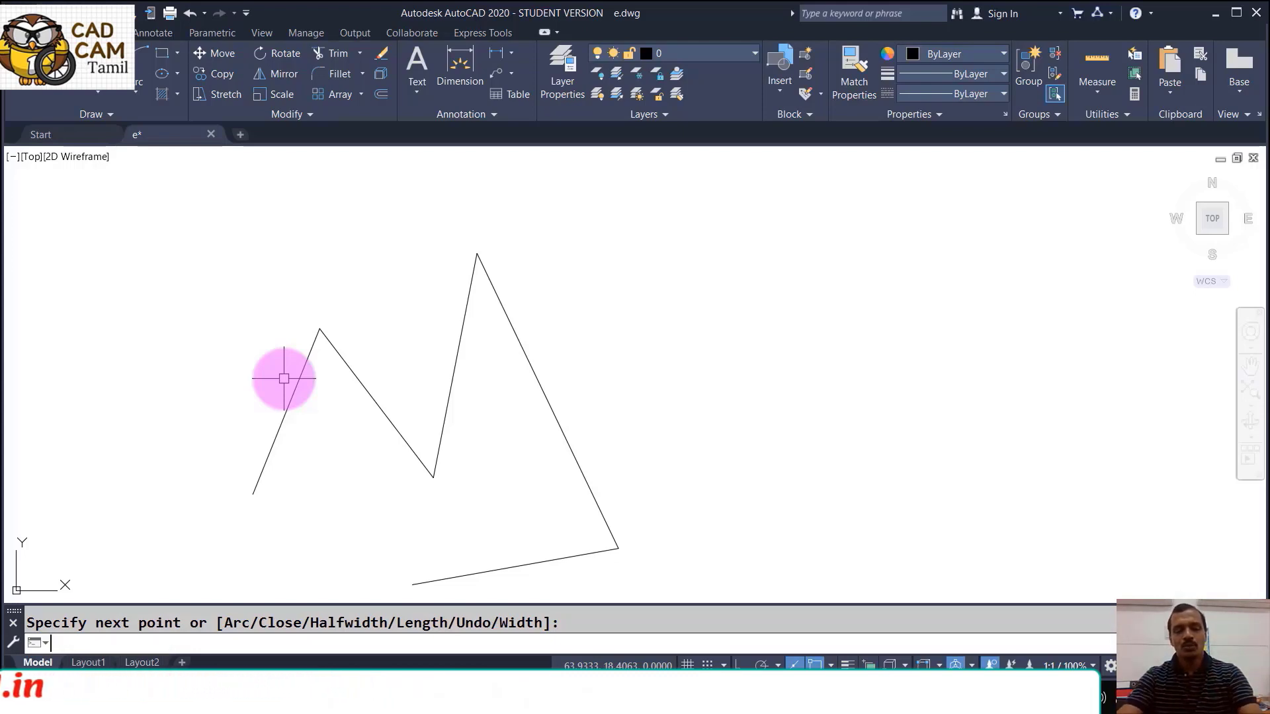
{"action": "key", "text": "Return"}
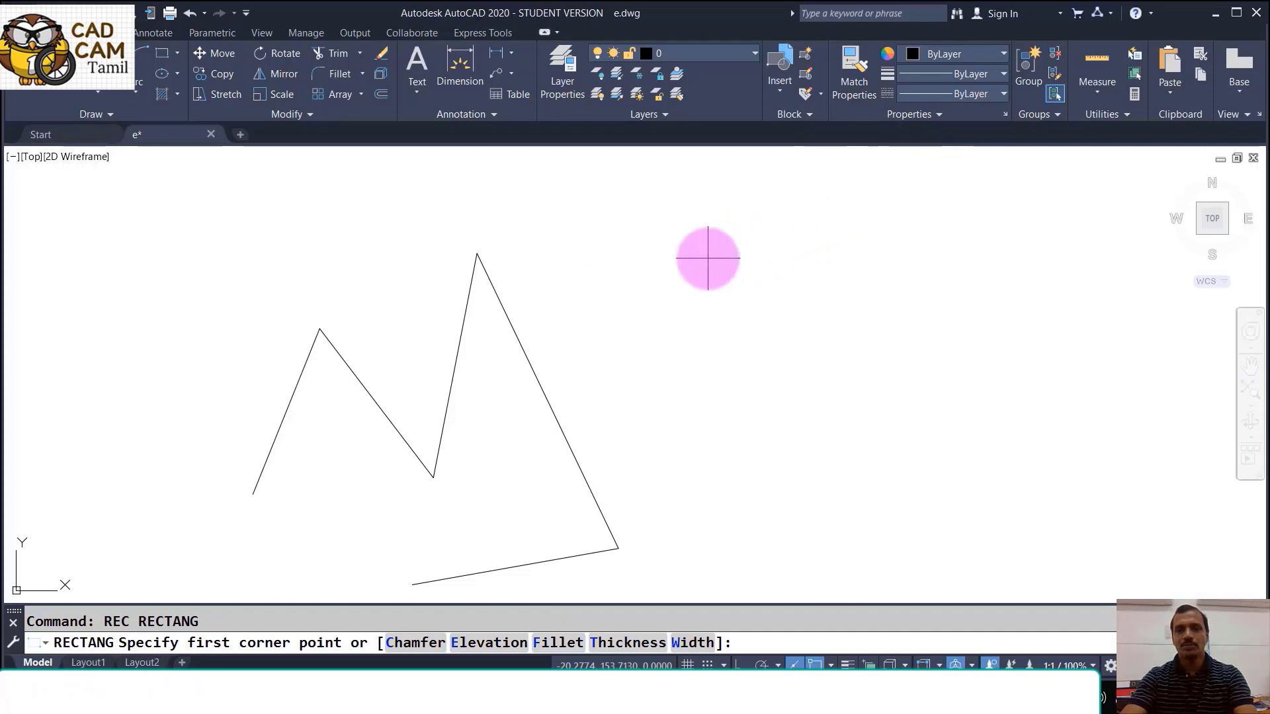
{"action": "left_click", "coordinate": [707, 257]}
{"action": "left_click", "coordinate": [986, 425]}
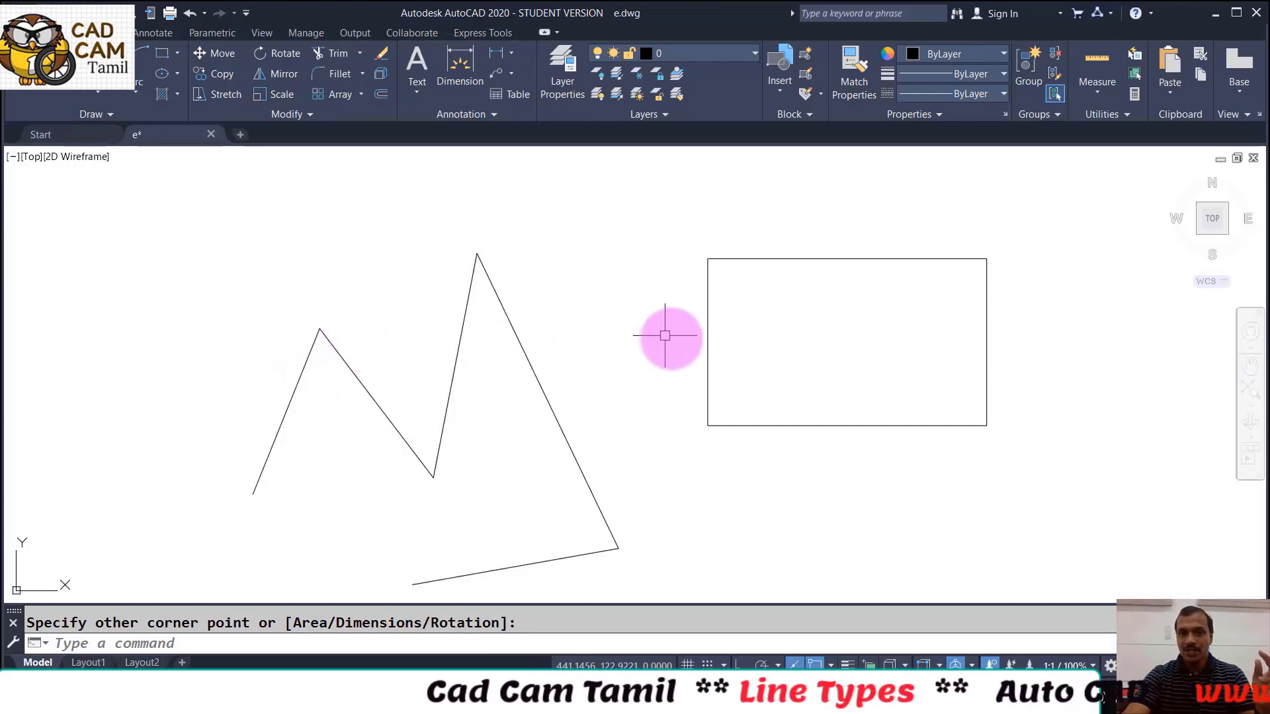
{"action": "left_click", "coordinate": [798, 303]}
{"action": "left_click", "coordinate": [672, 212]}
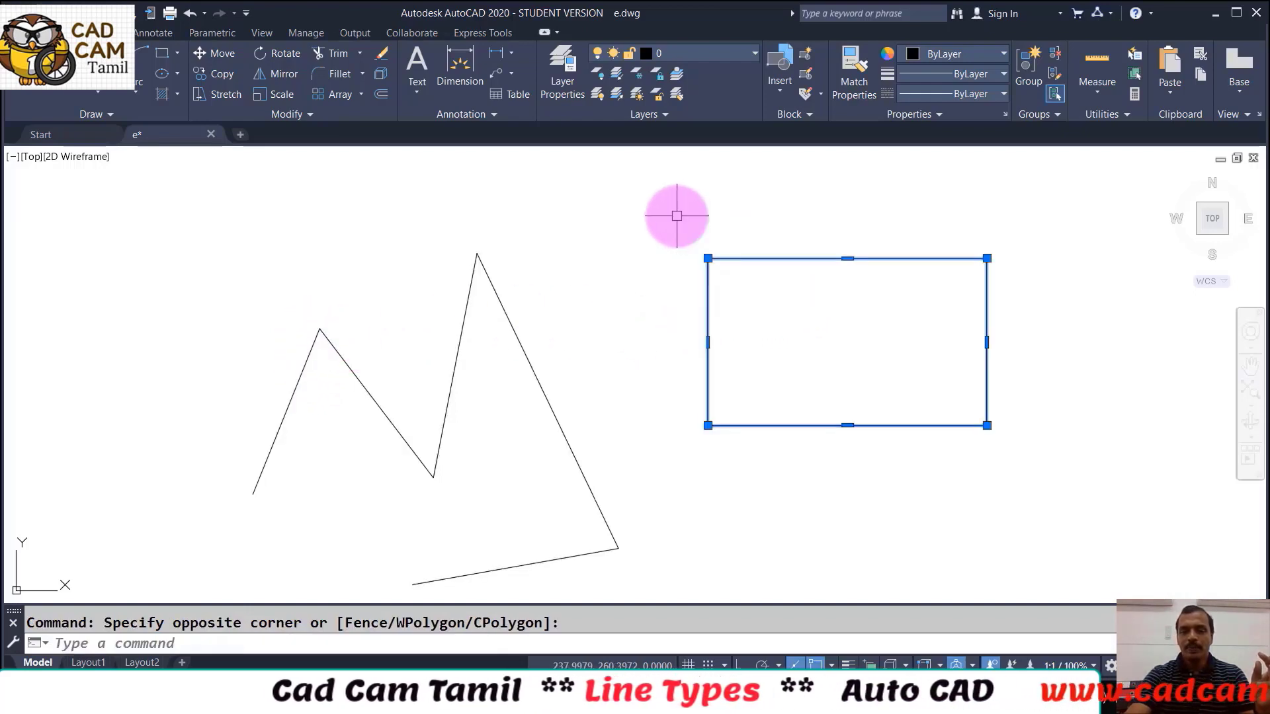
{"action": "key", "text": "Delete"}
With PEDIT, close the zigzag polyline, then reopen it so the five-segment zigzag stays open
{"action": "type", "text": "pedi"}
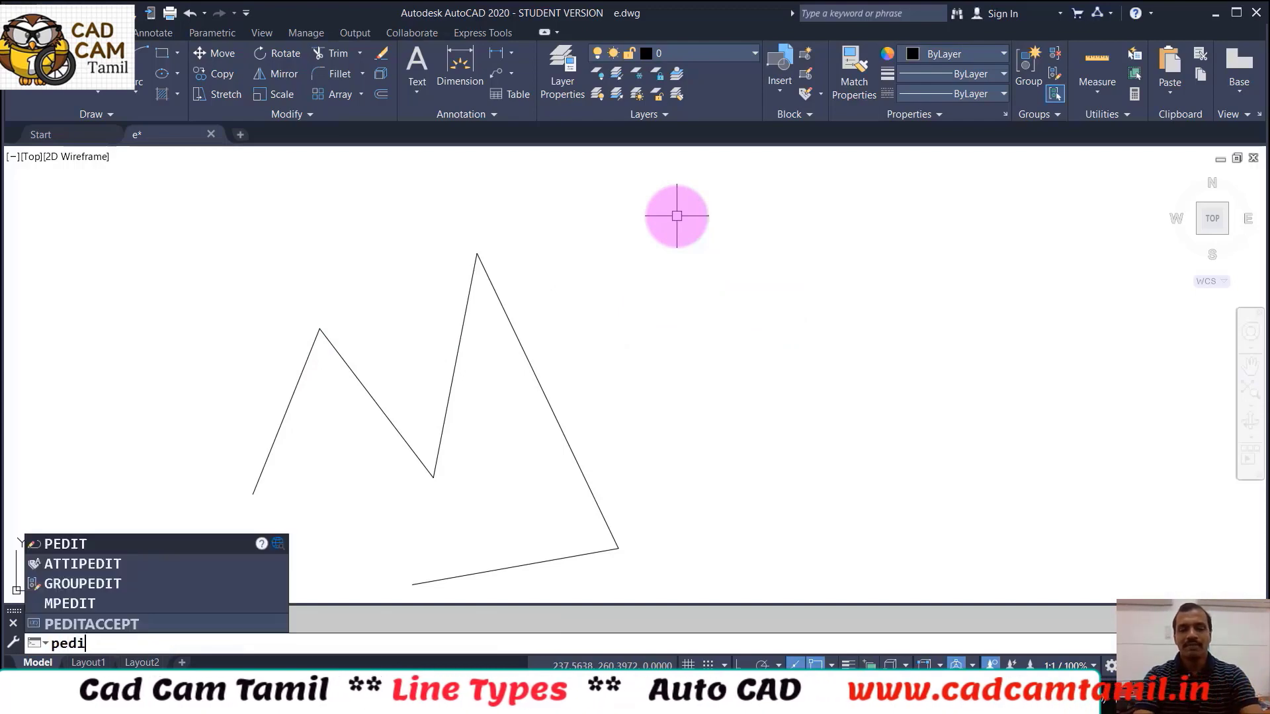
{"action": "key", "text": "Return"}
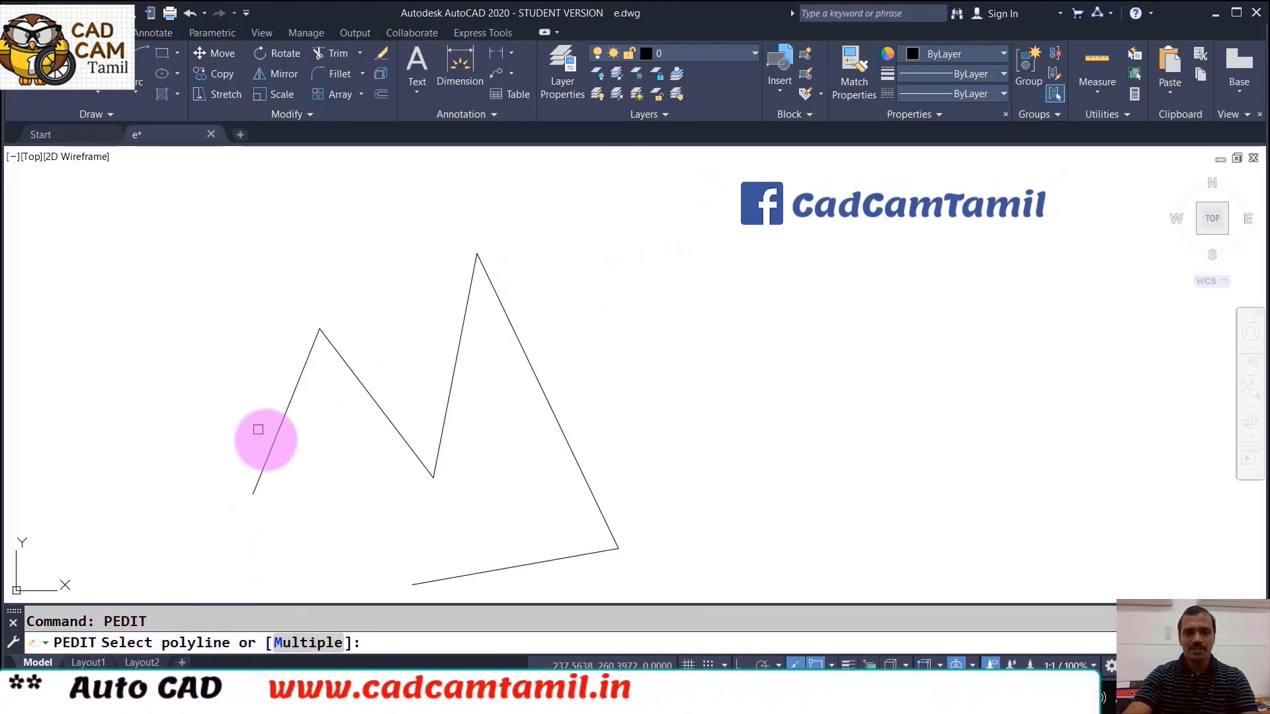
{"action": "left_click", "coordinate": [276, 443]}
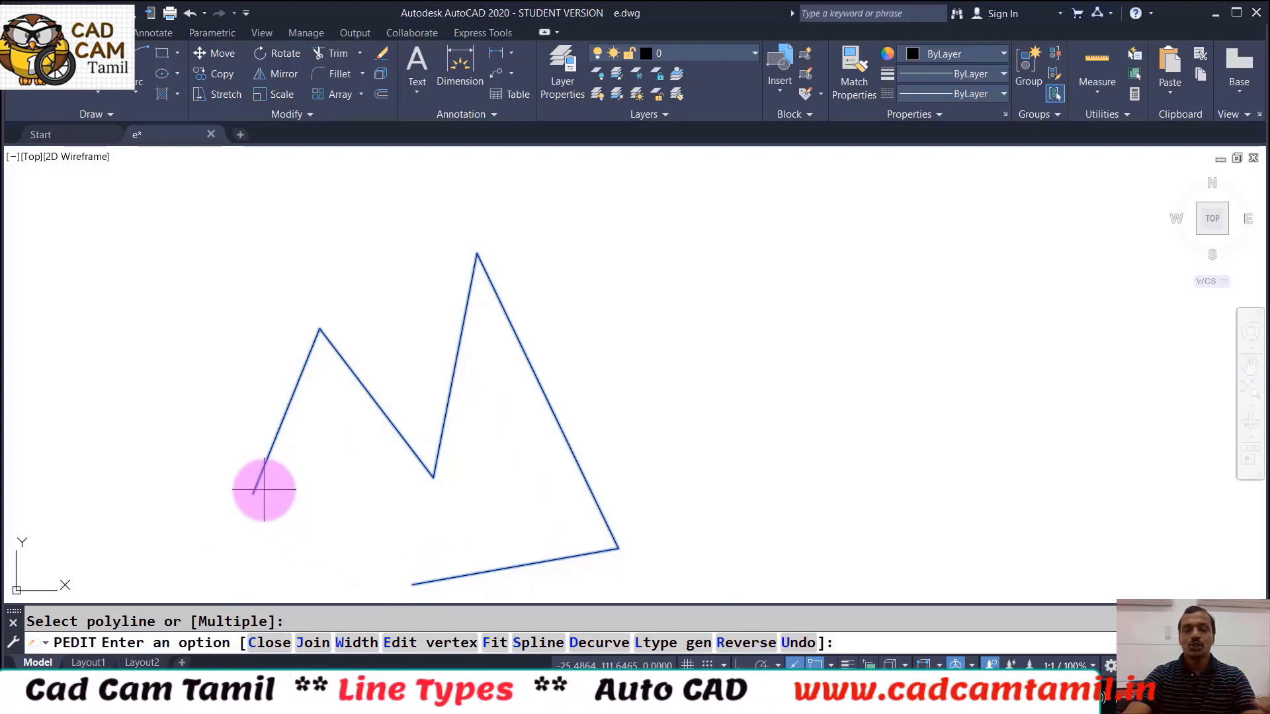
{"action": "left_click", "coordinate": [265, 647]}
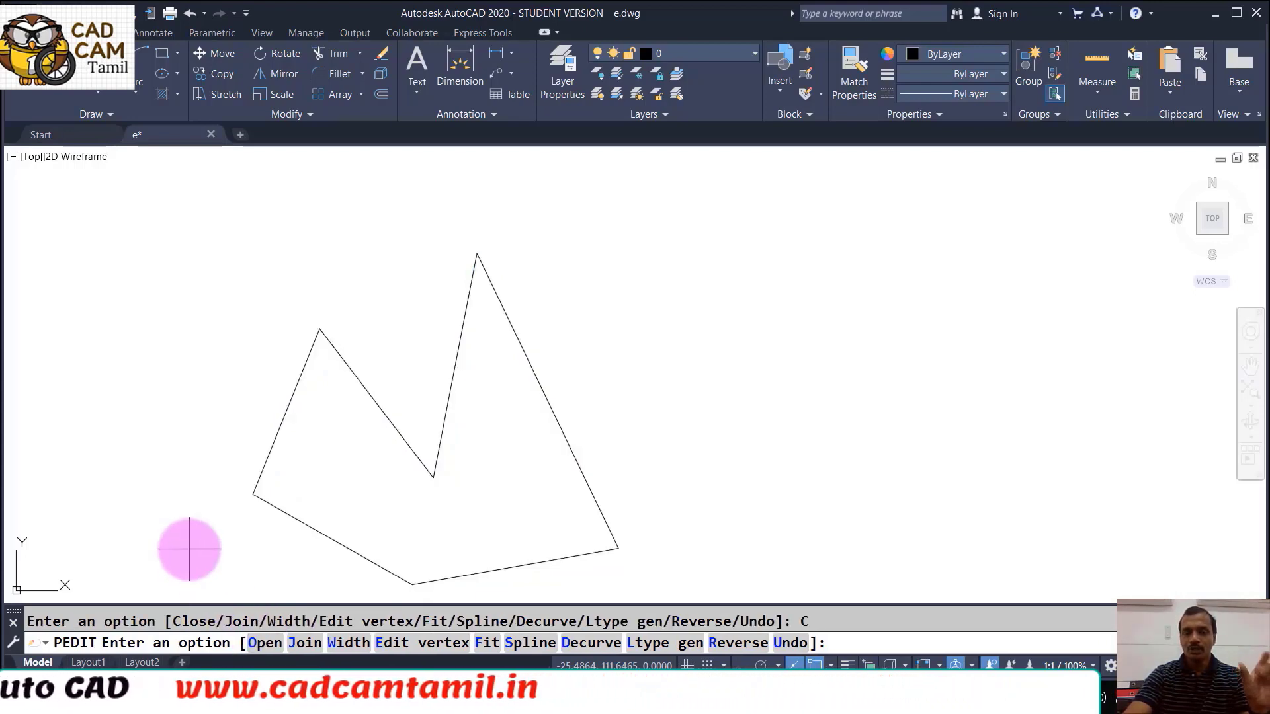
{"action": "left_click", "coordinate": [258, 645]}
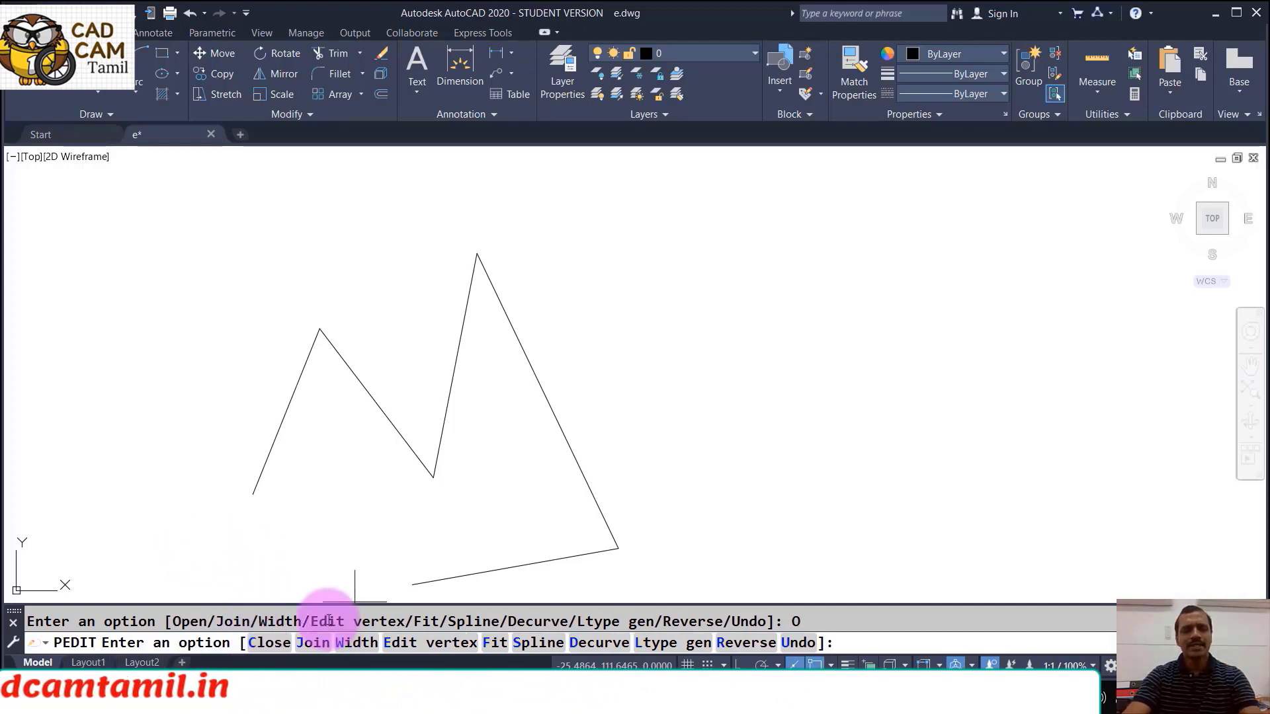
{"action": "key", "text": "Escape"}
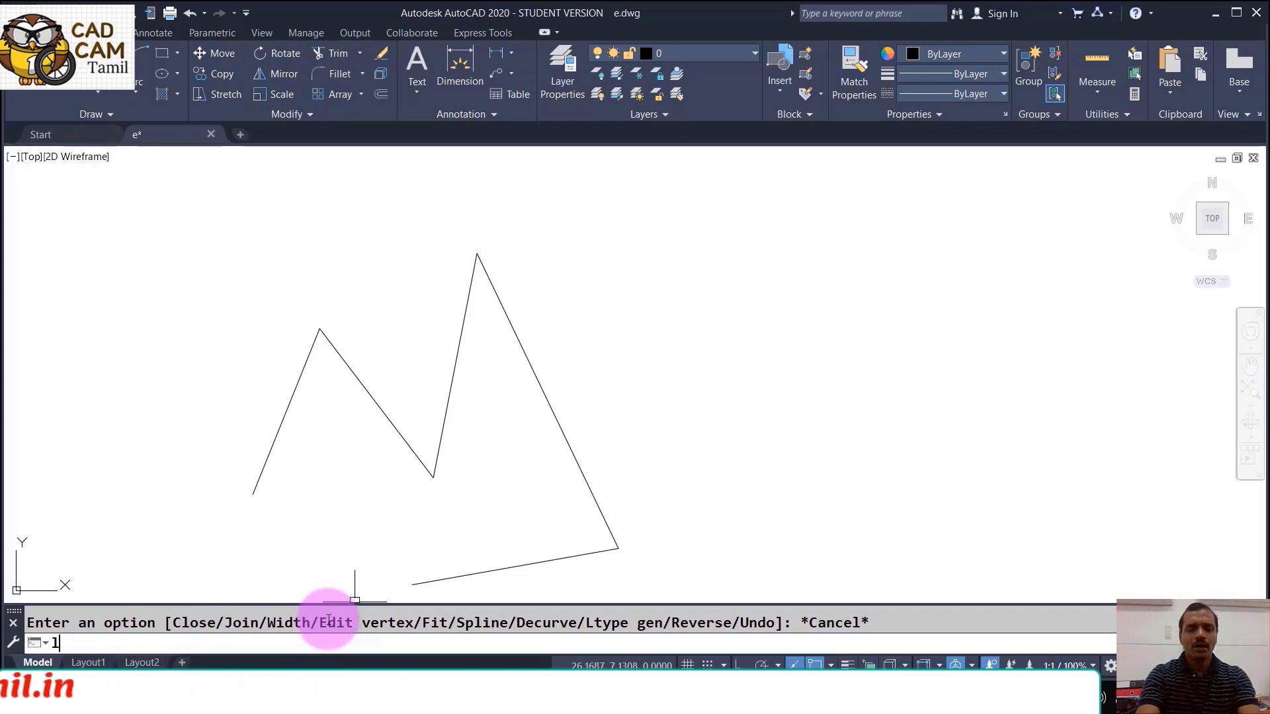
{"action": "key", "text": "Return"}
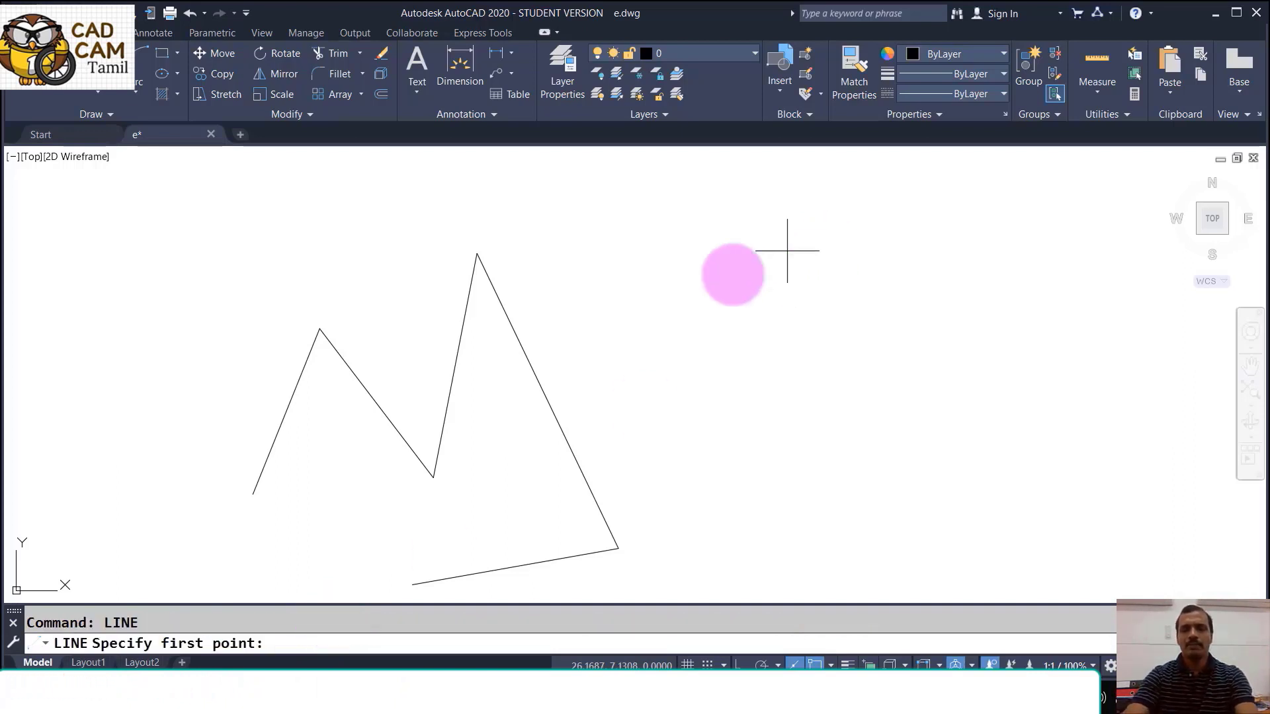
{"action": "left_click", "coordinate": [655, 401]}
{"action": "left_click", "coordinate": [704, 249]}
{"action": "left_click", "coordinate": [775, 404]}
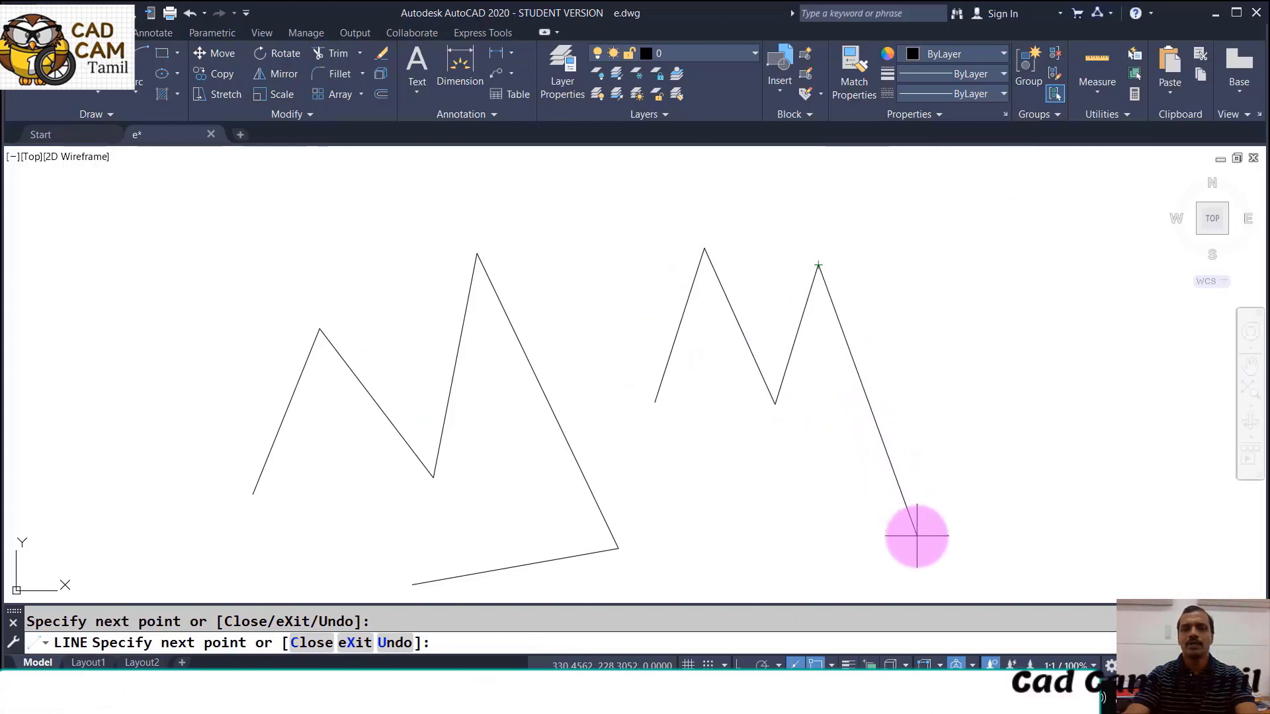
{"action": "left_click", "coordinate": [917, 535]}
{"action": "left_click", "coordinate": [782, 560]}
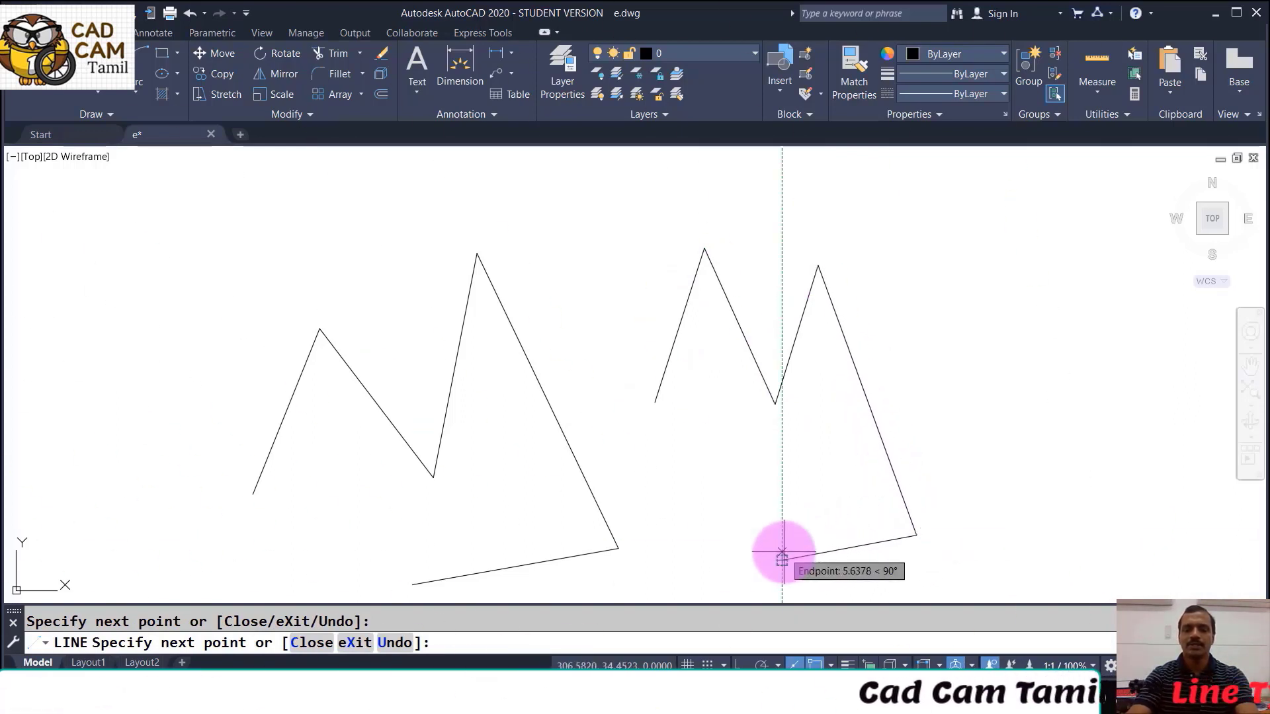
{"action": "key", "text": "Return"}
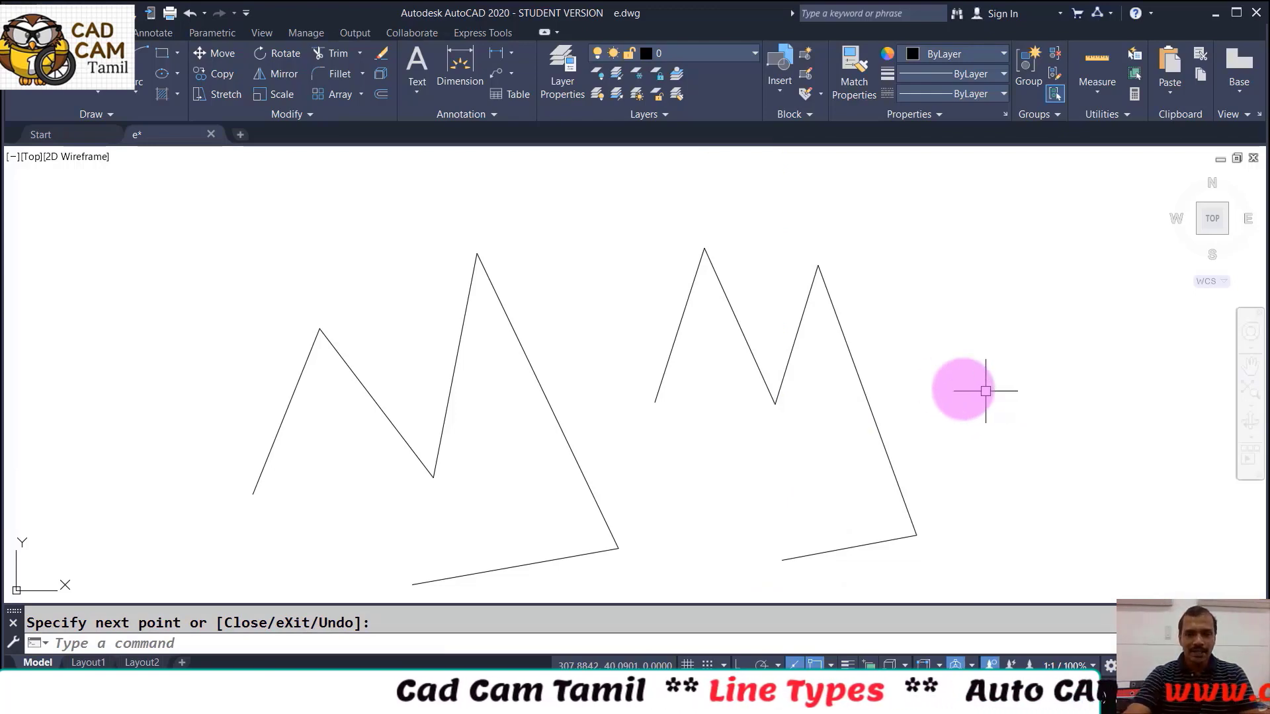
{"action": "mouse_move", "coordinate": [863, 374]}
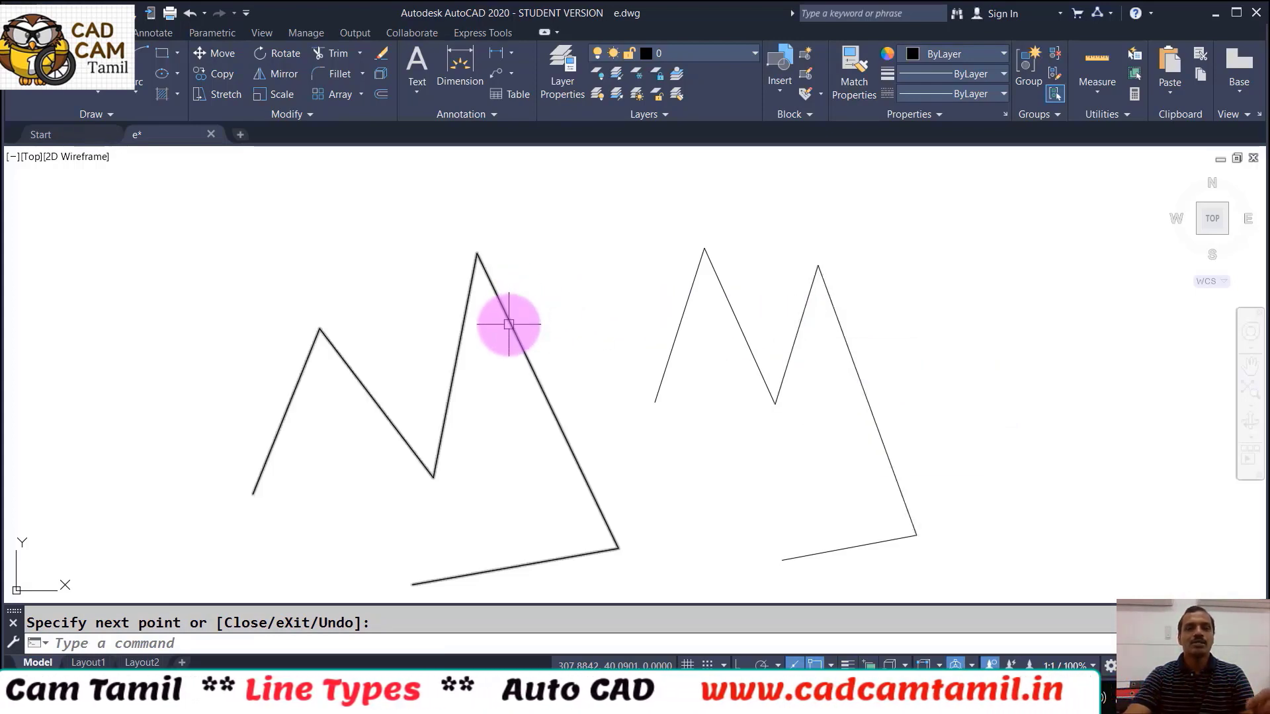
{"action": "mouse_move", "coordinate": [509, 324]}
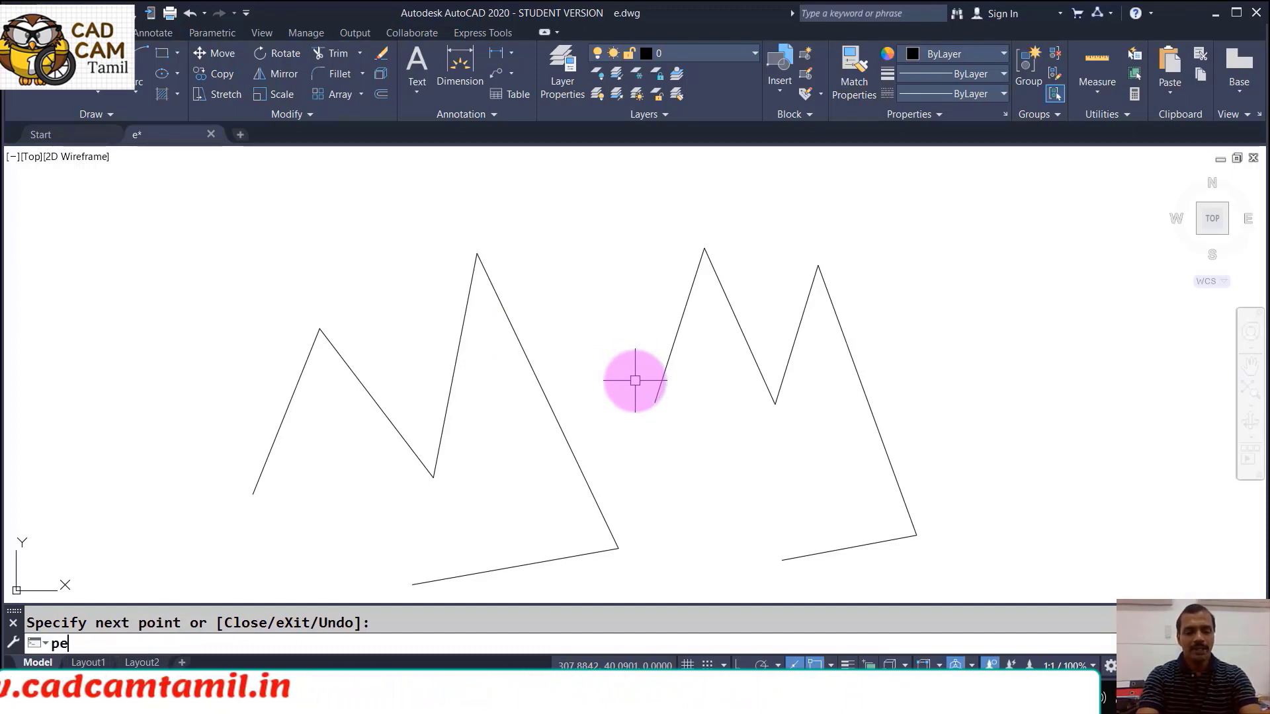
Convert the first right-zigzag line to a polyline and join the remaining lines onto it
{"action": "key", "text": "Return"}
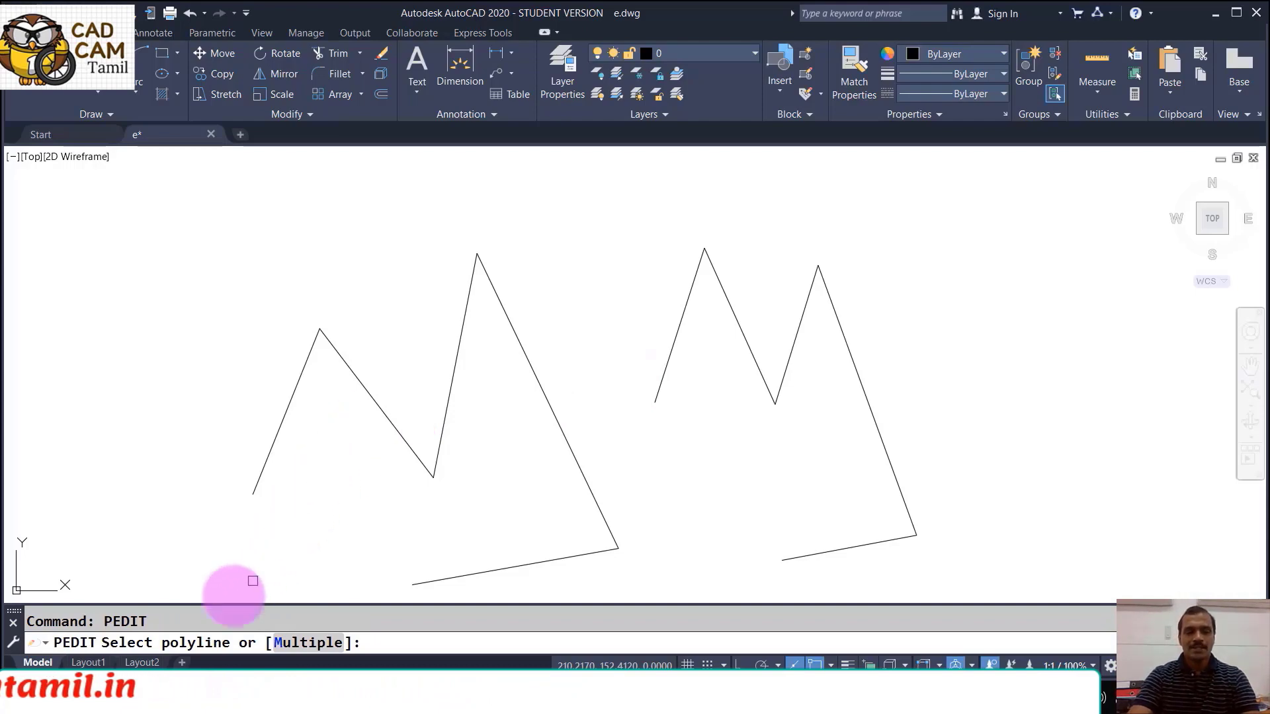
{"action": "left_click", "coordinate": [674, 337]}
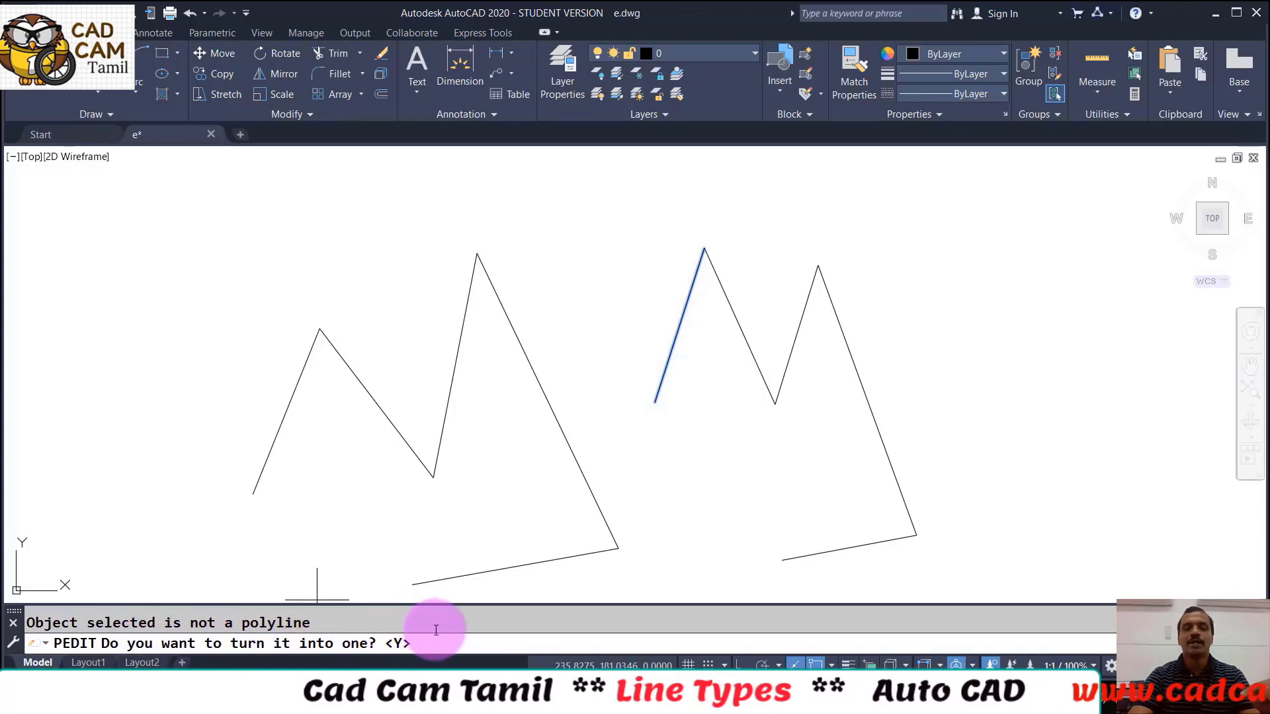
{"action": "key", "text": "Return"}
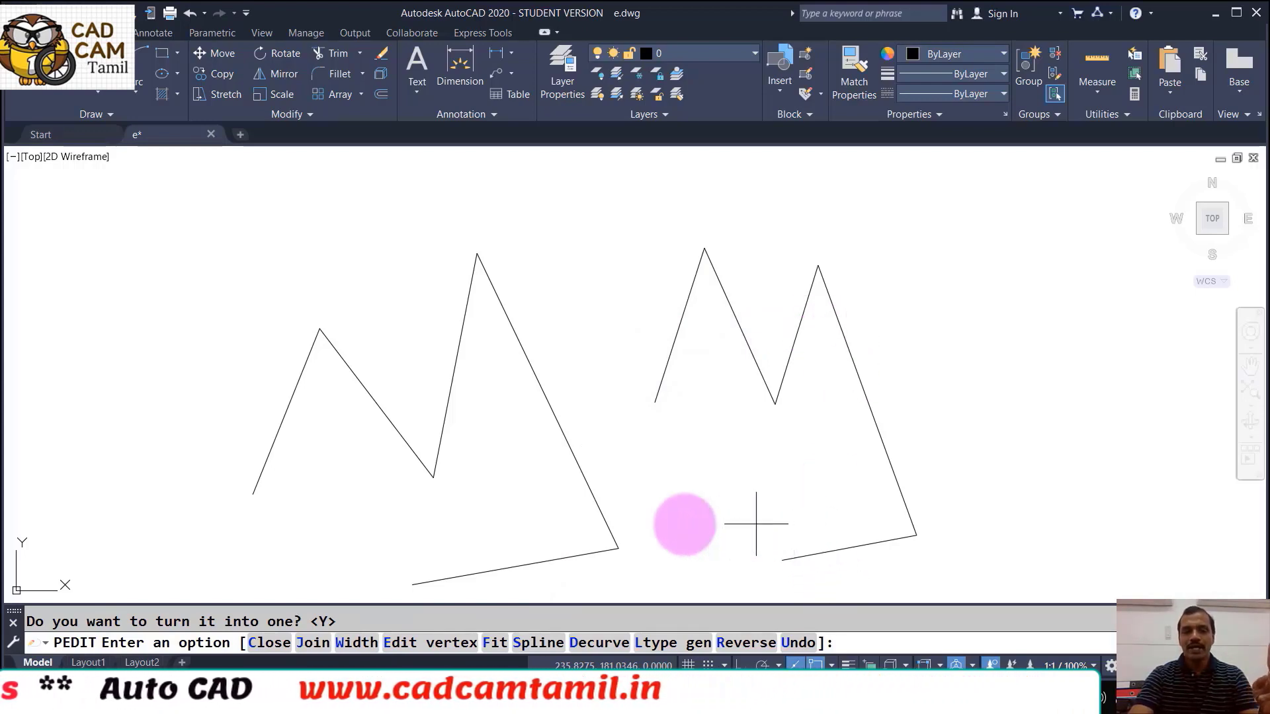
{"action": "left_click", "coordinate": [312, 642]}
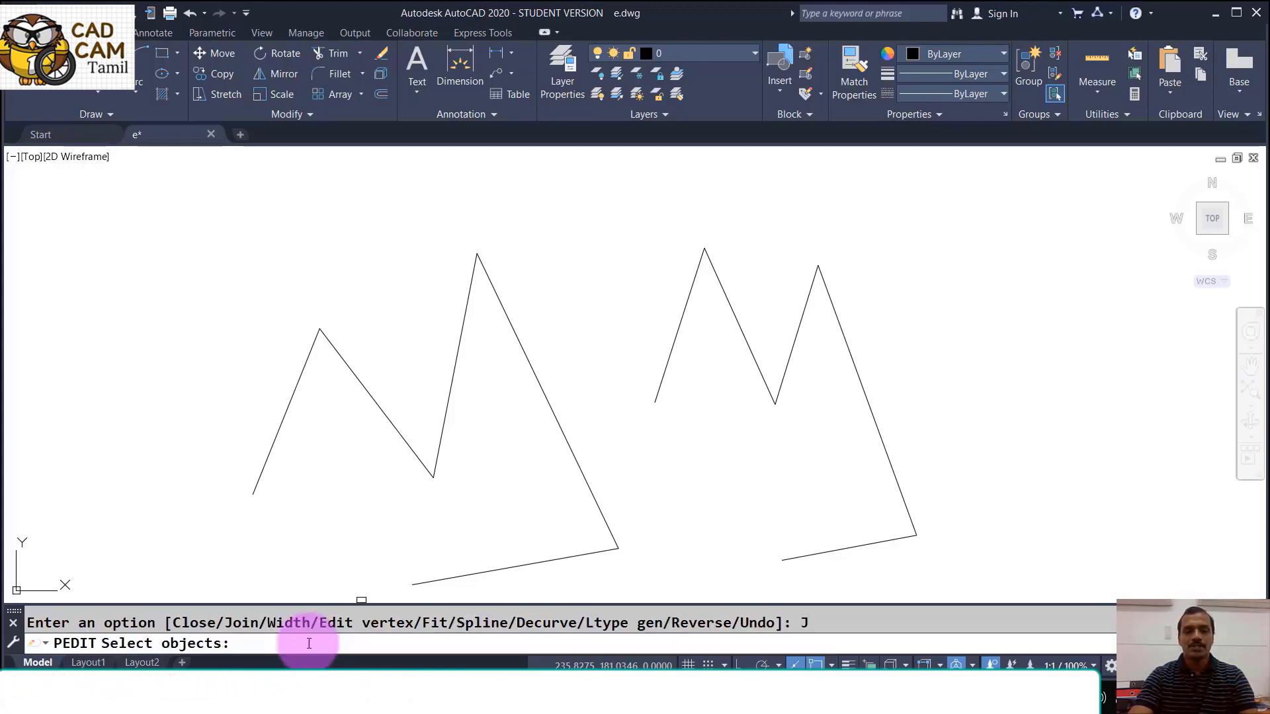
{"action": "left_click", "coordinate": [965, 554]}
{"action": "left_click", "coordinate": [760, 338]}
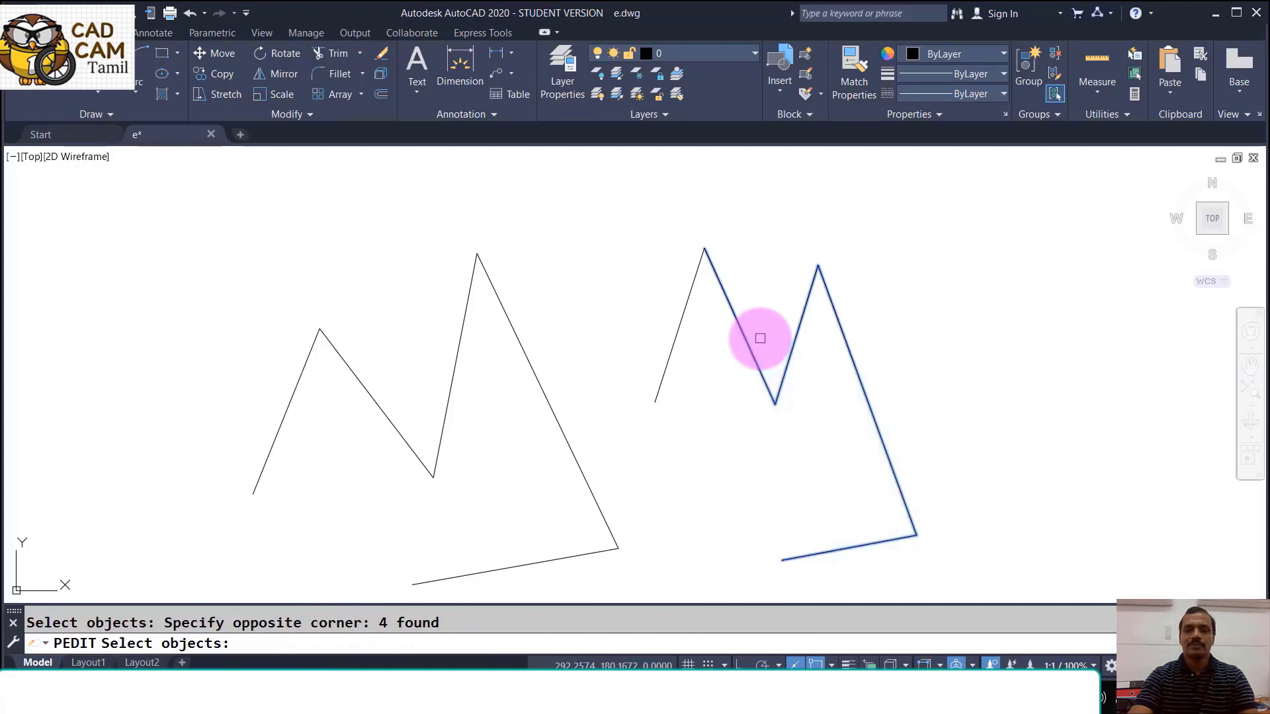
{"action": "left_click", "coordinate": [680, 331]}
{"action": "key", "text": "Return"}
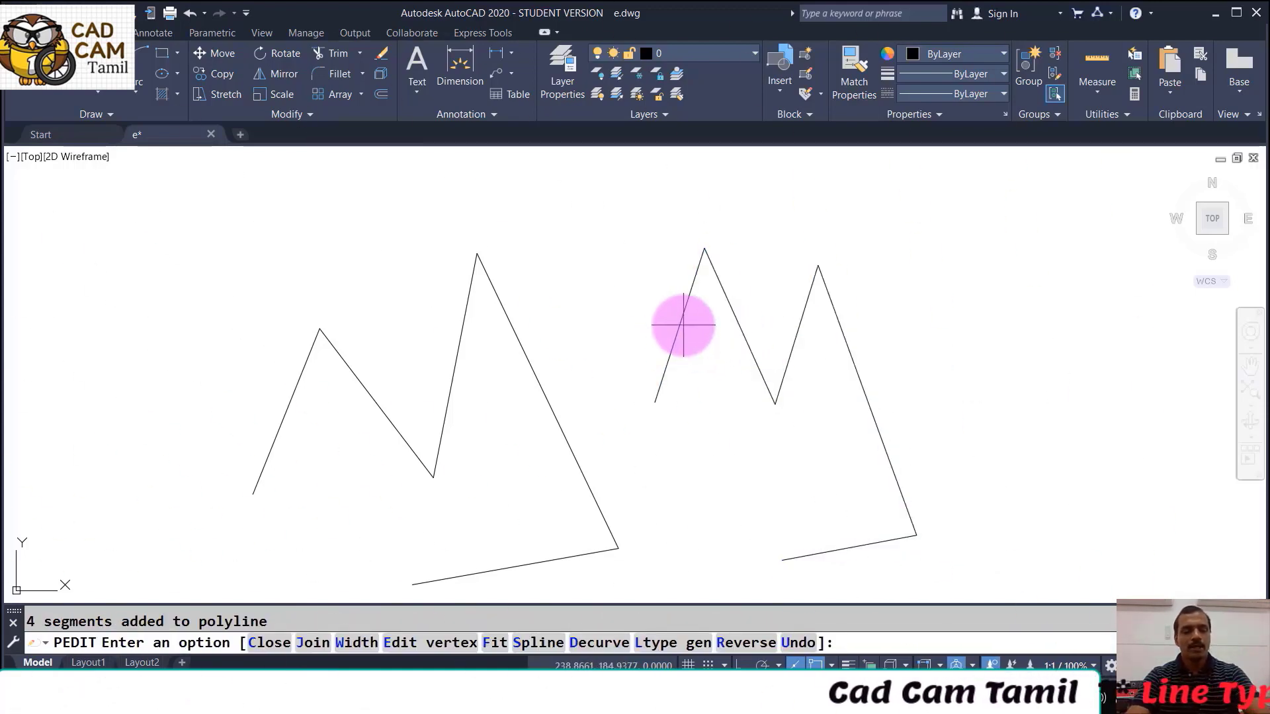
Check the text window's message that 4 segments were added, then end PEDIT
{"action": "key", "text": "F2"}
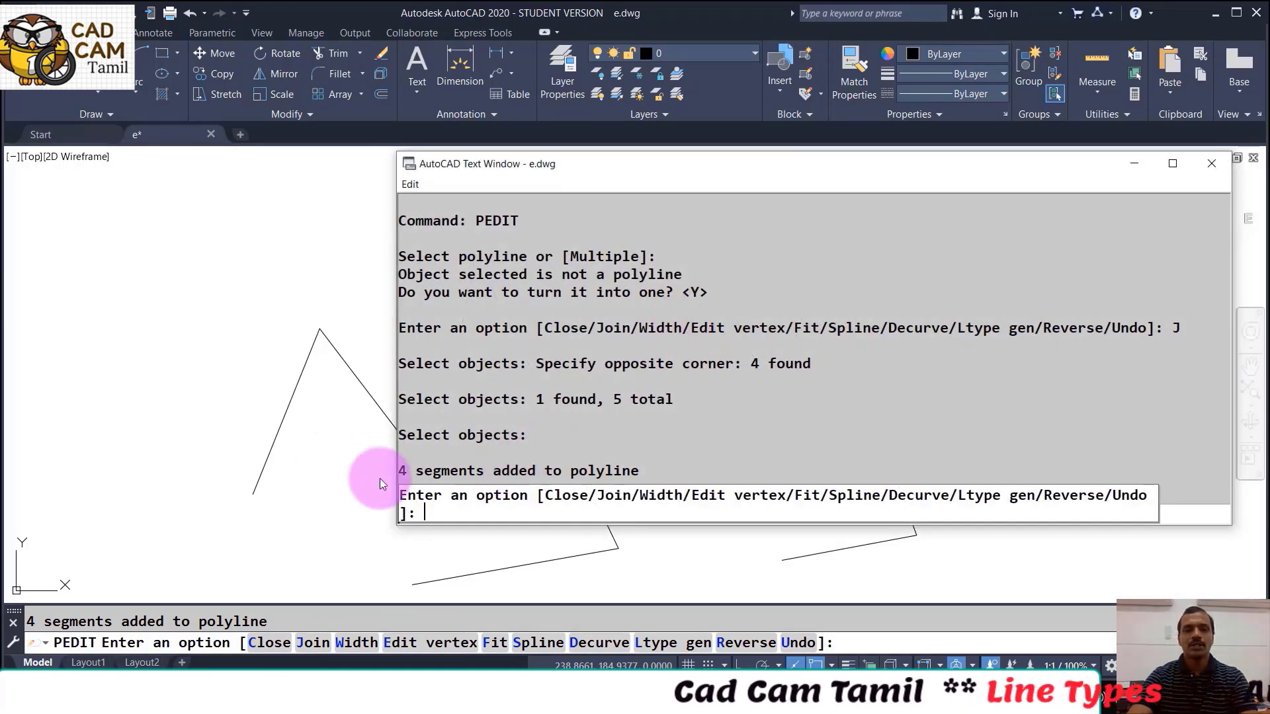
{"action": "left_click_drag", "start_coordinate": [404, 474], "coordinate": [629, 473]}
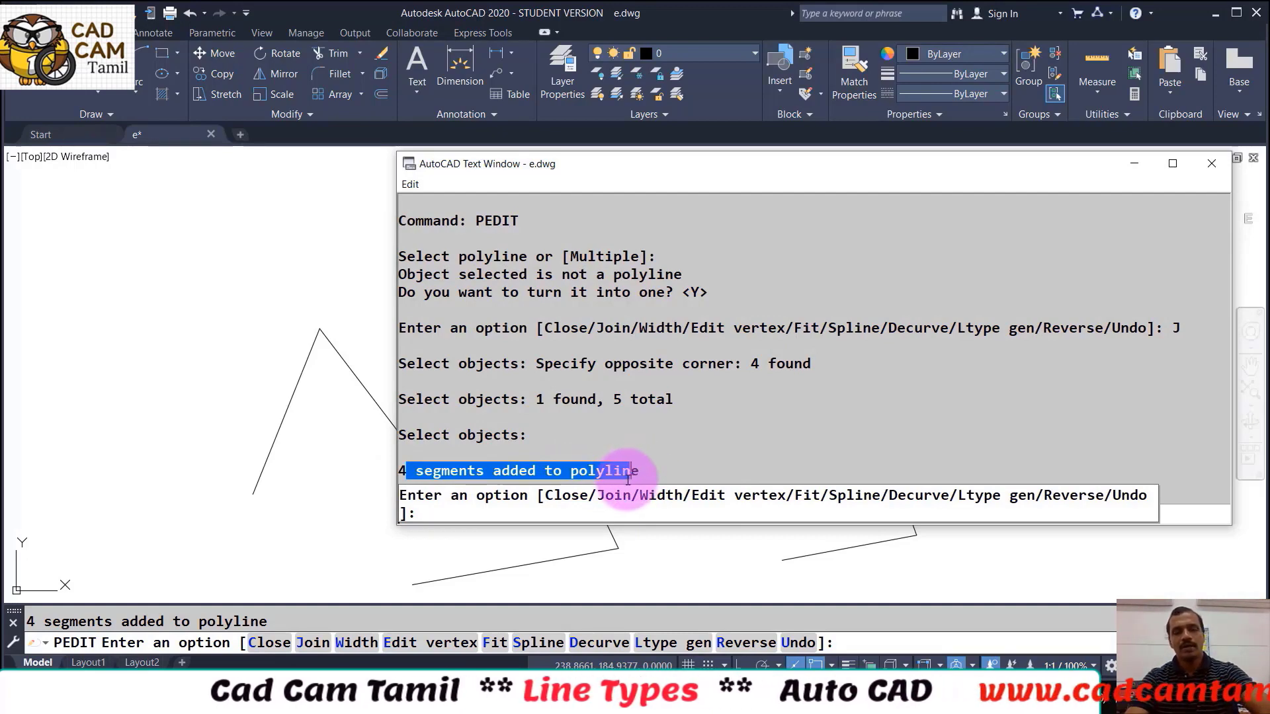
{"action": "key", "text": "F2"}
{"action": "key", "text": "Return"}
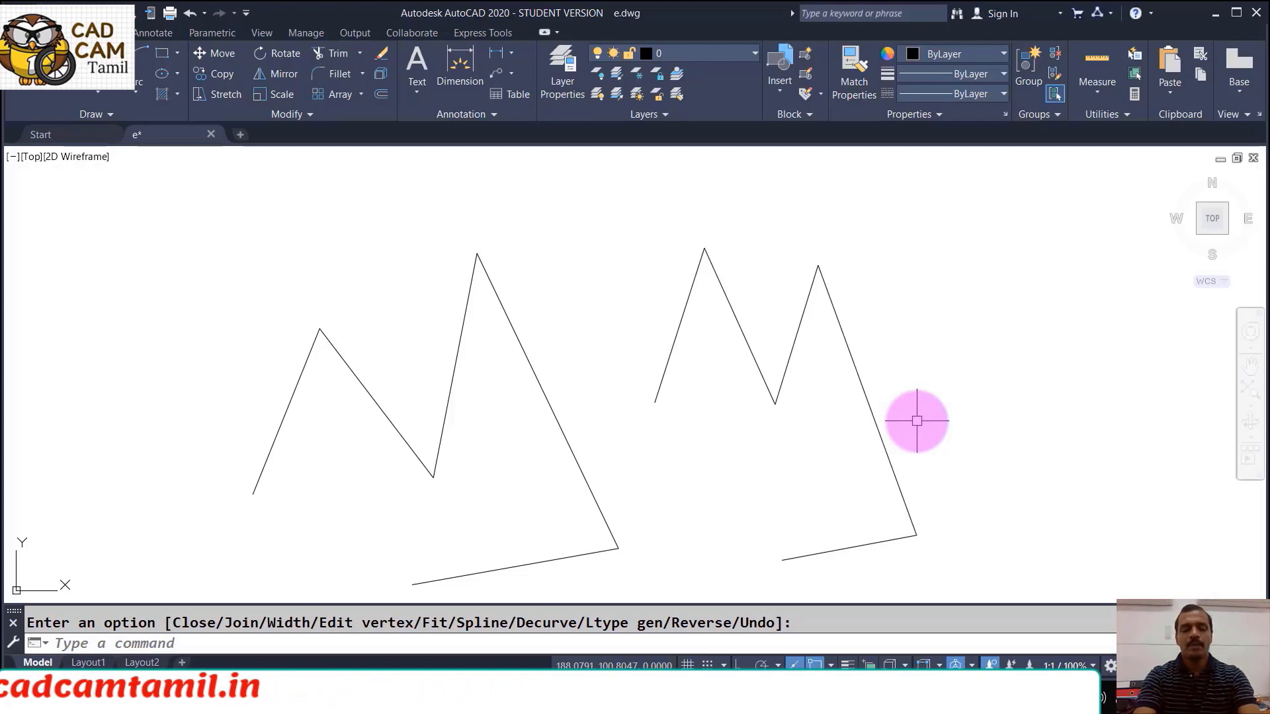
Give every segment of the joined zigzag polyline a uniform width of 2
{"action": "type", "text": "t"}
{"action": "key", "text": "Return"}
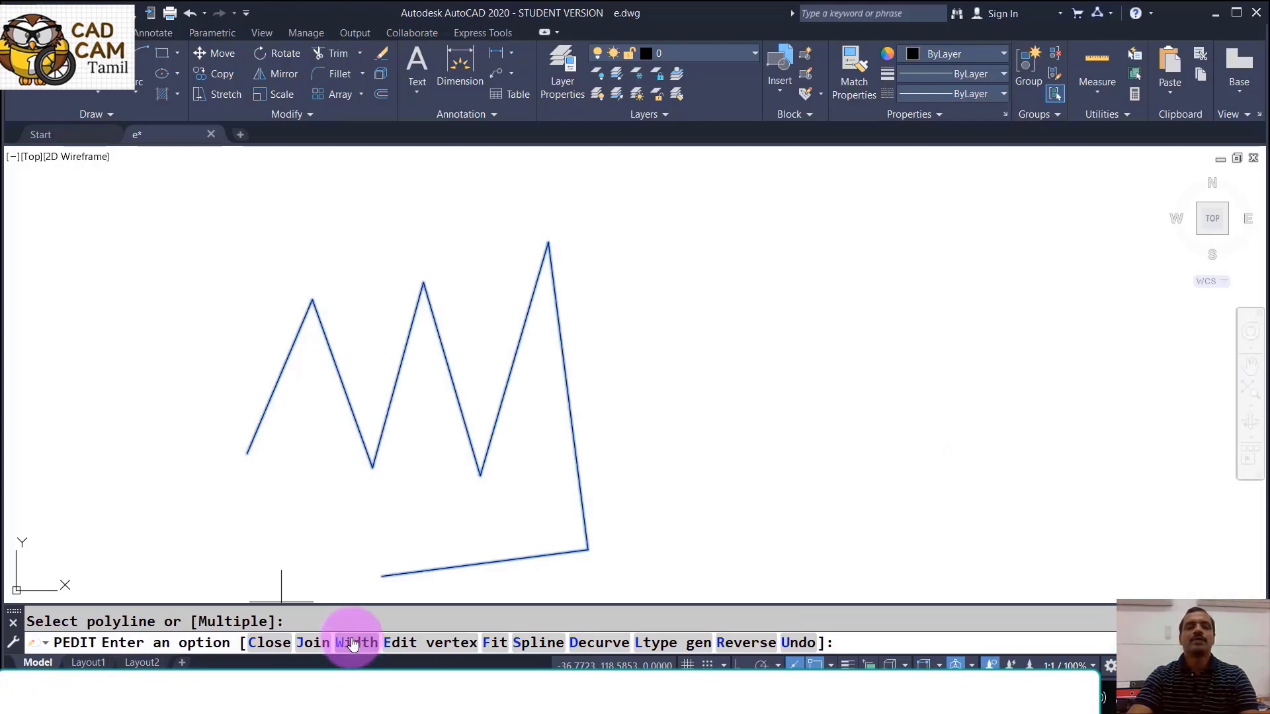
{"action": "left_click", "coordinate": [354, 646]}
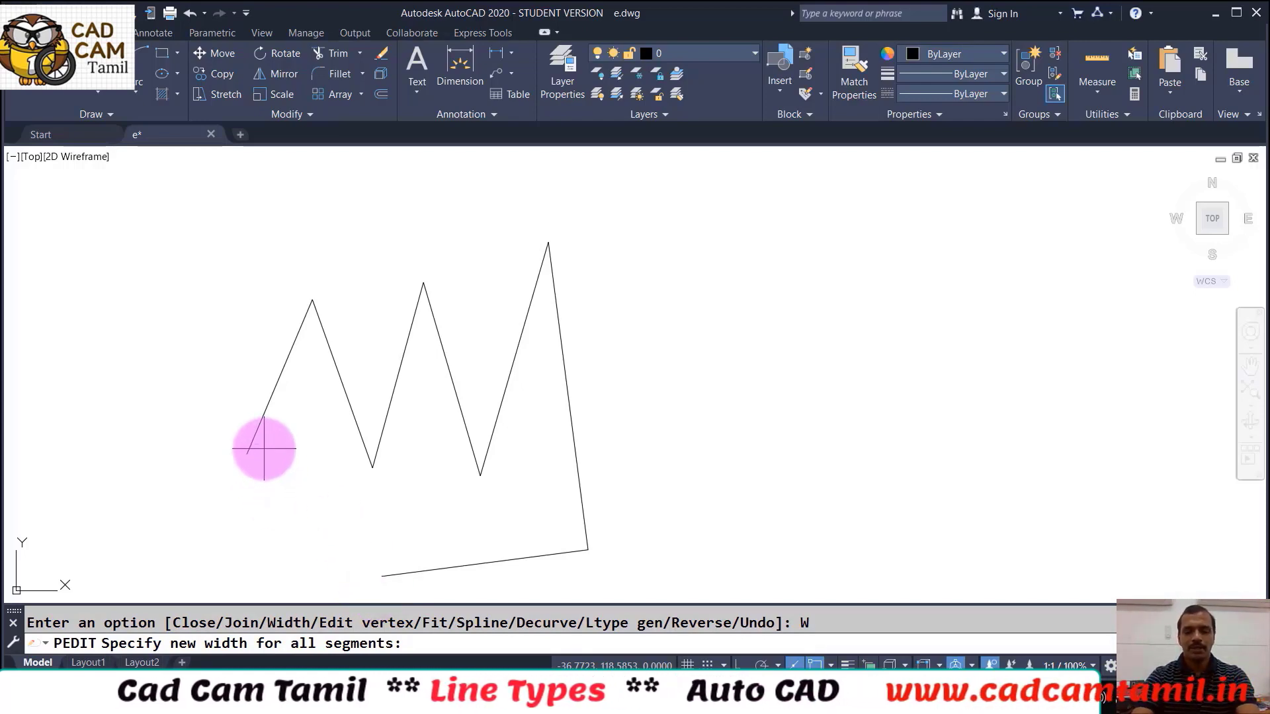
{"action": "type", "text": "2"}
{"action": "key", "text": "Return"}
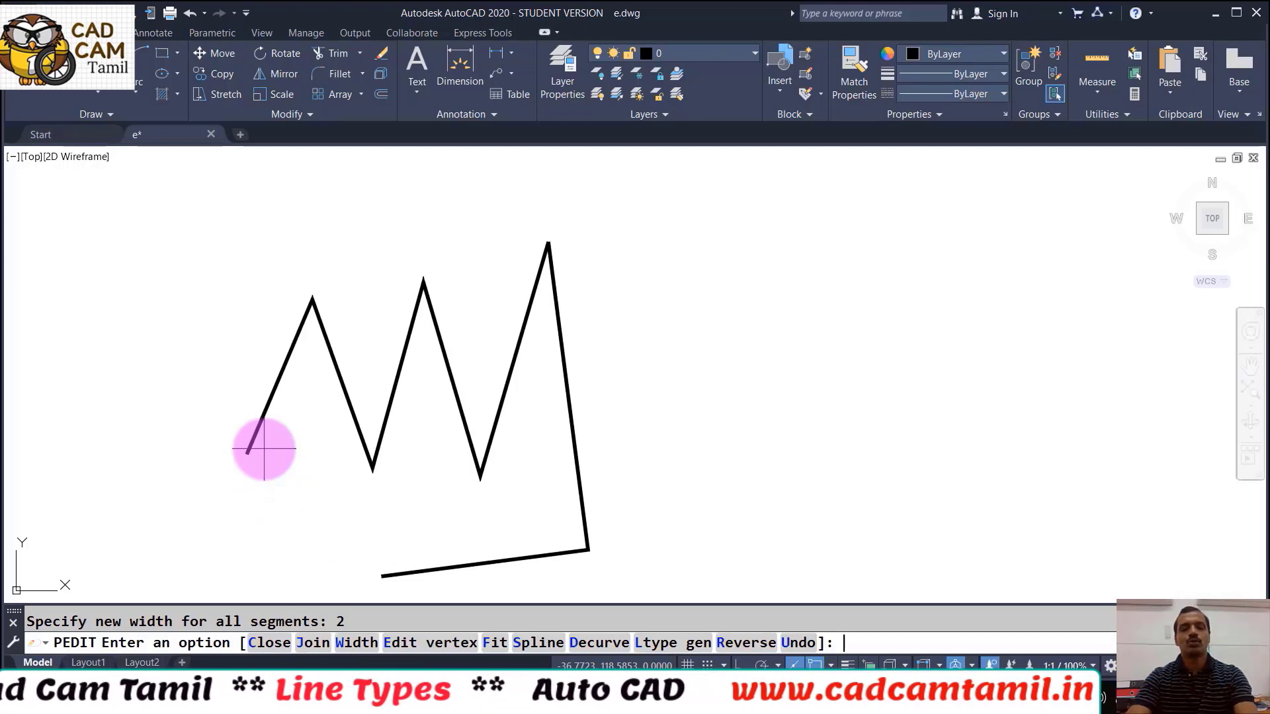
{"action": "key", "text": "Escape"}
Set the right zigzag polyline to a uniform width of 3 across all its segments
{"action": "type", "text": "pli"}
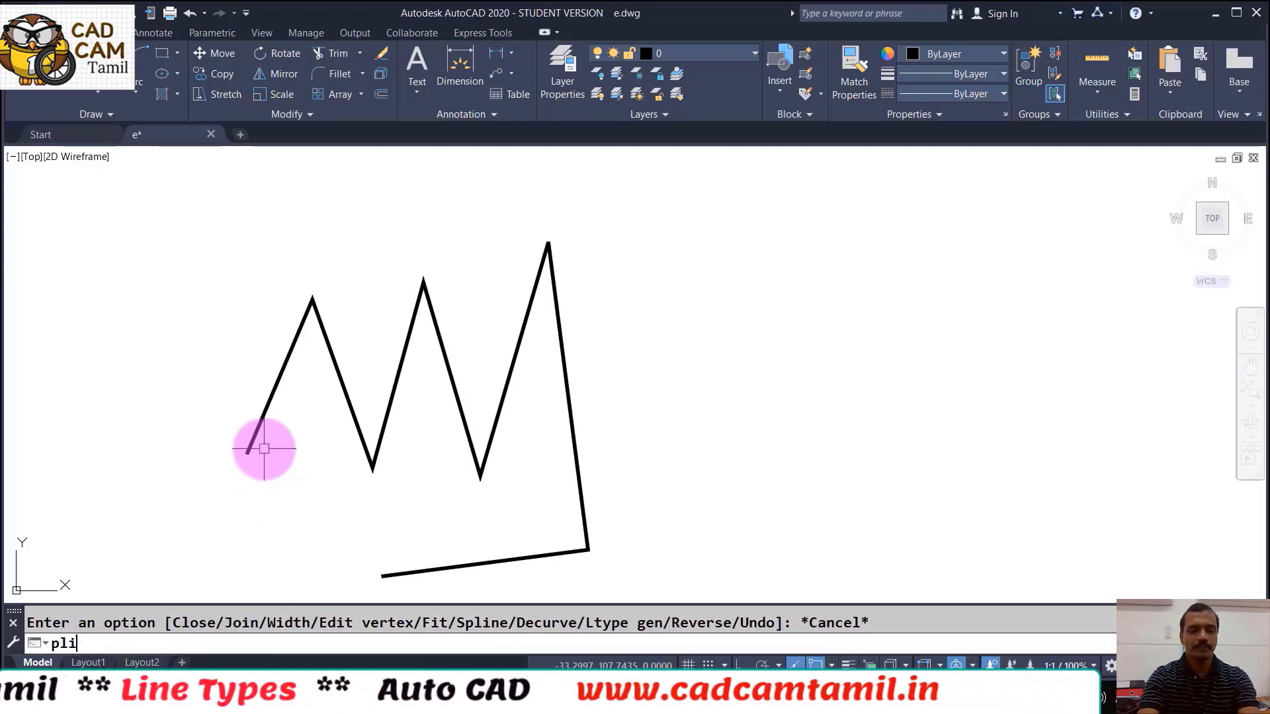
{"action": "key", "text": "Return"}
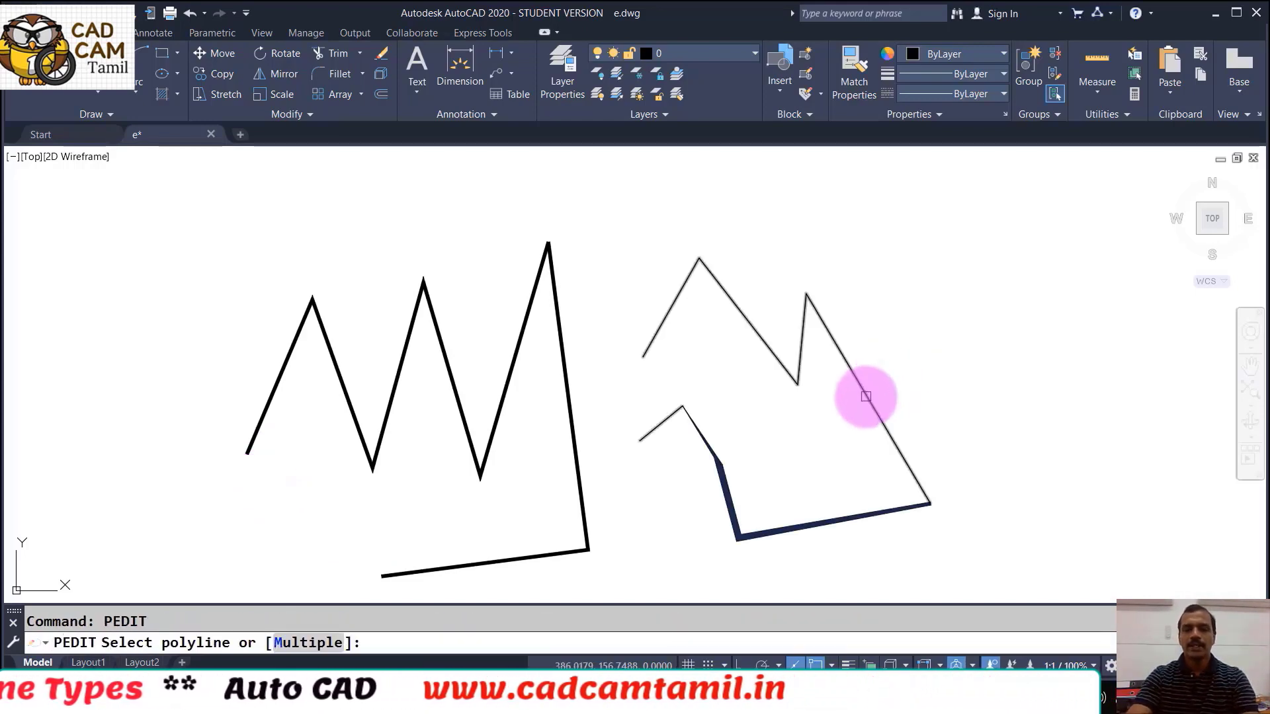
{"action": "left_click", "coordinate": [865, 396]}
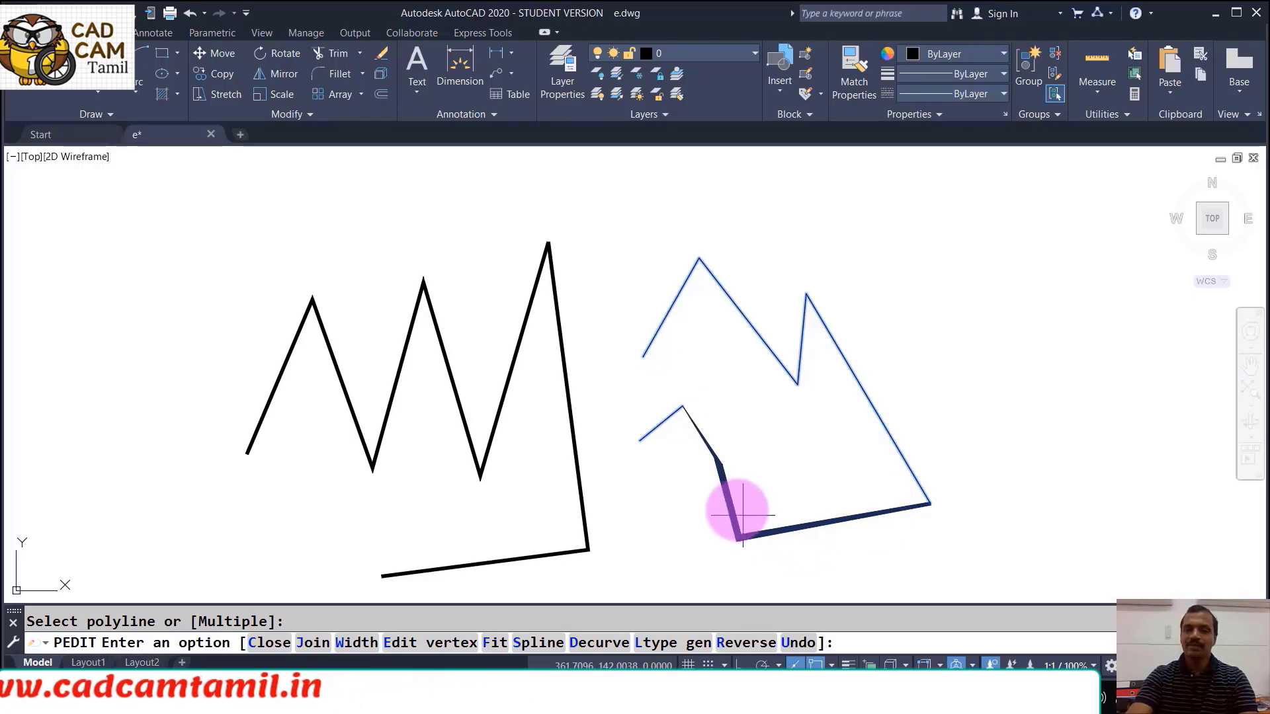
{"action": "left_click", "coordinate": [350, 647]}
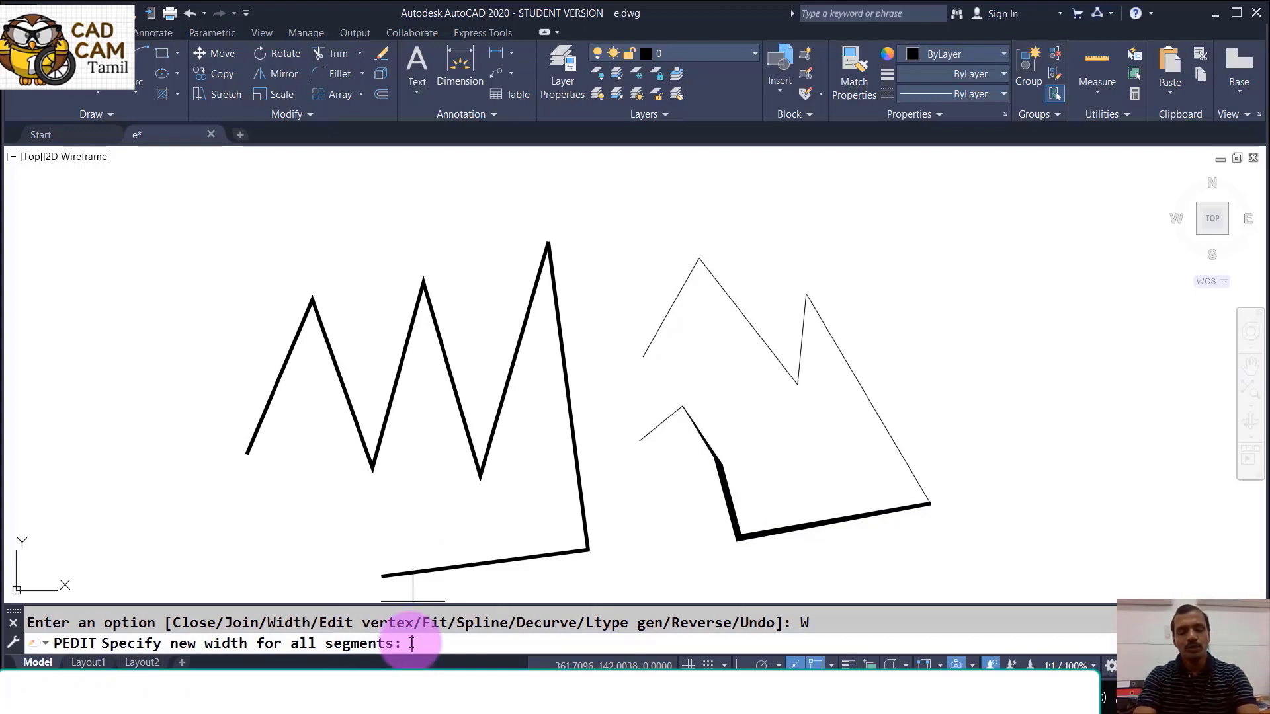
{"action": "type", "text": "3"}
{"action": "key", "text": "Return"}
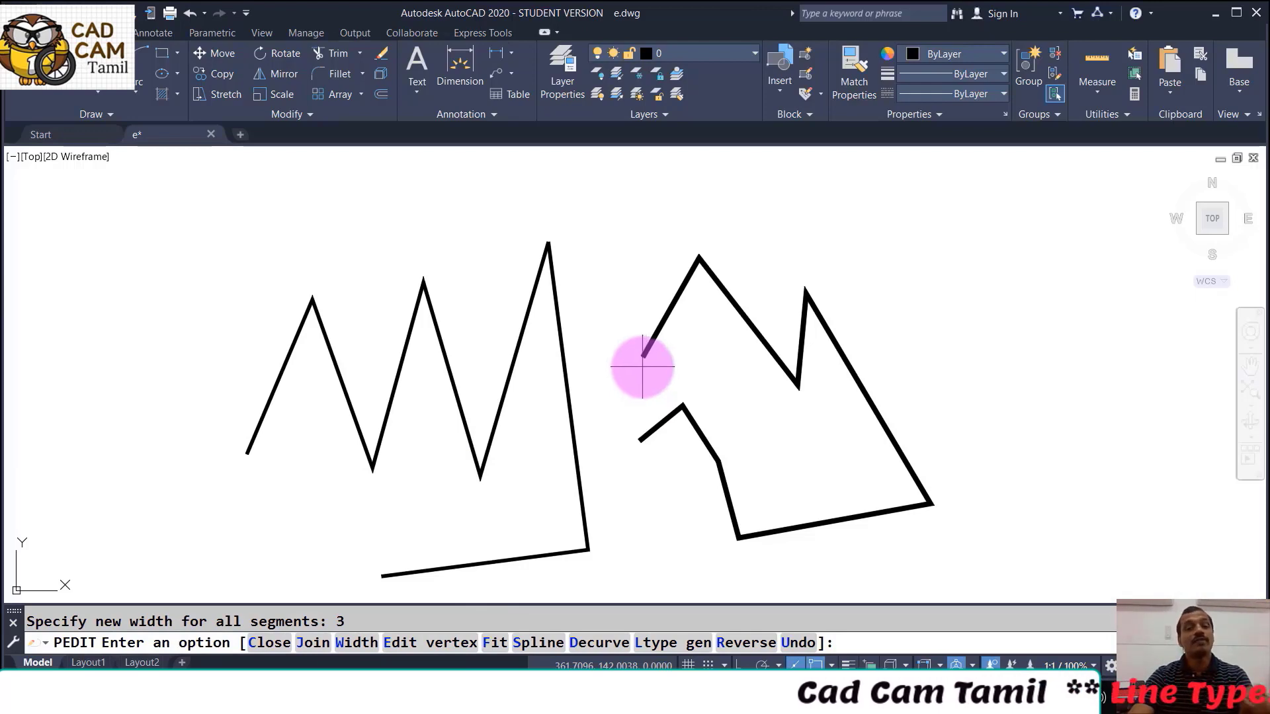
{"action": "scroll", "coordinate": [640, 363], "scroll_direction": "up", "scroll_amount": 8}
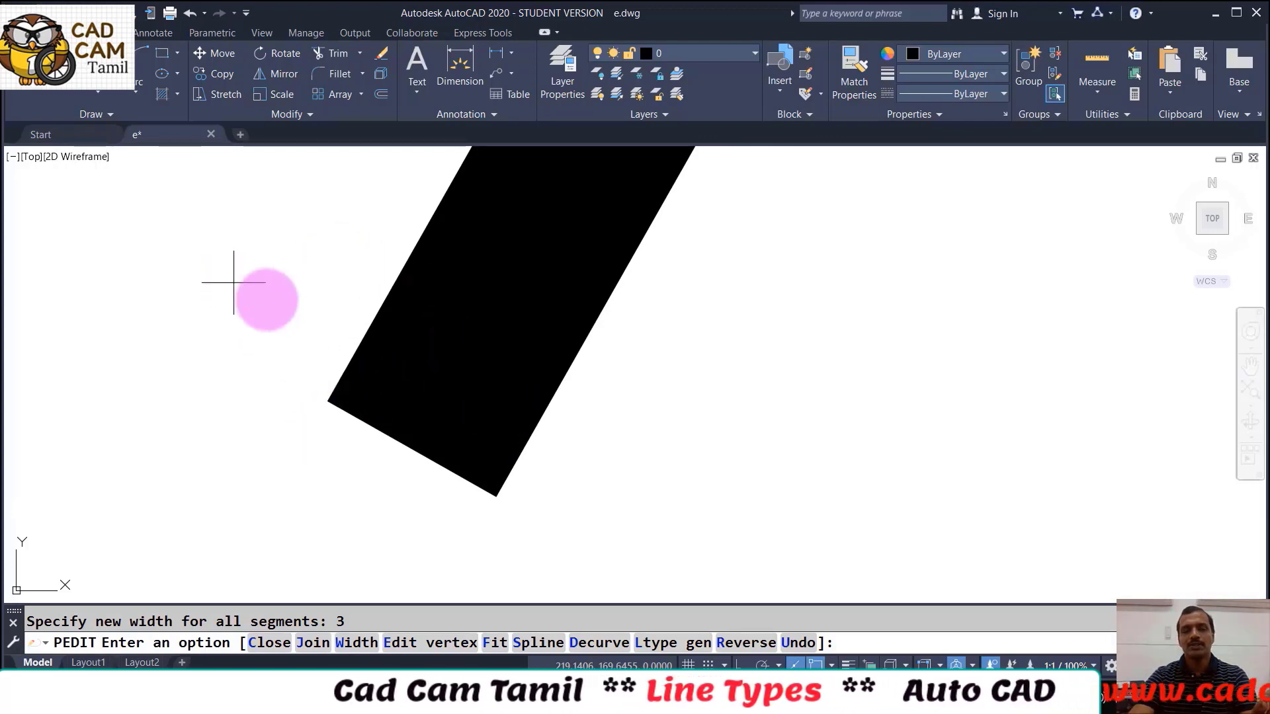
{"action": "scroll", "coordinate": [370, 450], "scroll_direction": "down", "scroll_amount": 8}
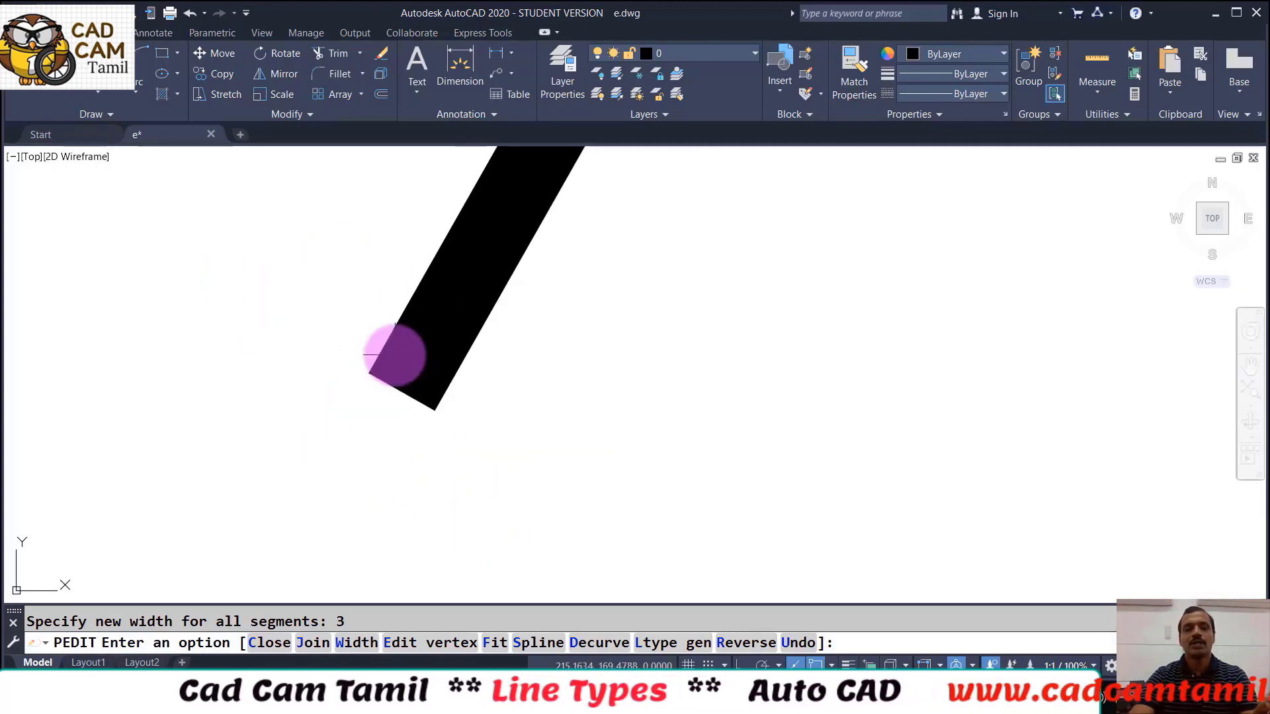
{"action": "scroll", "coordinate": [539, 390], "scroll_direction": "down", "scroll_amount": 3}
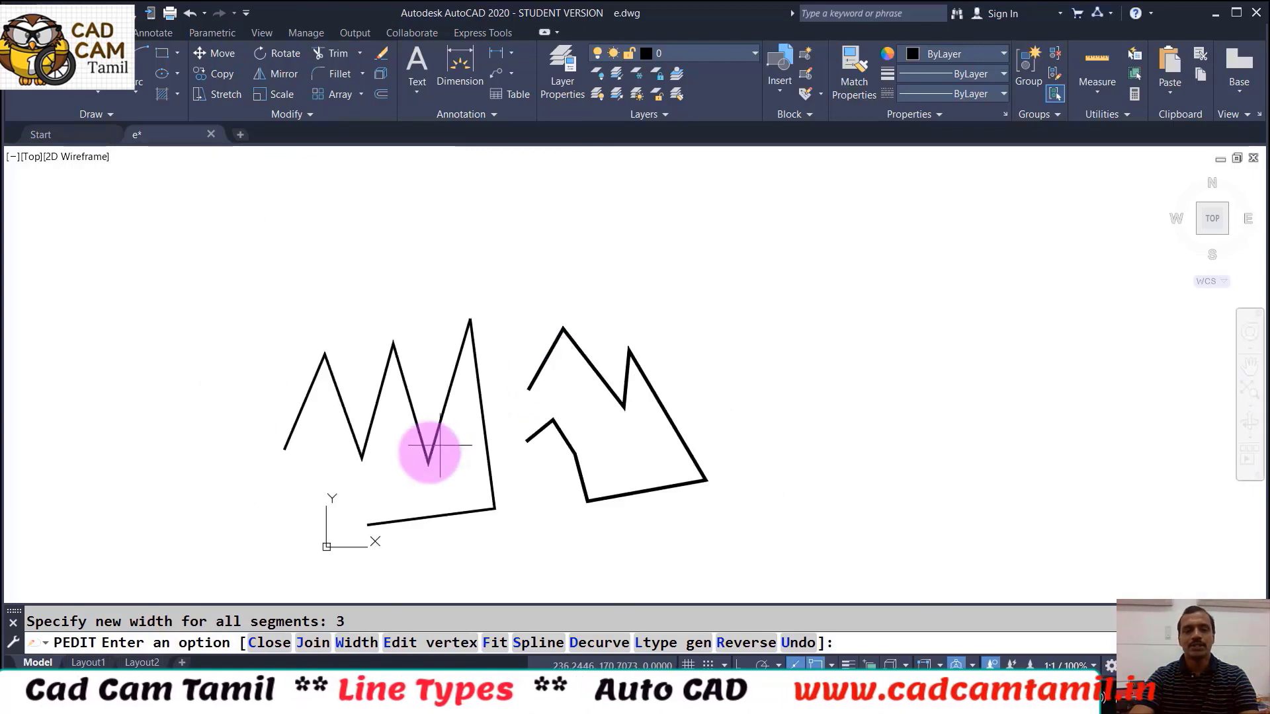
{"action": "scroll", "coordinate": [425, 453], "scroll_direction": "up", "scroll_amount": 3}
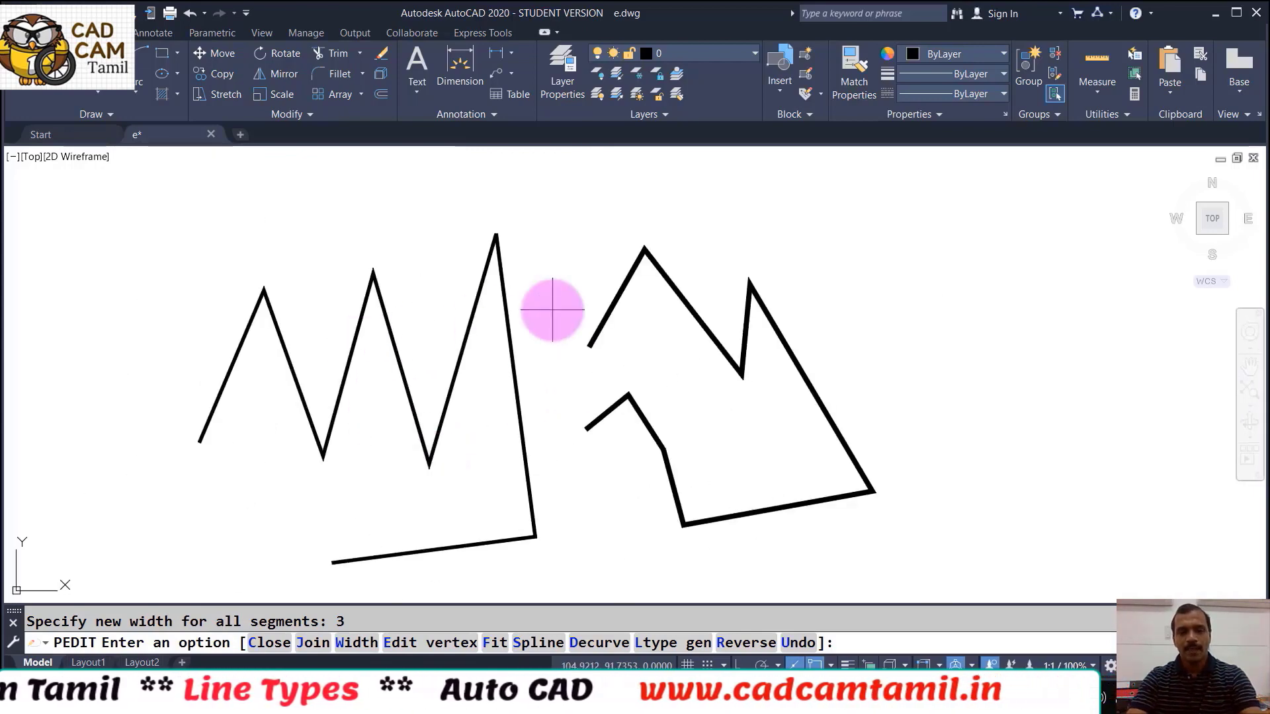
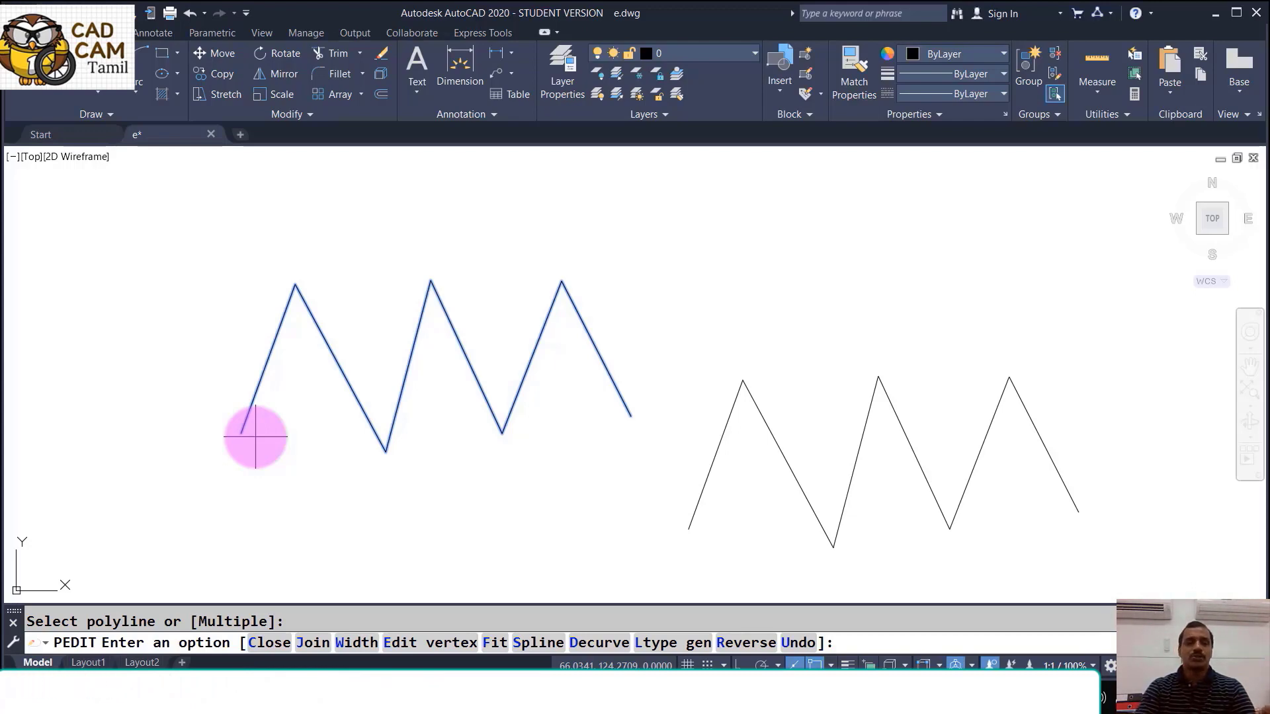
Fit-curve the left zigzag and overlay a copy of the right zigzag on the curve's left end
{"action": "left_click", "coordinate": [496, 643]}
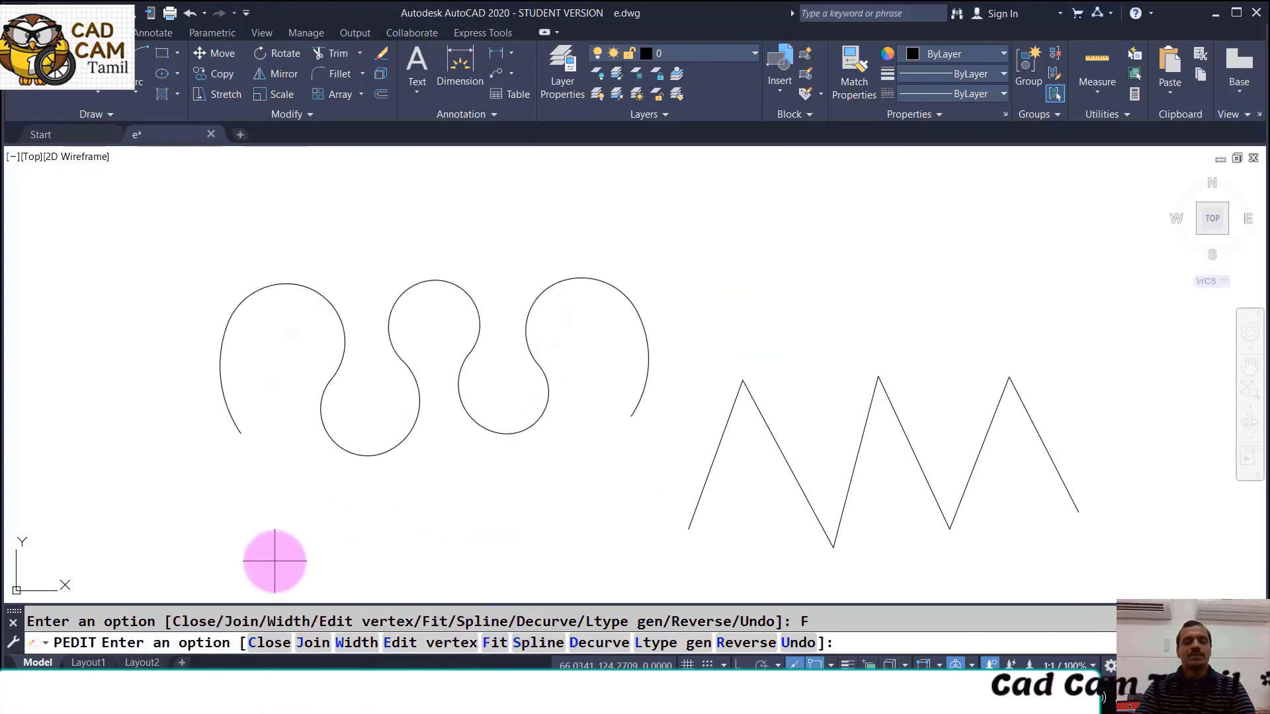
{"action": "key", "text": "Return"}
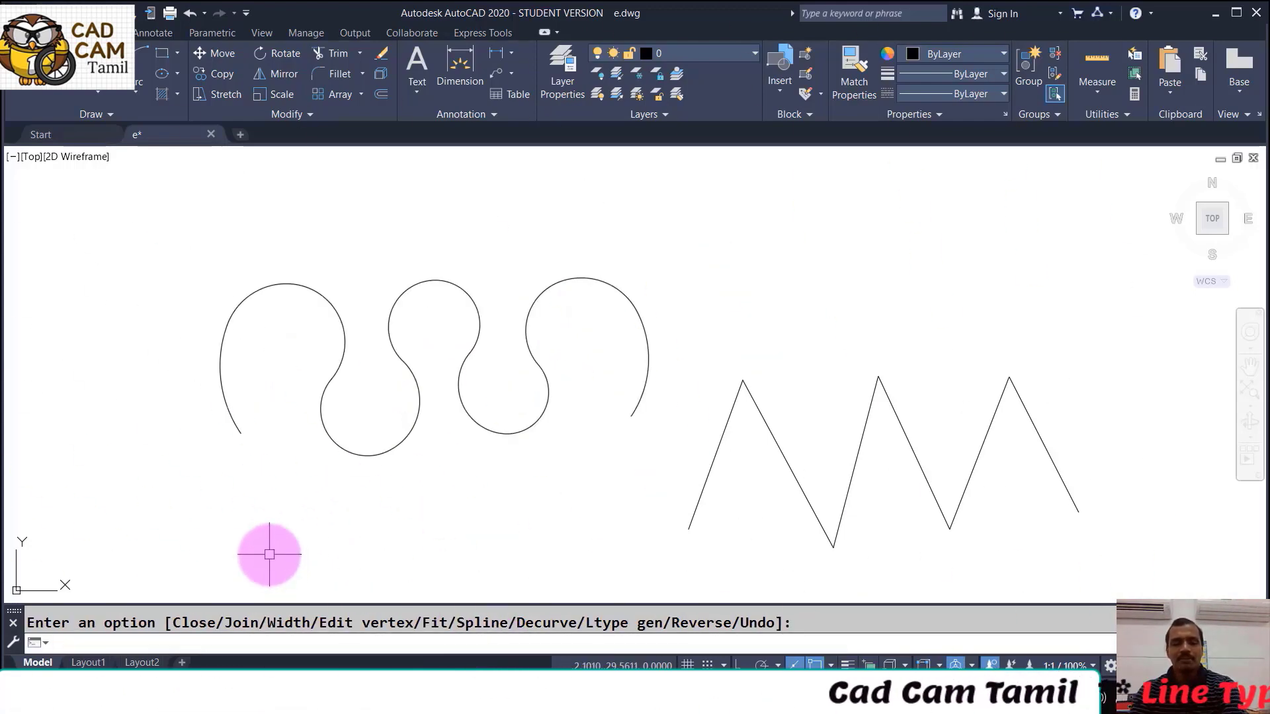
{"action": "type", "text": "co"}
{"action": "key", "text": "Return"}
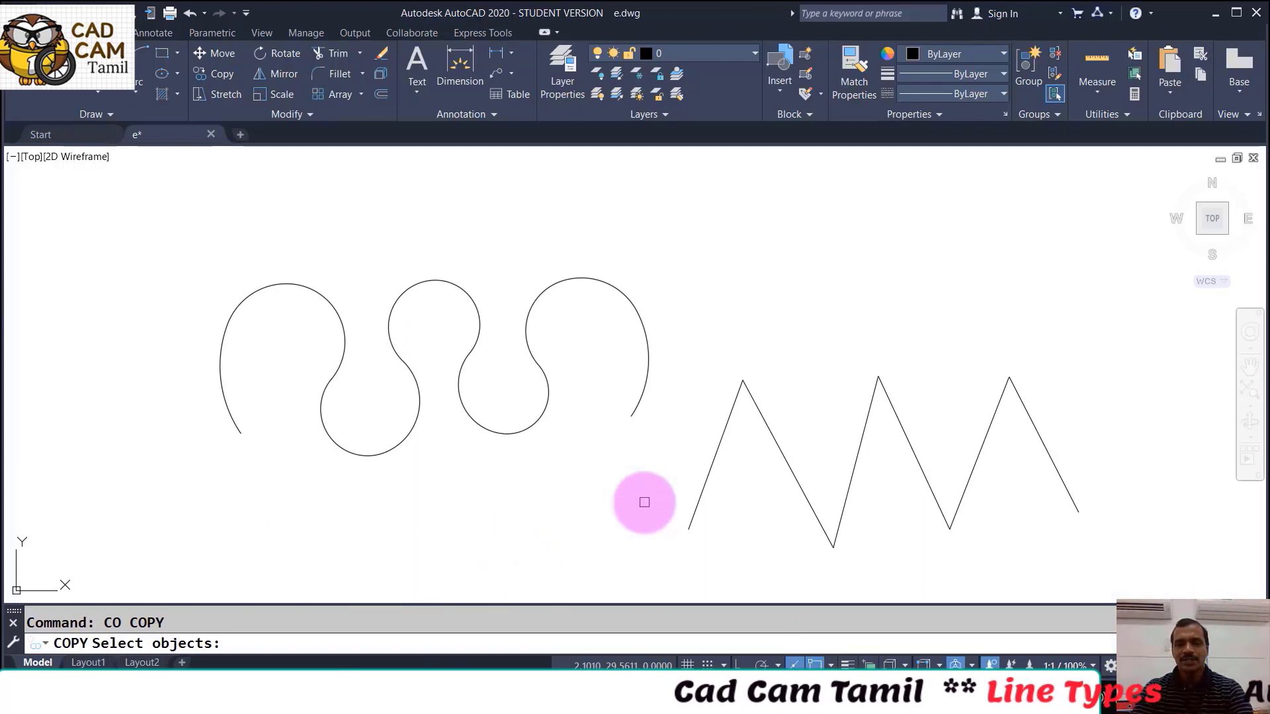
{"action": "left_click", "coordinate": [703, 505]}
{"action": "left_click", "coordinate": [688, 514]}
{"action": "key", "text": "Return"}
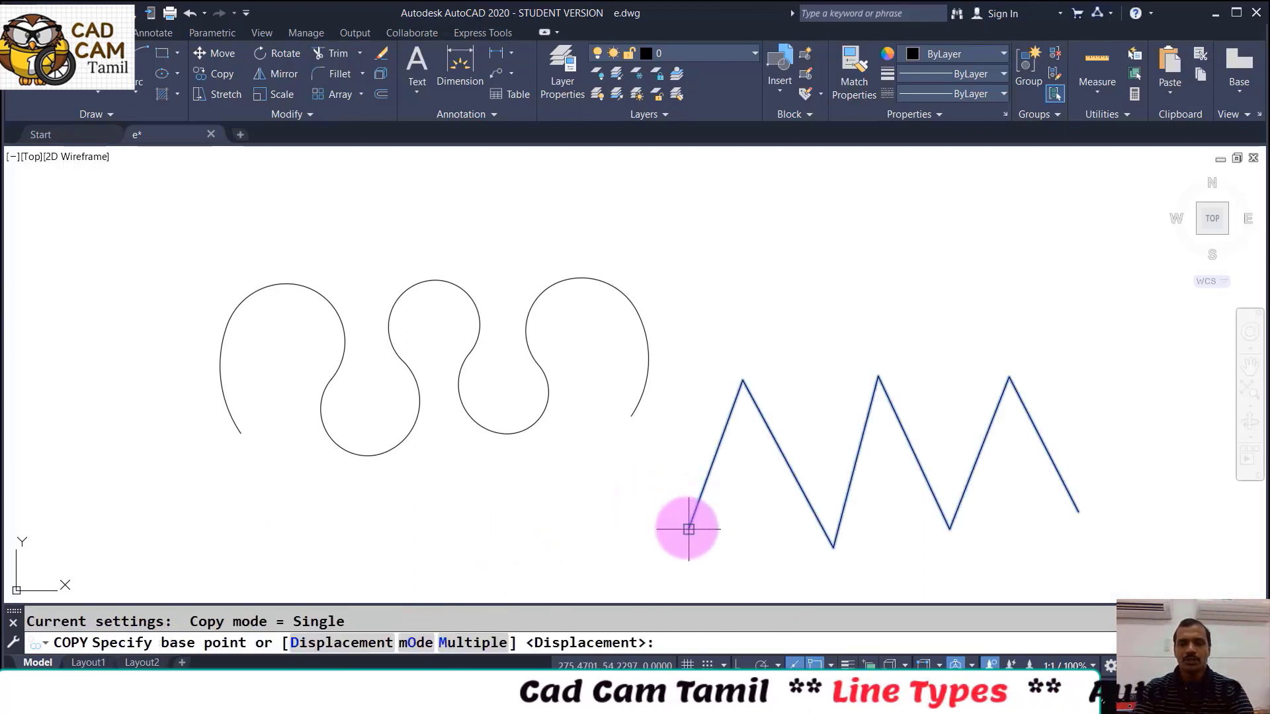
{"action": "left_click", "coordinate": [688, 529]}
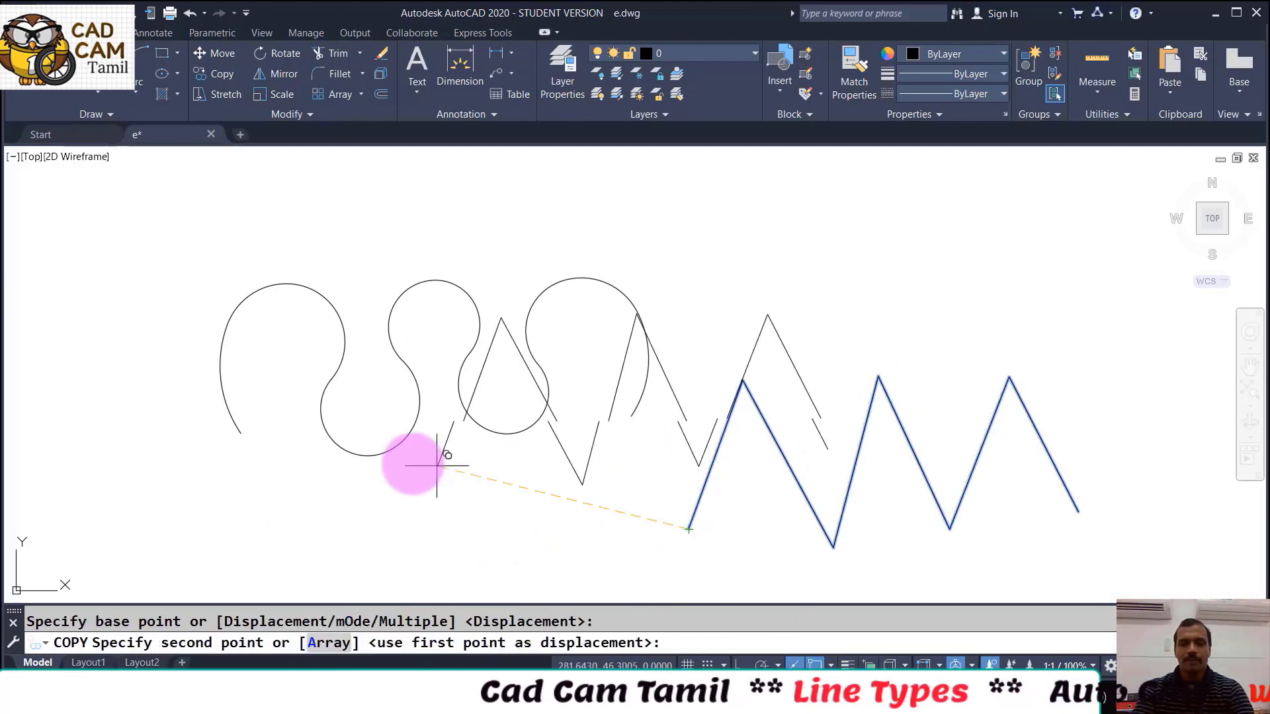
{"action": "left_click", "coordinate": [240, 435]}
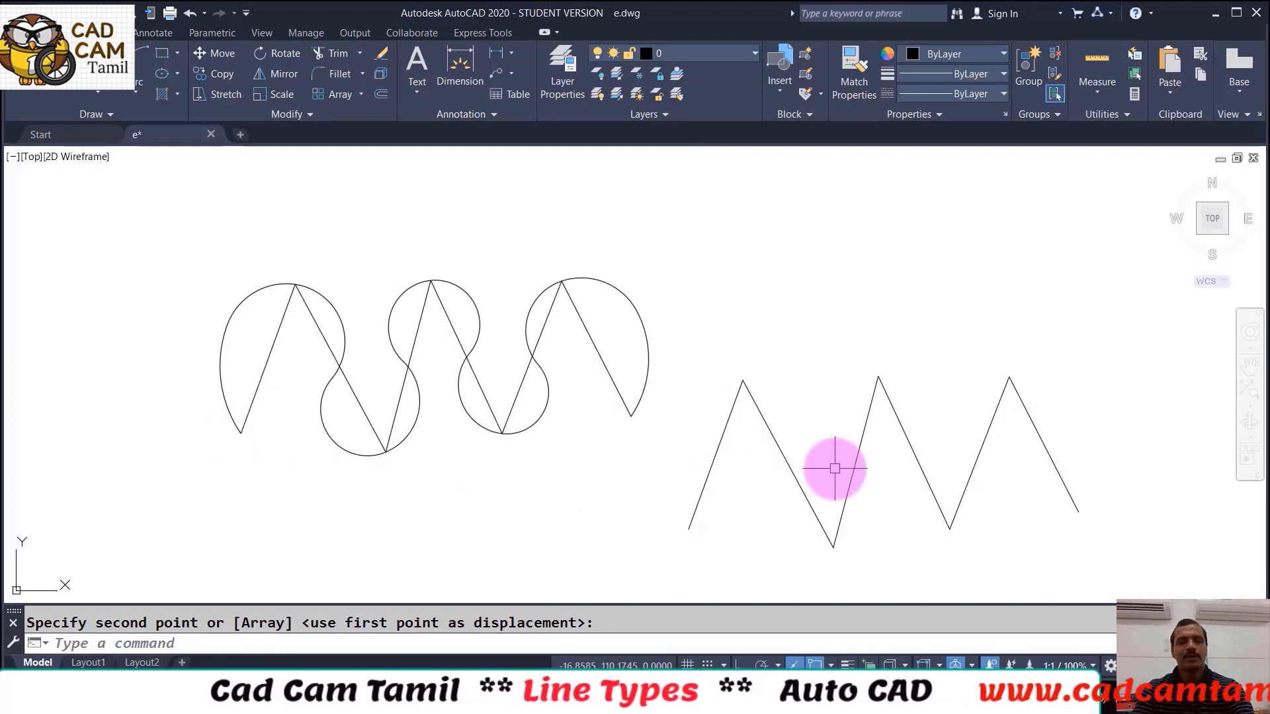
{"action": "key", "text": "Escape"}
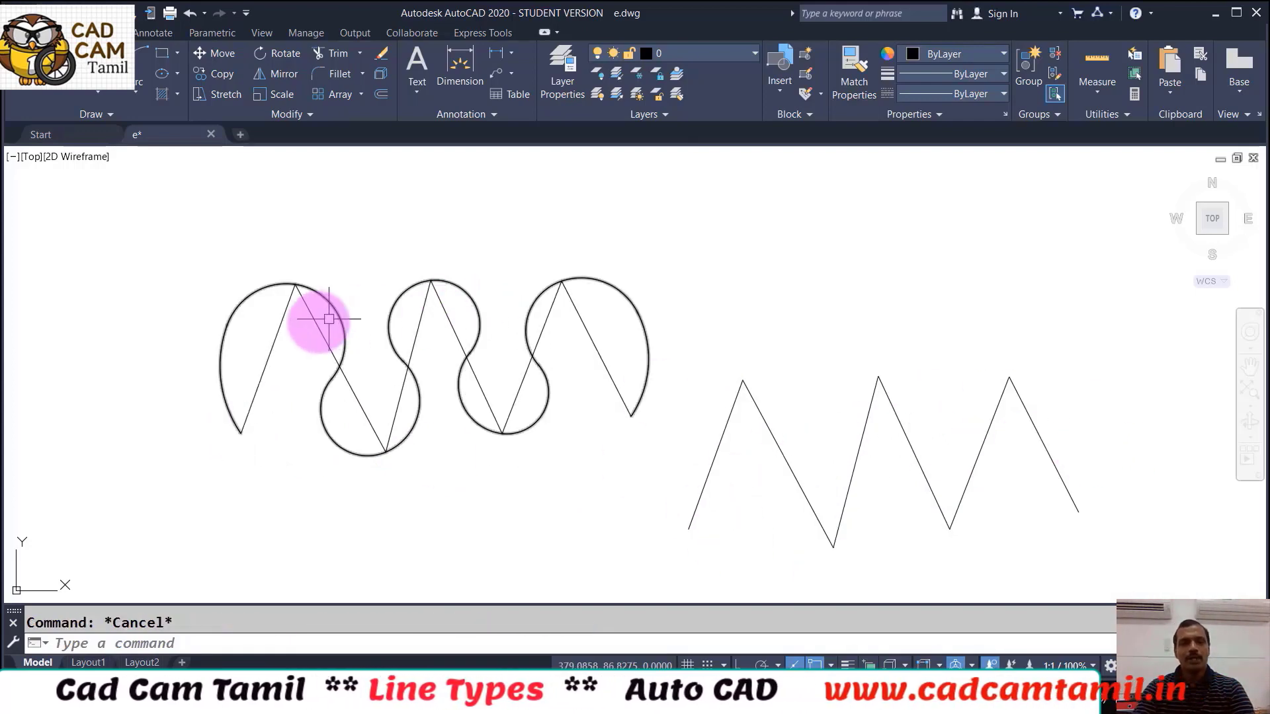
{"action": "scroll", "coordinate": [231, 334], "scroll_direction": "up", "scroll_amount": 4}
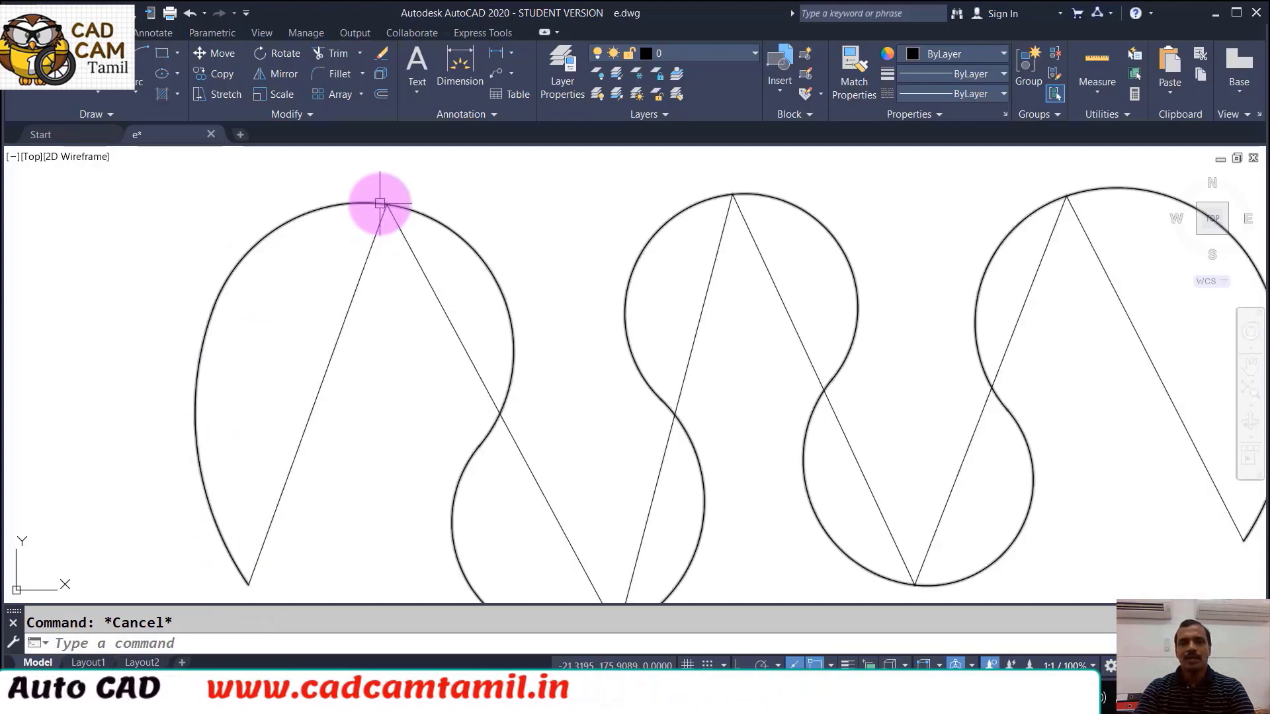
{"action": "scroll", "coordinate": [387, 202], "scroll_direction": "down", "scroll_amount": 2}
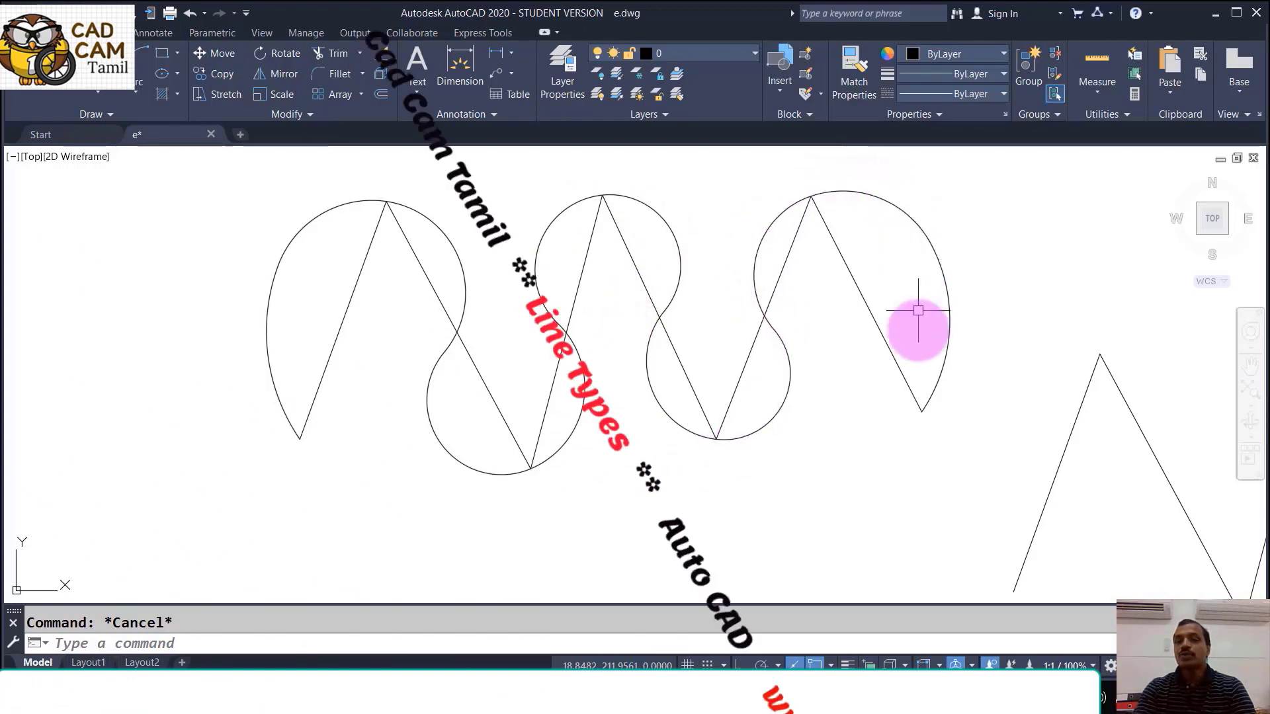
{"action": "scroll", "coordinate": [62, 275], "scroll_direction": "down", "scroll_amount": 4}
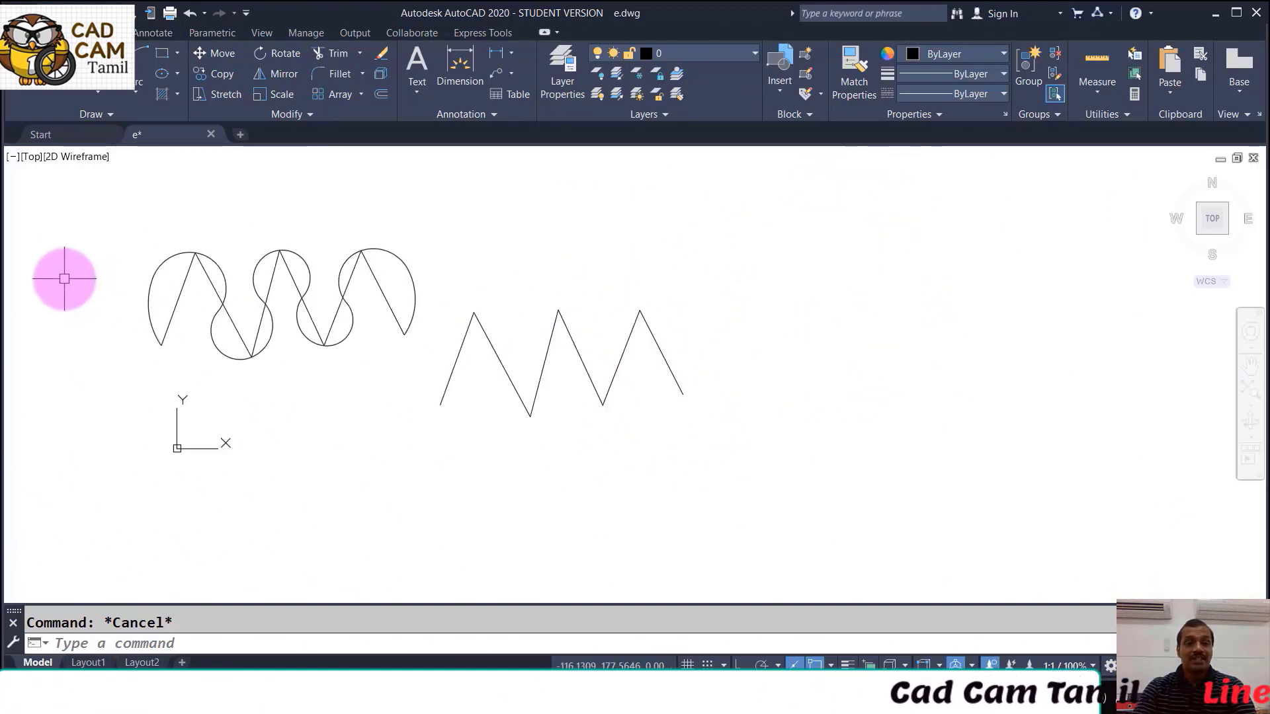
{"action": "scroll", "coordinate": [225, 301], "scroll_direction": "up", "scroll_amount": 2}
{"action": "scroll", "coordinate": [223, 296], "scroll_direction": "up", "scroll_amount": 2}
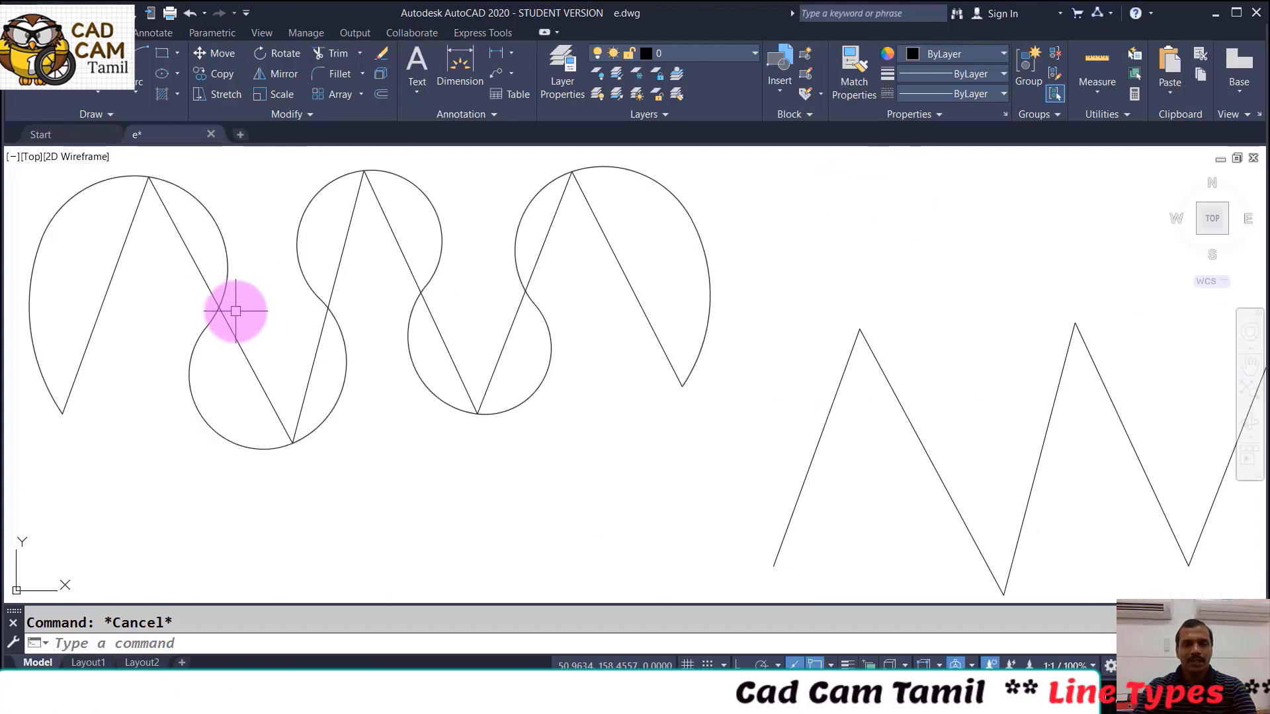
{"action": "scroll", "coordinate": [236, 312], "scroll_direction": "down", "scroll_amount": 2}
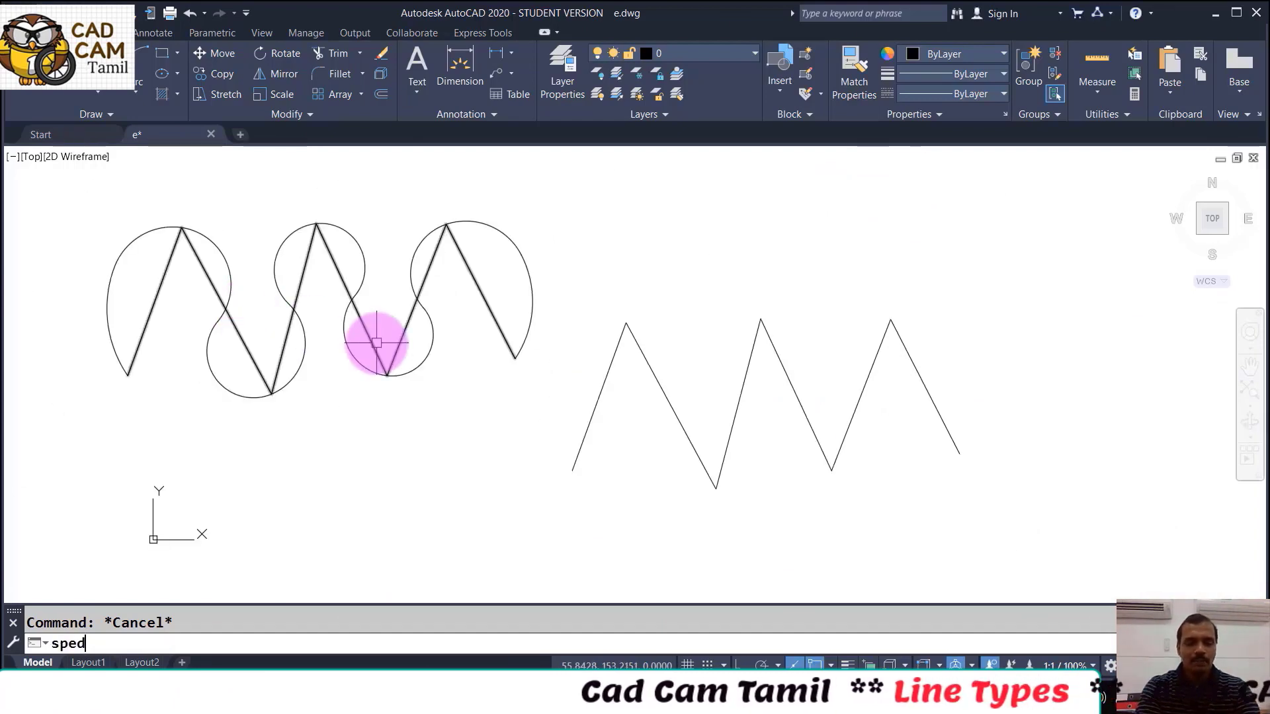
Convert the right zigzag into a spline curve with PEDIT Spline
{"action": "key", "text": "Return"}
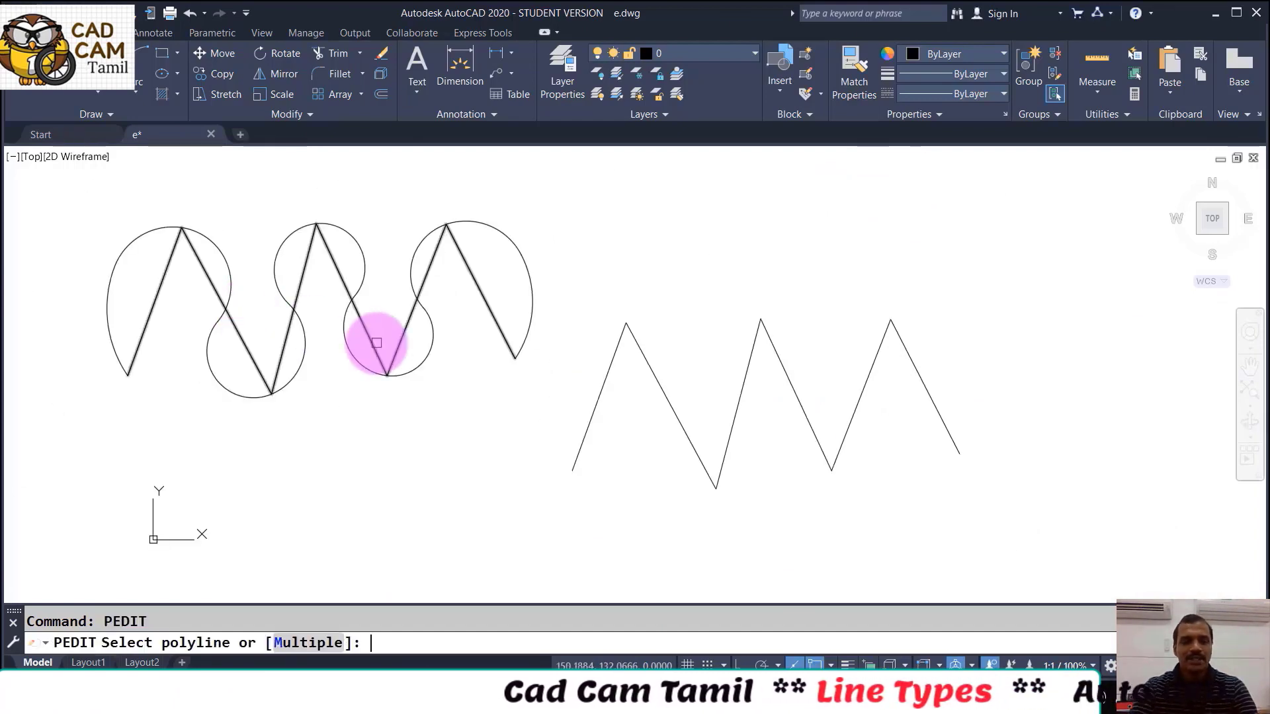
{"action": "left_click", "coordinate": [647, 372]}
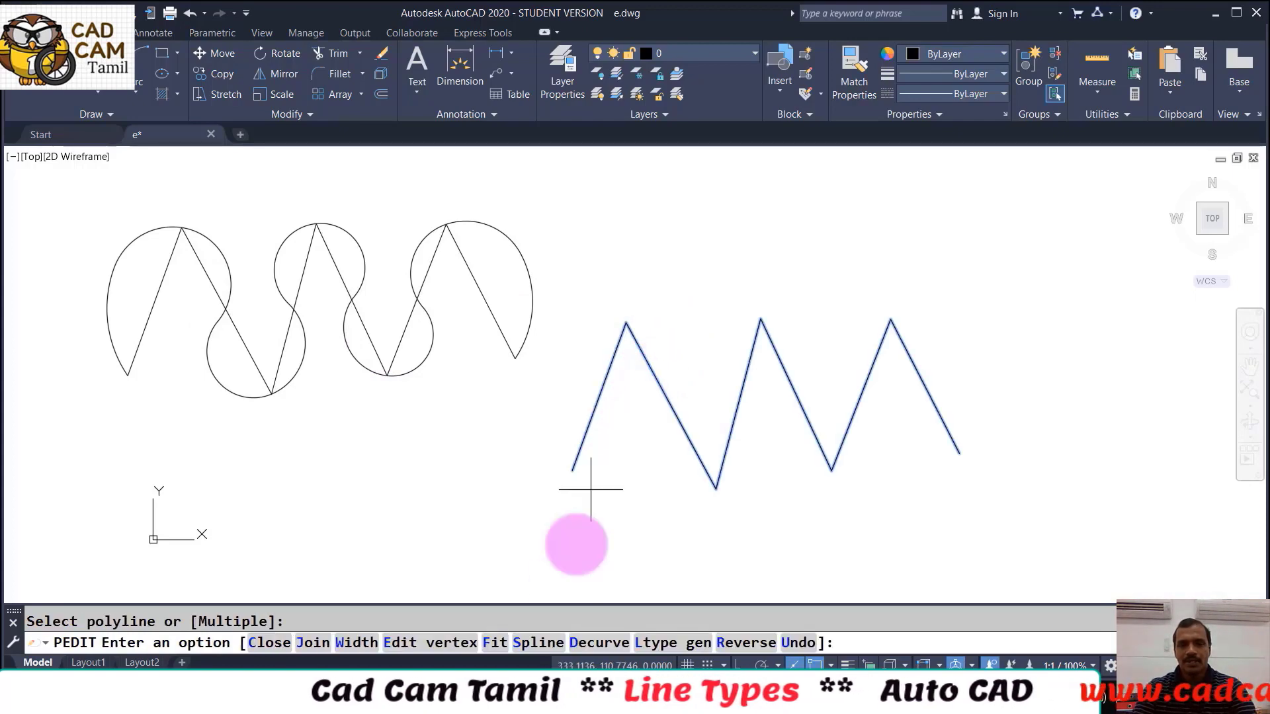
{"action": "left_click", "coordinate": [536, 642]}
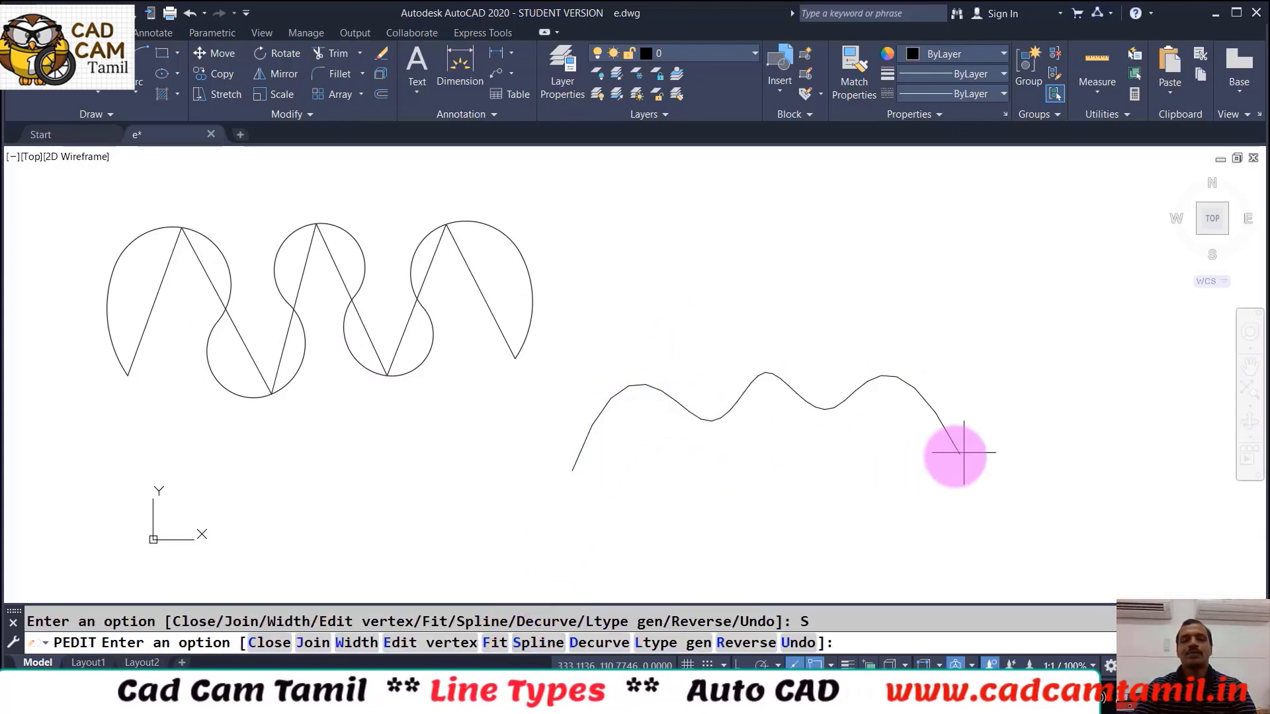
{"action": "key", "text": "Return"}
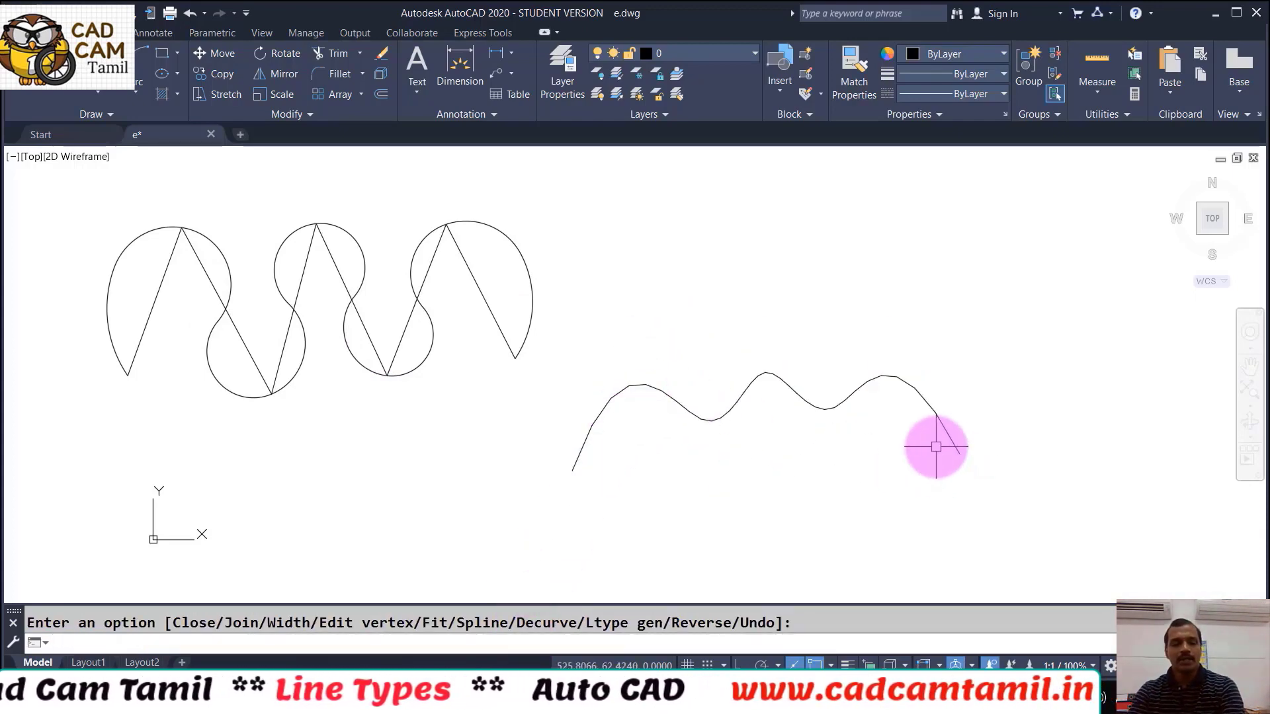
Copy the original zigzag from inside the fit curve onto the spline curve
{"action": "type", "text": "co"}
{"action": "key", "text": "Return"}
{"action": "left_click", "coordinate": [161, 284]}
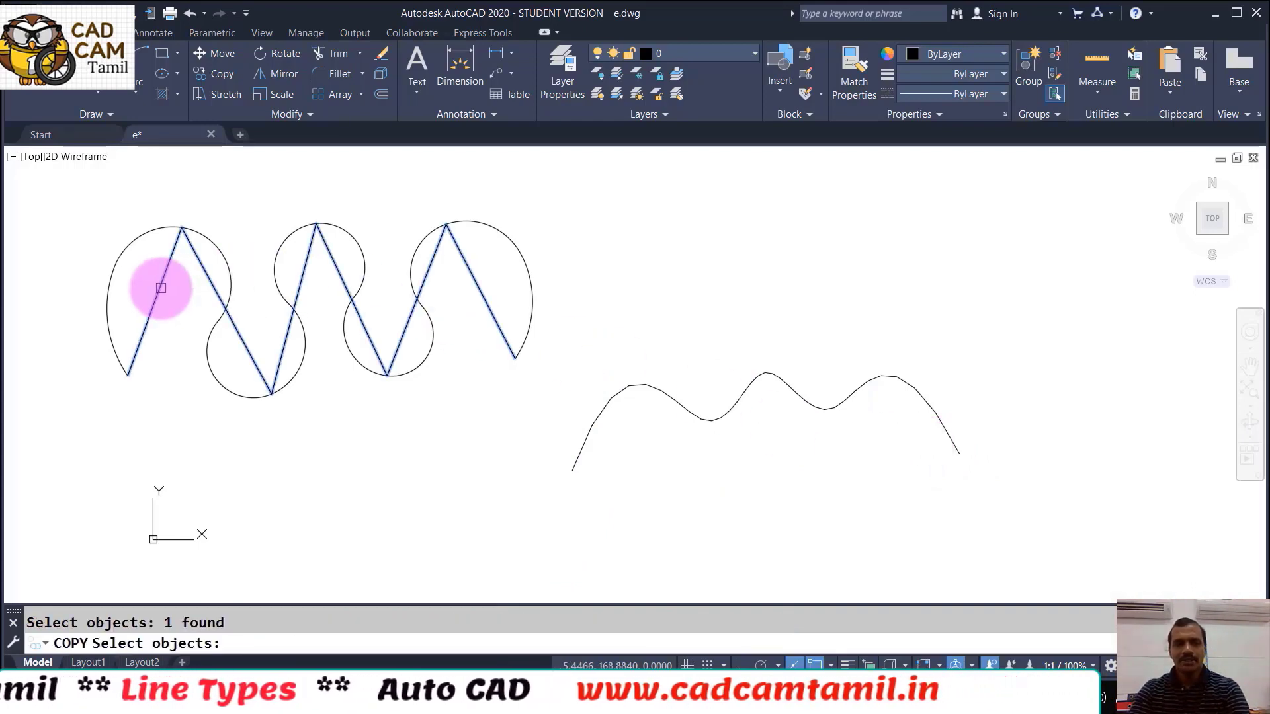
{"action": "key", "text": "Return"}
{"action": "left_click", "coordinate": [130, 368]}
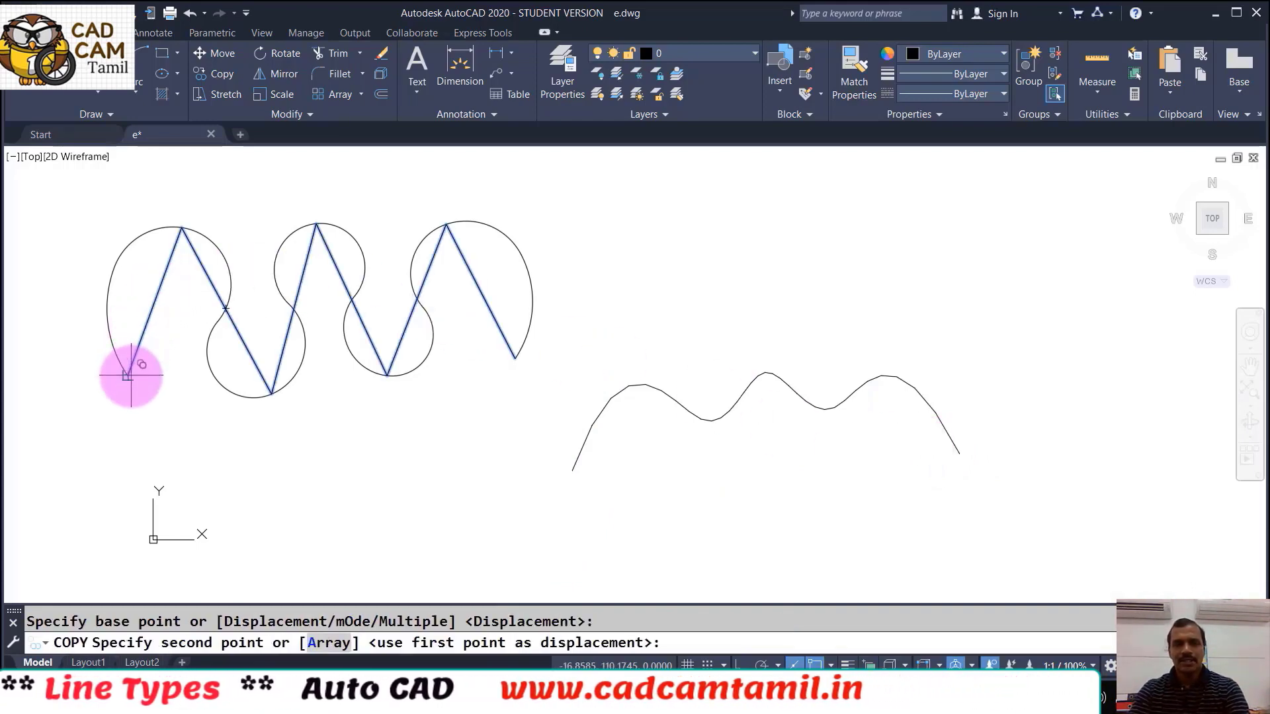
{"action": "left_click", "coordinate": [572, 470]}
{"action": "key", "text": "Return"}
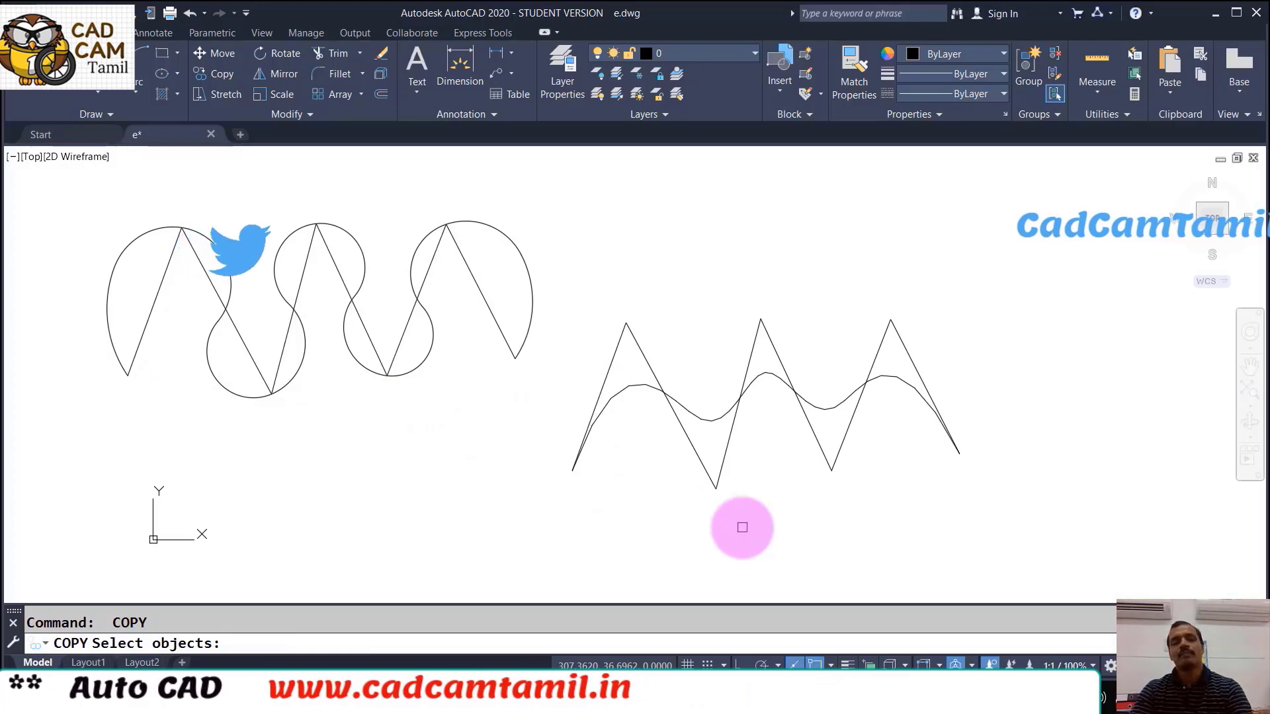
{"action": "key", "text": "Escape"}
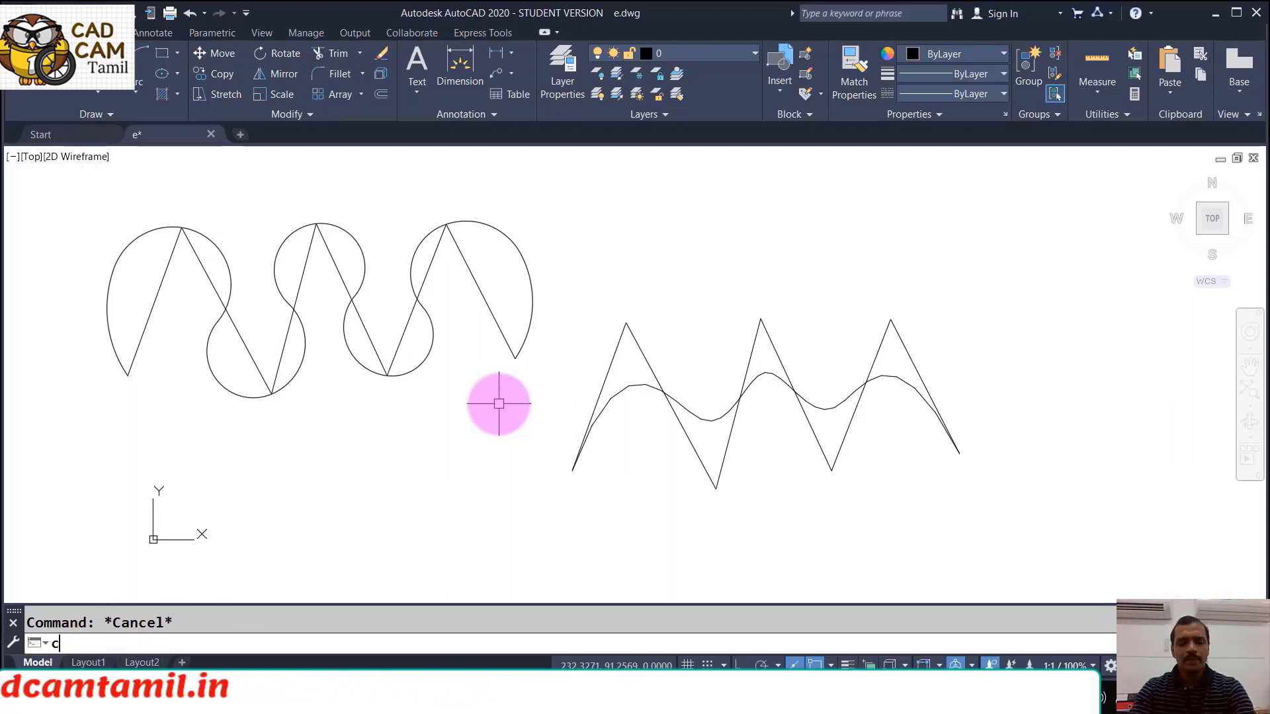
Copy the spline upward and decurve the copy back into a straight zigzag
{"action": "left_click", "coordinate": [714, 414]}
{"action": "key", "text": "Return"}
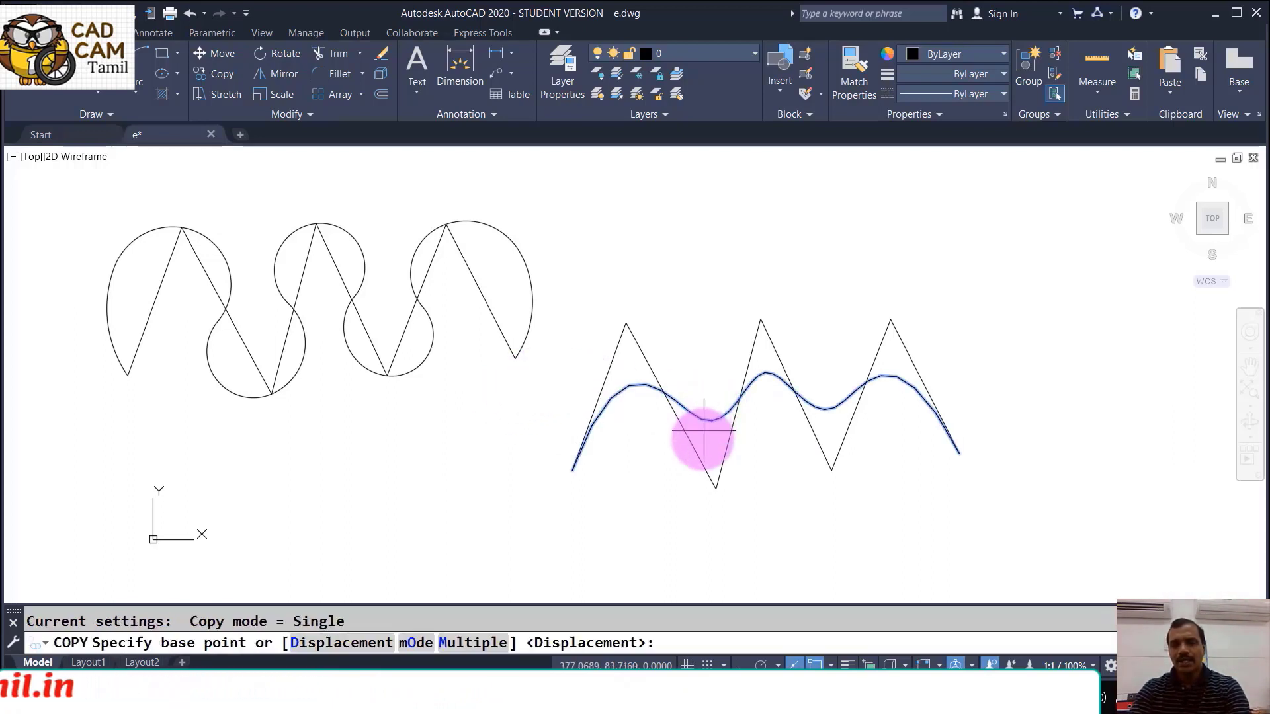
{"action": "left_click", "coordinate": [701, 434]}
{"action": "left_click", "coordinate": [734, 283]}
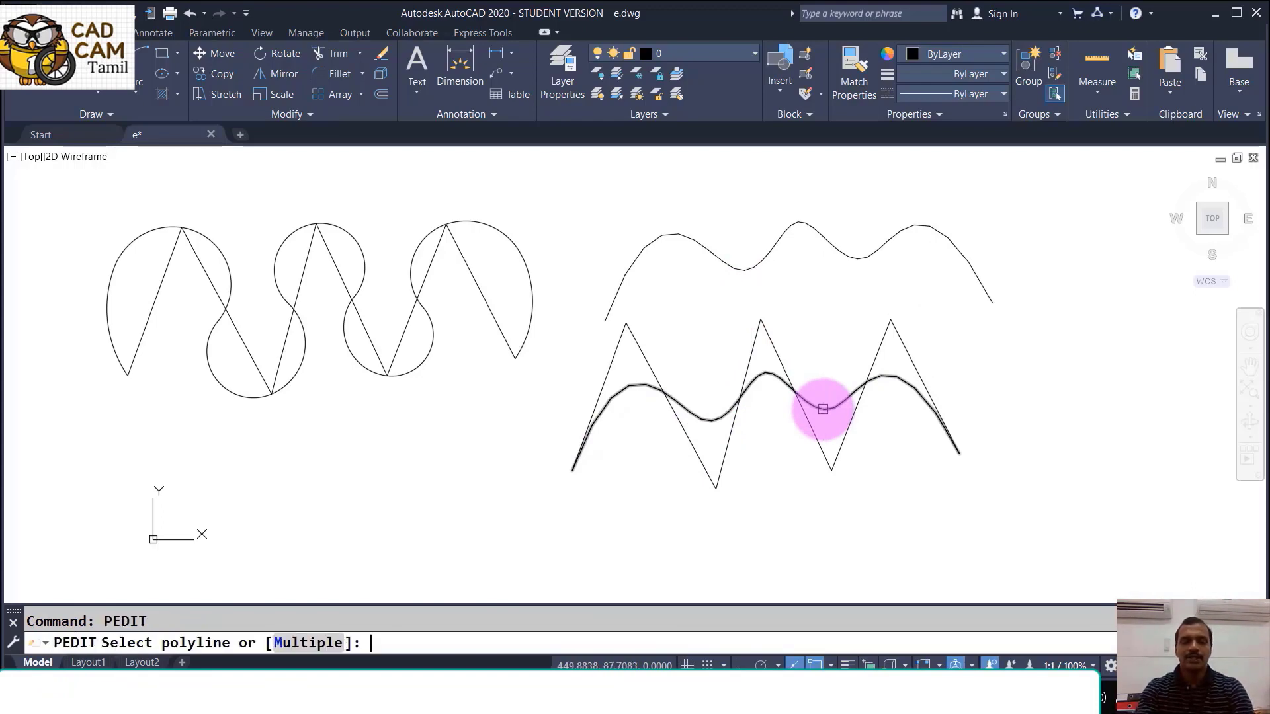
{"action": "left_click", "coordinate": [767, 250]}
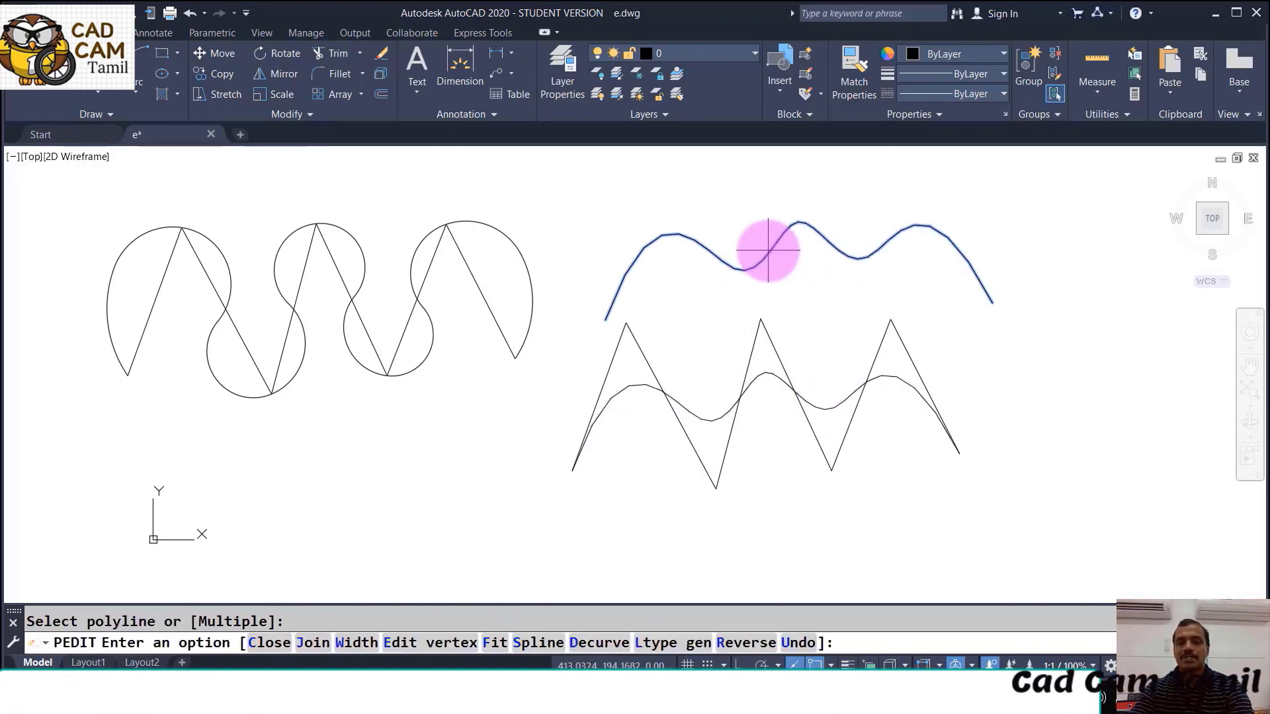
{"action": "left_click", "coordinate": [592, 645]}
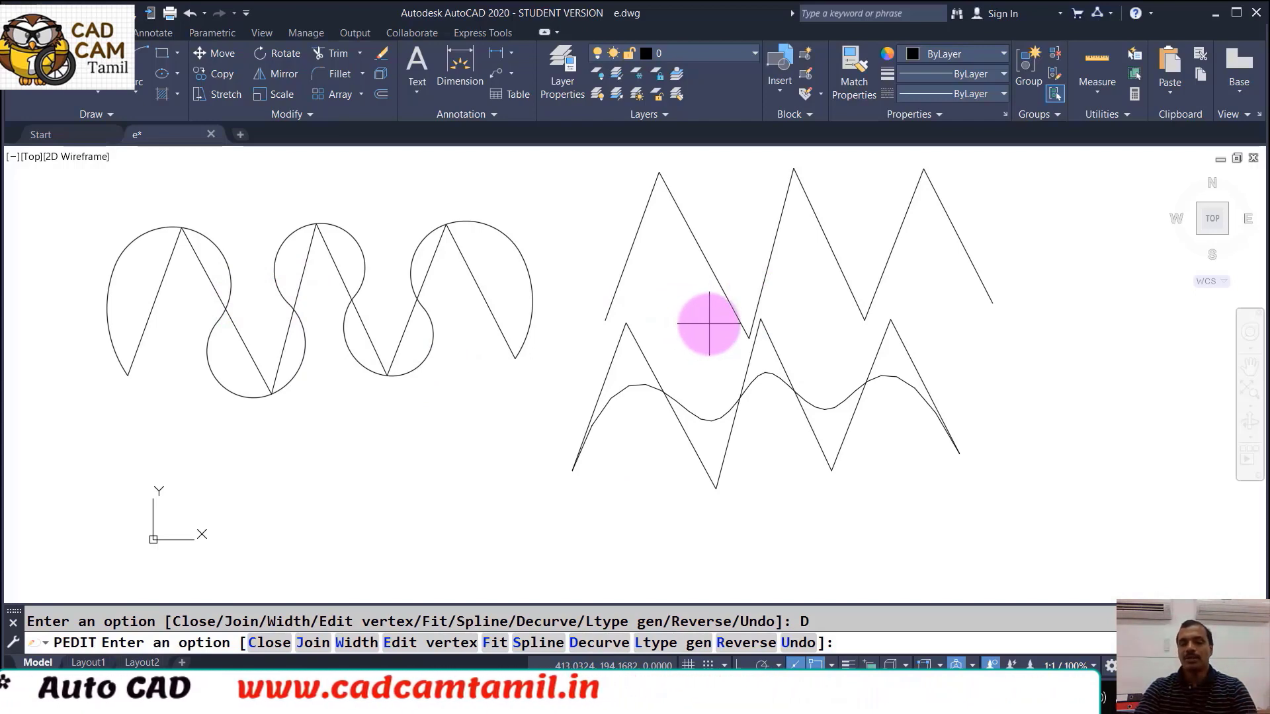
{"action": "key", "text": "Escape"}
Erase all five objects with a crossing window
{"action": "left_click", "coordinate": [1083, 483]}
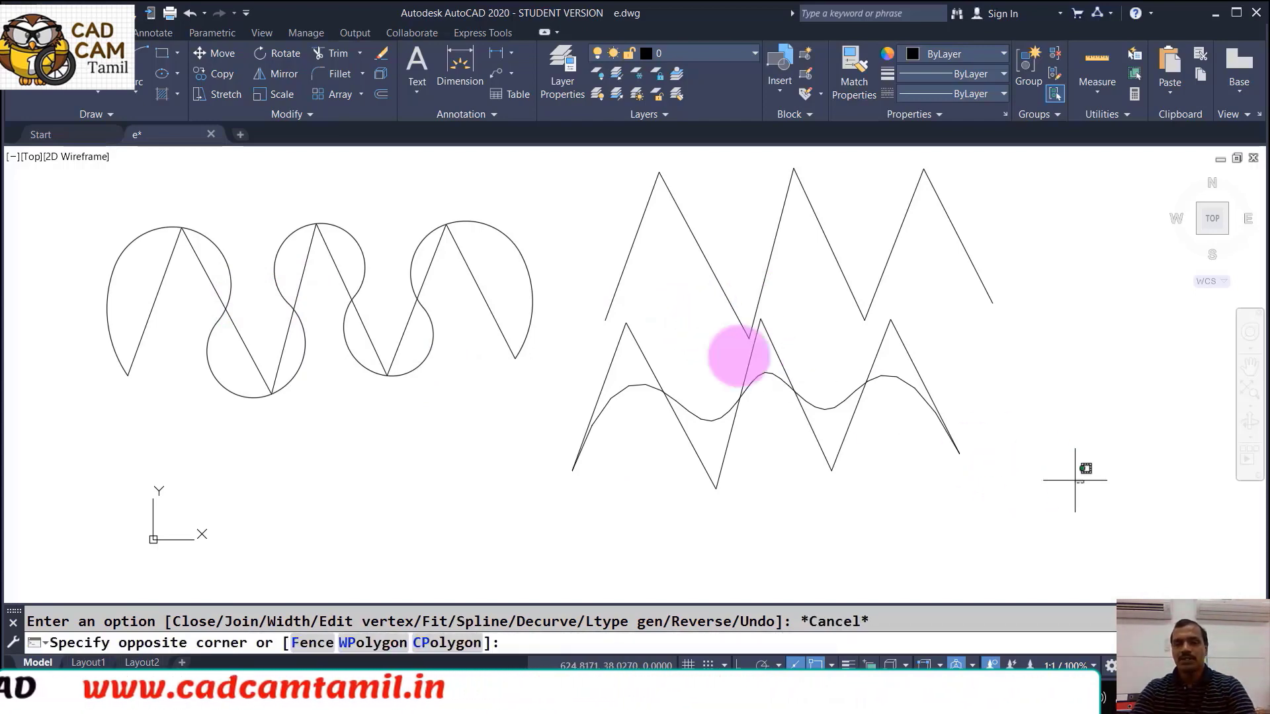
{"action": "left_click", "coordinate": [116, 225]}
{"action": "key", "text": "Delete"}
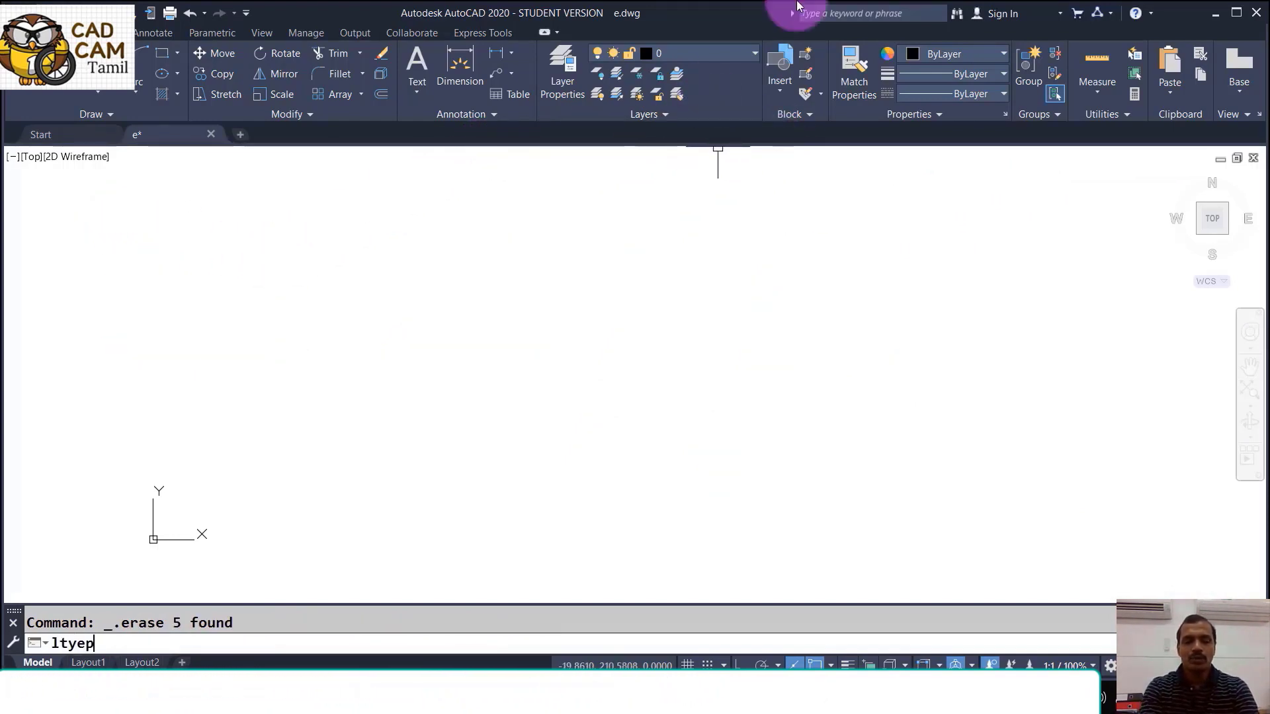
Open the Linetype Manager and browse the acad.lin list to load linetypes
{"action": "type", "text": "ltyep"}
{"action": "key", "text": "Return"}
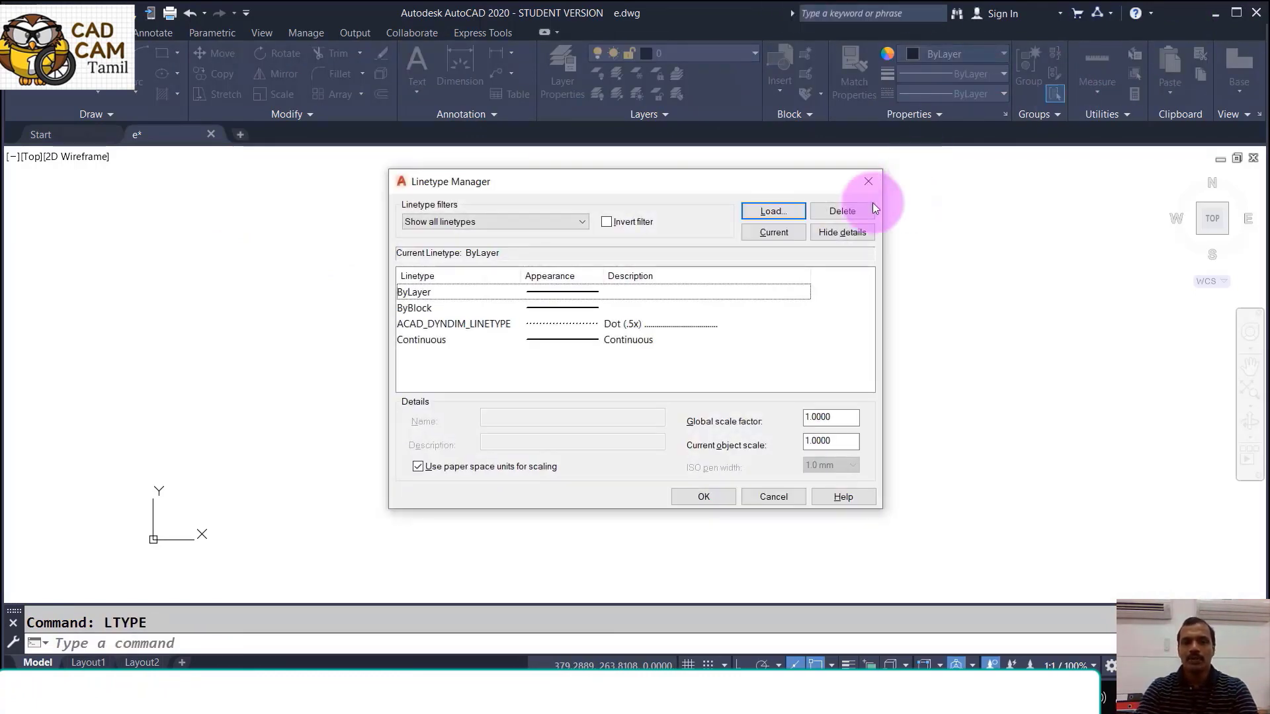
{"action": "left_click", "coordinate": [793, 213]}
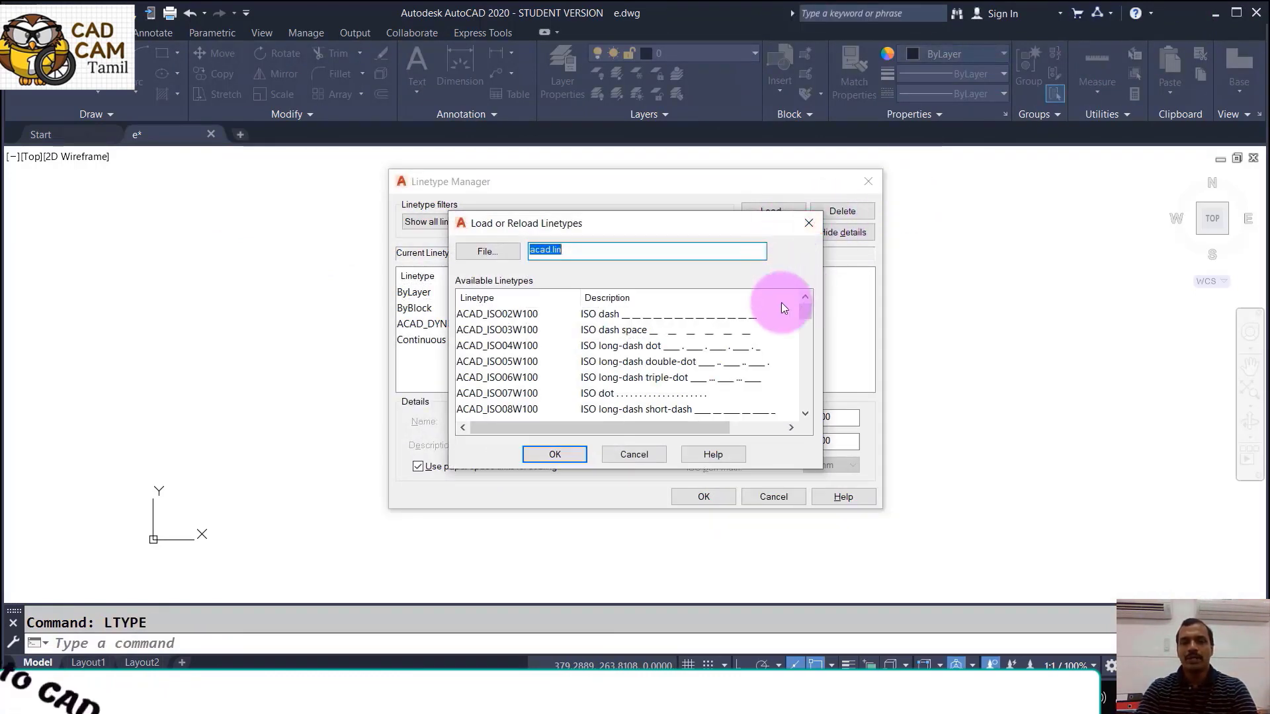
{"action": "left_click_drag", "start_coordinate": [811, 315], "coordinate": [807, 339]}
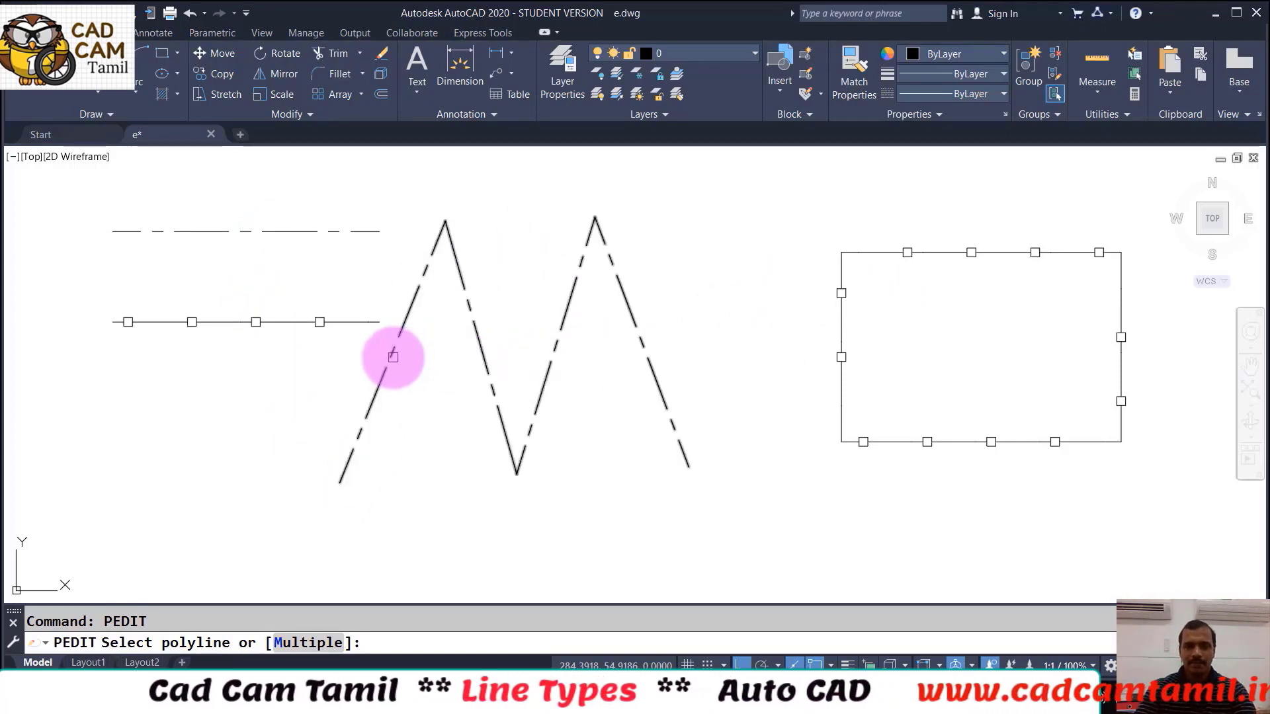
Select the dashed zigzag for polyline editing and check the Linetype dropdown list
{"action": "left_click", "coordinate": [401, 354]}
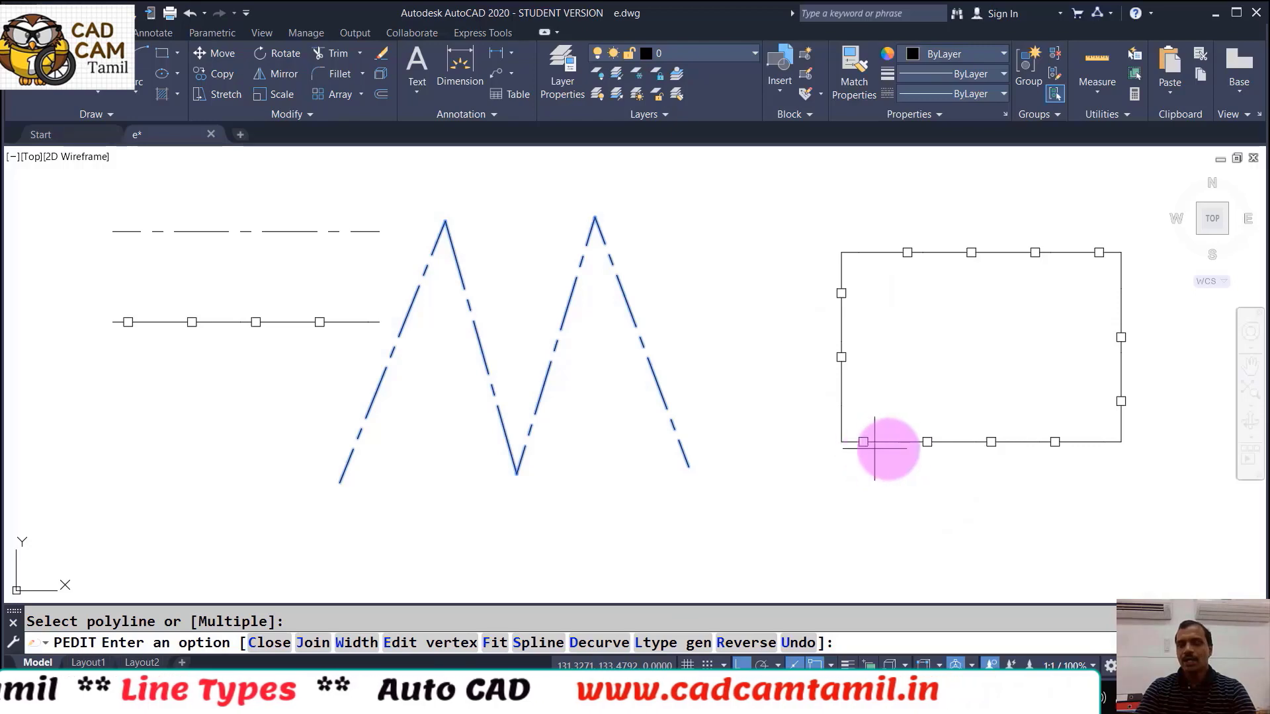
{"action": "left_click", "coordinate": [992, 93]}
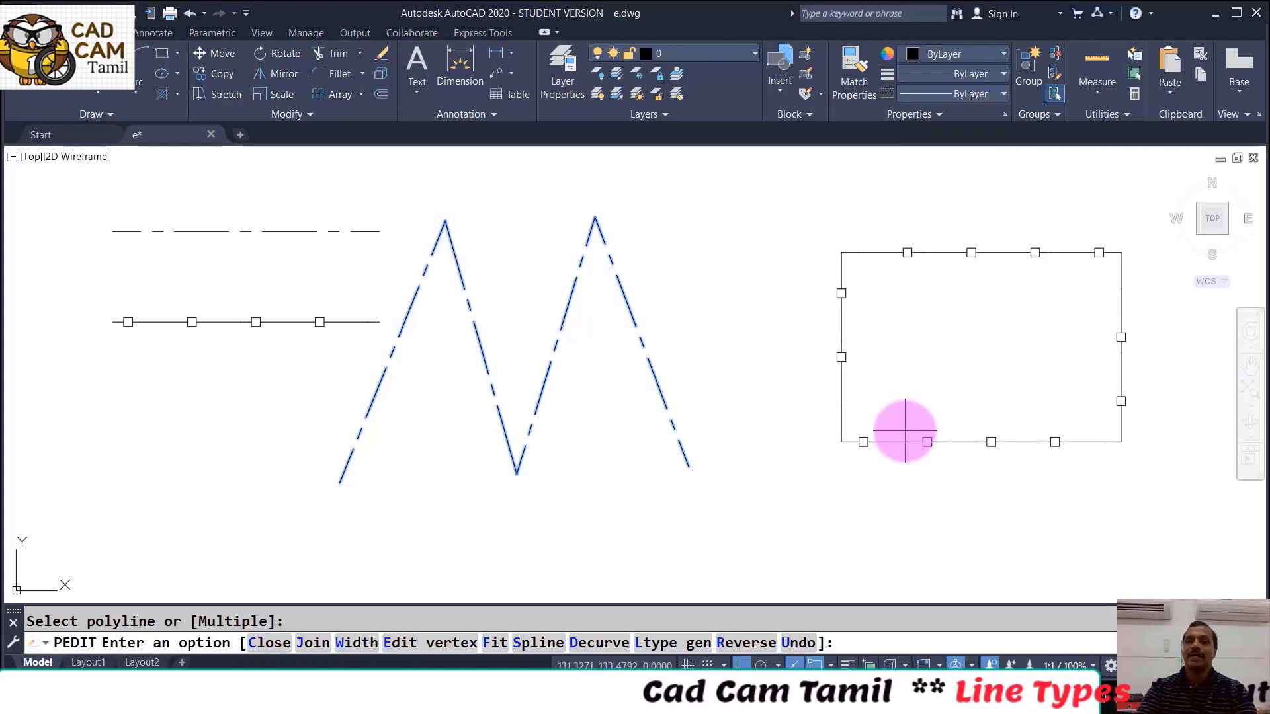
Turn Ltype gen ON for the dashed zigzag polyline
{"action": "left_click", "coordinate": [652, 645]}
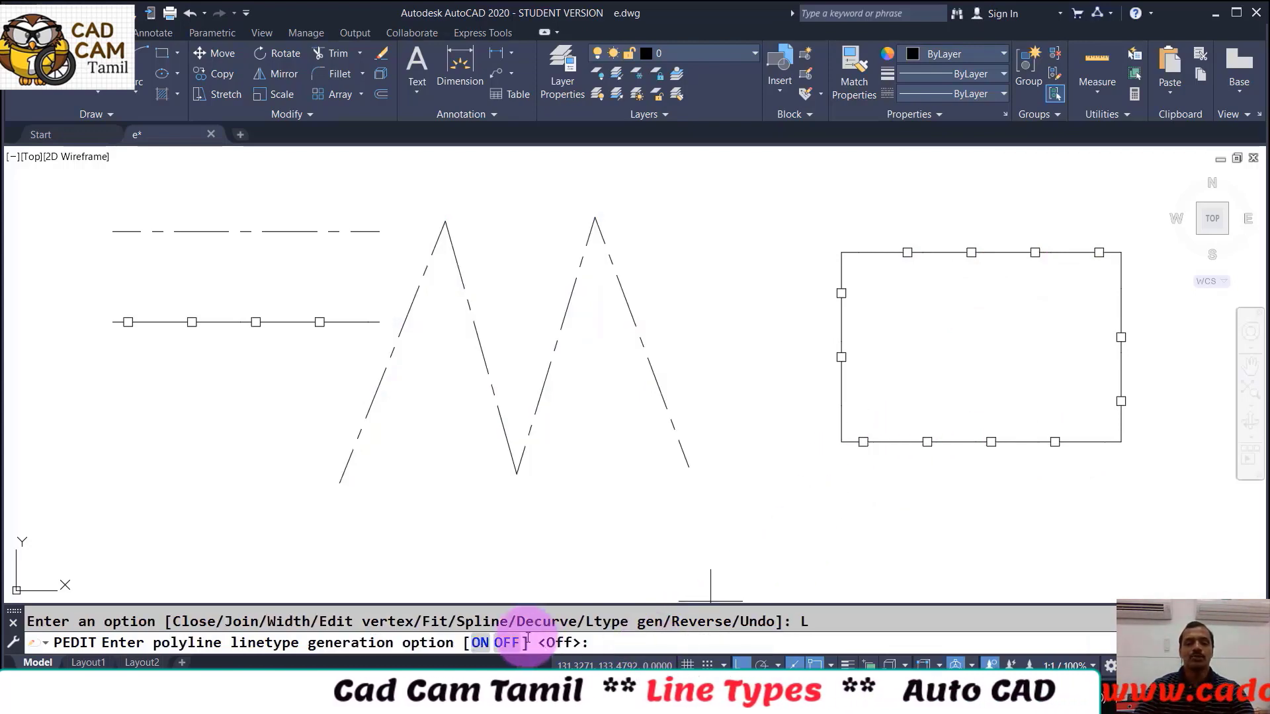
{"action": "left_click", "coordinate": [481, 643]}
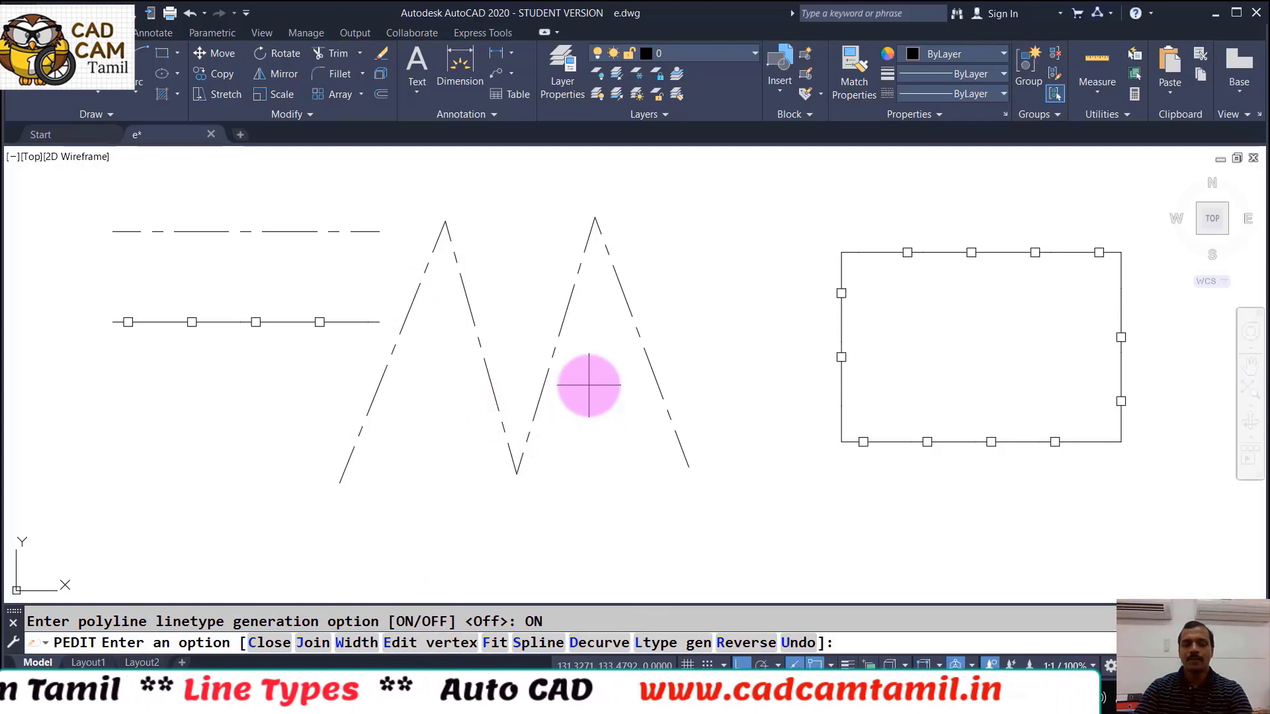
{"action": "key", "text": "Return"}
{"action": "key", "text": "Return"}
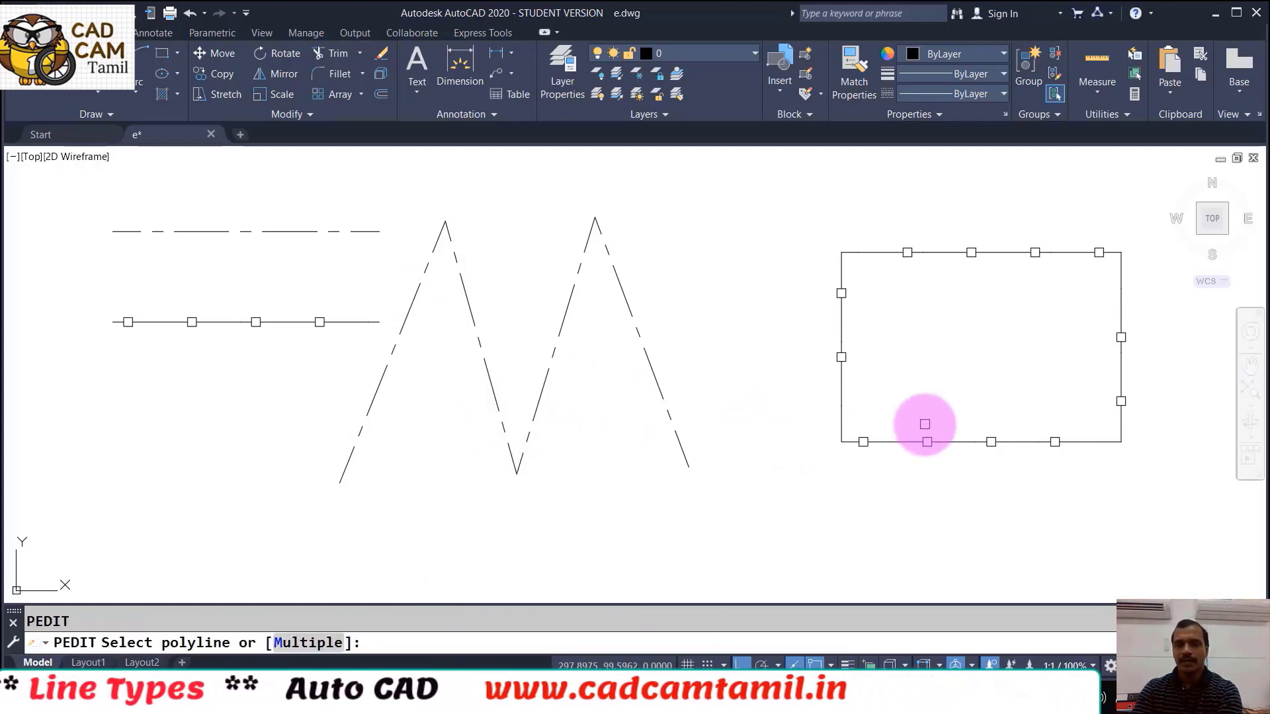
Turn Ltype gen ON for the rectangle polyline as well
{"action": "left_click", "coordinate": [892, 442]}
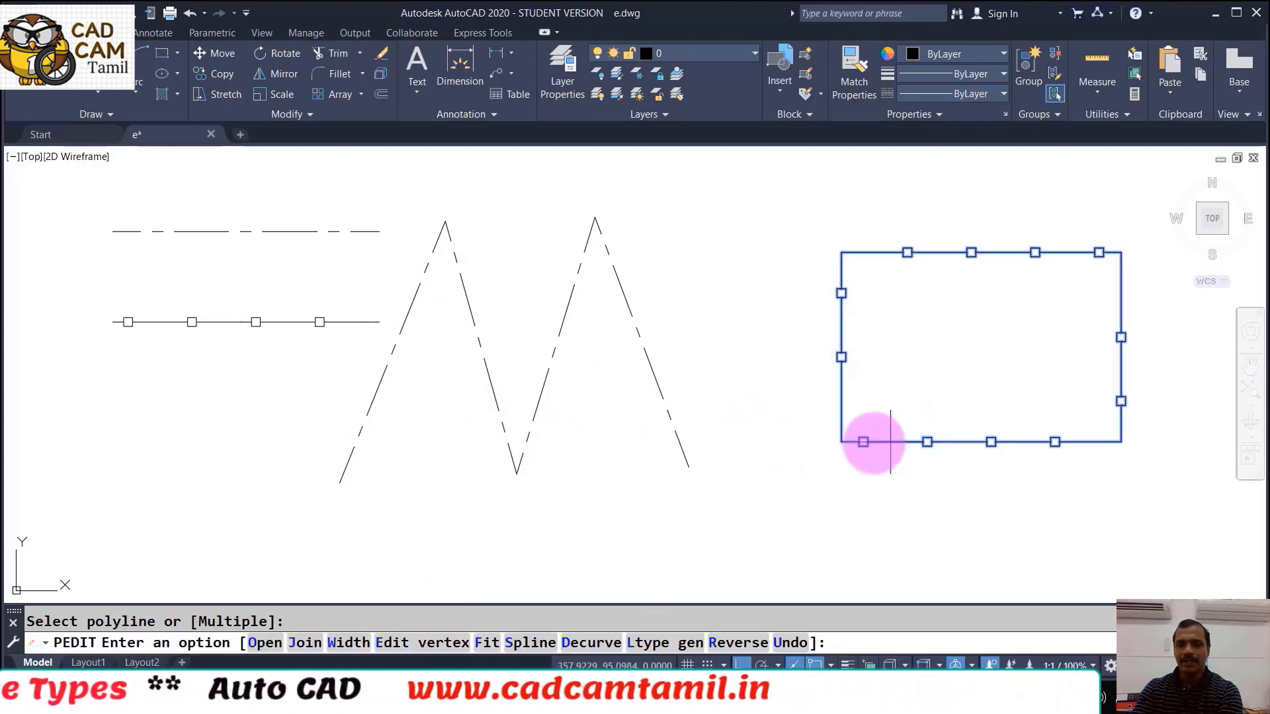
{"action": "left_click", "coordinate": [649, 649]}
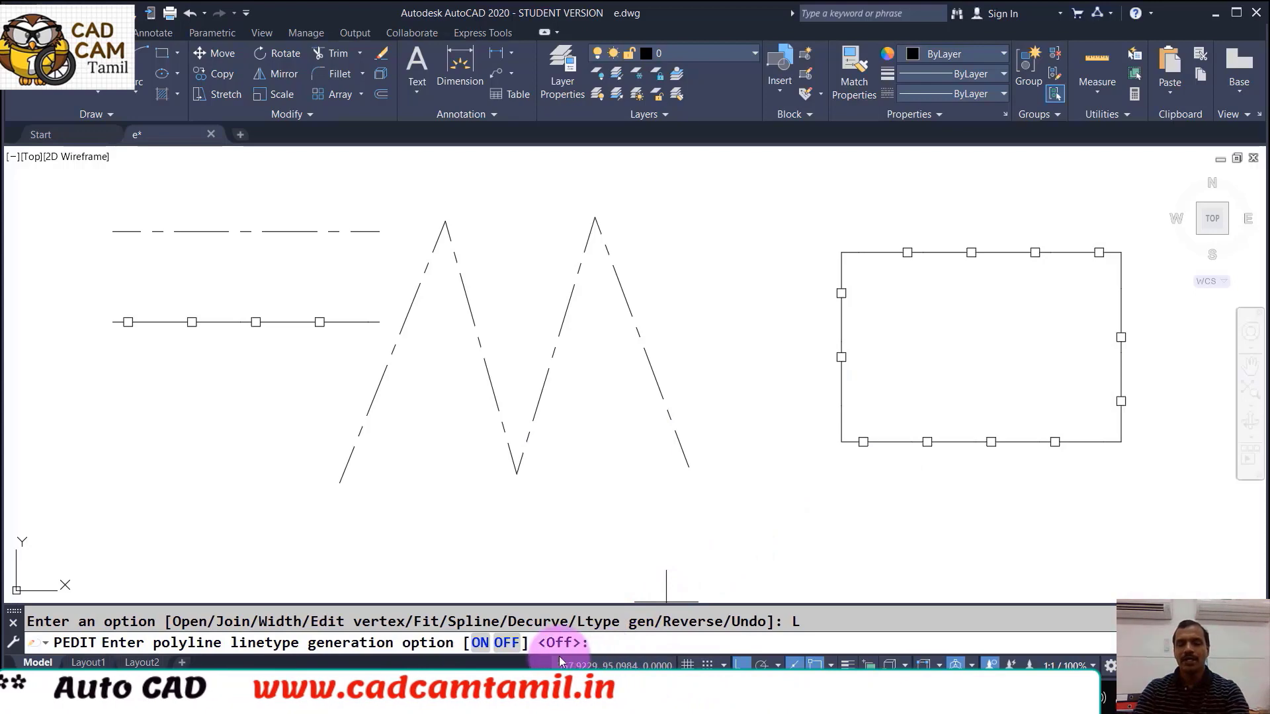
{"action": "left_click", "coordinate": [481, 645]}
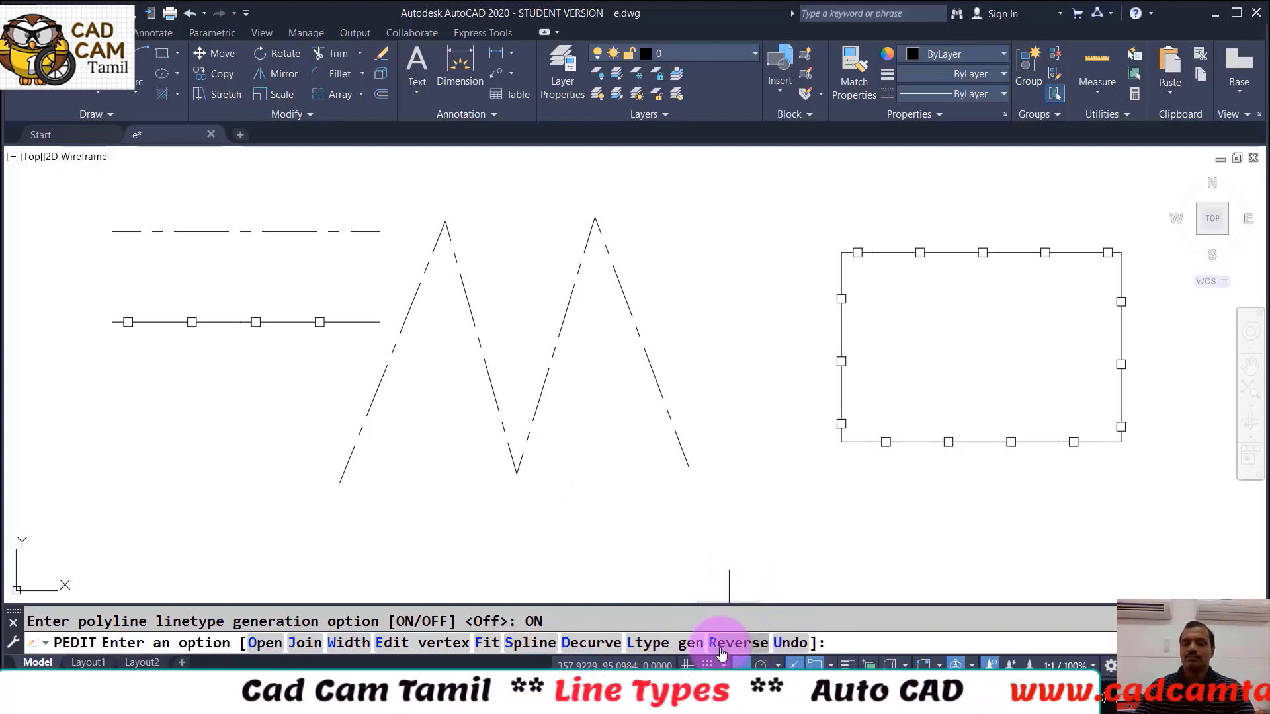
Undo the rectangle's Ltype gen change and step the vertex marker forward three vertices
{"action": "left_click", "coordinate": [787, 644]}
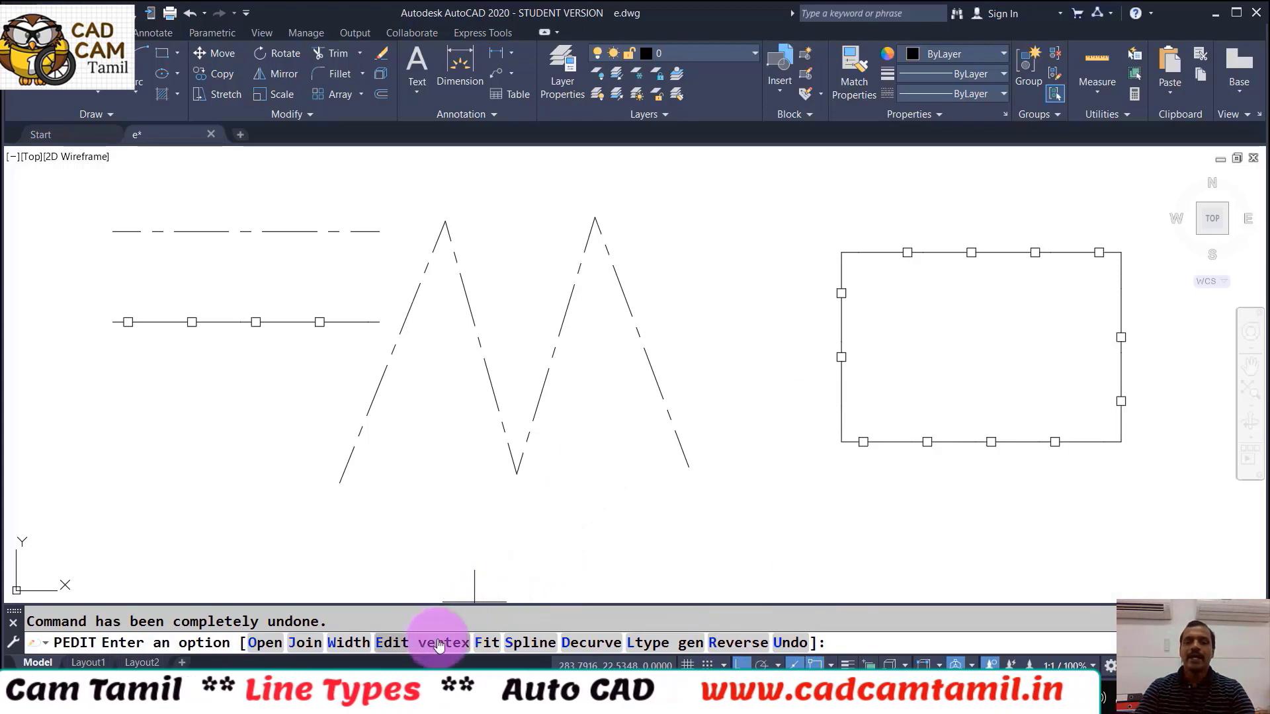
{"action": "left_click", "coordinate": [395, 645]}
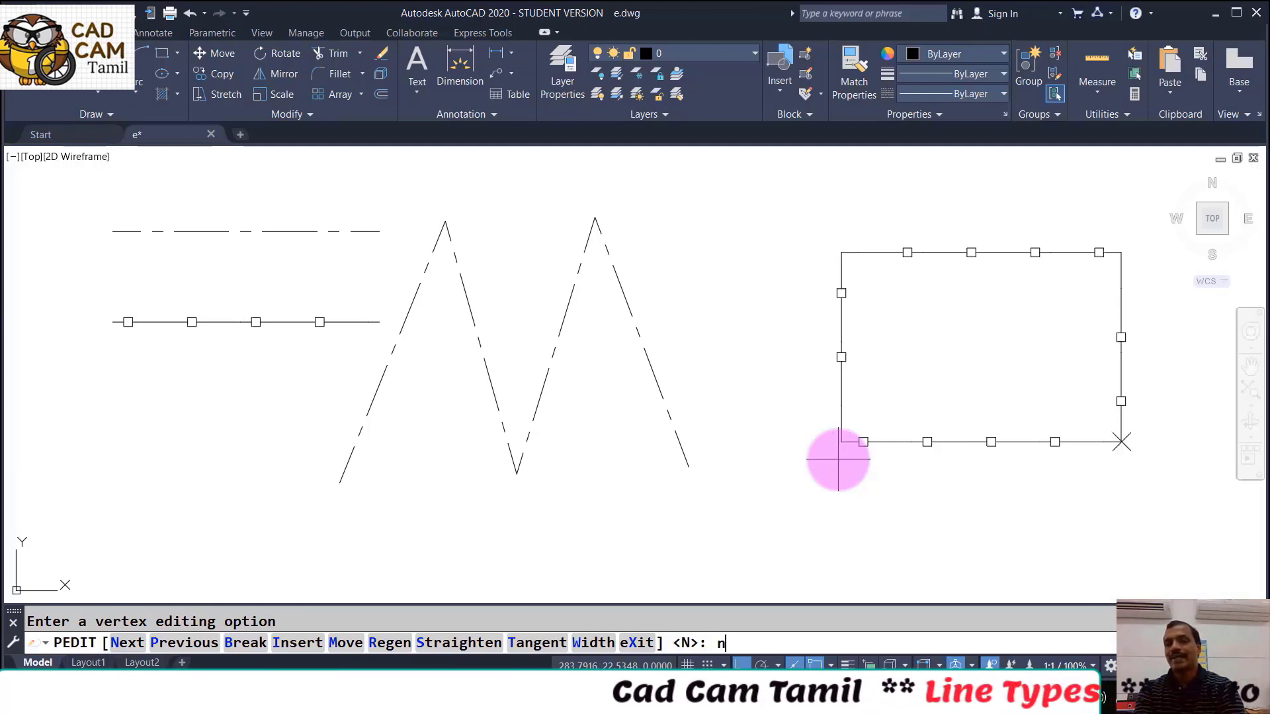
{"action": "key", "text": "Return"}
{"action": "type", "text": "n"}
{"action": "key", "text": "Return"}
{"action": "type", "text": "n"}
{"action": "key", "text": "Return"}
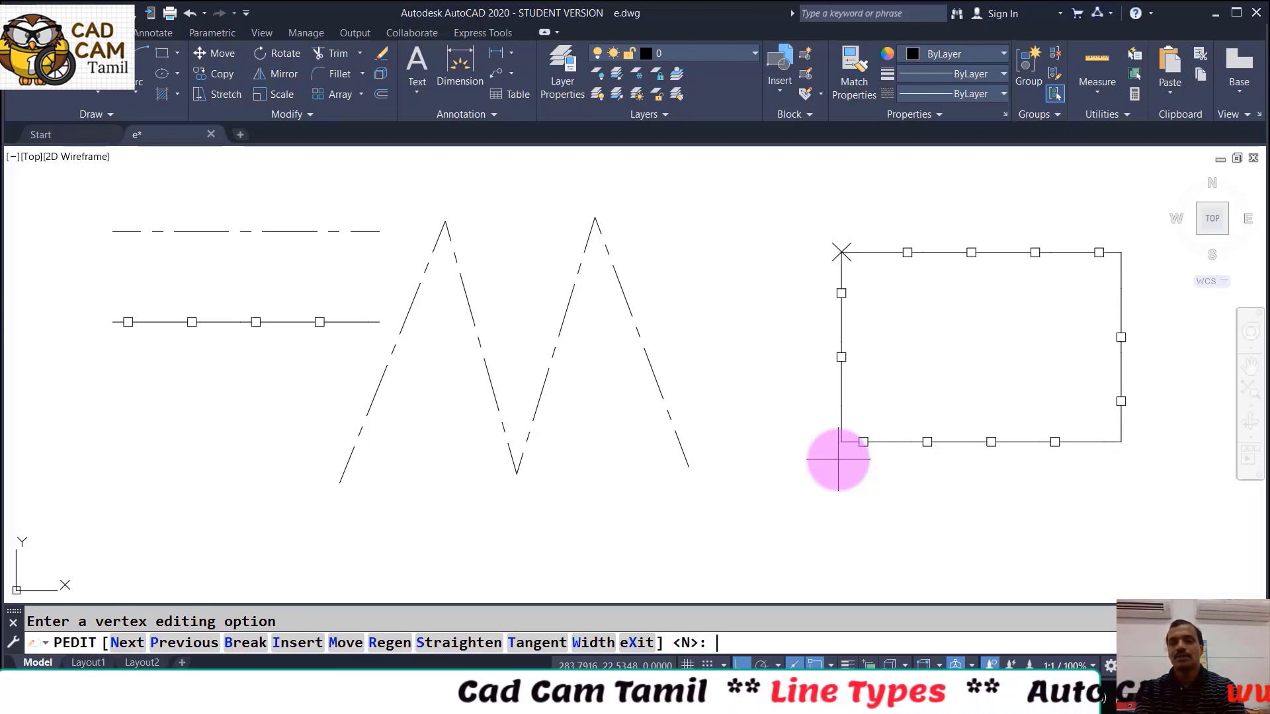
Step the vertex marker back two vertices and exit vertex editing
{"action": "type", "text": "p"}
{"action": "key", "text": "Return"}
{"action": "key", "text": "Return"}
{"action": "type", "text": "p"}
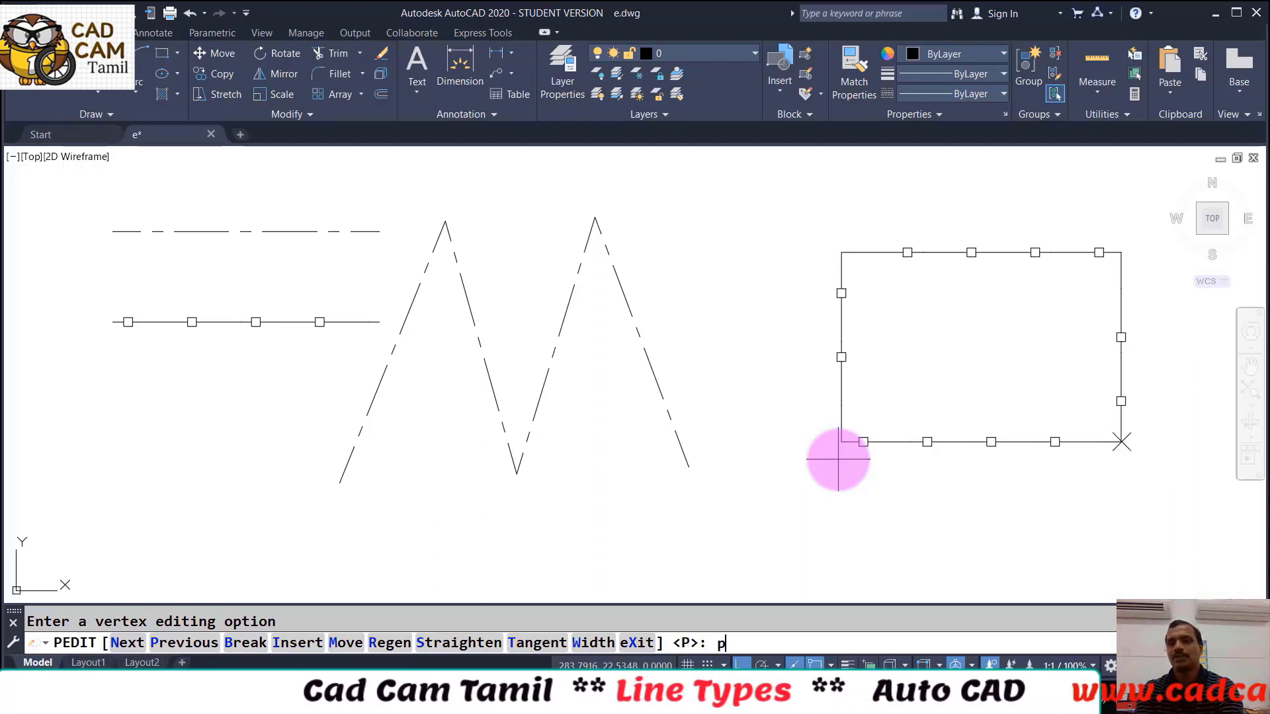
{"action": "key", "text": "Return"}
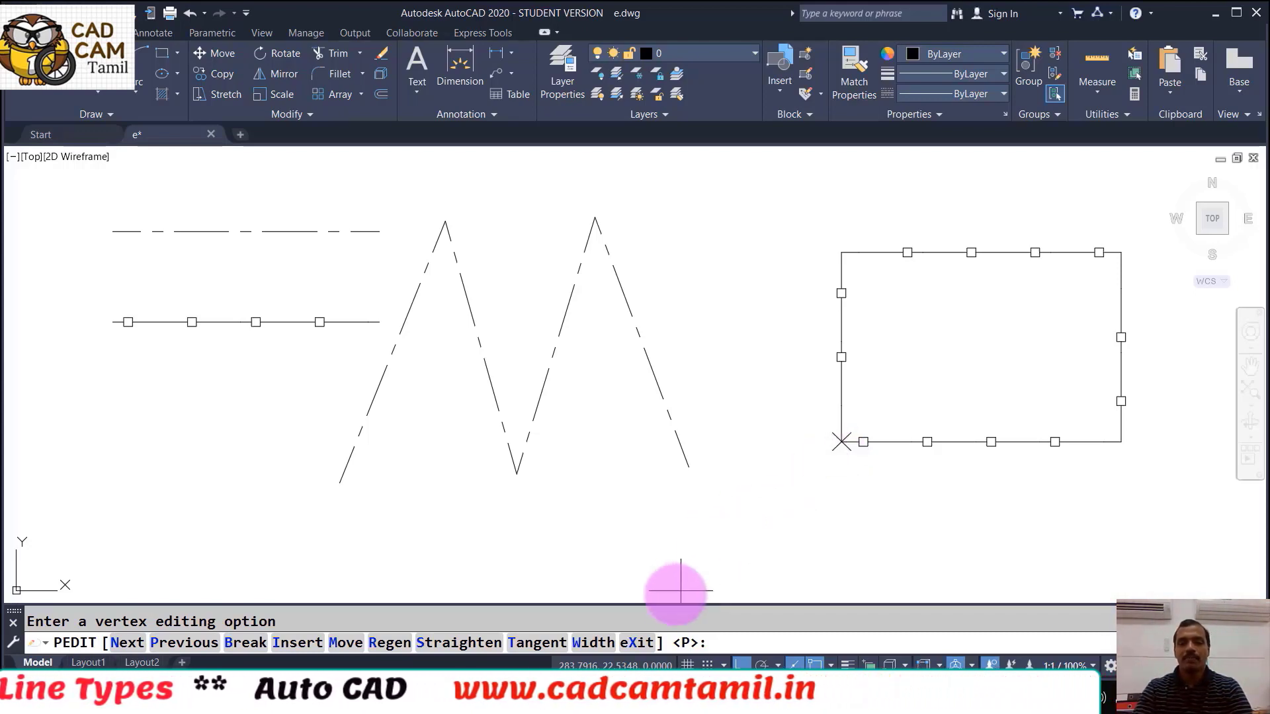
{"action": "left_click", "coordinate": [636, 642]}
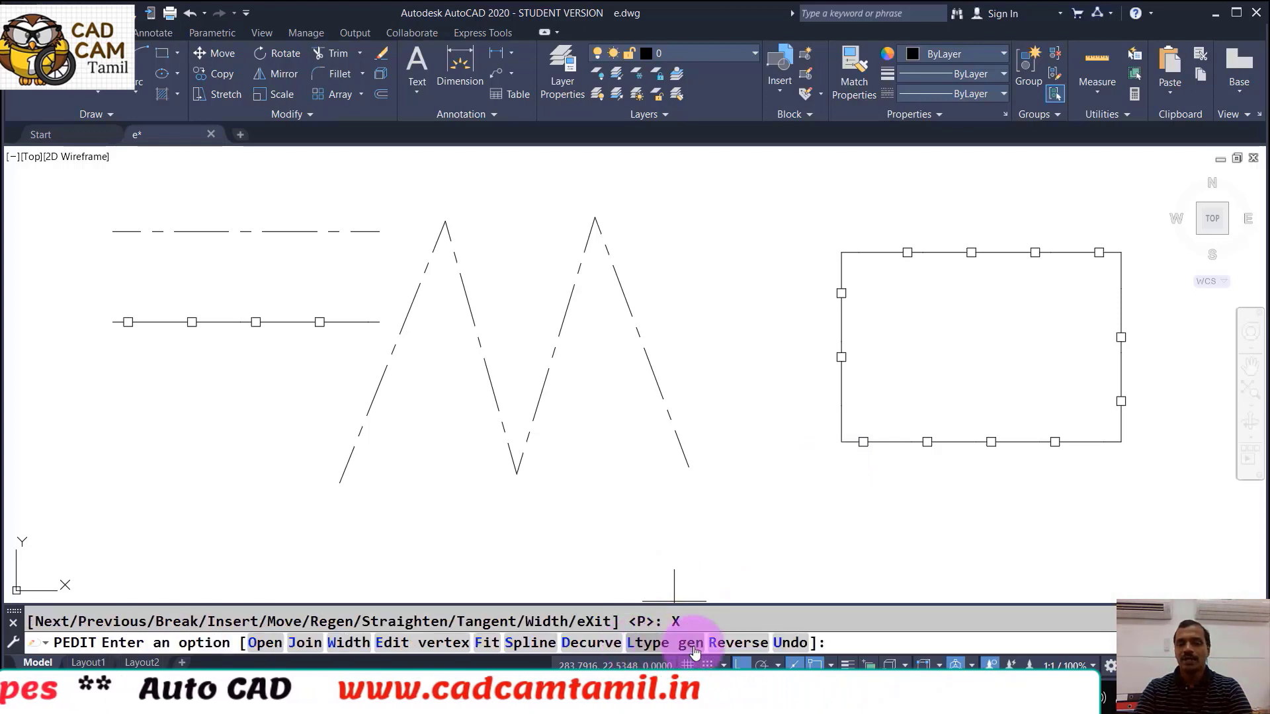
Reverse the rectangle's vertex direction and check the new order in vertex editing
{"action": "left_click", "coordinate": [737, 643]}
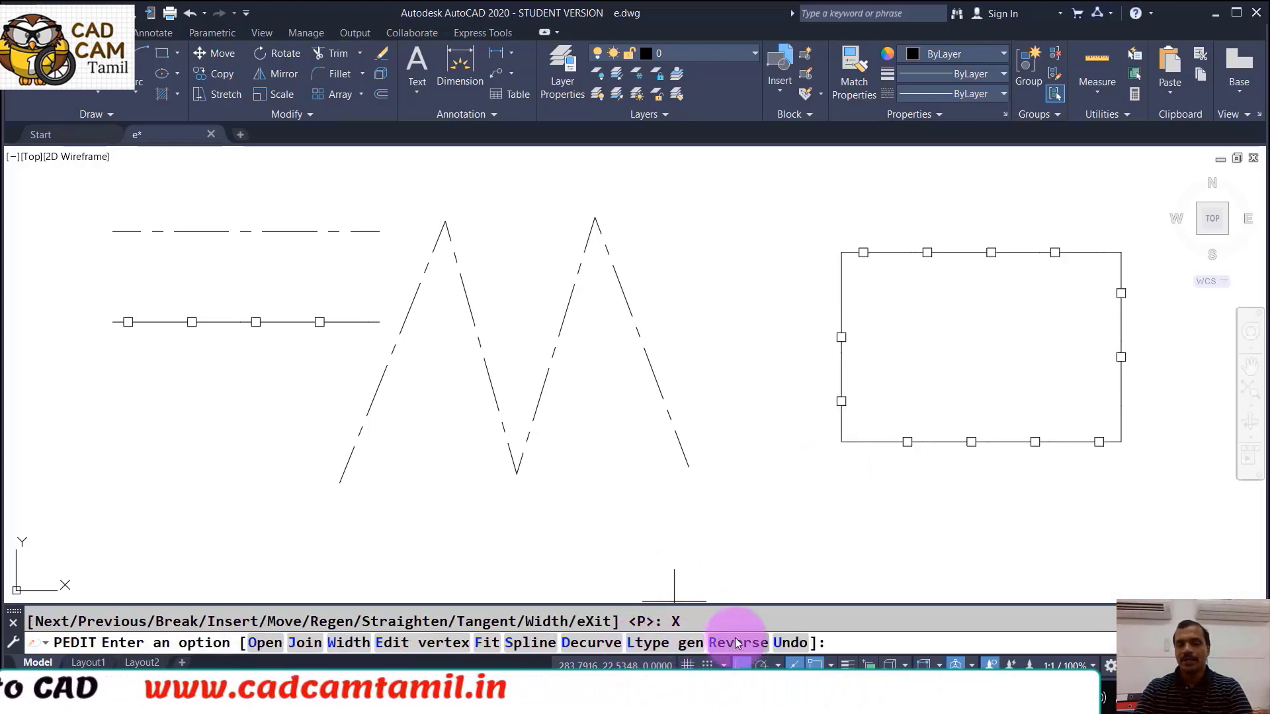
{"action": "left_click", "coordinate": [737, 643]}
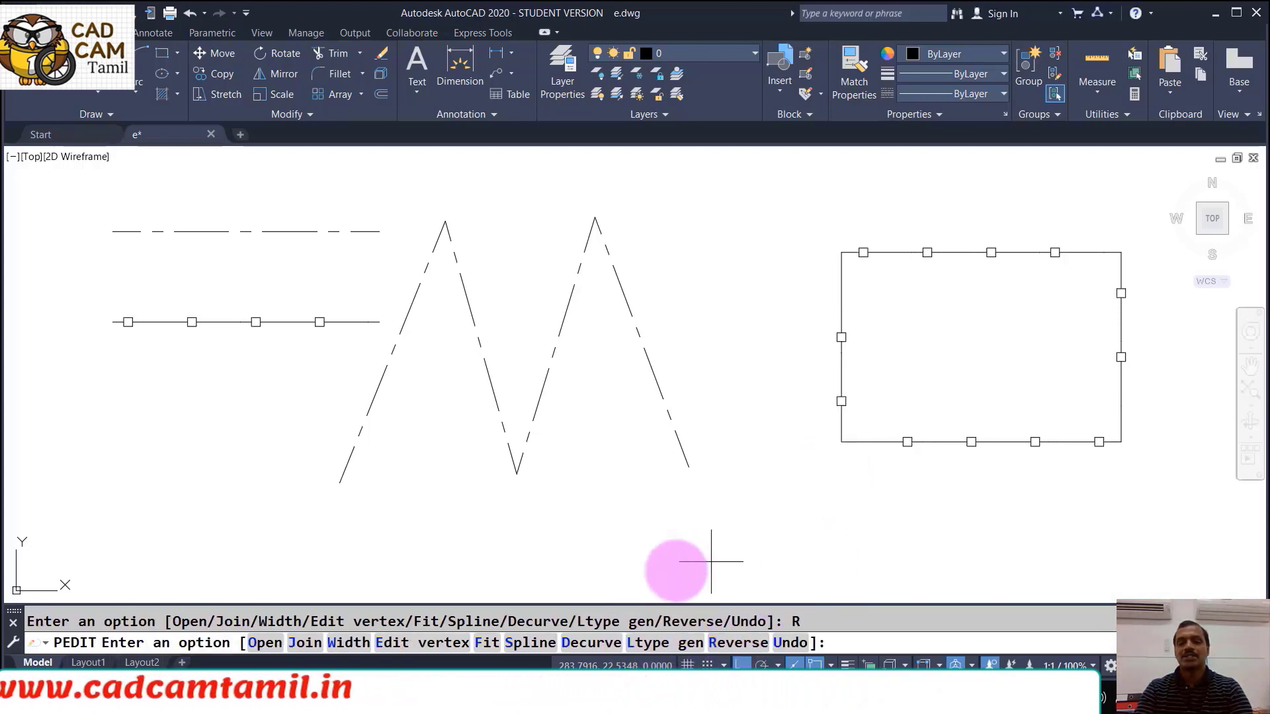
{"action": "left_click", "coordinate": [434, 648]}
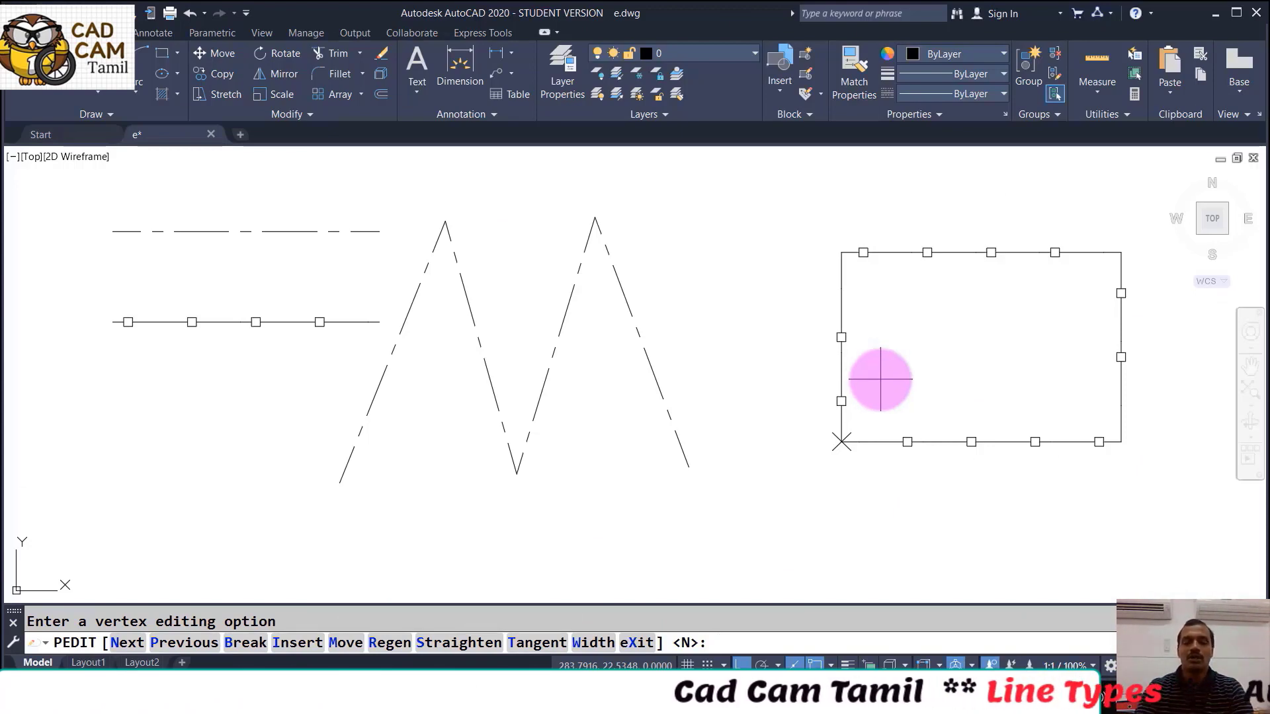
{"action": "type", "text": "X"}
{"action": "key", "text": "Return"}
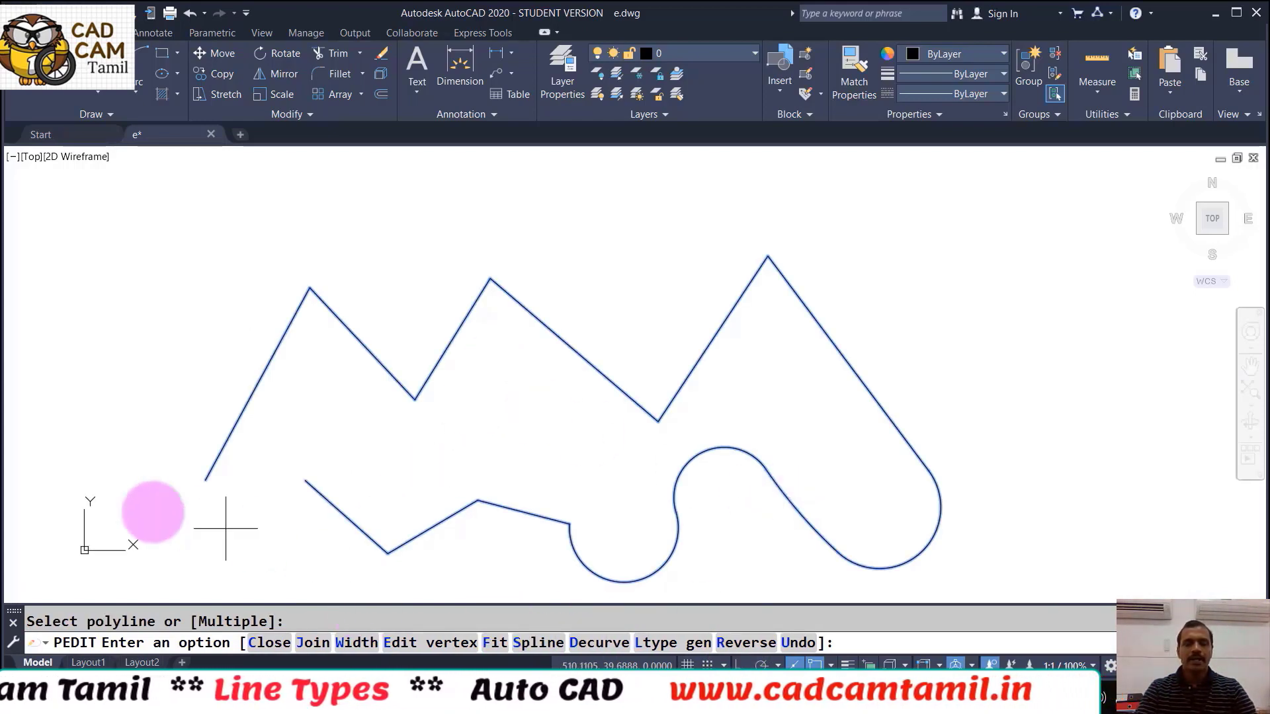
Enter vertex editing on the zigzag-and-arc polyline and move the marker to the S-curve vertex
{"action": "left_click", "coordinate": [461, 653]}
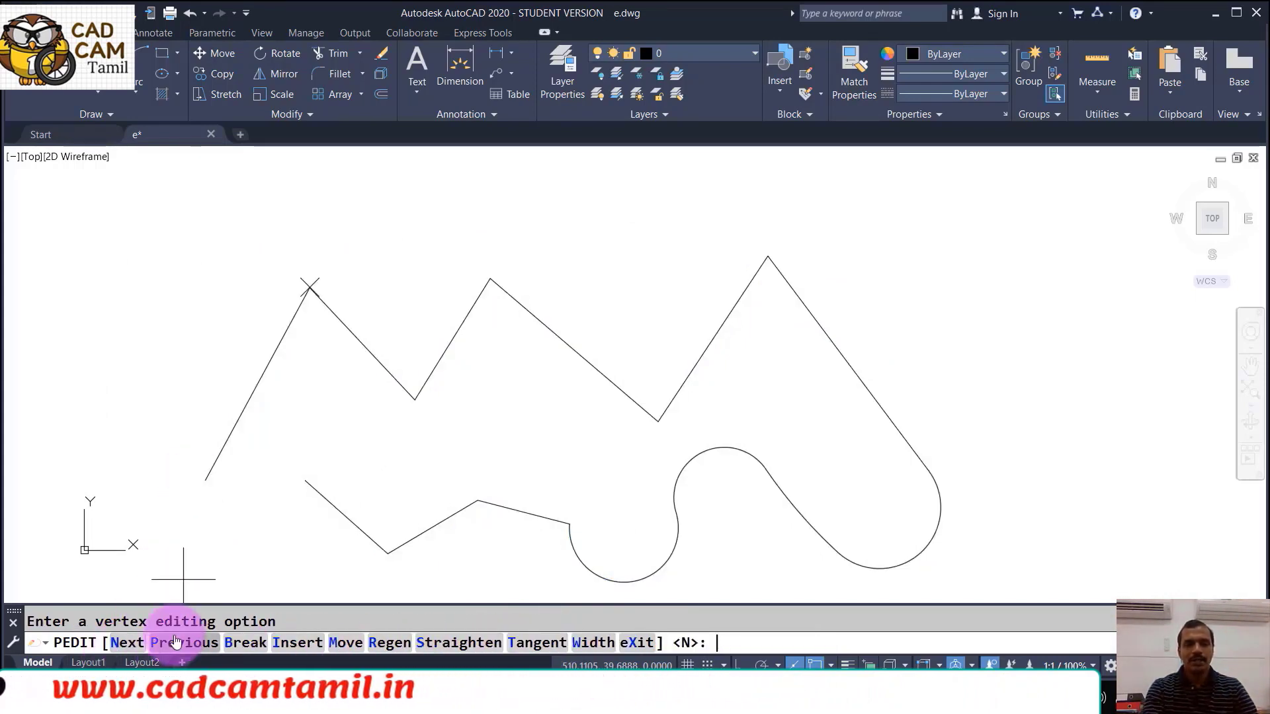
{"action": "key", "text": "Return"}
{"action": "key", "text": "Return"}
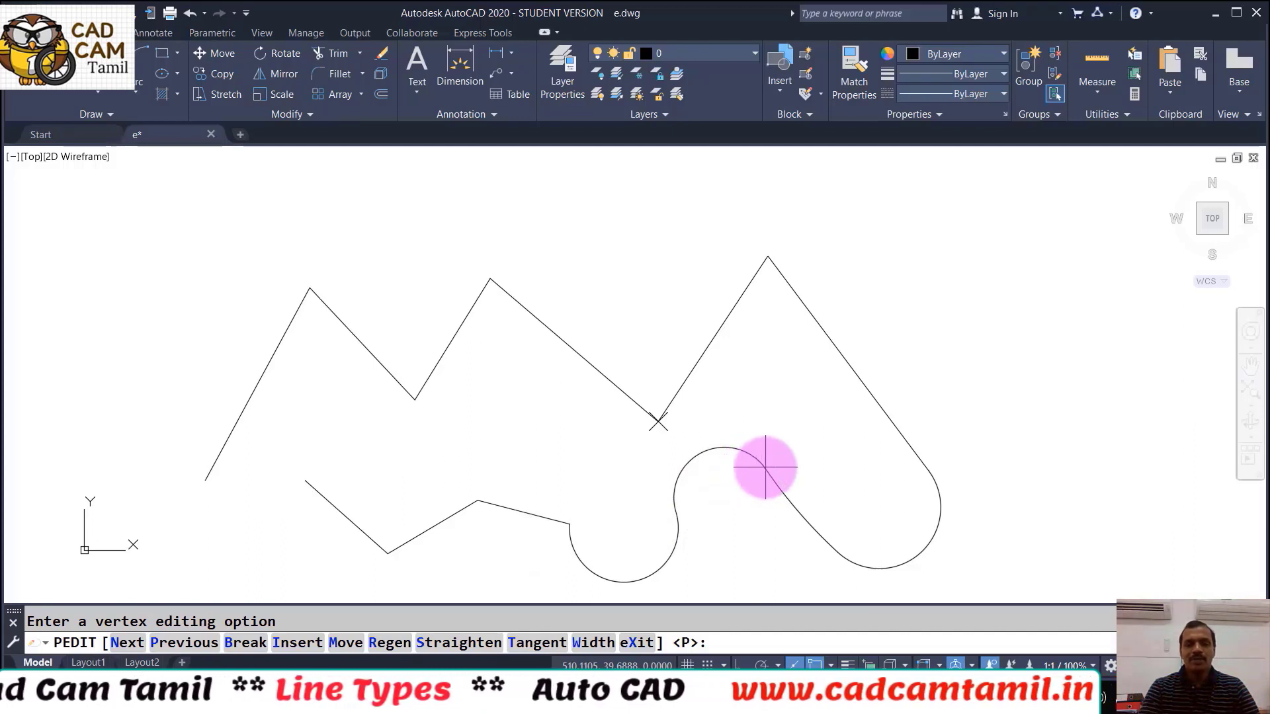
{"action": "type", "text": "n"}
{"action": "key", "text": "Return"}
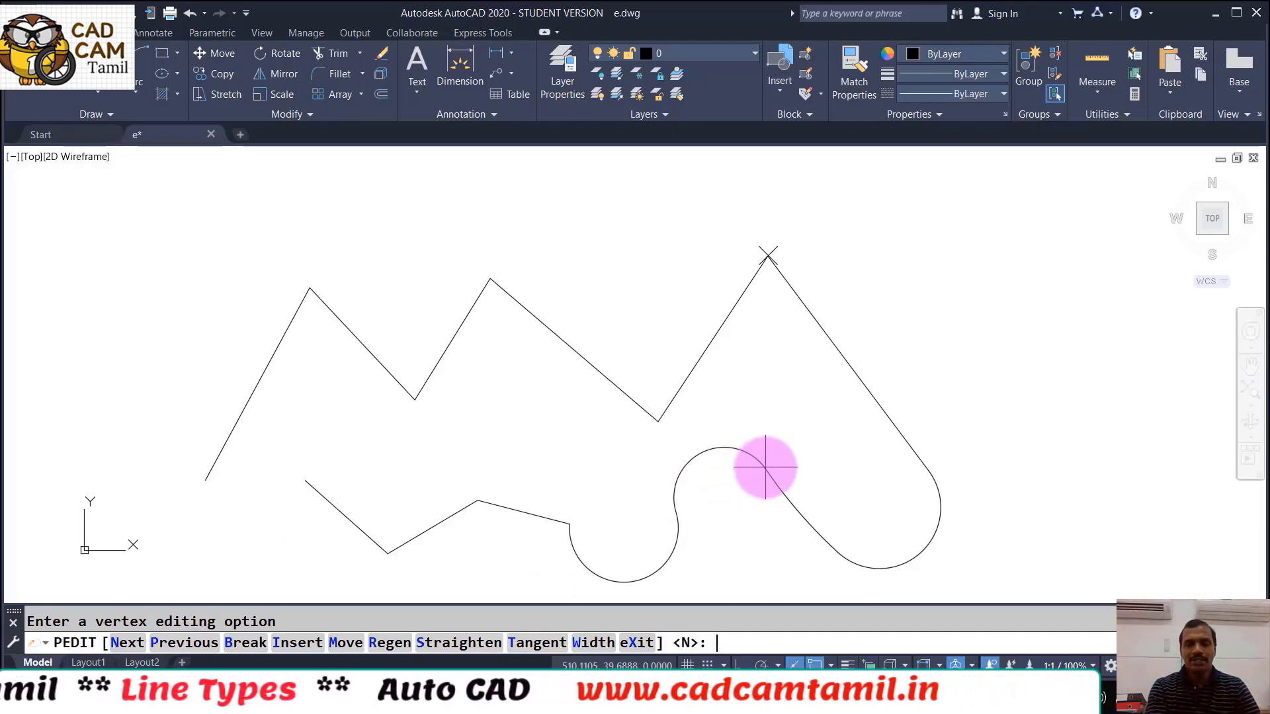
{"action": "key", "text": "Return"}
{"action": "key", "text": "Return"}
{"action": "key", "text": "Return"}
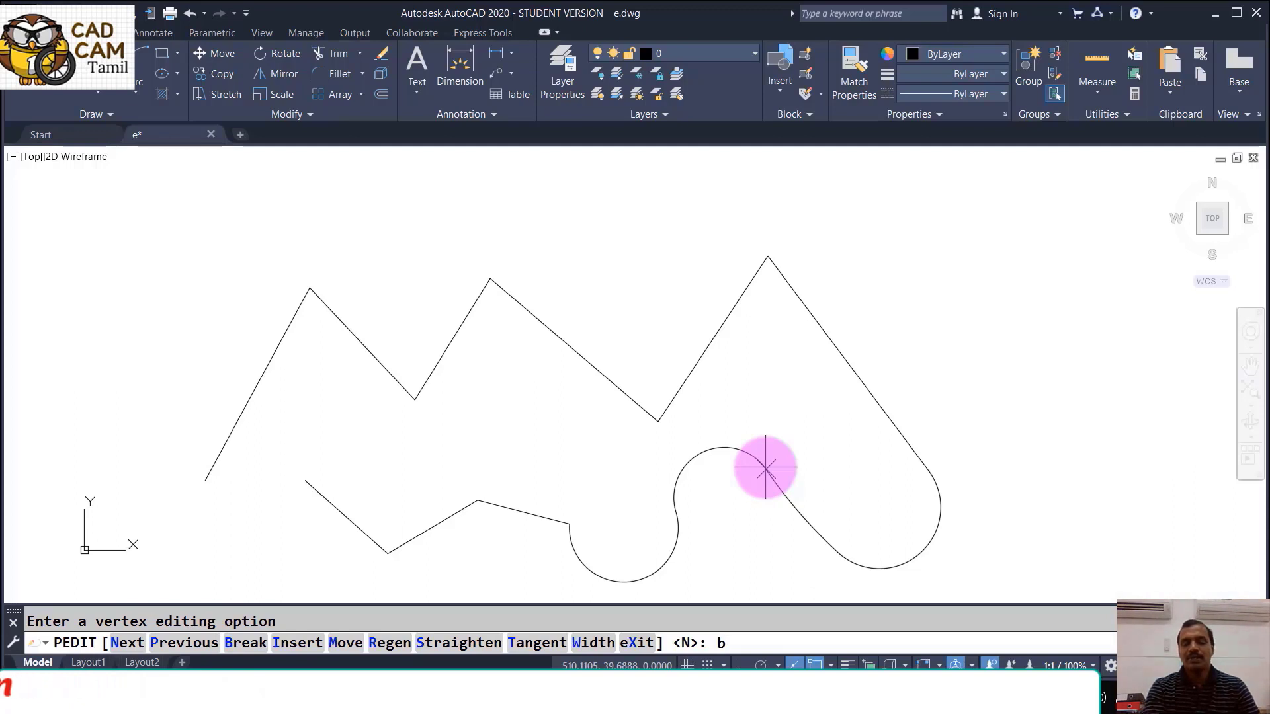
Break out the S-curve arcs between the marked vertices, leaving a gap
{"action": "key", "text": "Return"}
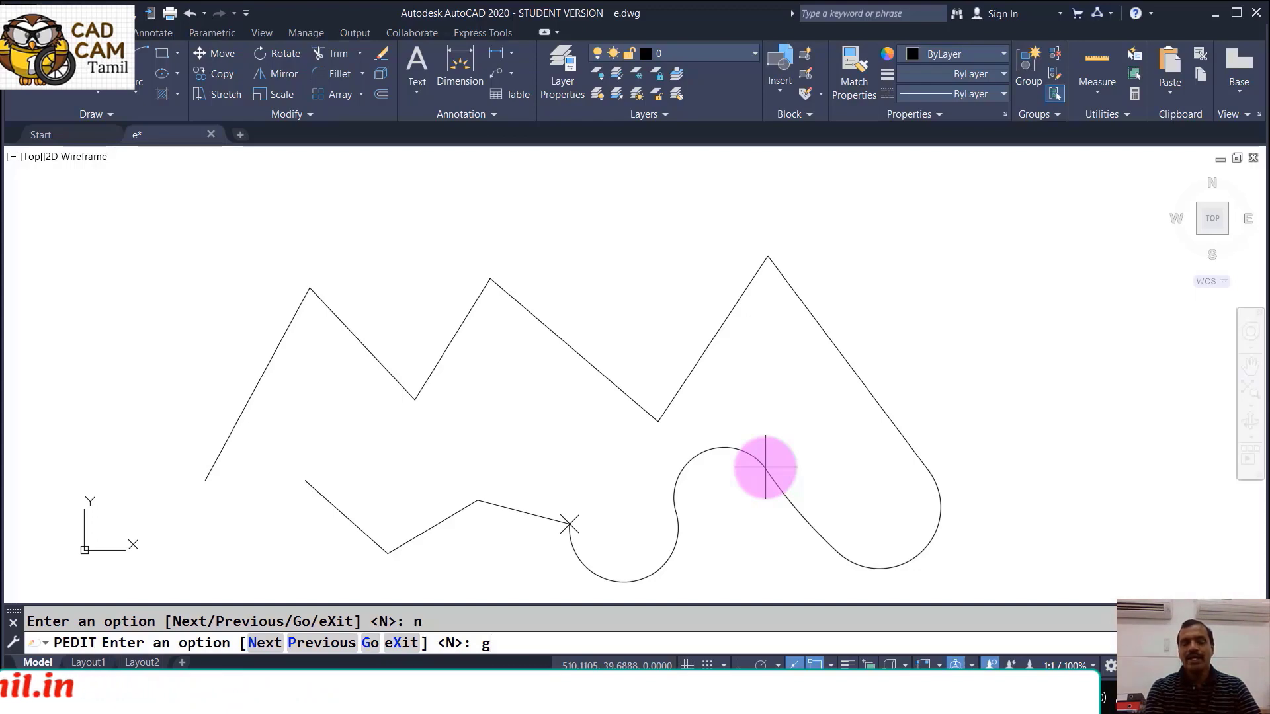
{"action": "key", "text": "Return"}
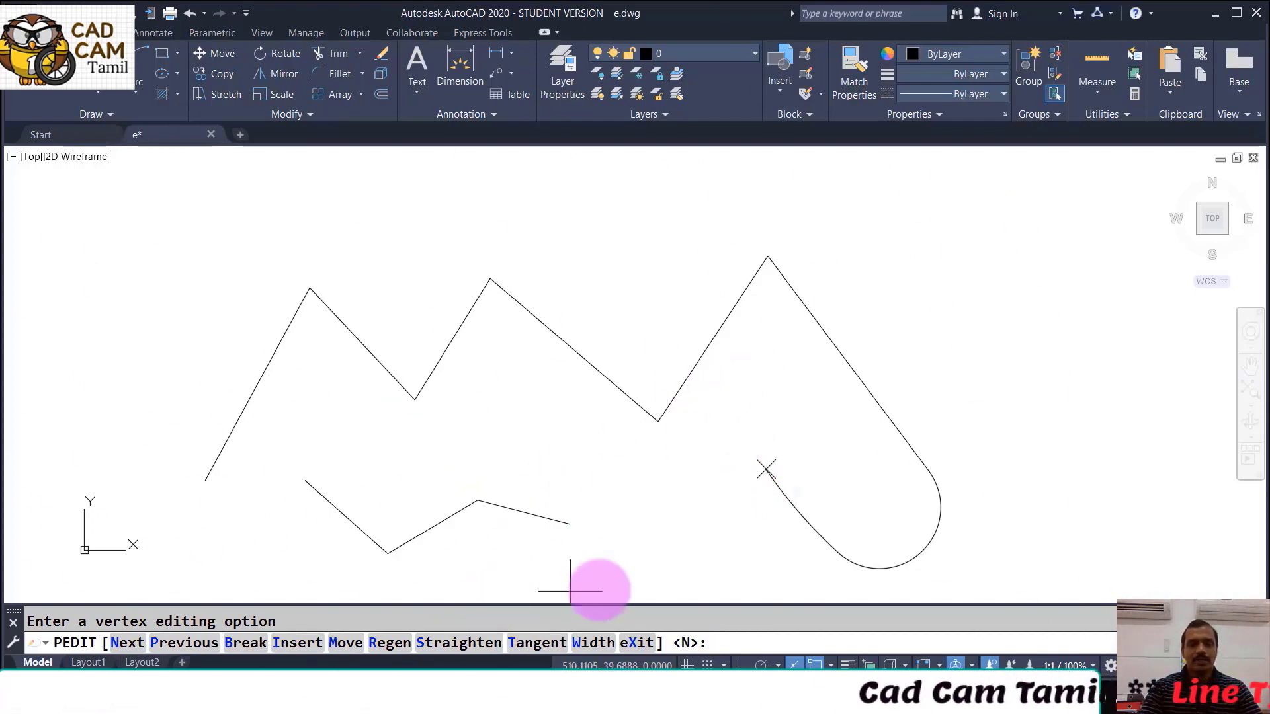
Insert three new vertices, the last snapped to the lower zigzag's endpoint, joining the curved piece
{"action": "left_click", "coordinate": [286, 644]}
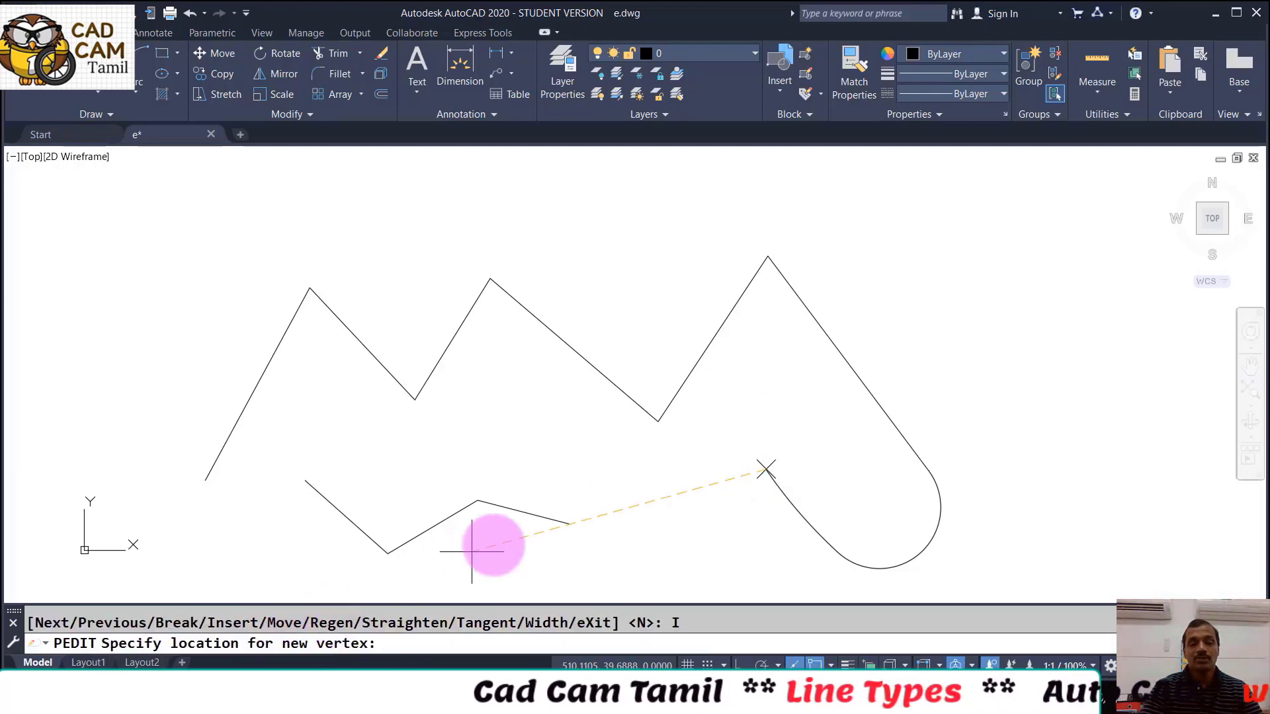
{"action": "left_click", "coordinate": [689, 534]}
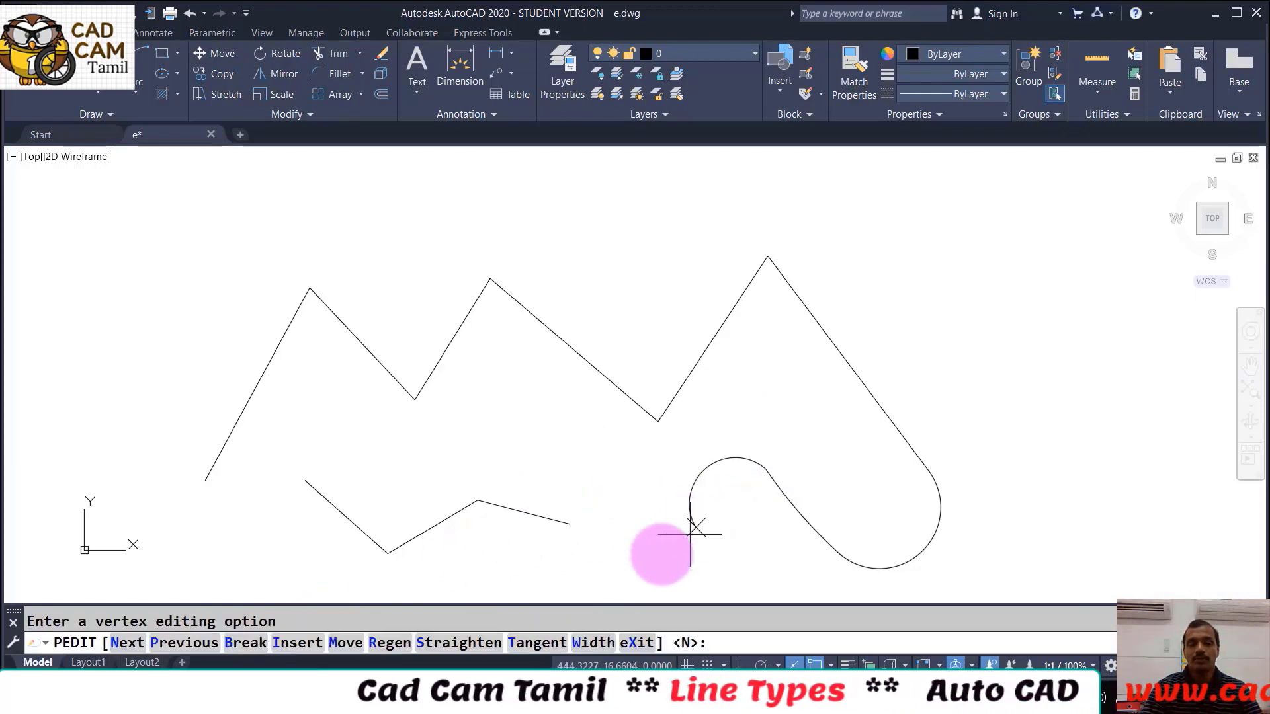
{"action": "left_click", "coordinate": [297, 642]}
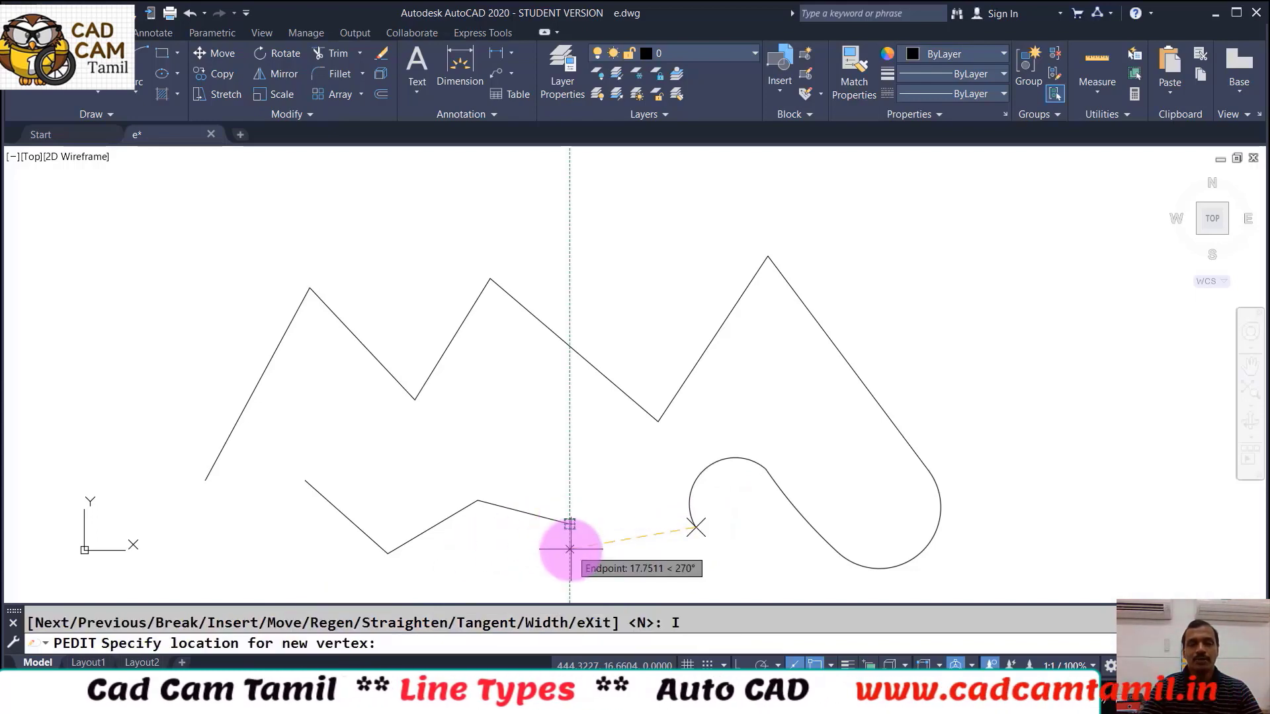
{"action": "left_click", "coordinate": [621, 572]}
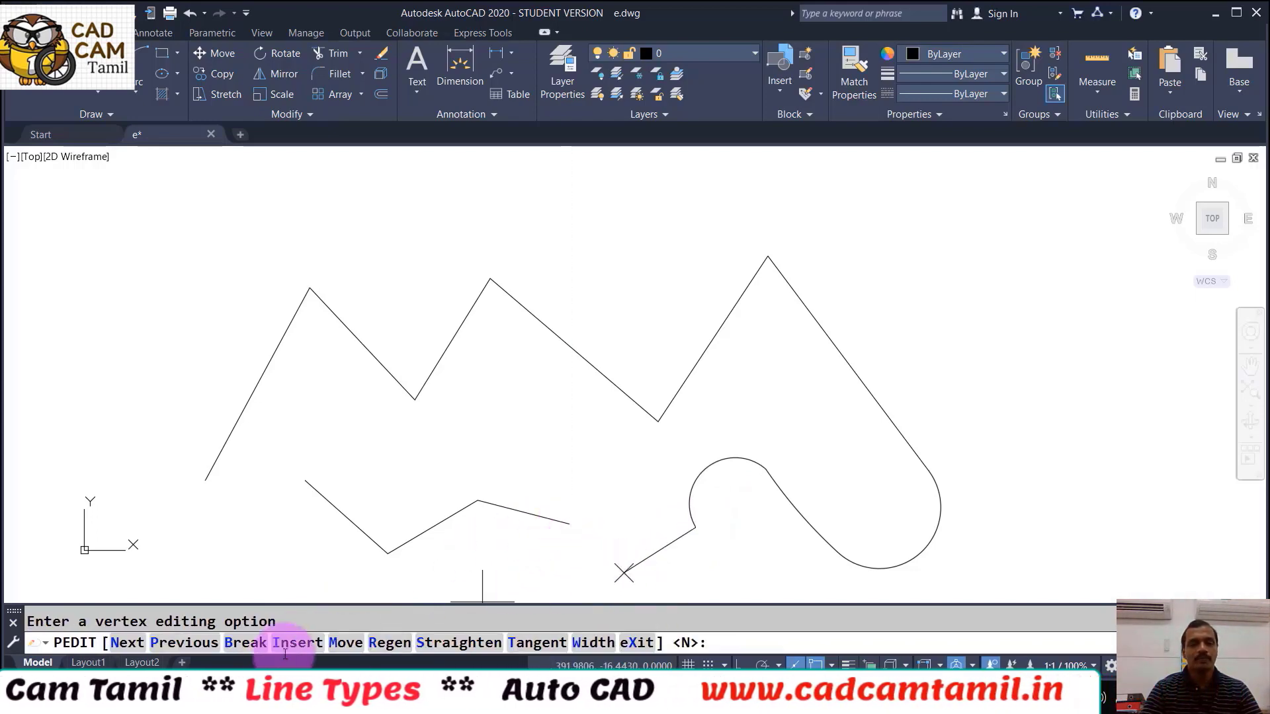
{"action": "left_click", "coordinate": [295, 636]}
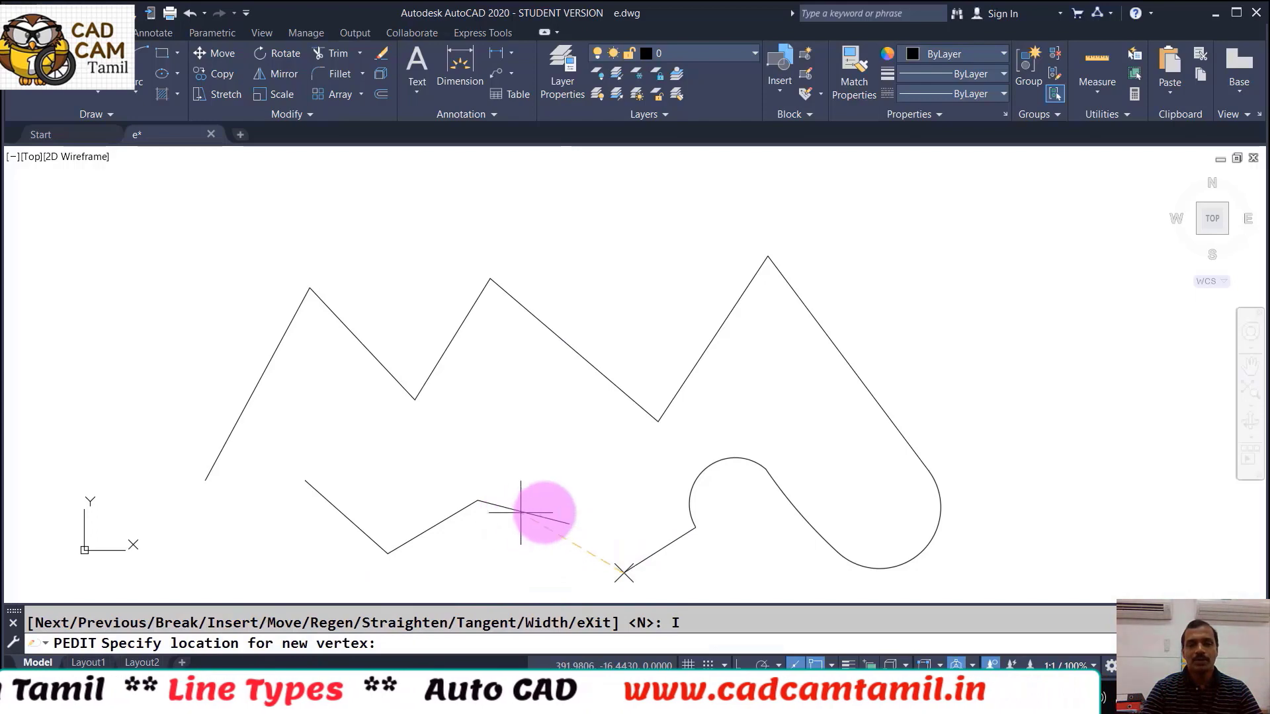
{"action": "left_click", "coordinate": [569, 522]}
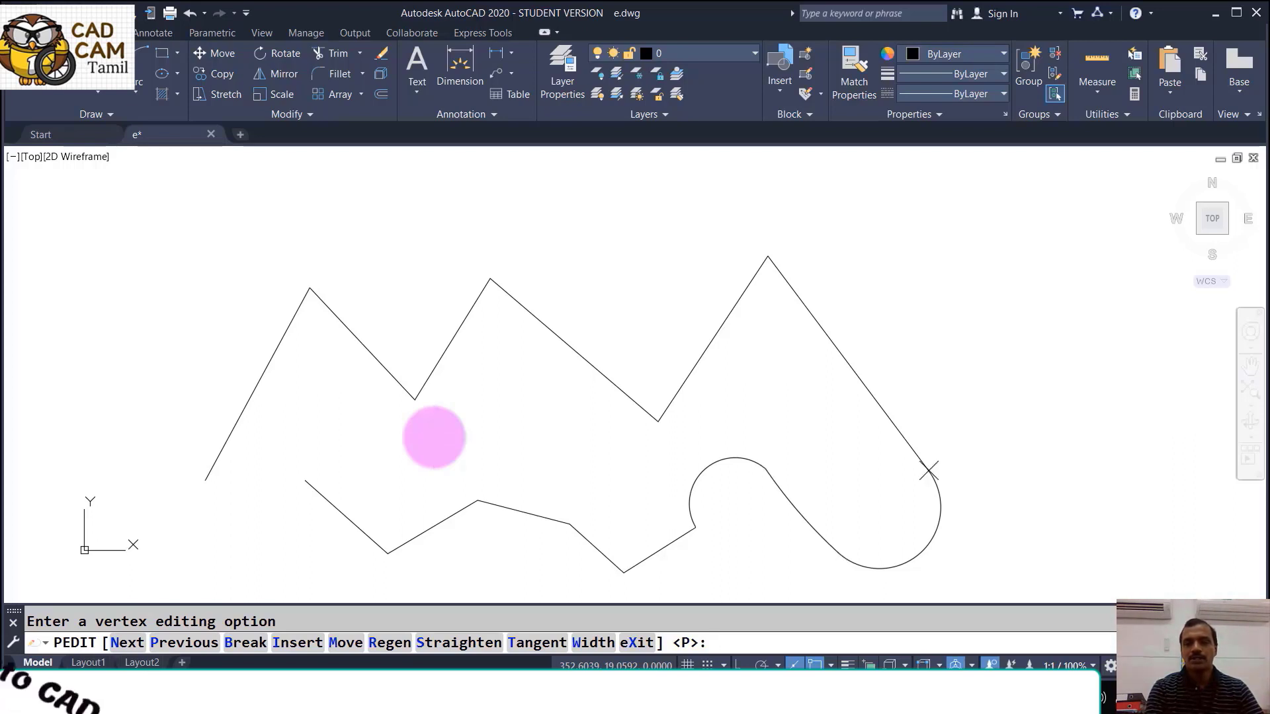
Move the upper zigzag's valley vertex up to a new spot, then down and left
{"action": "key", "text": "Return"}
{"action": "key", "text": "Return"}
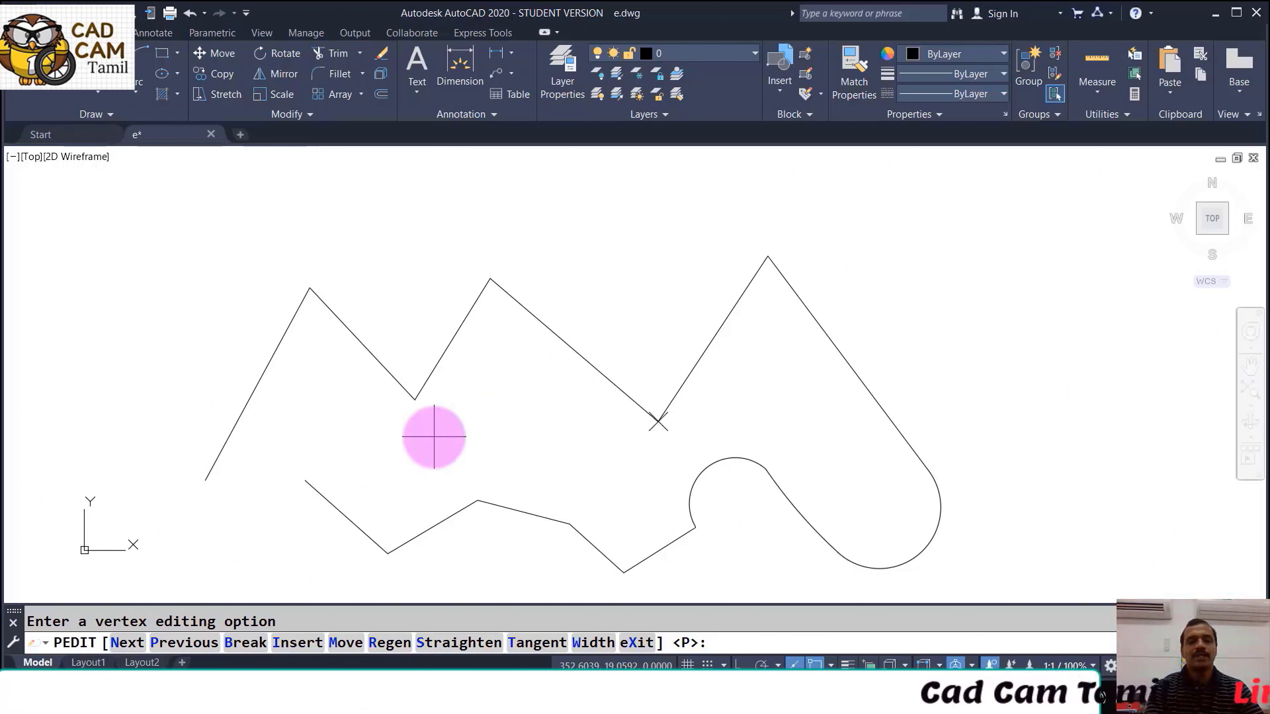
{"action": "left_click", "coordinate": [356, 638]}
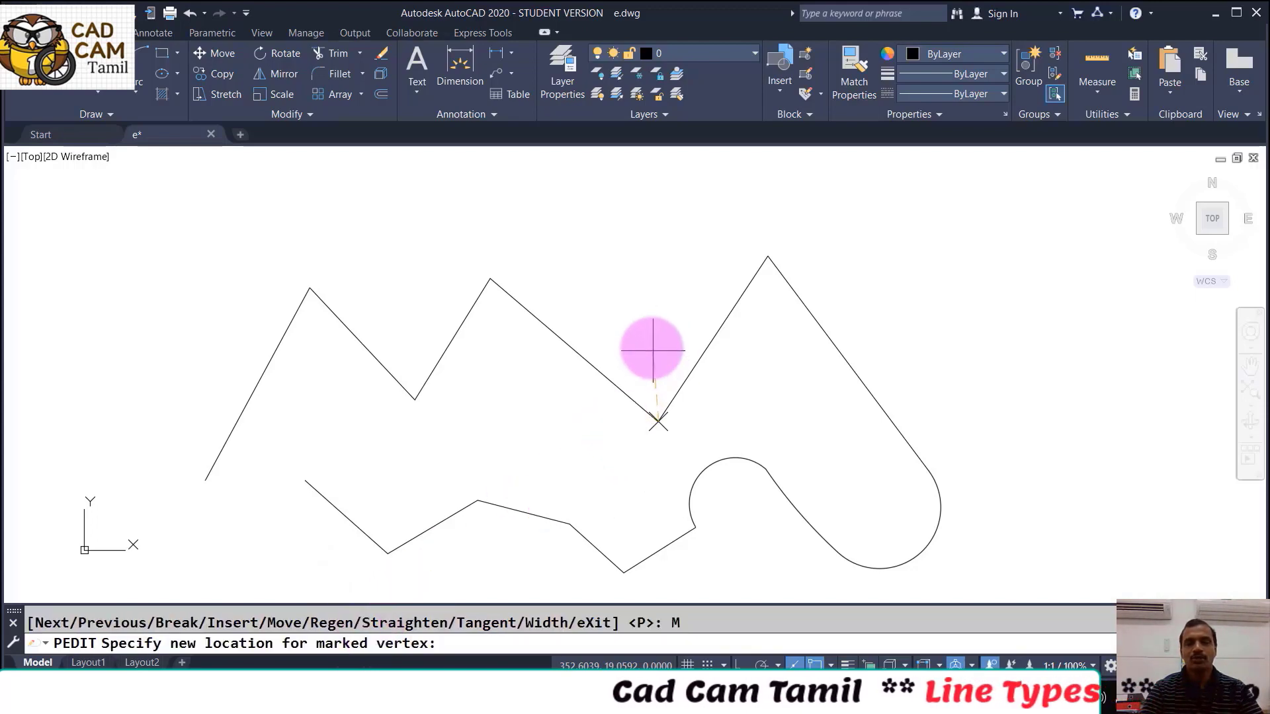
{"action": "left_click", "coordinate": [650, 334]}
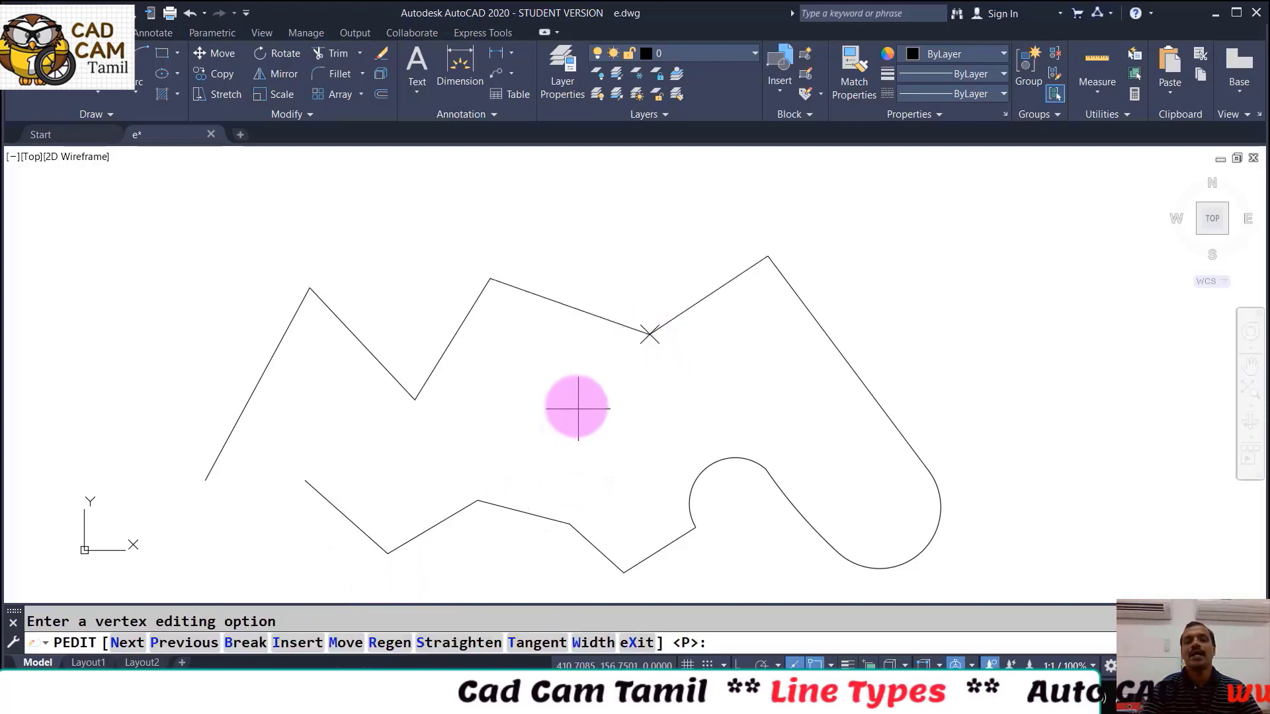
{"action": "type", "text": "m"}
{"action": "key", "text": "Return"}
{"action": "left_click", "coordinate": [530, 423]}
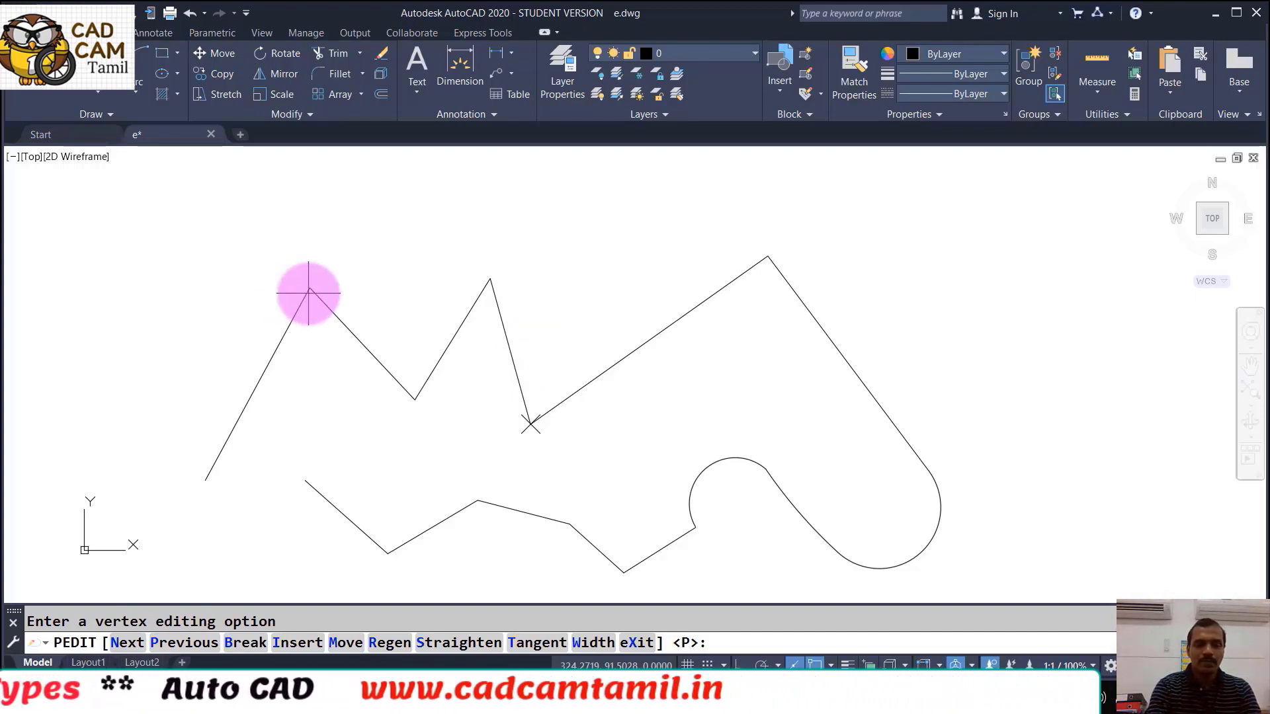
Step the vertex marker back two vertices to the left peak and begin Straighten there
{"action": "type", "text": "p"}
{"action": "key", "text": "Return"}
{"action": "key", "text": "Return"}
{"action": "type", "text": "p"}
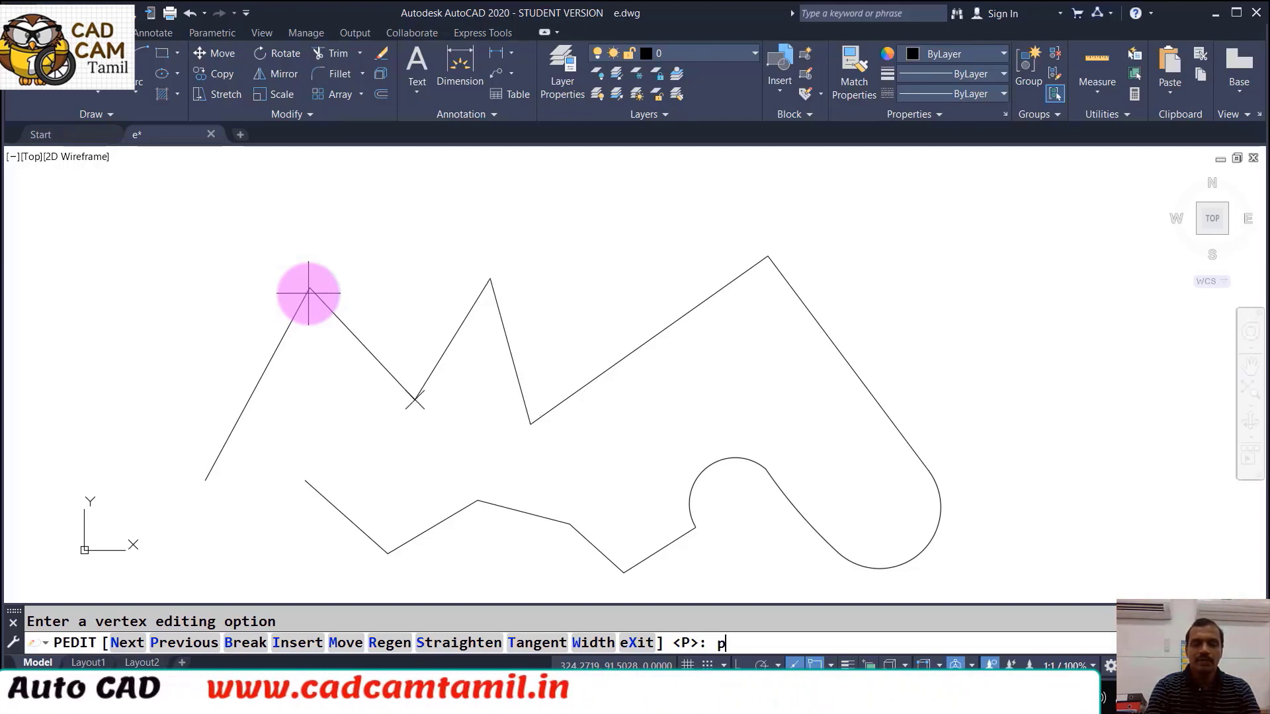
{"action": "key", "text": "Return"}
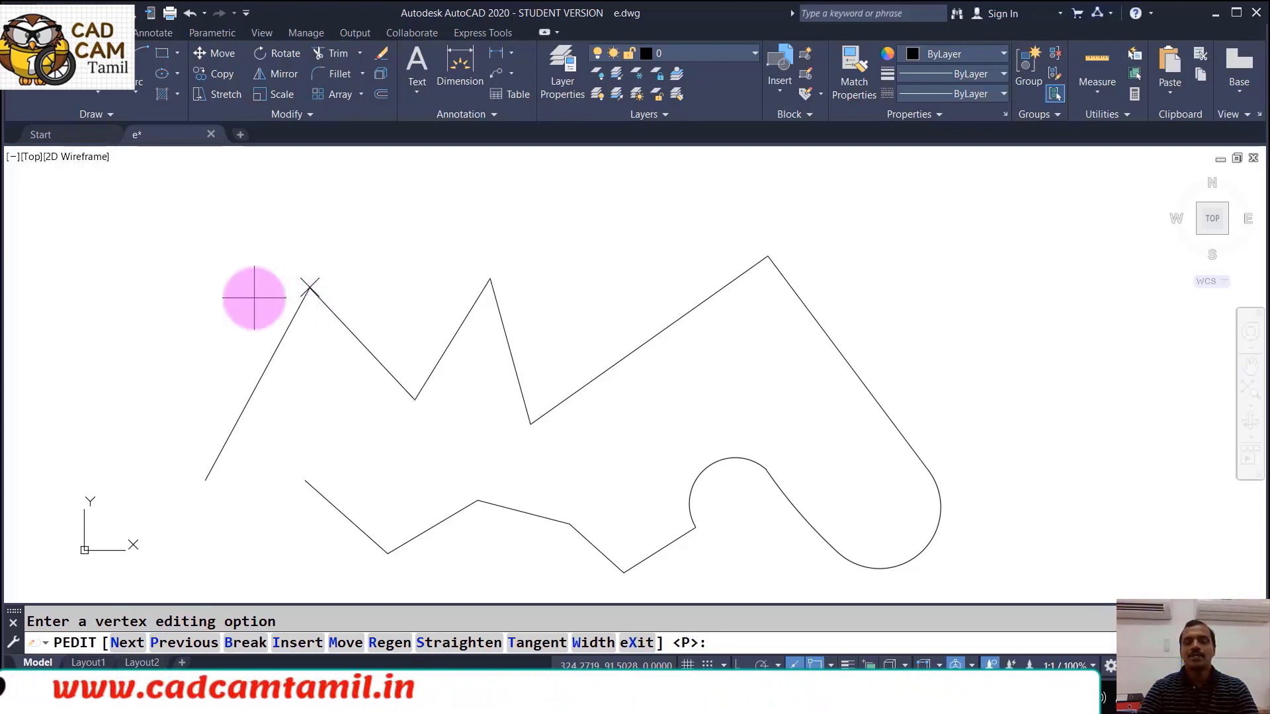
{"action": "left_click", "coordinate": [424, 651]}
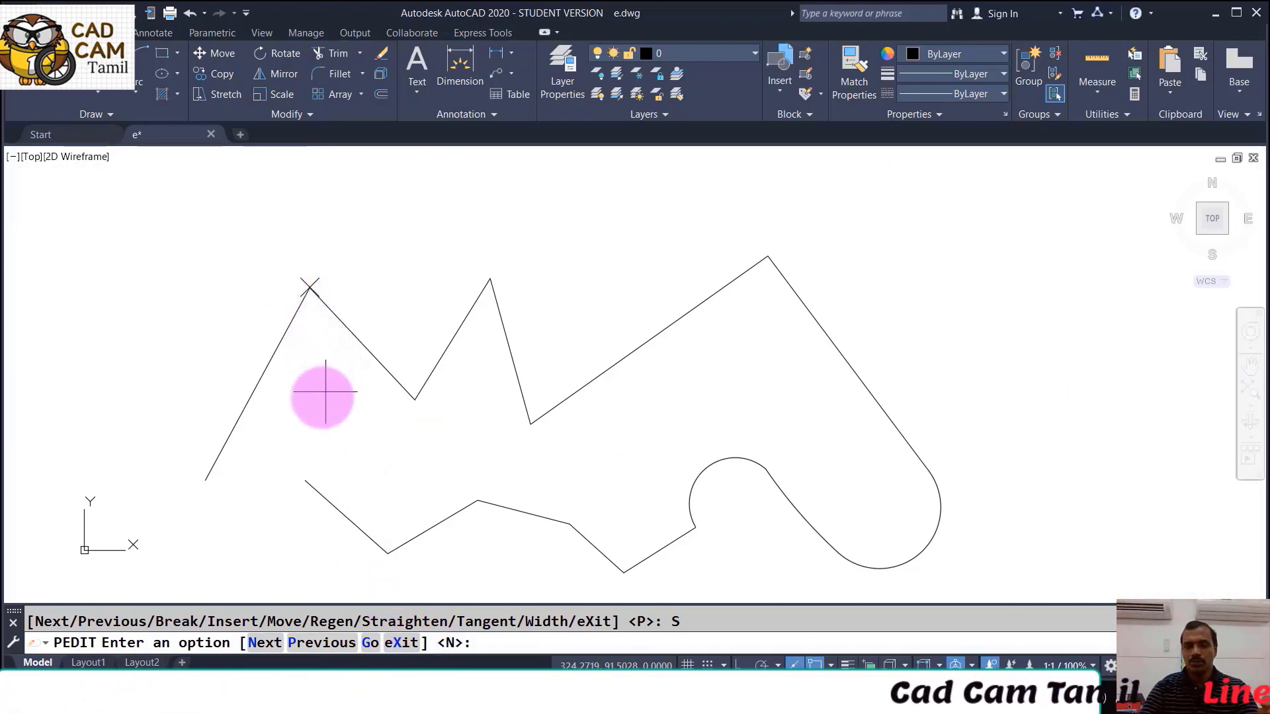
Advance four vertices to the top-right corner and straighten the zigzag between the marks
{"action": "type", "text": "n"}
{"action": "key", "text": "Return"}
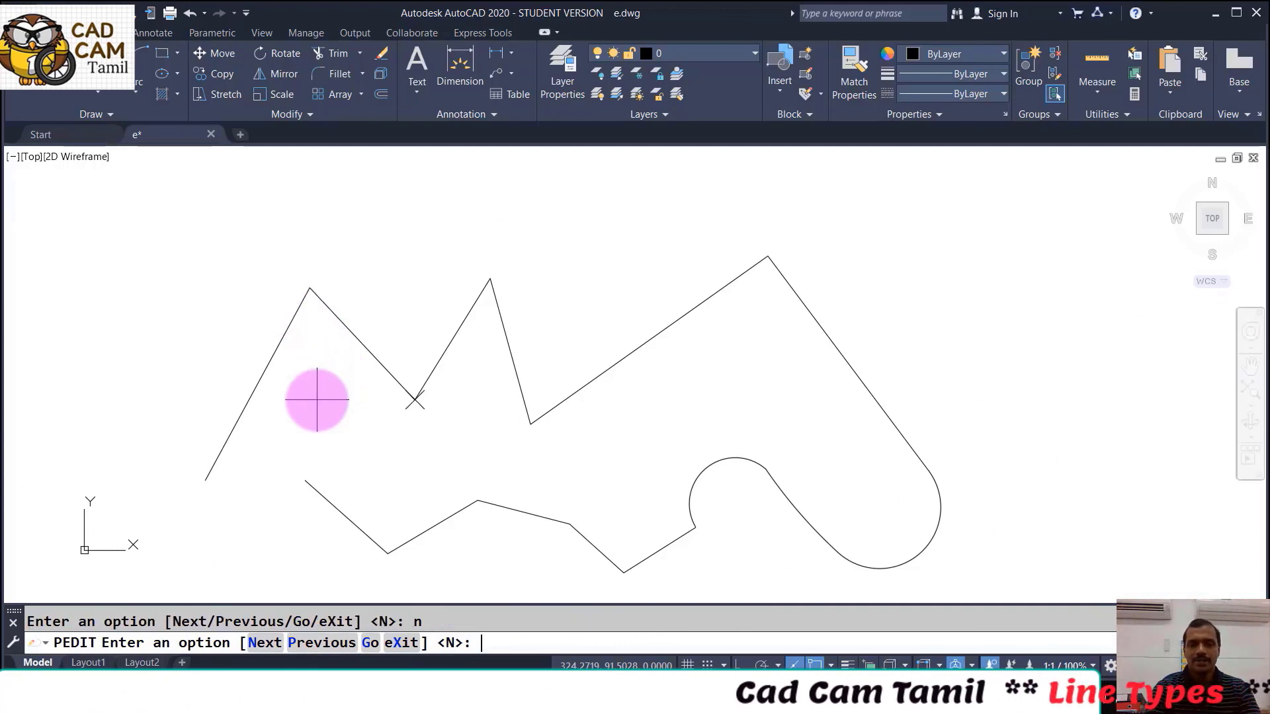
{"action": "type", "text": "n"}
{"action": "key", "text": "Return"}
{"action": "type", "text": "n"}
{"action": "key", "text": "Return"}
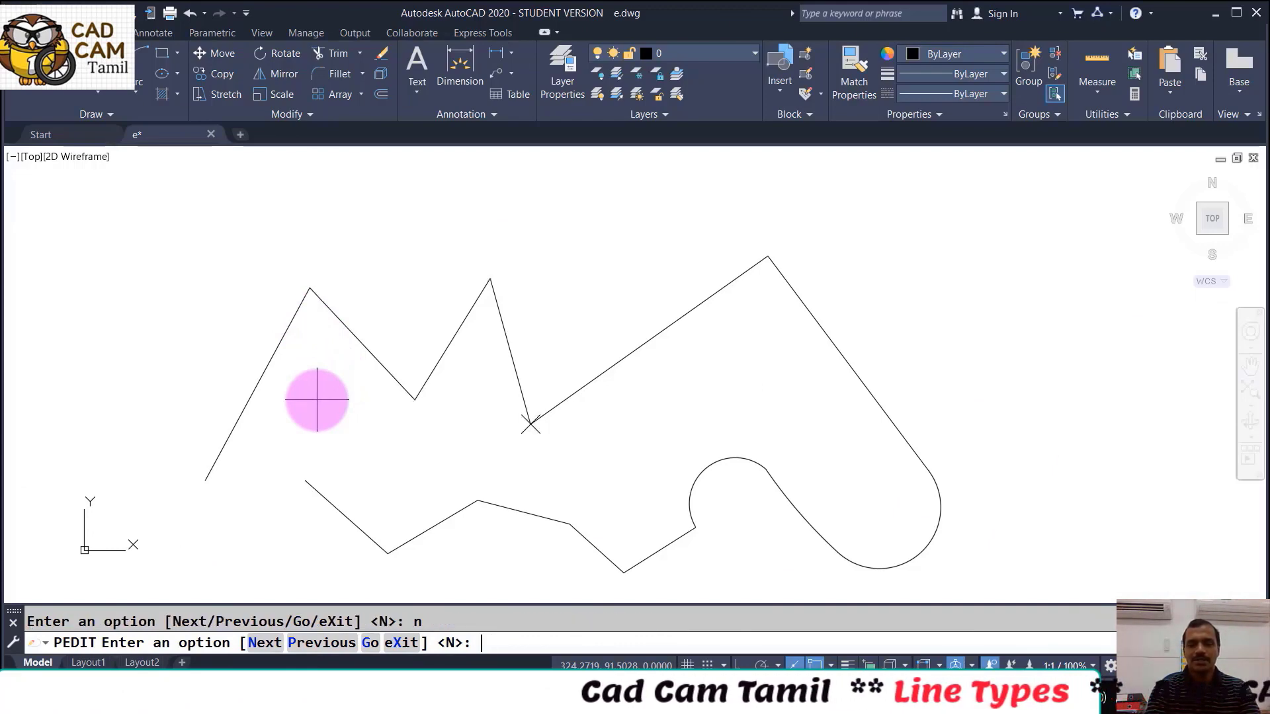
{"action": "type", "text": "n"}
{"action": "key", "text": "Return"}
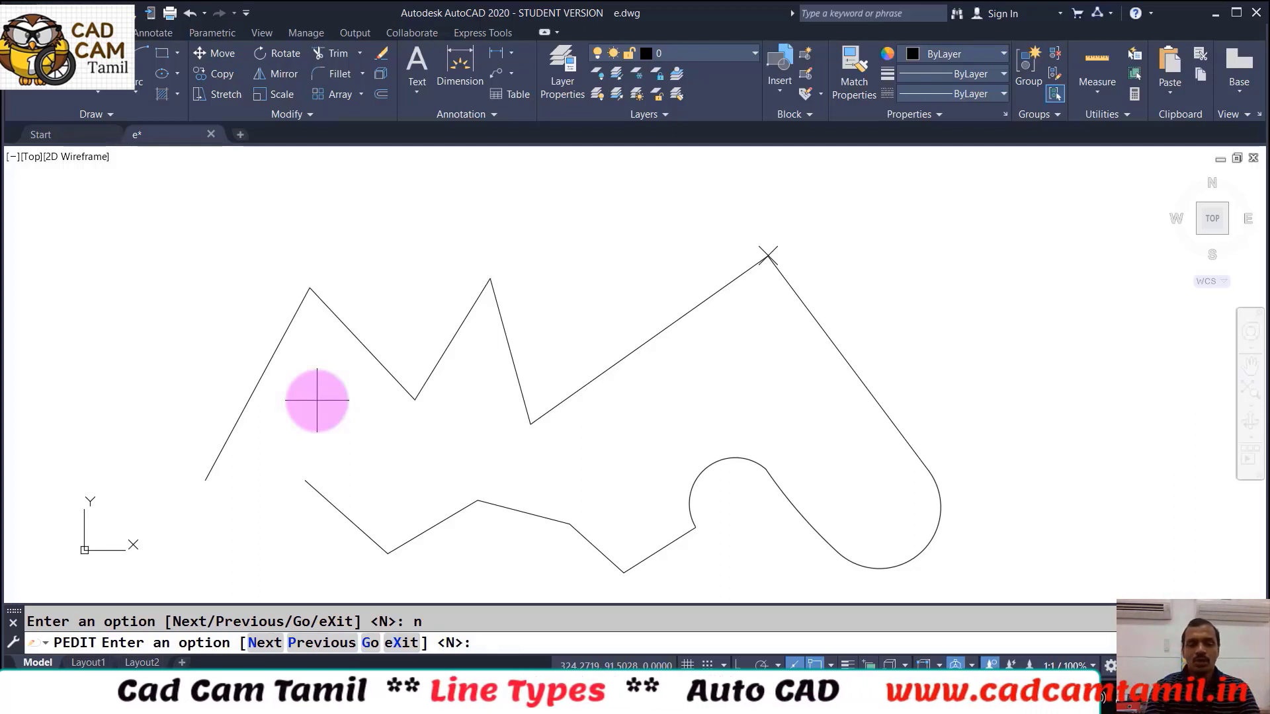
{"action": "type", "text": "g"}
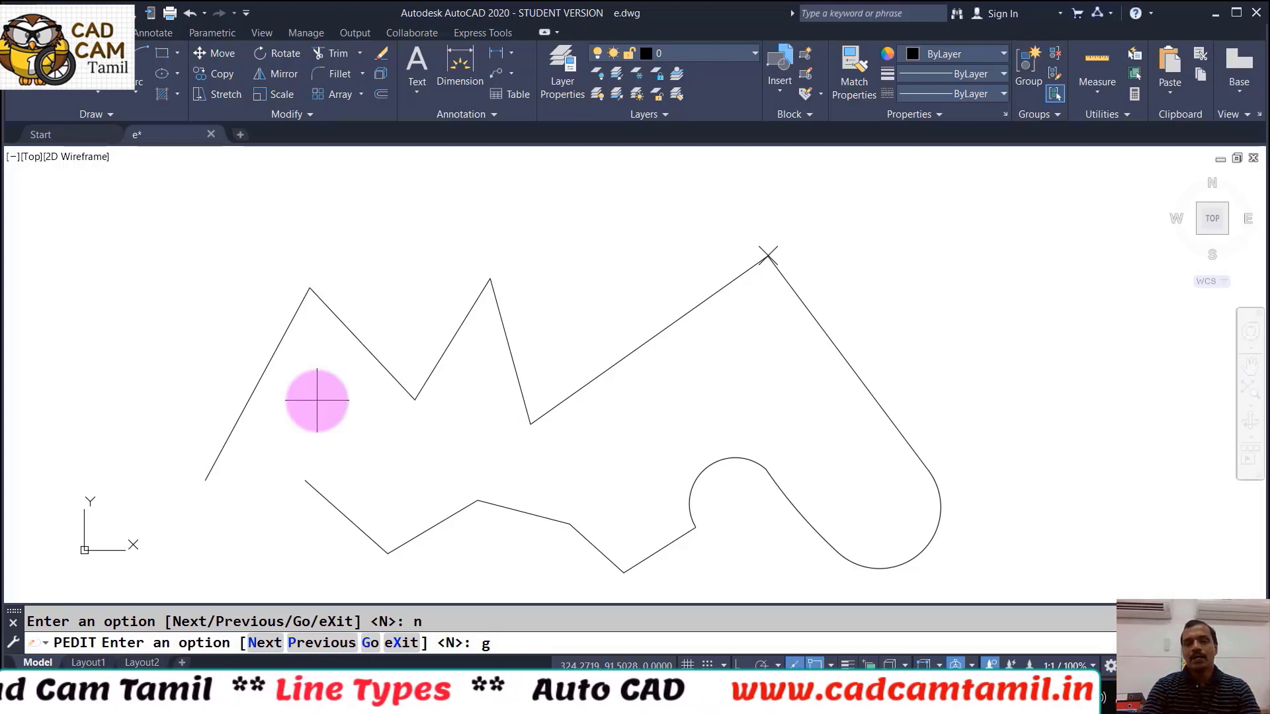
{"action": "key", "text": "Return"}
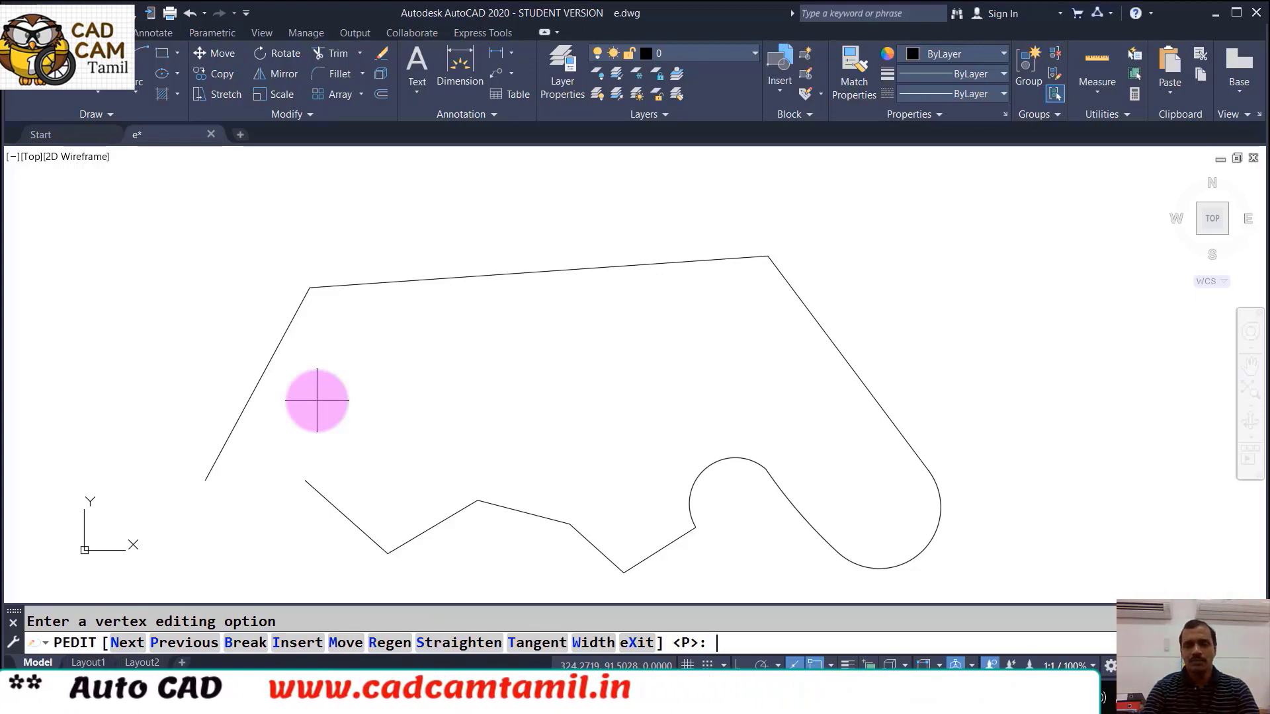
Leave vertex editing and undo the straightening edits
{"action": "key", "text": "Escape"}
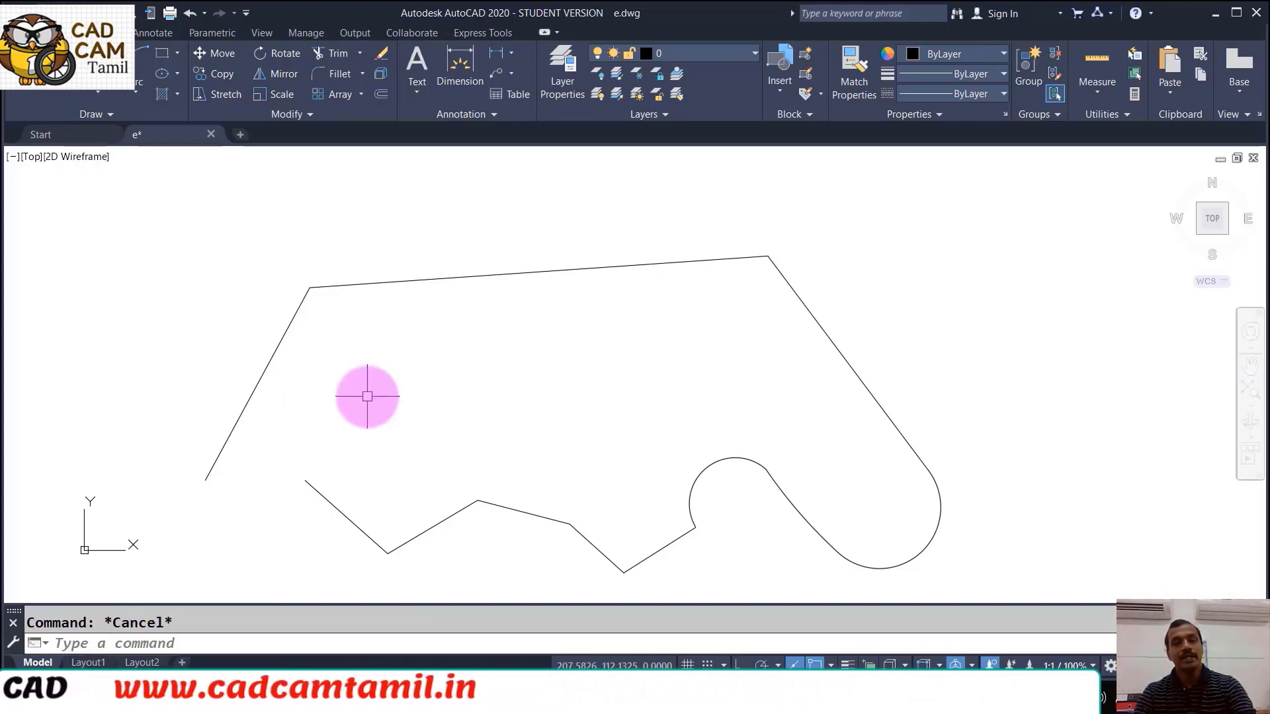
{"action": "type", "text": "u"}
{"action": "key", "text": "Return"}
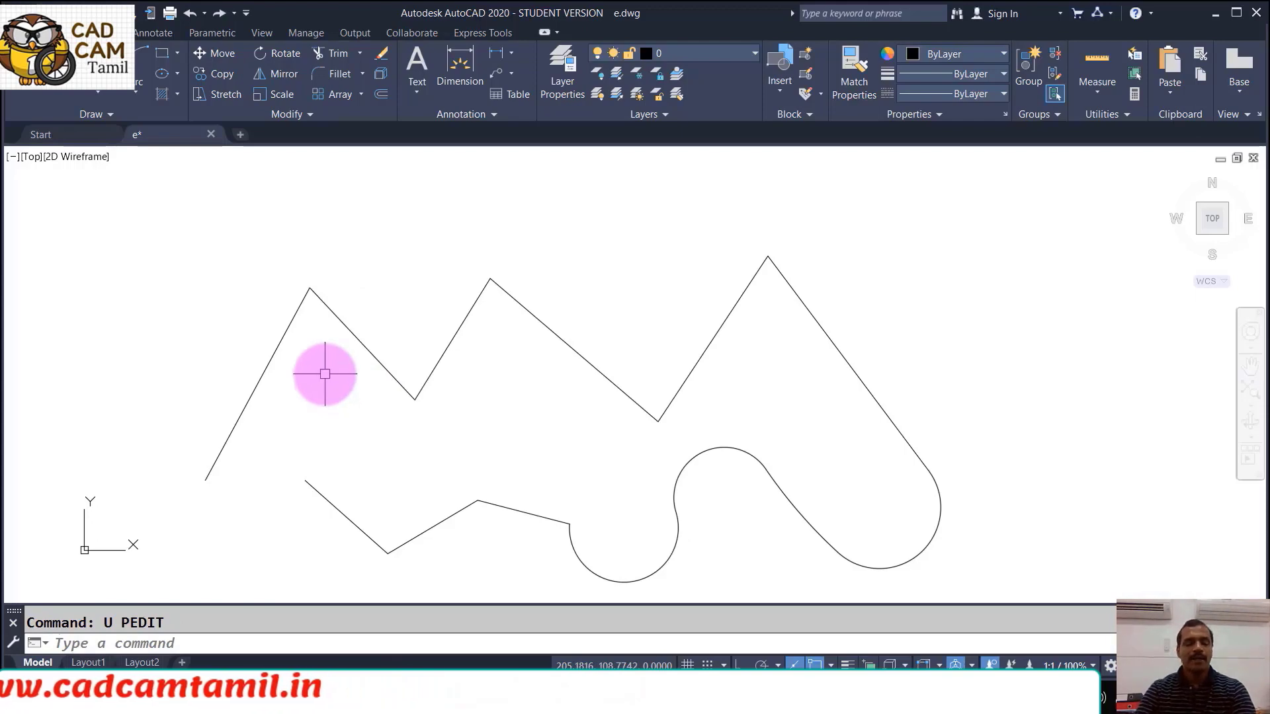
{"action": "type", "text": "c"}
{"action": "key", "text": "BackSpace"}
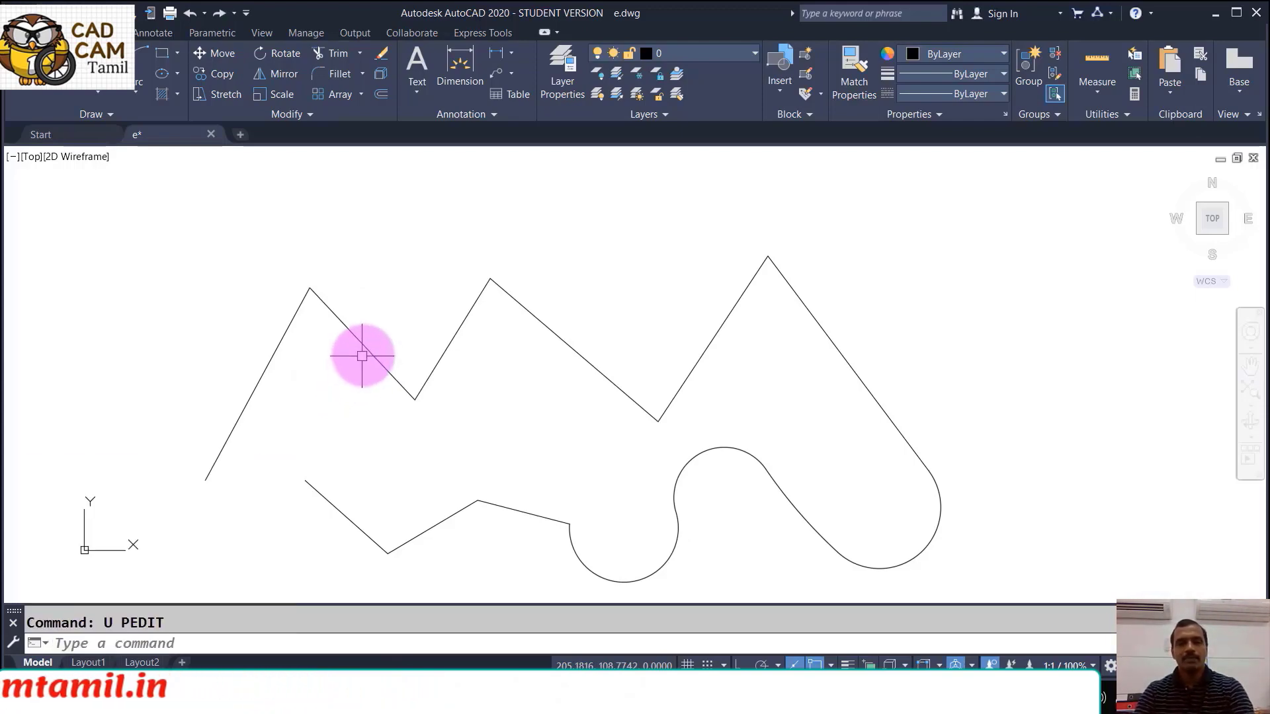
Select the zigzag polyline, then all objects, clearing each selection
{"action": "left_click", "coordinate": [362, 356]}
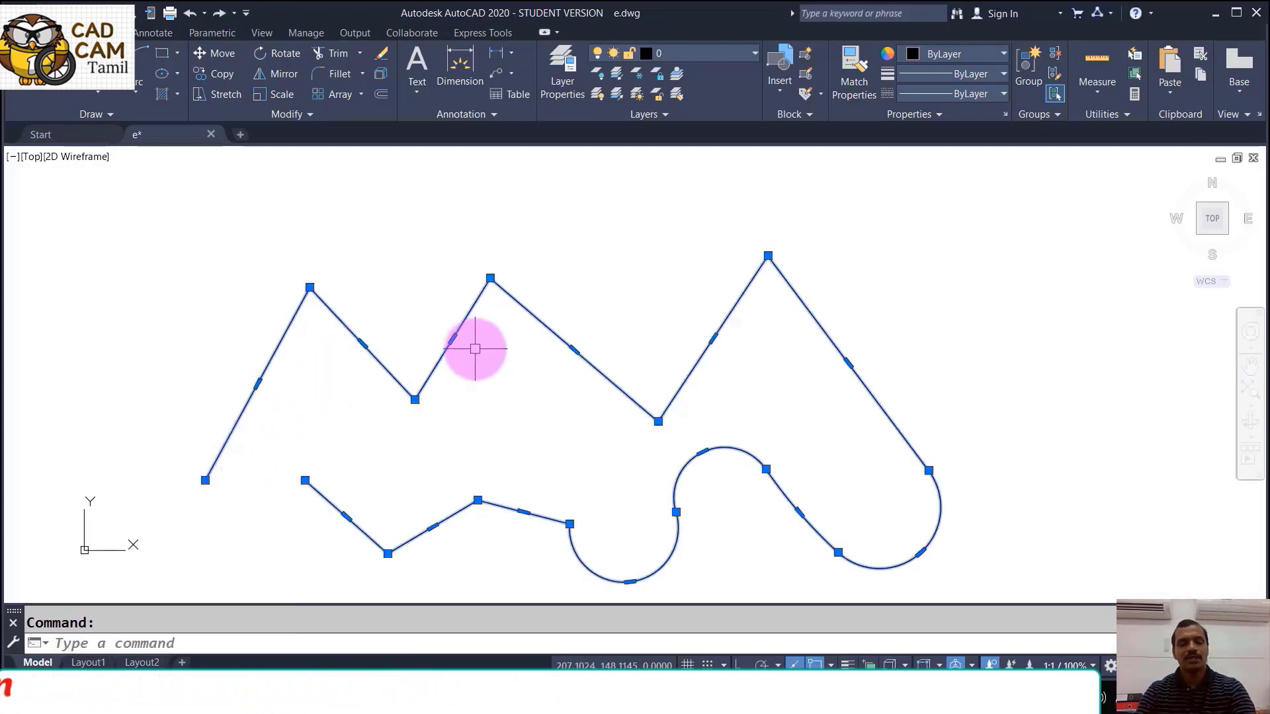
{"action": "key", "text": "Escape"}
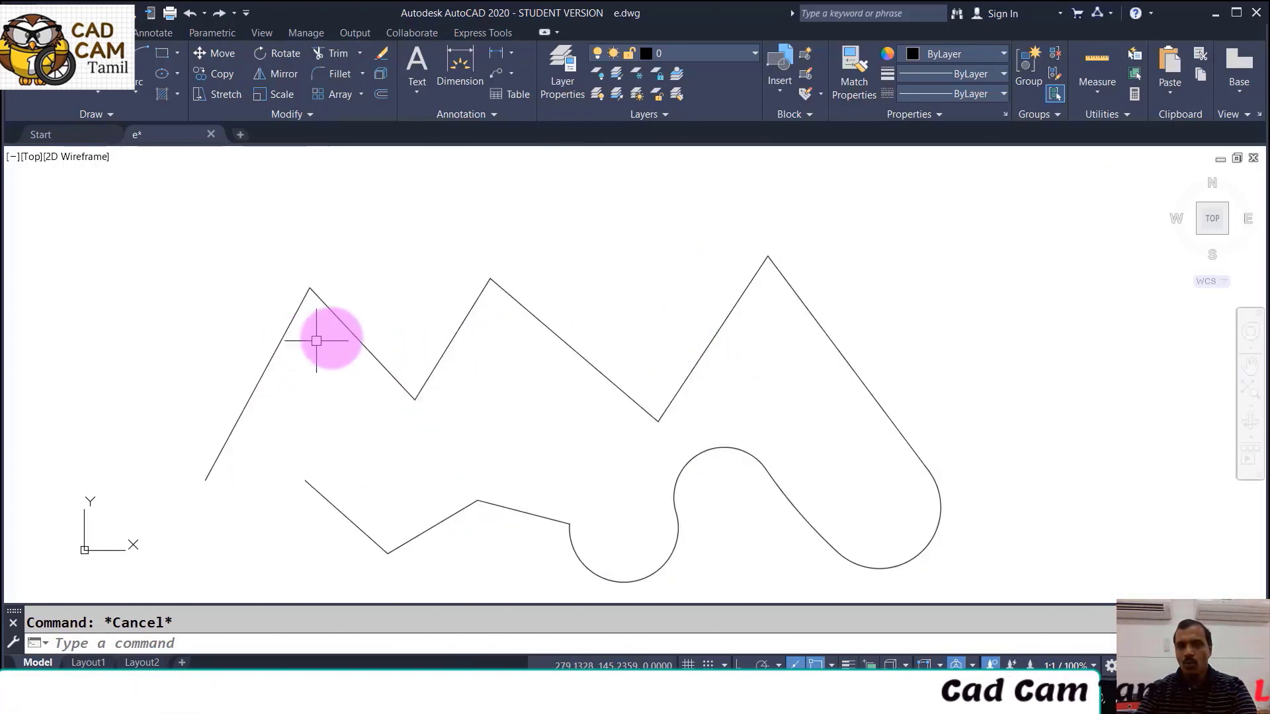
{"action": "key", "text": "ctrl+a"}
{"action": "key", "text": "Escape"}
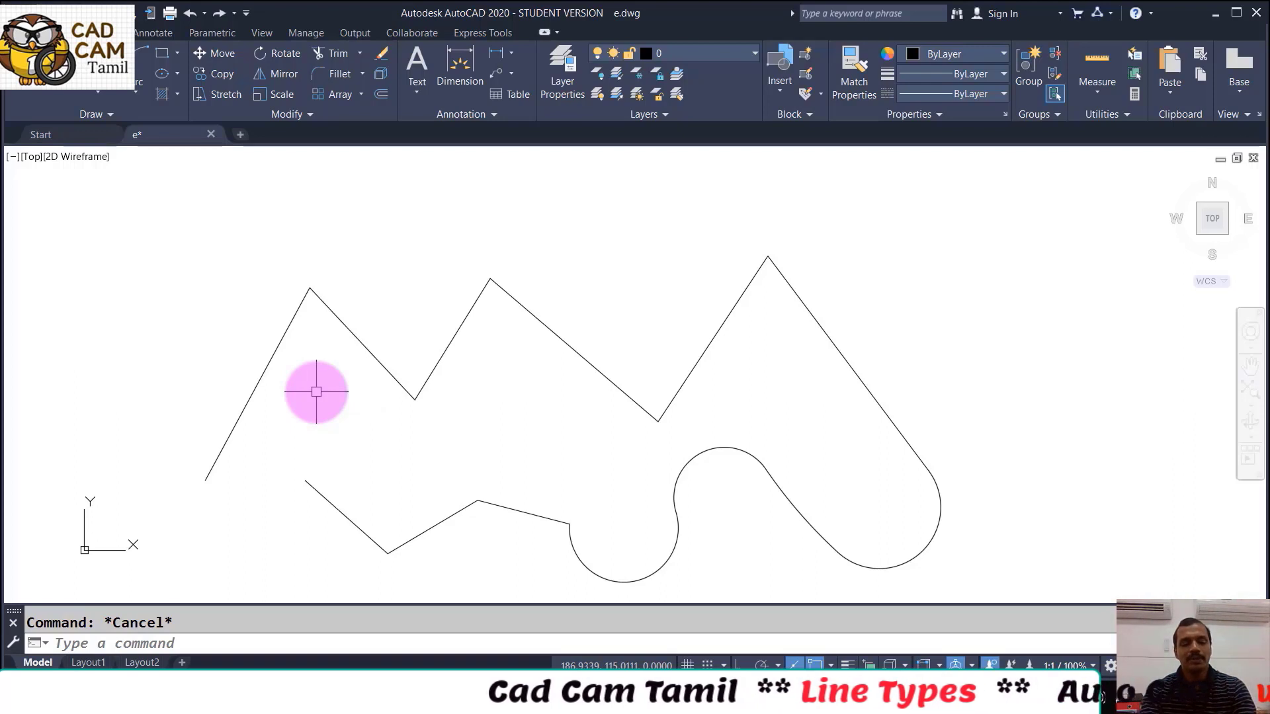
Explode the polyline and confirm its pieces are now separate lines
{"action": "key", "text": "Return"}
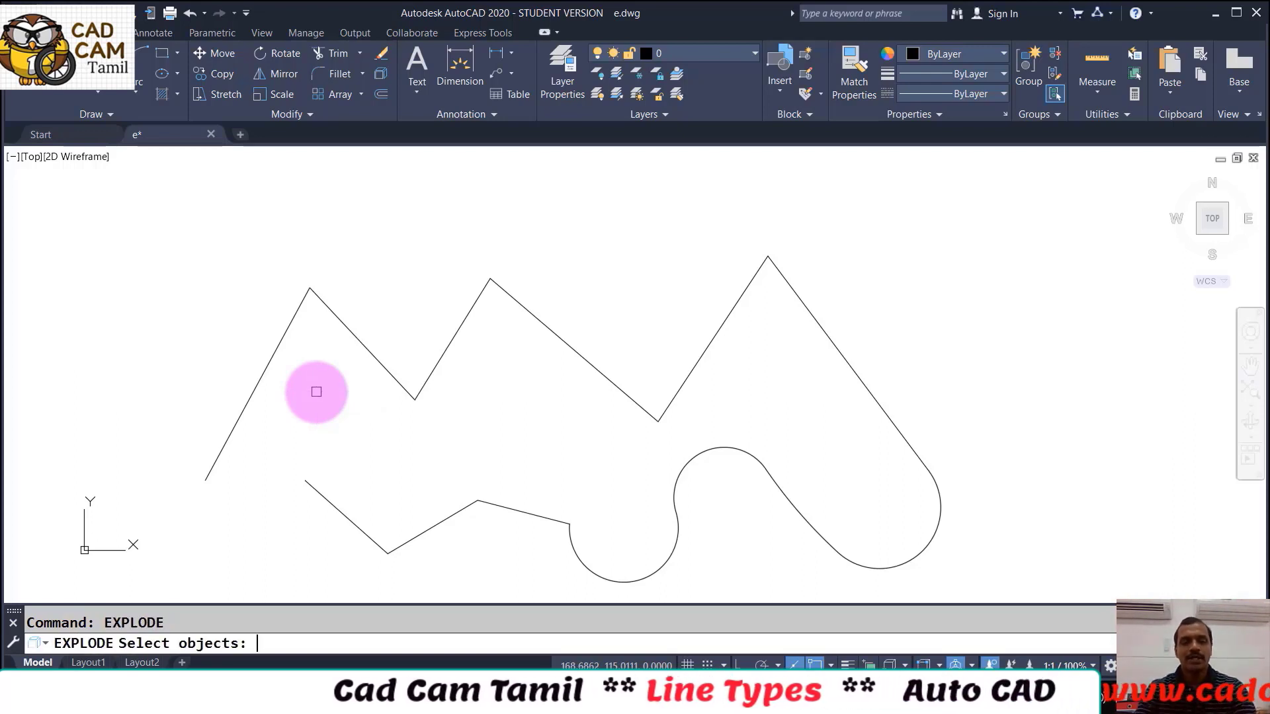
{"action": "left_click", "coordinate": [357, 345]}
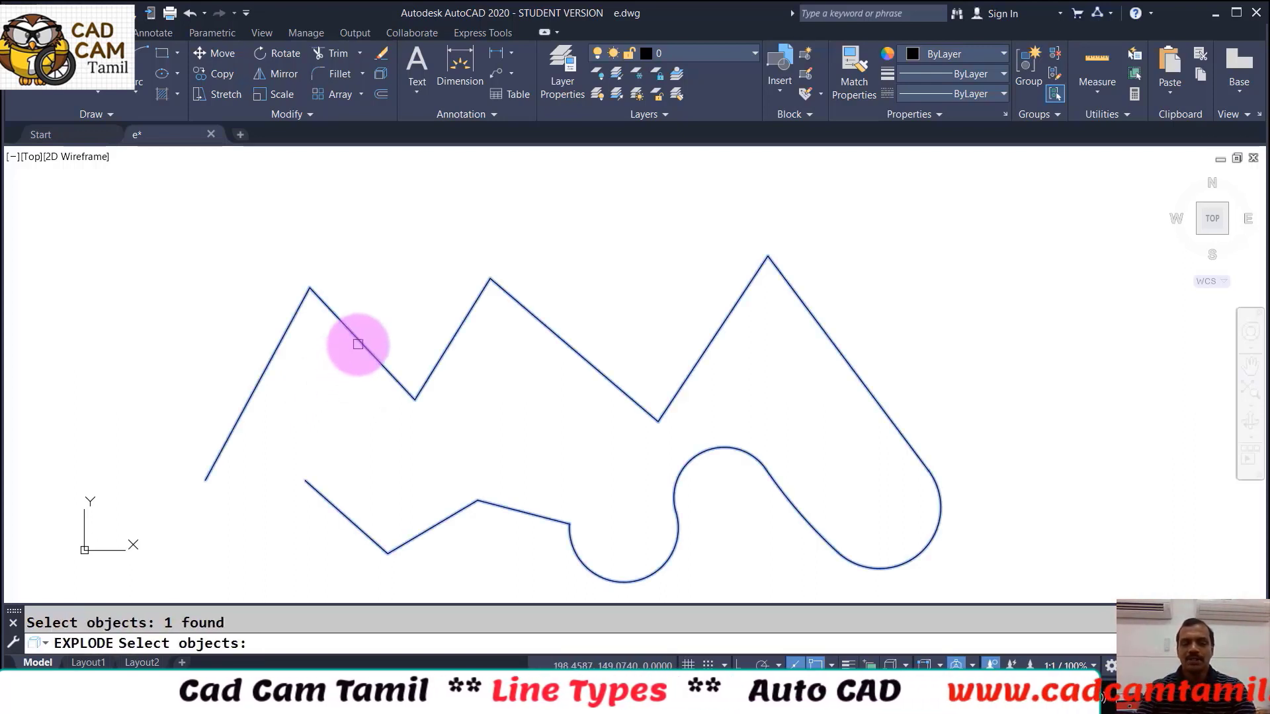
{"action": "key", "text": "Return"}
{"action": "left_click", "coordinate": [283, 337]}
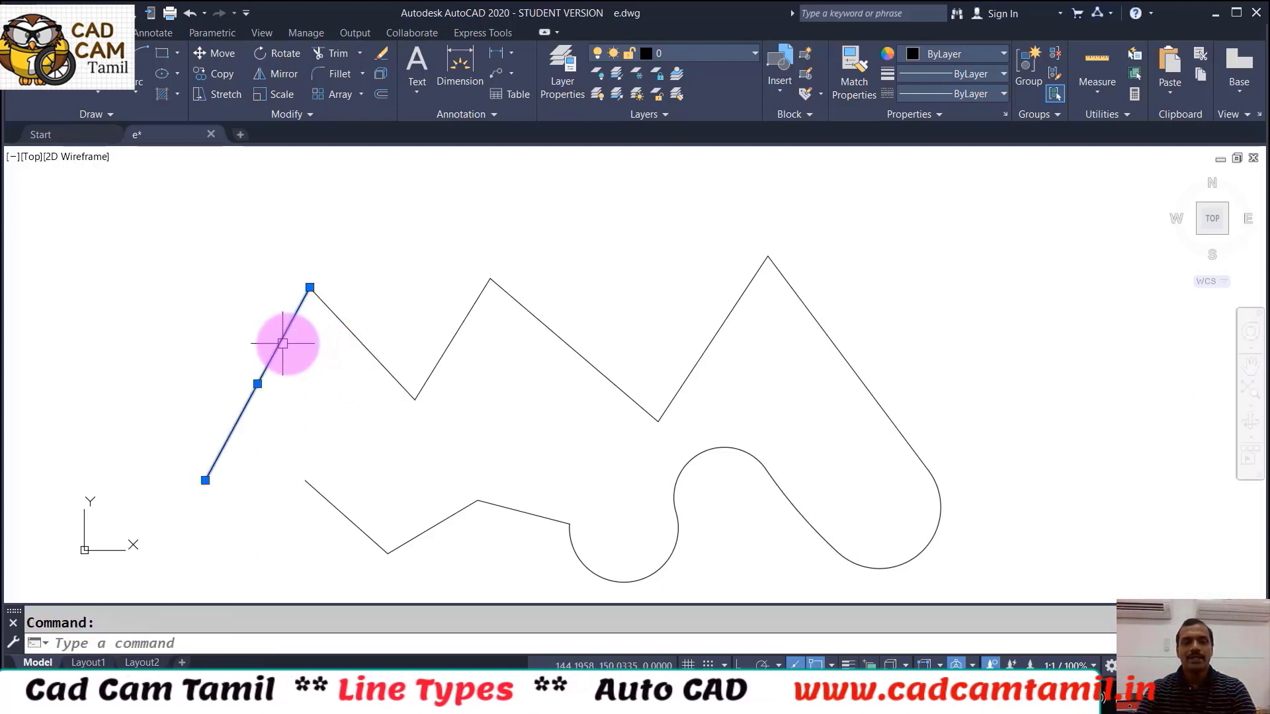
{"action": "left_click", "coordinate": [345, 334]}
{"action": "left_click", "coordinate": [453, 340]}
{"action": "key", "text": "Escape"}
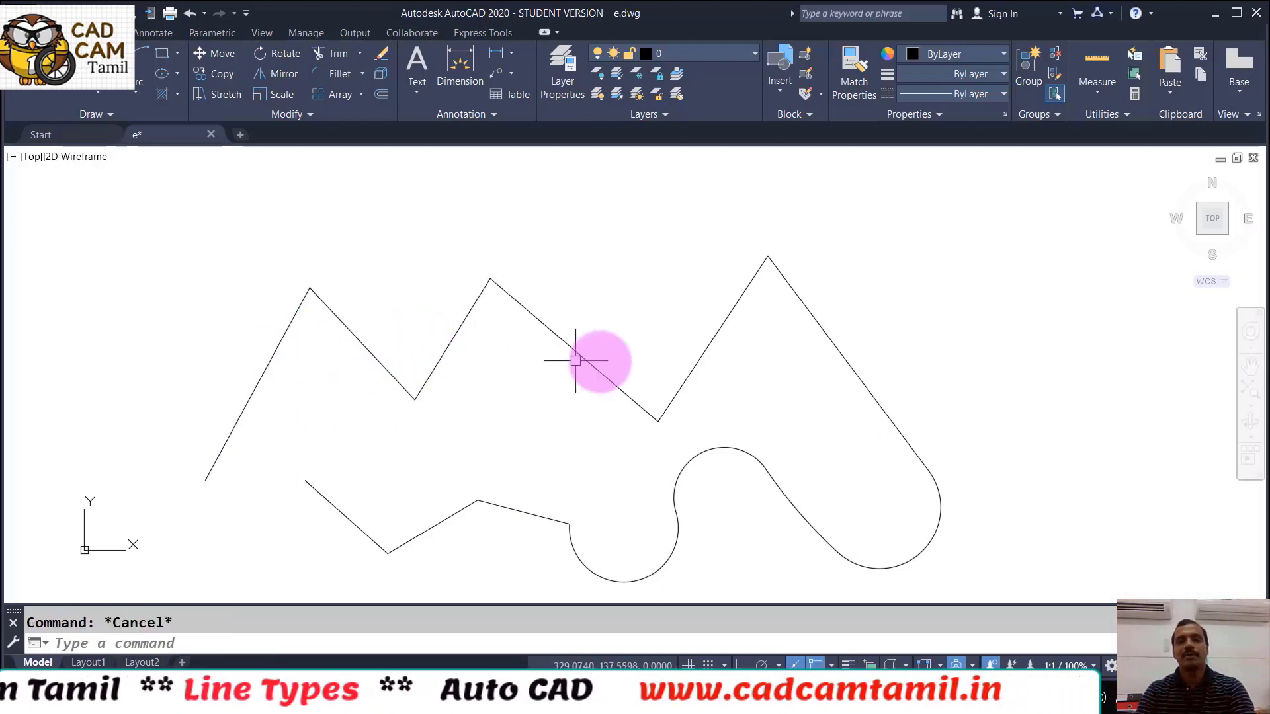
Erase the zigzag top segments and draw one line from the left peak to the top-right corner
{"action": "left_click", "coordinate": [730, 396]}
{"action": "left_click", "coordinate": [348, 359]}
{"action": "key", "text": "Delete"}
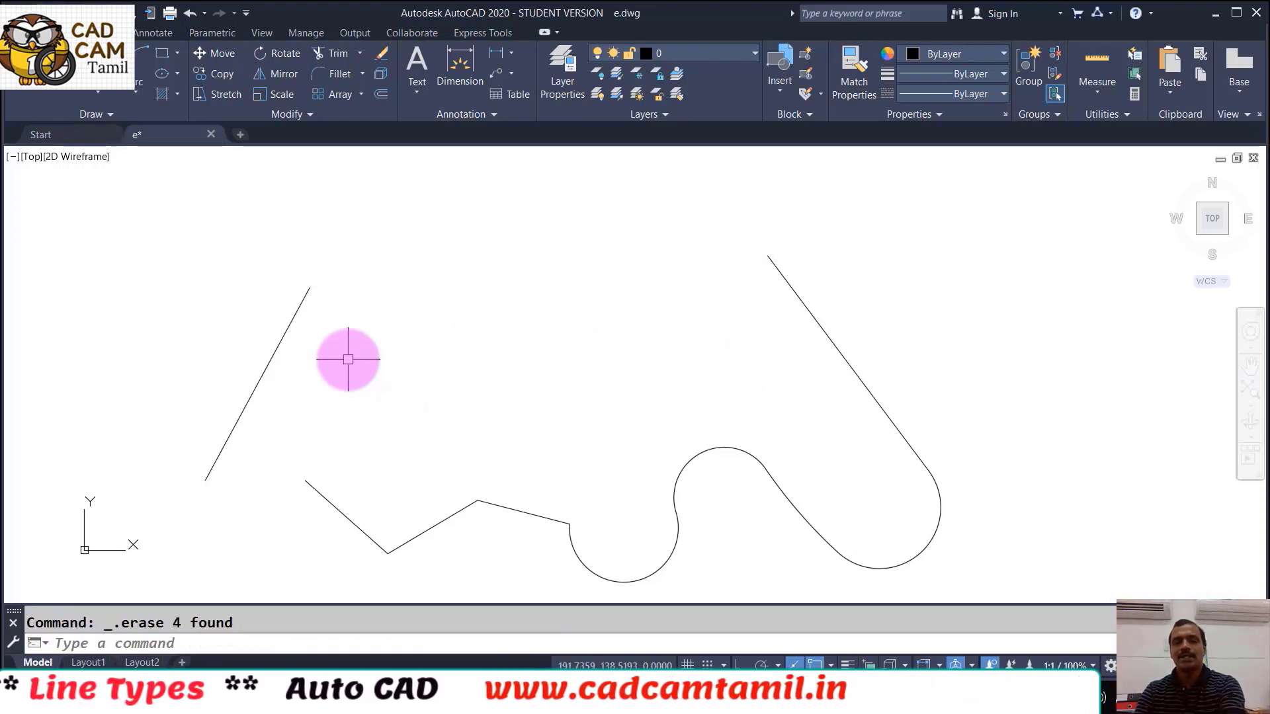
{"action": "type", "text": "l"}
{"action": "key", "text": "Return"}
{"action": "left_click", "coordinate": [310, 287]}
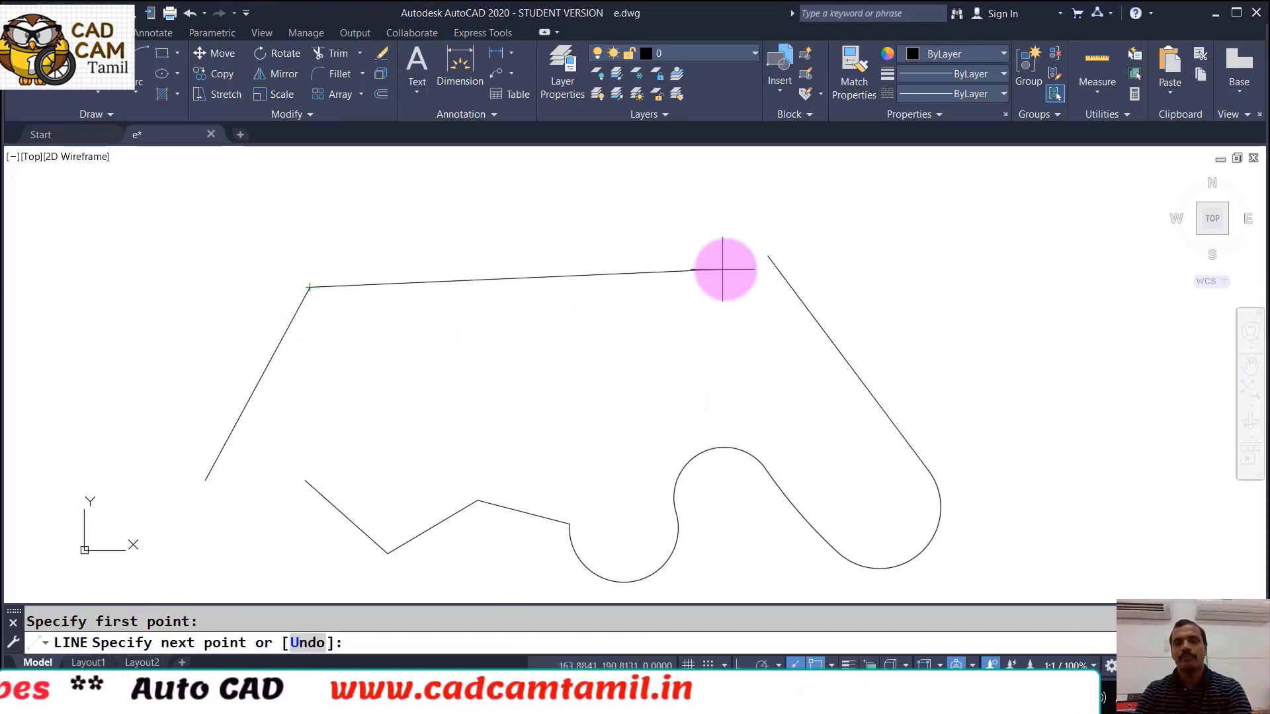
{"action": "left_click", "coordinate": [767, 256]}
{"action": "key", "text": "Return"}
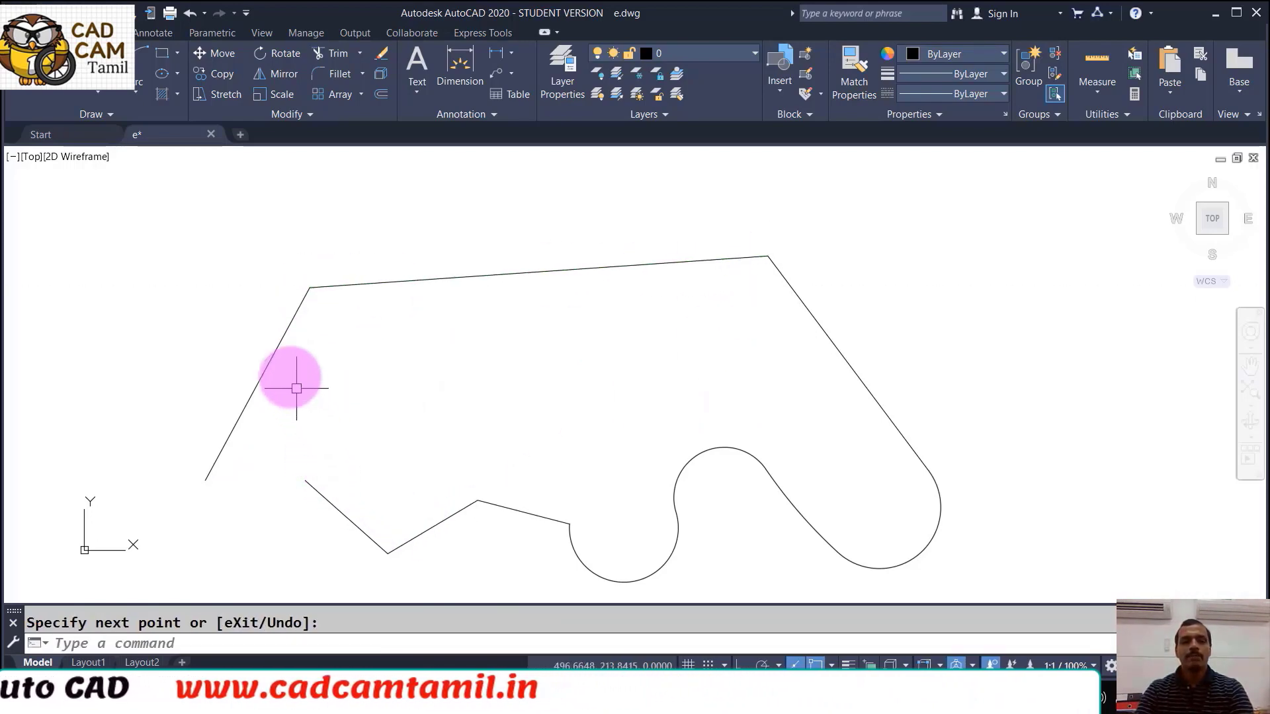
{"action": "left_click", "coordinate": [295, 330]}
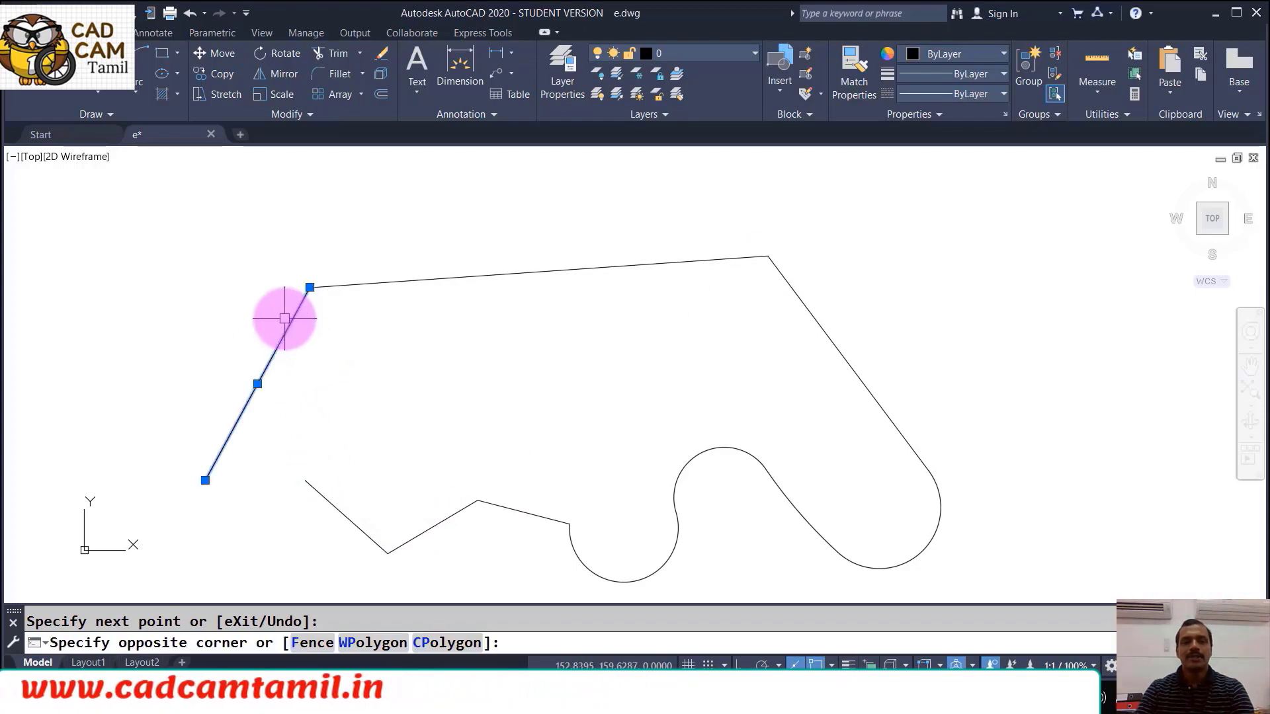
{"action": "left_click", "coordinate": [388, 281]}
{"action": "key", "text": "Escape"}
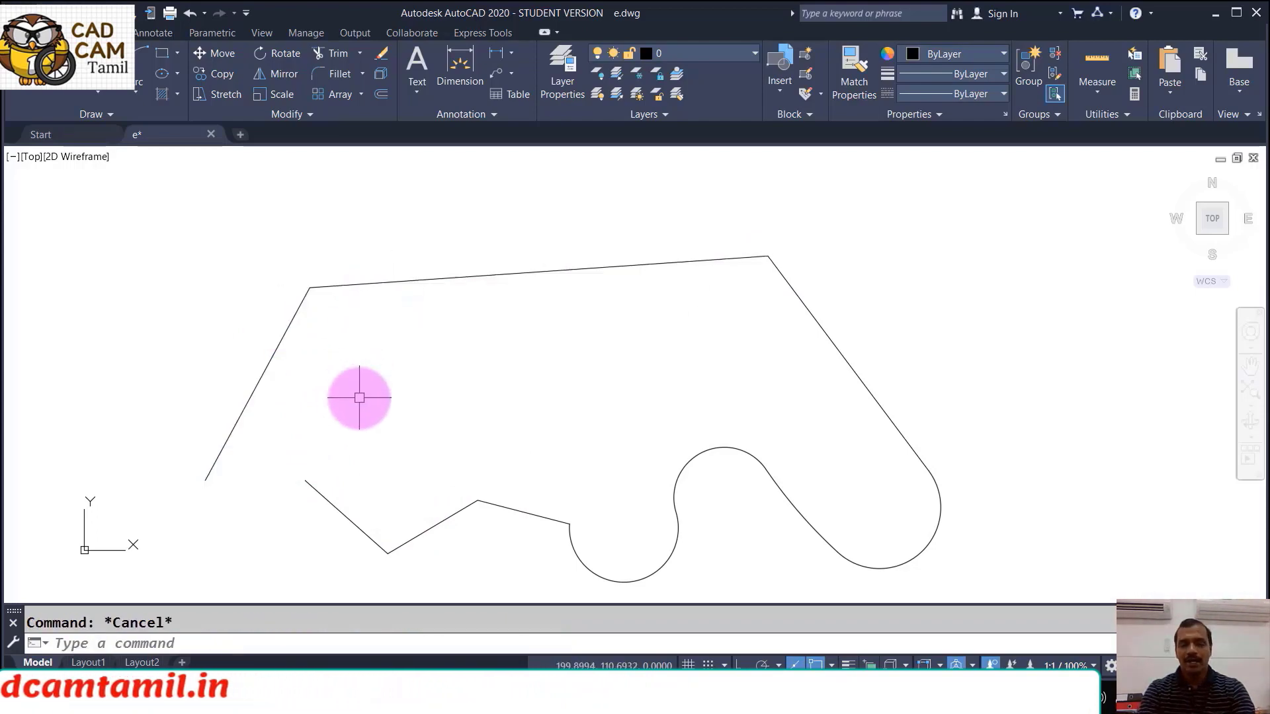
Convert the left slanted line to a polyline and join every window-selected line and arc onto it
{"action": "key", "text": "Return"}
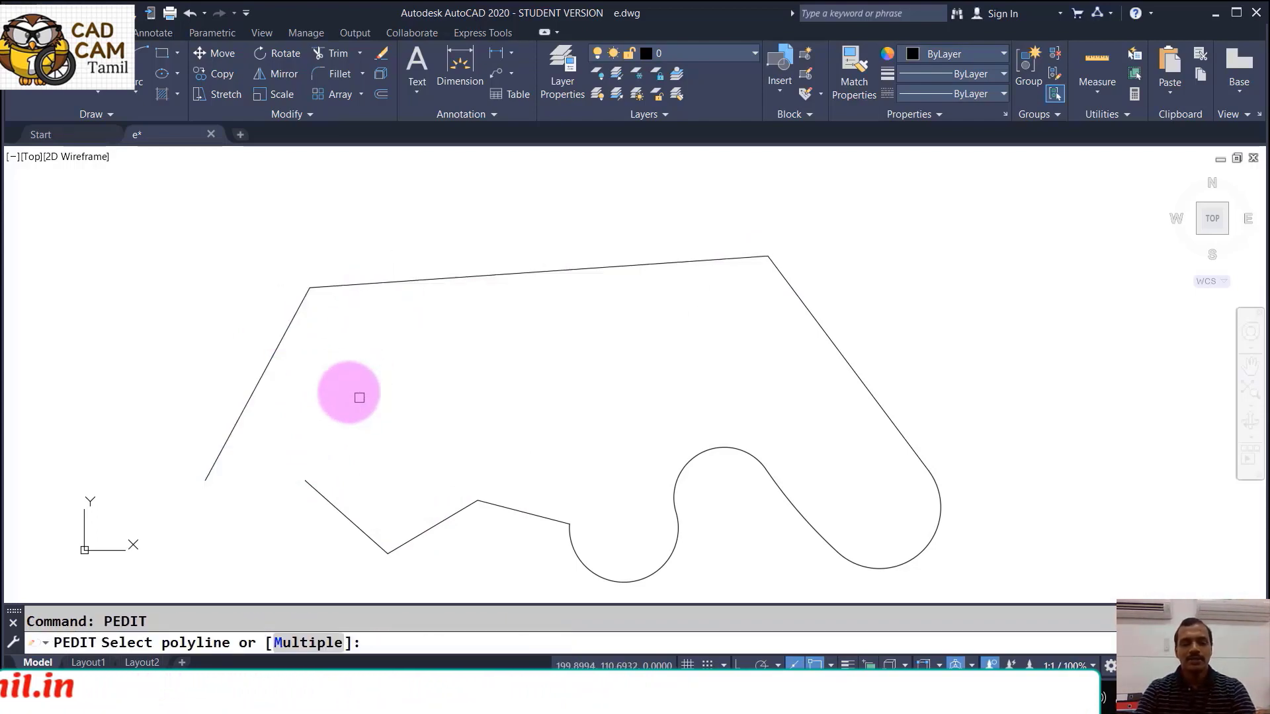
{"action": "left_click", "coordinate": [285, 350]}
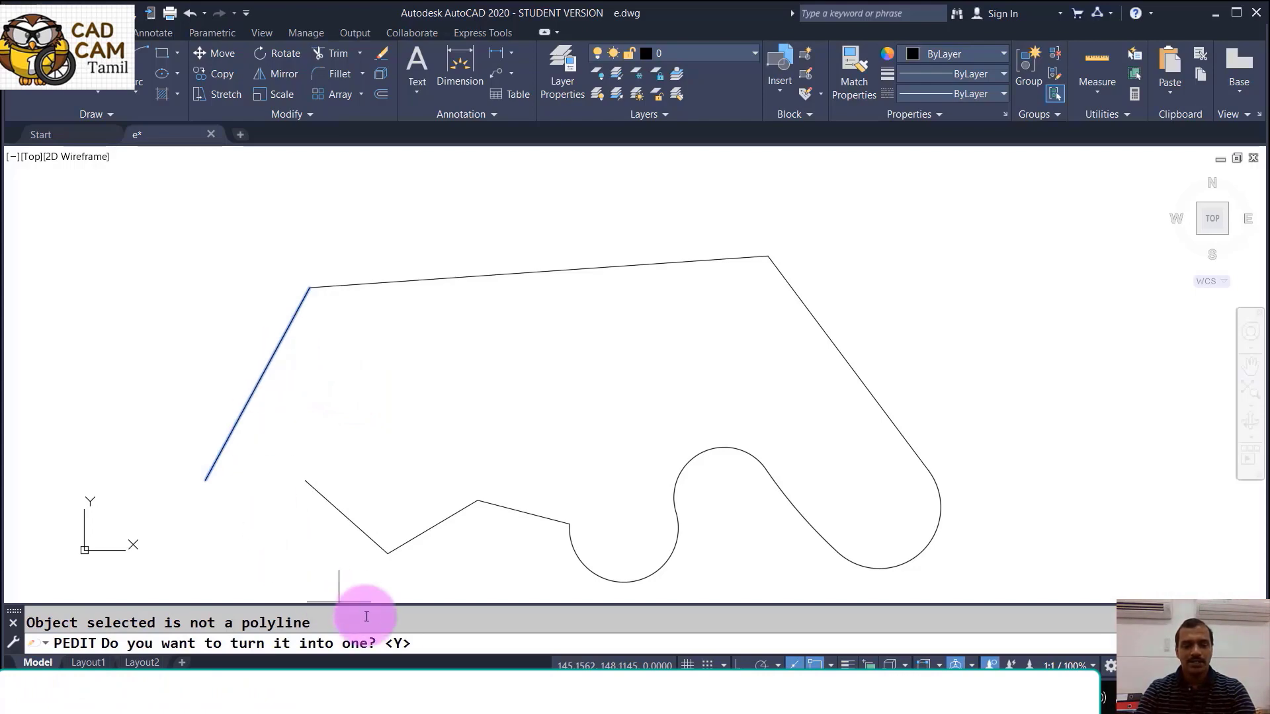
{"action": "key", "text": "Return"}
{"action": "type", "text": "j"}
{"action": "key", "text": "Return"}
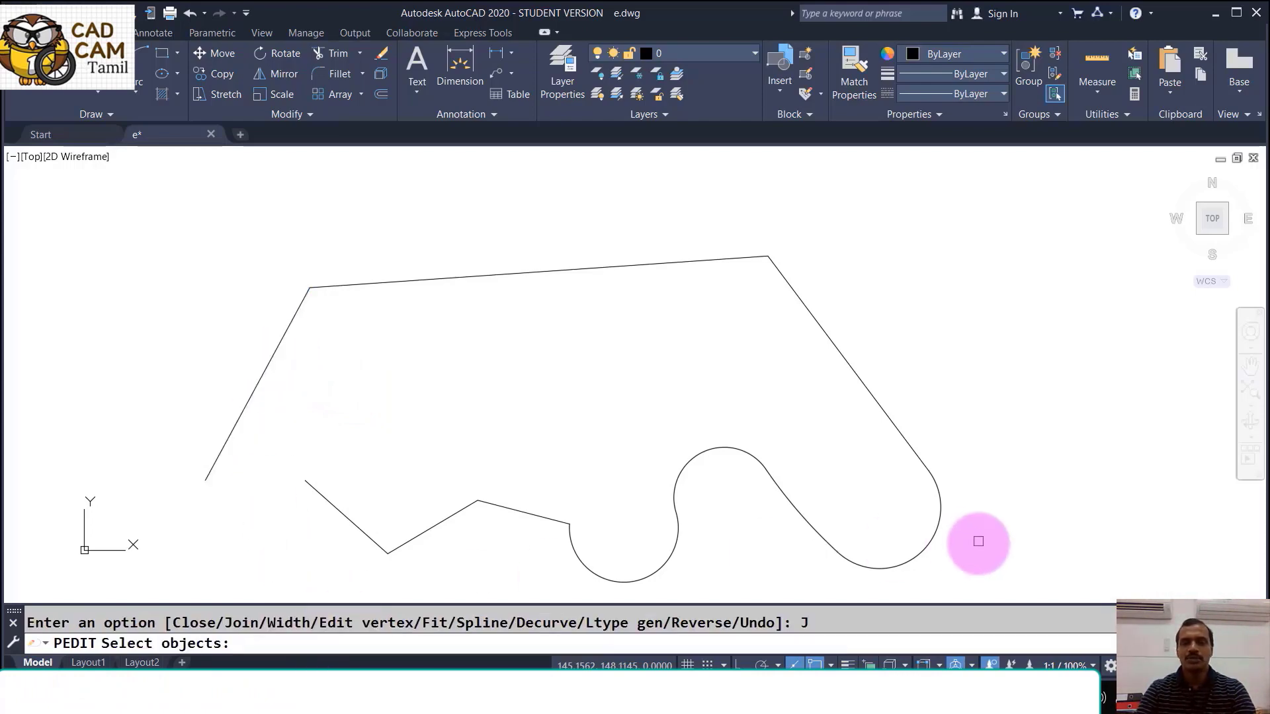
{"action": "left_click_drag", "start_coordinate": [982, 553], "coordinate": [215, 232]}
{"action": "key", "text": "Return"}
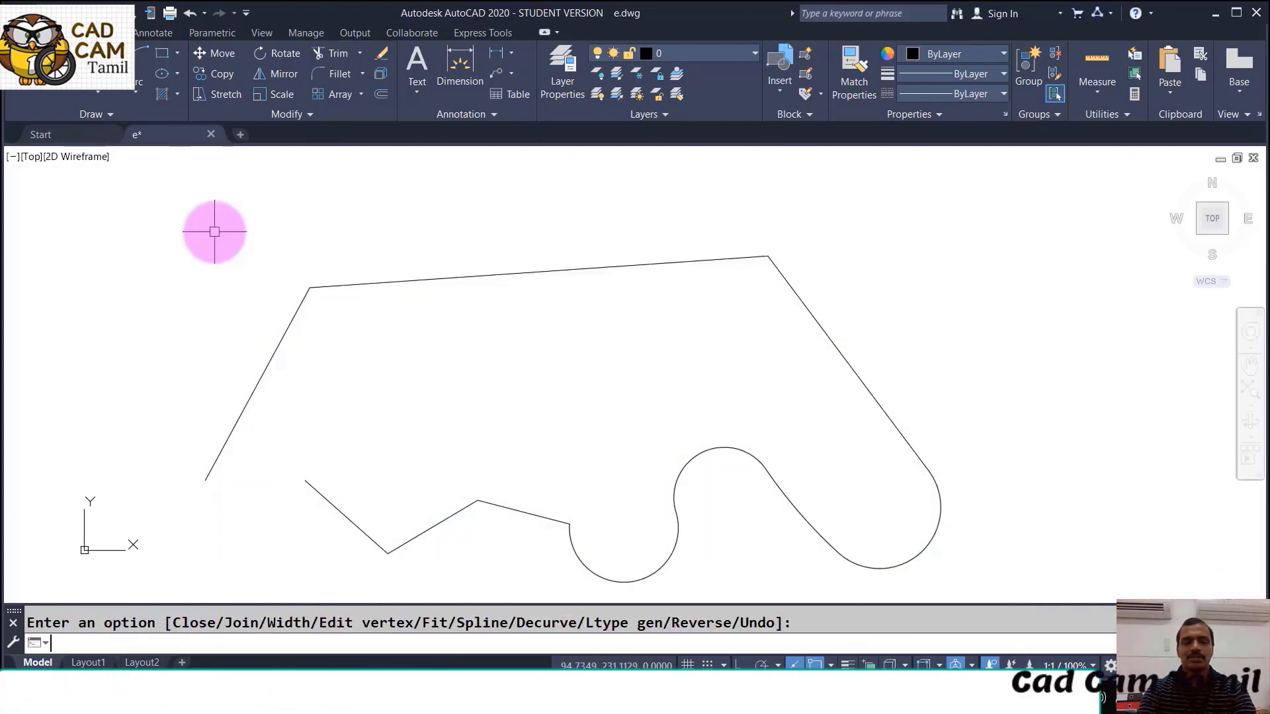
{"action": "key", "text": "Return"}
{"action": "left_click", "coordinate": [422, 278]}
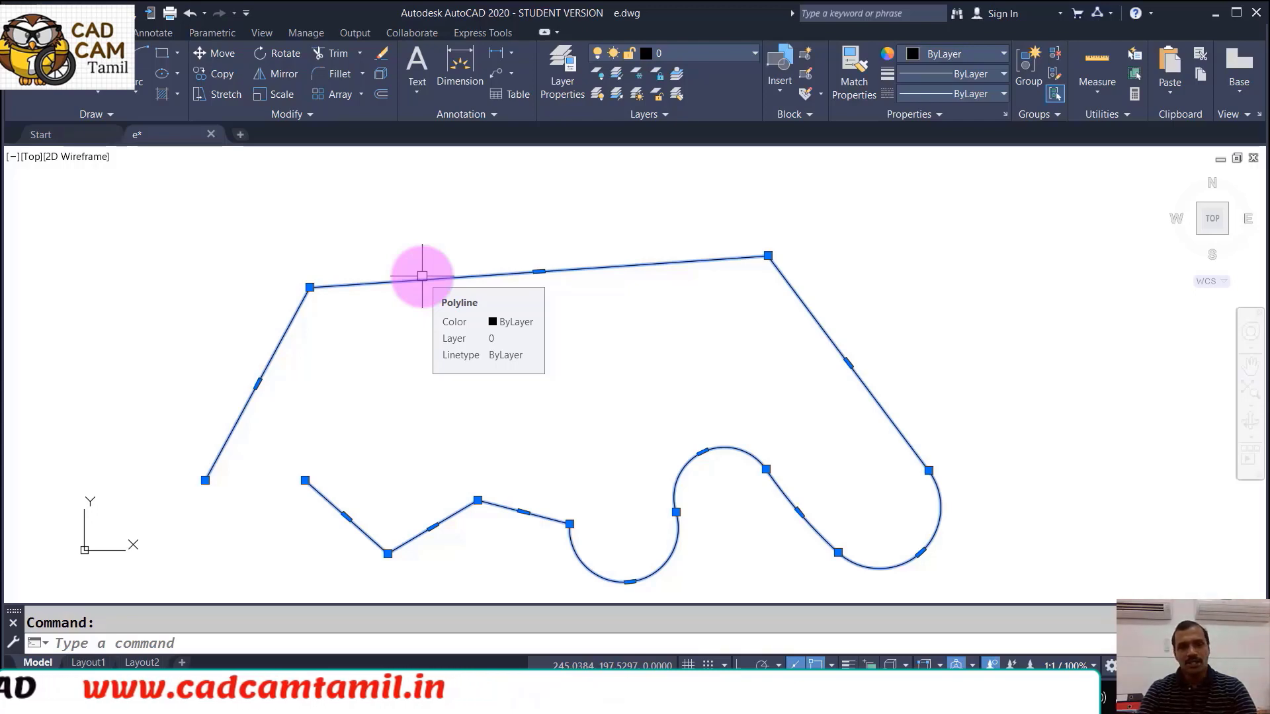
Step to the upper arc and give it a width tapering from 4 to 0
{"action": "key", "text": "Escape"}
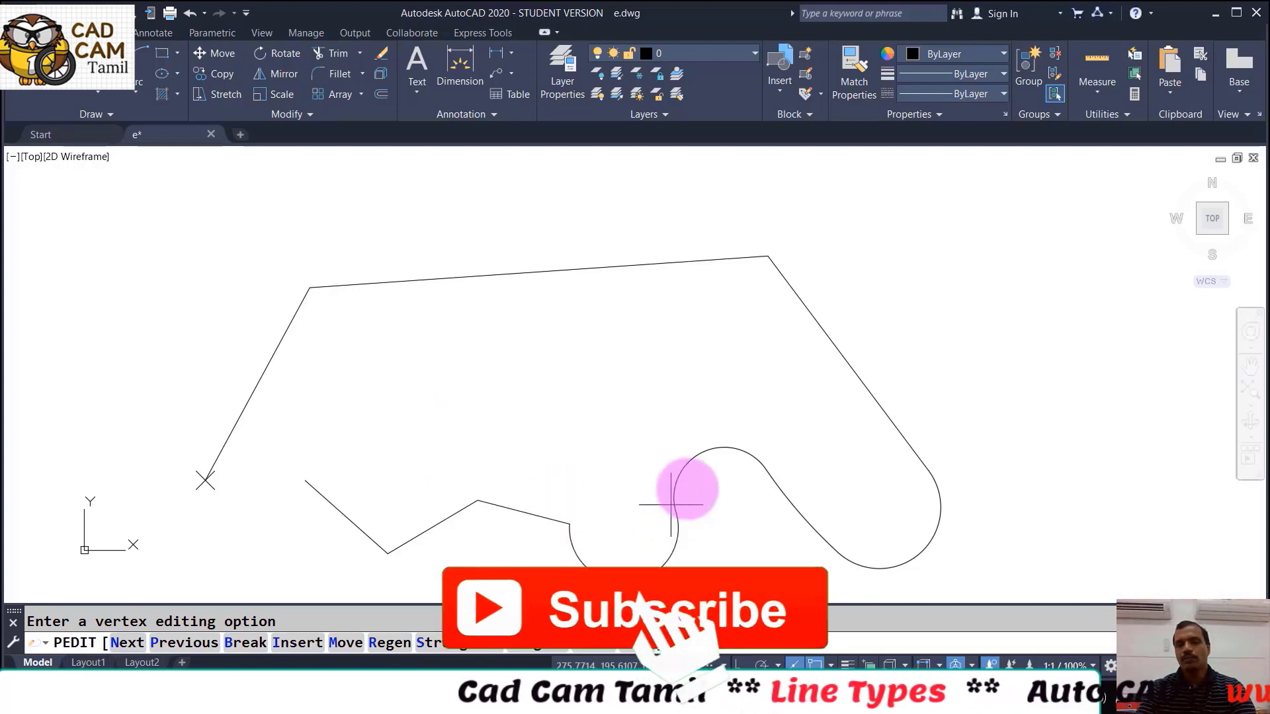
{"action": "key", "text": "Return"}
{"action": "key", "text": "Return"}
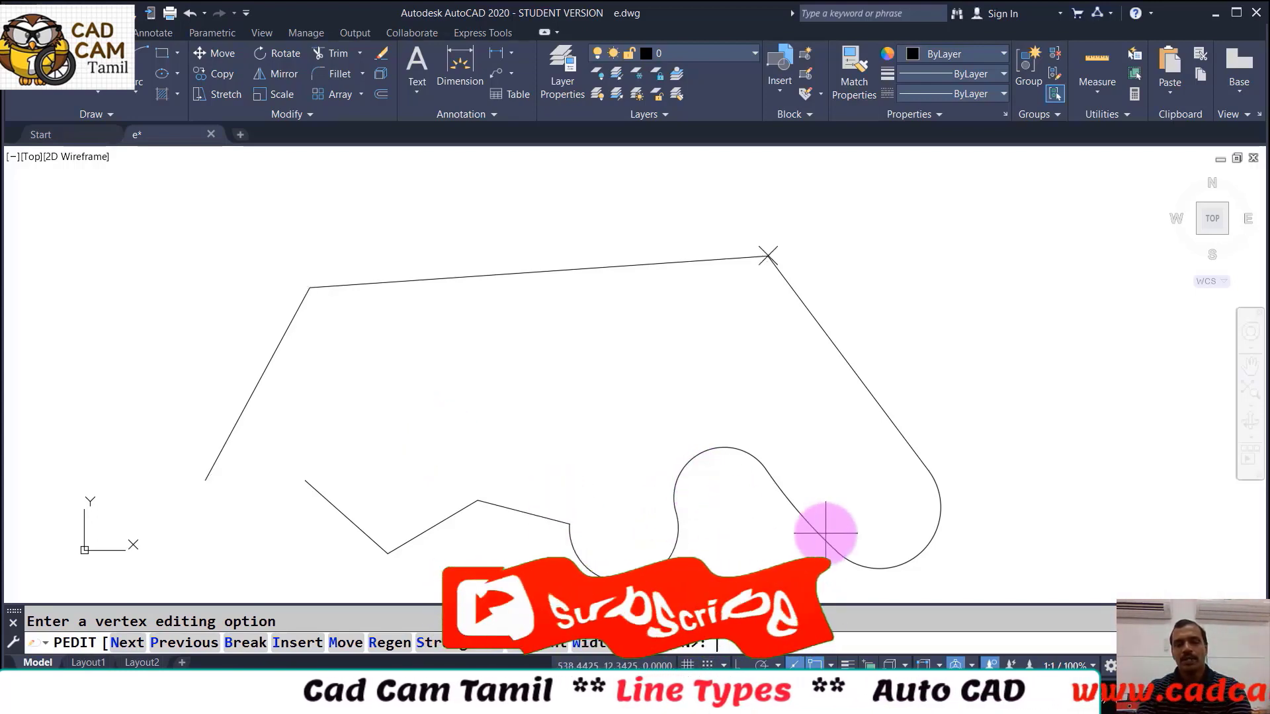
{"action": "key", "text": "Return"}
{"action": "key", "text": "Return"}
{"action": "key", "text": "Return"}
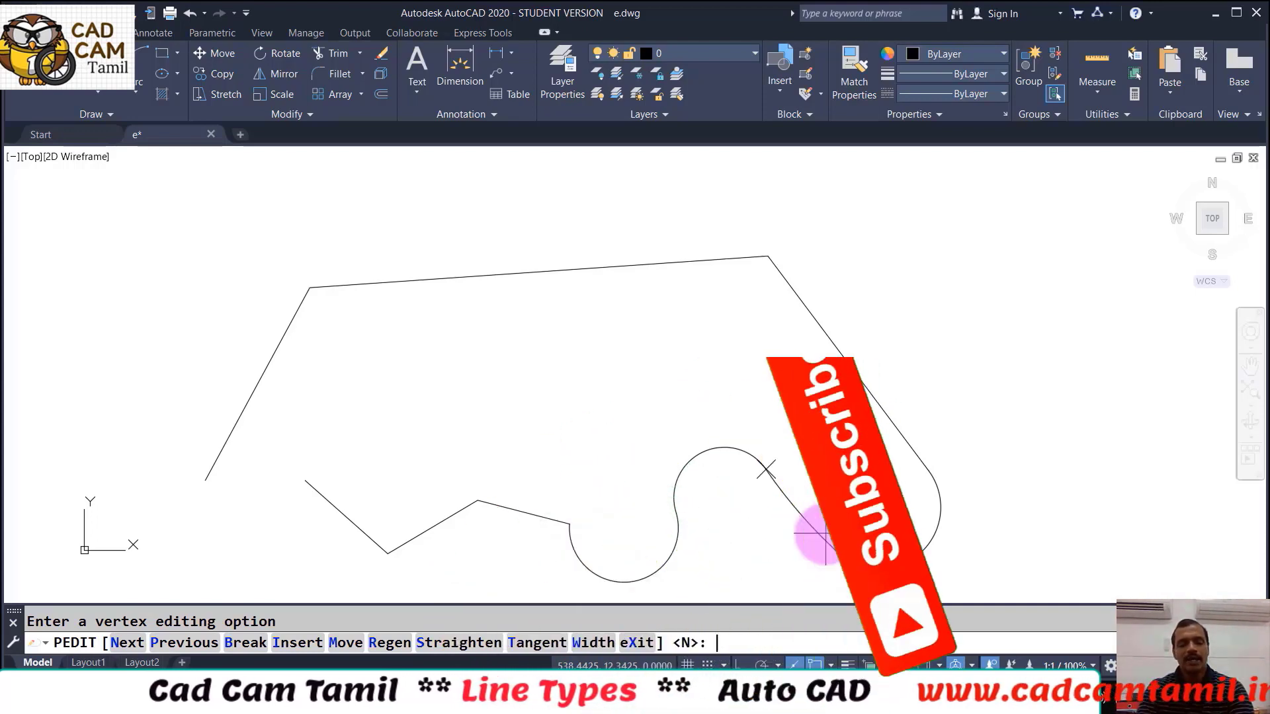
{"action": "type", "text": "w"}
{"action": "key", "text": "Return"}
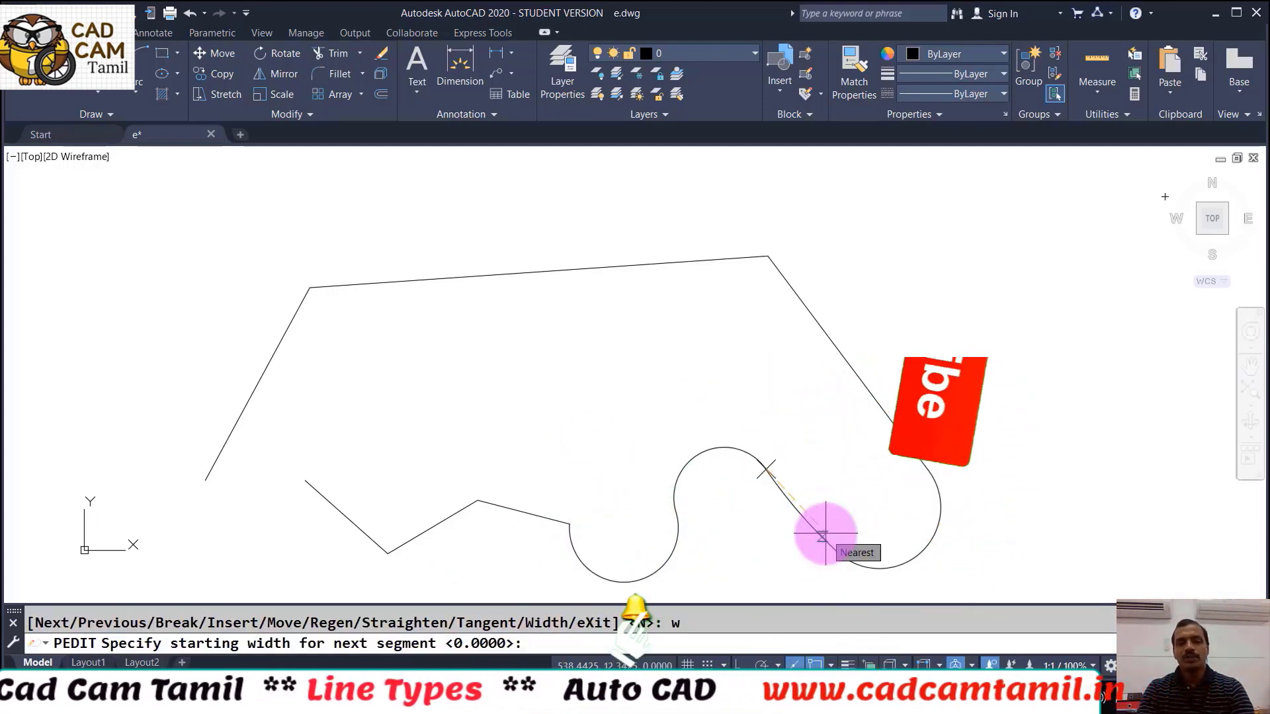
{"action": "type", "text": "4"}
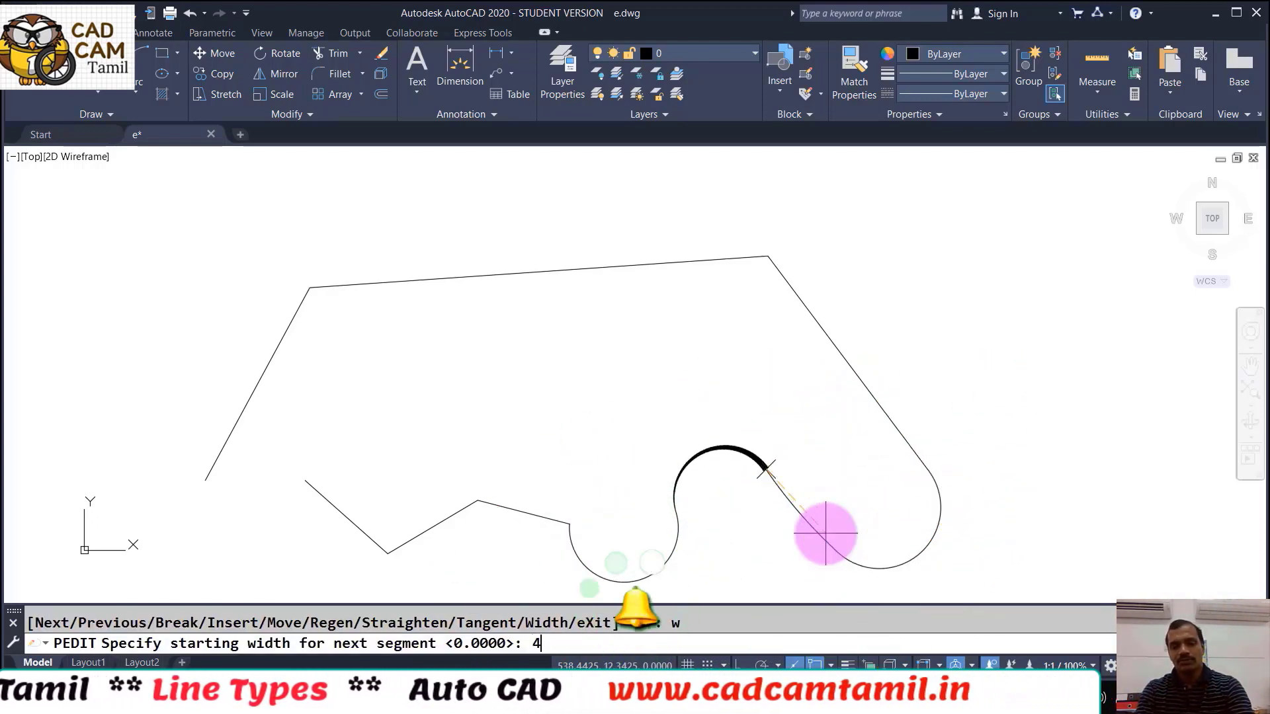
{"action": "key", "text": "Return"}
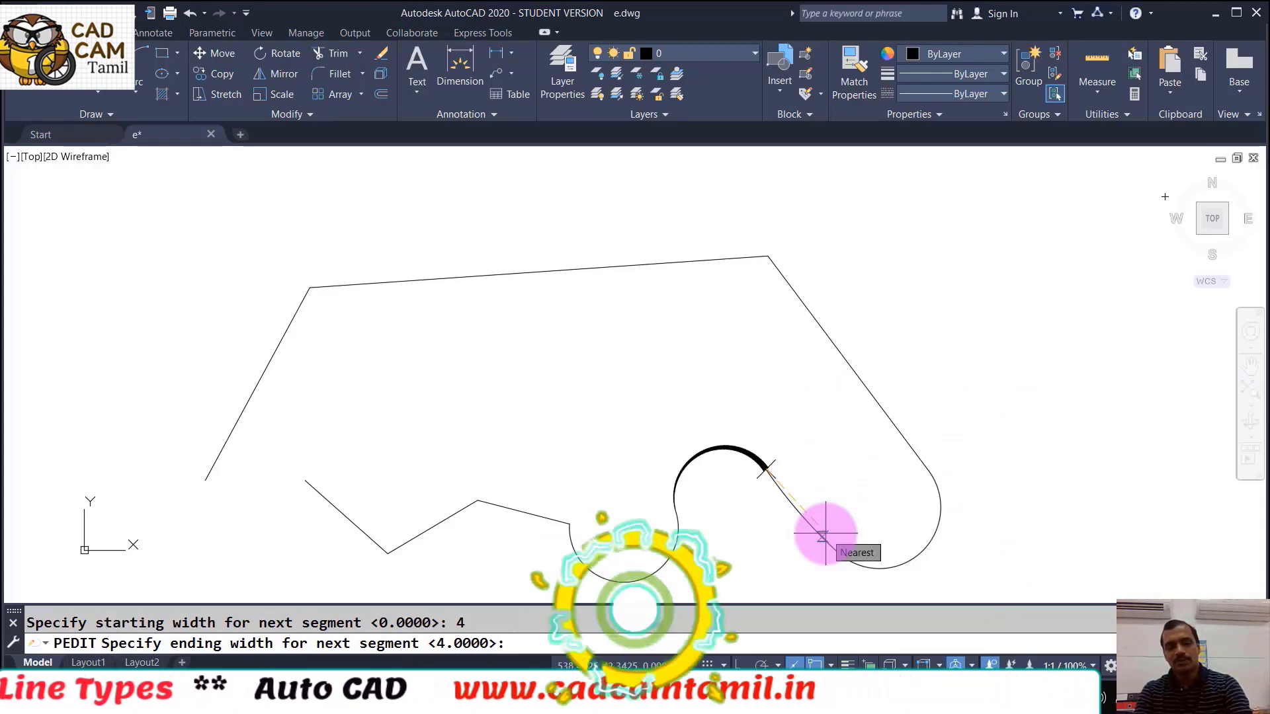
{"action": "type", "text": "0"}
{"action": "key", "text": "Return"}
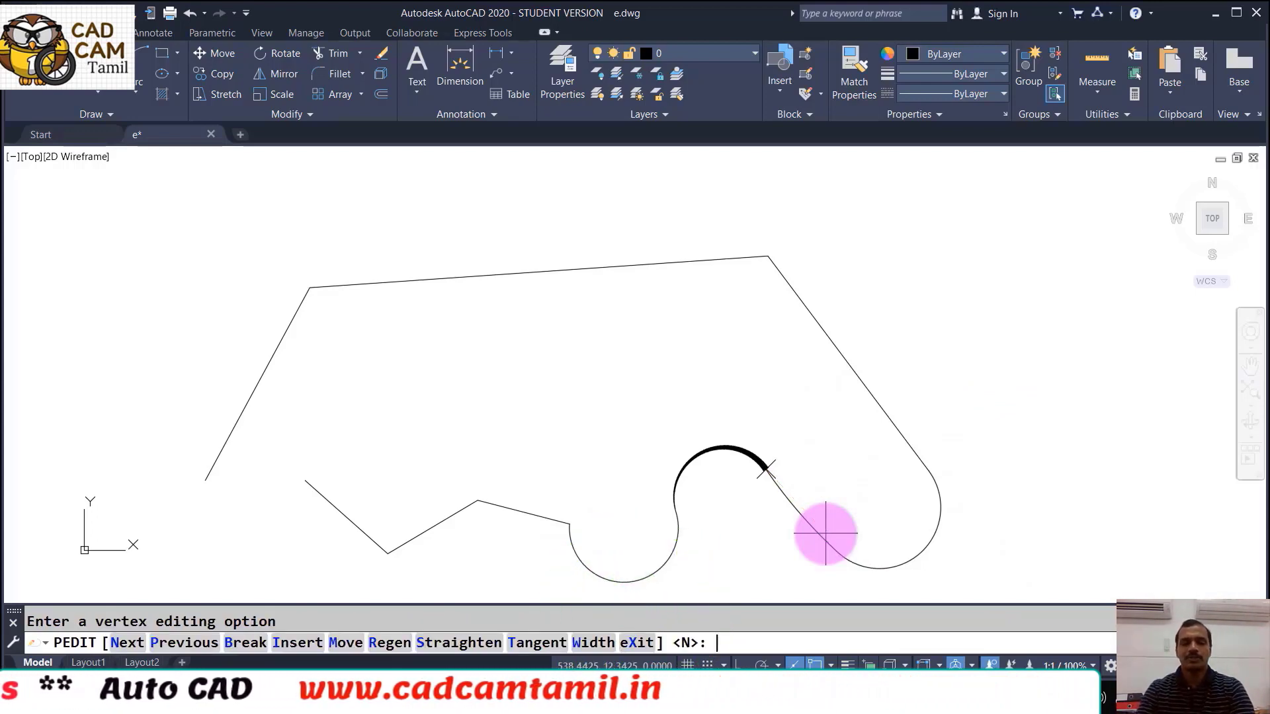
Give the next short straight segment a width from 3 to 4
{"action": "key", "text": "Return"}
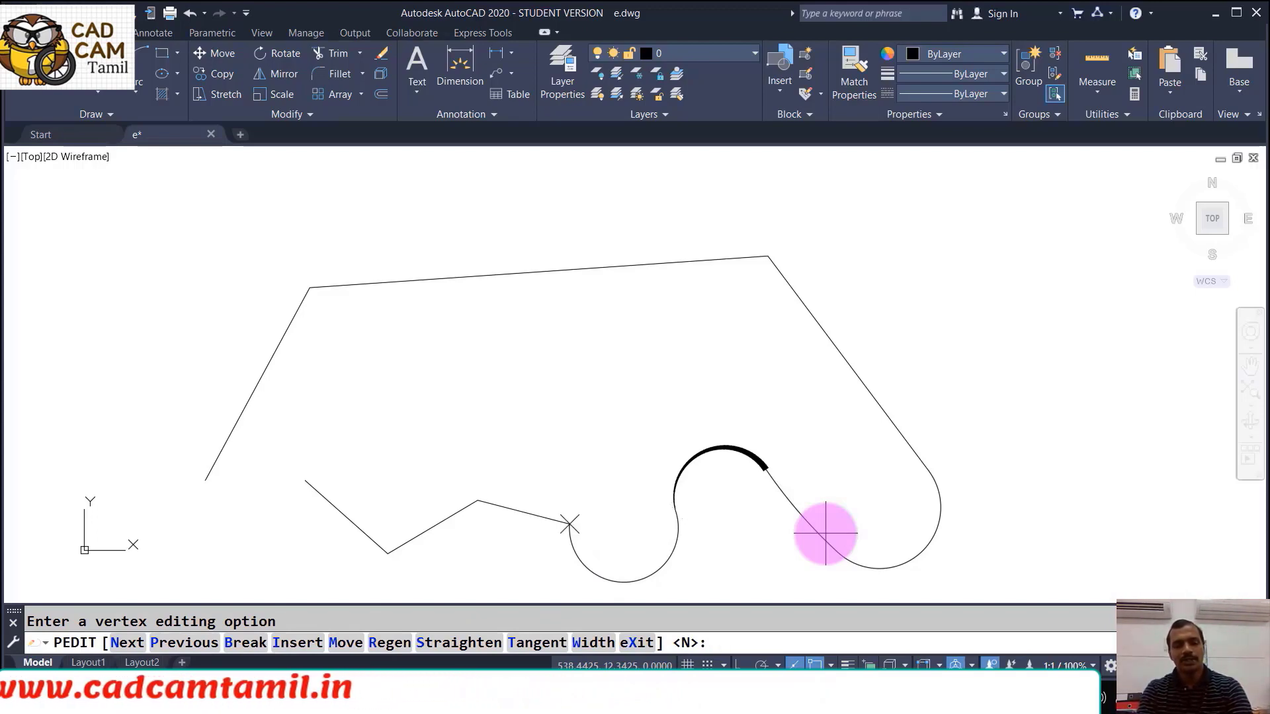
{"action": "type", "text": "w"}
{"action": "key", "text": "Return"}
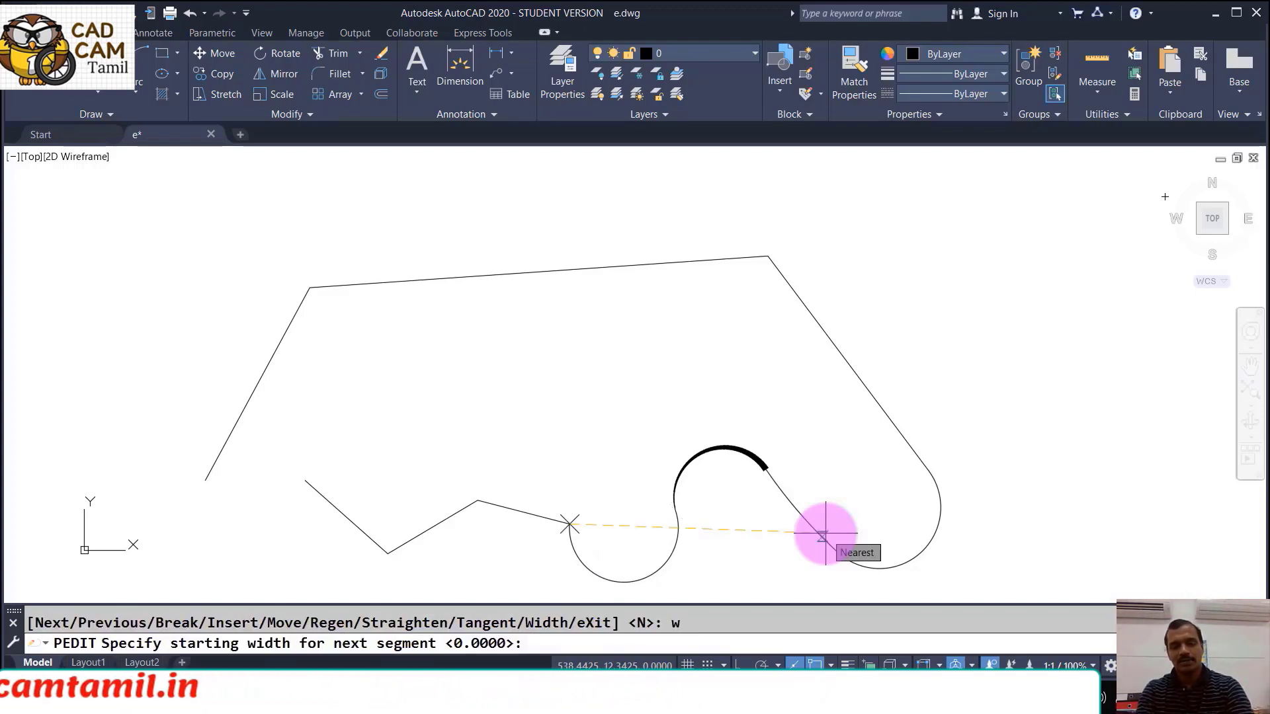
{"action": "type", "text": "3"}
{"action": "key", "text": "Return"}
{"action": "type", "text": "4"}
{"action": "key", "text": "Return"}
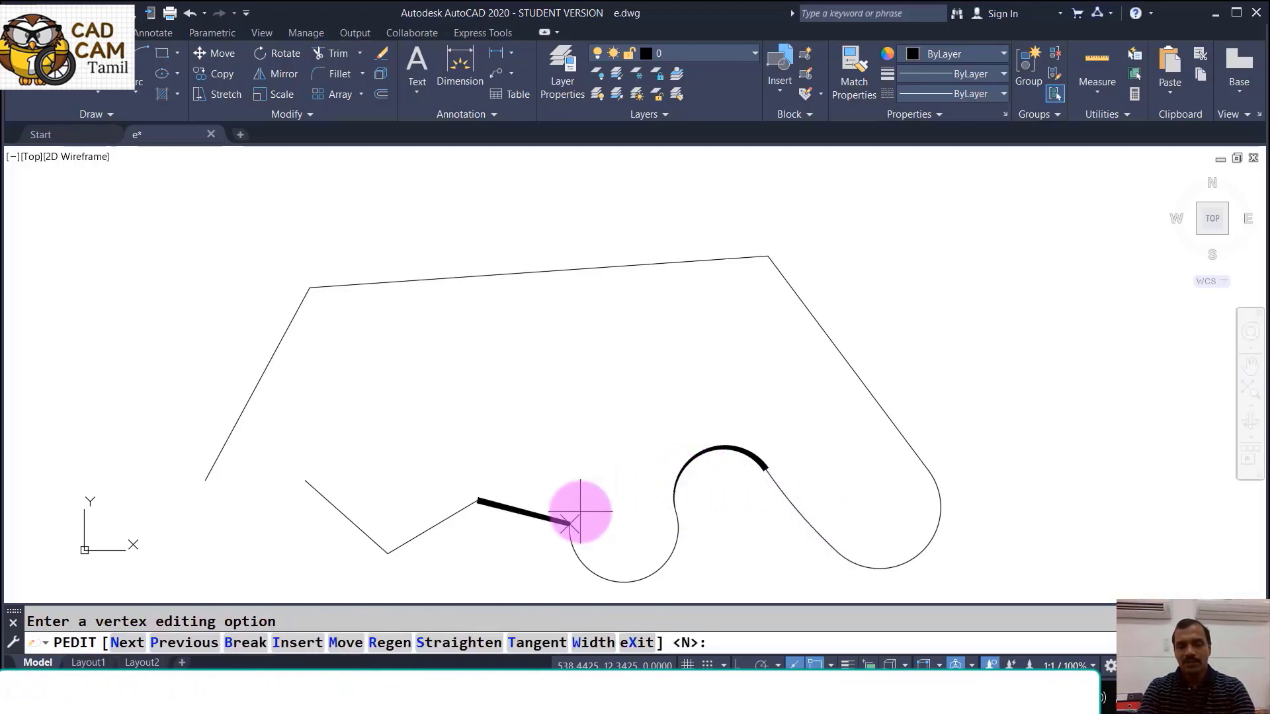
Step back to the right diagonal and set its width from 2 to 3
{"action": "type", "text": "p"}
{"action": "key", "text": "Return"}
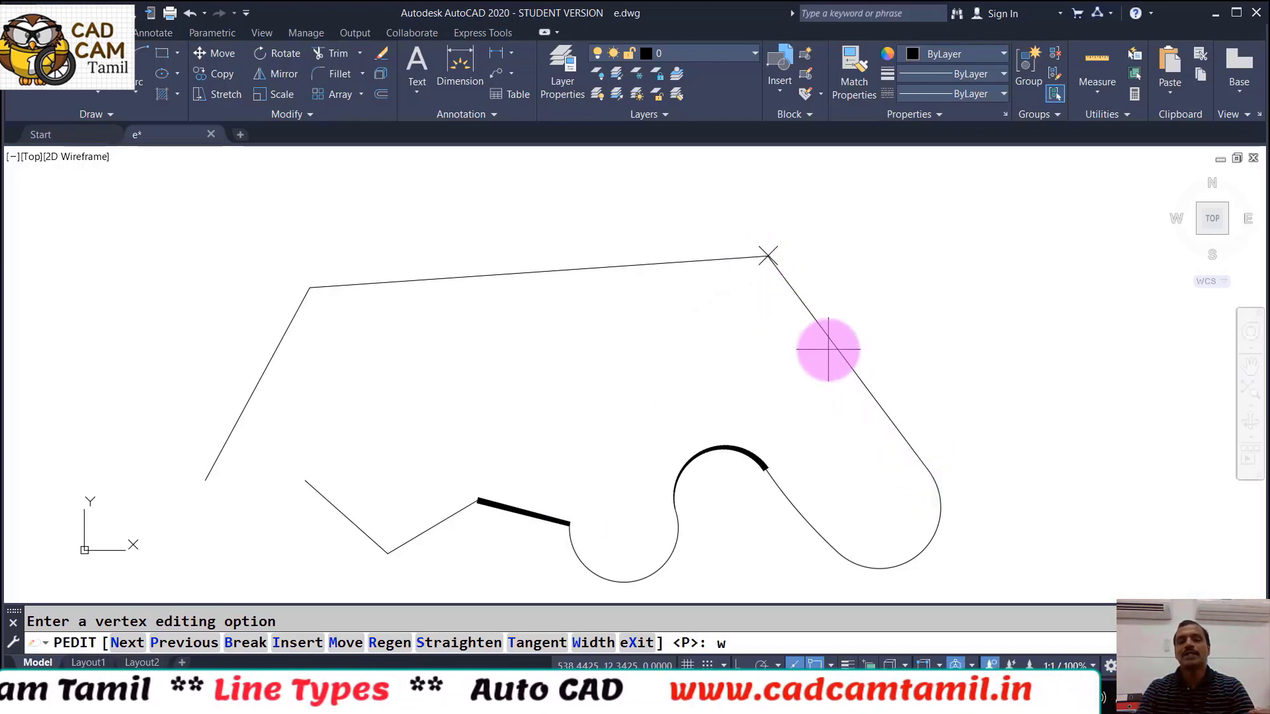
{"action": "key", "text": "BackSpace"}
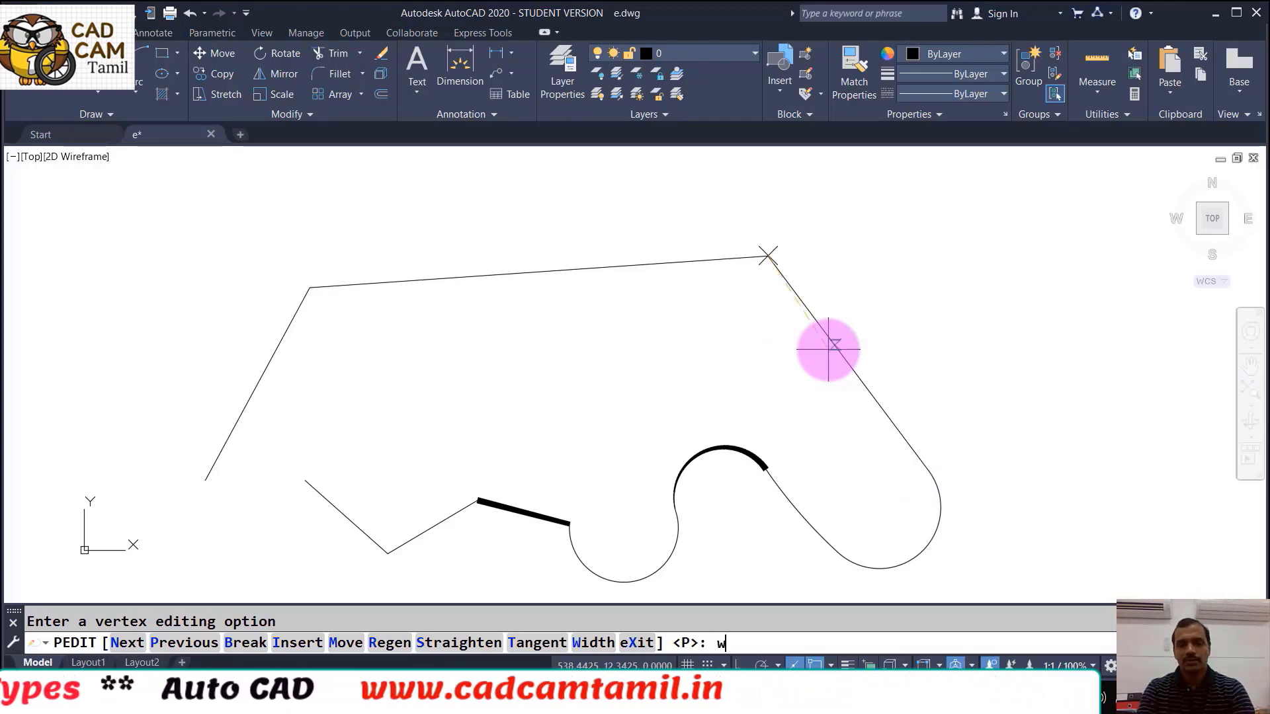
{"action": "type", "text": "w"}
{"action": "key", "text": "Return"}
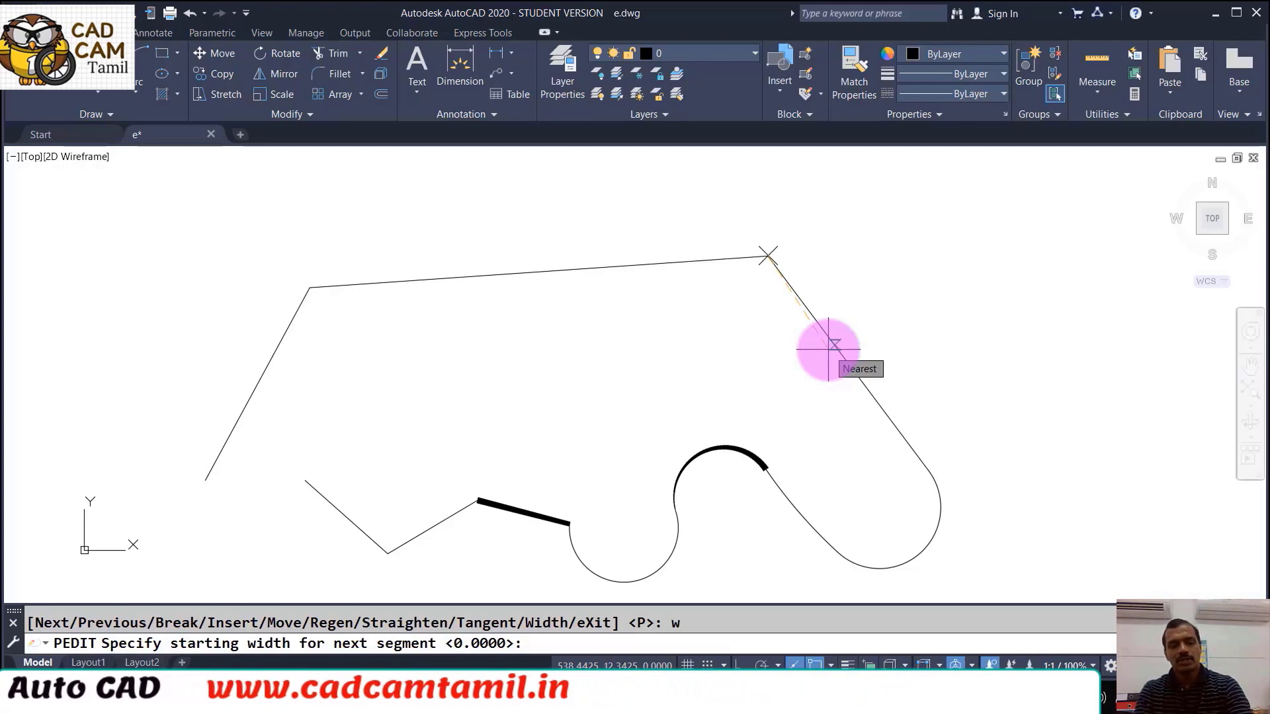
{"action": "type", "text": "2"}
{"action": "key", "text": "Return"}
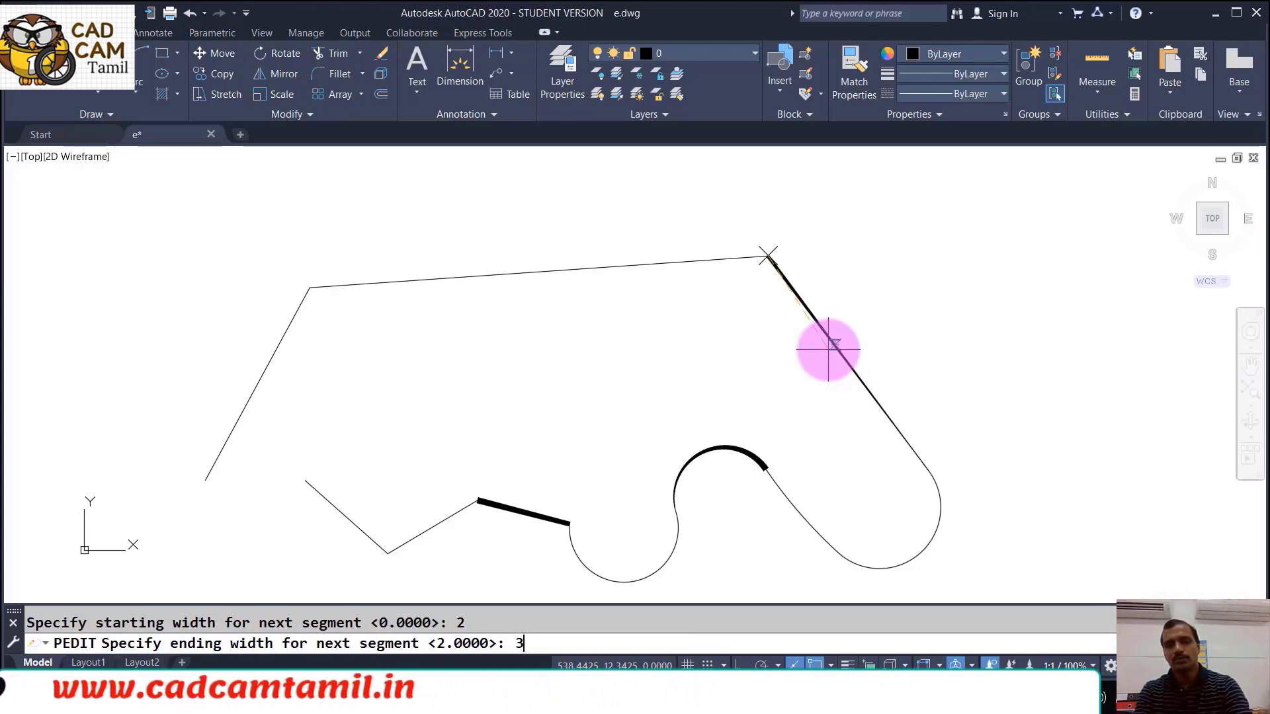
{"action": "type", "text": "3"}
{"action": "key", "text": "Return"}
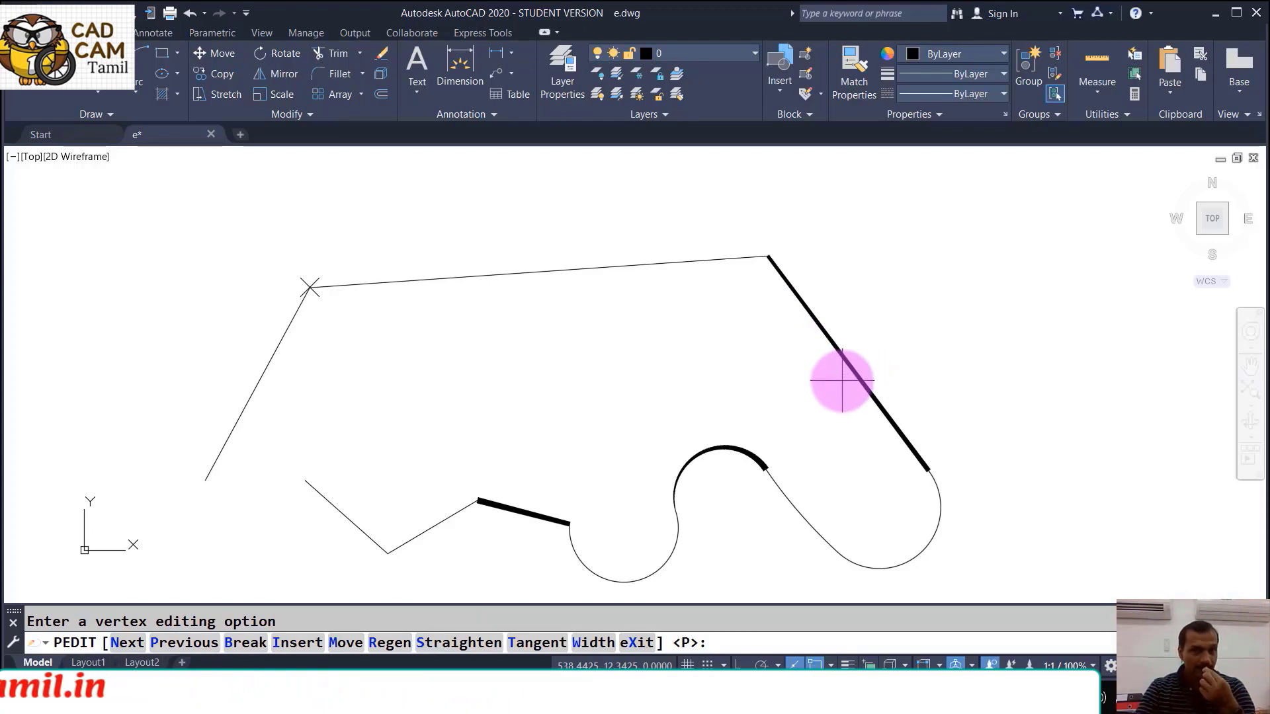
{"action": "key", "text": "Escape"}
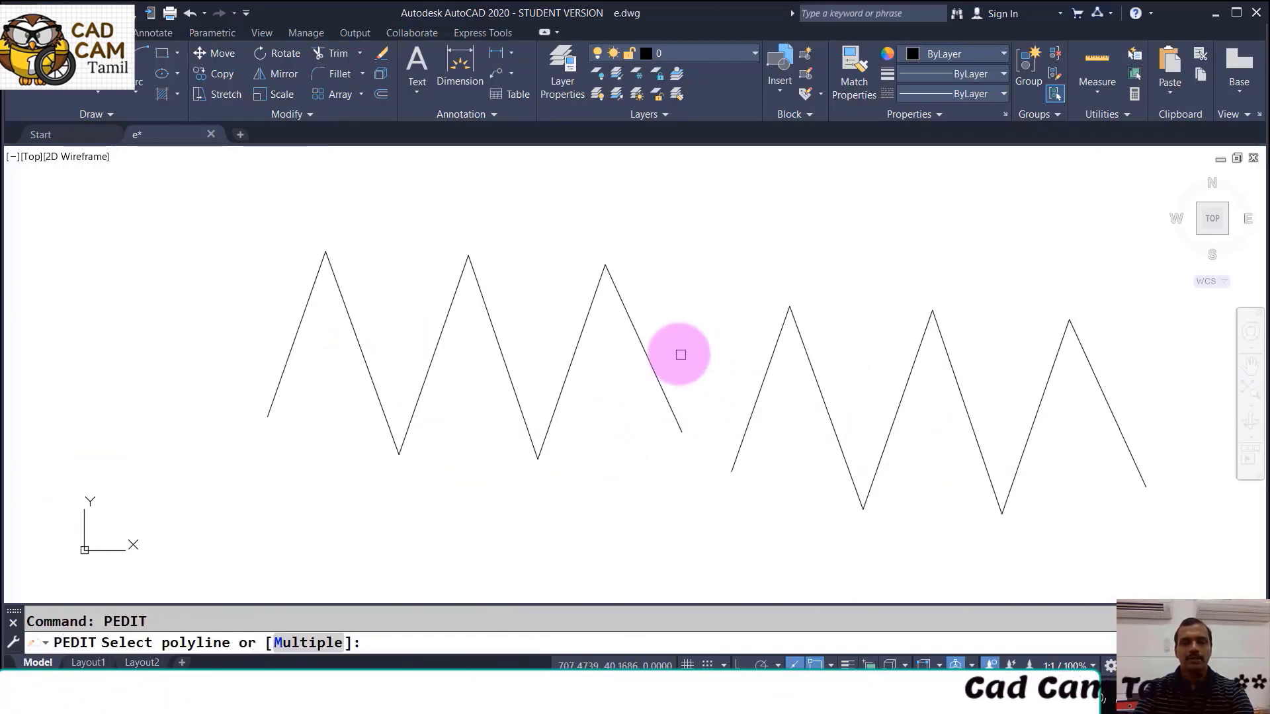
Curve-fit the left zigzag polyline into smooth rounded arcs
{"action": "left_click", "coordinate": [643, 346]}
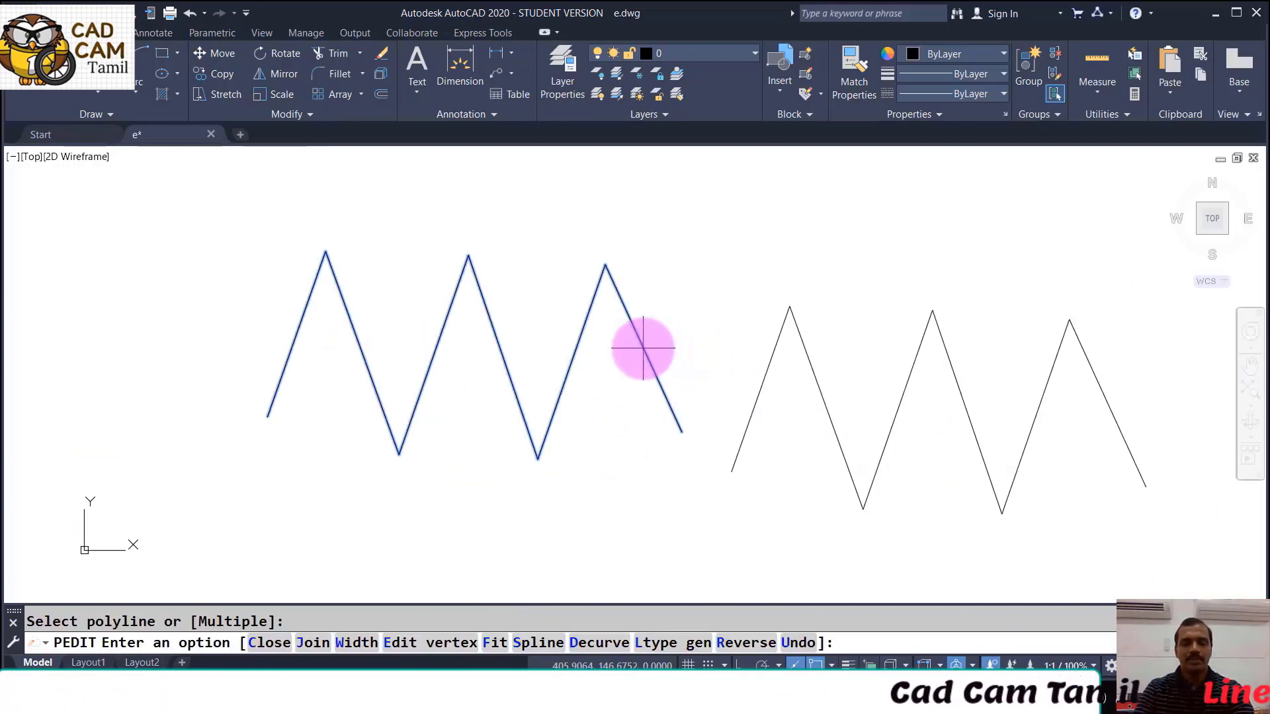
{"action": "left_click", "coordinate": [493, 644]}
{"action": "key", "text": "Return"}
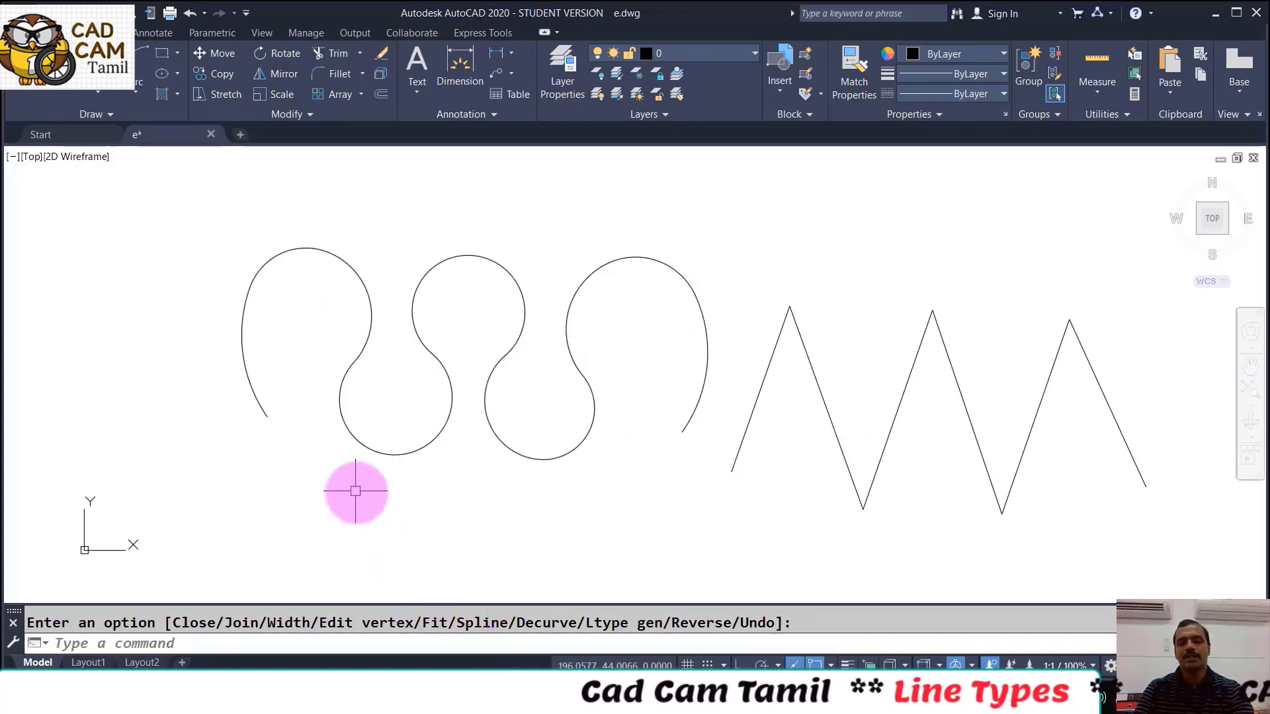
Start copying the zigzag from its lower-left endpoint, then cancel the copy
{"action": "type", "text": "co"}
{"action": "key", "text": "Return"}
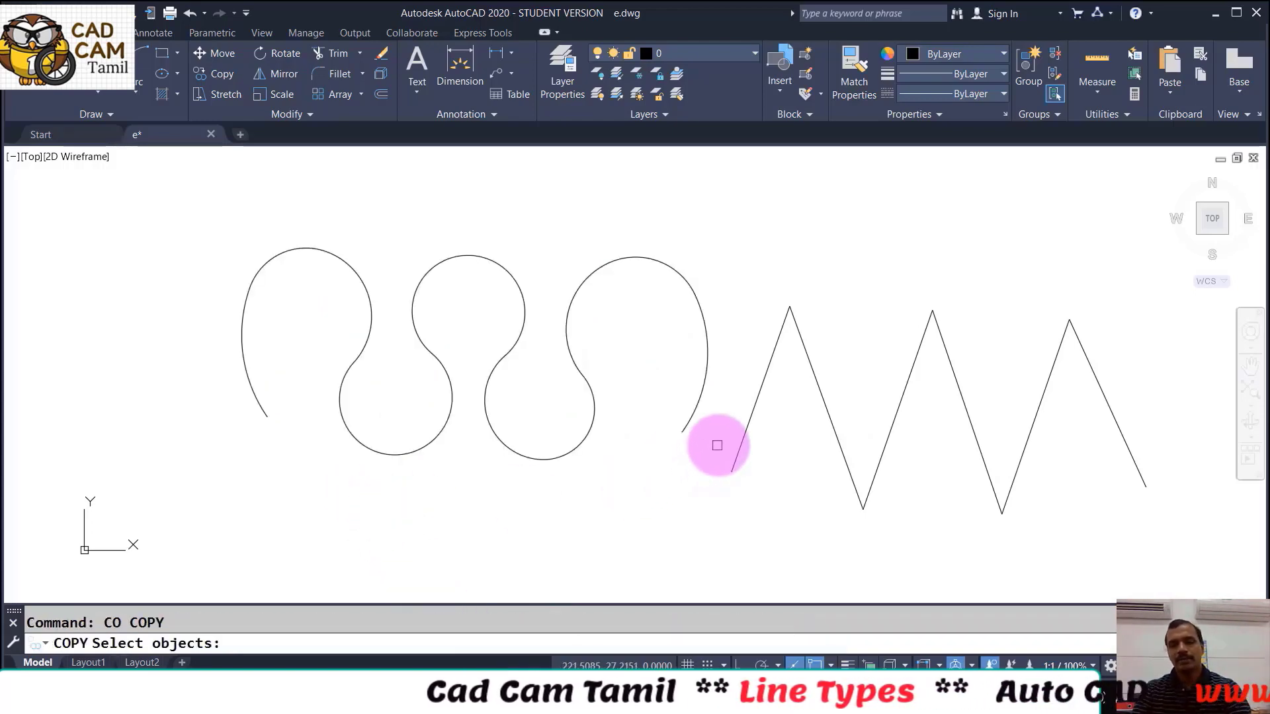
{"action": "left_click", "coordinate": [740, 445]}
{"action": "key", "text": "Return"}
{"action": "left_click", "coordinate": [731, 472]}
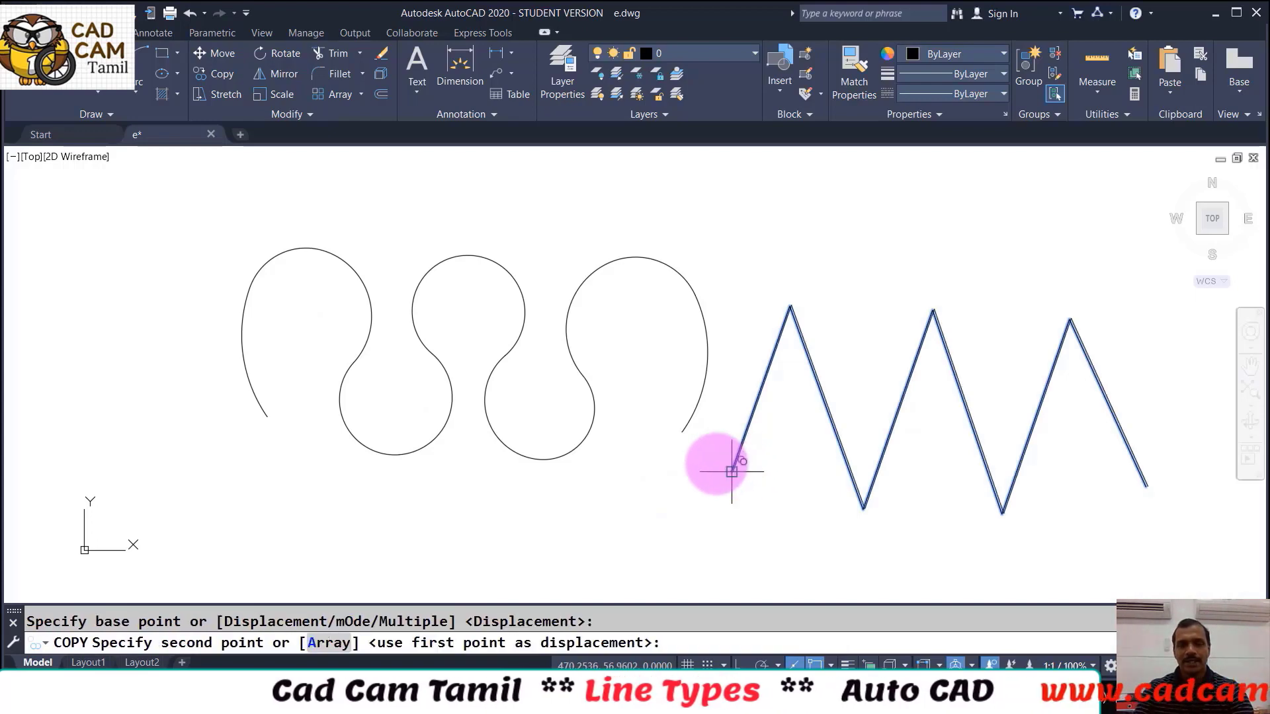
{"action": "key", "text": "Escape"}
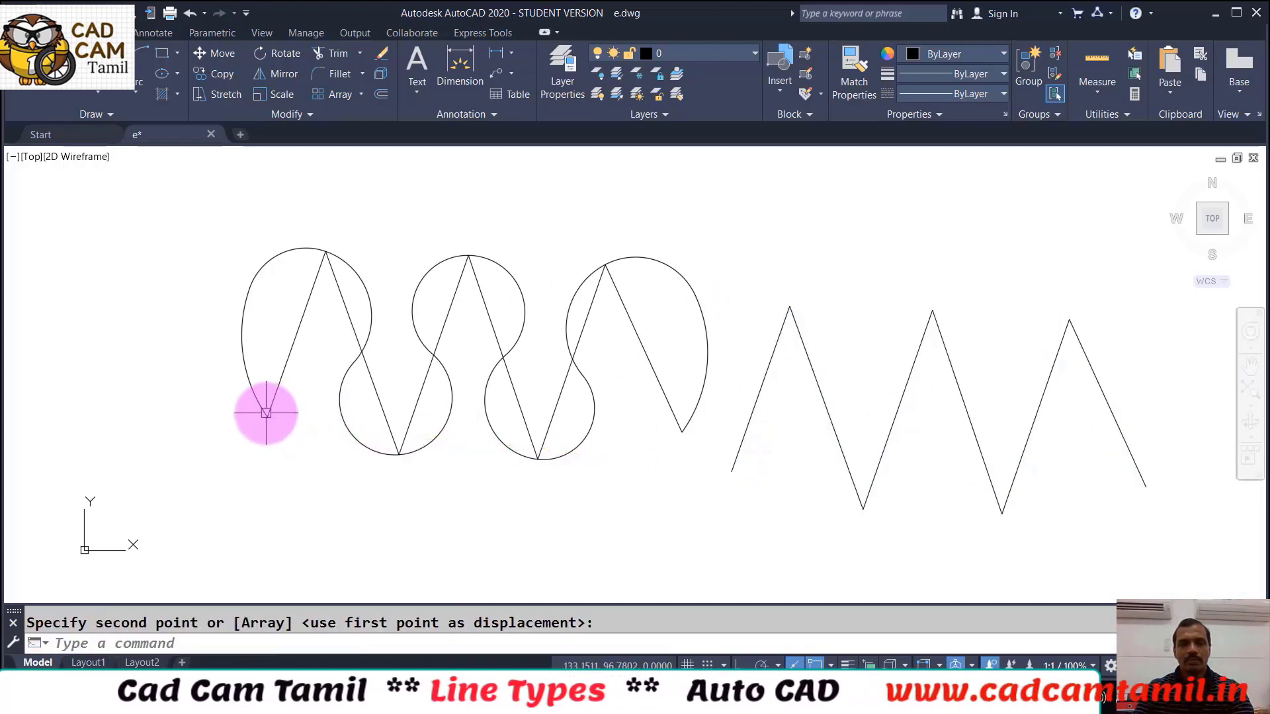
{"action": "scroll", "coordinate": [256, 251], "scroll_direction": "up", "scroll_amount": 1}
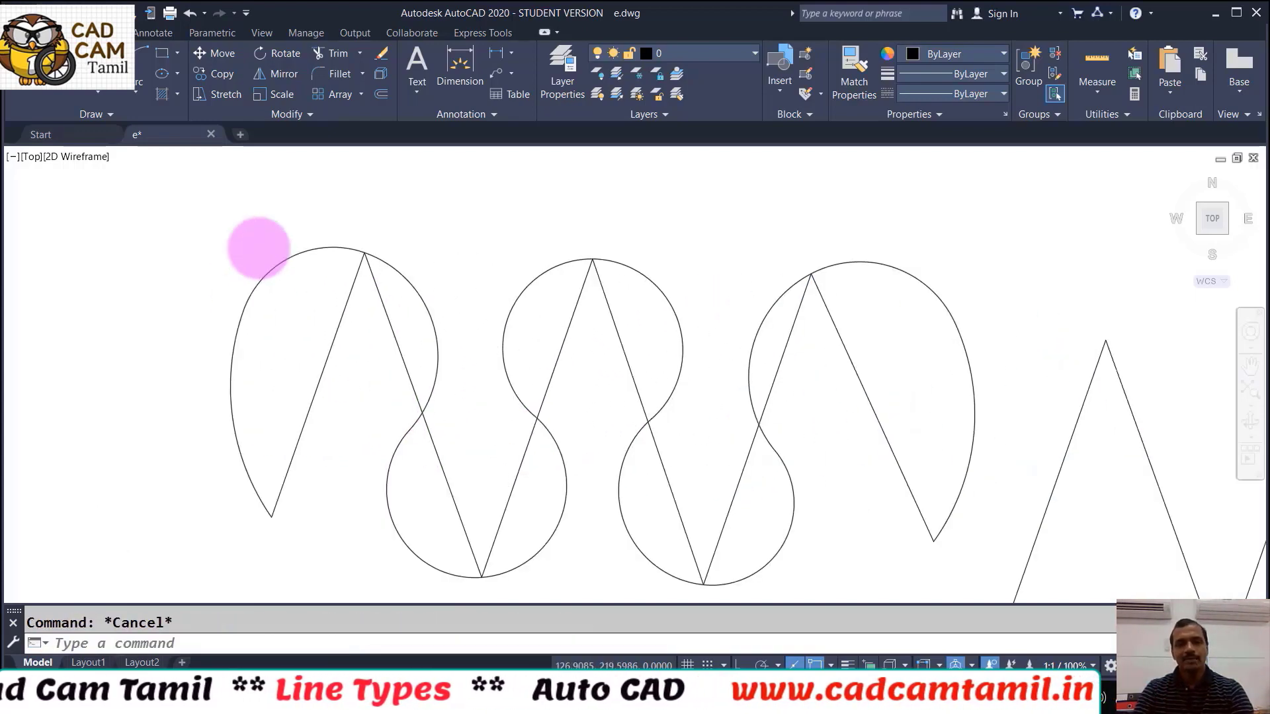
{"action": "scroll", "coordinate": [264, 264], "scroll_direction": "up", "scroll_amount": 1}
{"action": "scroll", "coordinate": [264, 264], "scroll_direction": "down", "scroll_amount": 1}
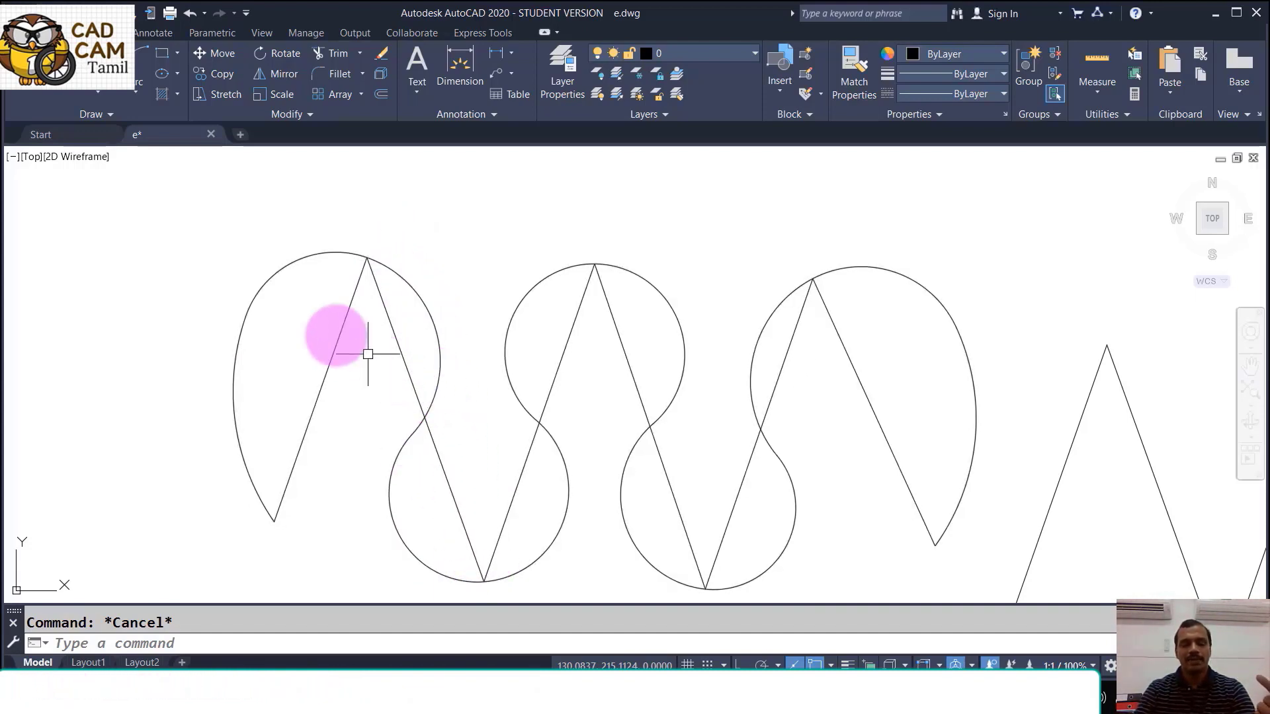
Set a tangent direction at the first vertex of the left wavy curve
{"action": "scroll", "coordinate": [317, 324], "scroll_direction": "down", "scroll_amount": 3}
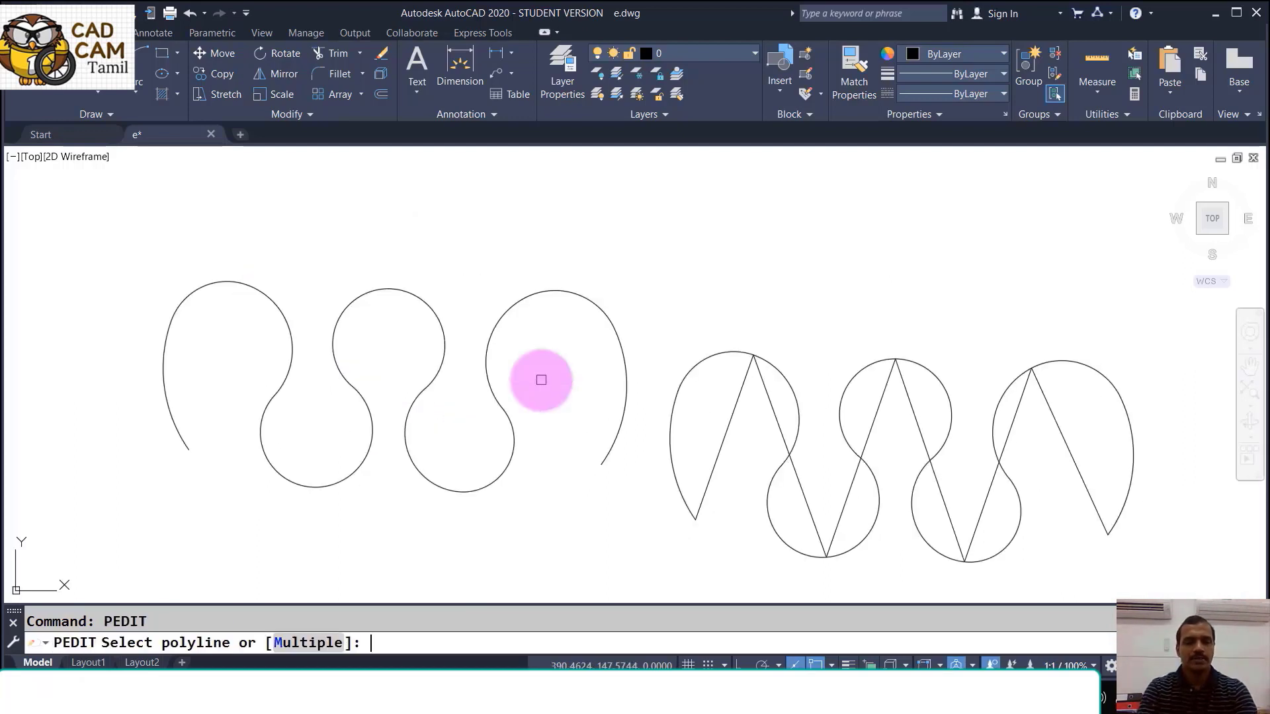
{"action": "left_click", "coordinate": [500, 406]}
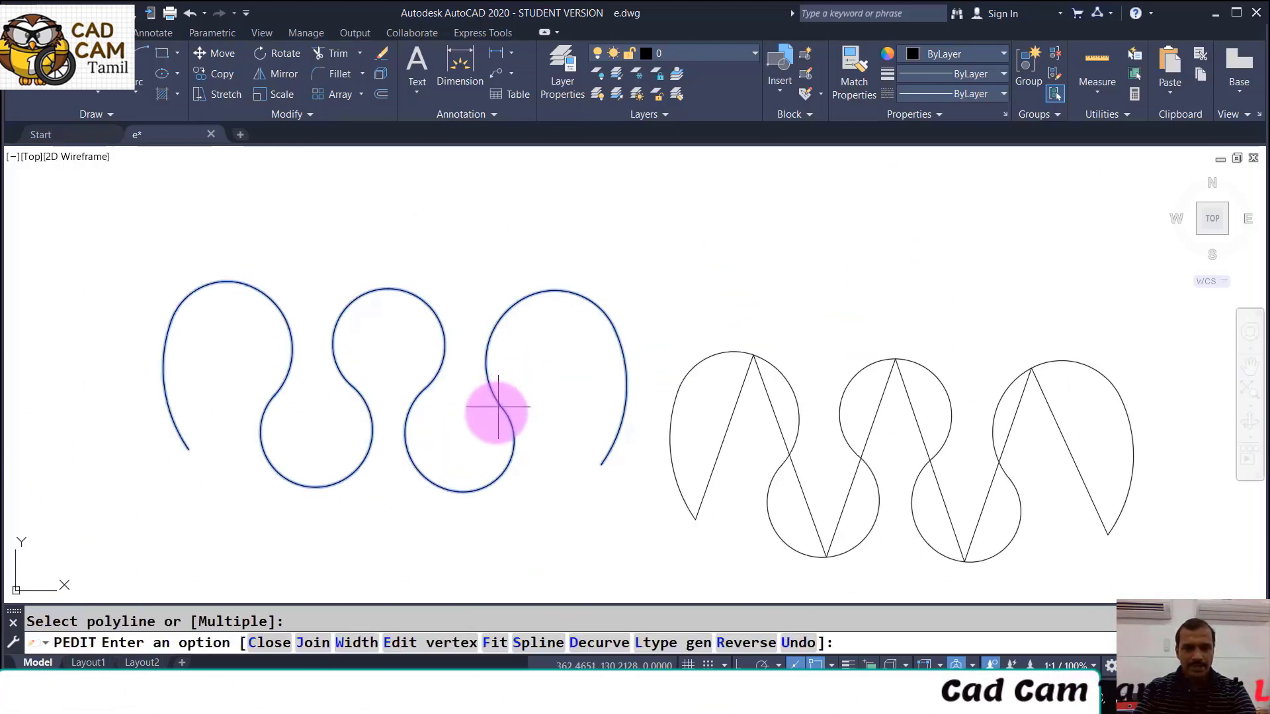
{"action": "left_click", "coordinate": [405, 644]}
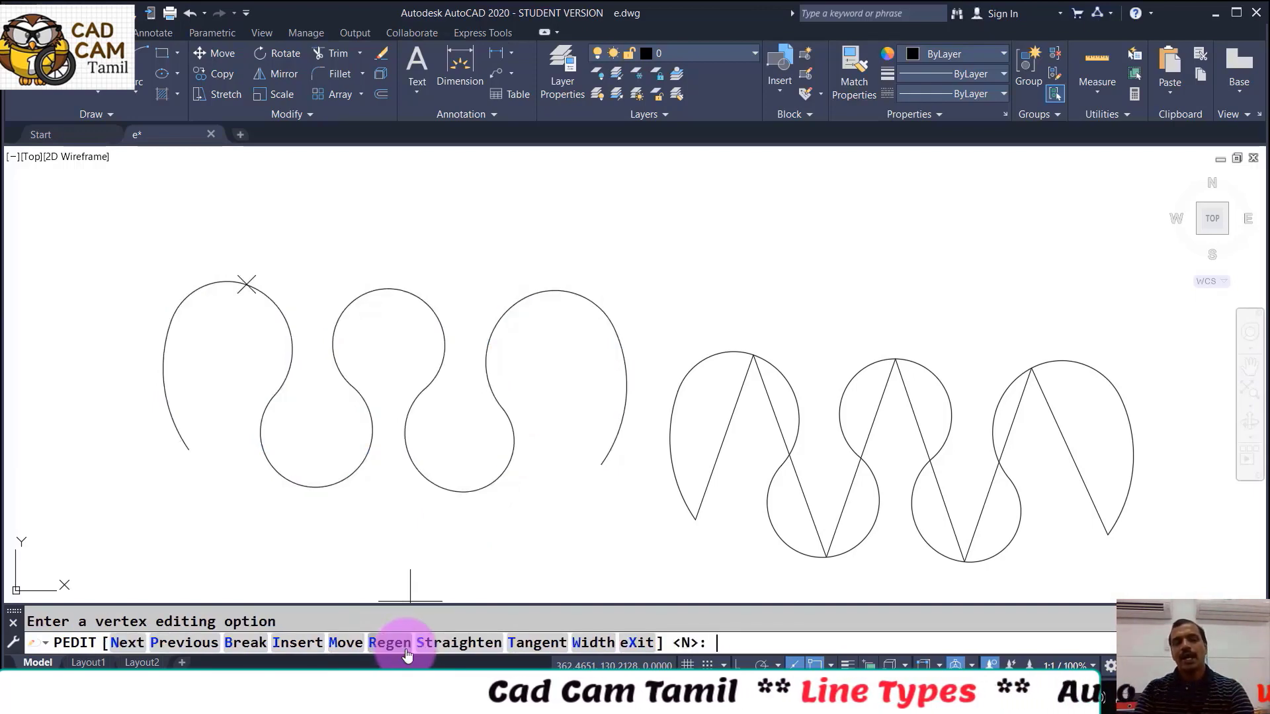
{"action": "left_click", "coordinate": [534, 645]}
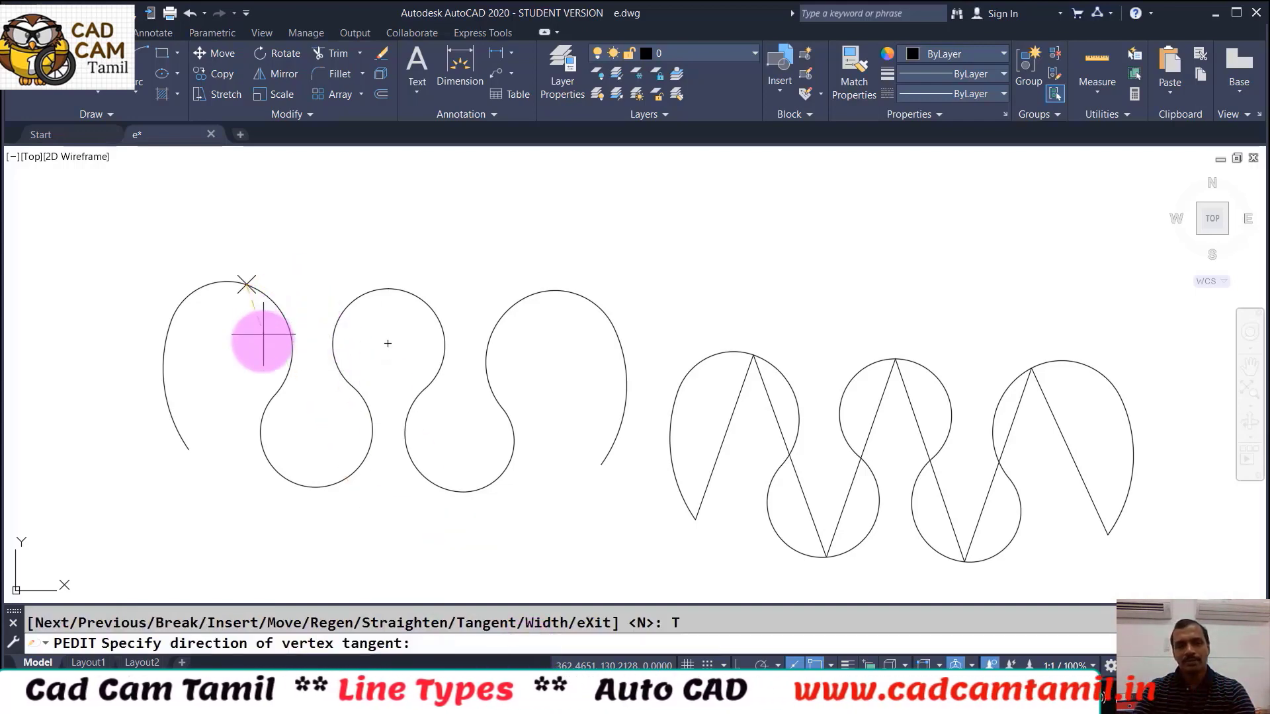
{"action": "left_click", "coordinate": [262, 341]}
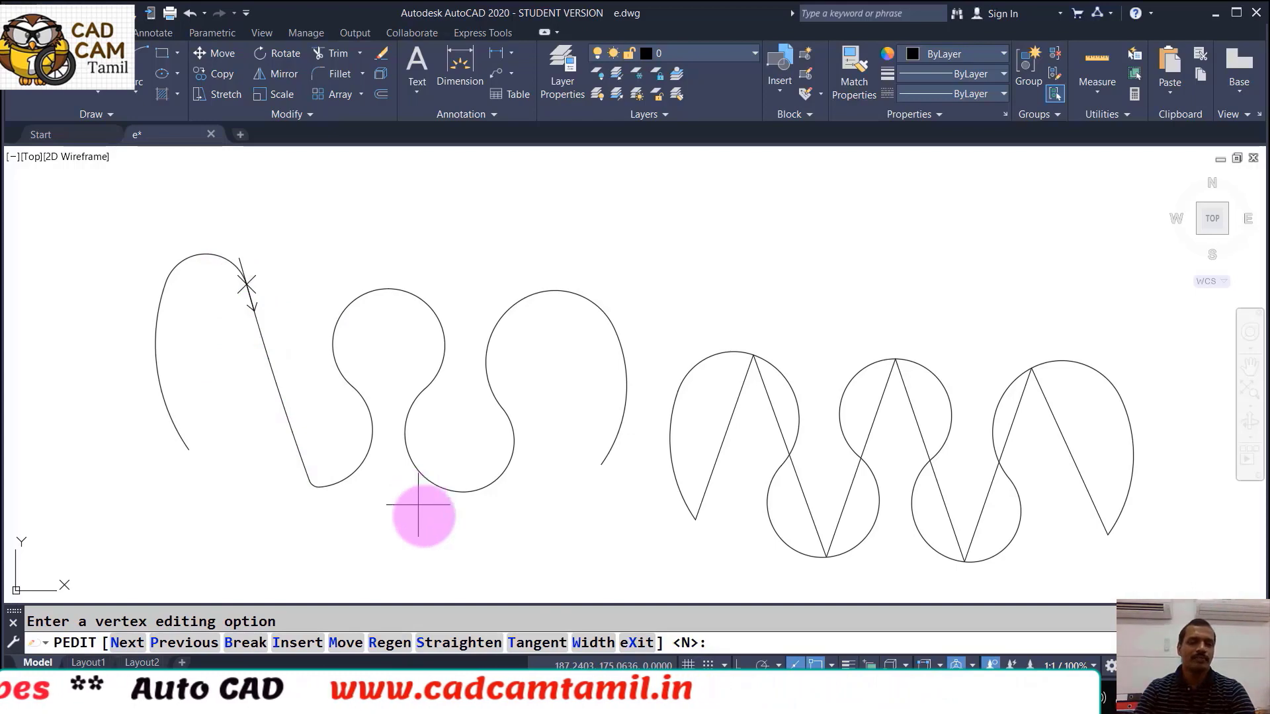
{"action": "type", "text": "n"}
{"action": "key", "text": "Return"}
{"action": "key", "text": "Return"}
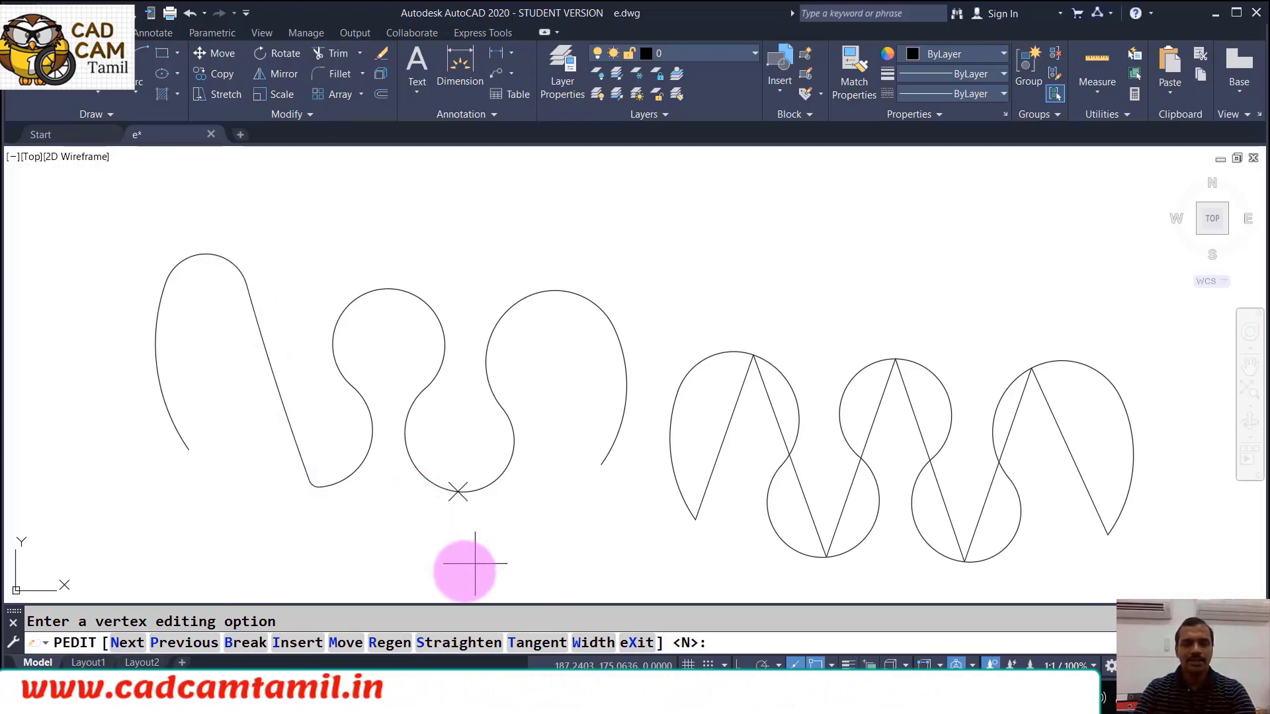
Set new tangent directions on the following vertex and exit vertex editing
{"action": "left_click", "coordinate": [522, 643]}
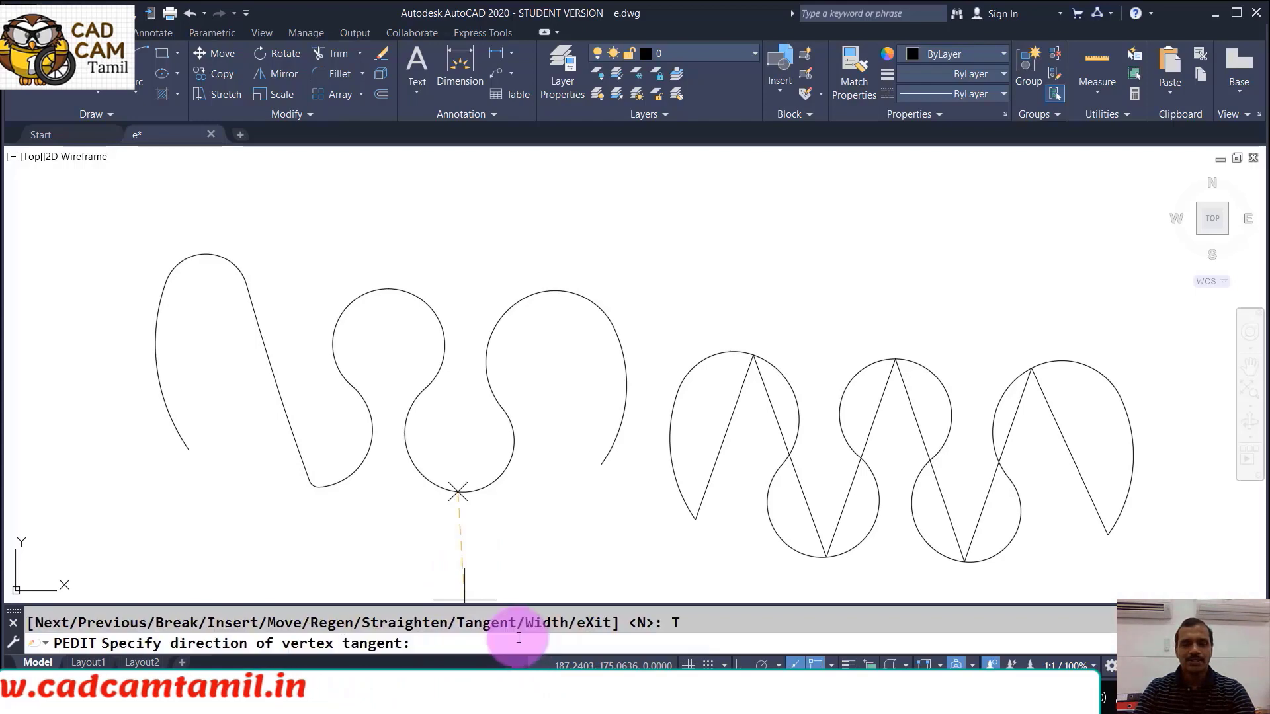
{"action": "left_click", "coordinate": [525, 490]}
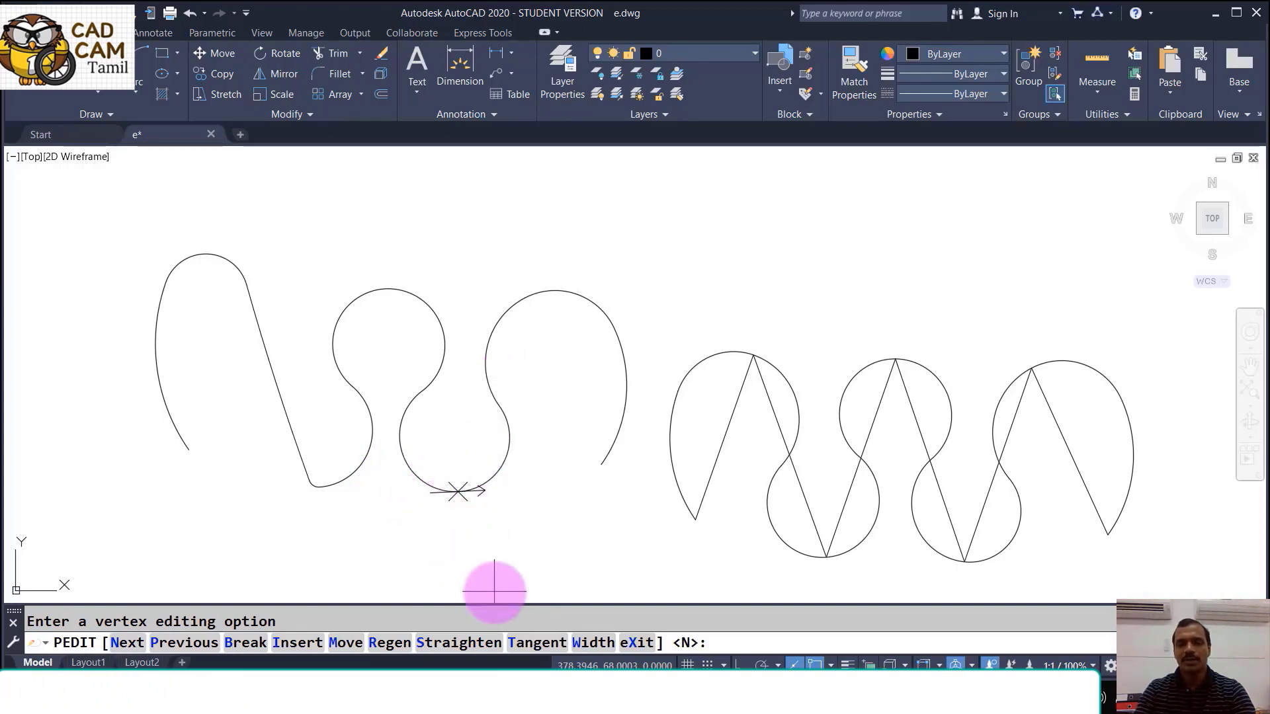
{"action": "left_click", "coordinate": [527, 645]}
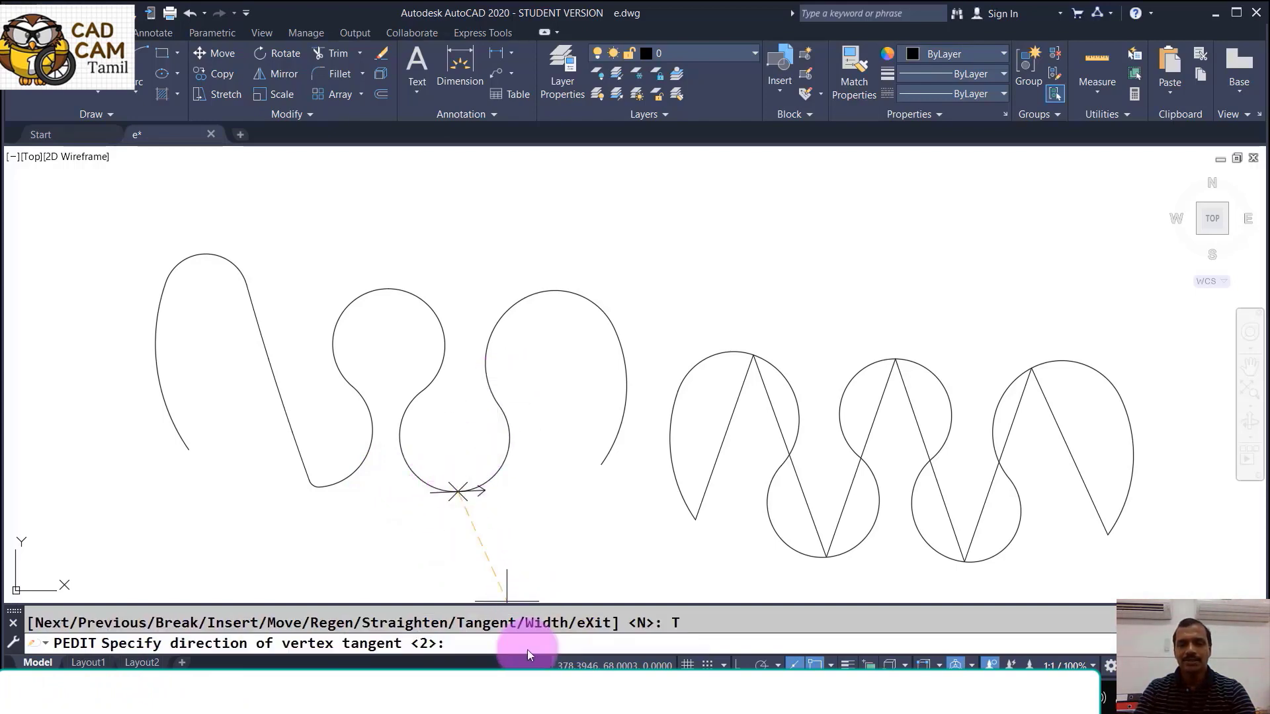
{"action": "left_click", "coordinate": [390, 498]}
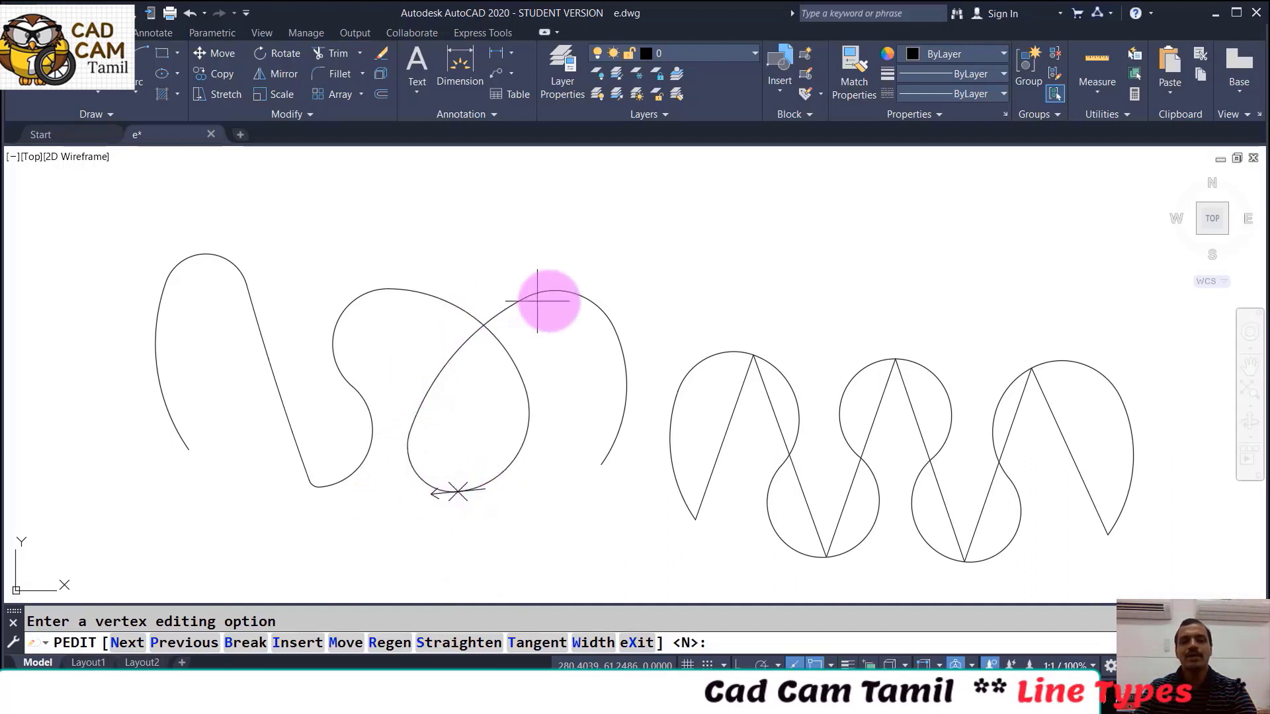
{"action": "key", "text": "Return"}
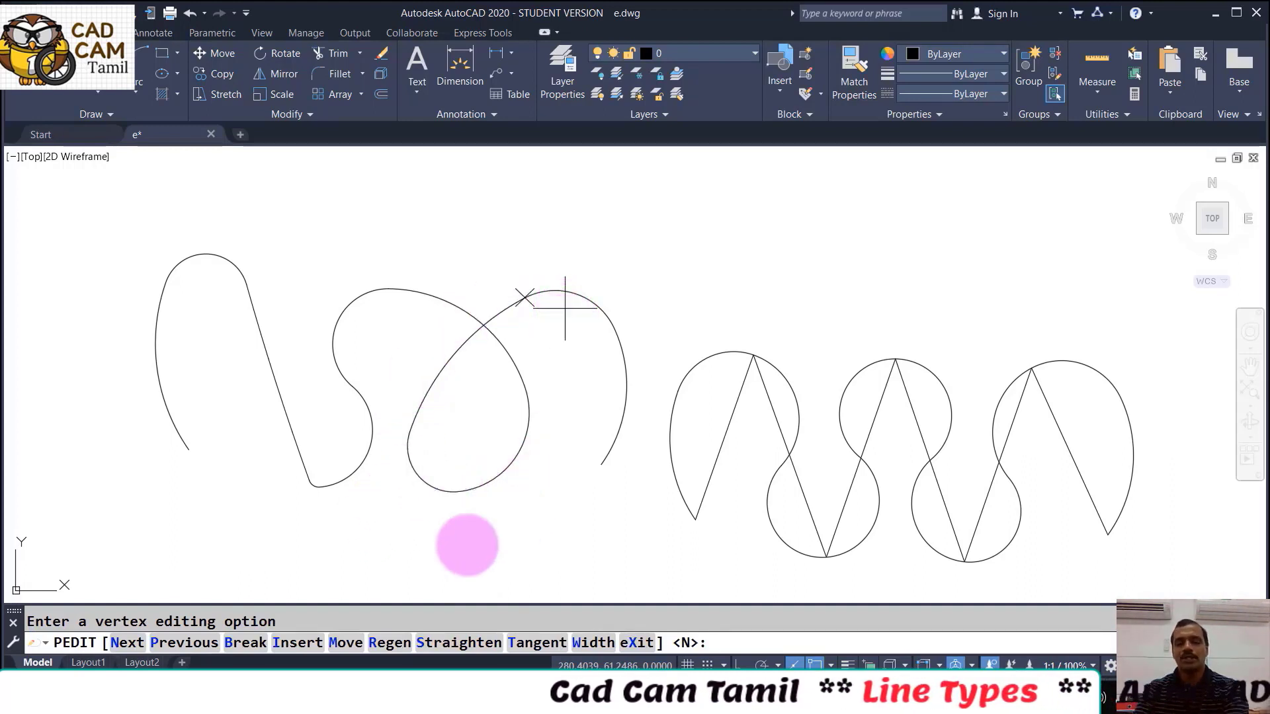
{"action": "key", "text": "Return"}
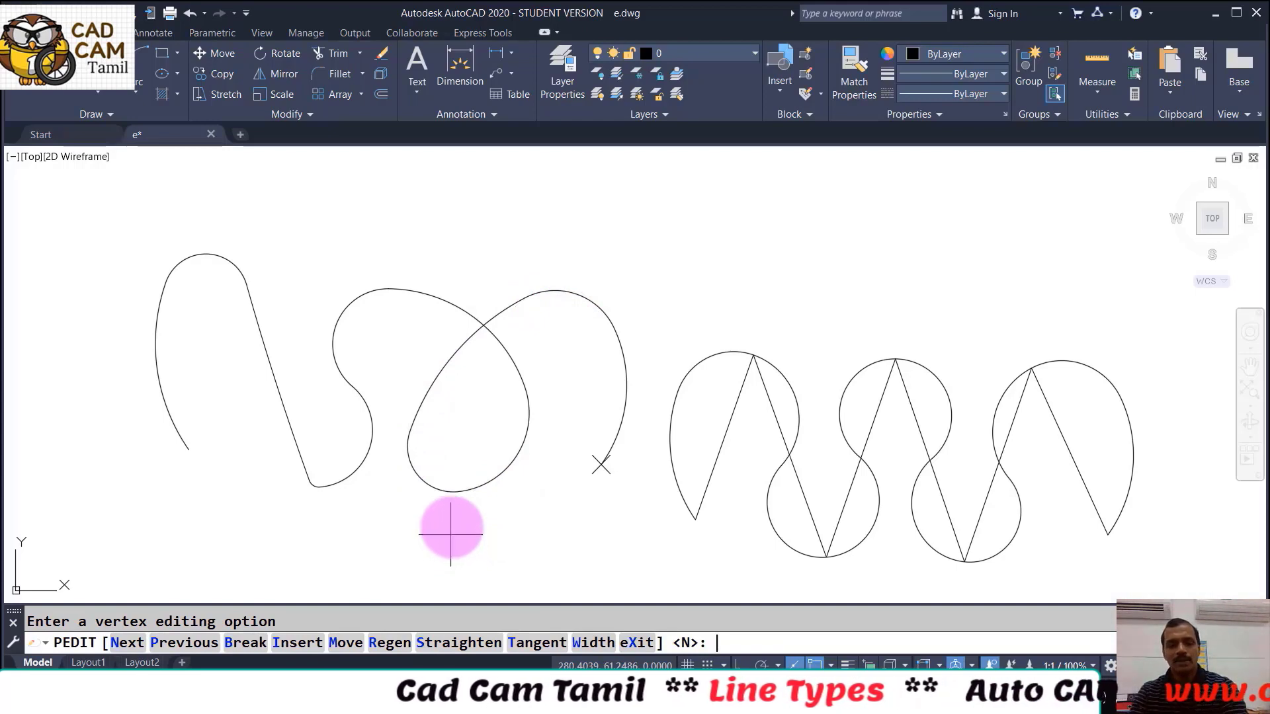
{"action": "type", "text": "x"}
{"action": "key", "text": "Return"}
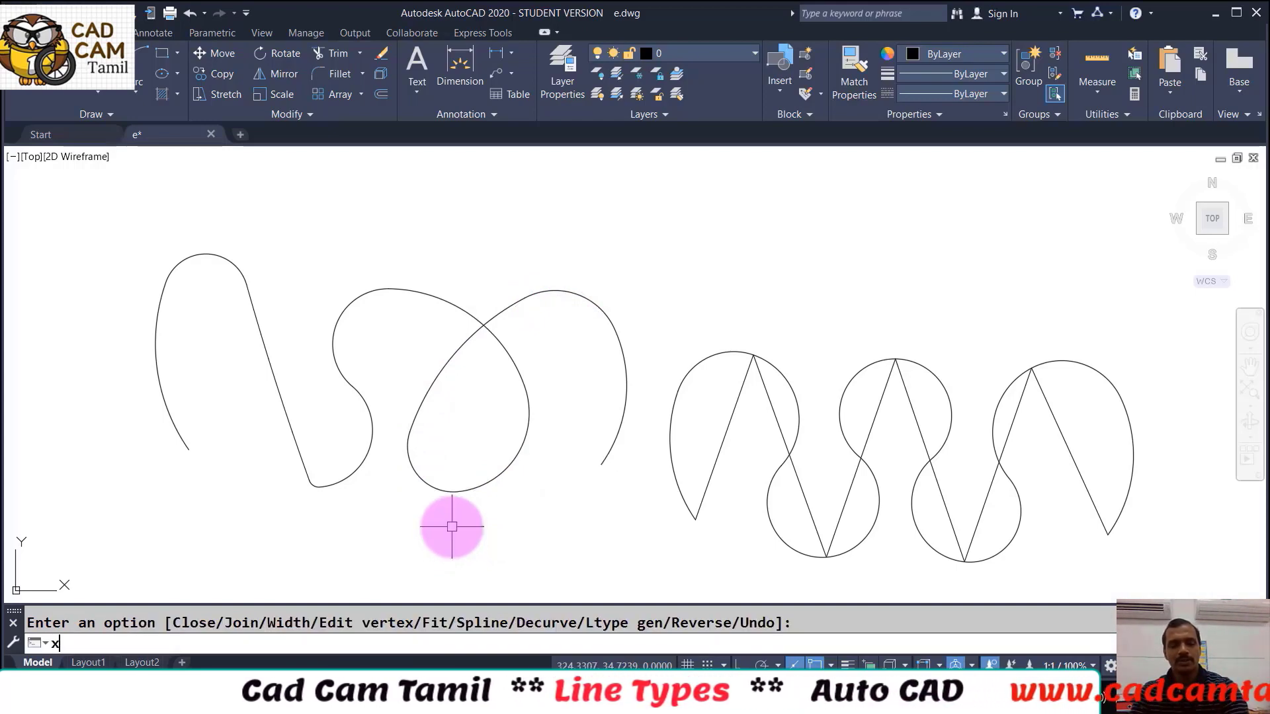
Copy the right zigzag from its endpoint onto the left-hand curves
{"action": "key", "text": "Return"}
{"action": "type", "text": "co"}
{"action": "key", "text": "Return"}
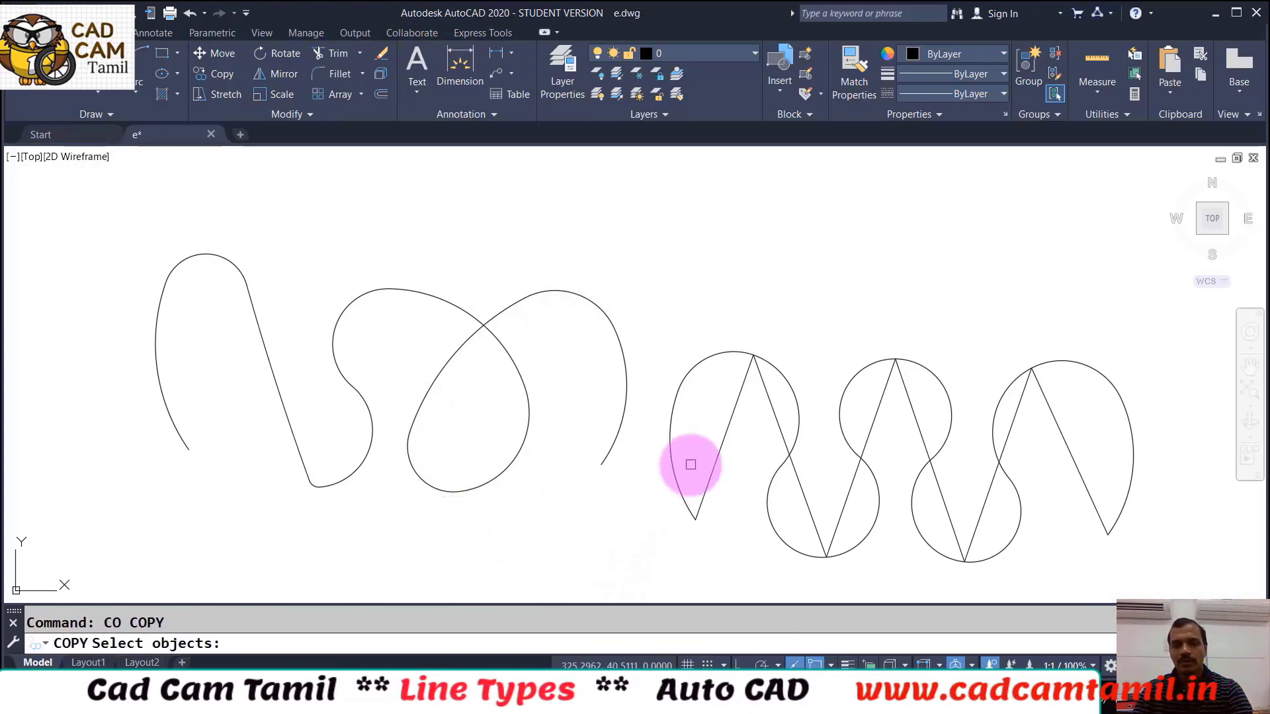
{"action": "left_click", "coordinate": [712, 462]}
{"action": "key", "text": "Return"}
{"action": "left_click", "coordinate": [695, 519]}
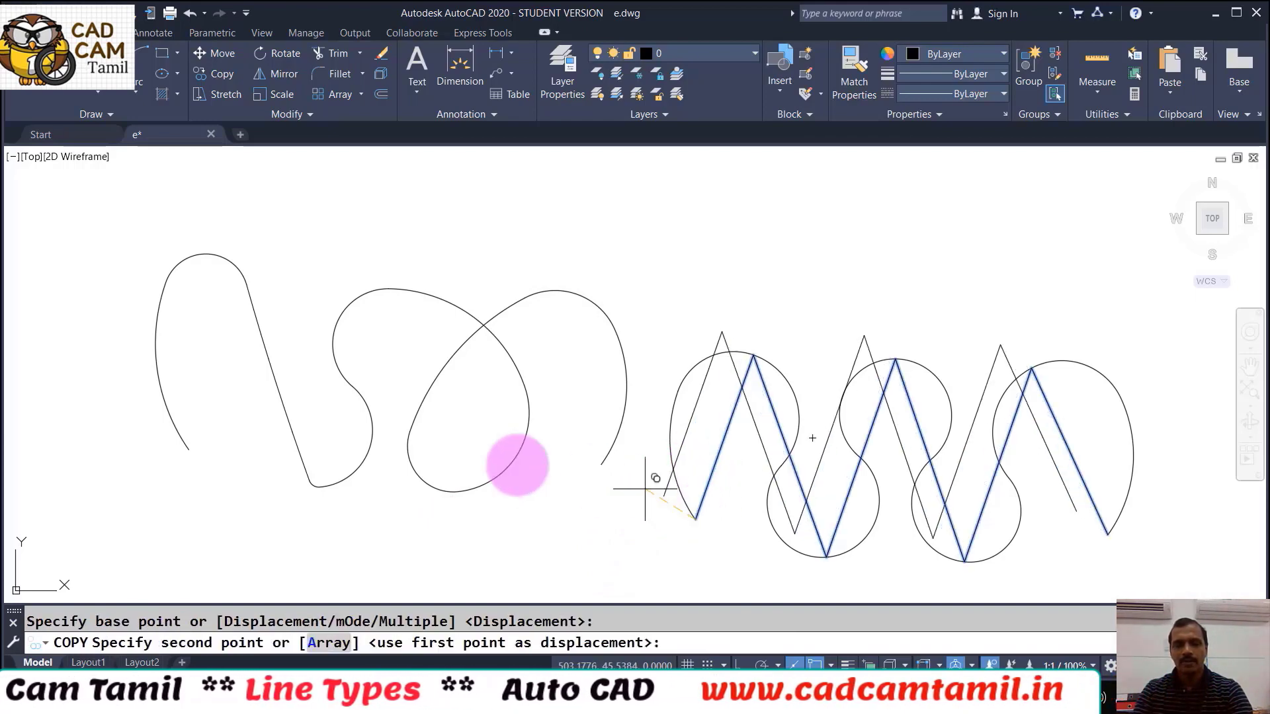
{"action": "left_click", "coordinate": [190, 450]}
{"action": "key", "text": "Escape"}
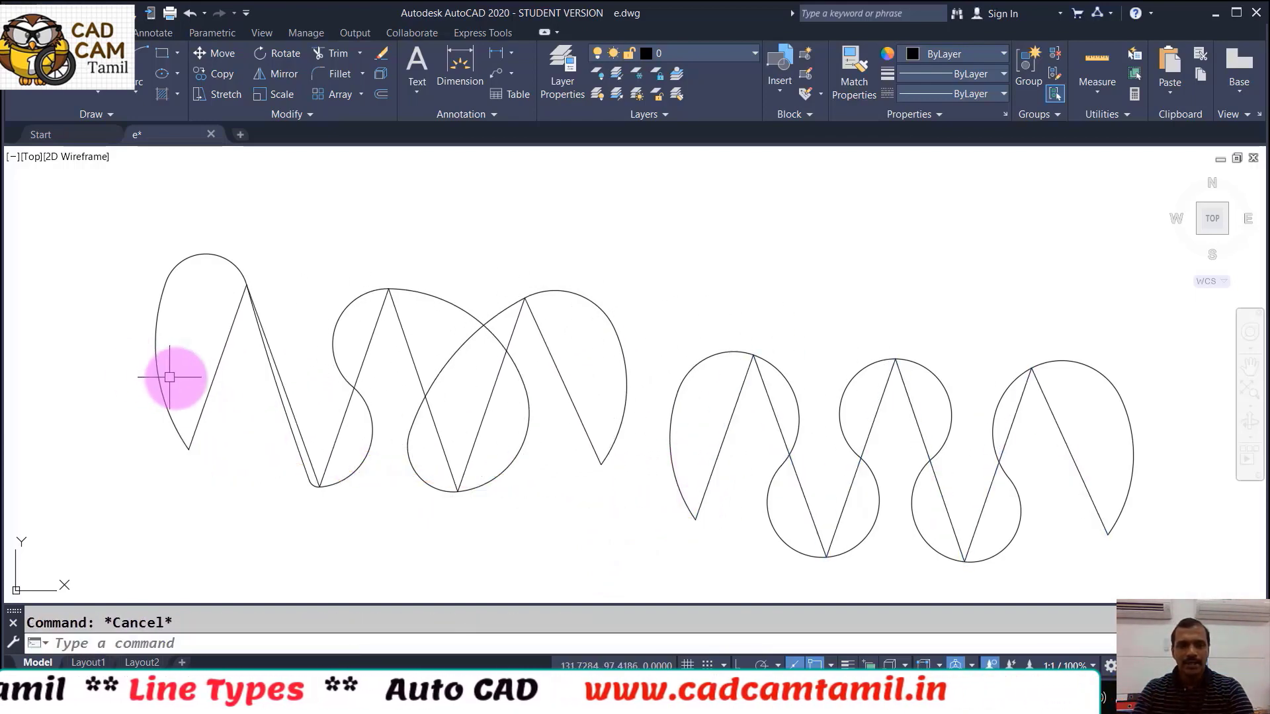
{"action": "left_click", "coordinate": [209, 387]}
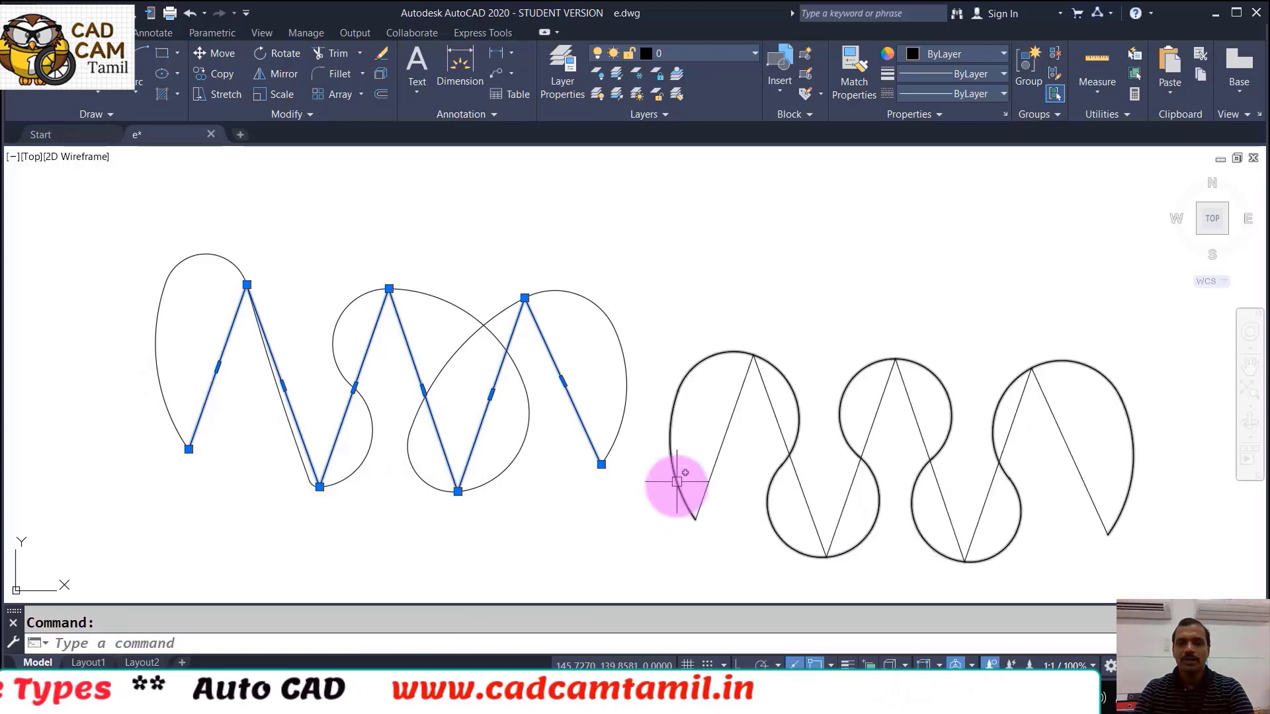
{"action": "key", "text": "Escape"}
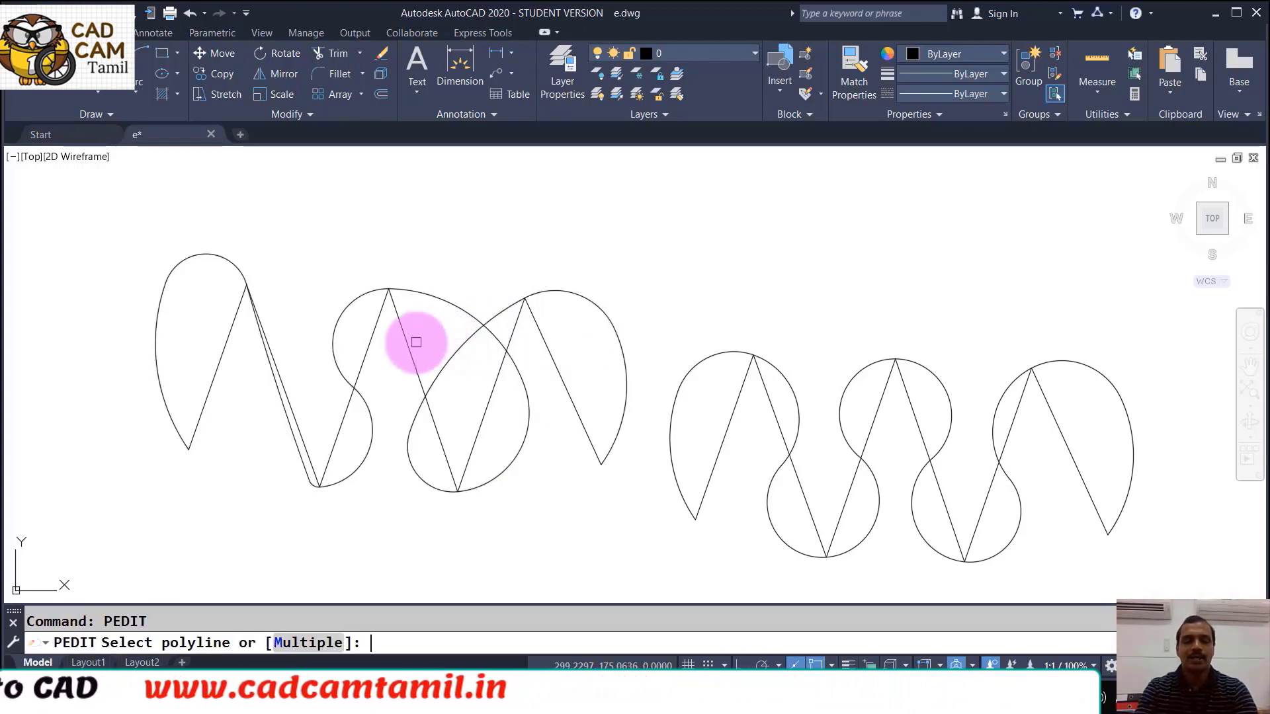
Inspect the left curve's vertices without changing them, then restart PEDIT
{"action": "left_click", "coordinate": [426, 308]}
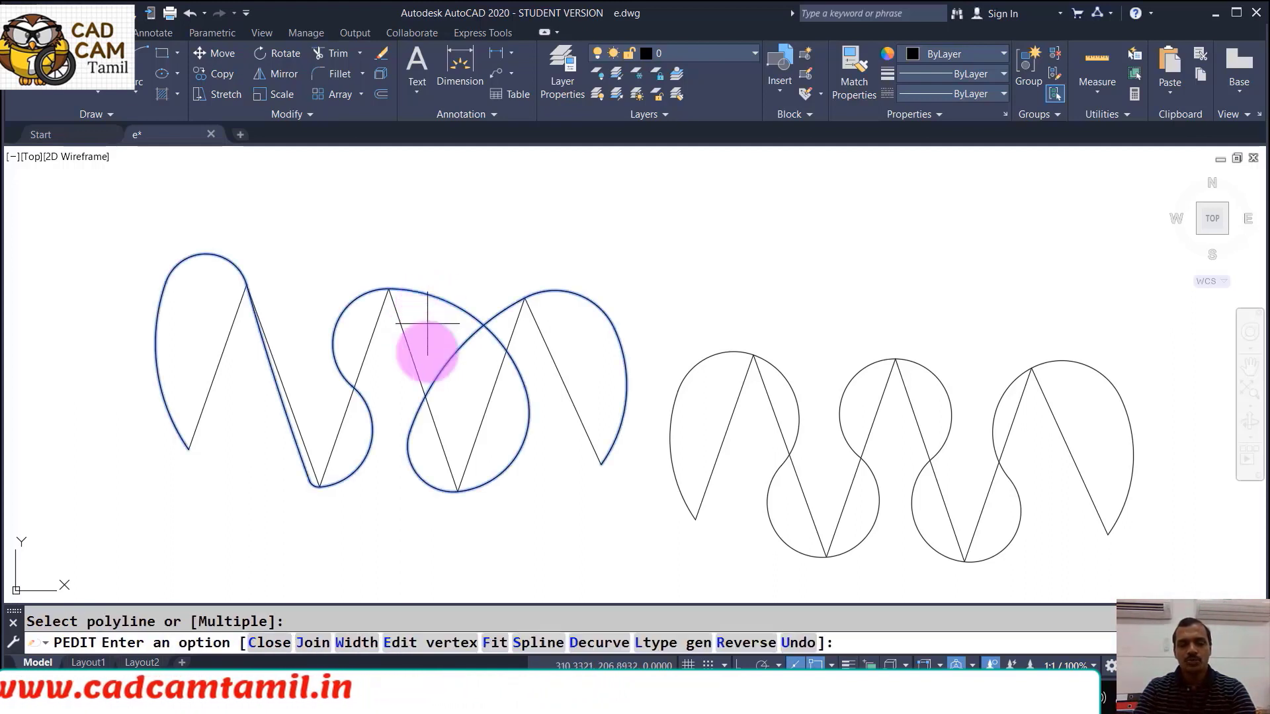
{"action": "left_click", "coordinate": [453, 646]}
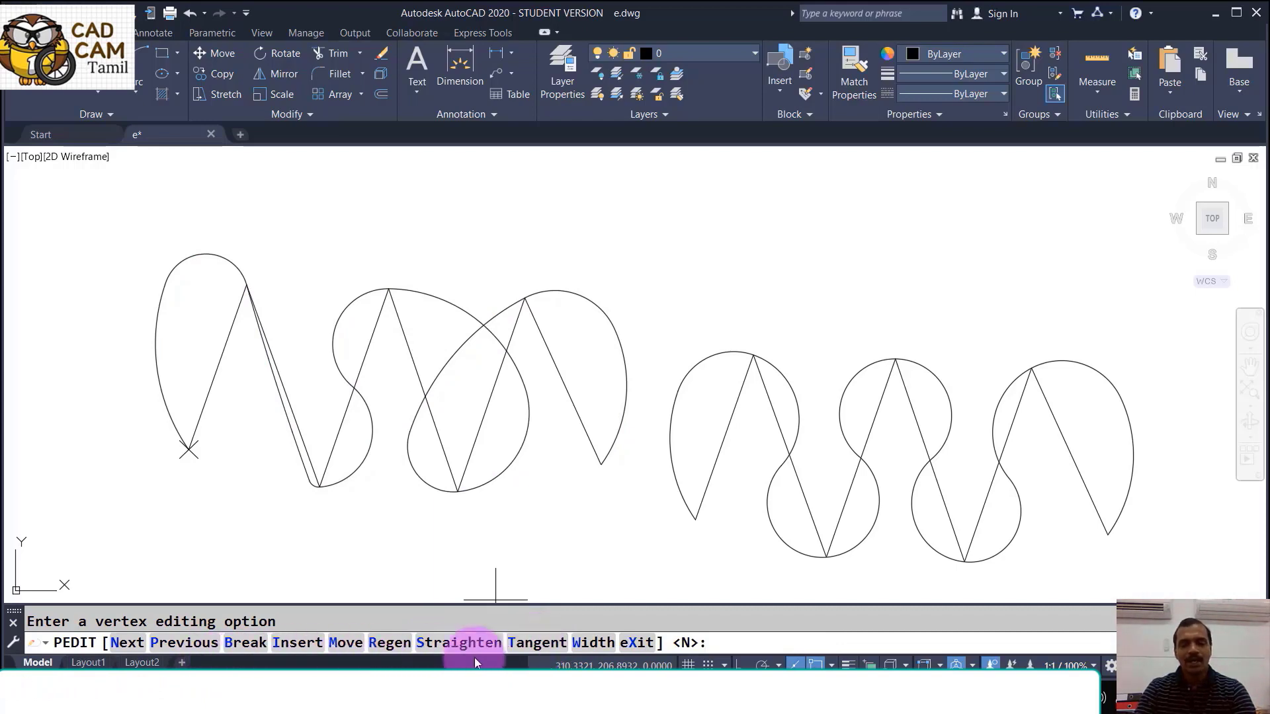
{"action": "key", "text": "Return"}
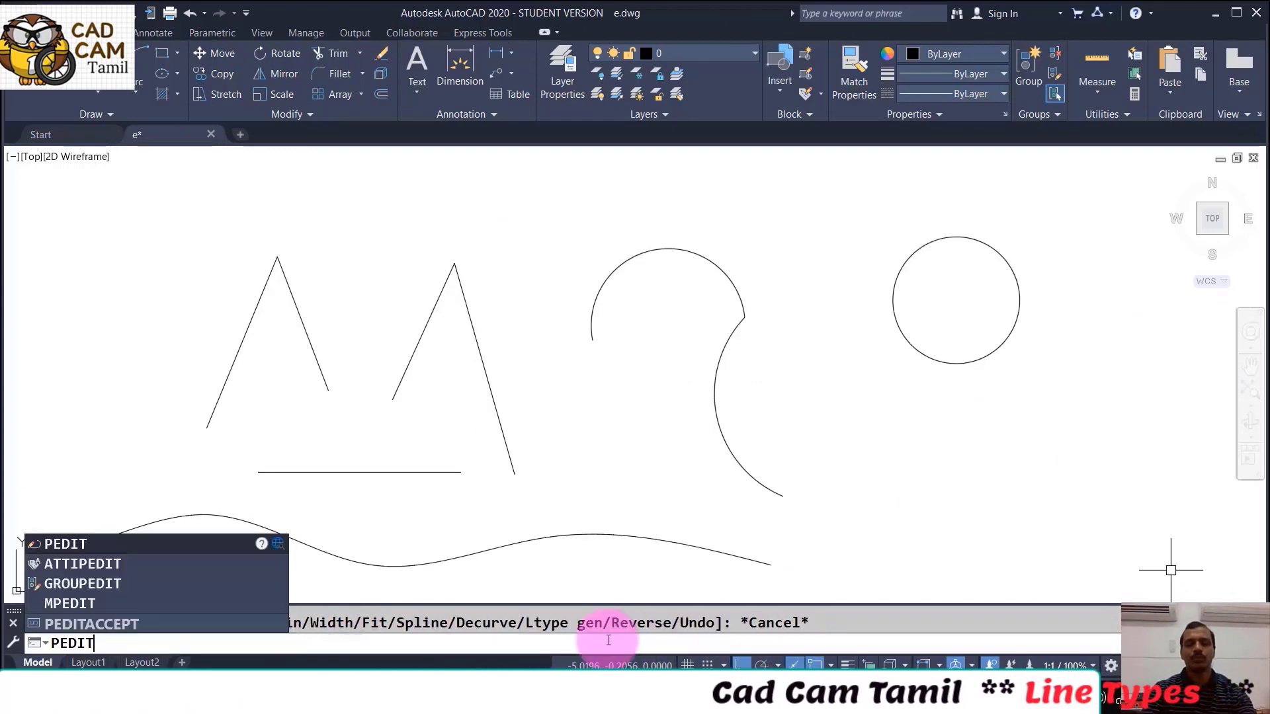
{"action": "key", "text": "Return"}
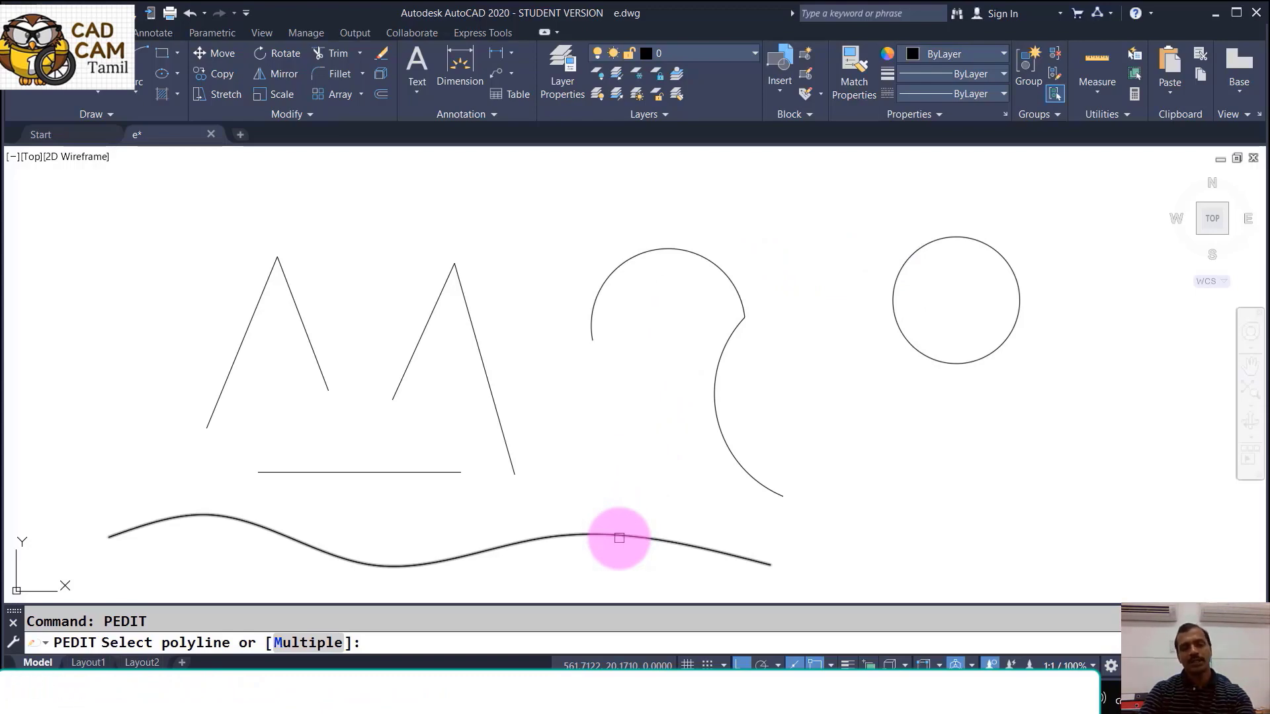
{"action": "key", "text": "Escape"}
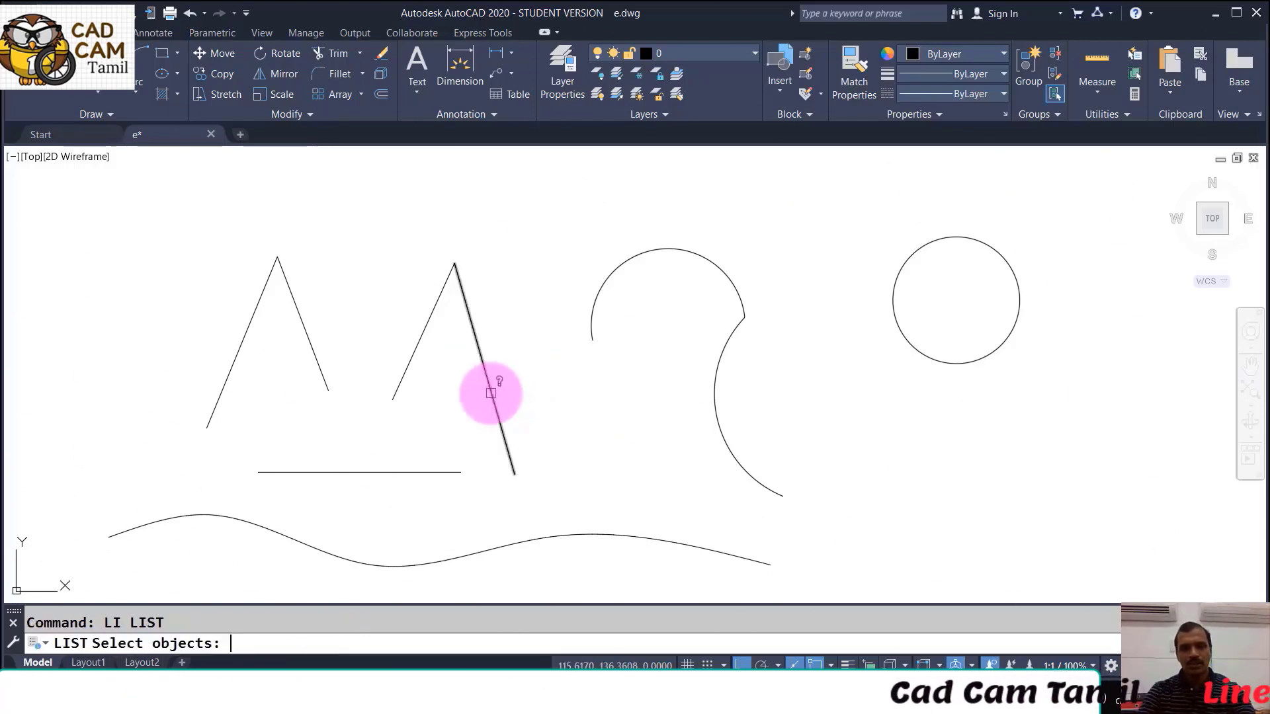
{"action": "key", "text": "Return"}
{"action": "left_click_drag", "start_coordinate": [524, 357], "coordinate": [595, 363]}
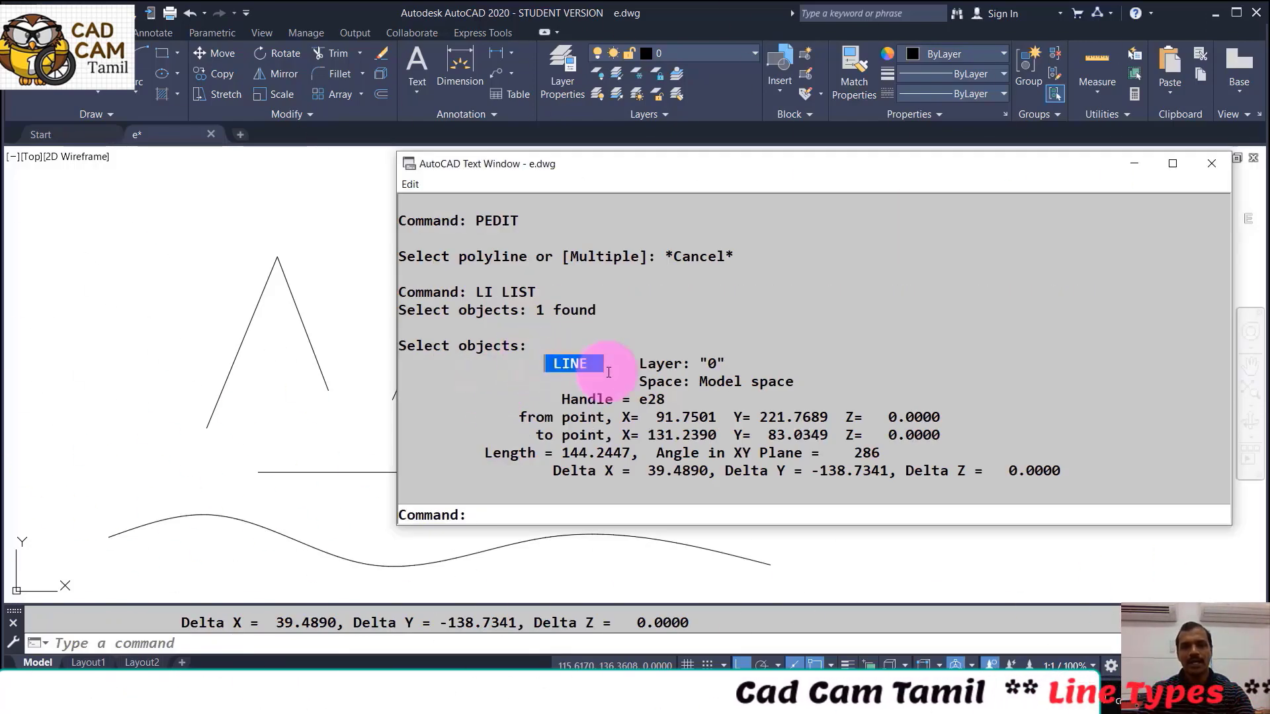
{"action": "key", "text": "F2"}
{"action": "key", "text": "Return"}
{"action": "left_click", "coordinate": [617, 264]}
{"action": "key", "text": "Return"}
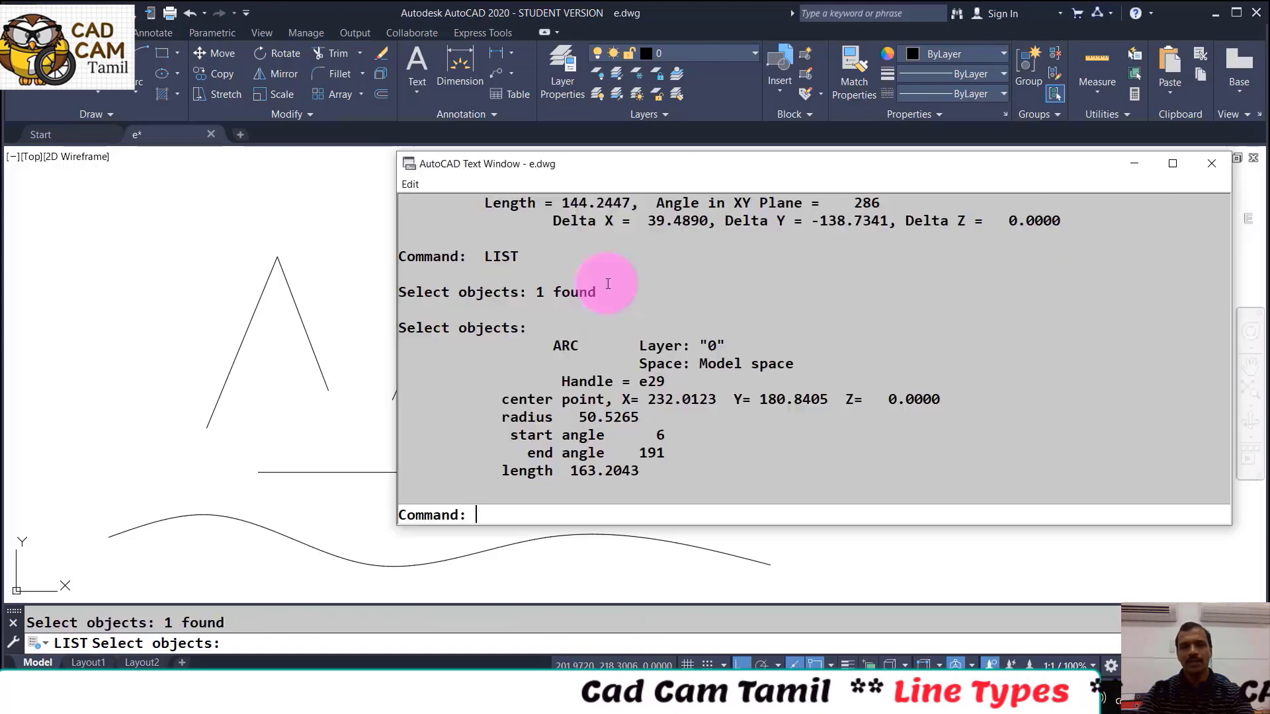
{"action": "left_click_drag", "start_coordinate": [533, 344], "coordinate": [582, 345]}
{"action": "key", "text": "F2"}
{"action": "key", "text": "Return"}
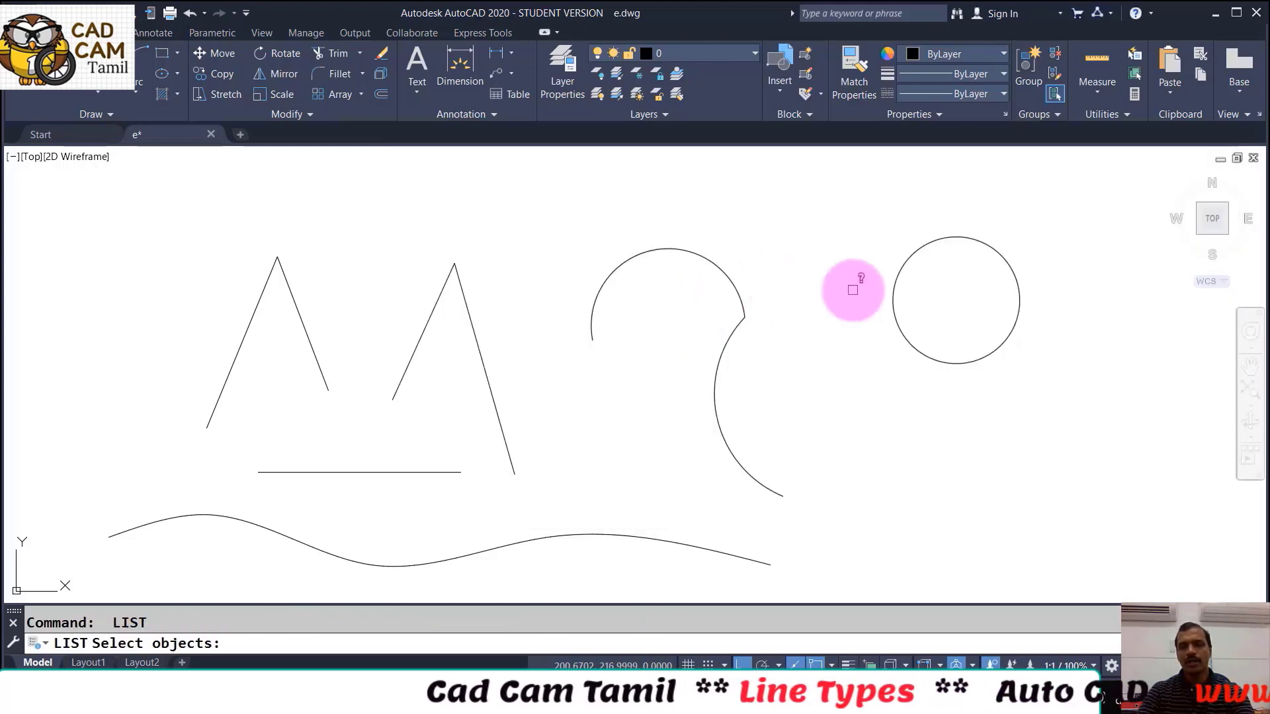
{"action": "left_click", "coordinate": [889, 283]}
{"action": "key", "text": "Return"}
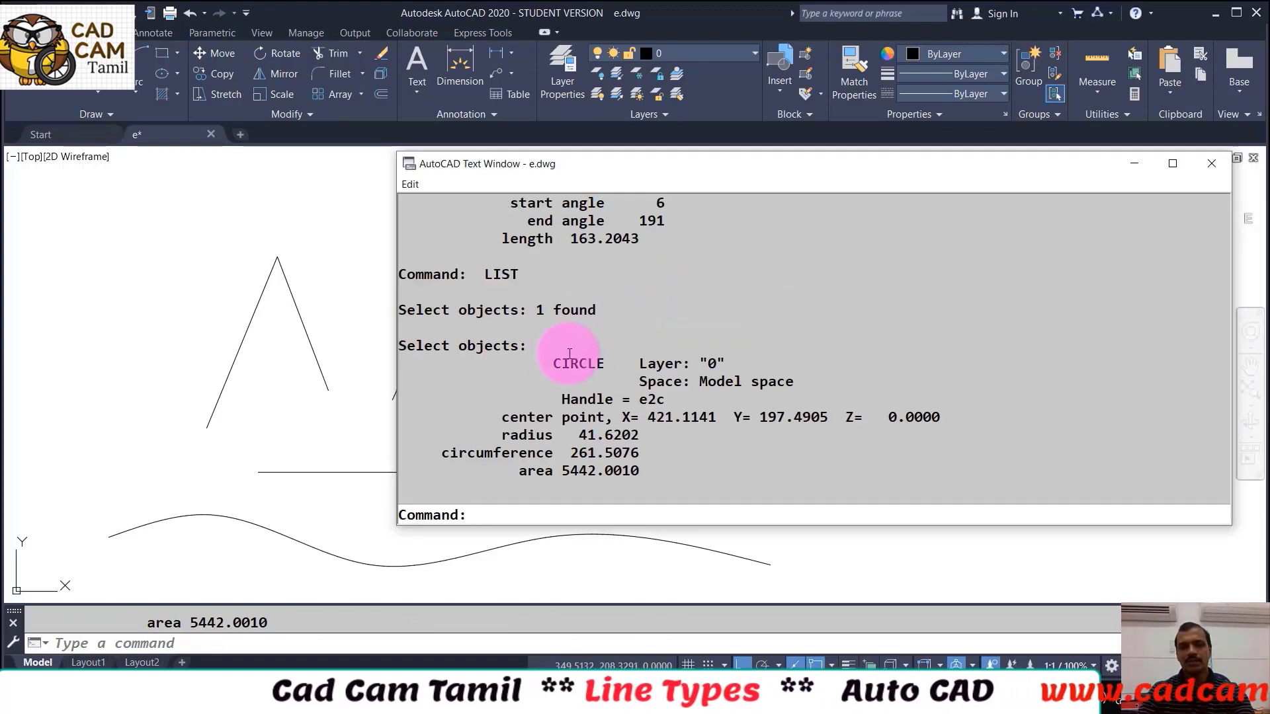
{"action": "left_click_drag", "start_coordinate": [554, 363], "coordinate": [585, 368]}
{"action": "key", "text": "F2"}
{"action": "key", "text": "Return"}
{"action": "left_click", "coordinate": [567, 529]}
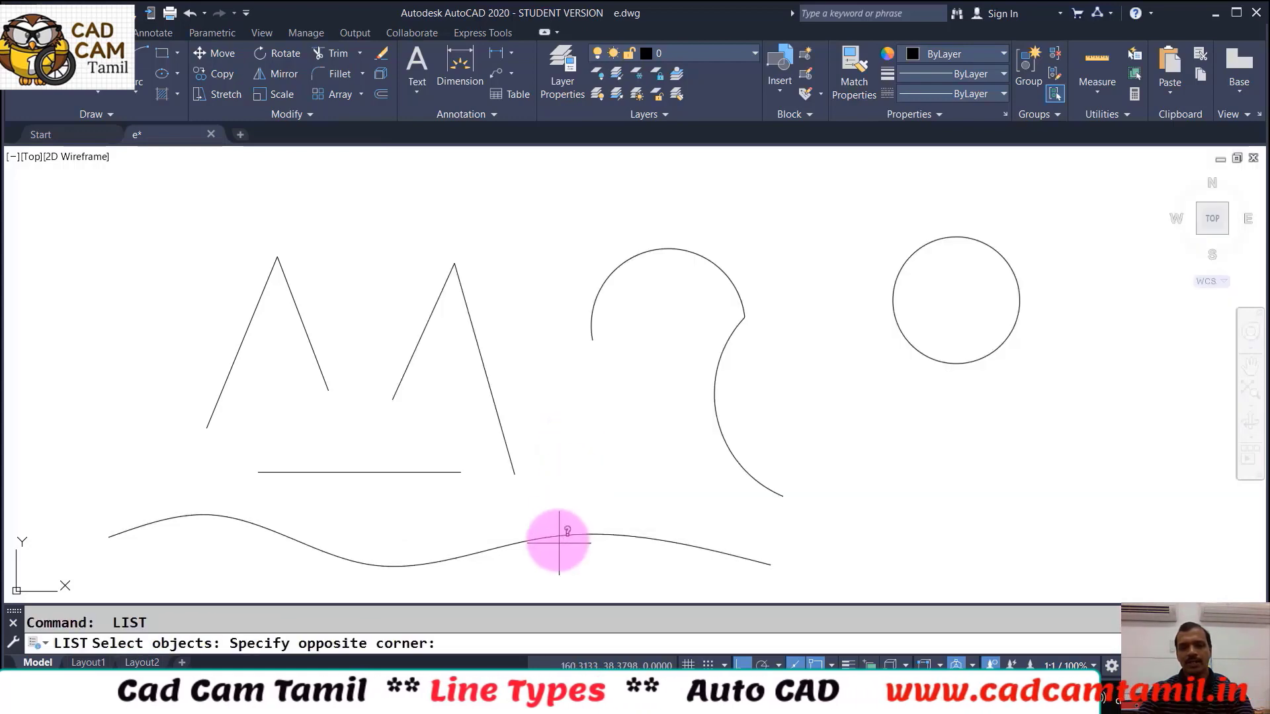
{"action": "left_click", "coordinate": [547, 526]}
{"action": "key", "text": "Return"}
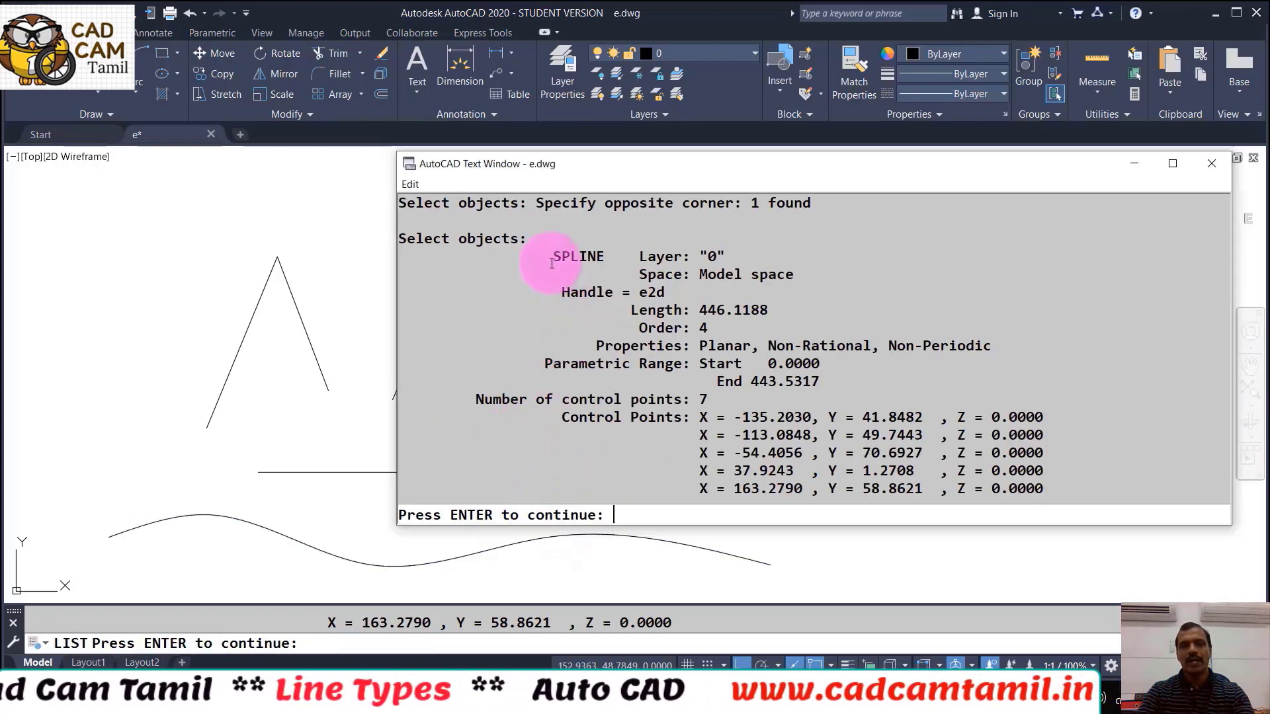
{"action": "left_click_drag", "start_coordinate": [554, 257], "coordinate": [610, 260]}
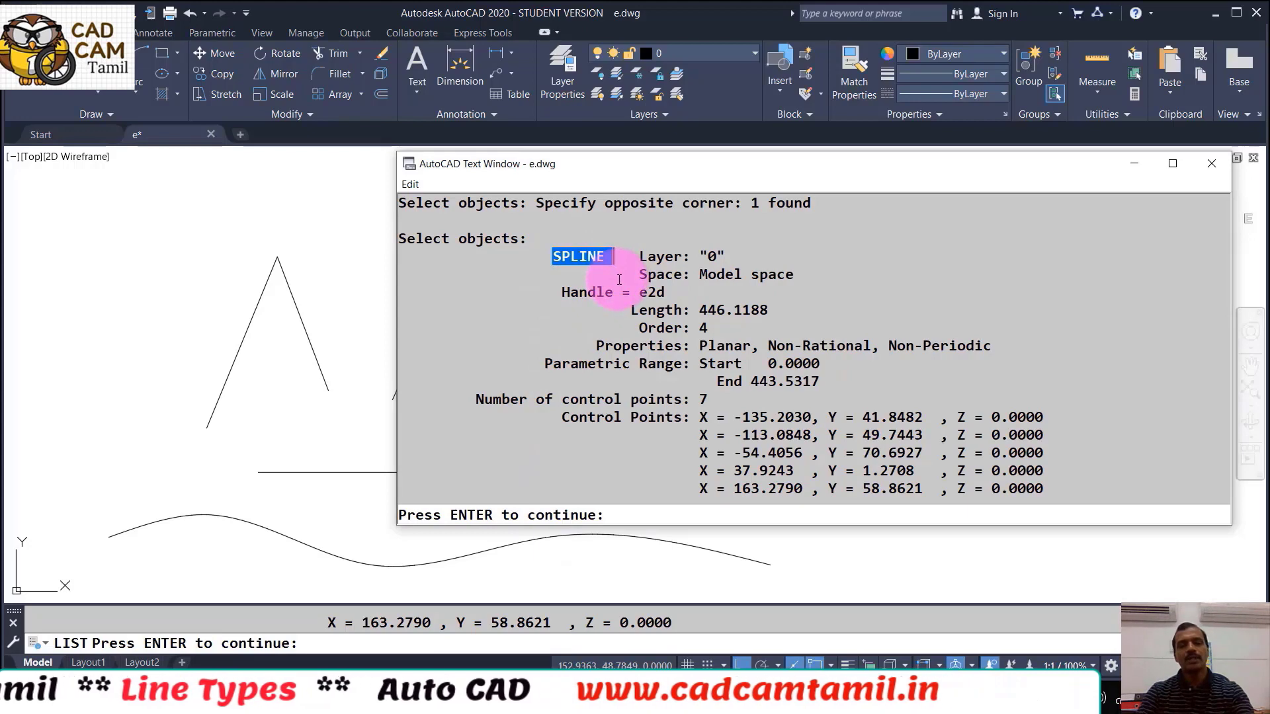
{"action": "key", "text": "Return"}
{"action": "key", "text": "F2"}
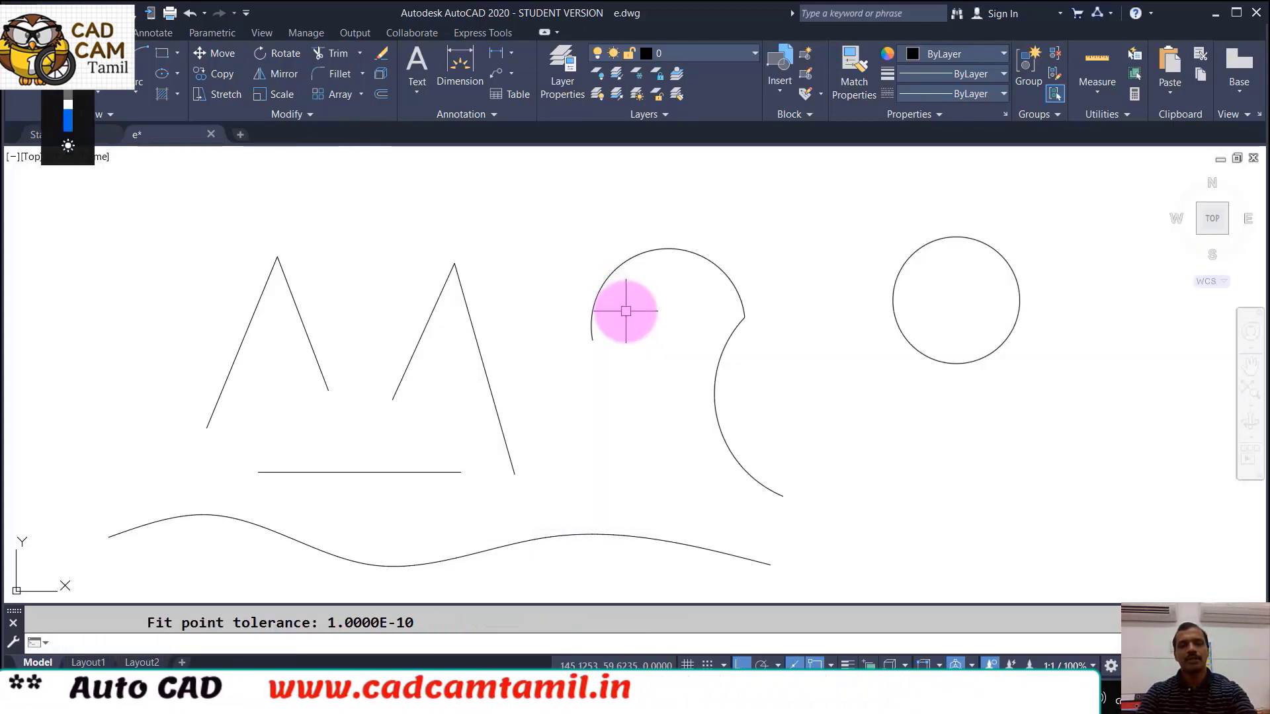
{"action": "key", "text": "Escape"}
{"action": "type", "text": "pedit"}
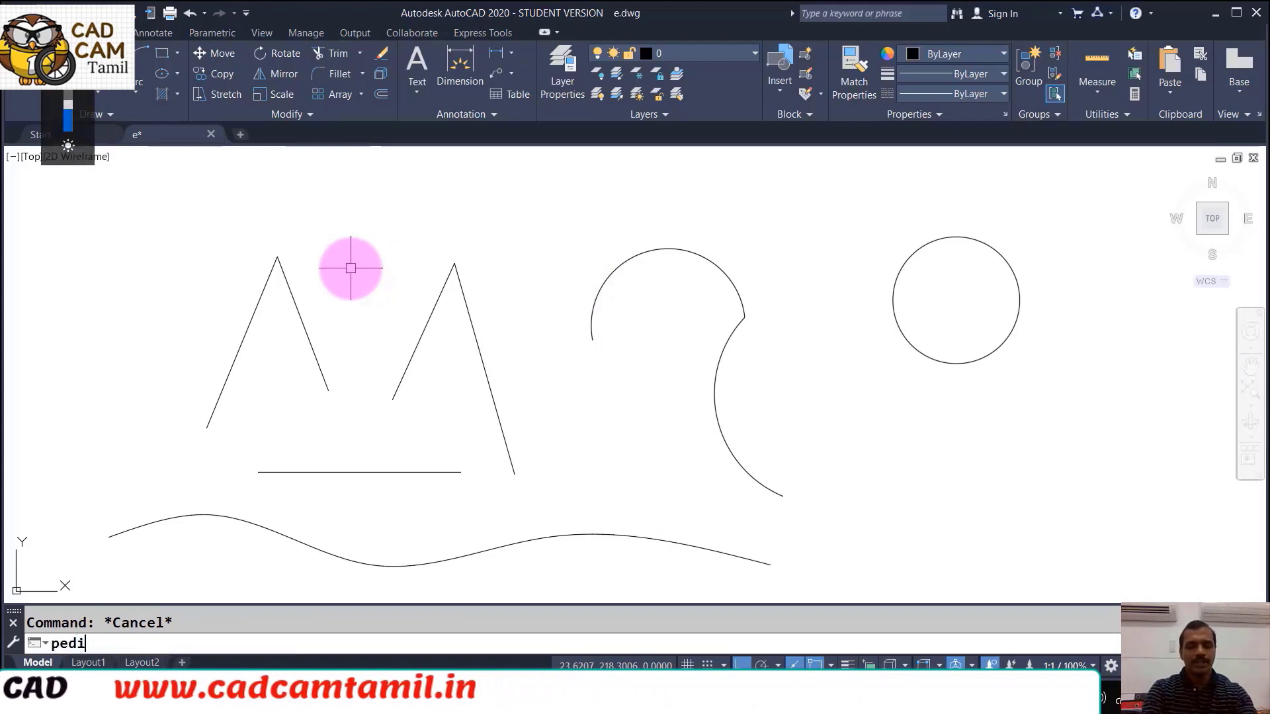
Use PEDIT Multiple to convert the right leg, upper arc and spline to polylines at precision 10
{"action": "key", "text": "Return"}
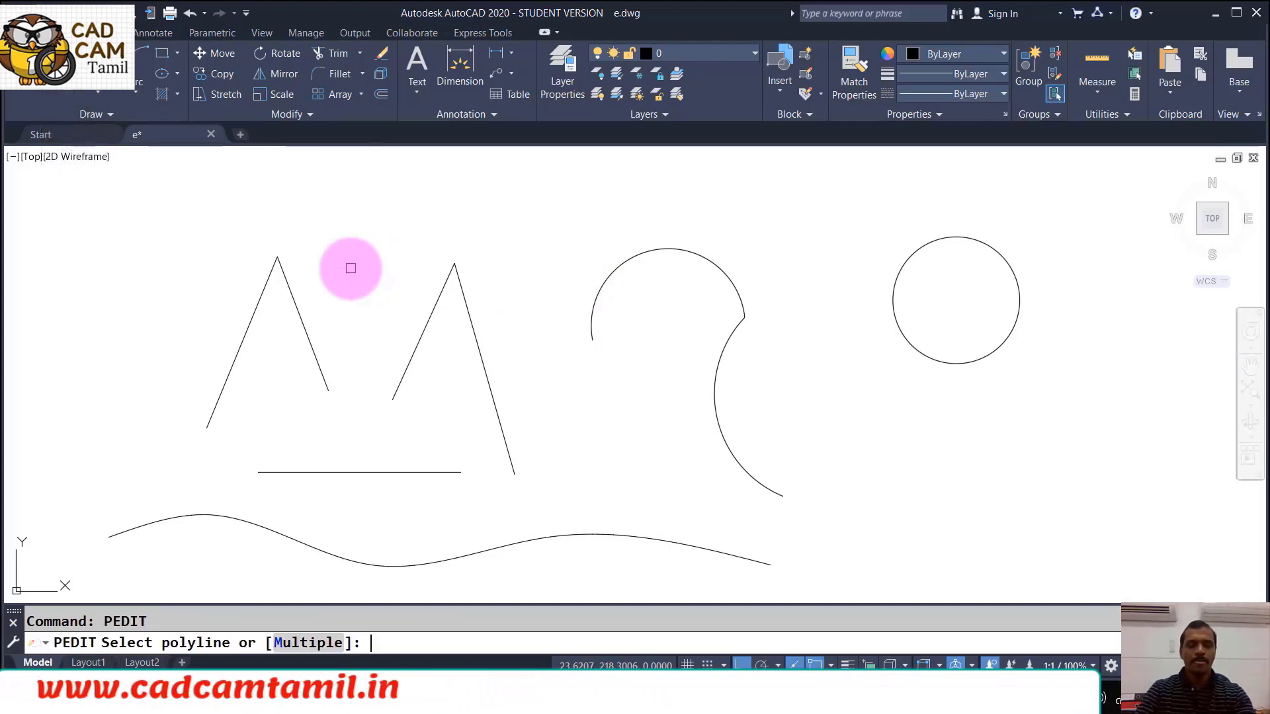
{"action": "left_click", "coordinate": [311, 642]}
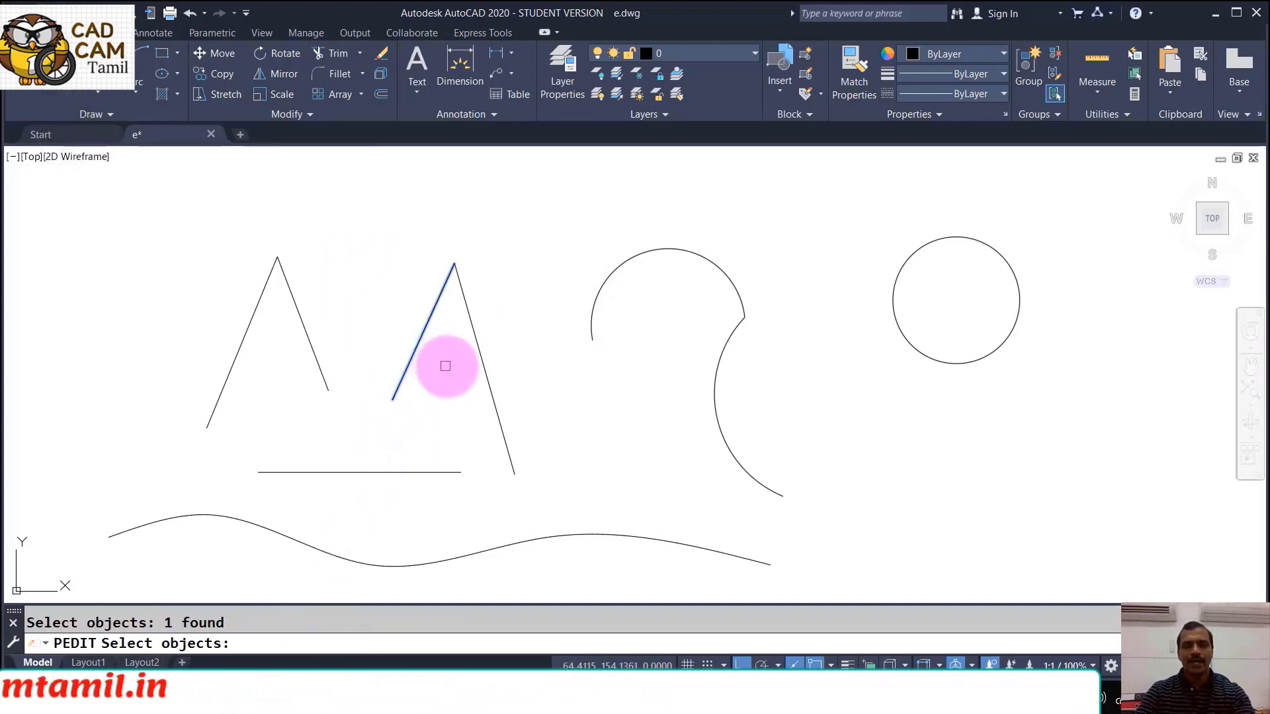
{"action": "left_click", "coordinate": [480, 366]}
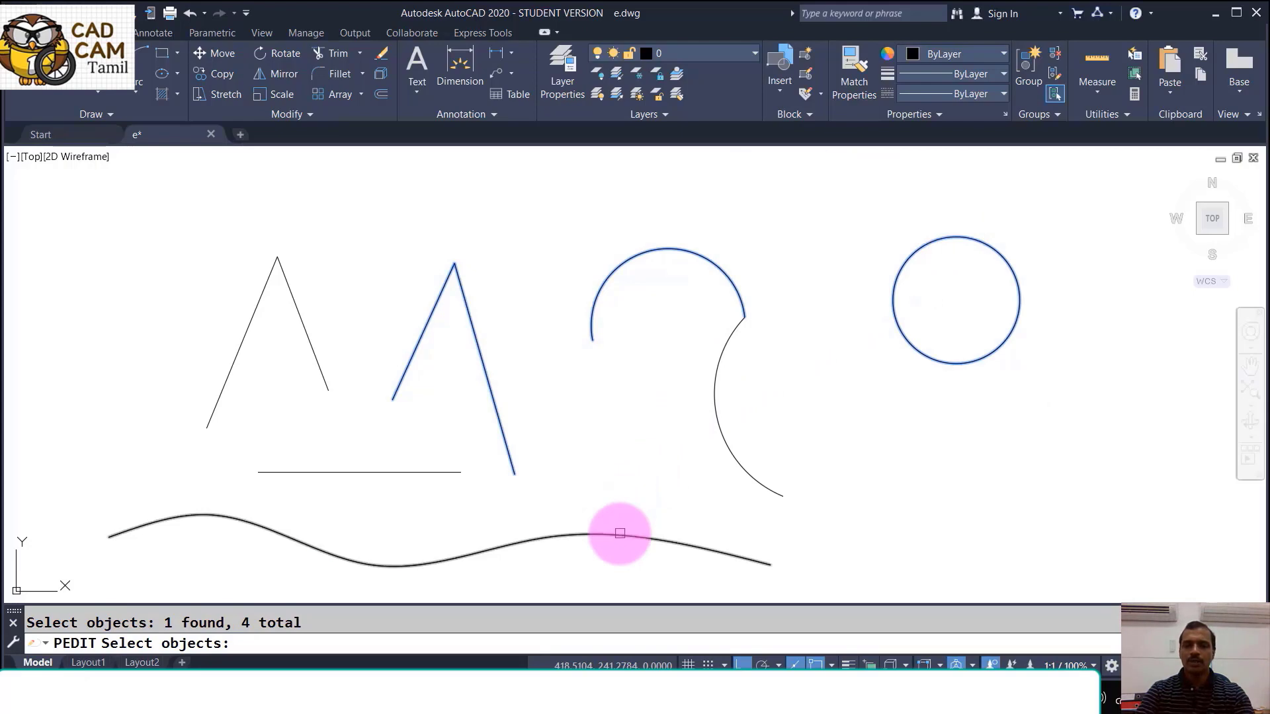
{"action": "key", "text": "Return"}
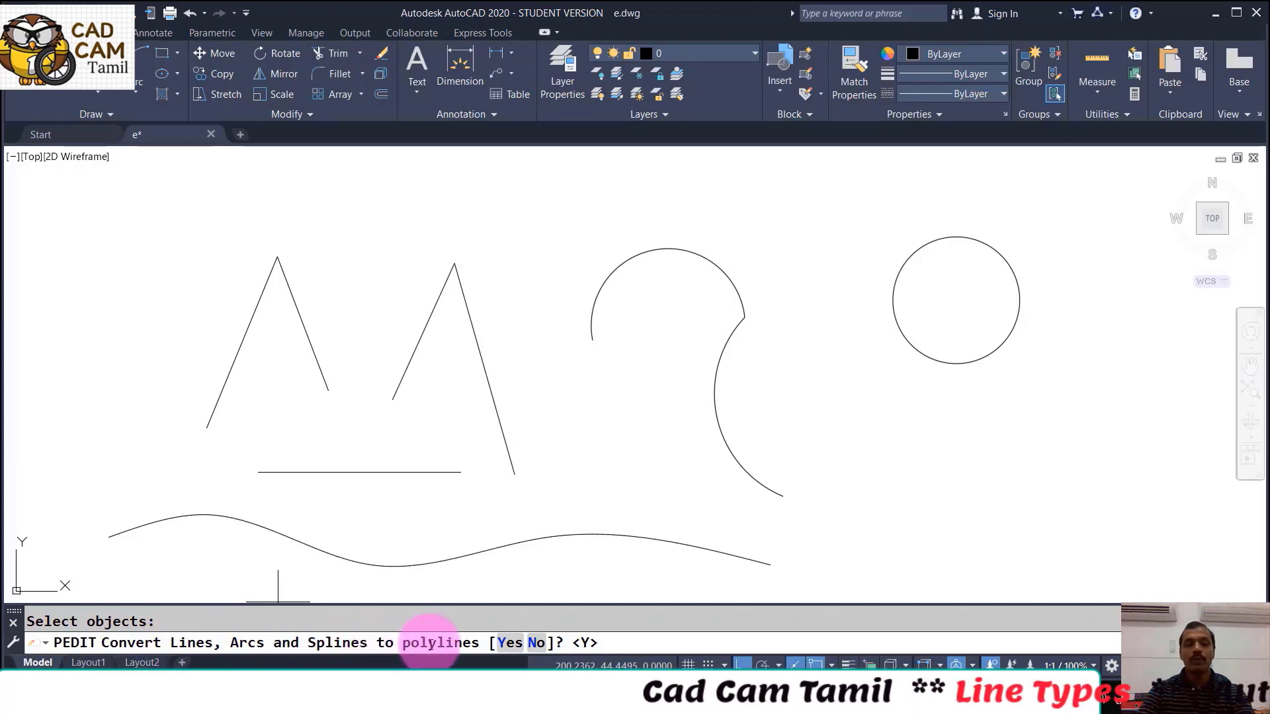
{"action": "left_click", "coordinate": [506, 643]}
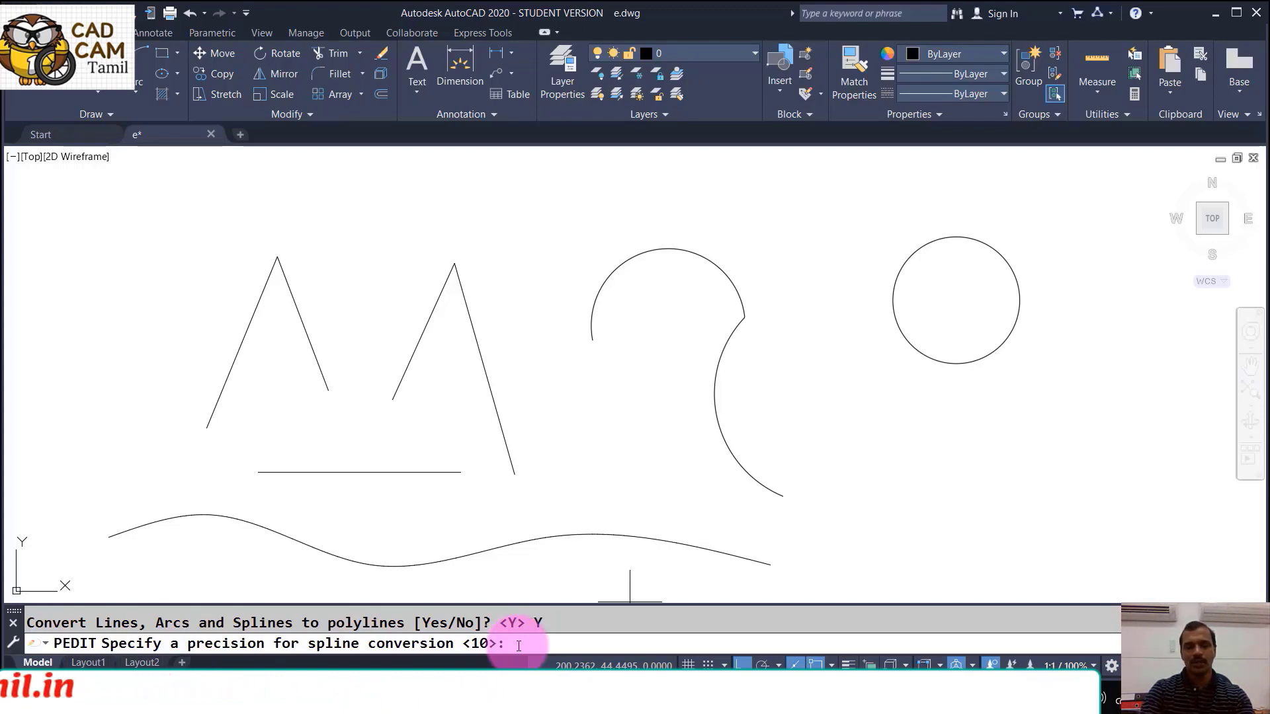
{"action": "key", "text": "Return"}
{"action": "key", "text": "Return"}
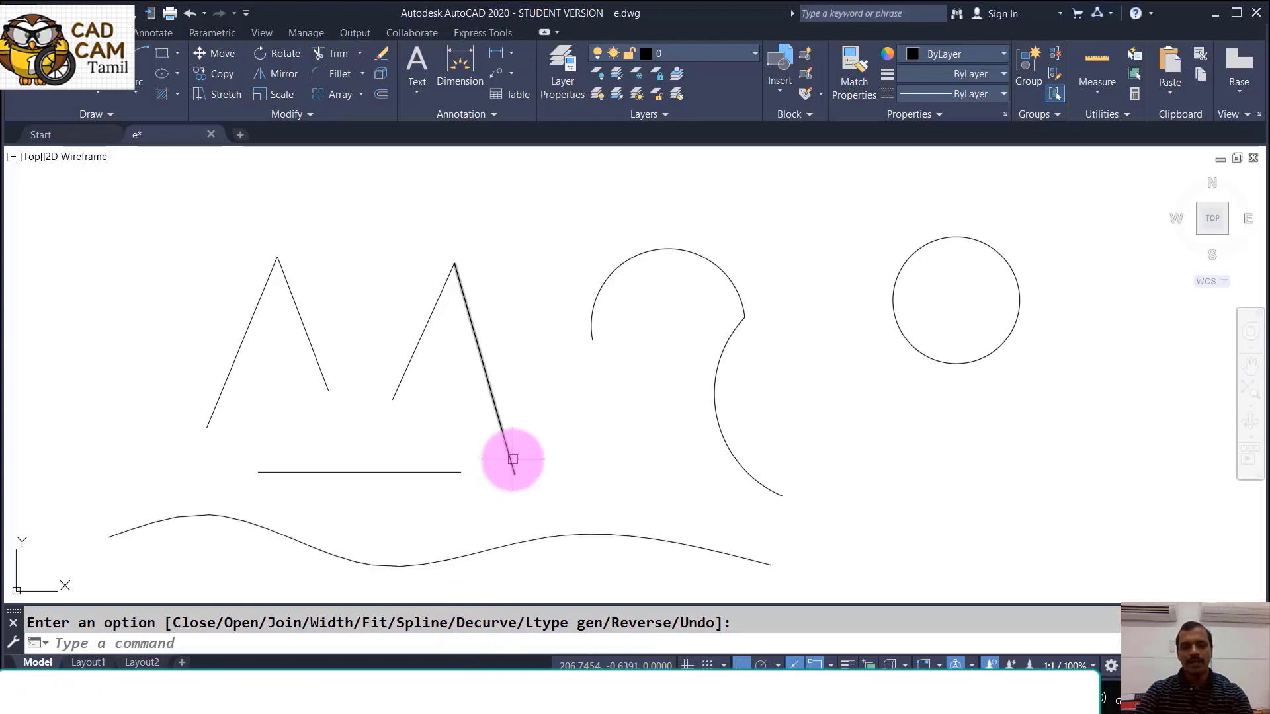
{"action": "type", "text": "li"}
{"action": "key", "text": "Return"}
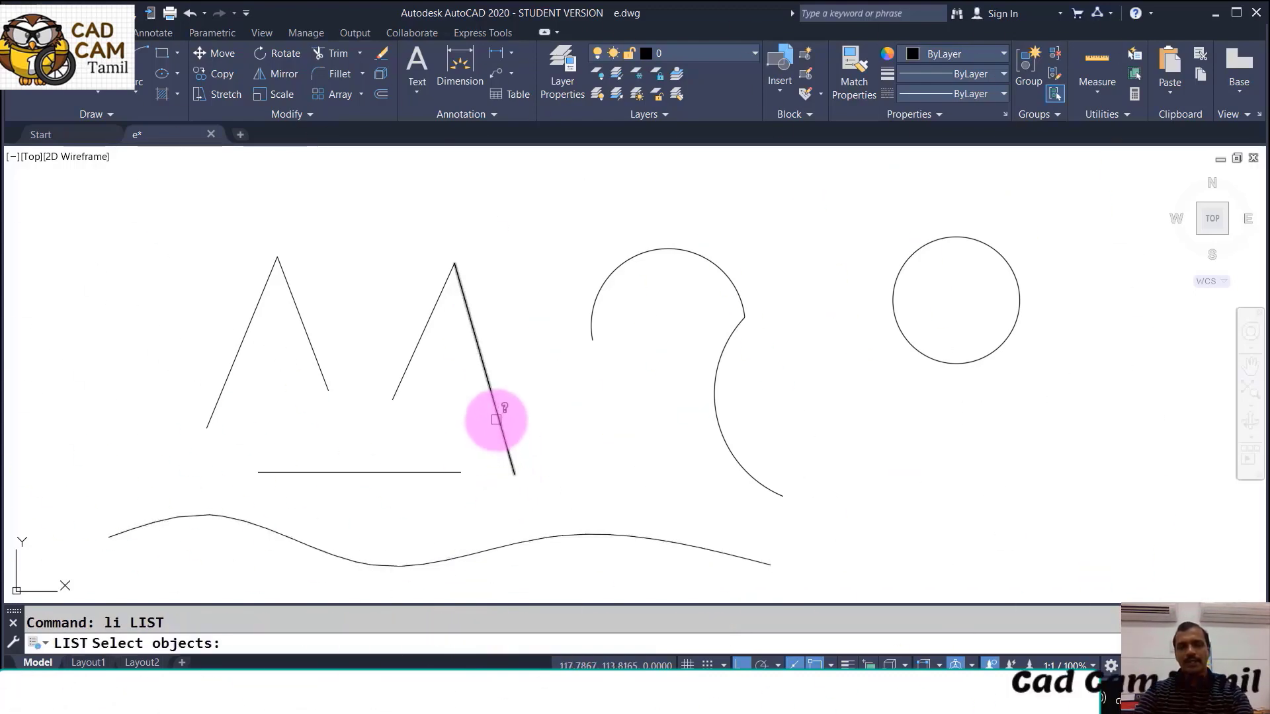
{"action": "key", "text": "Return"}
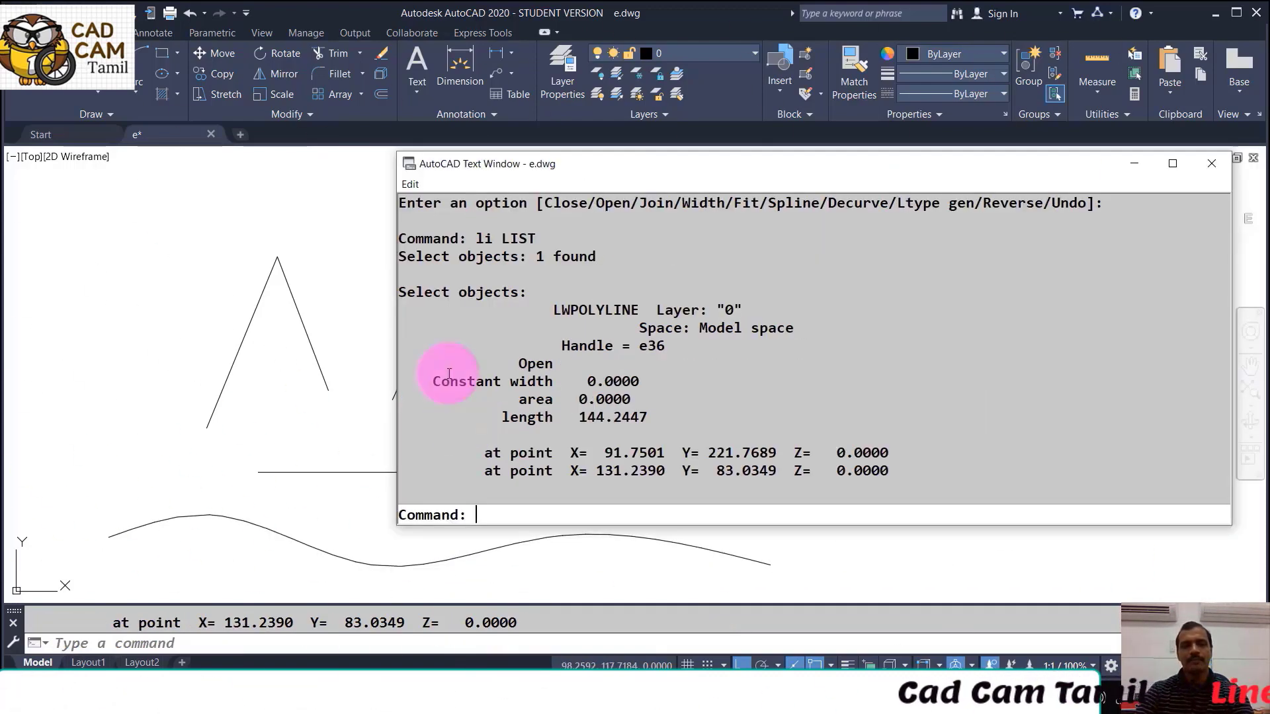
{"action": "left_click", "coordinate": [556, 311]}
{"action": "double_click", "coordinate": [557, 311]}
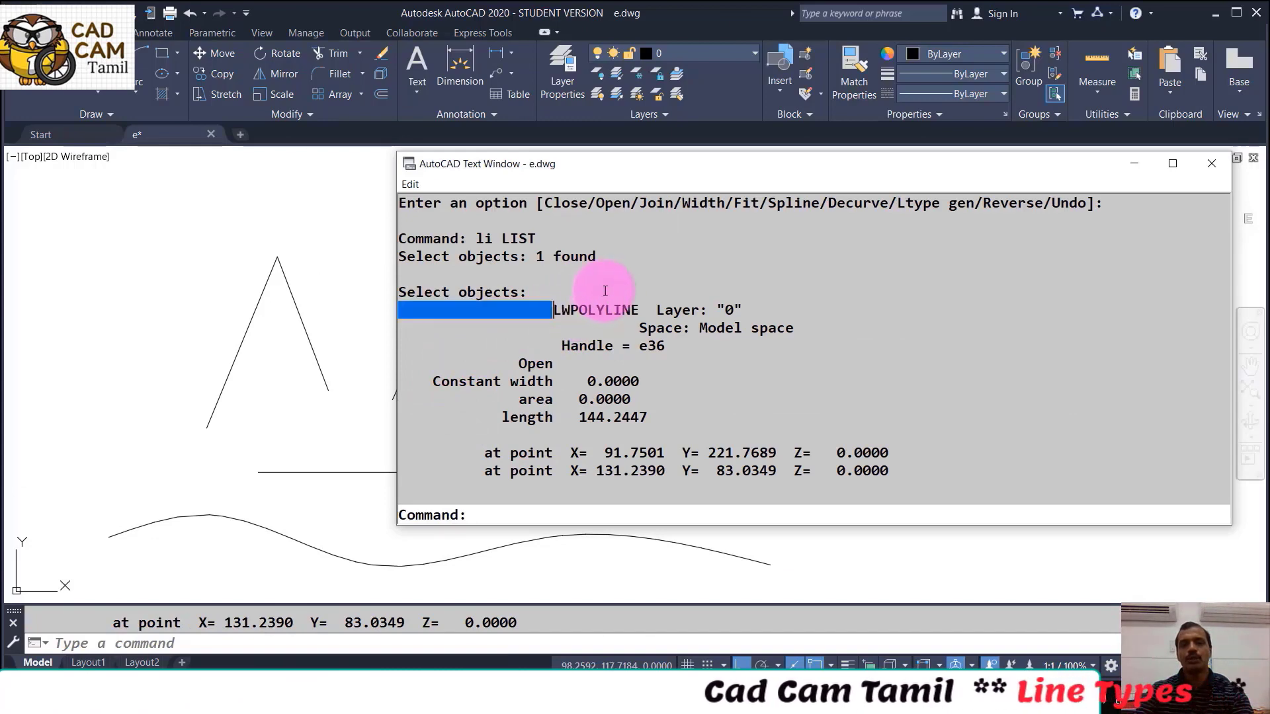
{"action": "double_click", "coordinate": [636, 312]}
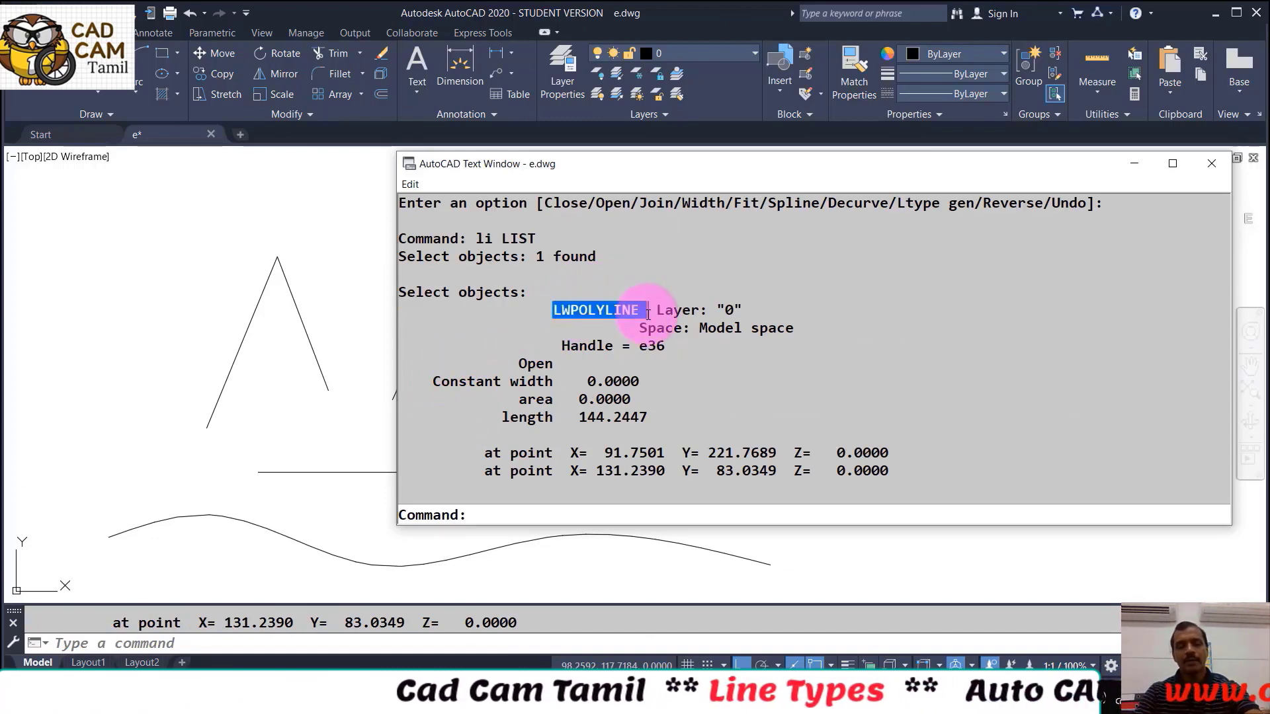
{"action": "key", "text": "F2"}
{"action": "key", "text": "Return"}
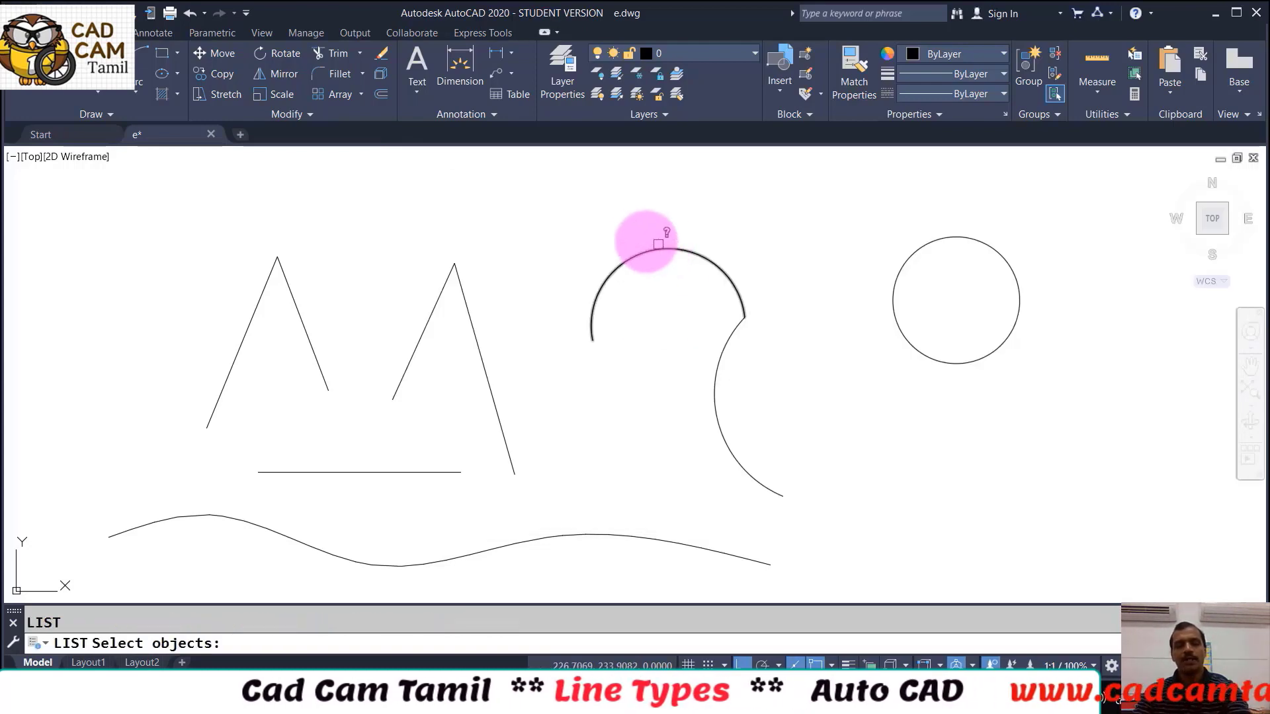
{"action": "left_click", "coordinate": [637, 246]}
{"action": "key", "text": "Return"}
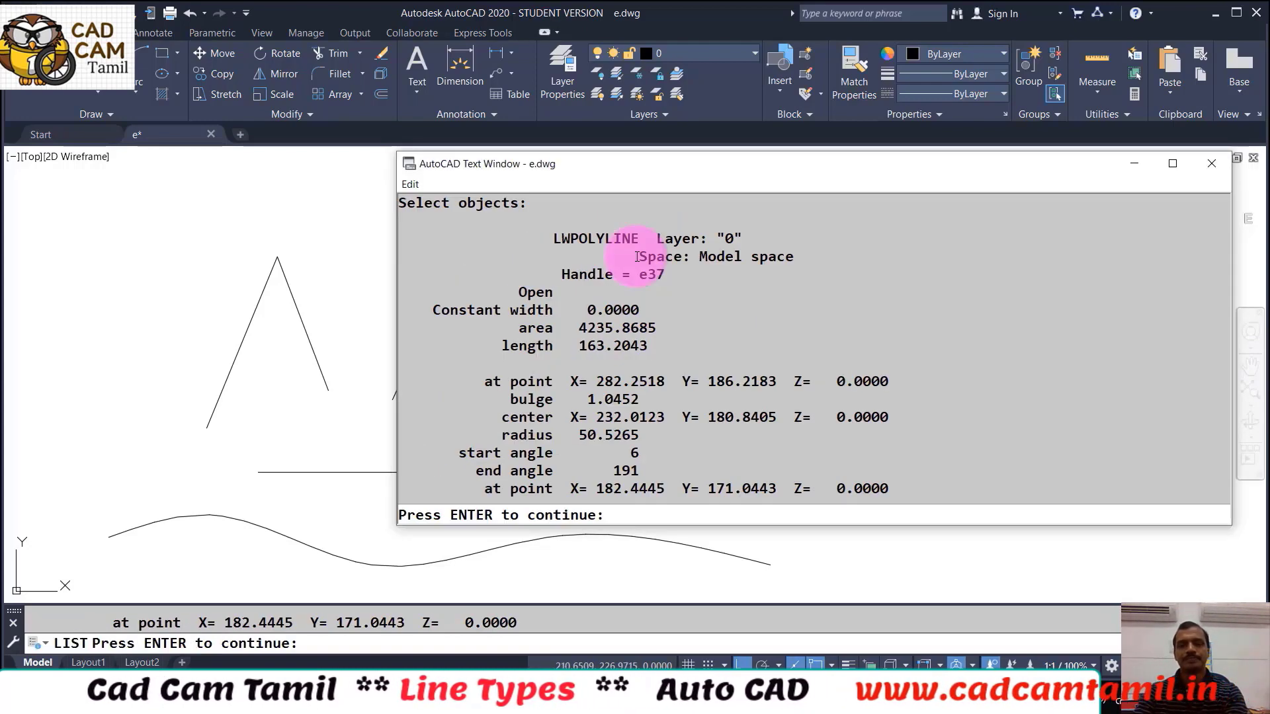
{"action": "left_click_drag", "start_coordinate": [553, 239], "coordinate": [648, 239]}
{"action": "key", "text": "Return"}
{"action": "key", "text": "Return"}
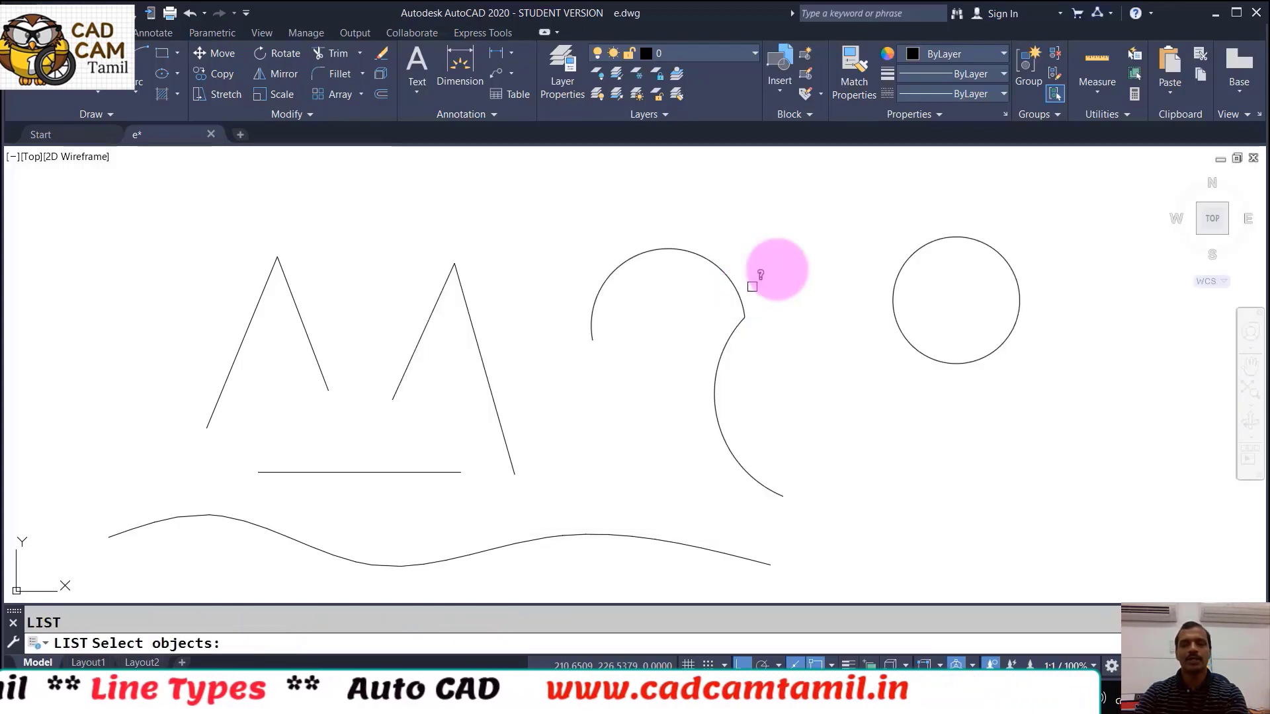
{"action": "left_click", "coordinate": [907, 260]}
{"action": "key", "text": "Return"}
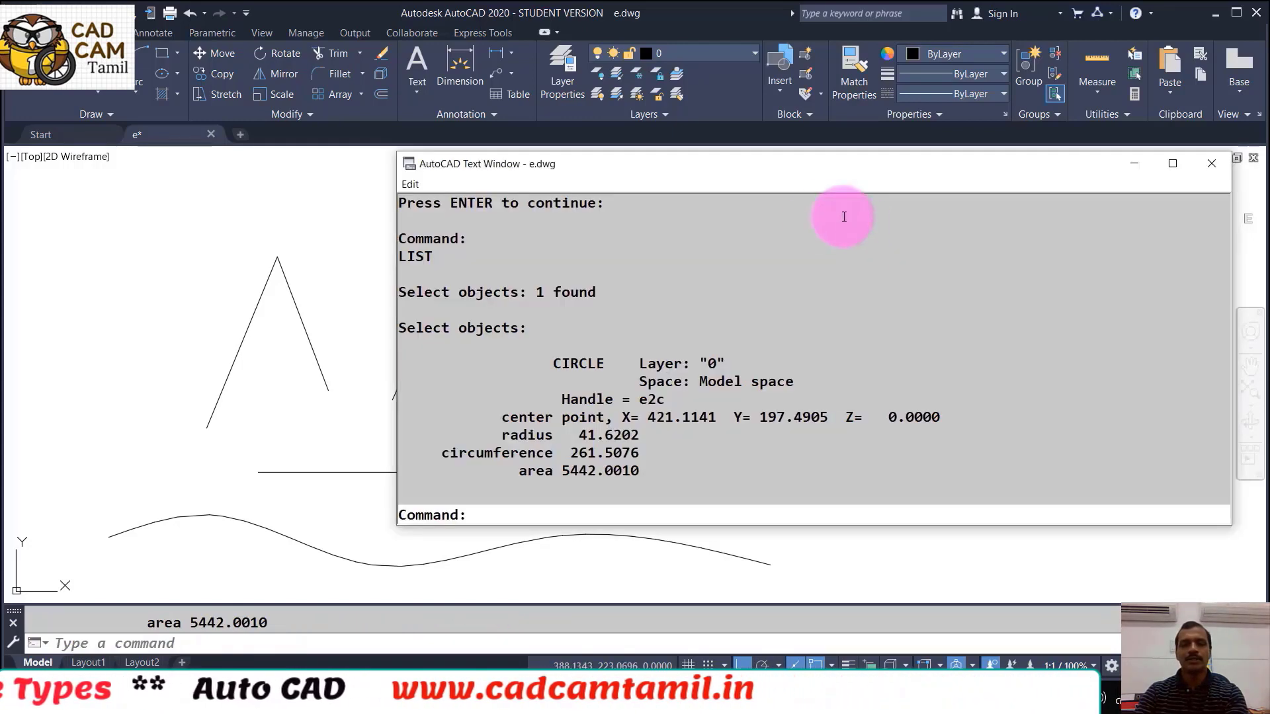
{"action": "left_click_drag", "start_coordinate": [553, 363], "coordinate": [611, 364]}
{"action": "key", "text": "Return"}
{"action": "left_click", "coordinate": [539, 539]}
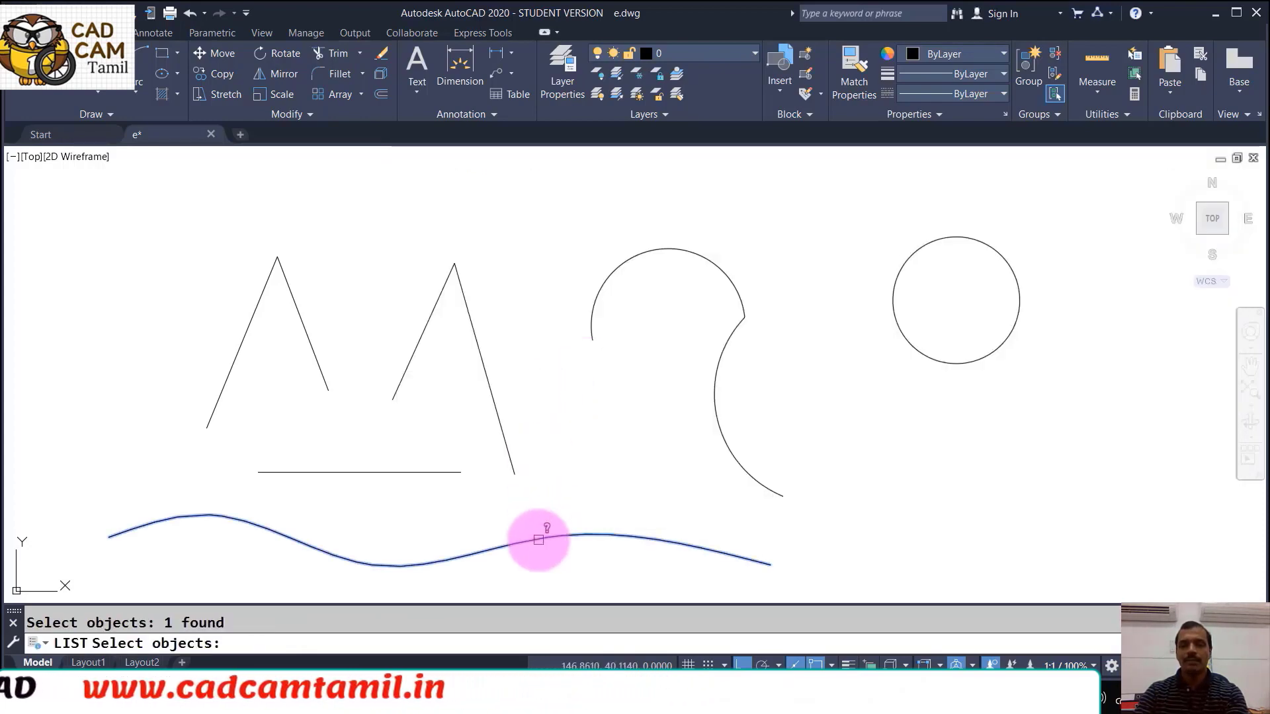
{"action": "key", "text": "Return"}
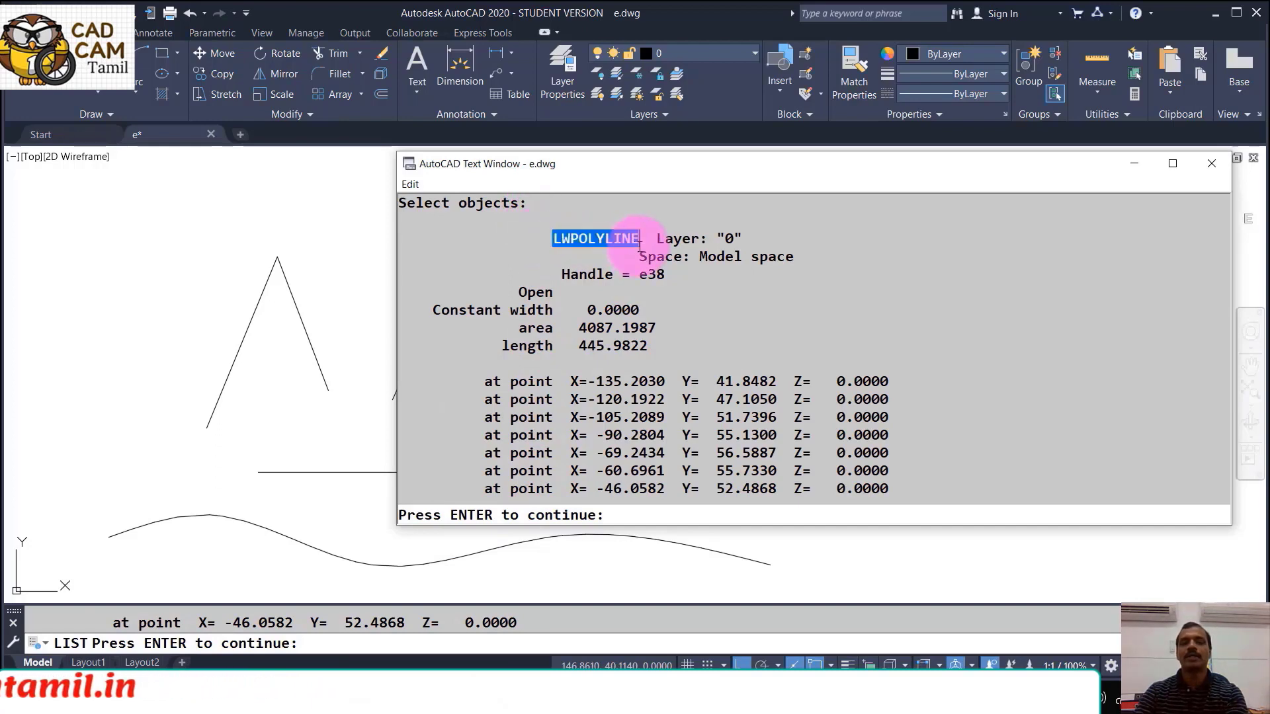
{"action": "key", "text": "Return"}
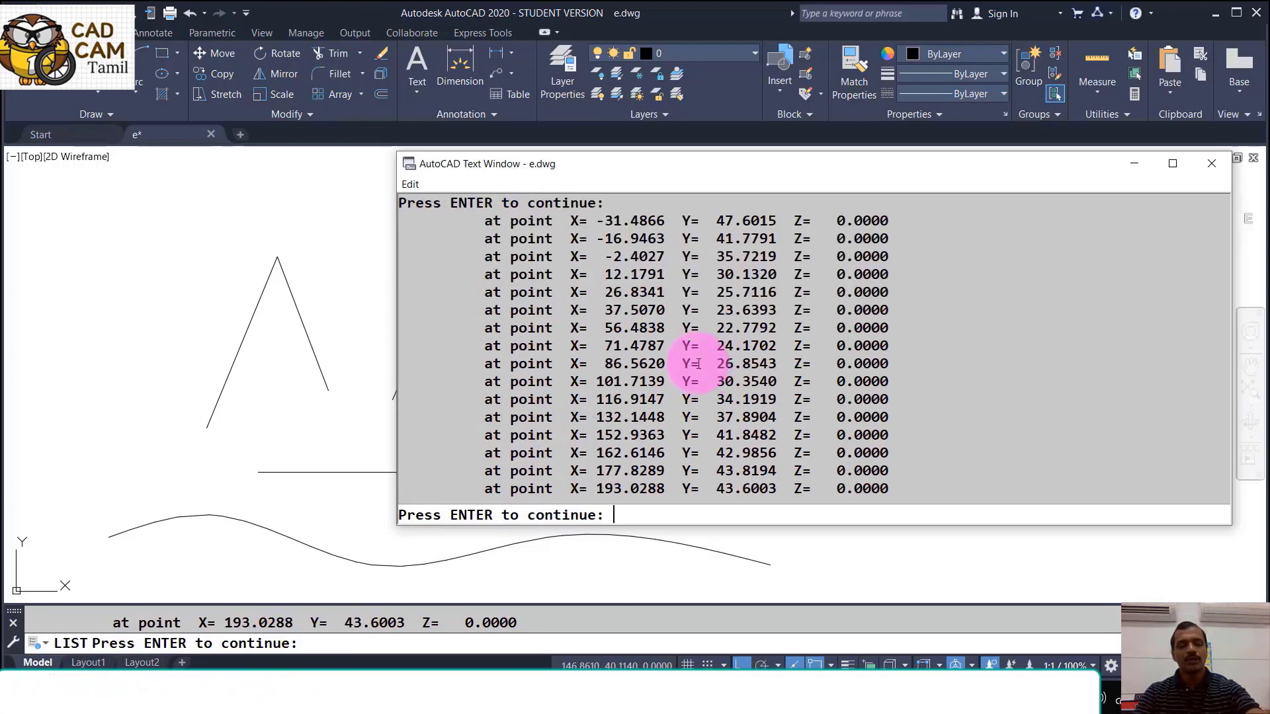
{"action": "key", "text": "F2"}
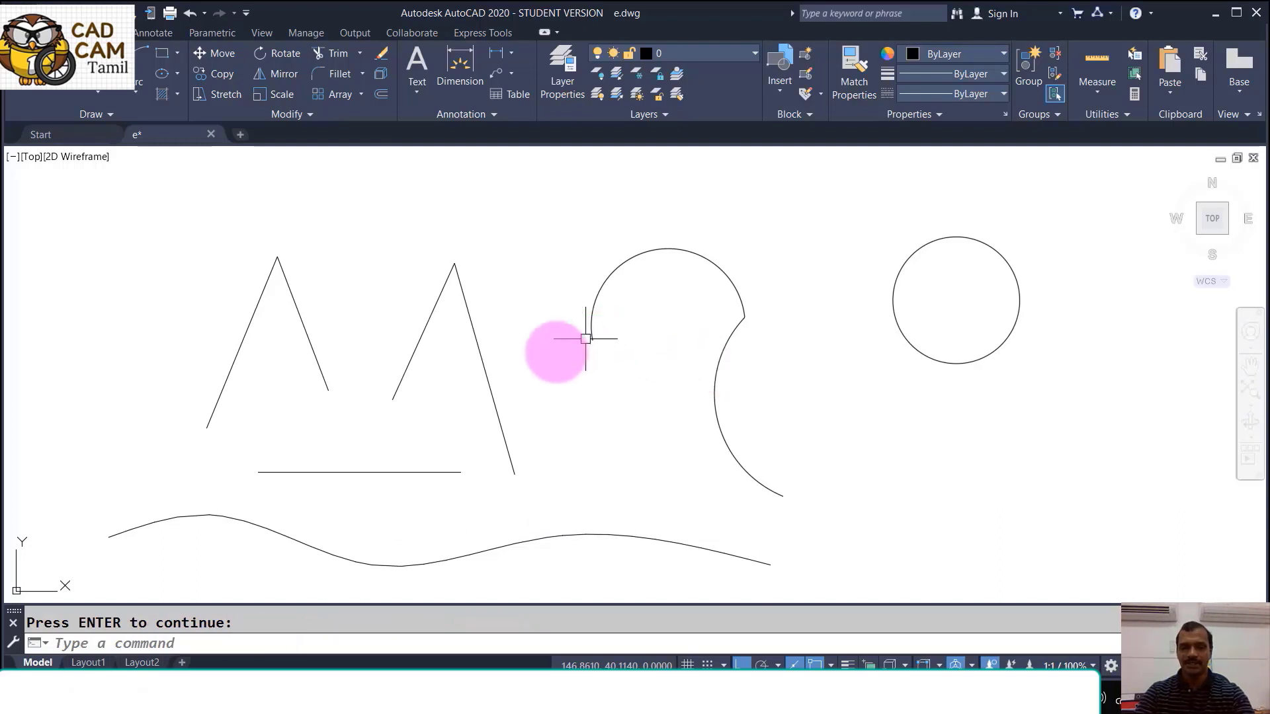
{"action": "key", "text": "Return"}
{"action": "left_click", "coordinate": [481, 551]}
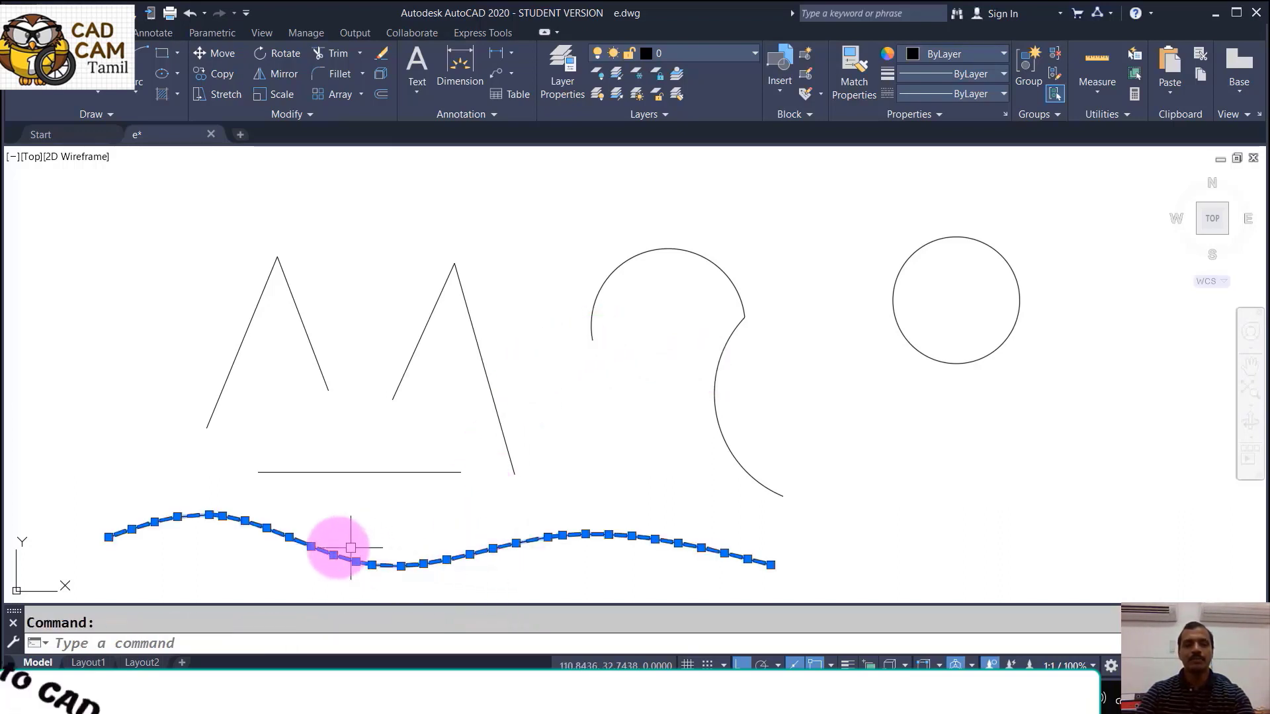
Finish drawing the new wavy spline to the right of the arcs
{"action": "scroll", "coordinate": [431, 562], "scroll_direction": "up", "scroll_amount": 3}
{"action": "scroll", "coordinate": [482, 568], "scroll_direction": "down", "scroll_amount": 3}
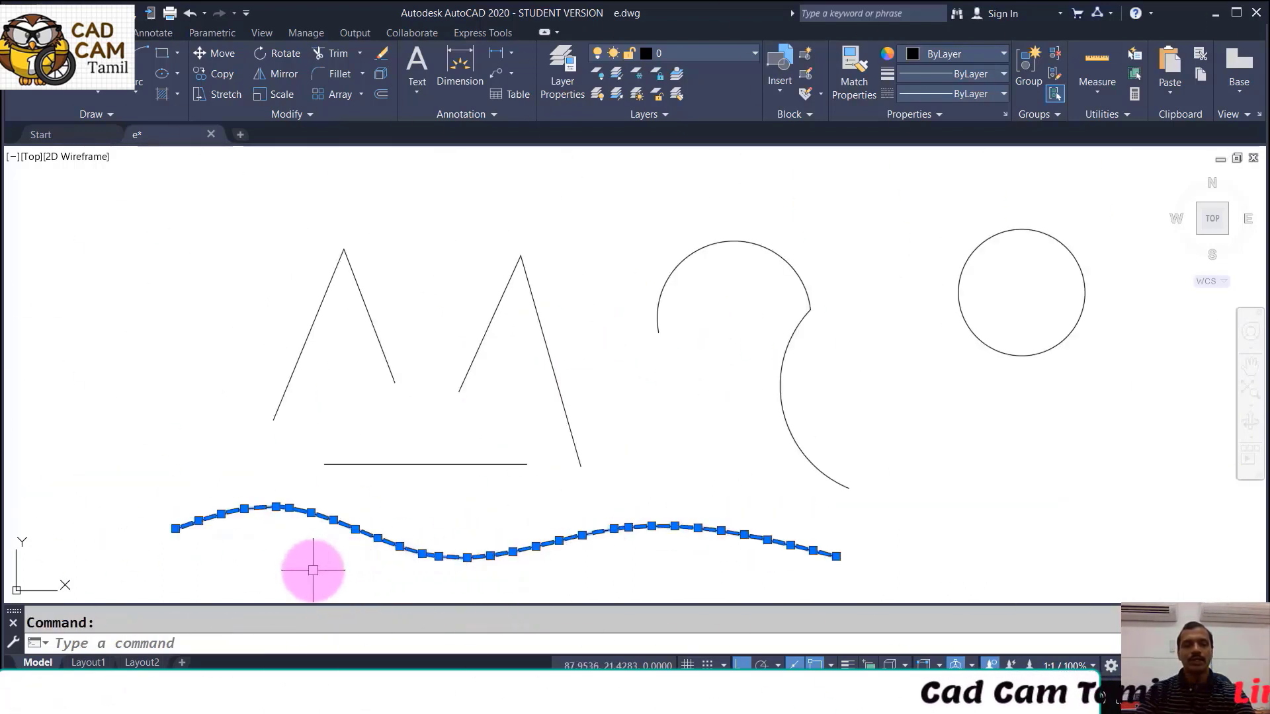
{"action": "scroll", "coordinate": [313, 570], "scroll_direction": "up", "scroll_amount": 2}
{"action": "scroll", "coordinate": [312, 566], "scroll_direction": "down", "scroll_amount": 2}
{"action": "key", "text": "Escape"}
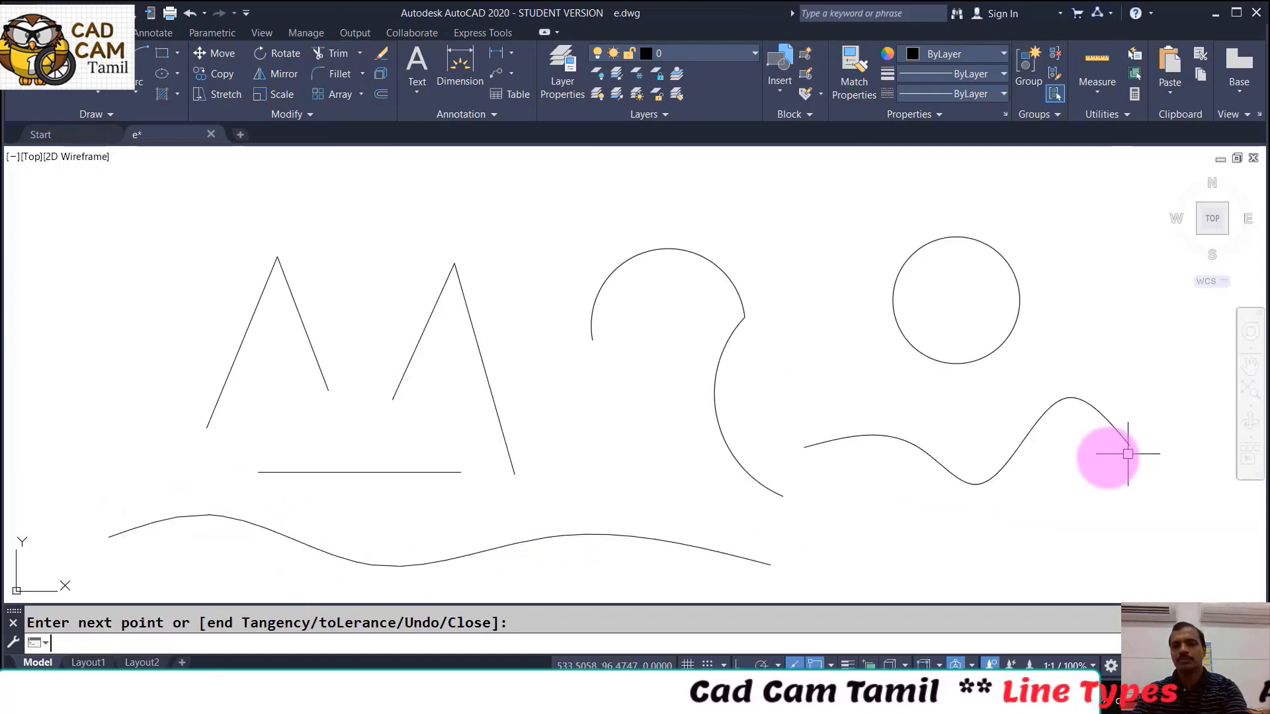
{"action": "key", "text": "Return"}
{"action": "left_click", "coordinate": [1059, 403]}
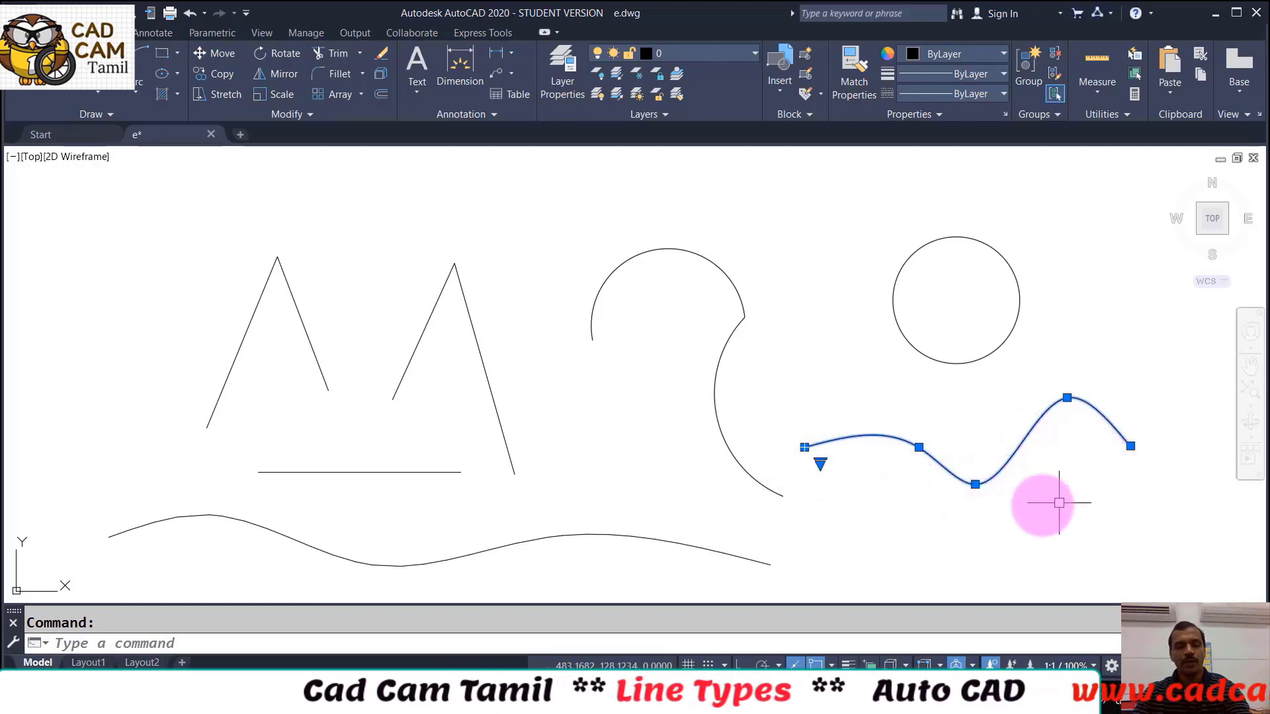
{"action": "key", "text": "Escape"}
Convert the new spline into a polyline with PEDIT Multiple, keeping precision 10
{"action": "type", "text": "pedit"}
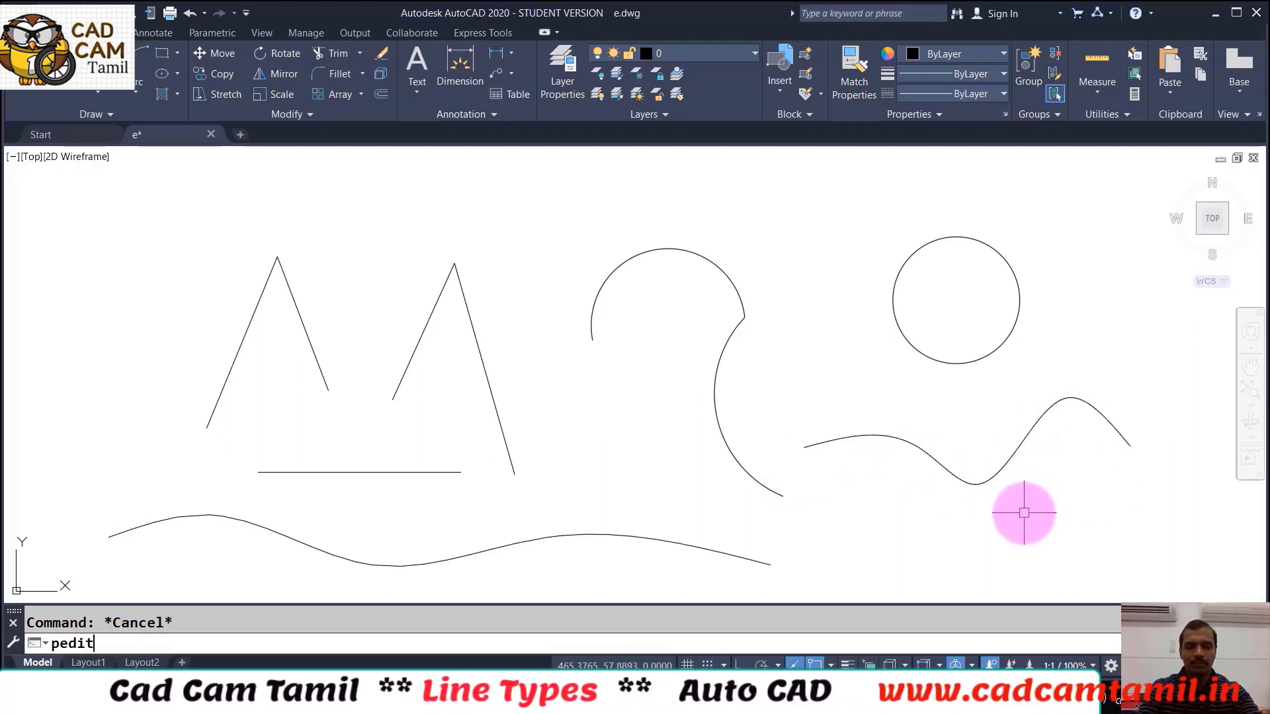
{"action": "key", "text": "Return"}
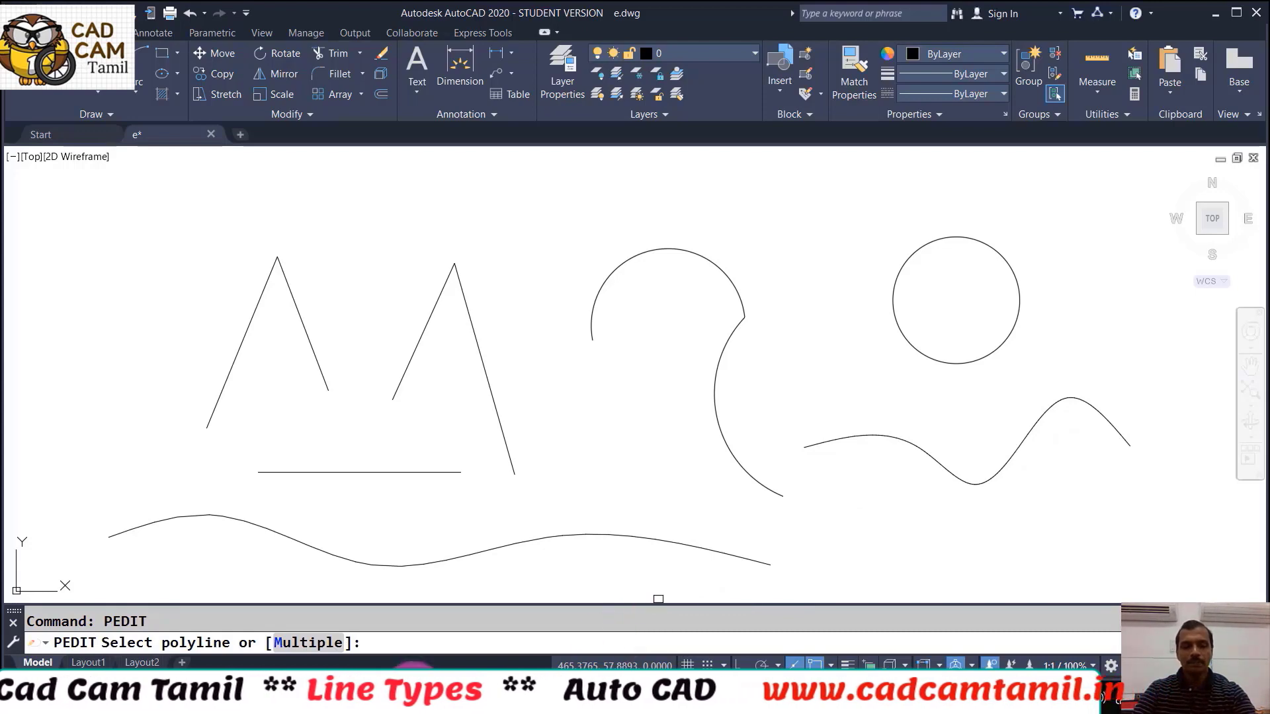
{"action": "left_click", "coordinate": [309, 644]}
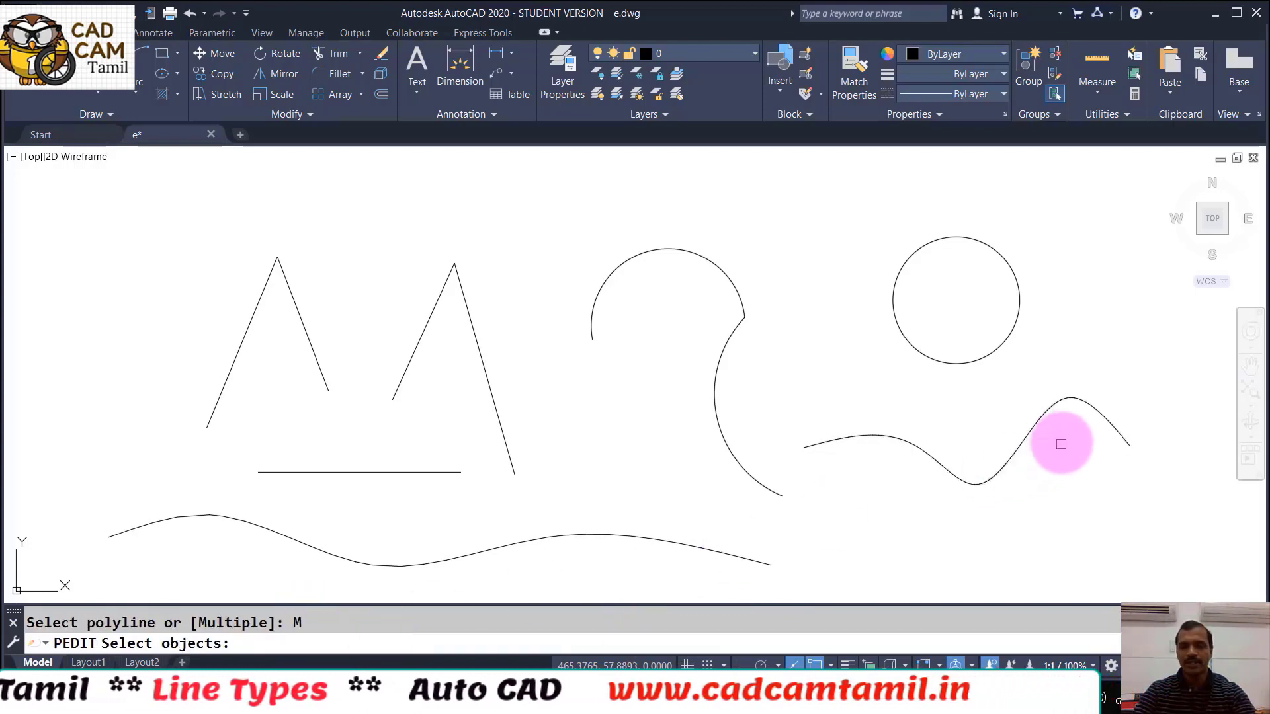
{"action": "left_click", "coordinate": [1046, 417]}
{"action": "key", "text": "Return"}
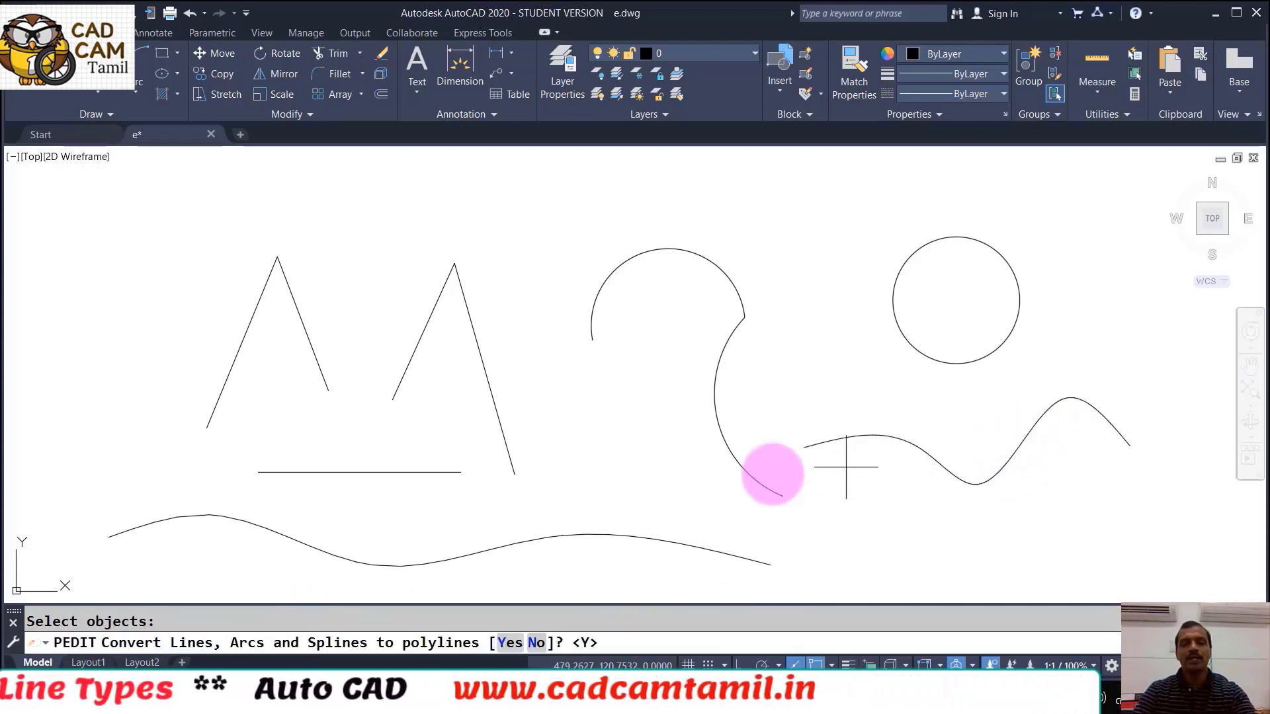
{"action": "left_click", "coordinate": [510, 642]}
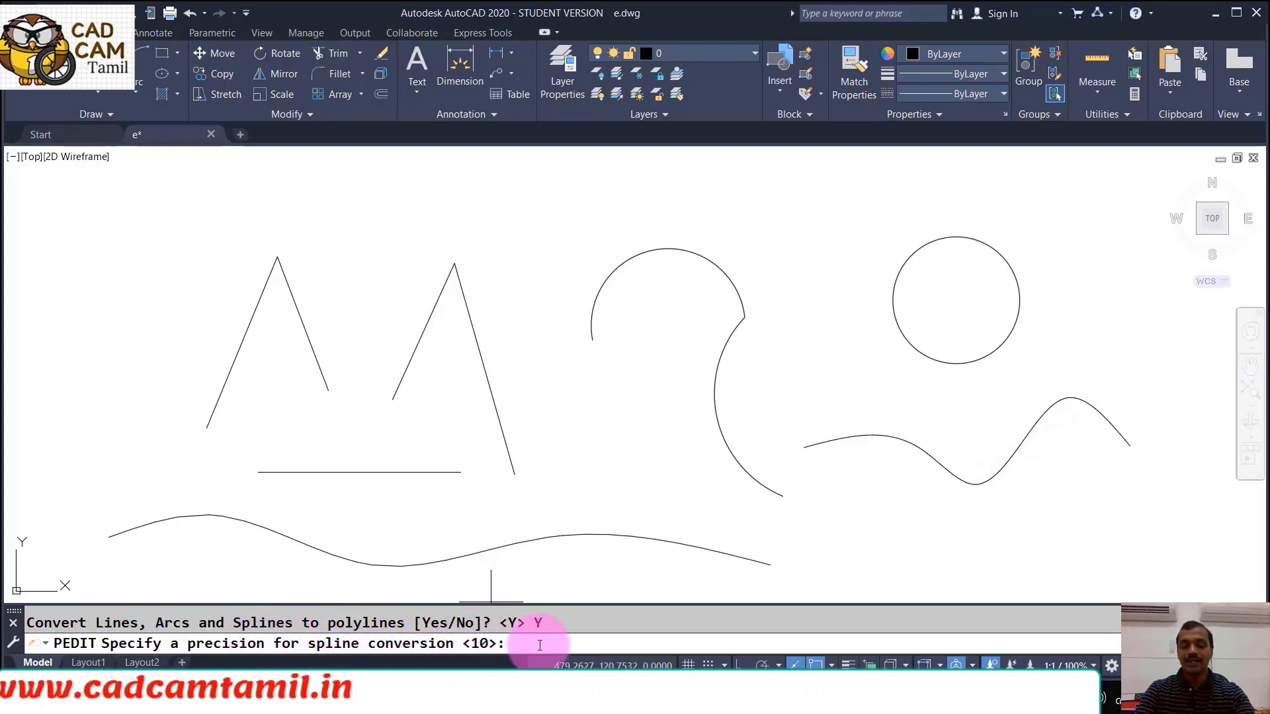
{"action": "key", "text": "Return"}
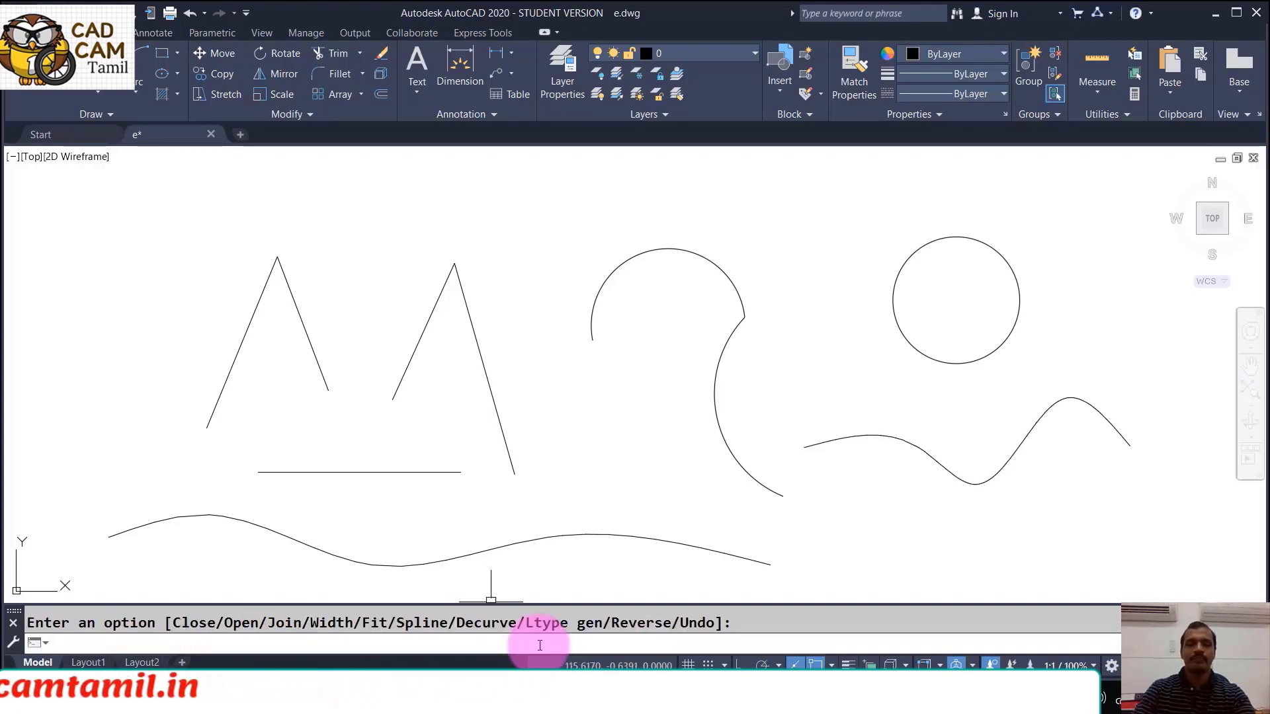
{"action": "key", "text": "Return"}
Select the converted wave polyline to inspect it, then zoom to extents
{"action": "left_click", "coordinate": [857, 437]}
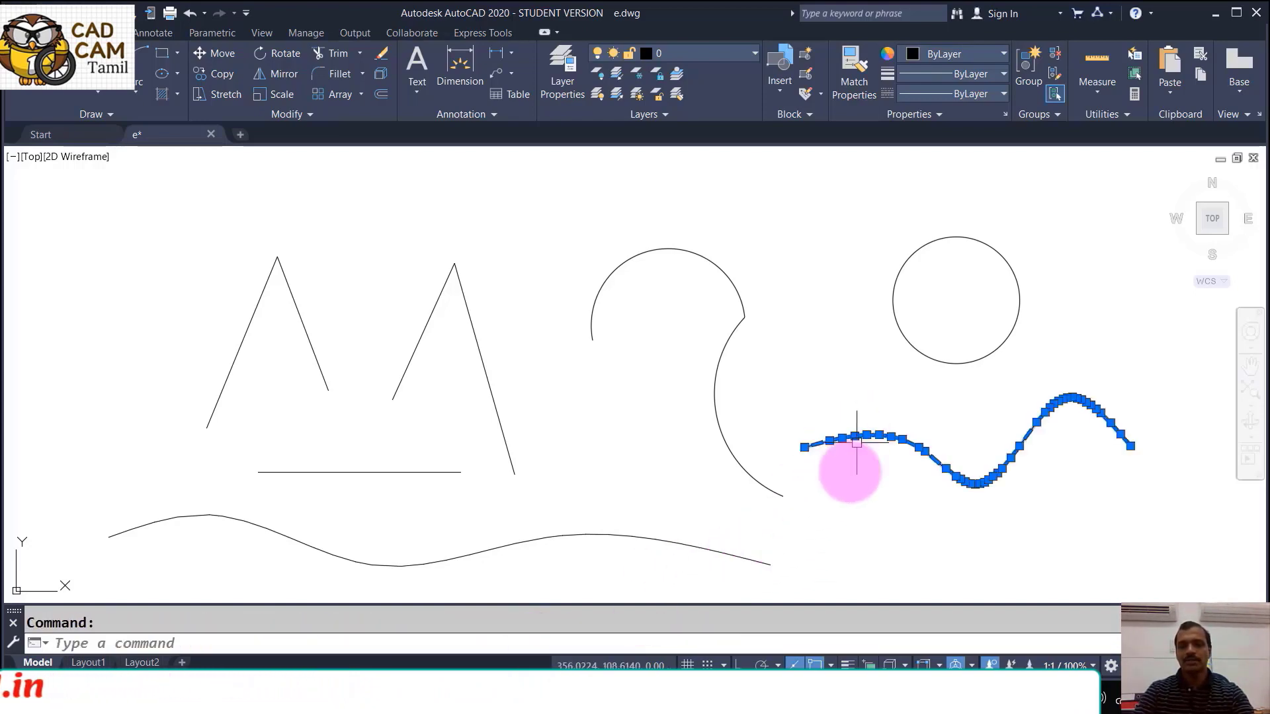
{"action": "scroll", "coordinate": [1058, 470], "scroll_direction": "up", "scroll_amount": 4}
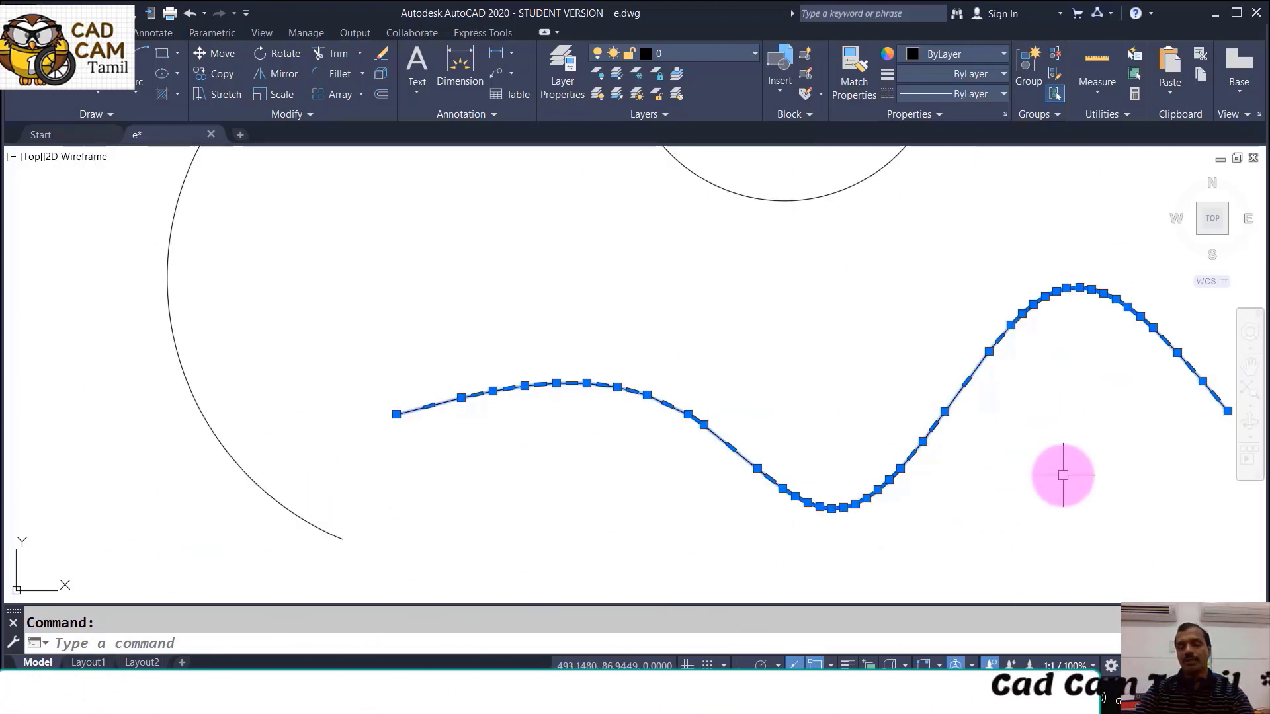
{"action": "type", "text": "z"}
{"action": "key", "text": "Return"}
{"action": "type", "text": "e"}
{"action": "key", "text": "Return"}
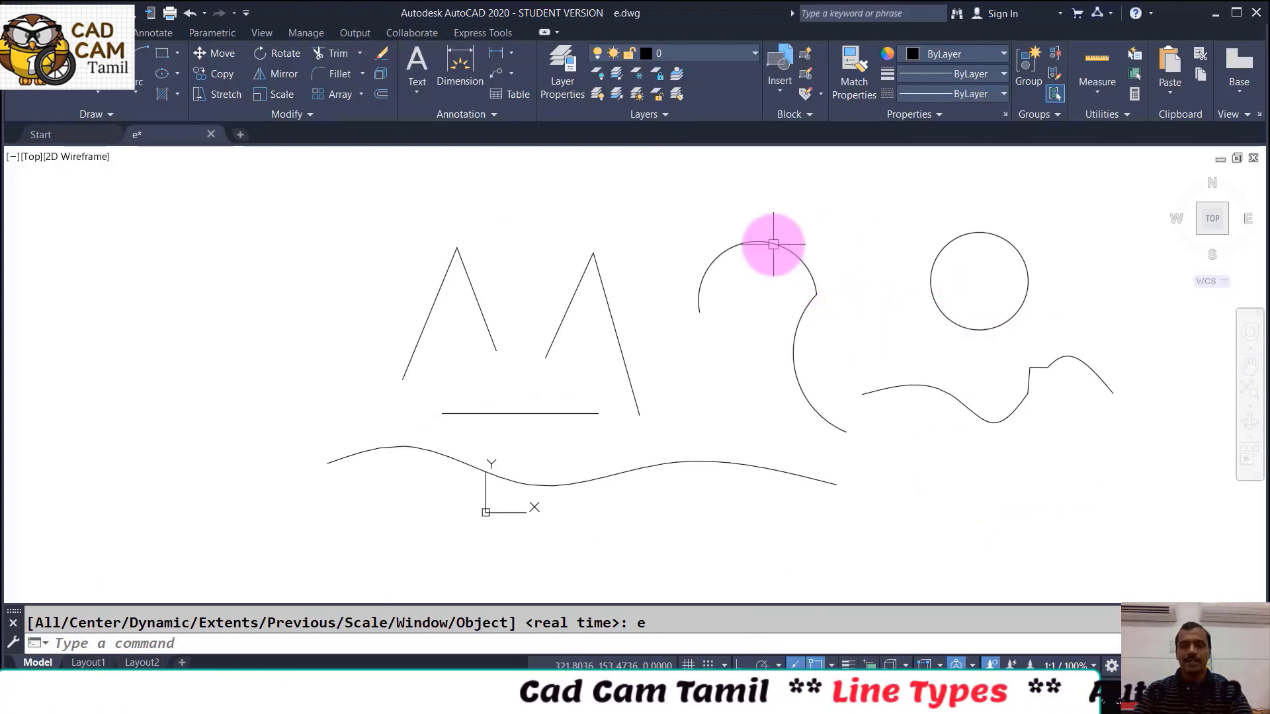
{"action": "type", "text": "pedit"}
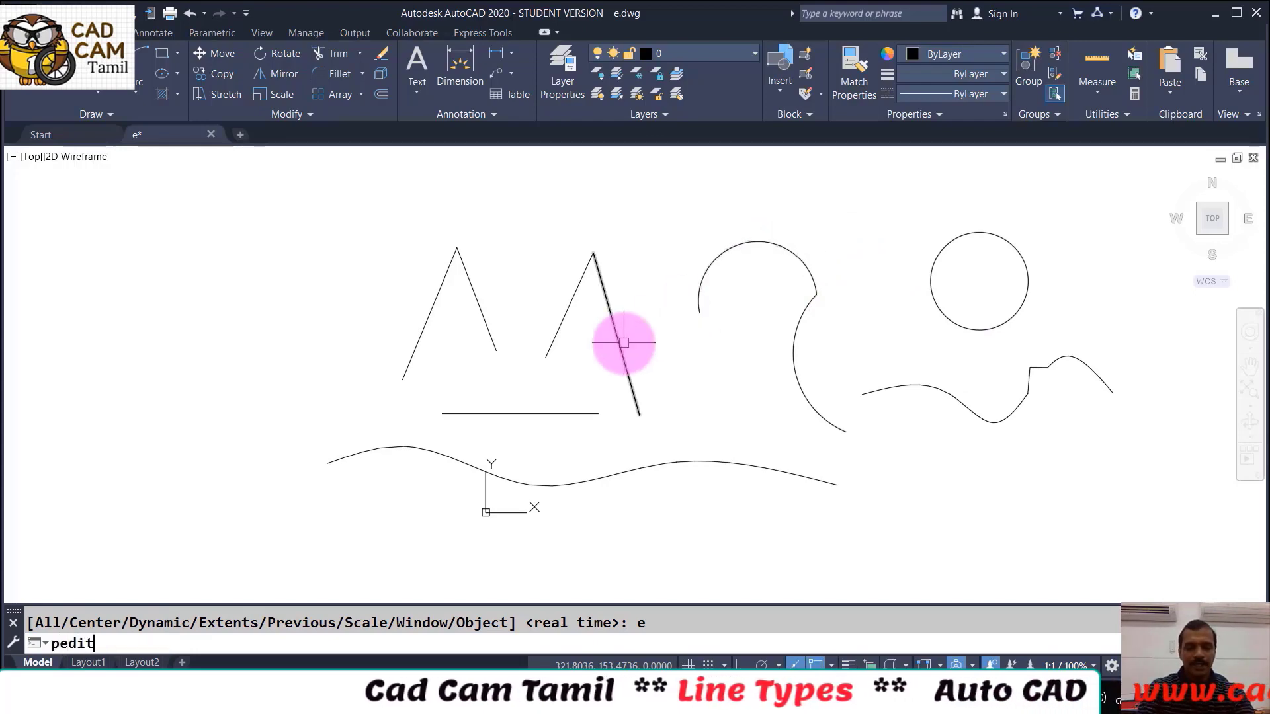
{"action": "key", "text": "Return"}
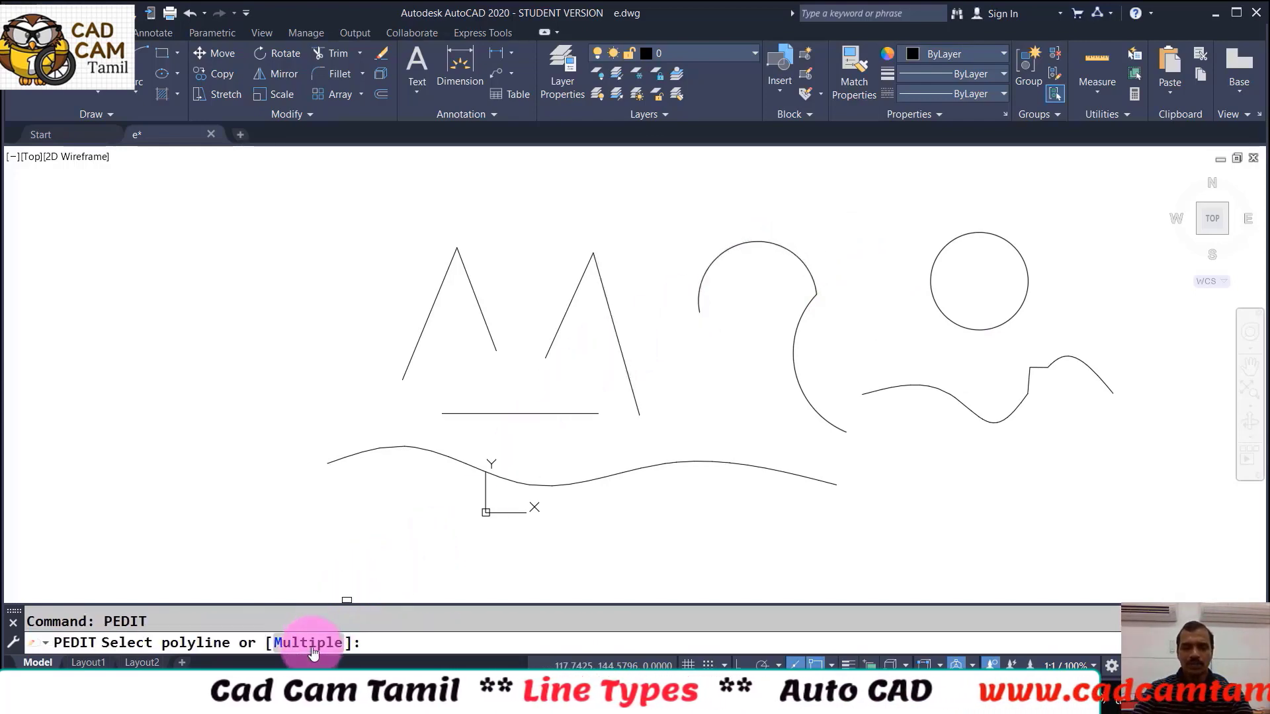
{"action": "type", "text": "m"}
{"action": "key", "text": "Return"}
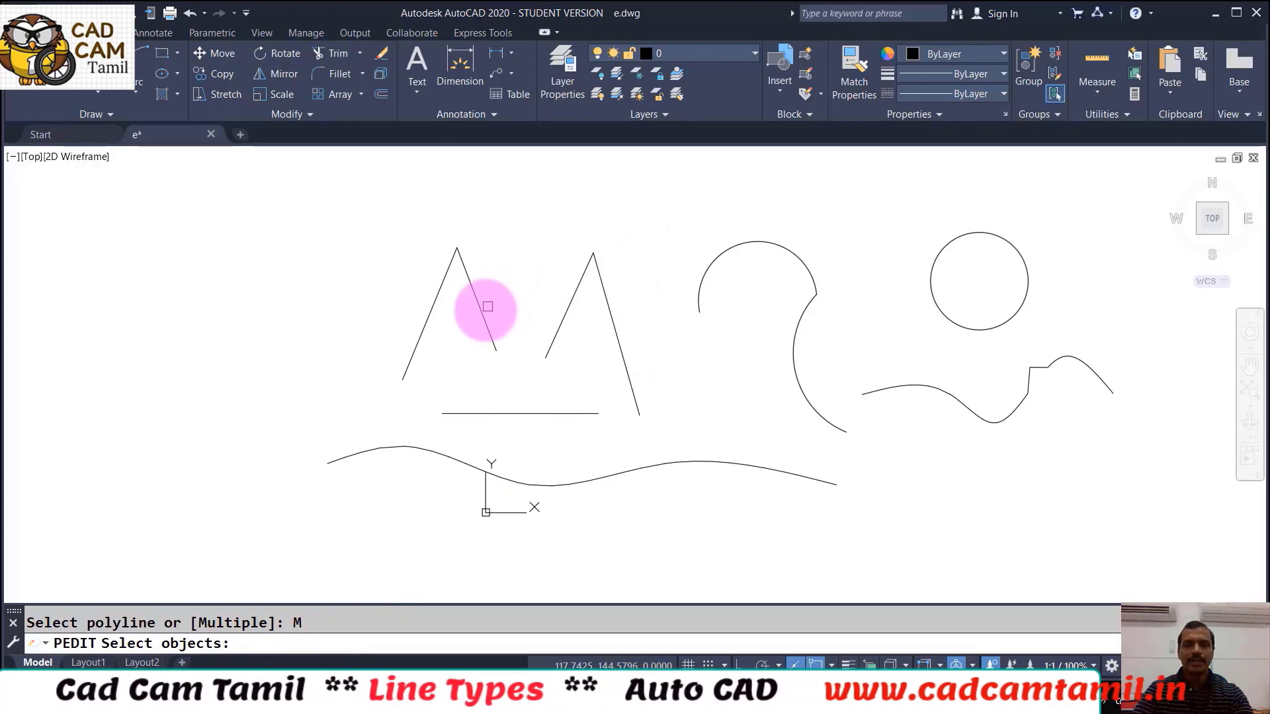
{"action": "left_click", "coordinate": [482, 316]}
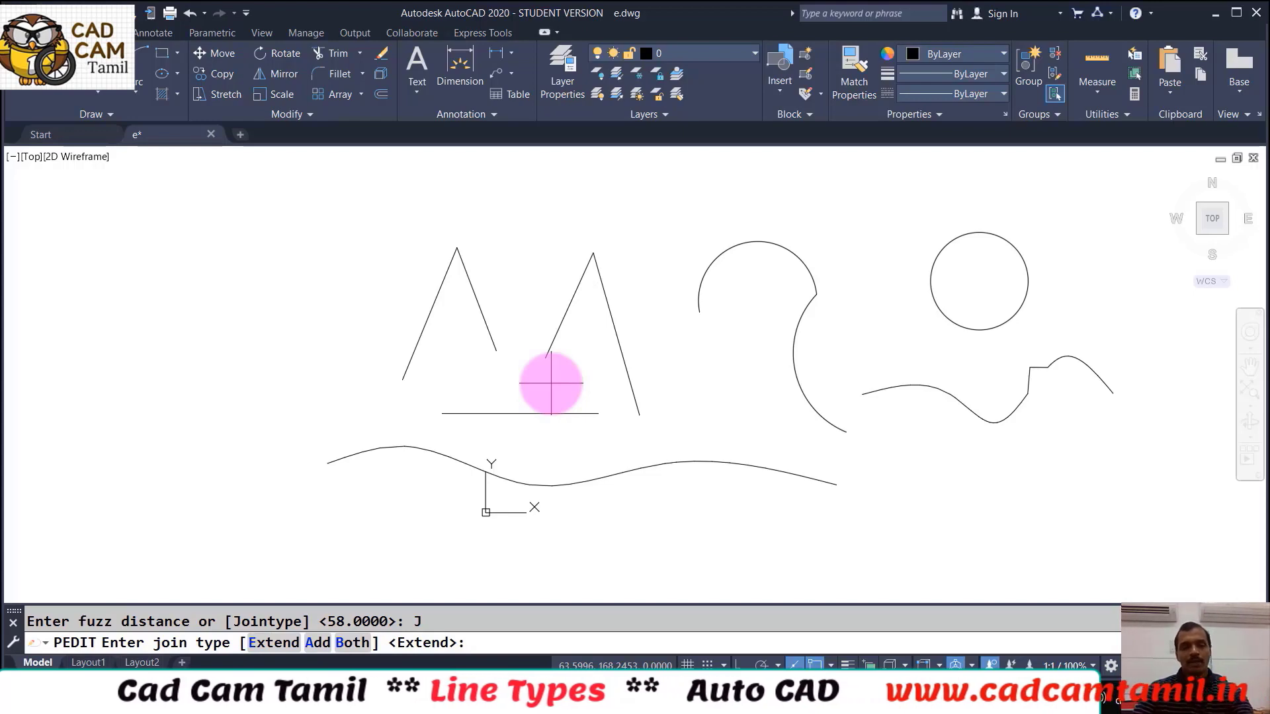
{"action": "key", "text": "Return"}
{"action": "key", "text": "Escape"}
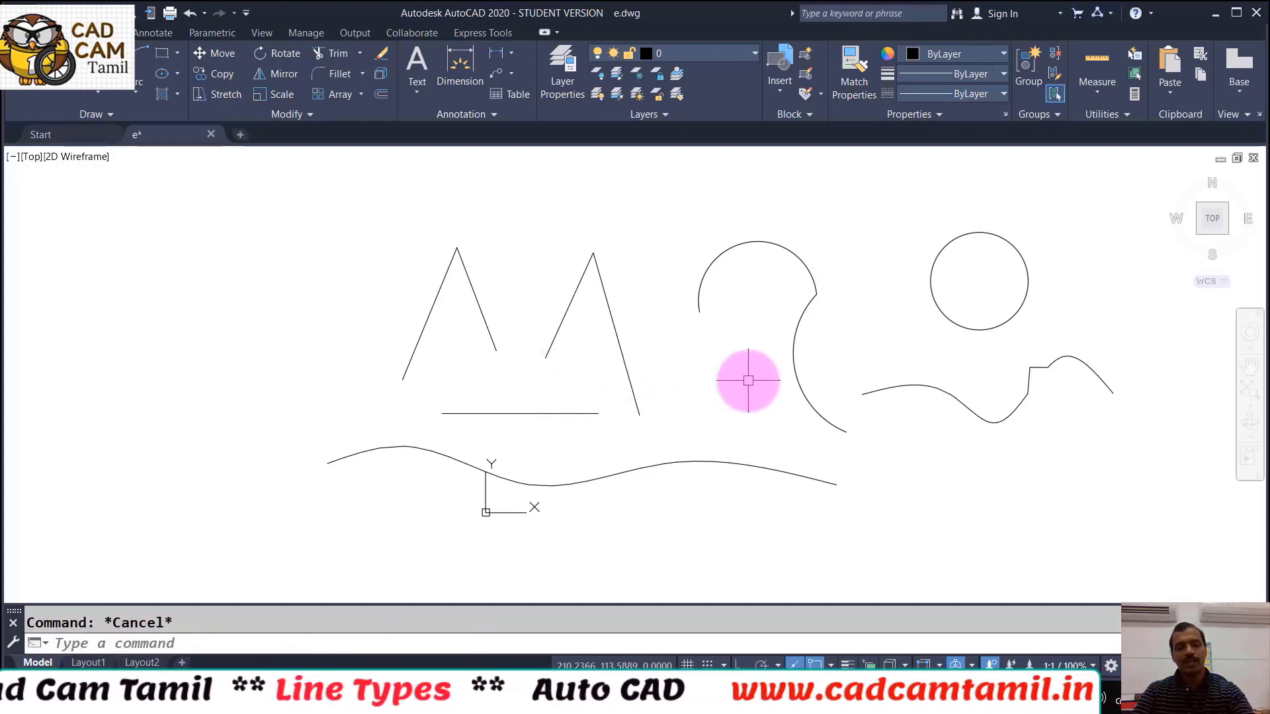
{"action": "type", "text": "extend"}
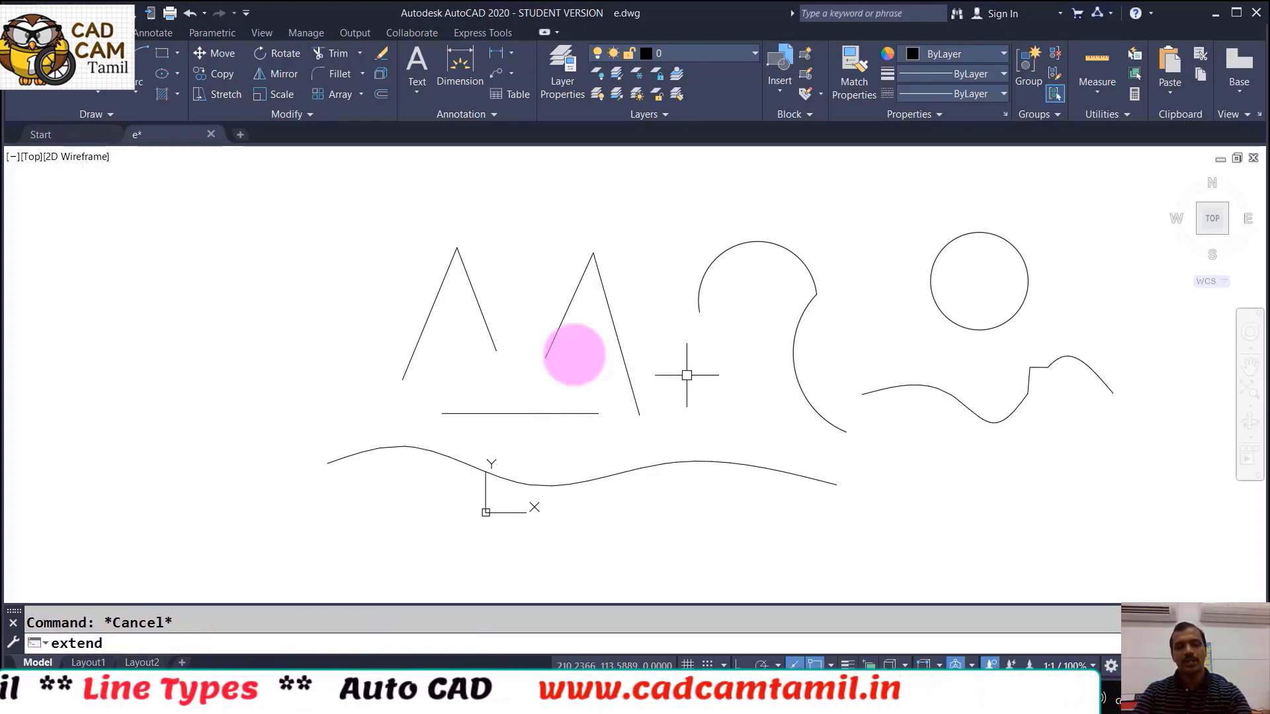
{"action": "key", "text": "Return"}
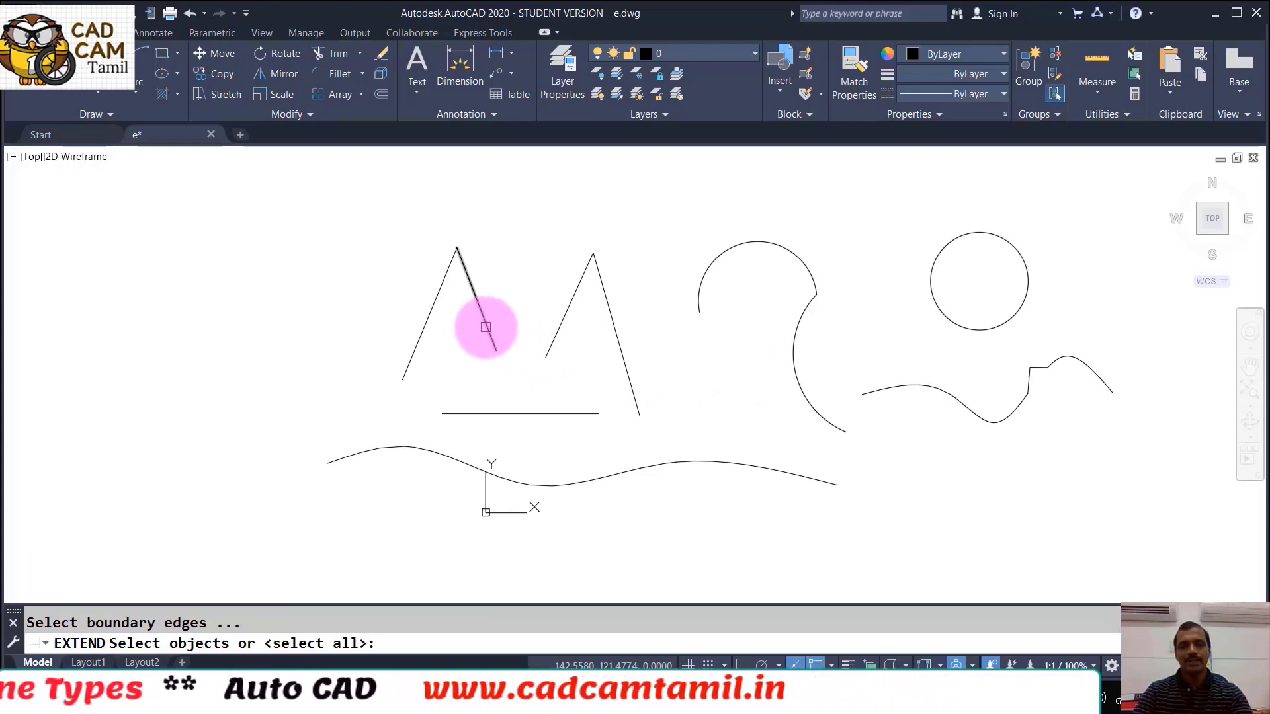
{"action": "left_click", "coordinate": [493, 335]}
{"action": "key", "text": "Escape"}
{"action": "key", "text": "Return"}
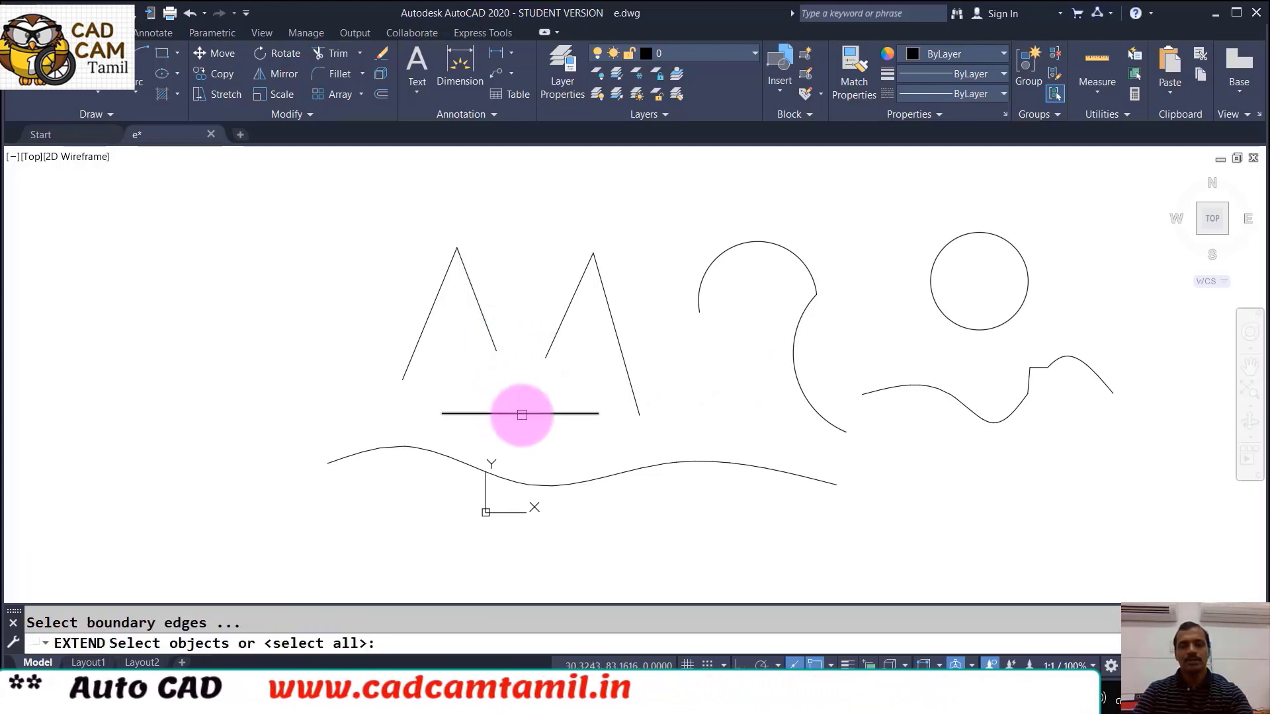
{"action": "left_click", "coordinate": [515, 413]}
{"action": "key", "text": "Return"}
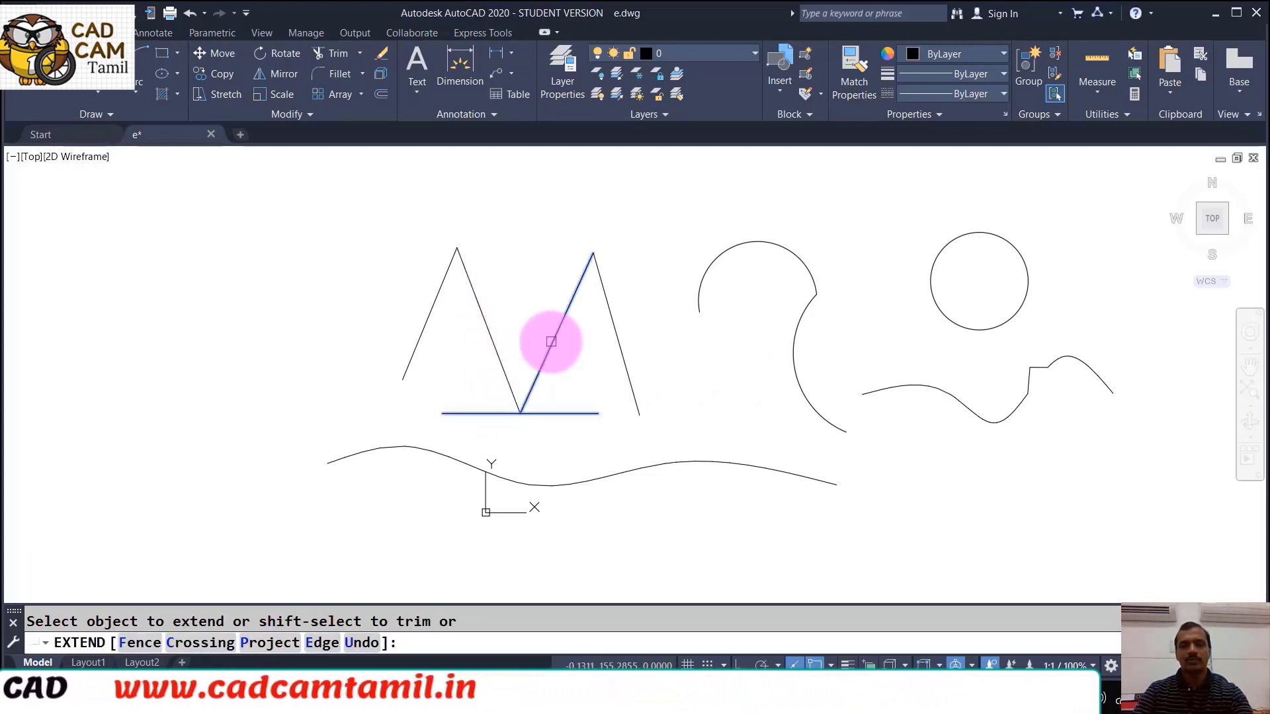
{"action": "left_click", "coordinate": [548, 342]}
{"action": "key", "text": "Escape"}
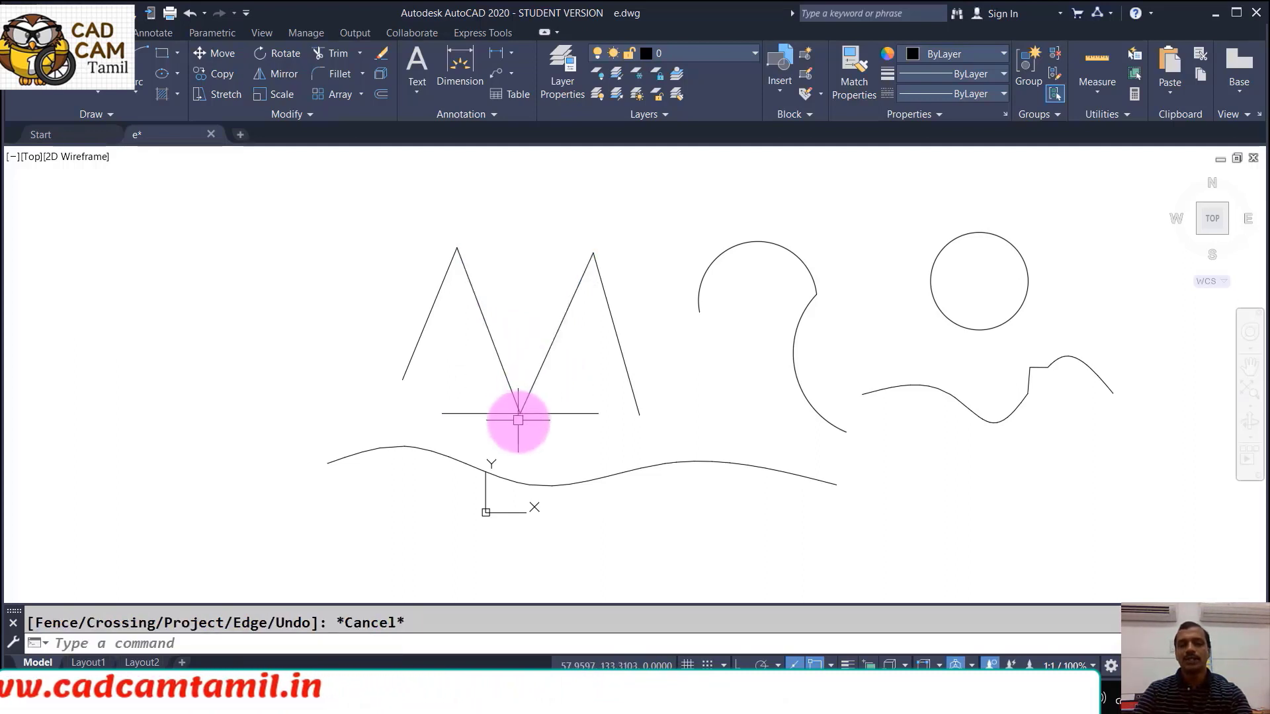
{"action": "scroll", "coordinate": [517, 420], "scroll_direction": "up", "scroll_amount": 4}
{"action": "scroll", "coordinate": [526, 413], "scroll_direction": "down", "scroll_amount": 4}
{"action": "scroll", "coordinate": [554, 336], "scroll_direction": "up", "scroll_amount": 4}
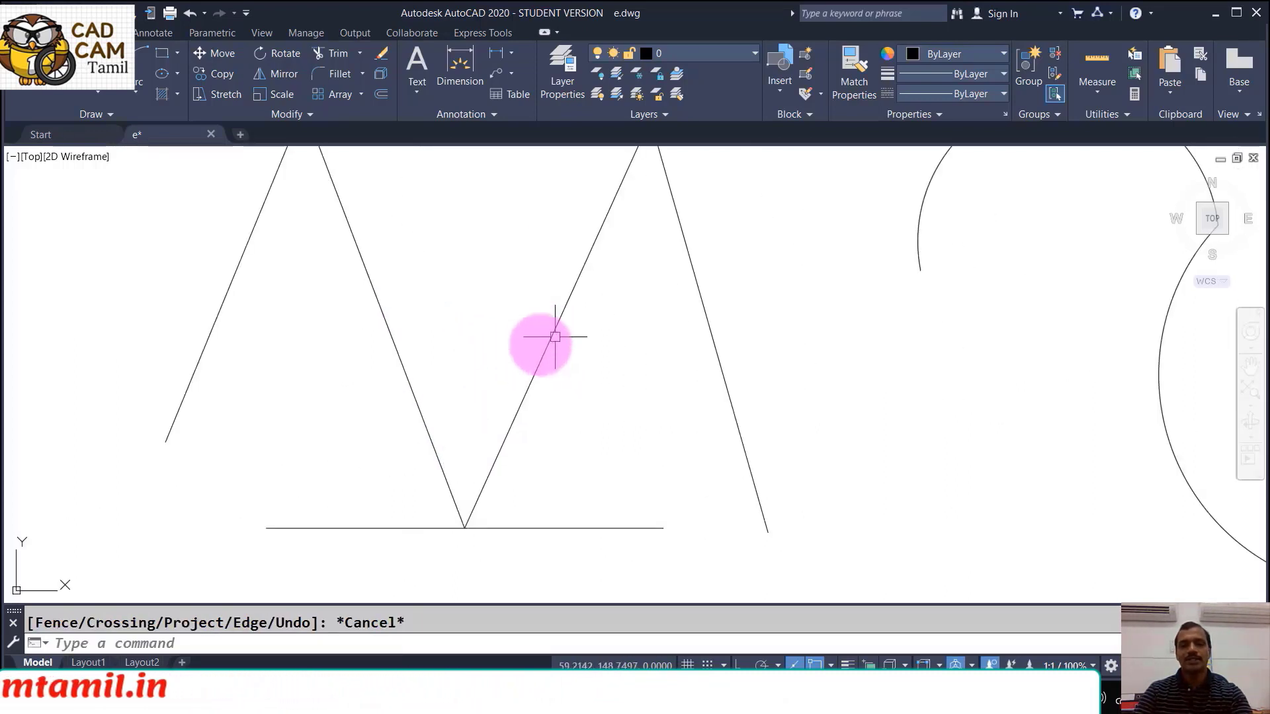
{"action": "scroll", "coordinate": [490, 405], "scroll_direction": "down", "scroll_amount": 2}
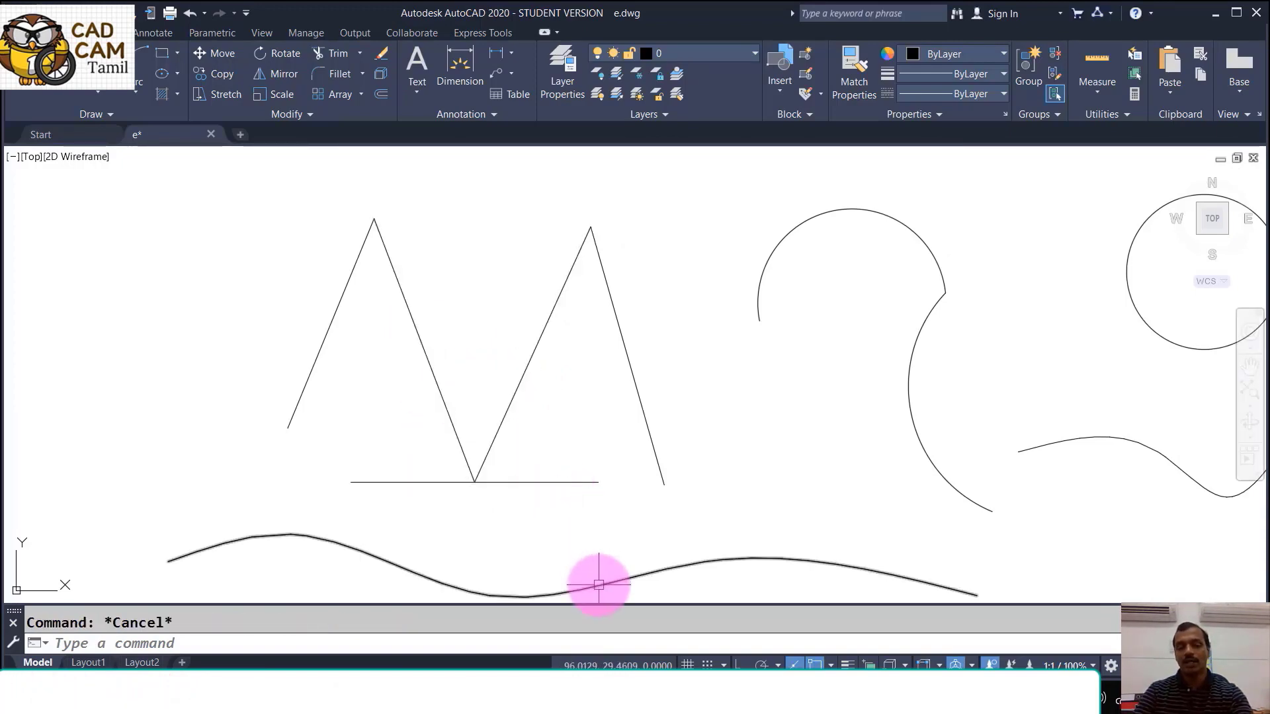
{"action": "key", "text": "Return"}
{"action": "key", "text": "Return"}
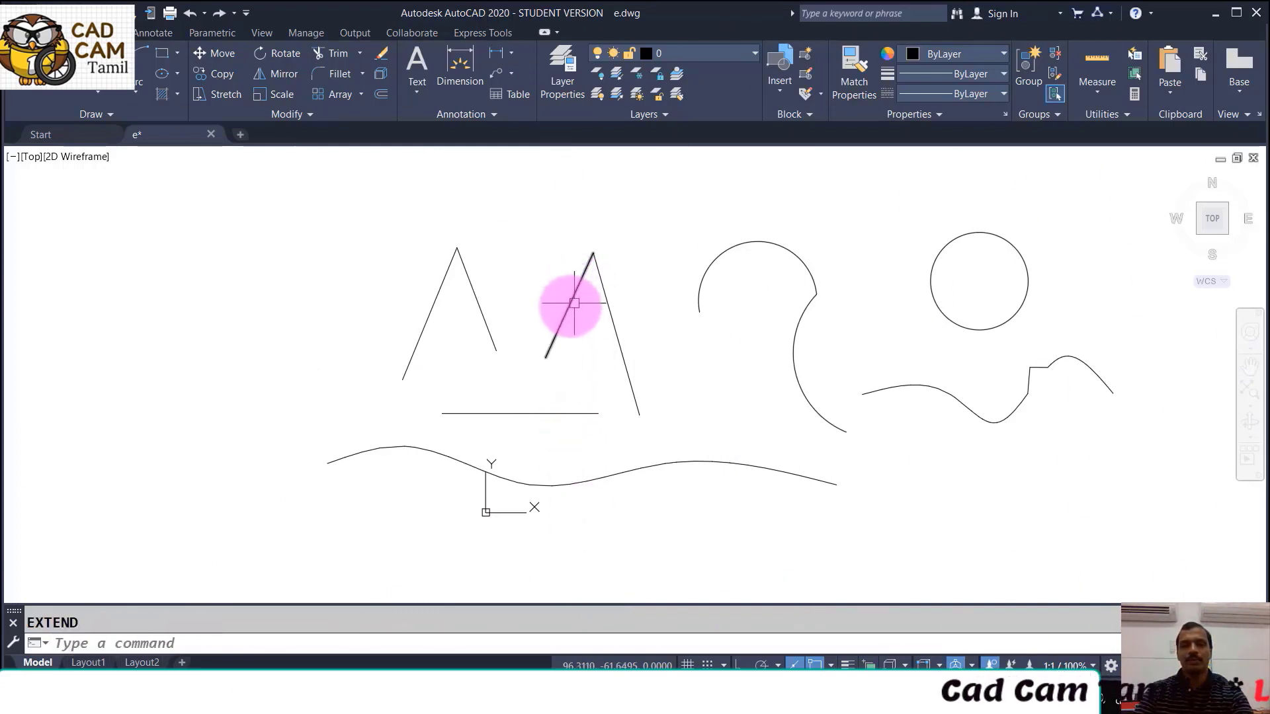
Select both inner peak legs with PEDIT Multiple and set the join type to Extend
{"action": "scroll", "coordinate": [562, 325], "scroll_direction": "up", "scroll_amount": 2}
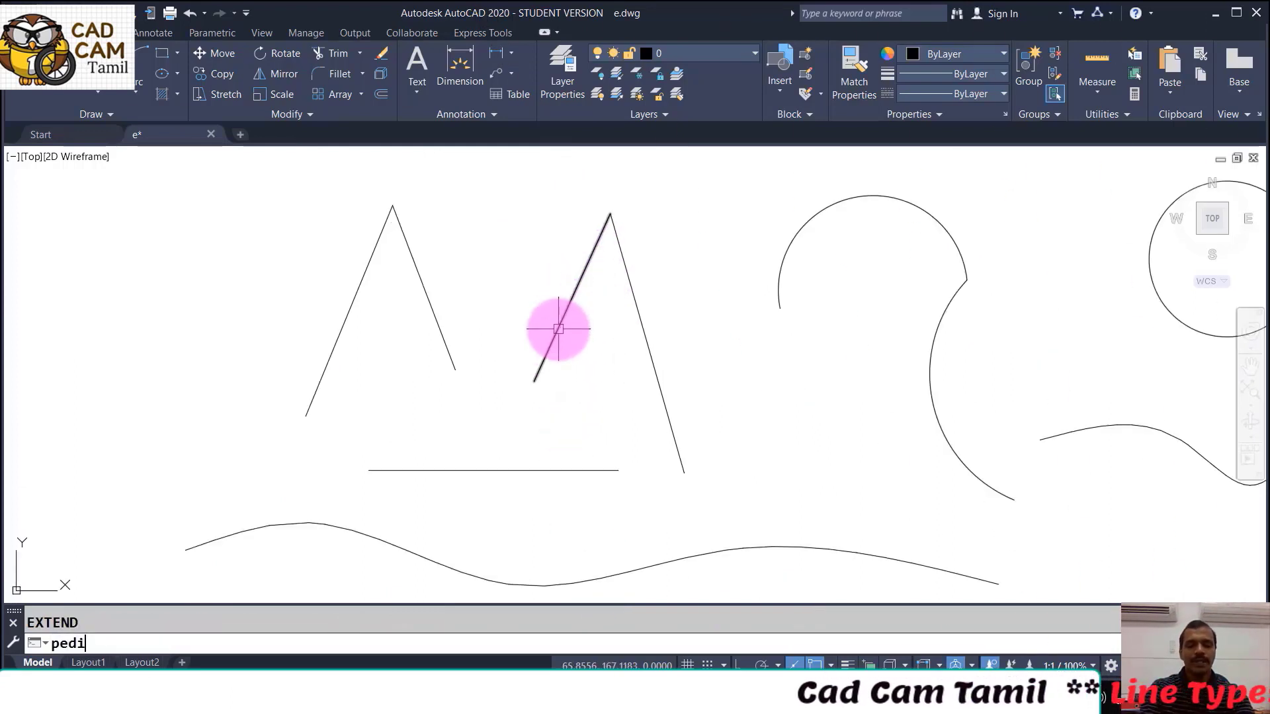
{"action": "type", "text": "pedi"}
{"action": "key", "text": "Return"}
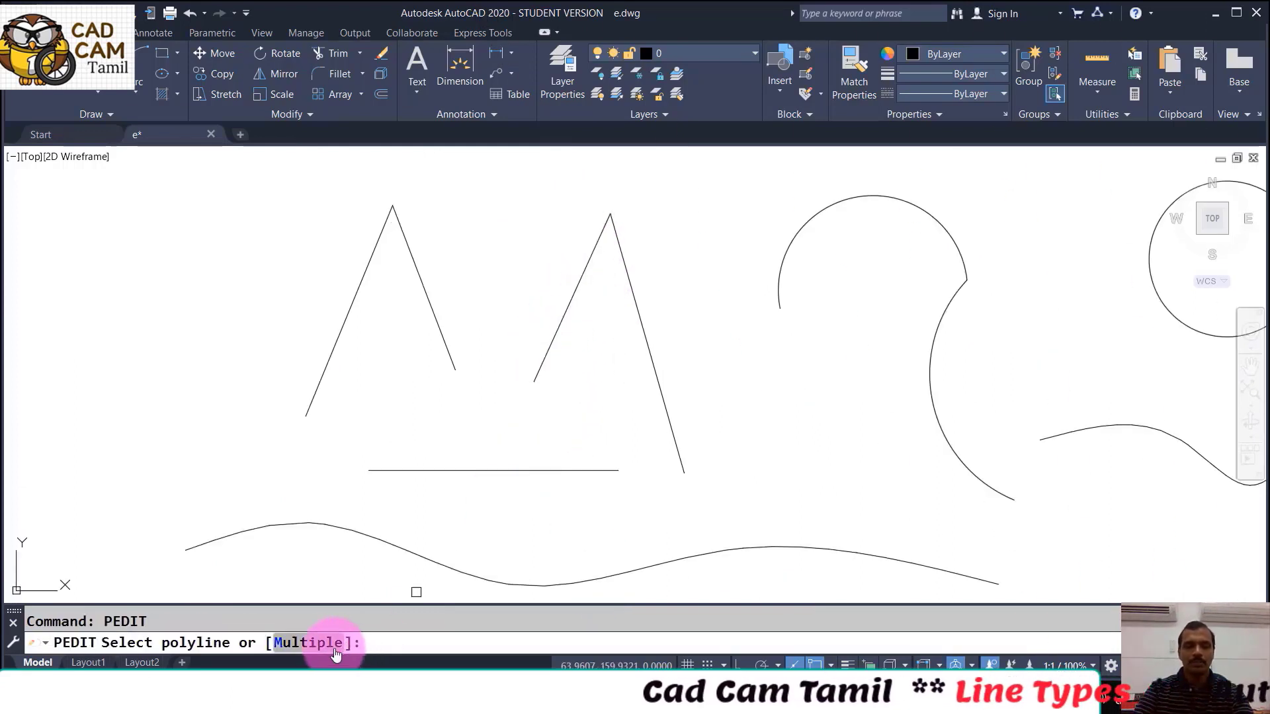
{"action": "left_click", "coordinate": [314, 643]}
{"action": "left_click", "coordinate": [428, 294]}
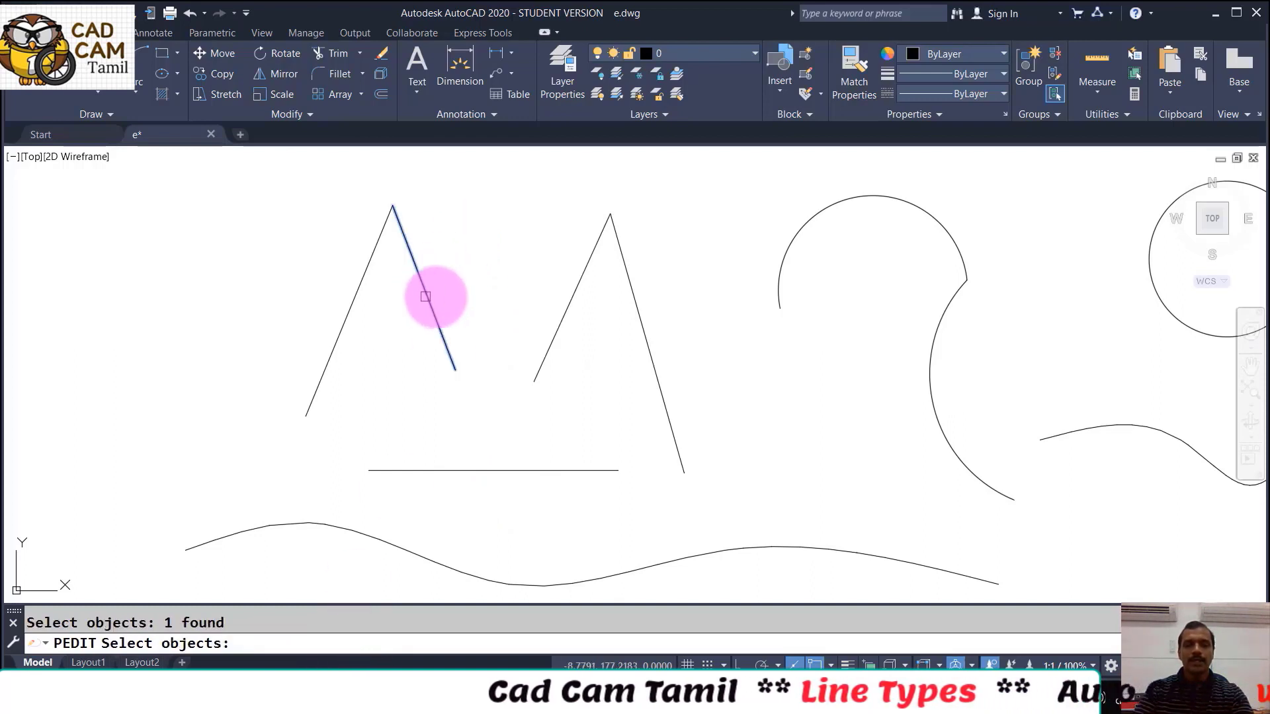
{"action": "left_click", "coordinate": [559, 318]}
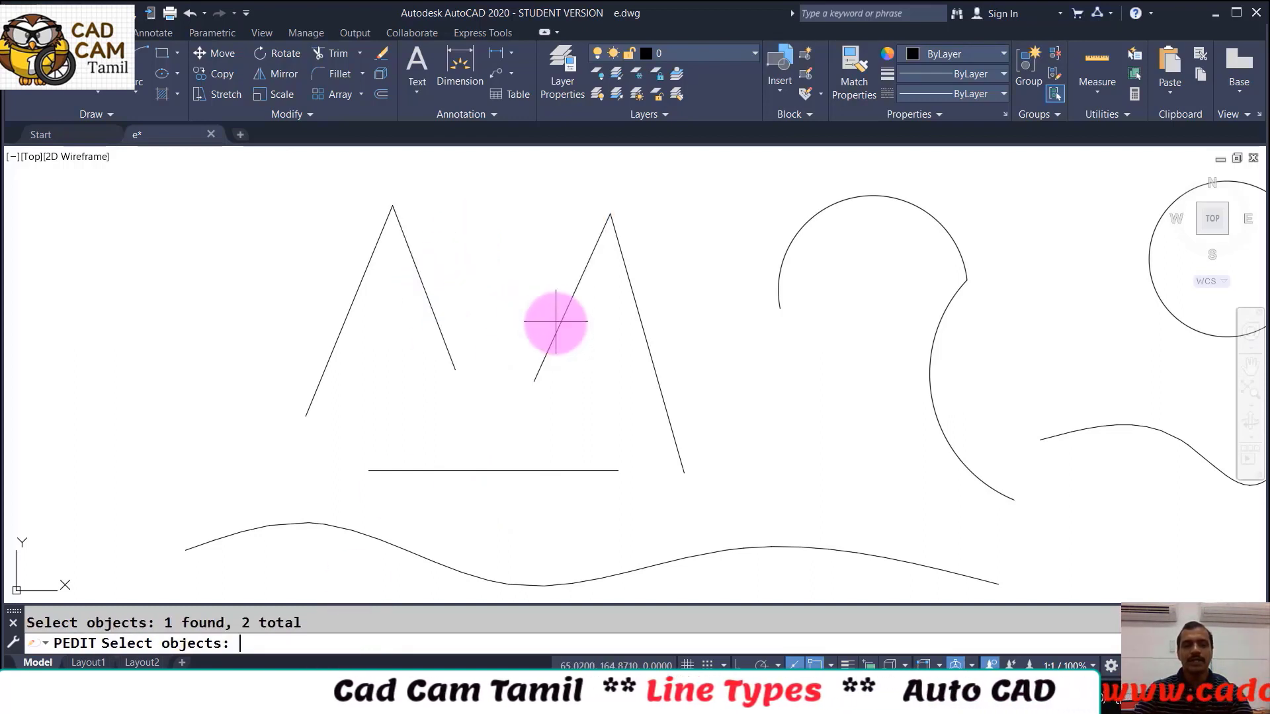
{"action": "key", "text": "Return"}
{"action": "left_click", "coordinate": [342, 639]}
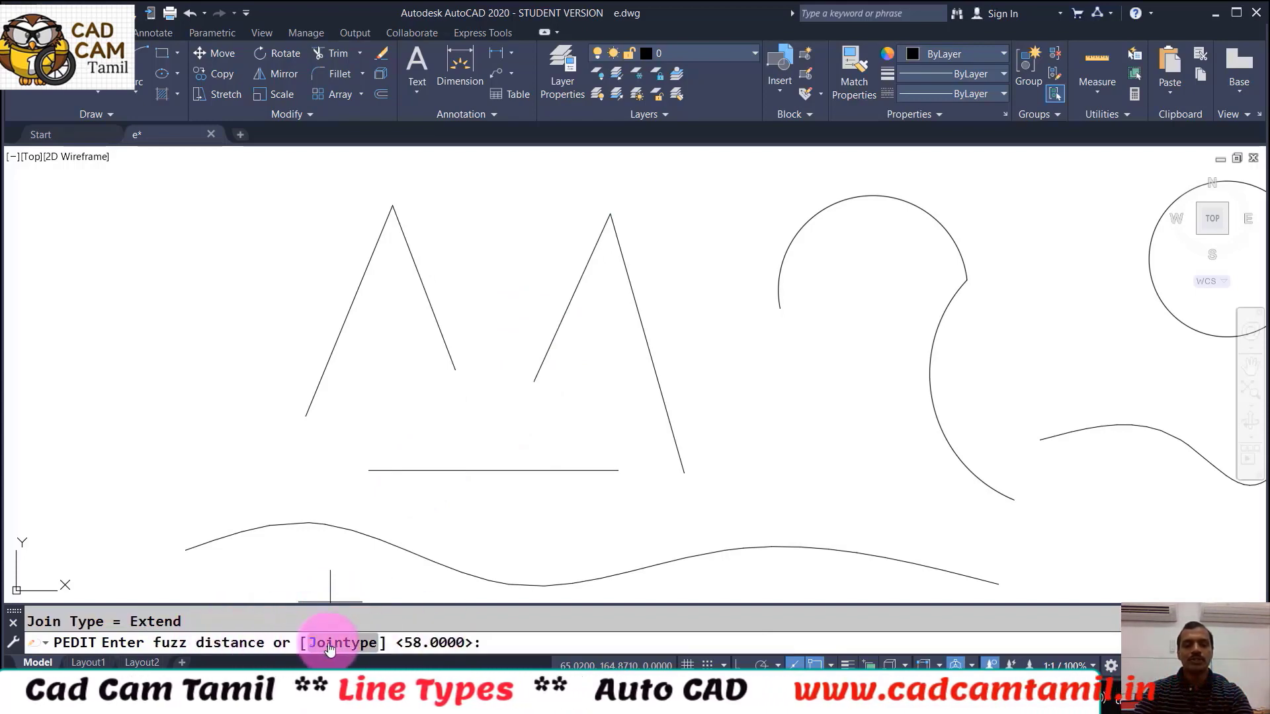
{"action": "type", "text": "J"}
{"action": "key", "text": "Return"}
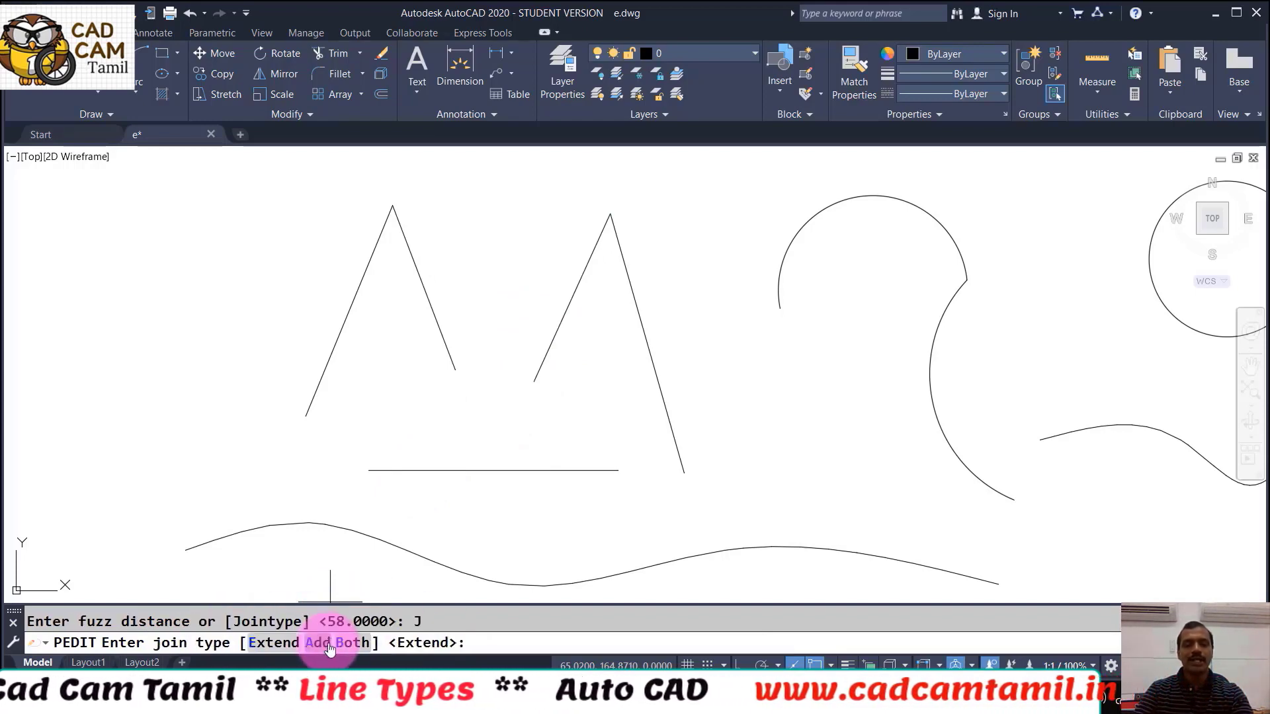
{"action": "left_click", "coordinate": [277, 644]}
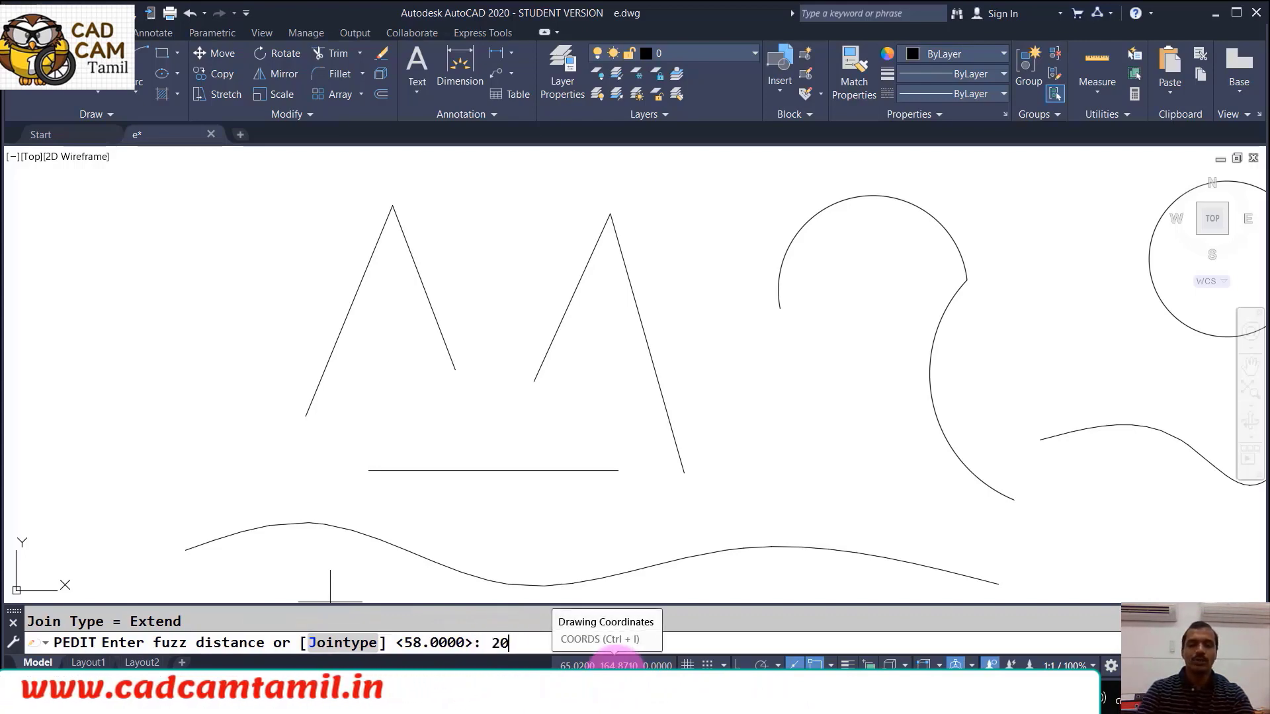
Try fuzz distances 20, 40, 50, 55 and 57, then 58 to join the legs into a V
{"action": "type", "text": "20"}
{"action": "key", "text": "Return"}
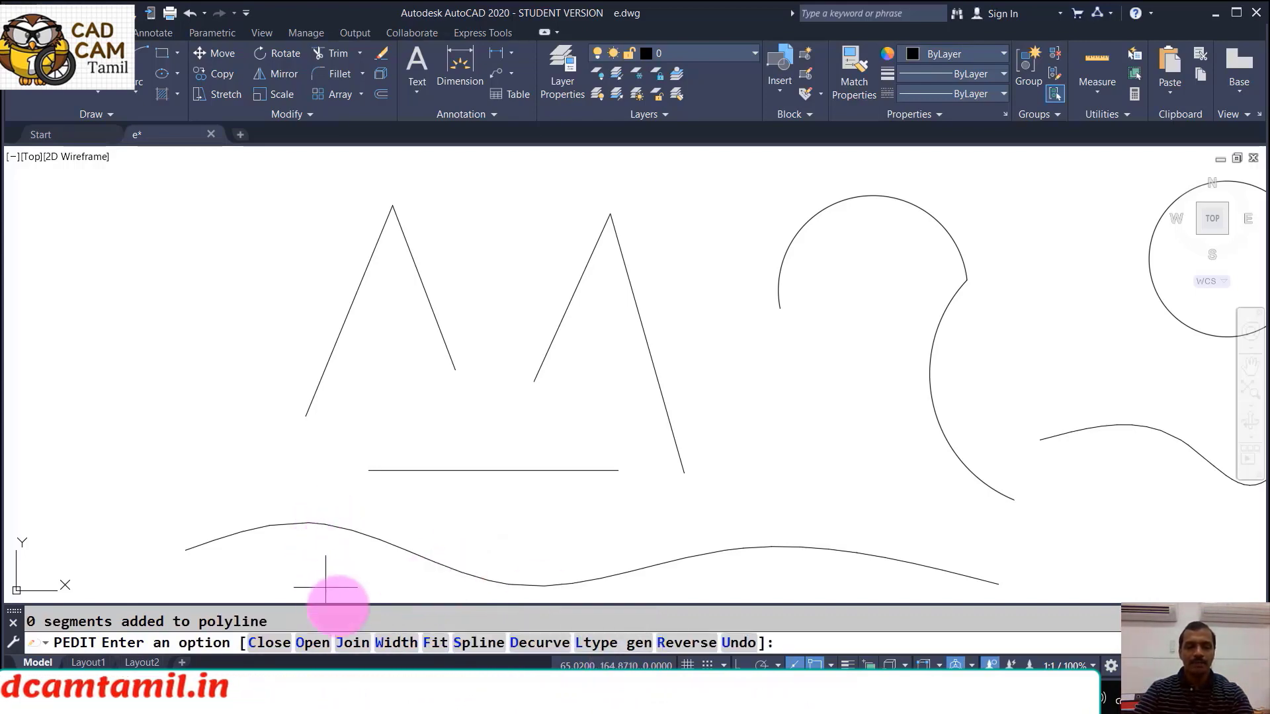
{"action": "left_click", "coordinate": [350, 644]}
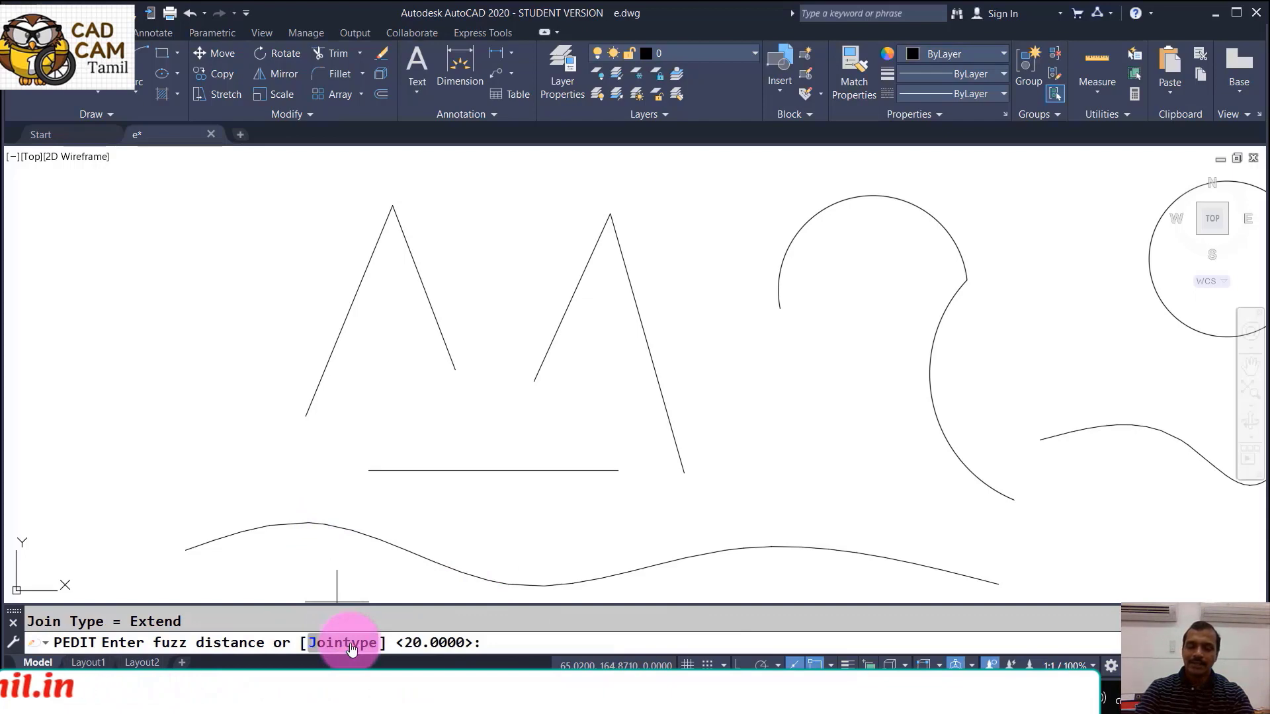
{"action": "type", "text": "40"}
{"action": "key", "text": "Return"}
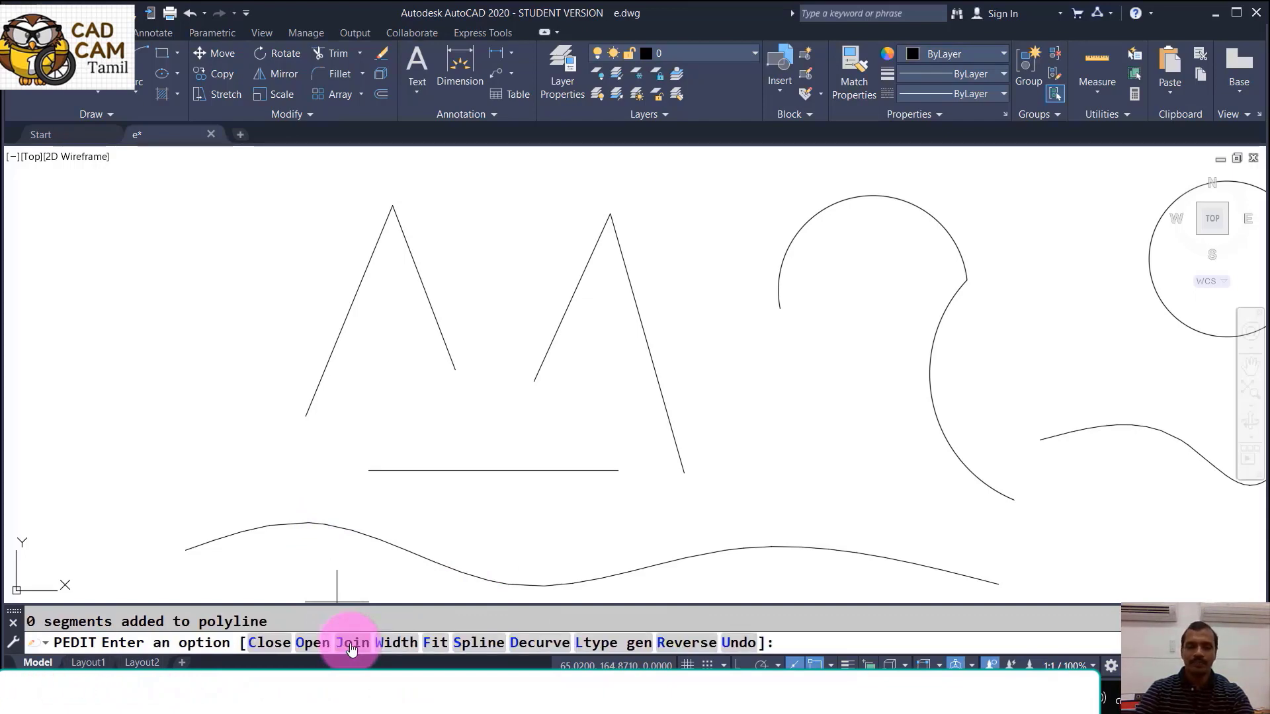
{"action": "left_click", "coordinate": [355, 643]}
{"action": "type", "text": "50"}
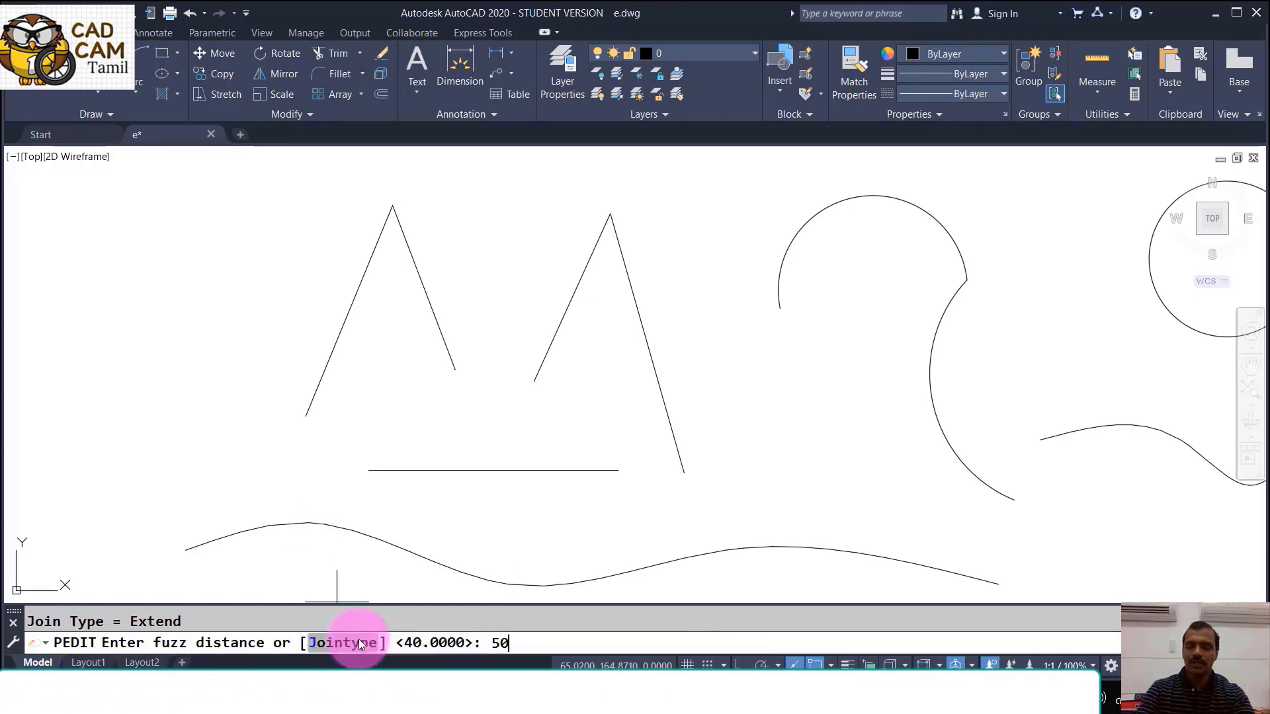
{"action": "key", "text": "Return"}
{"action": "left_click", "coordinate": [359, 641]}
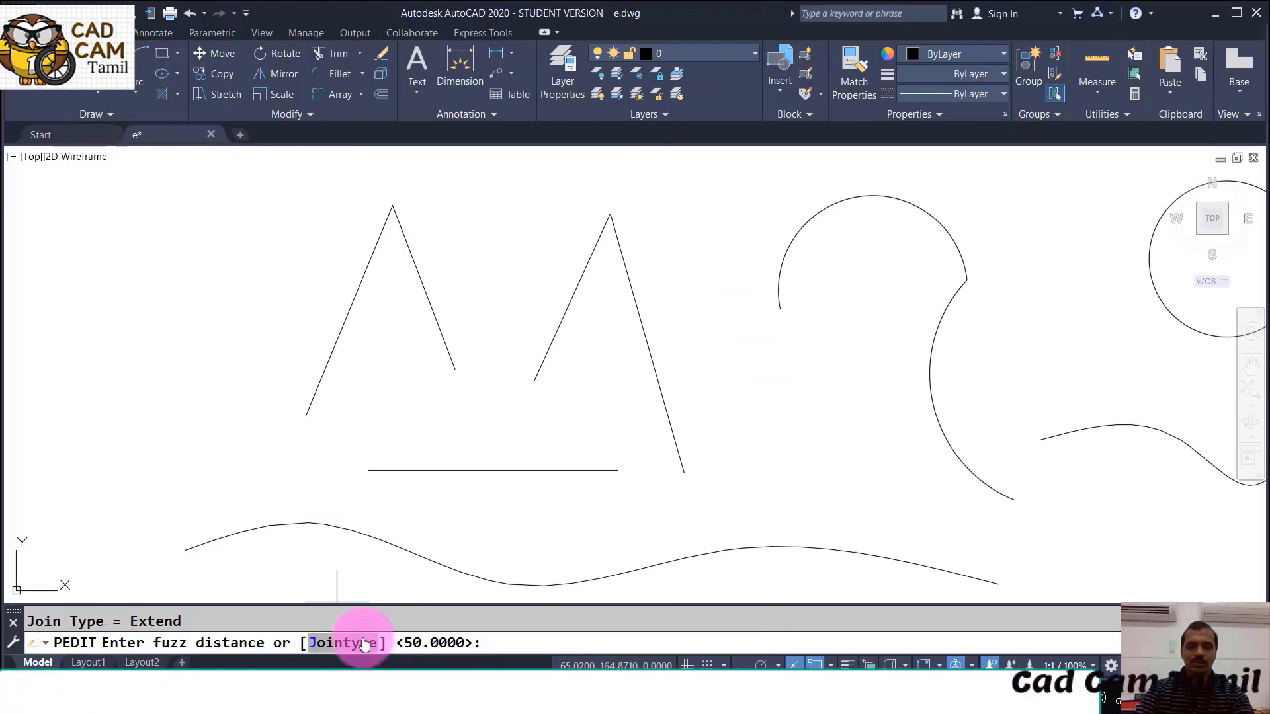
{"action": "key", "text": "Return"}
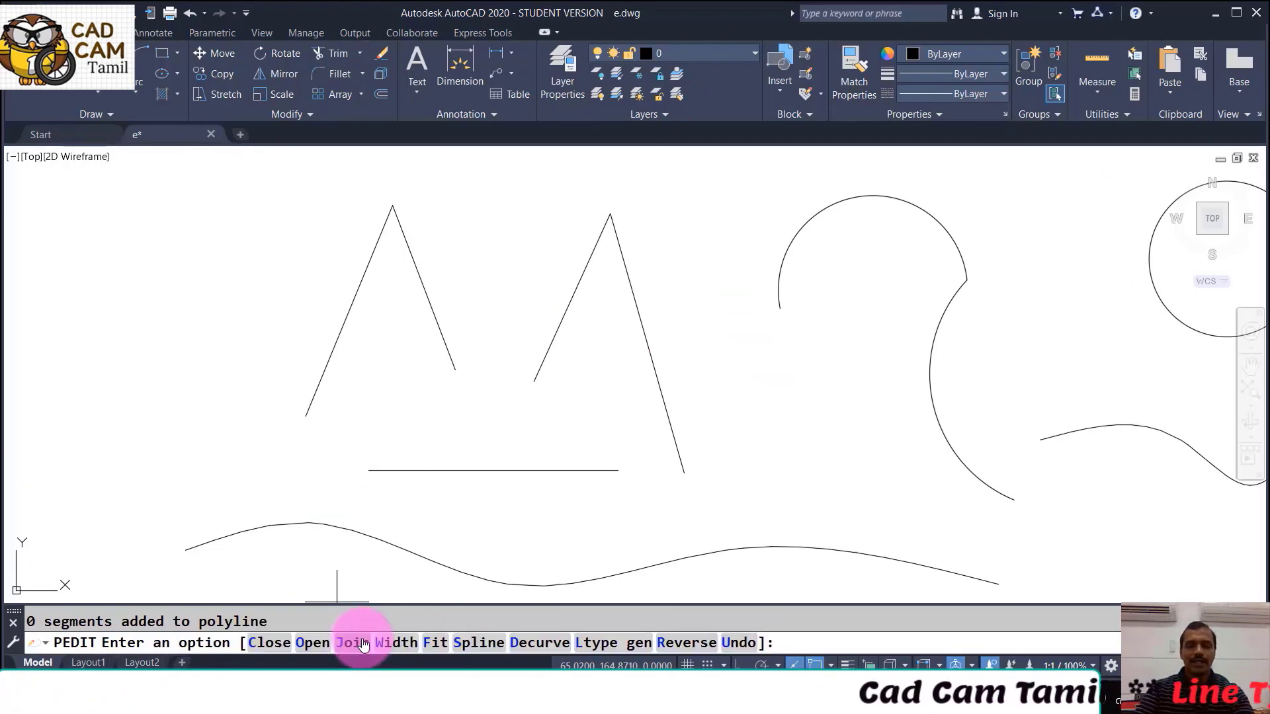
{"action": "left_click", "coordinate": [363, 643]}
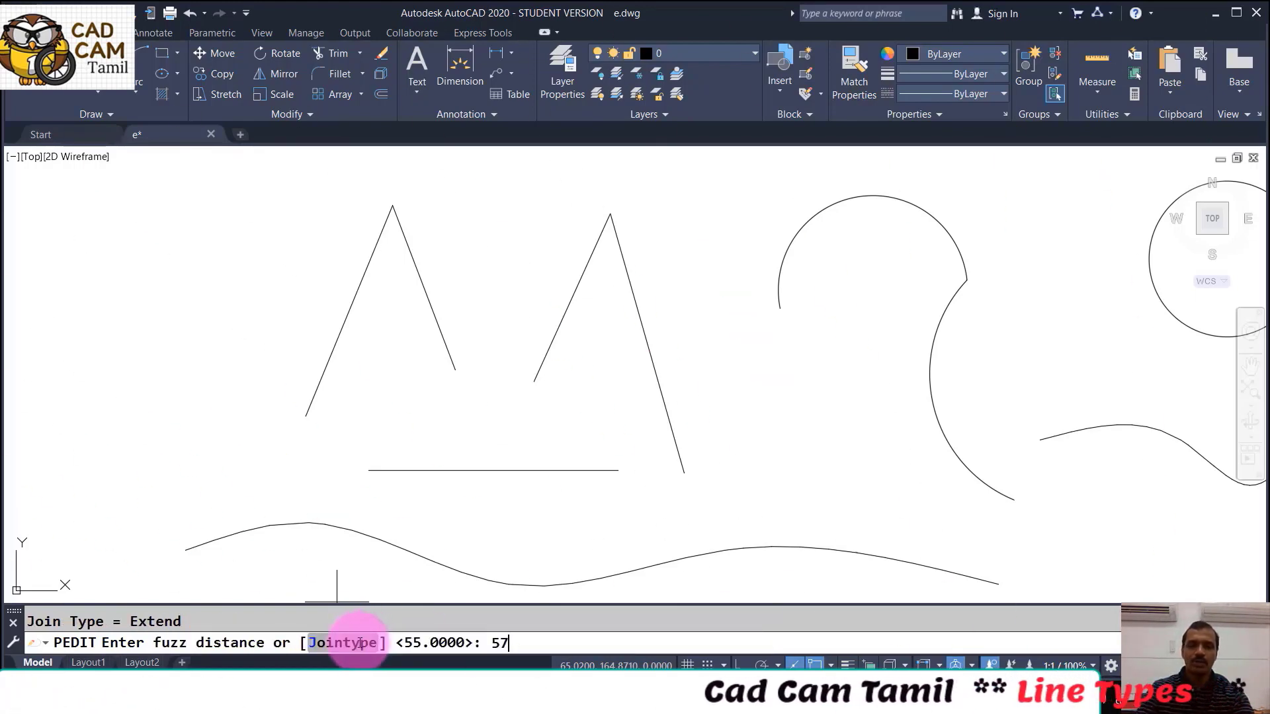
{"action": "key", "text": "Return"}
{"action": "left_click", "coordinate": [360, 642]}
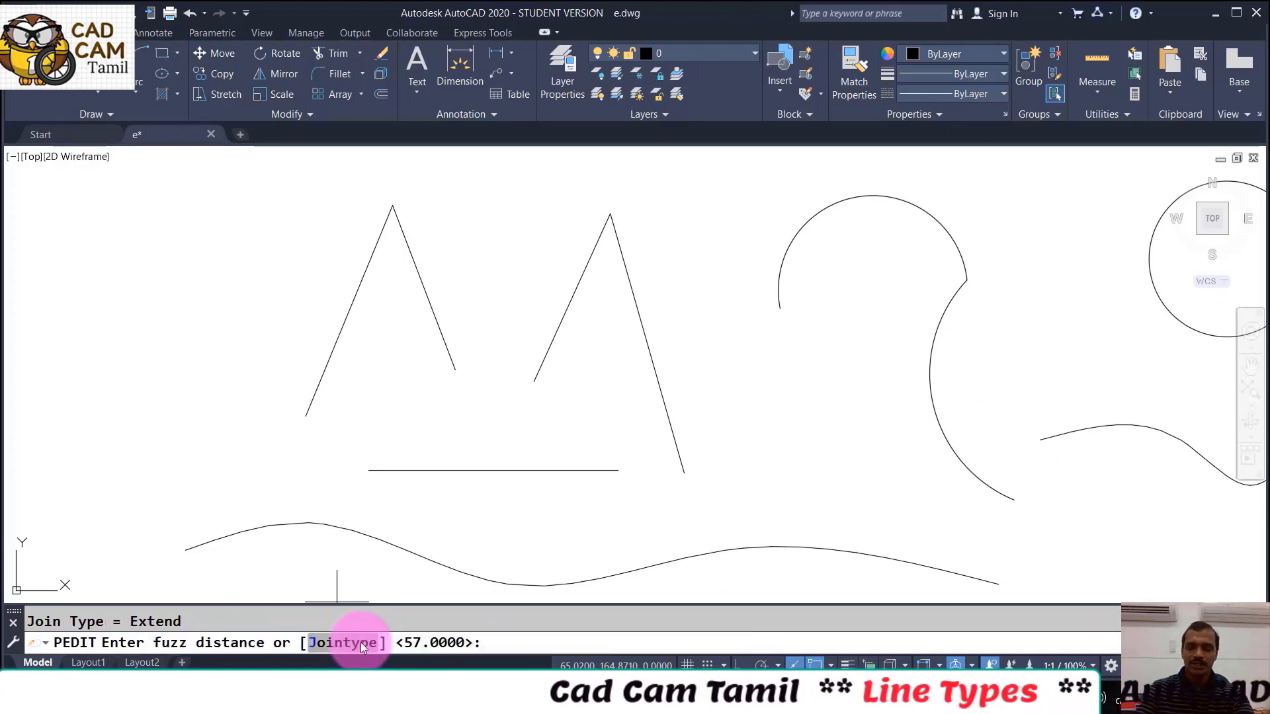
{"action": "type", "text": "58"}
{"action": "key", "text": "Return"}
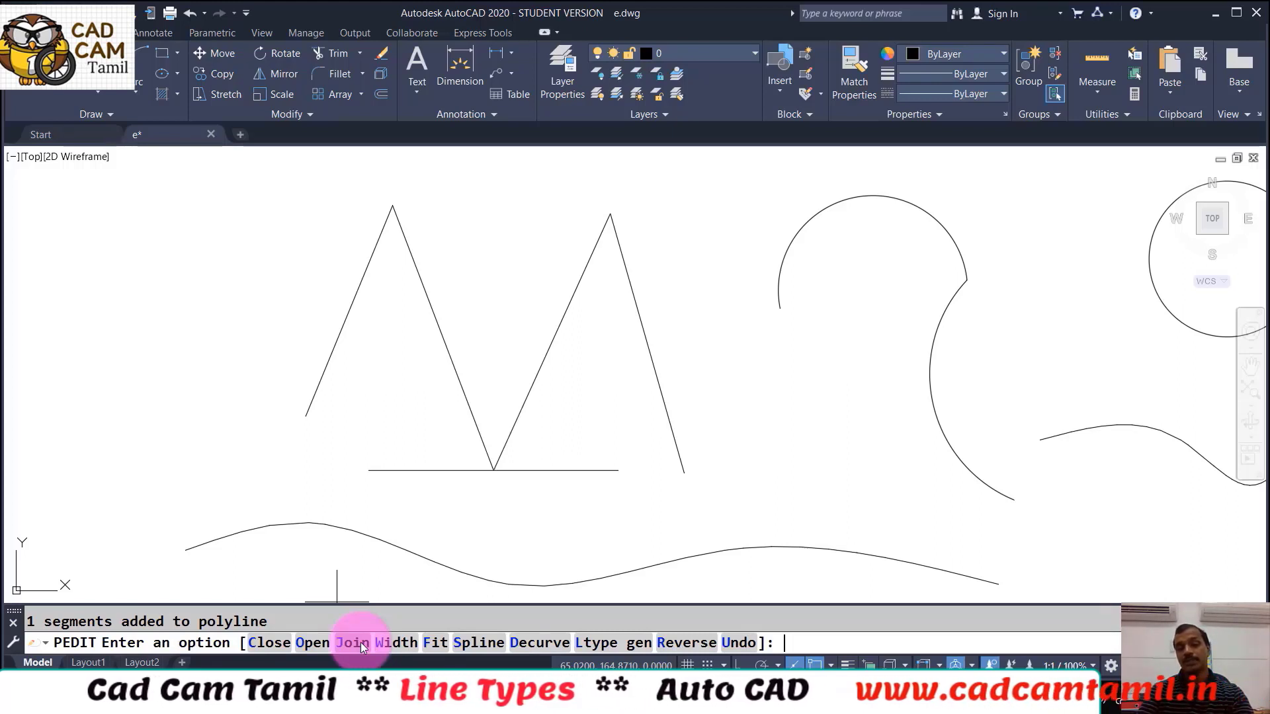
Undo the V join so the two inner legs are separate again
{"action": "key", "text": "Escape"}
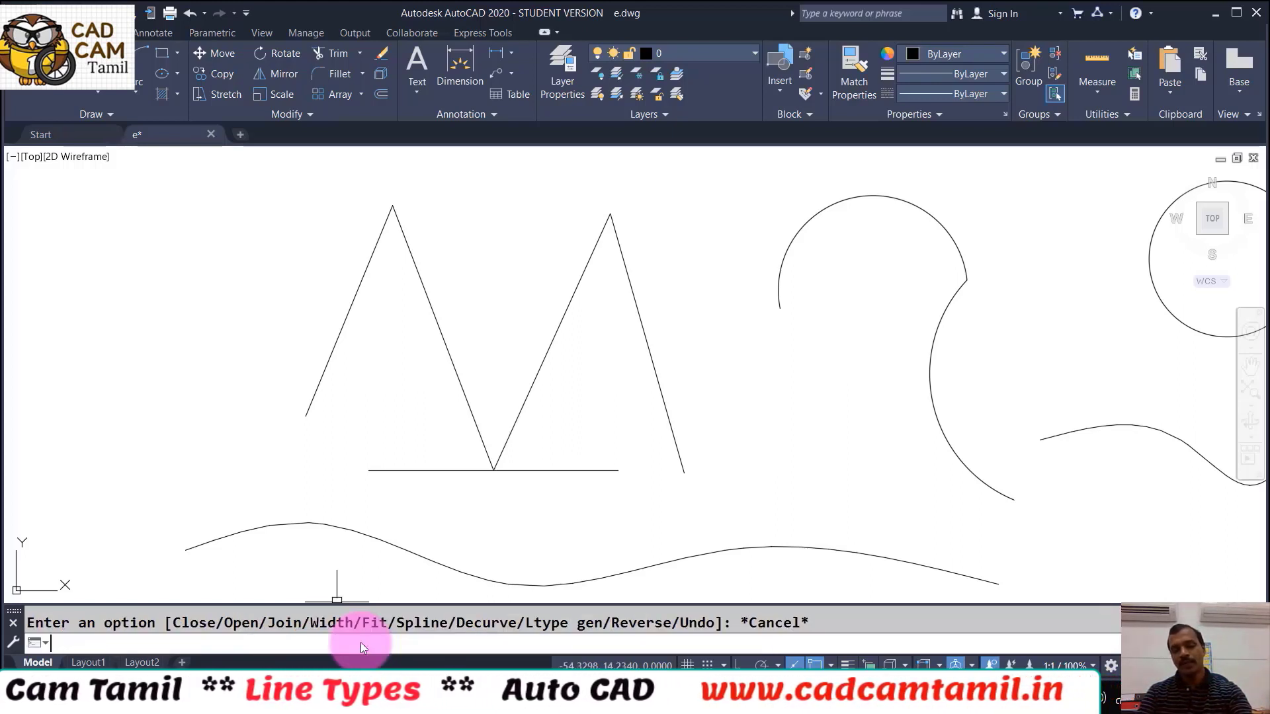
{"action": "type", "text": "u"}
{"action": "key", "text": "Return"}
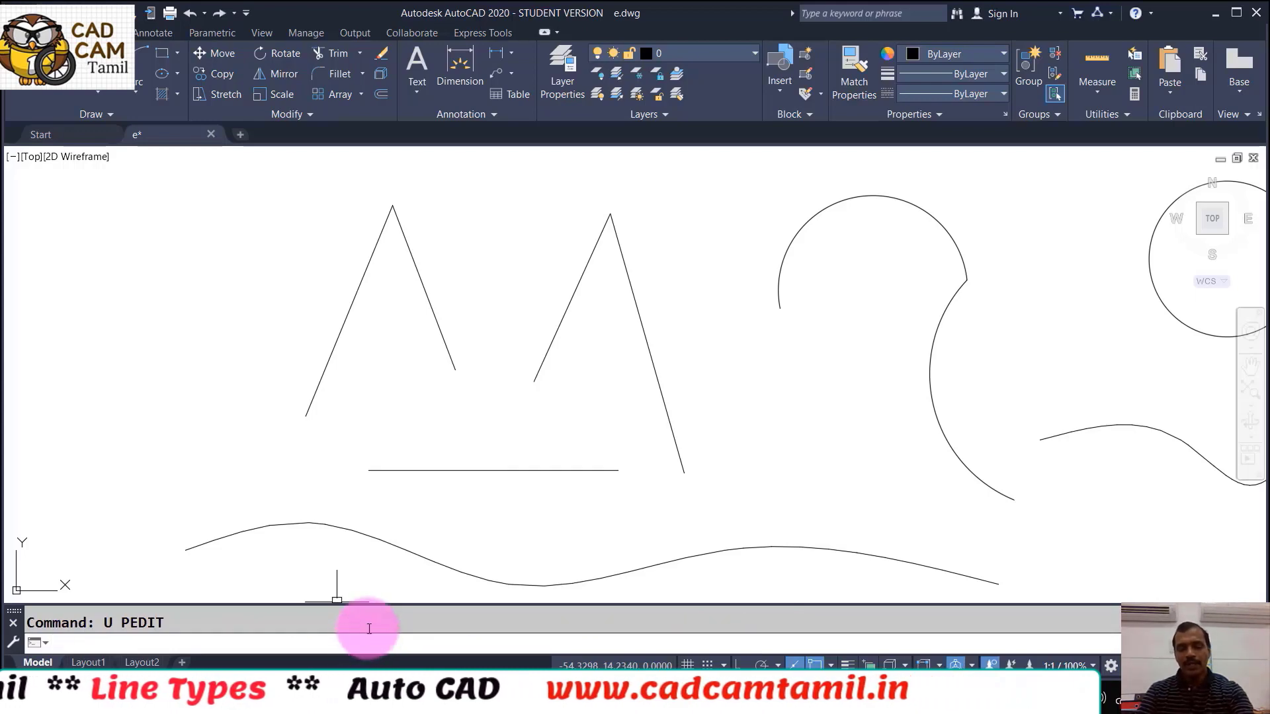
{"action": "type", "text": "l"}
{"action": "key", "text": "Return"}
{"action": "key", "text": "Escape"}
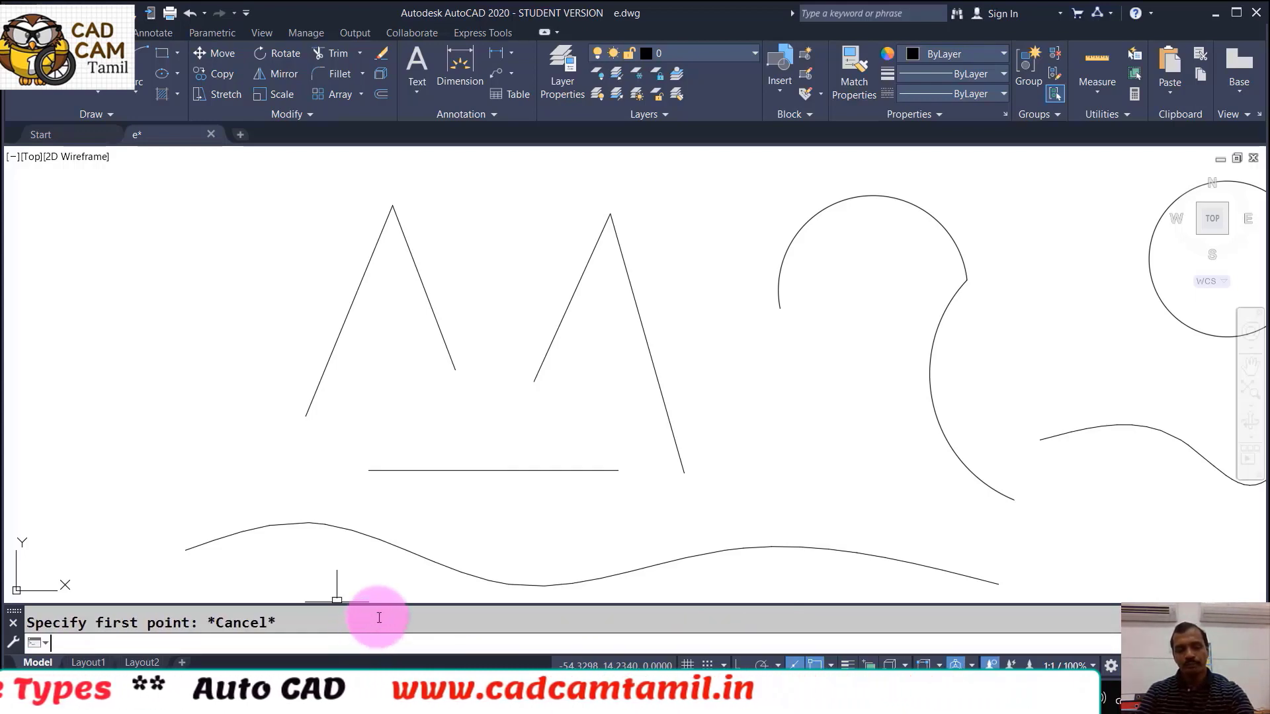
Measure the gap from the base line to the middle peak's leg end with DIST
{"action": "type", "text": "di"}
{"action": "key", "text": "Return"}
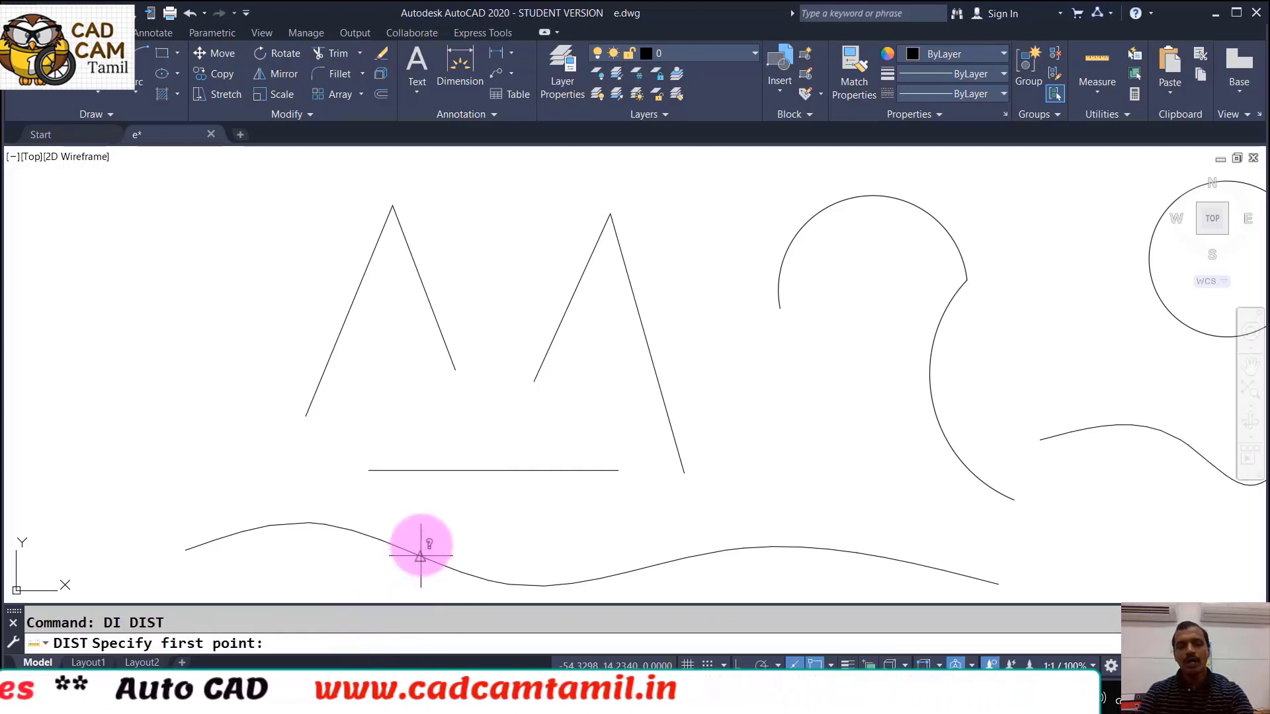
{"action": "left_click", "coordinate": [494, 470]}
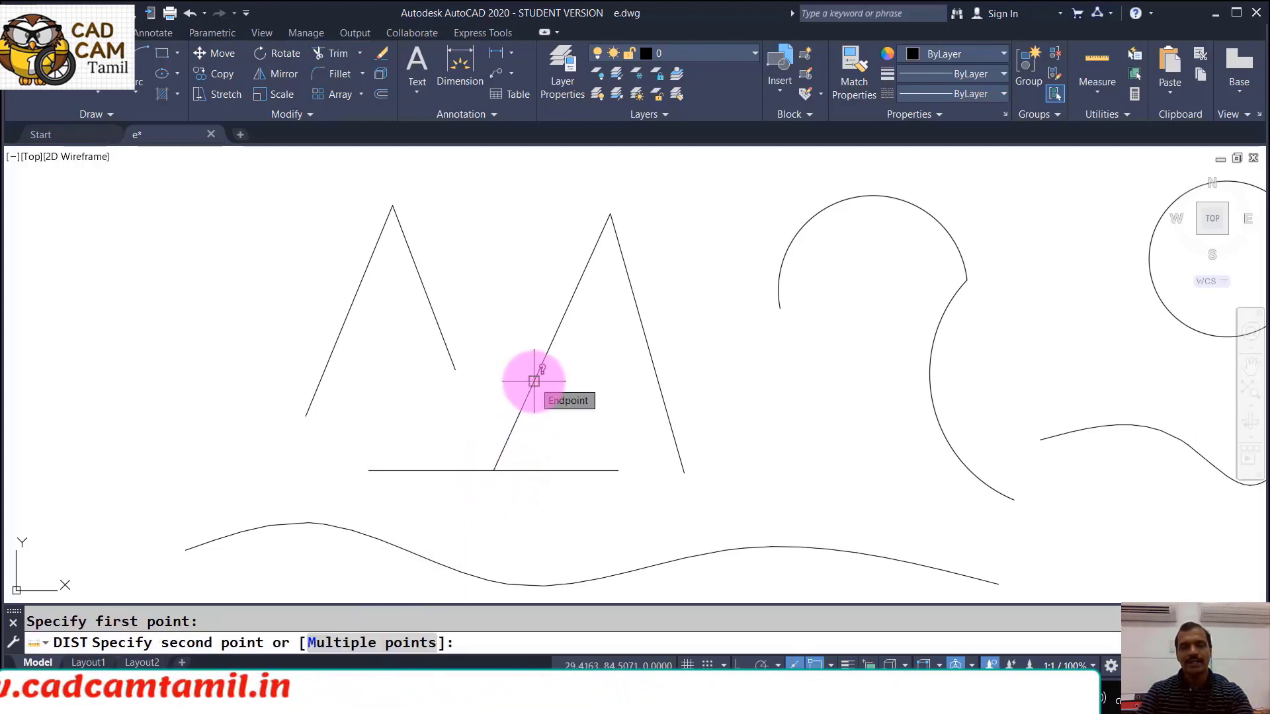
{"action": "left_click", "coordinate": [533, 381]}
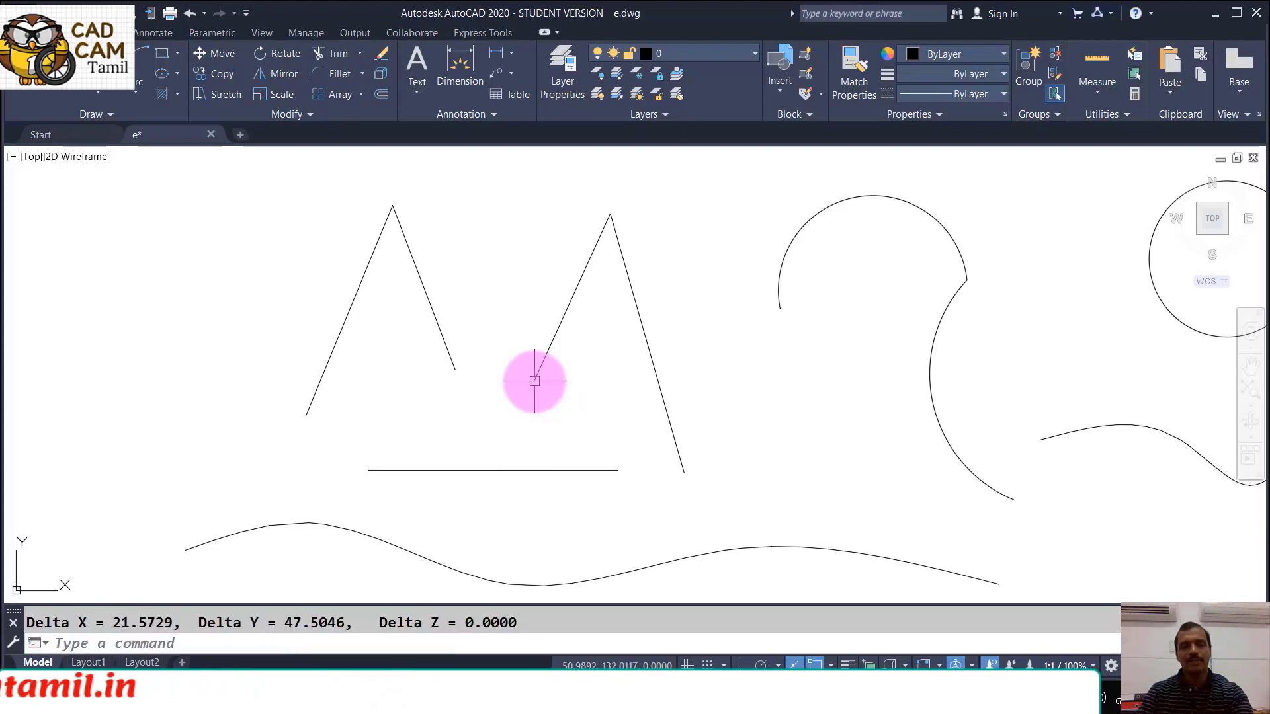
{"action": "key", "text": "F2"}
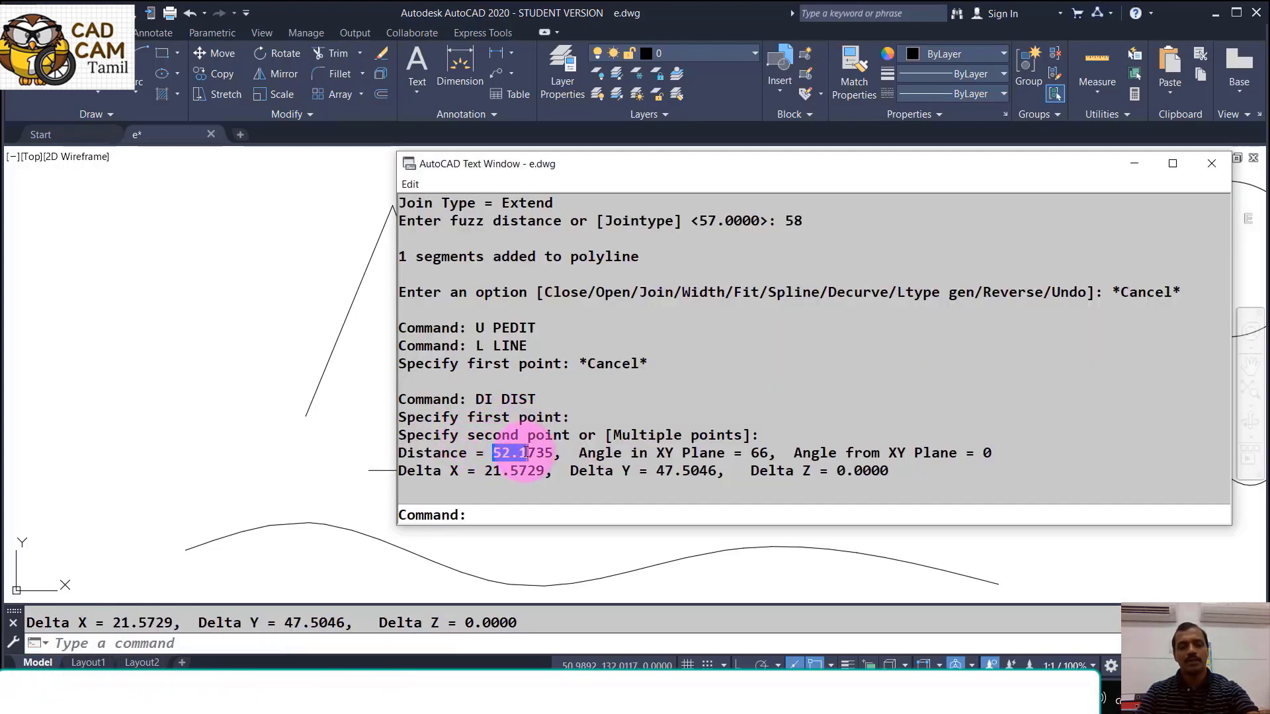
{"action": "key", "text": "F2"}
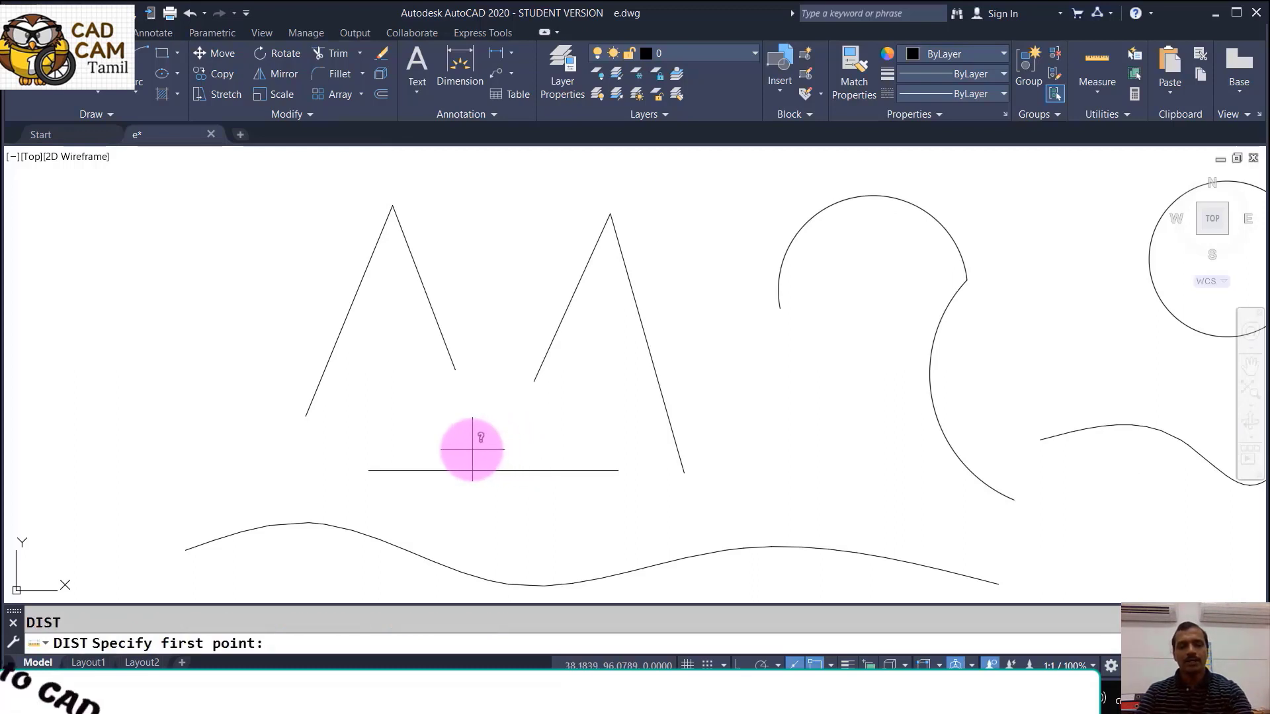
Measure the left peak leg's gap to the base line, reading 57.3343 in the text window
{"action": "left_click", "coordinate": [493, 470]}
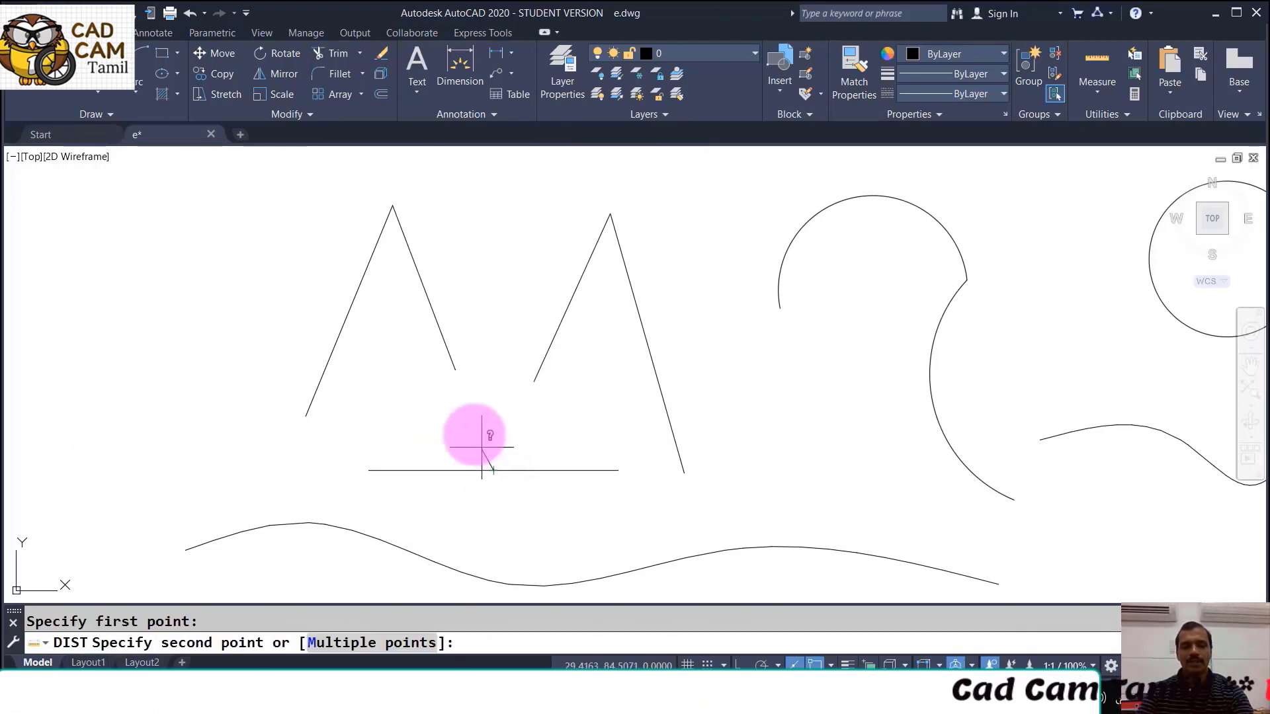
{"action": "left_click", "coordinate": [455, 369]}
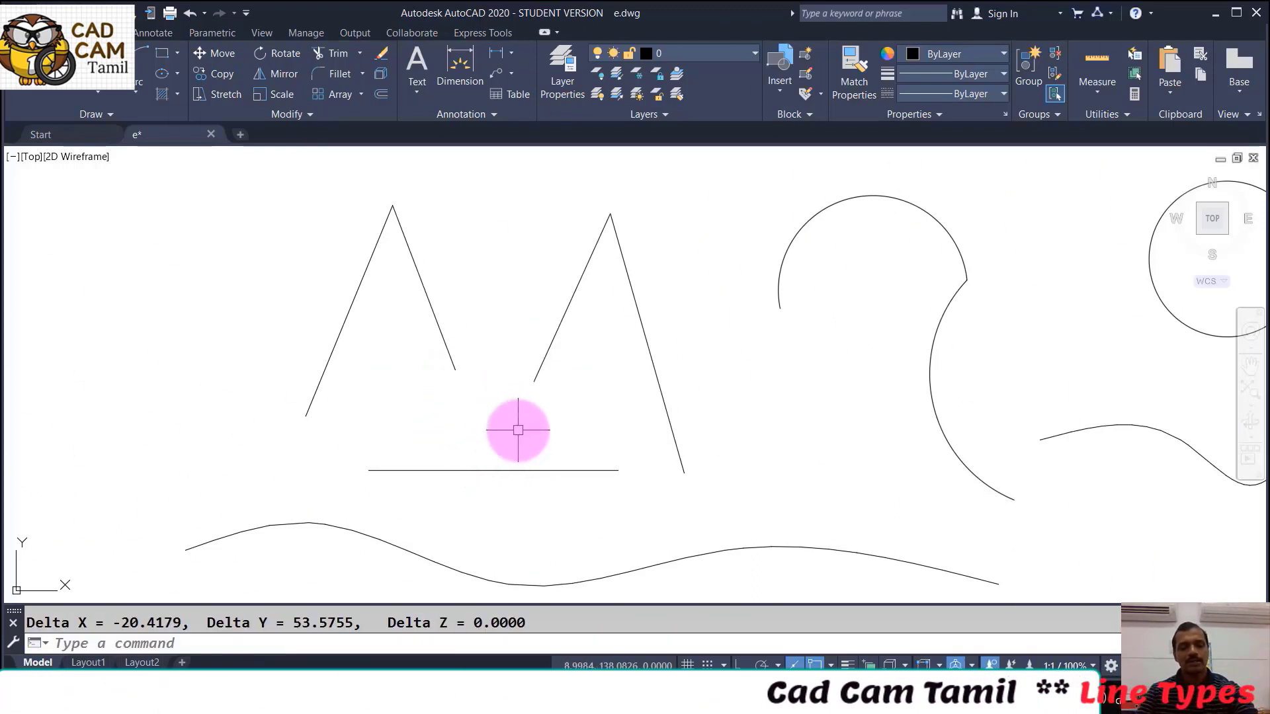
{"action": "key", "text": "F2"}
{"action": "left_click_drag", "start_coordinate": [496, 455], "coordinate": [535, 454]}
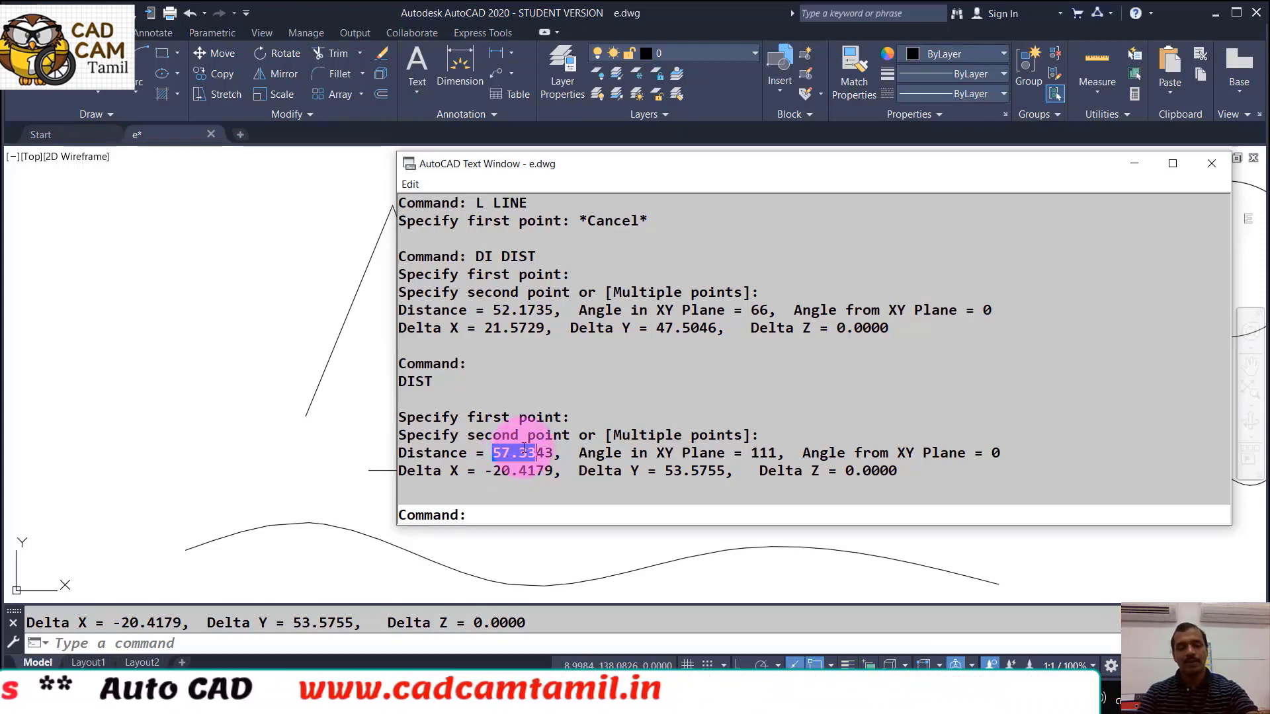
{"action": "key", "text": "Escape"}
Join the two inner legs with PEDIT Multiple and fuzz 58 into a single V polyline
{"action": "type", "text": "pe"}
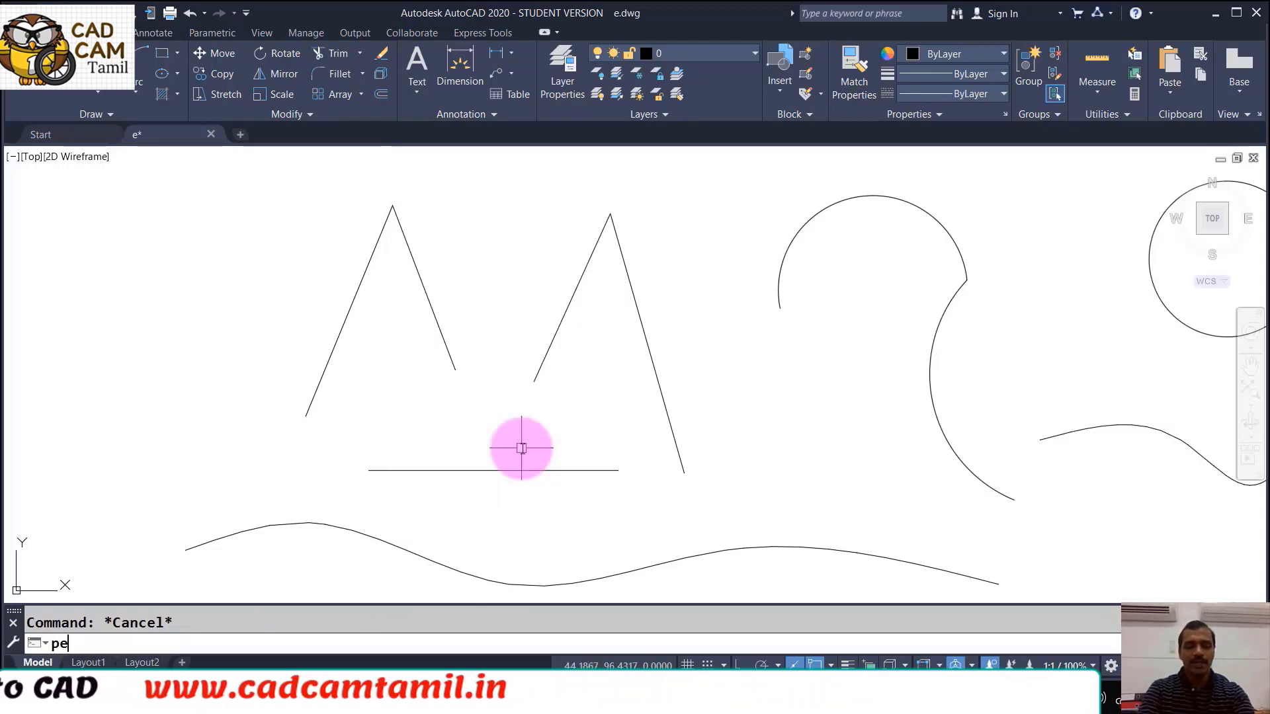
{"action": "type", "text": "dit"}
{"action": "key", "text": "Return"}
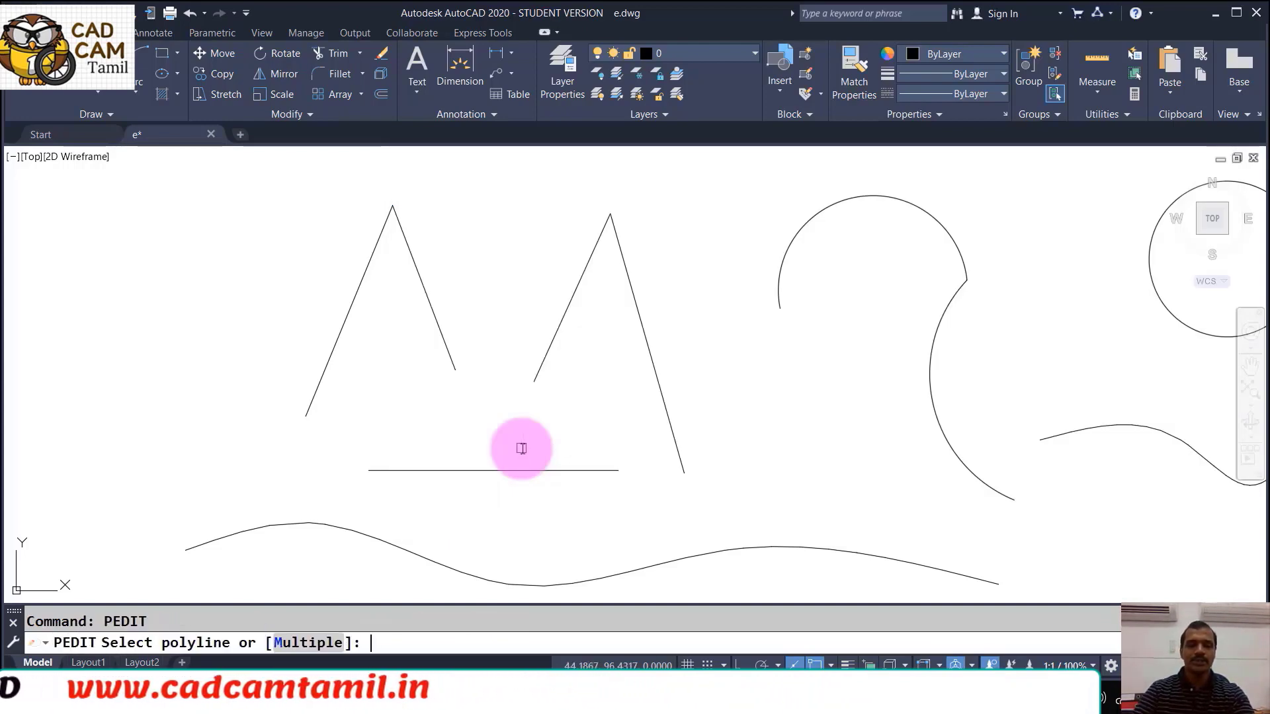
{"action": "left_click", "coordinate": [306, 643]}
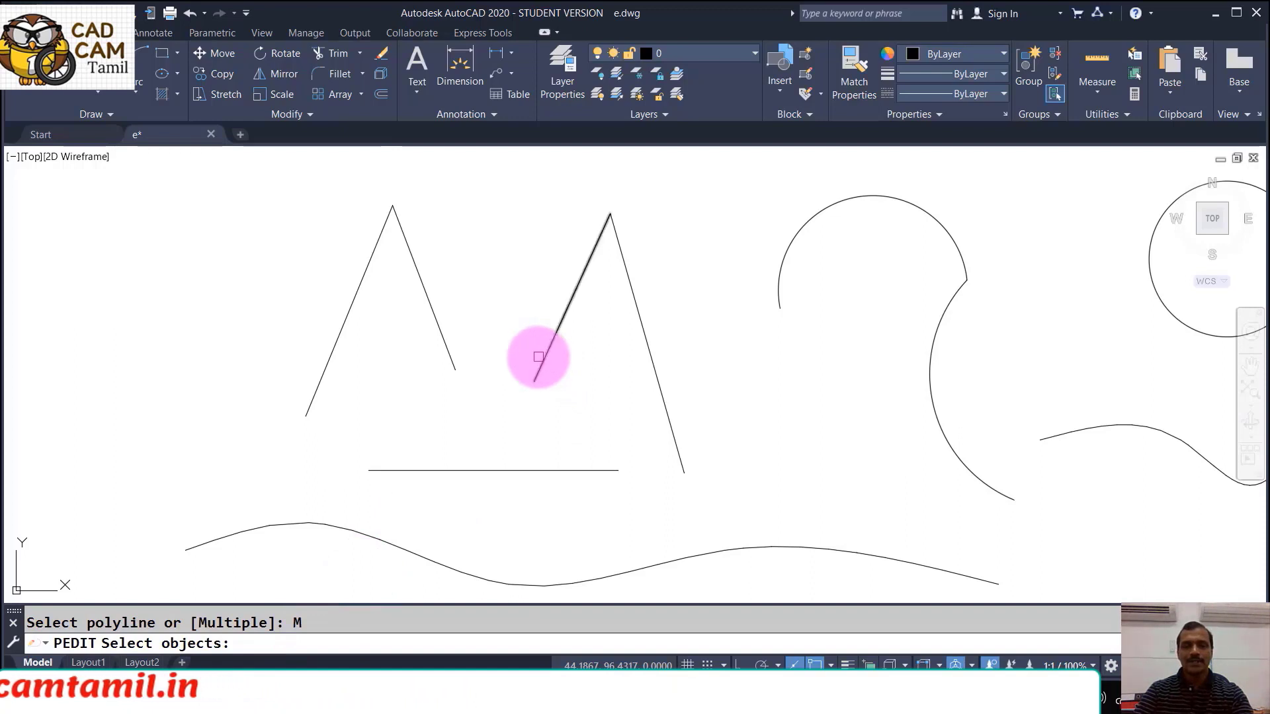
{"action": "left_click", "coordinate": [538, 356]}
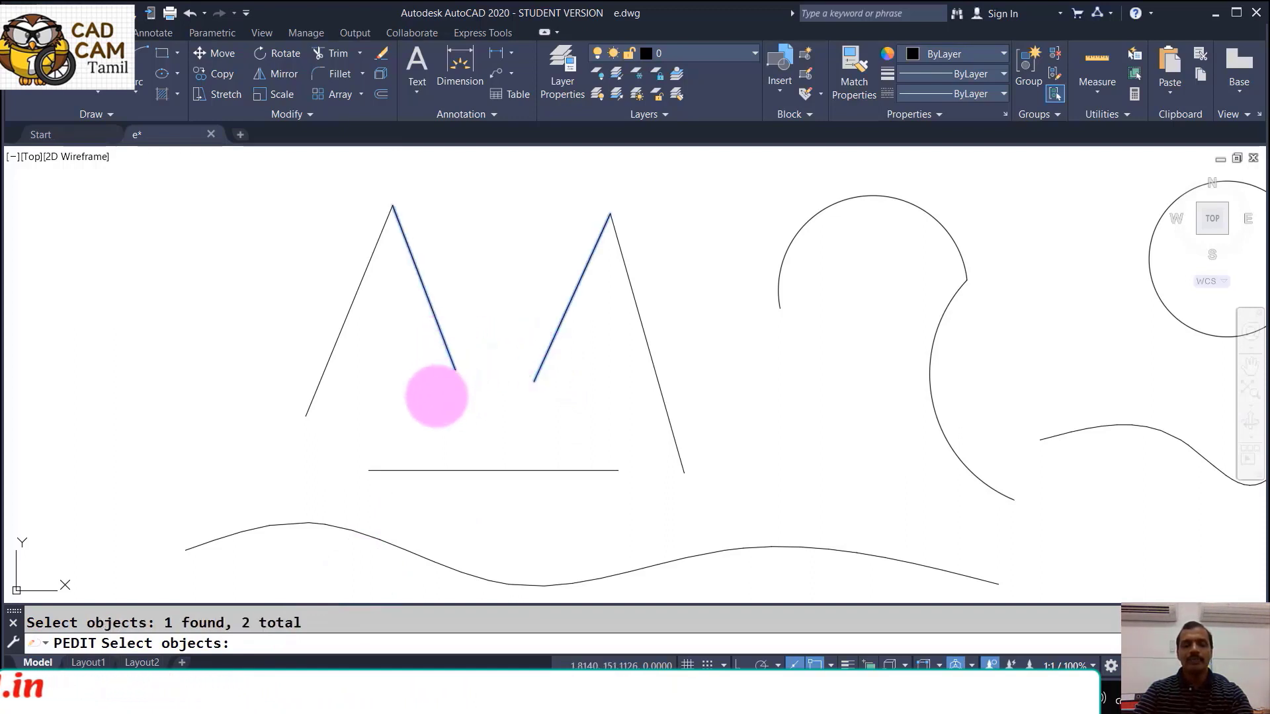
{"action": "right_click", "coordinate": [414, 627]}
{"action": "left_click", "coordinate": [352, 642]}
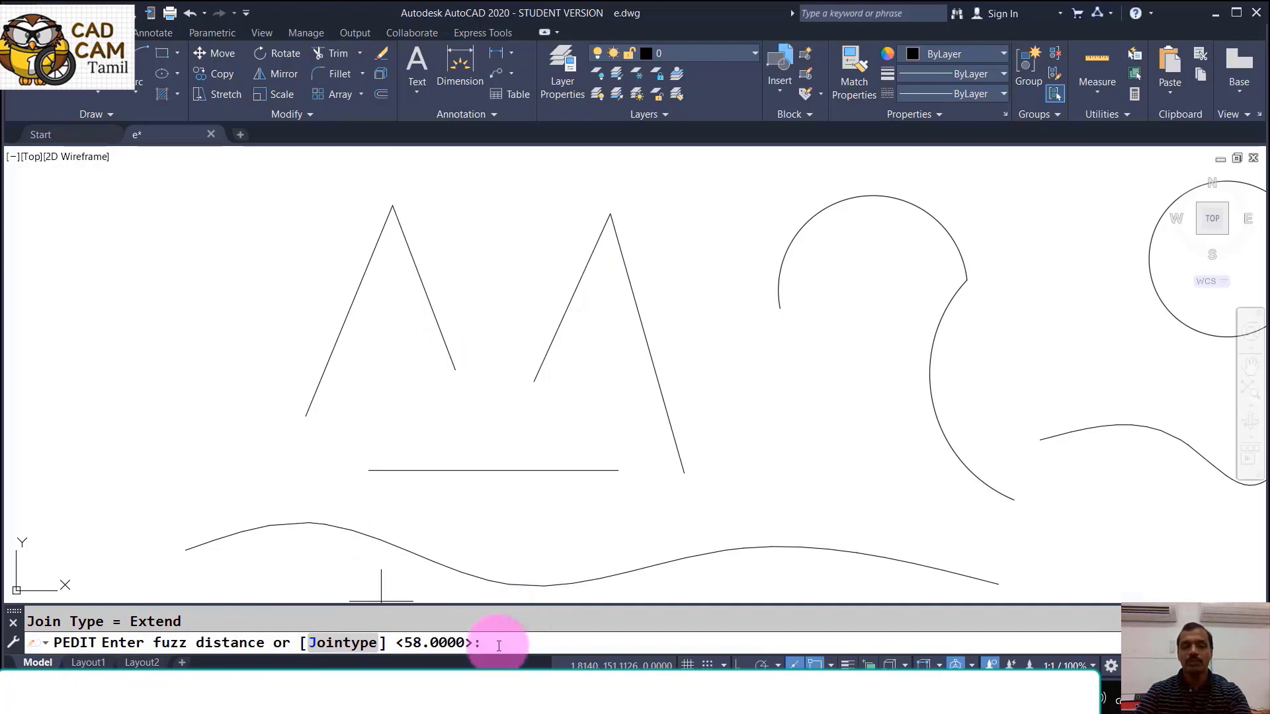
{"action": "type", "text": "58"}
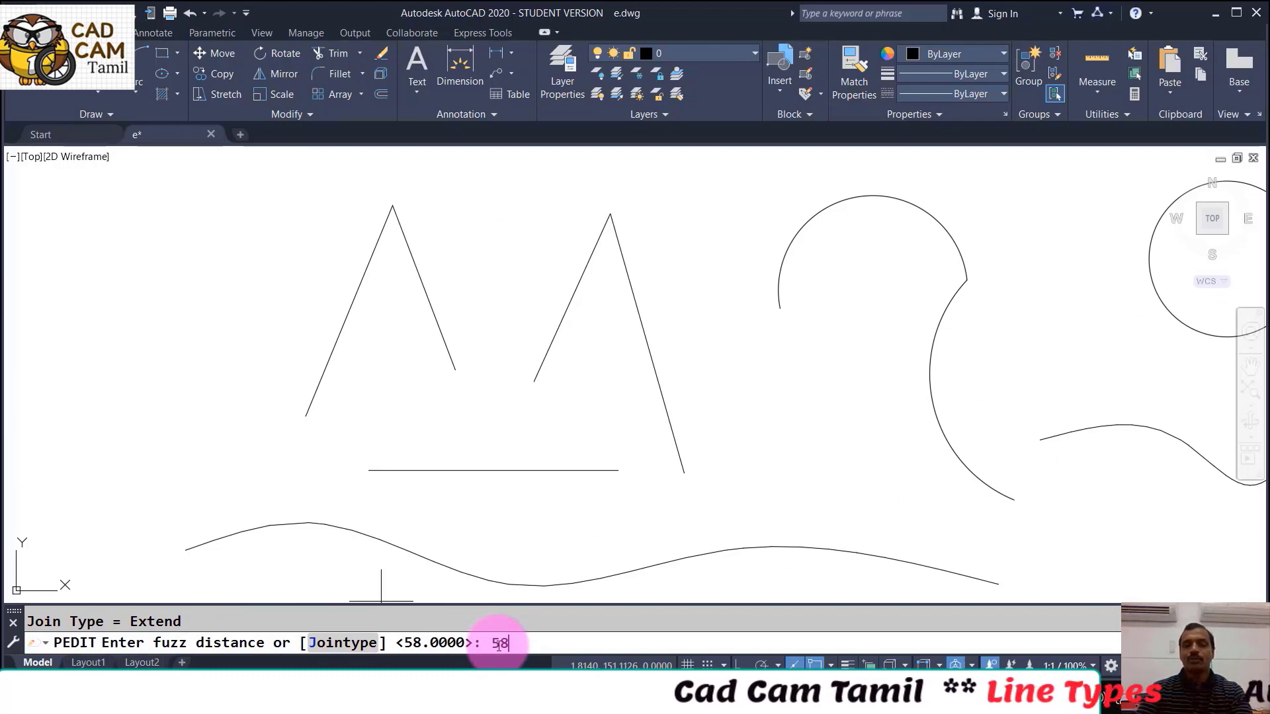
{"action": "key", "text": "Return"}
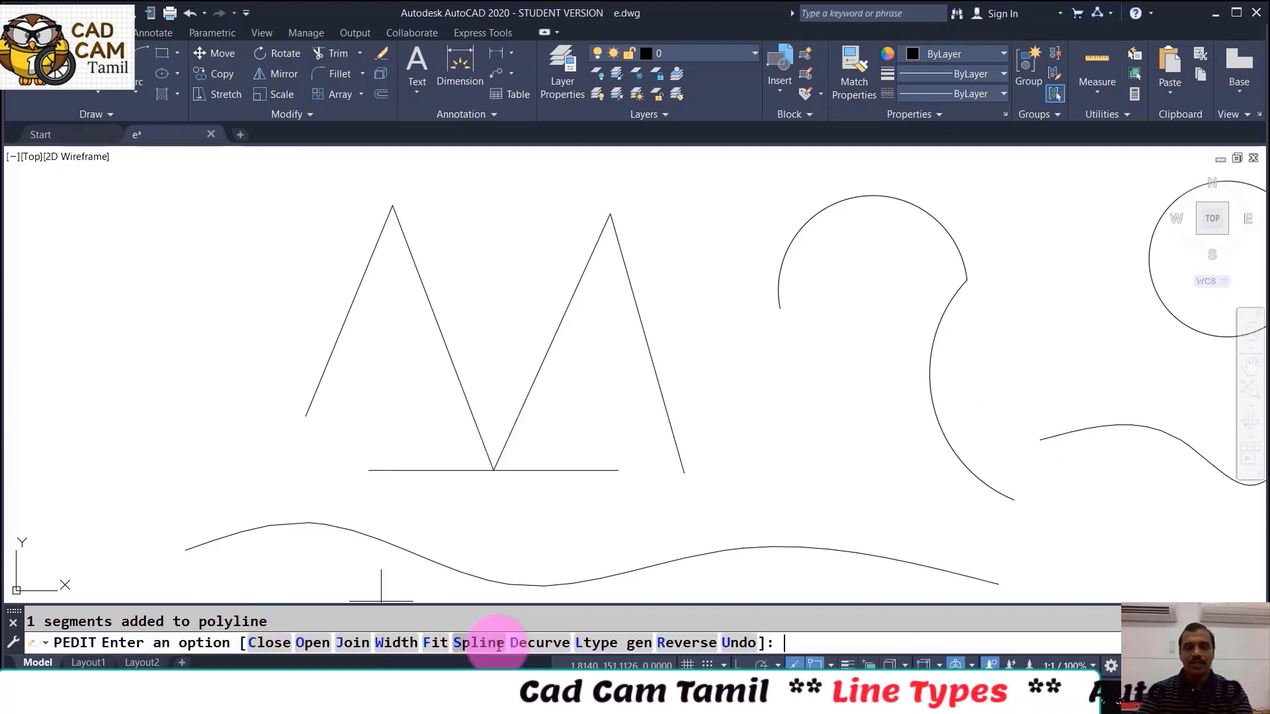
{"action": "key", "text": "Return"}
{"action": "key", "text": "Return"}
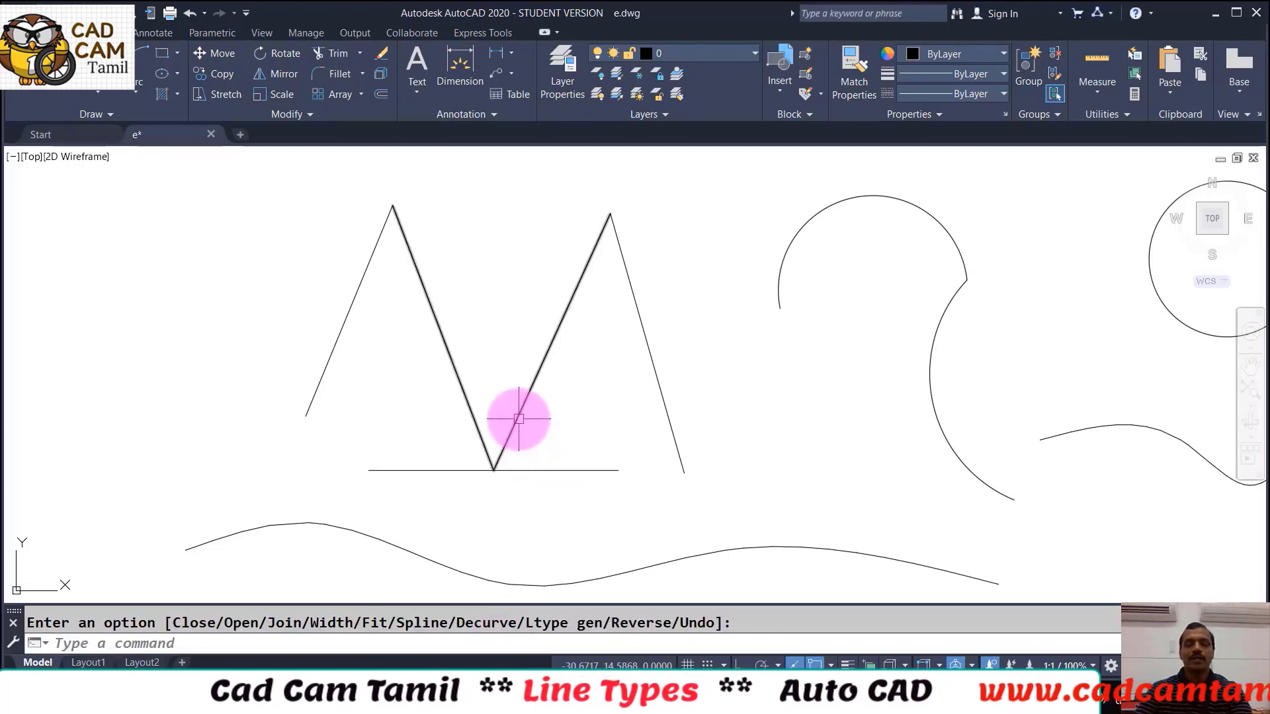
{"action": "mouse_move", "coordinate": [517, 419]}
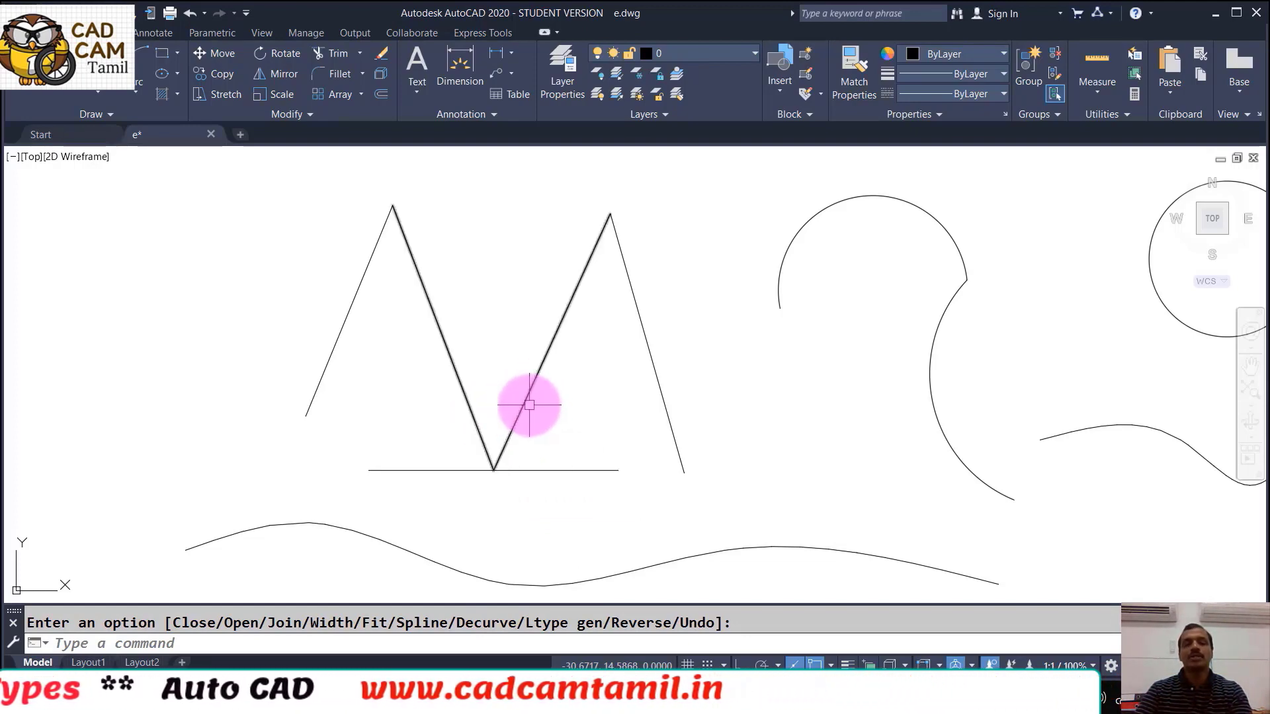
Restart PEDIT Multiple and select both gapped inner lines
{"action": "key", "text": "Escape"}
{"action": "type", "text": "pe"}
{"action": "key", "text": "Return"}
{"action": "type", "text": "m"}
{"action": "key", "text": "Return"}
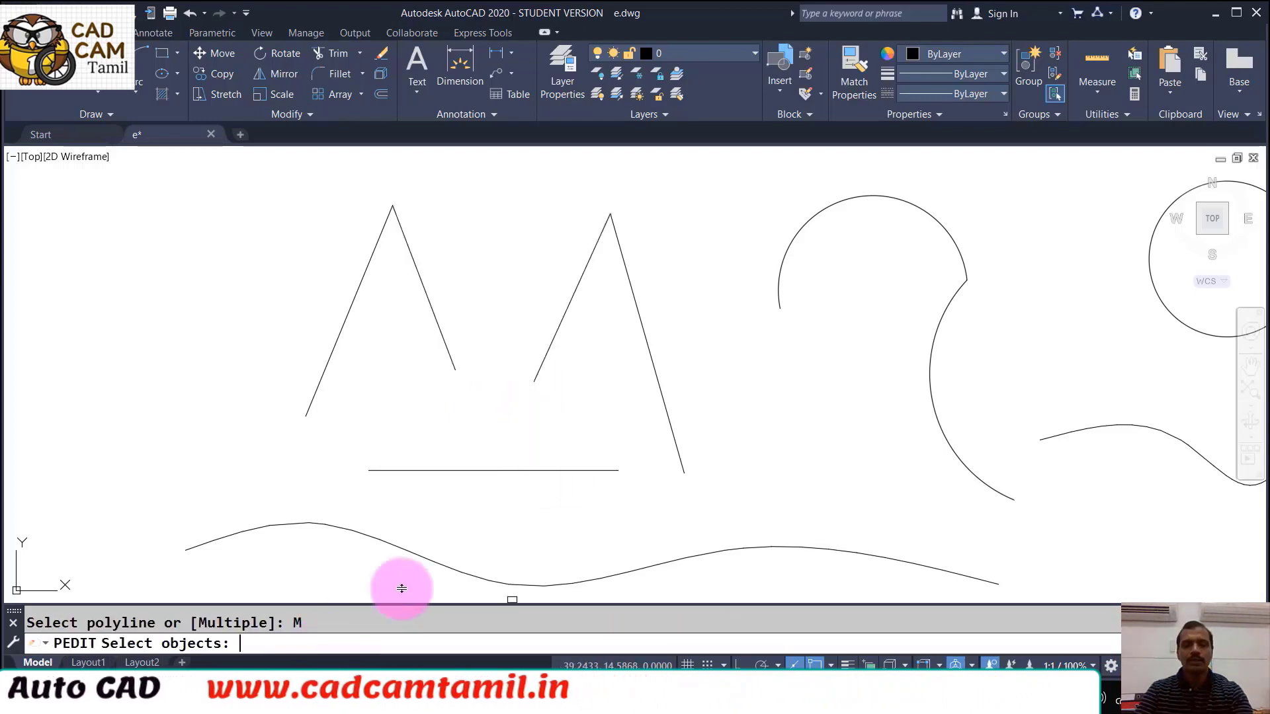
{"action": "left_click", "coordinate": [535, 368]}
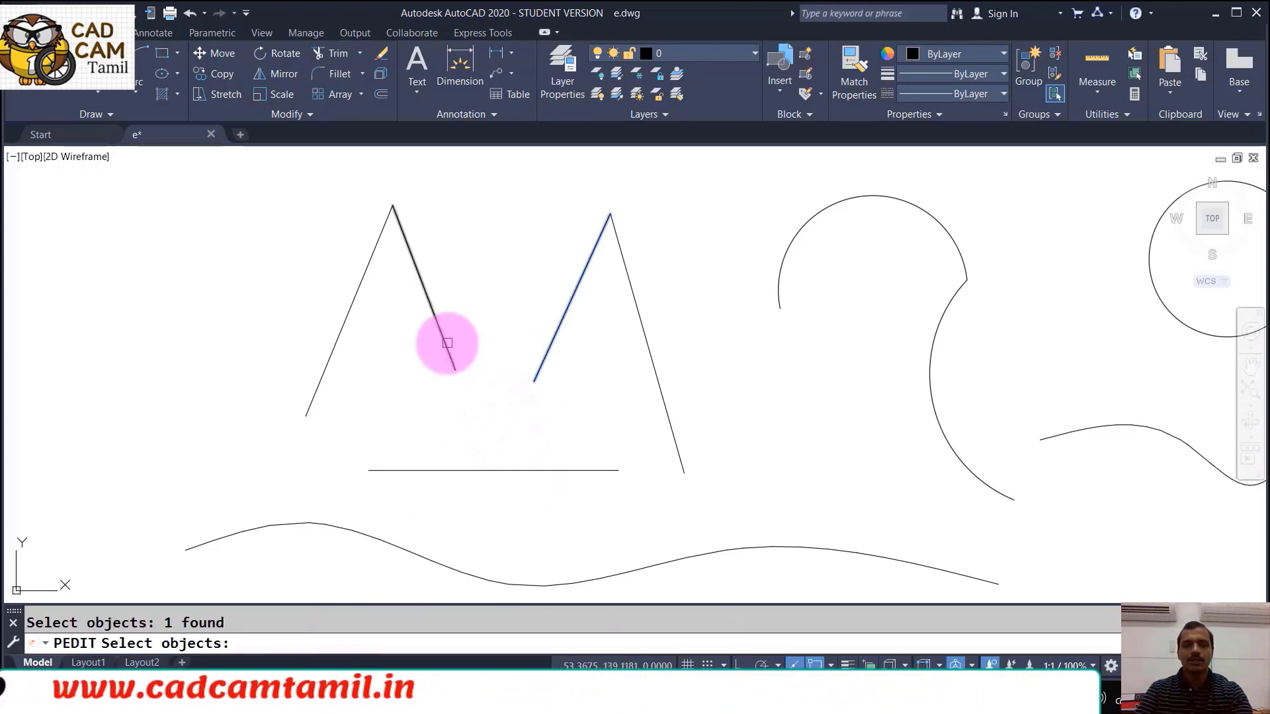
{"action": "key", "text": "Return"}
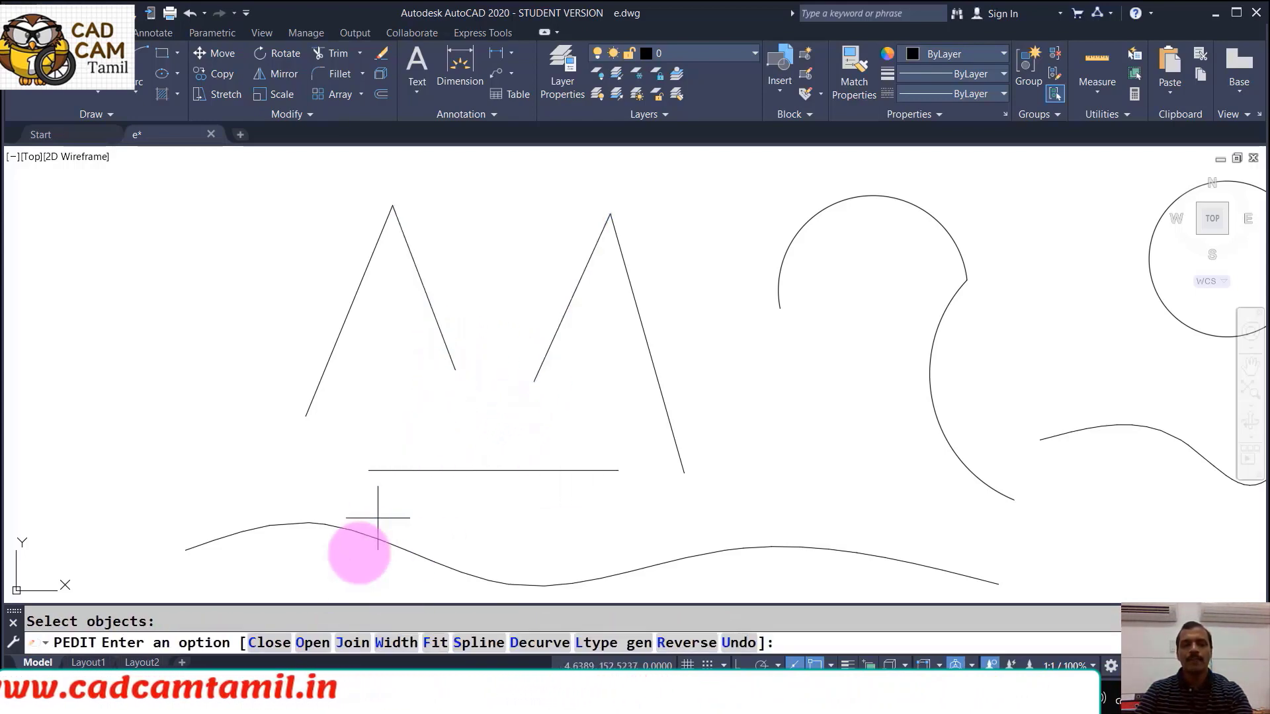
Join with fuzz 0.1, which fails, then rejoin with a larger fuzz to add a bridge
{"action": "left_click", "coordinate": [351, 642]}
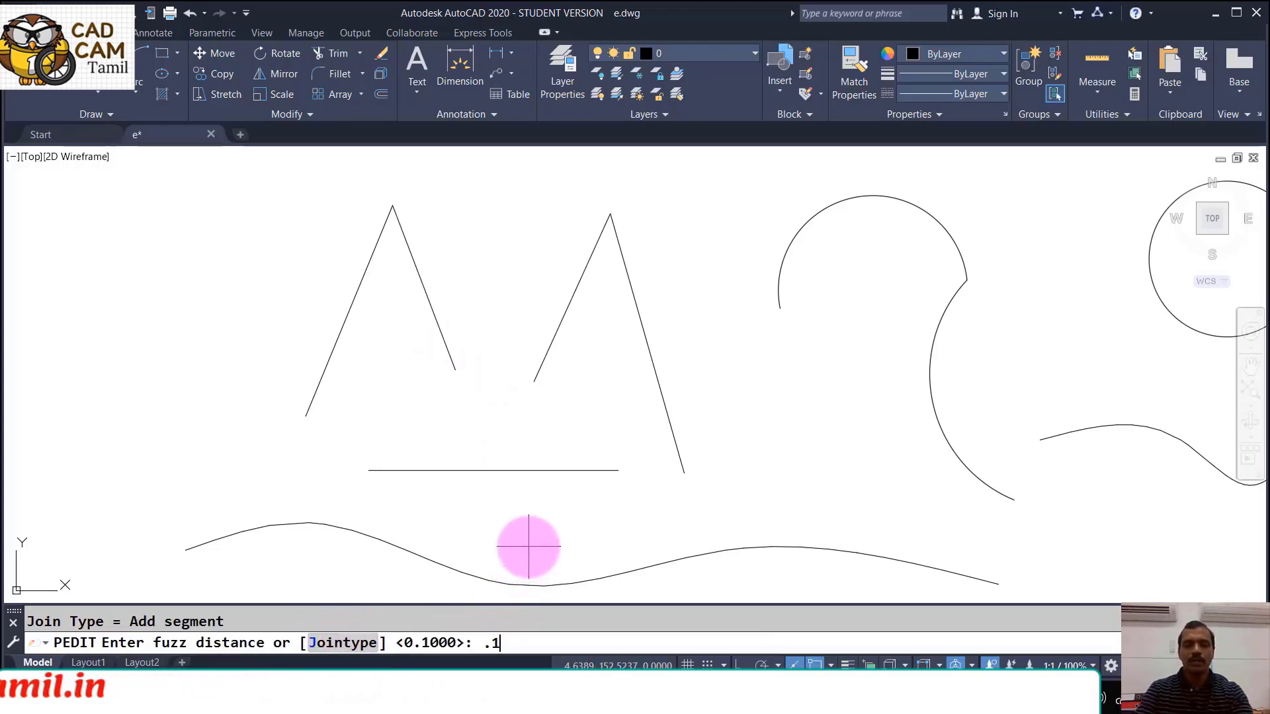
{"action": "type", "text": ".1"}
{"action": "key", "text": "Return"}
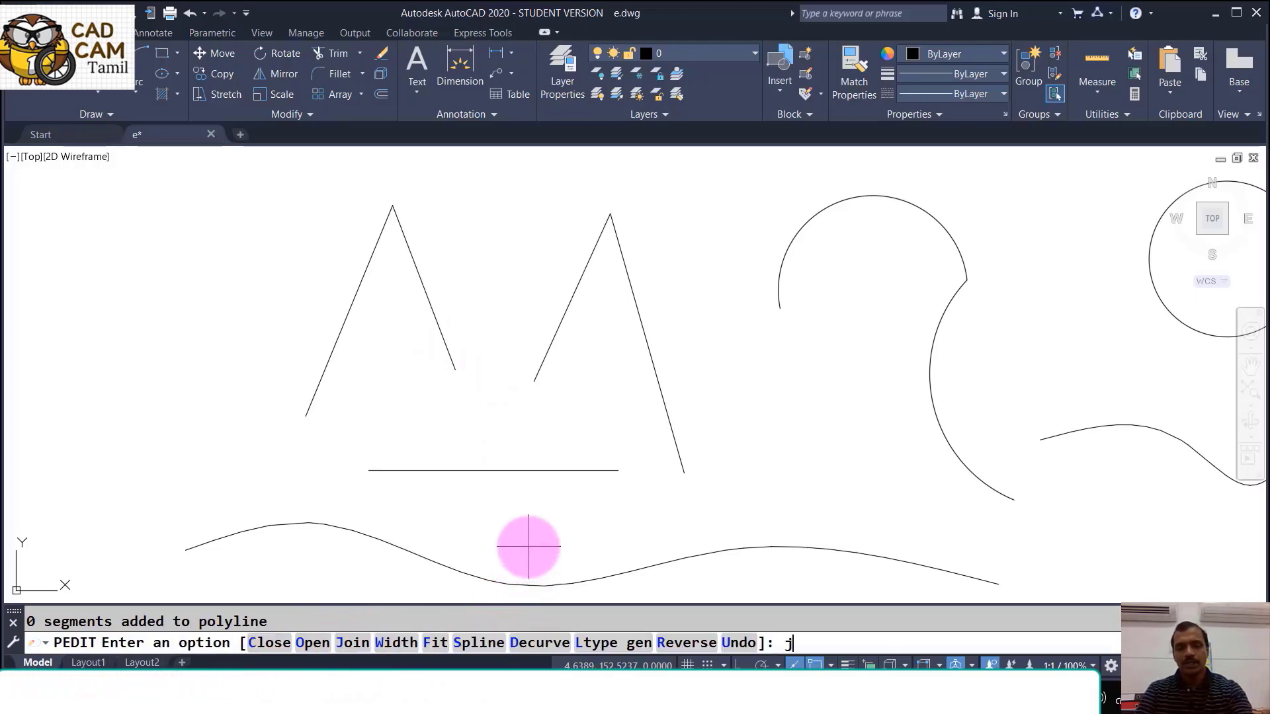
{"action": "key", "text": "Return"}
{"action": "type", "text": "1"}
{"action": "key", "text": "Return"}
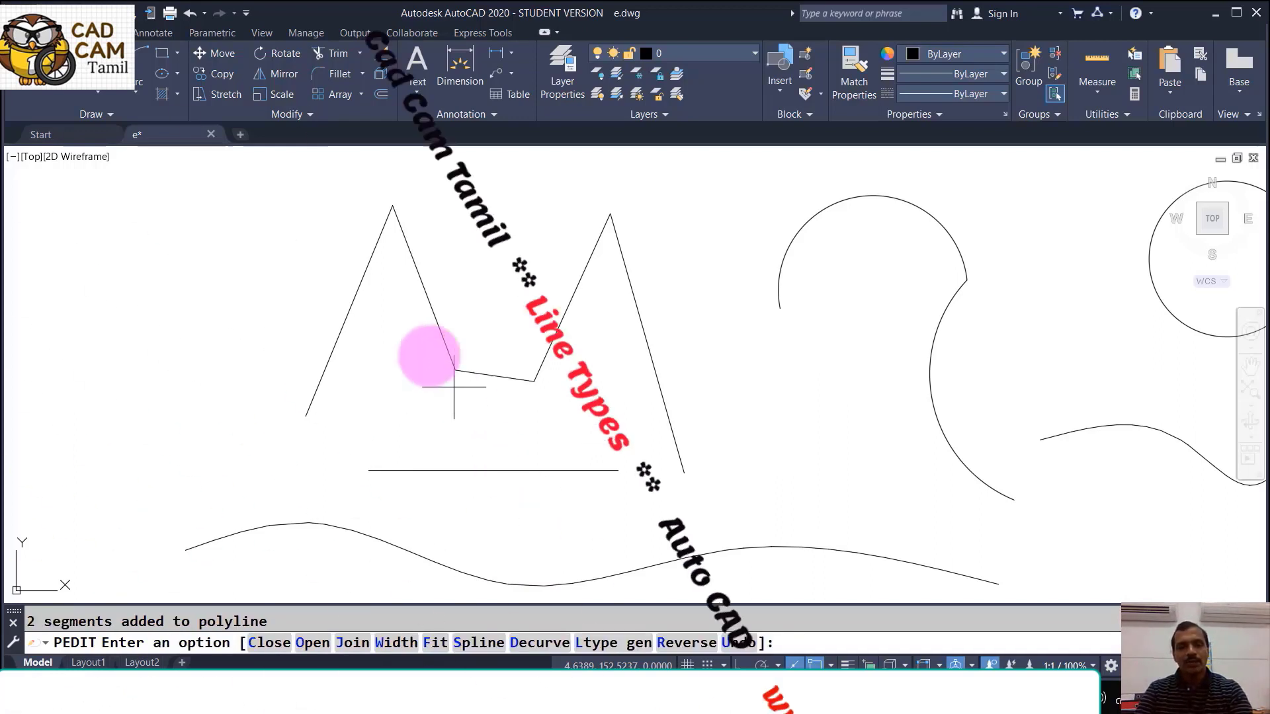
{"action": "key", "text": "Return"}
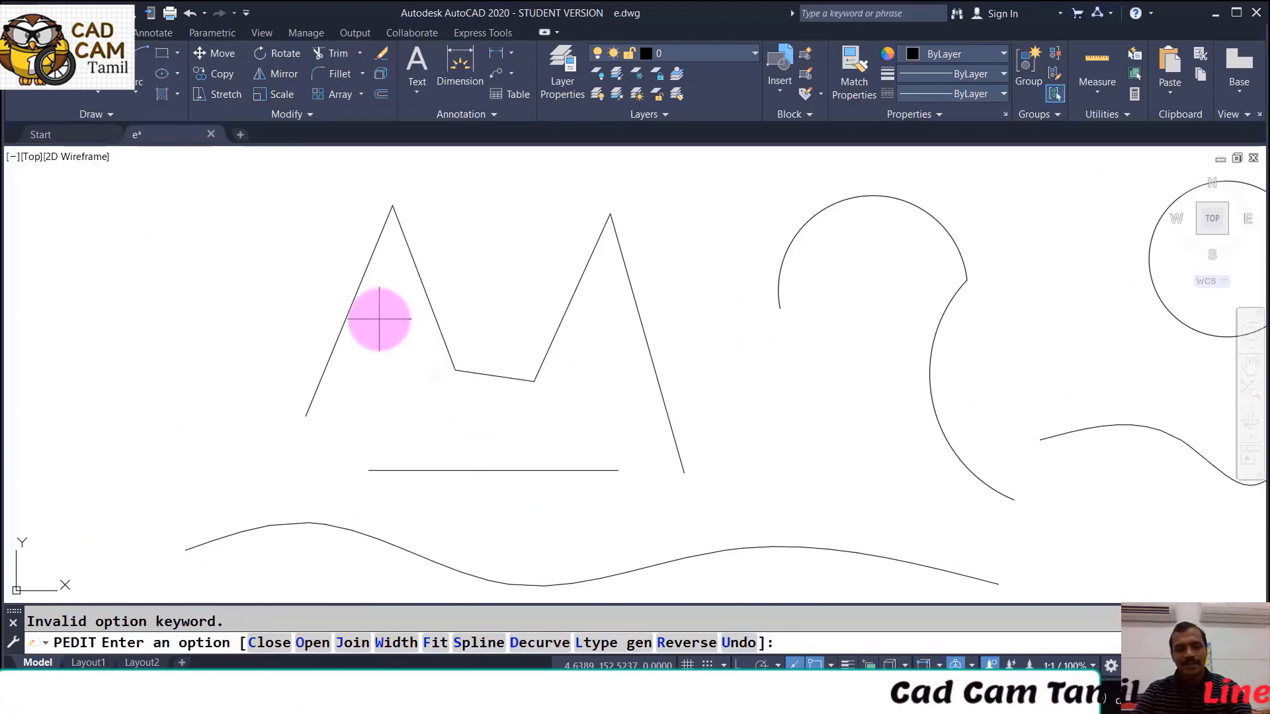
{"action": "key", "text": "Escape"}
{"action": "key", "text": "Escape"}
Measure the bridging segment between the leg ends with DIST, reading 42.4274 in the text window
{"action": "type", "text": "di"}
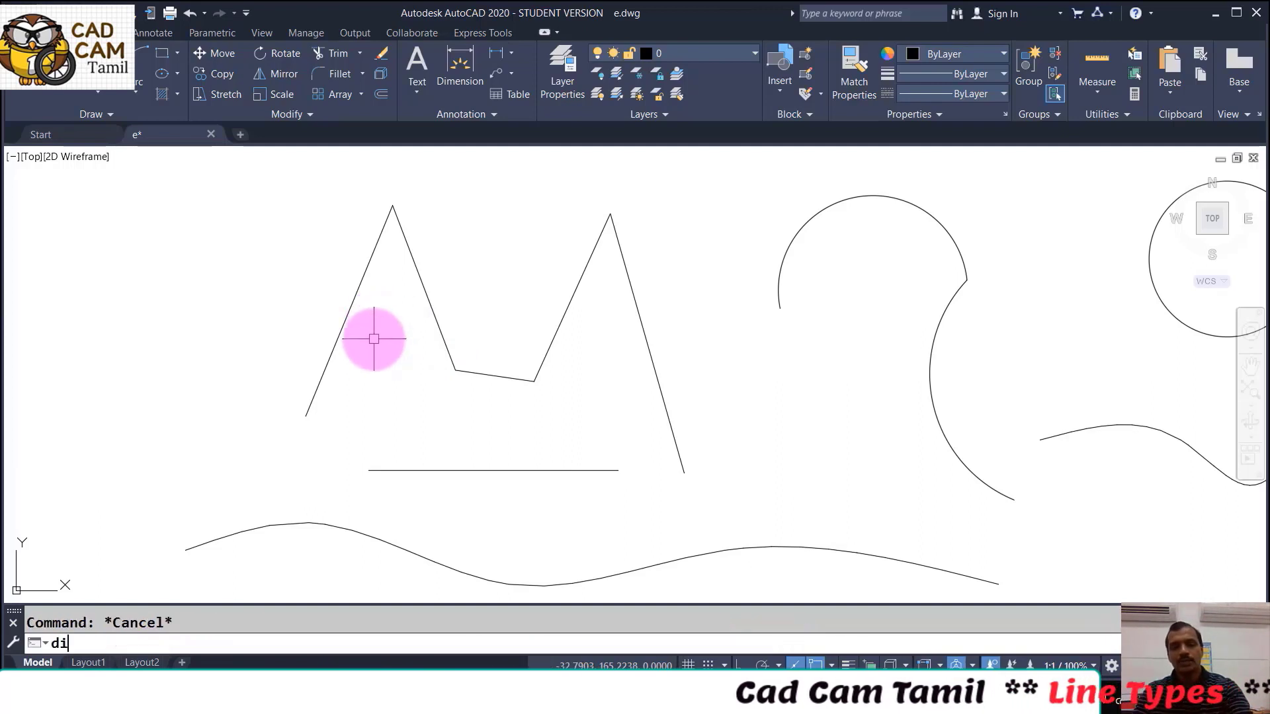
{"action": "key", "text": "Return"}
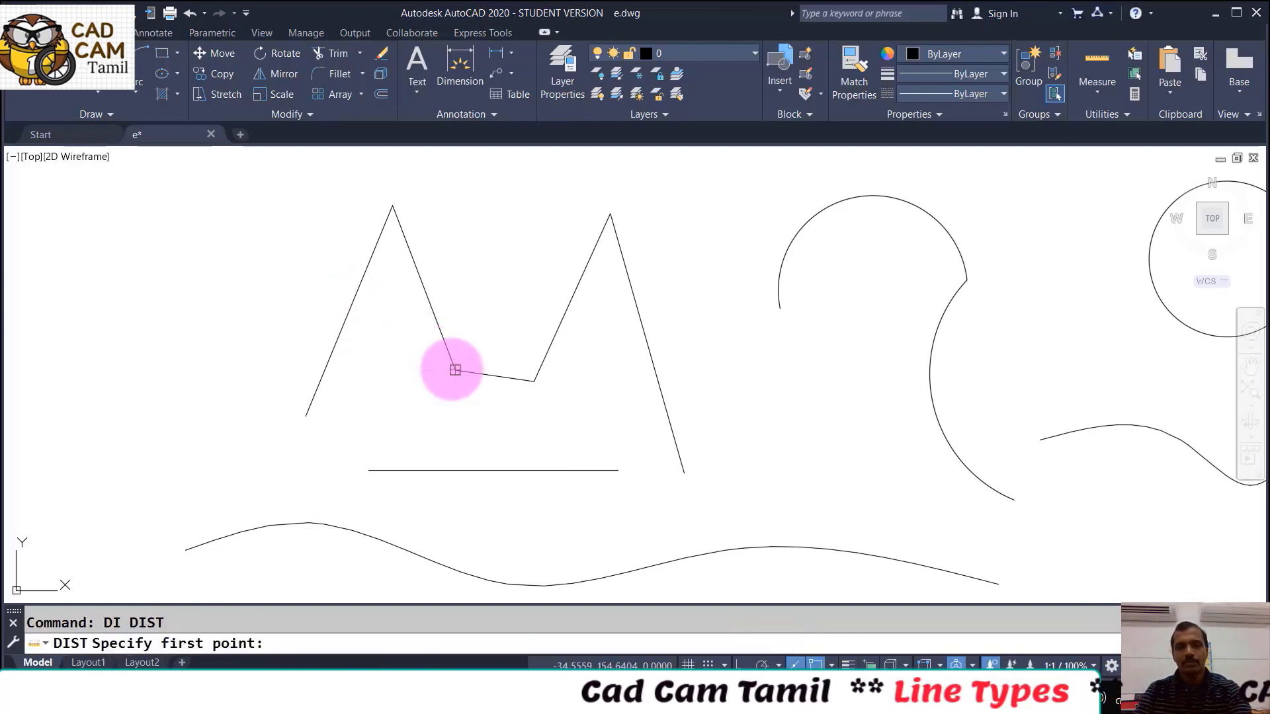
{"action": "left_click", "coordinate": [455, 370]}
{"action": "left_click", "coordinate": [534, 381]}
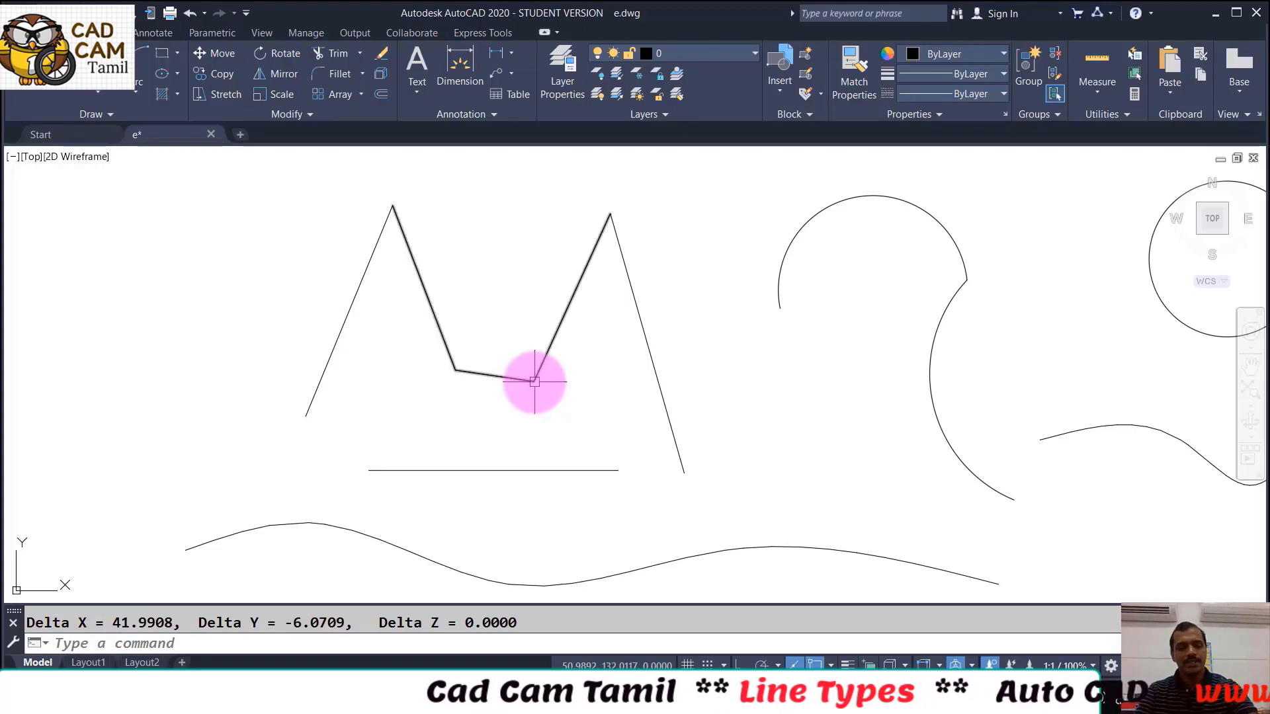
{"action": "key", "text": "ctrl+F2"}
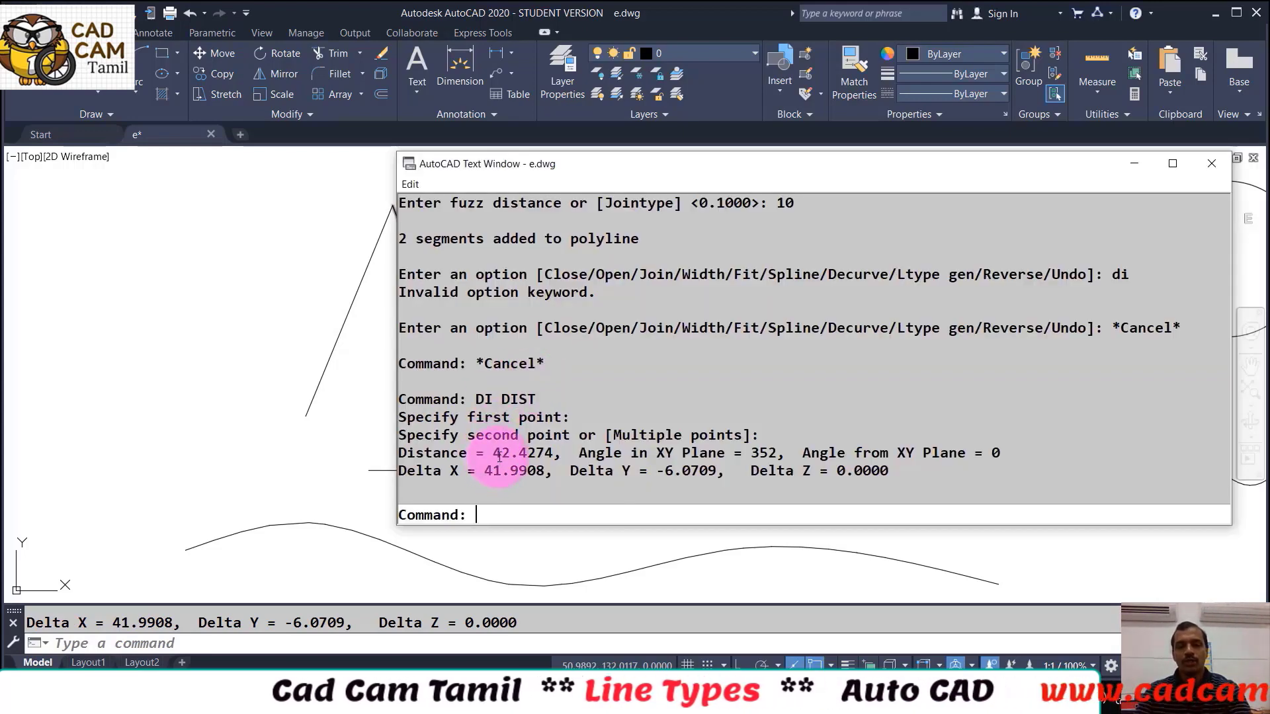
{"action": "left_click_drag", "start_coordinate": [499, 455], "coordinate": [544, 439]}
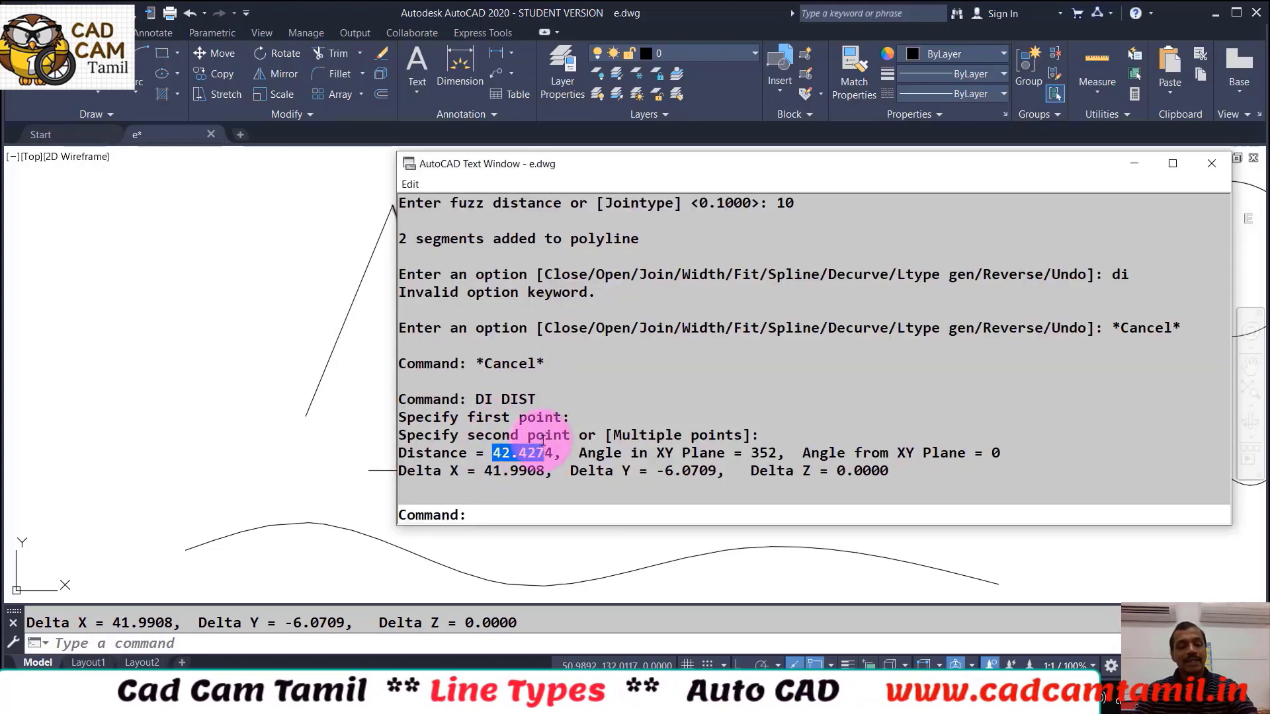
{"action": "key", "text": "ctrl+F2"}
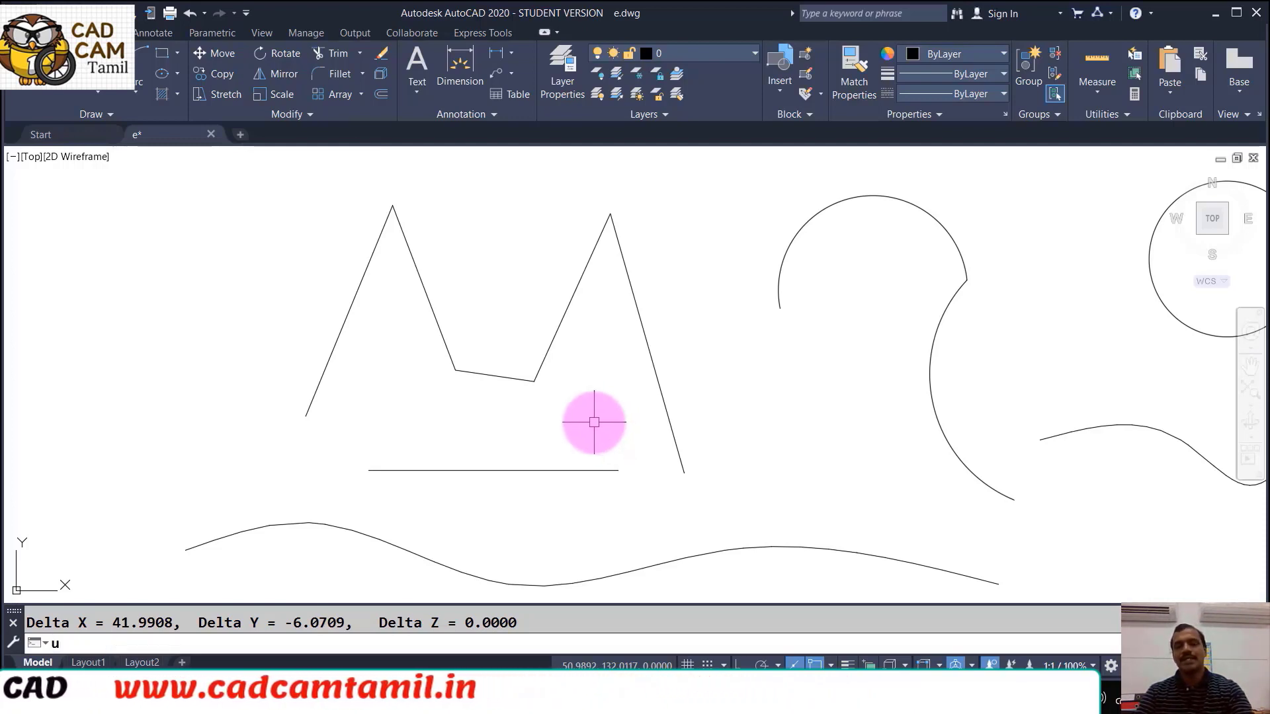
Undo the bridged join and reselect both inner lines with PEDIT Multiple
{"action": "key", "text": "Return"}
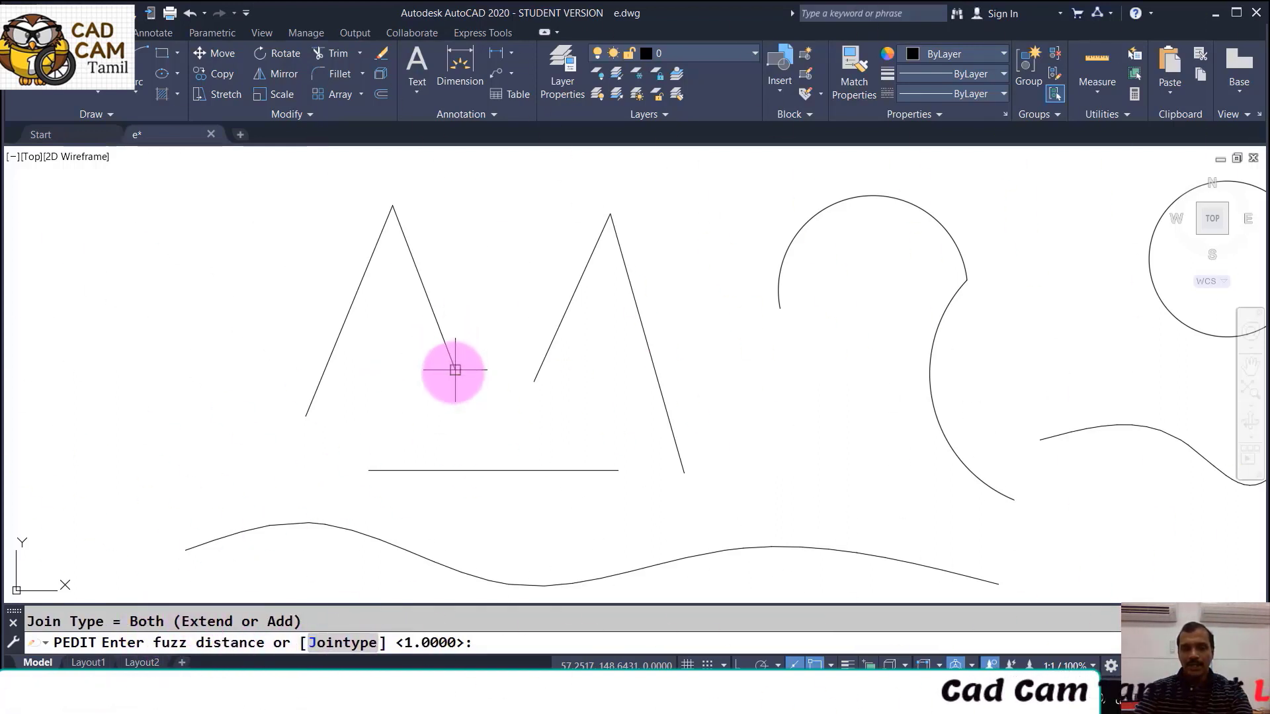
{"action": "left_click", "coordinate": [455, 370]}
{"action": "left_click", "coordinate": [529, 380]}
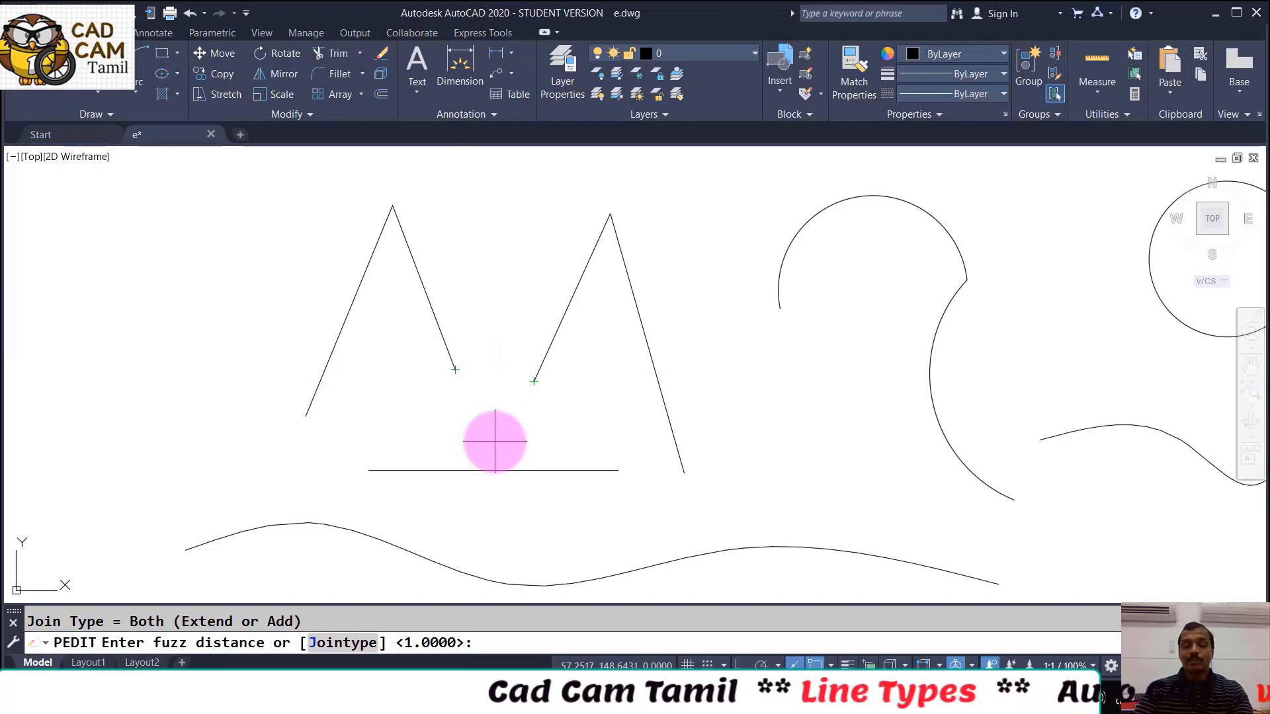
{"action": "key", "text": "Return"}
{"action": "left_click", "coordinate": [359, 639]}
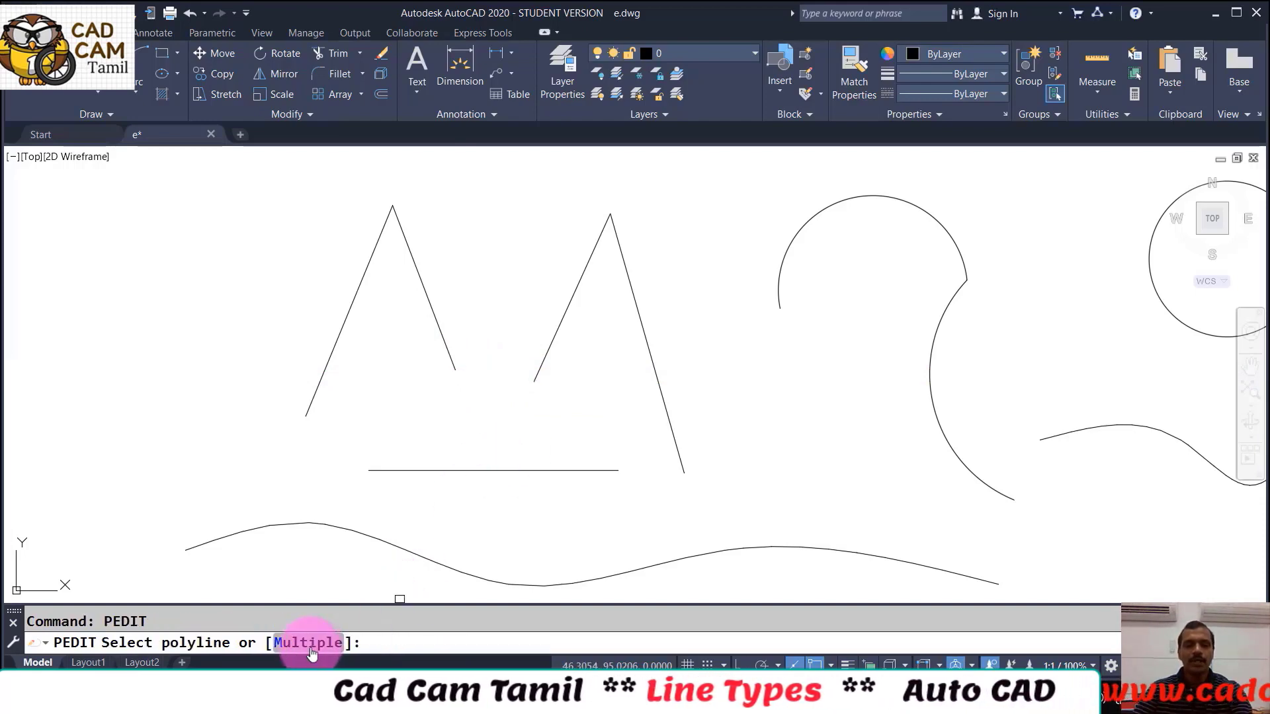
{"action": "left_click", "coordinate": [309, 642]}
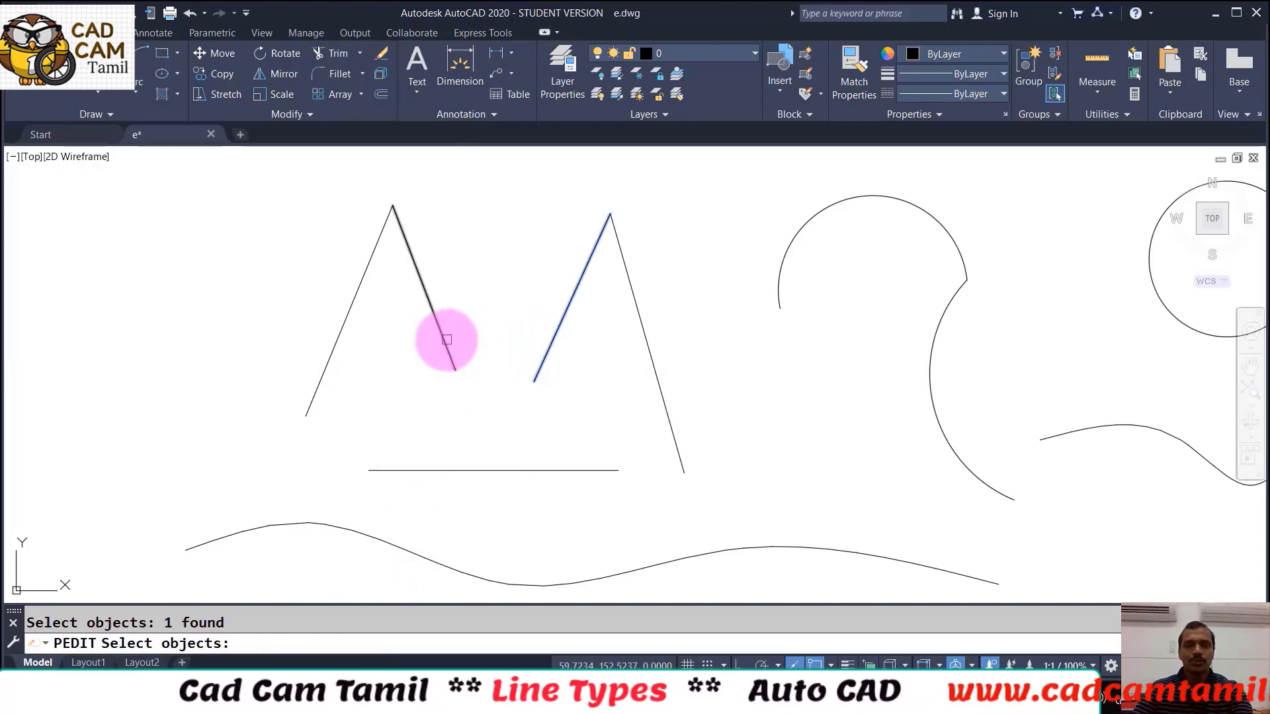
{"action": "left_click", "coordinate": [447, 339]}
{"action": "key", "text": "Return"}
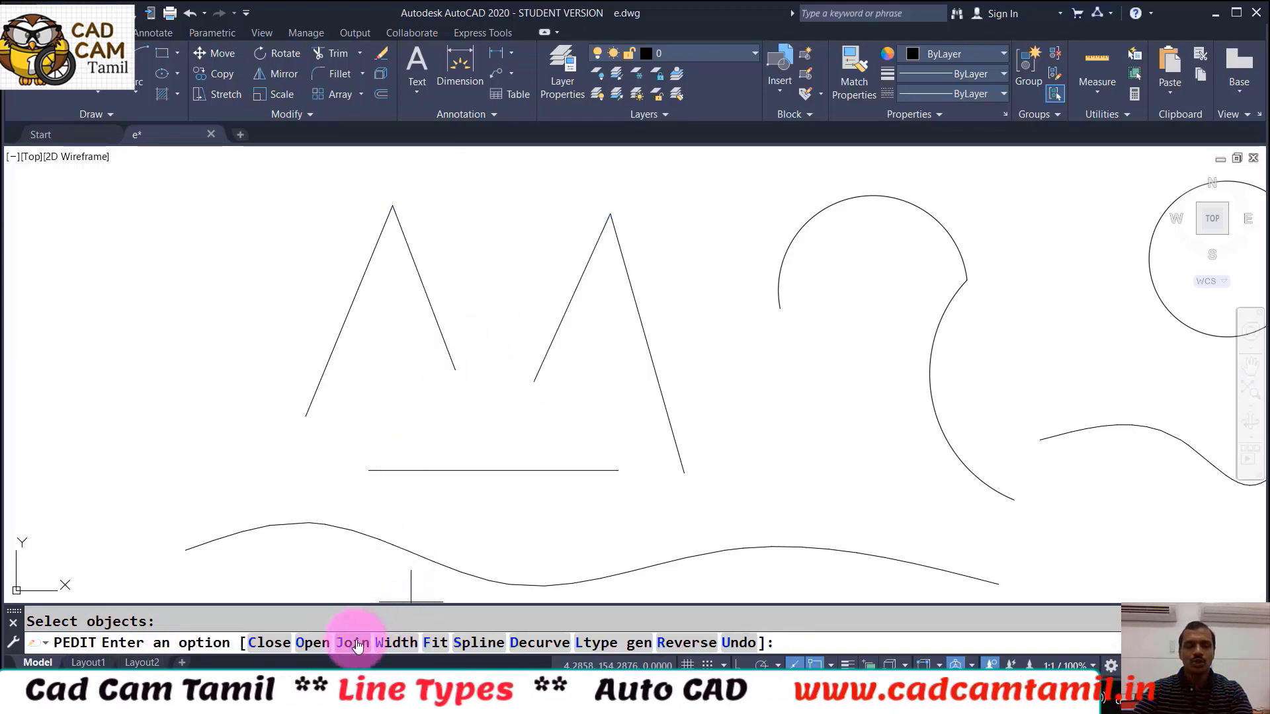
Join the lines with join type Both and fuzz distance 10, adding a bridging segment
{"action": "left_click", "coordinate": [355, 642]}
{"action": "left_click", "coordinate": [347, 645]}
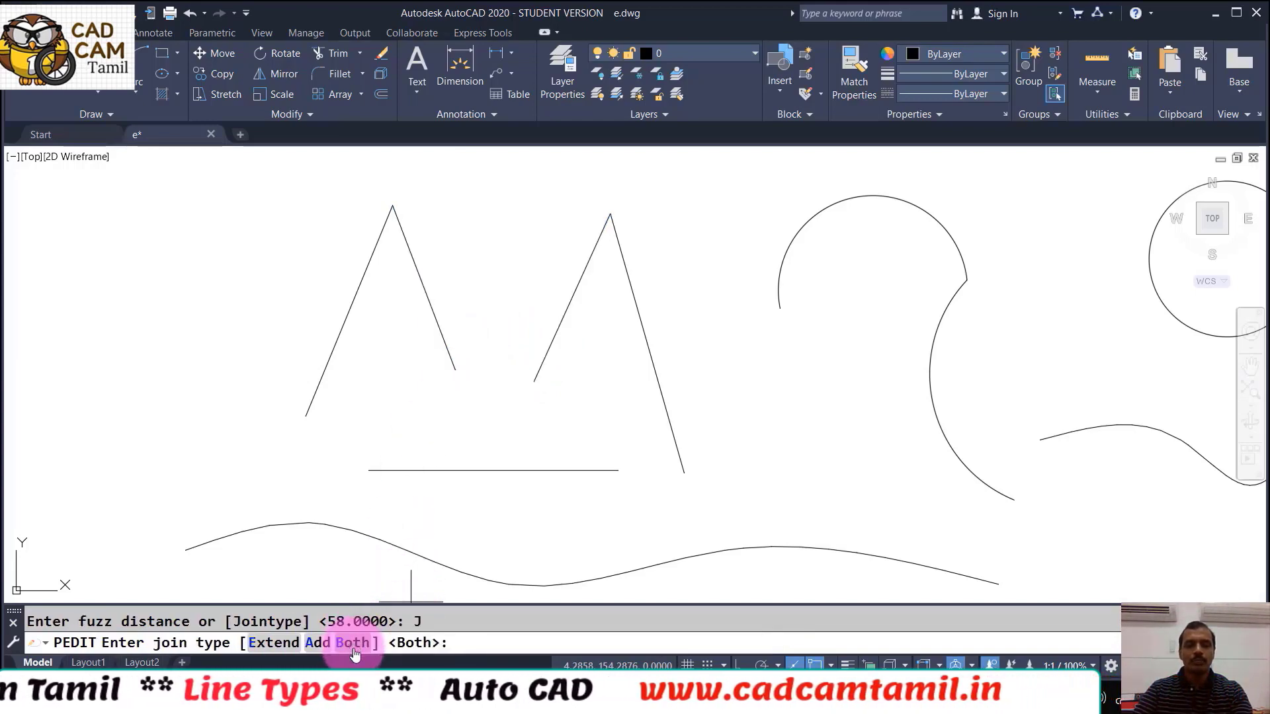
{"action": "left_click", "coordinate": [354, 648]}
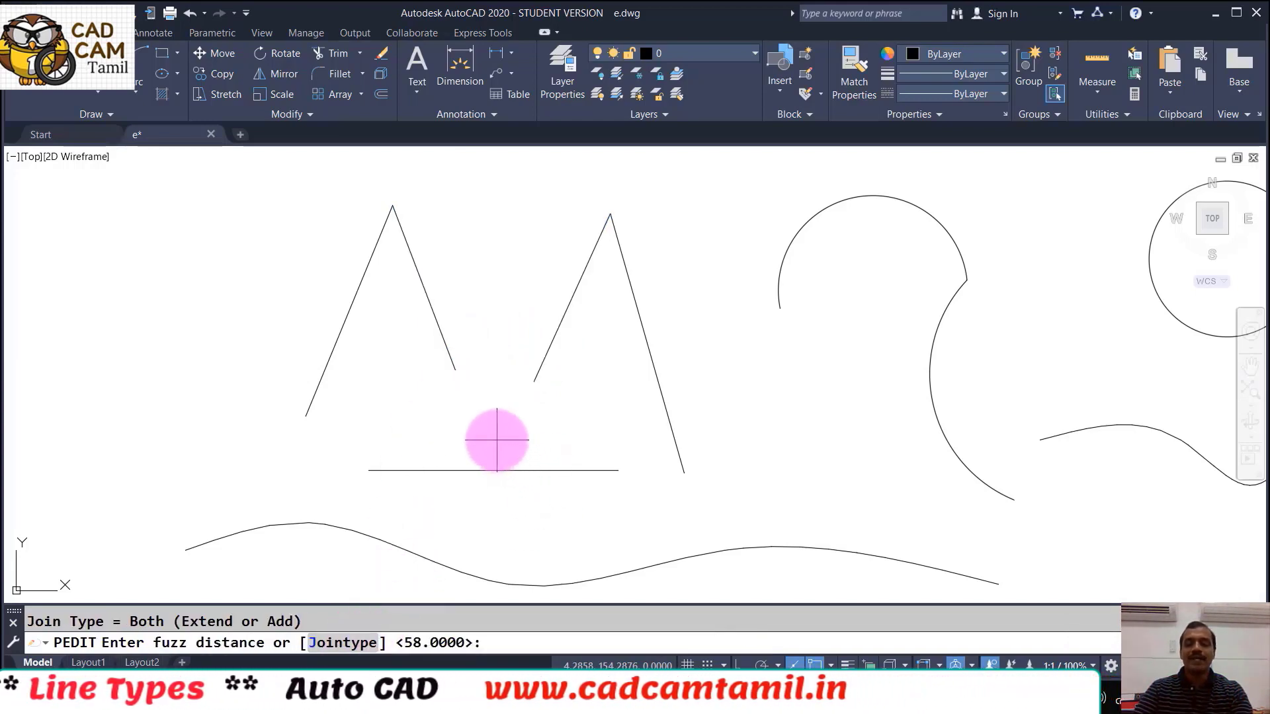
{"action": "type", "text": "10"}
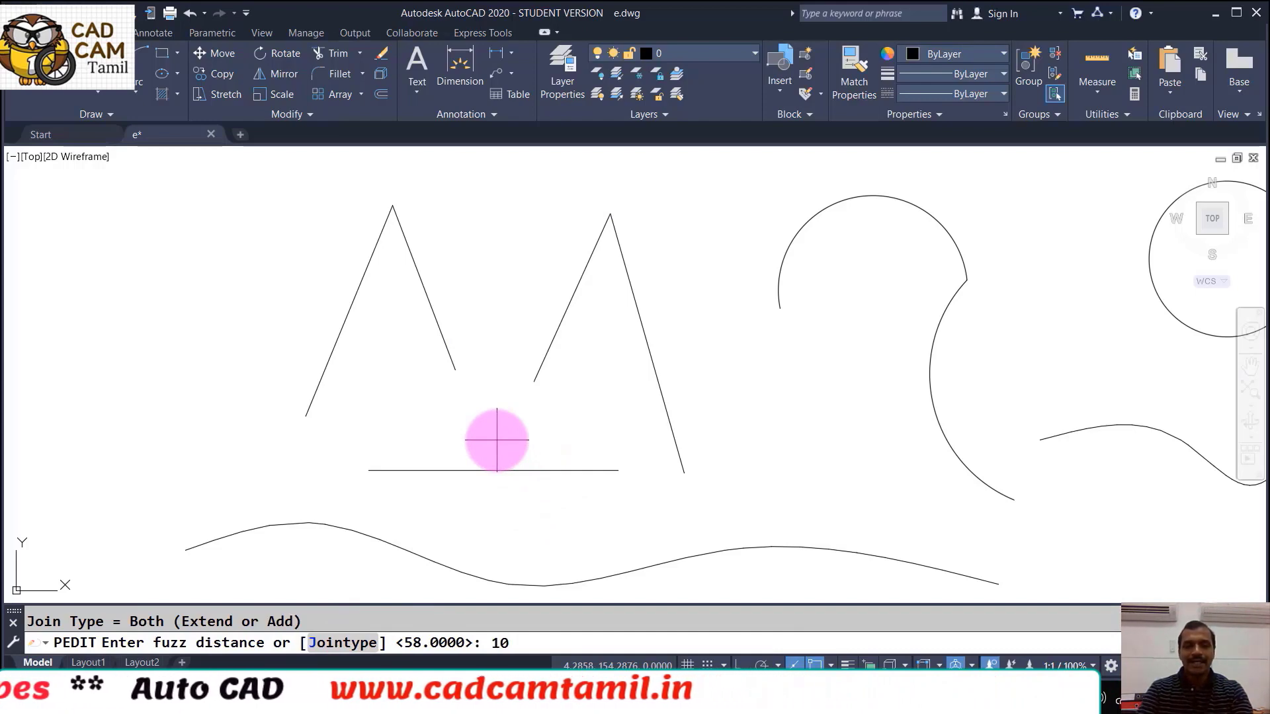
{"action": "key", "text": "Return"}
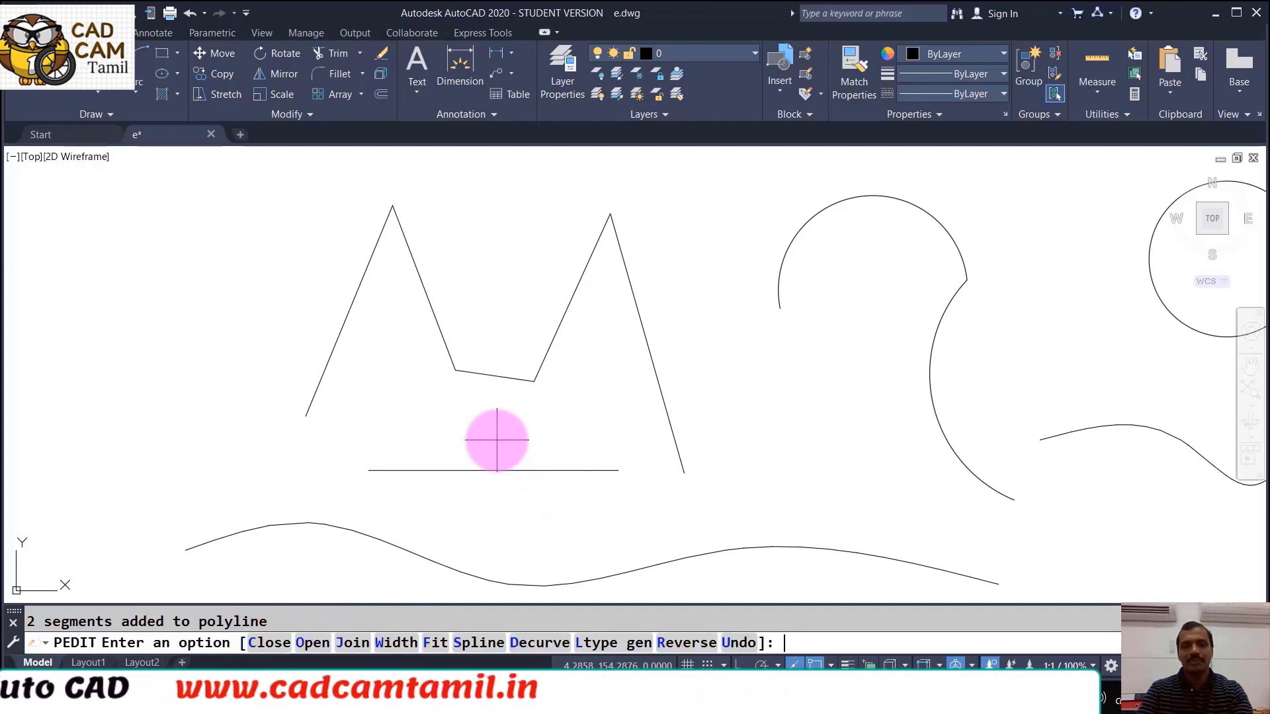
{"action": "type", "text": "j"}
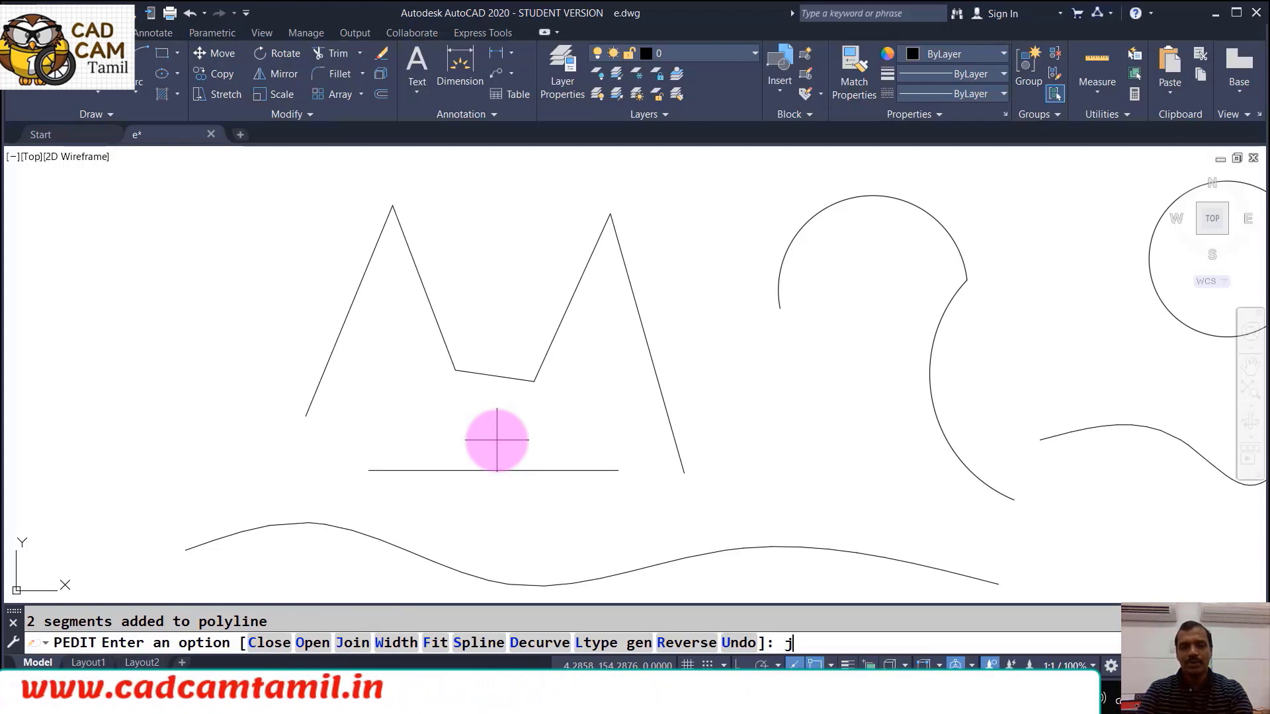
{"action": "key", "text": "BackSpace"}
Undo the bridged join and rejoin the legs at fuzz 58 so they meet in a V
{"action": "type", "text": "u"}
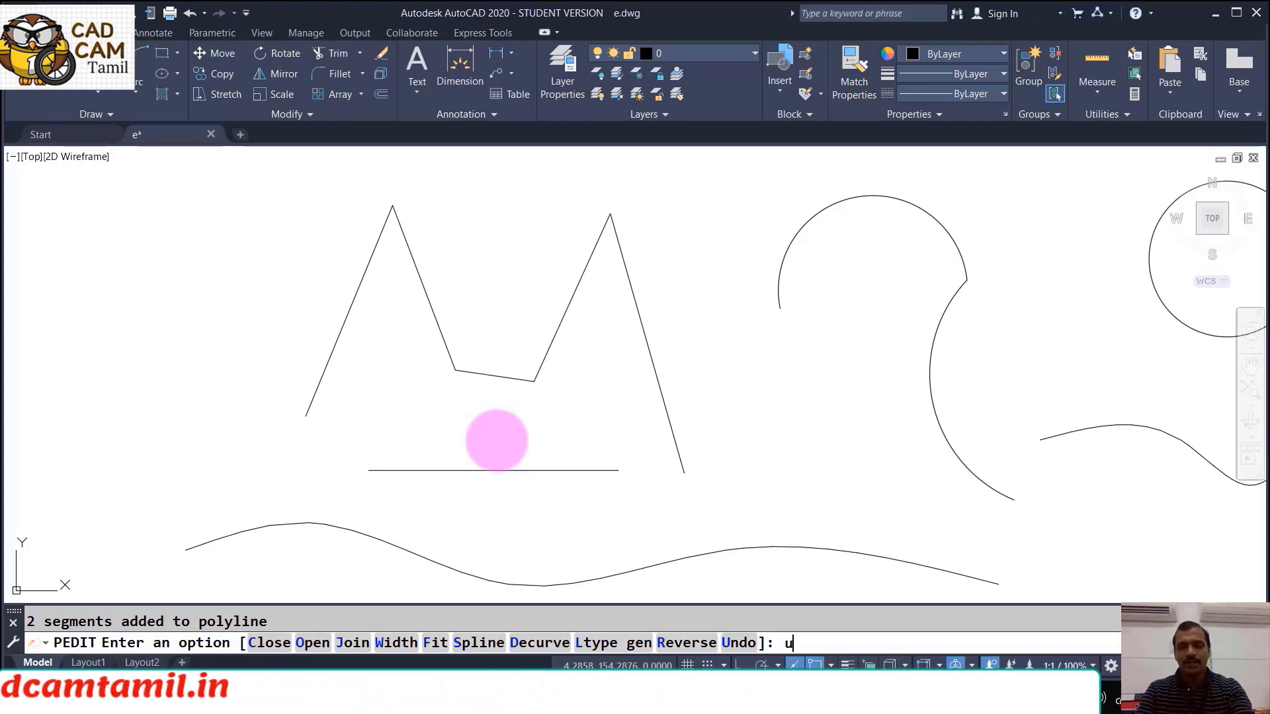
{"action": "key", "text": "Return"}
{"action": "key", "text": "Return"}
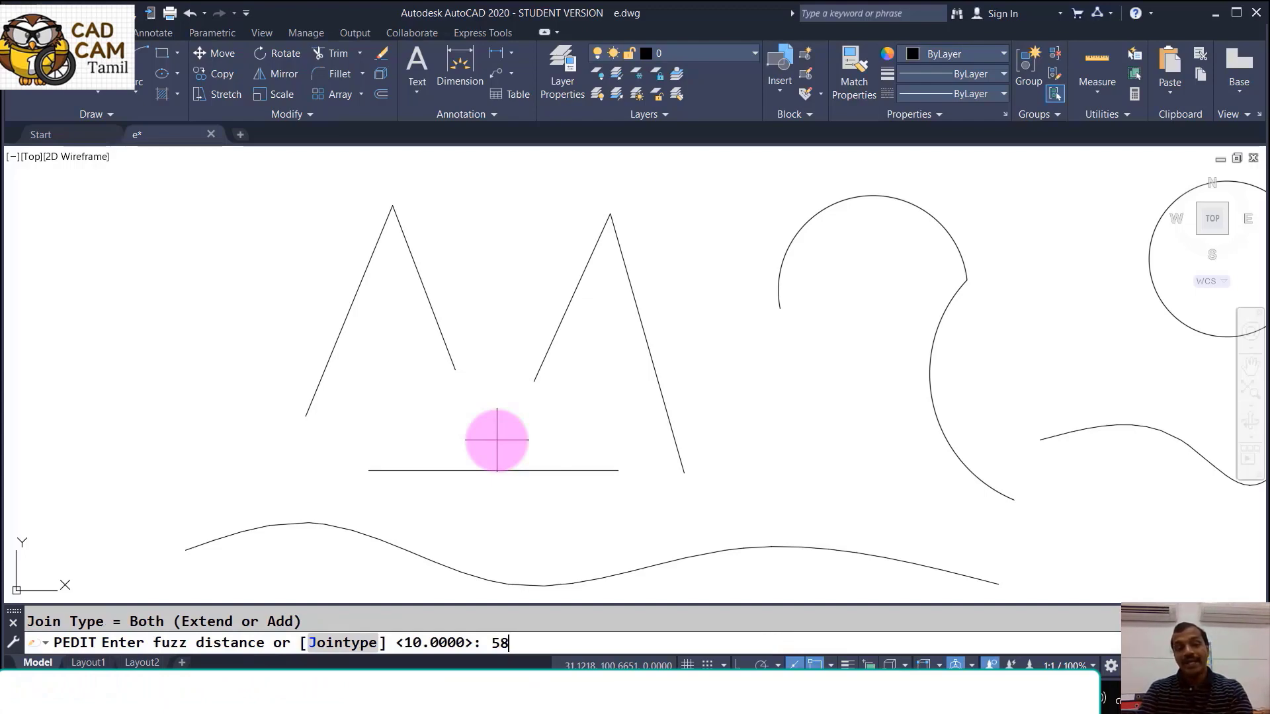
{"action": "key", "text": "Return"}
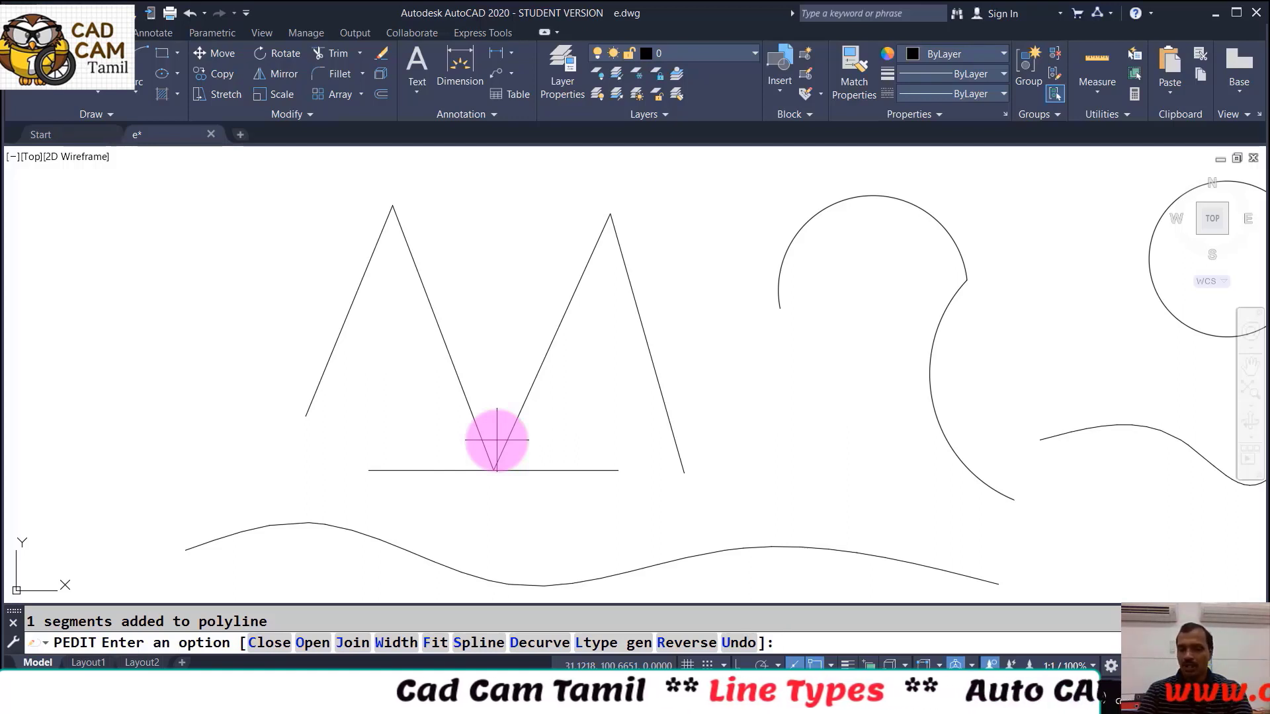
{"action": "key", "text": "Return"}
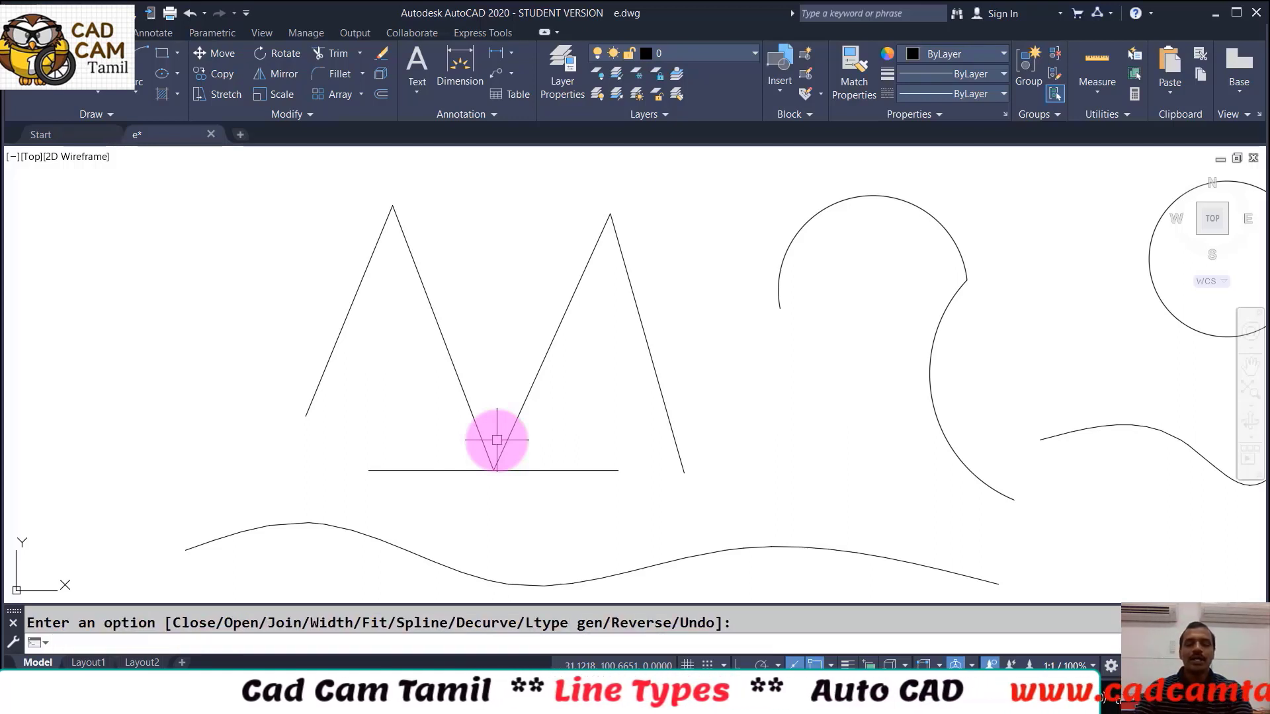
{"action": "type", "text": "pe"}
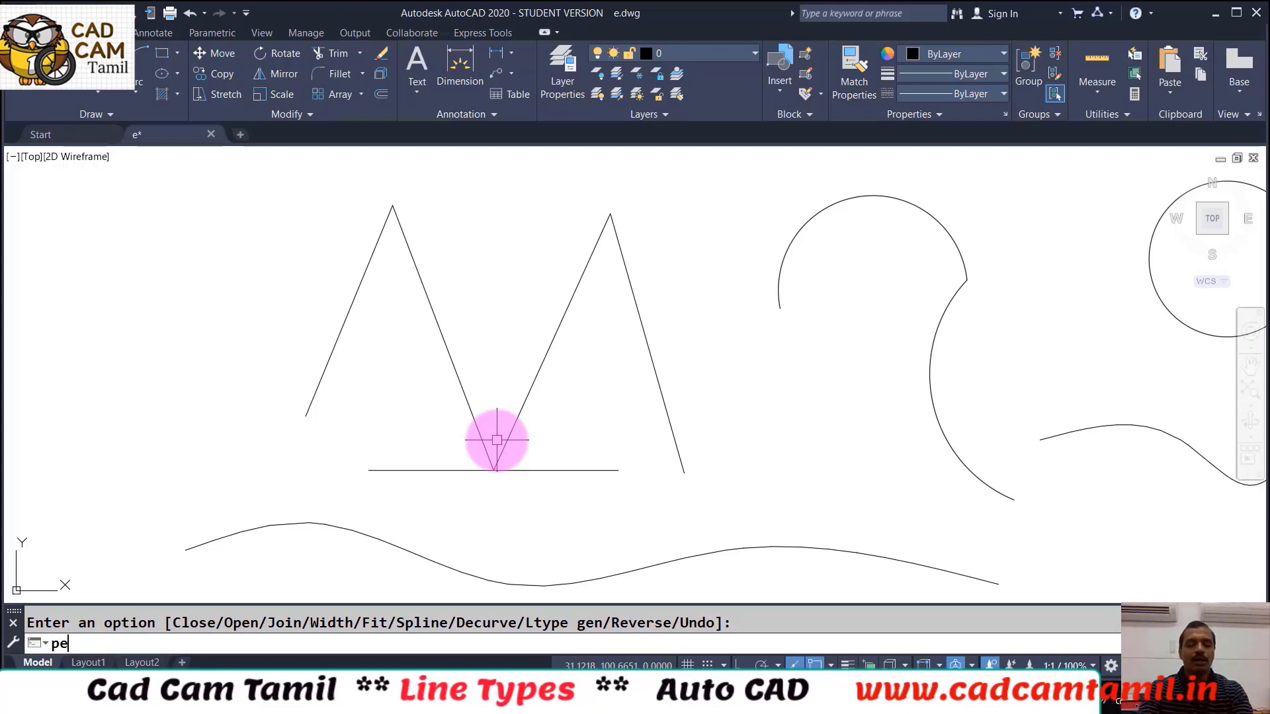
{"action": "type", "text": "dit"}
{"action": "key", "text": "Return"}
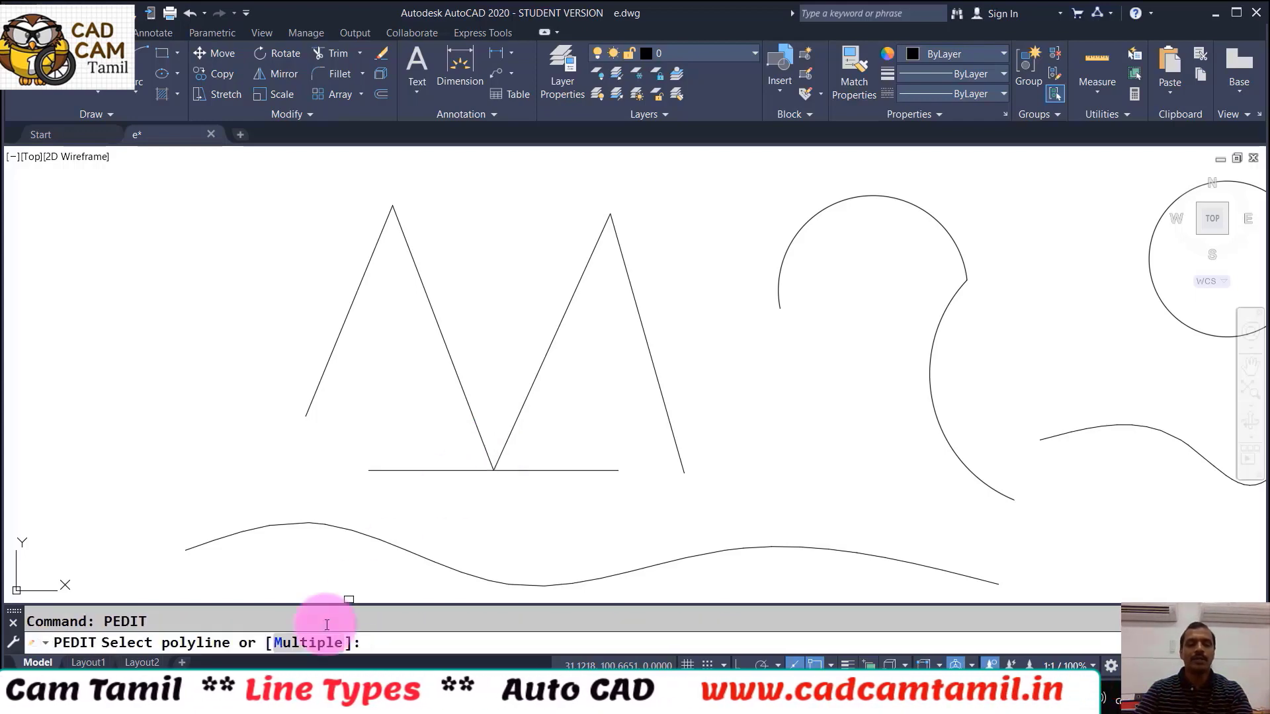